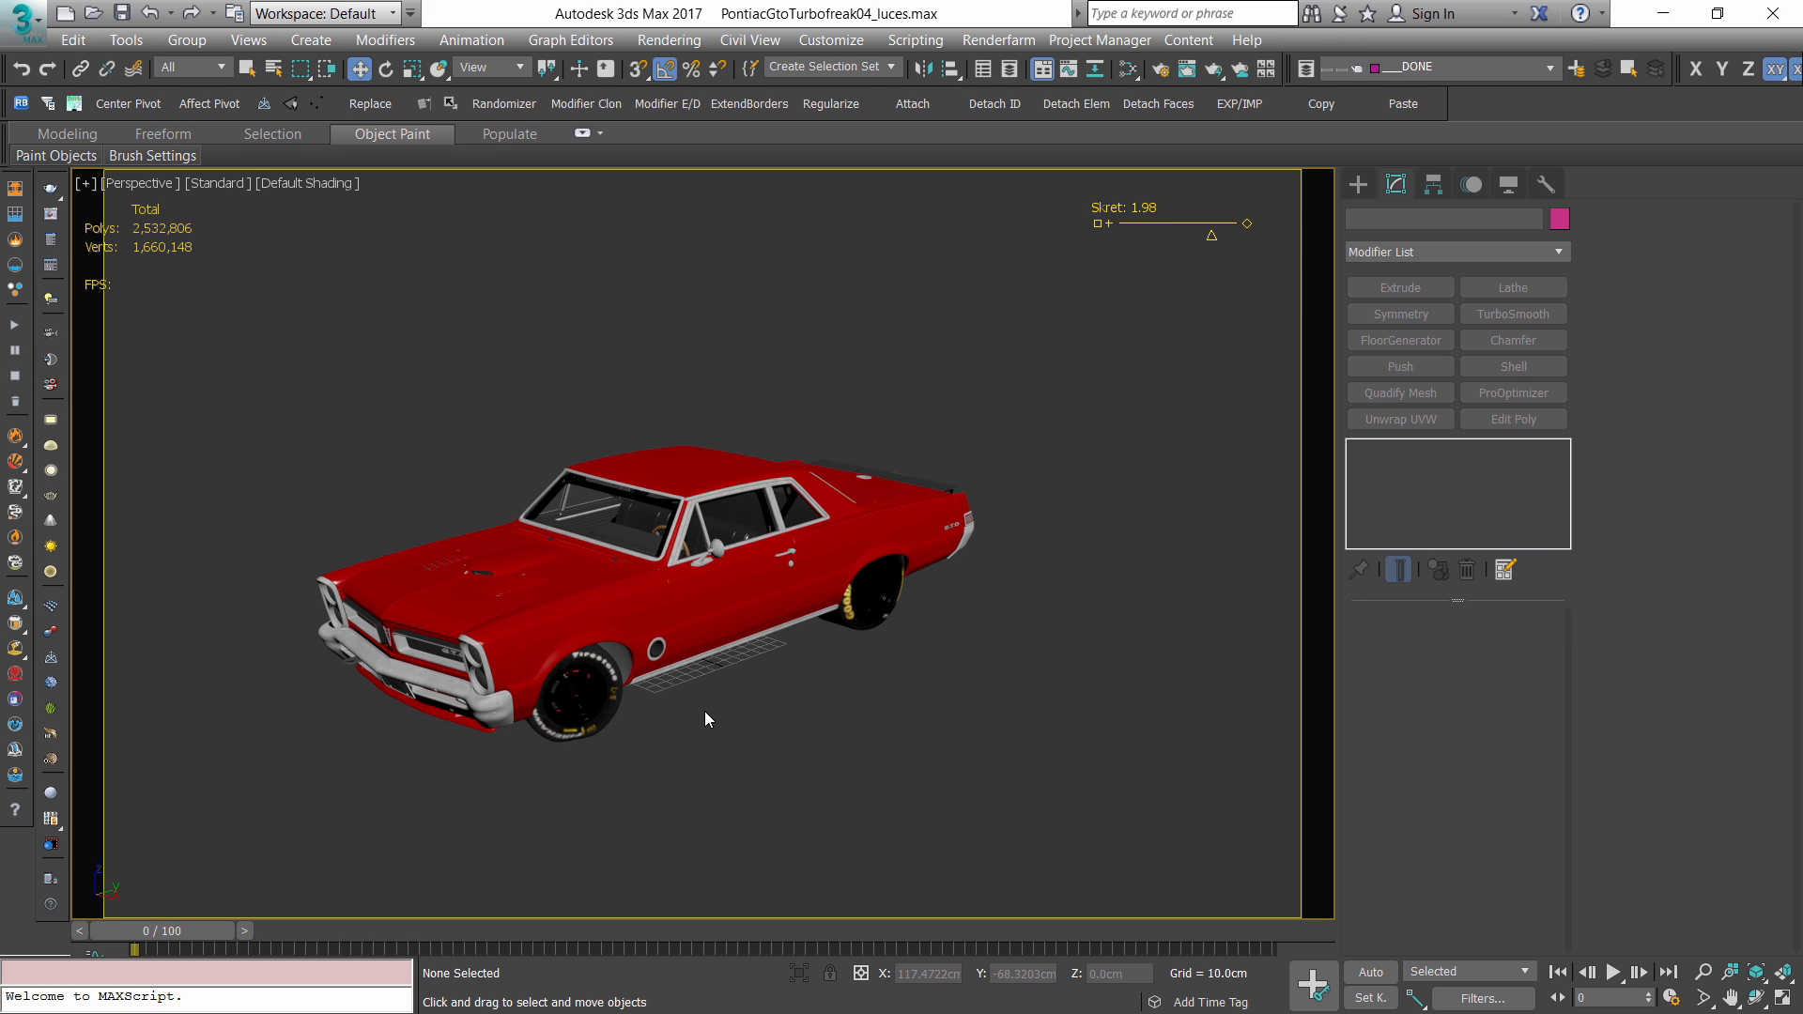
pyautogui.keyDown('alt'); pyautogui.moveTo(696, 545); pyautogui.dragTo(732, 590, button='middle'); pyautogui.keyUp('alt')
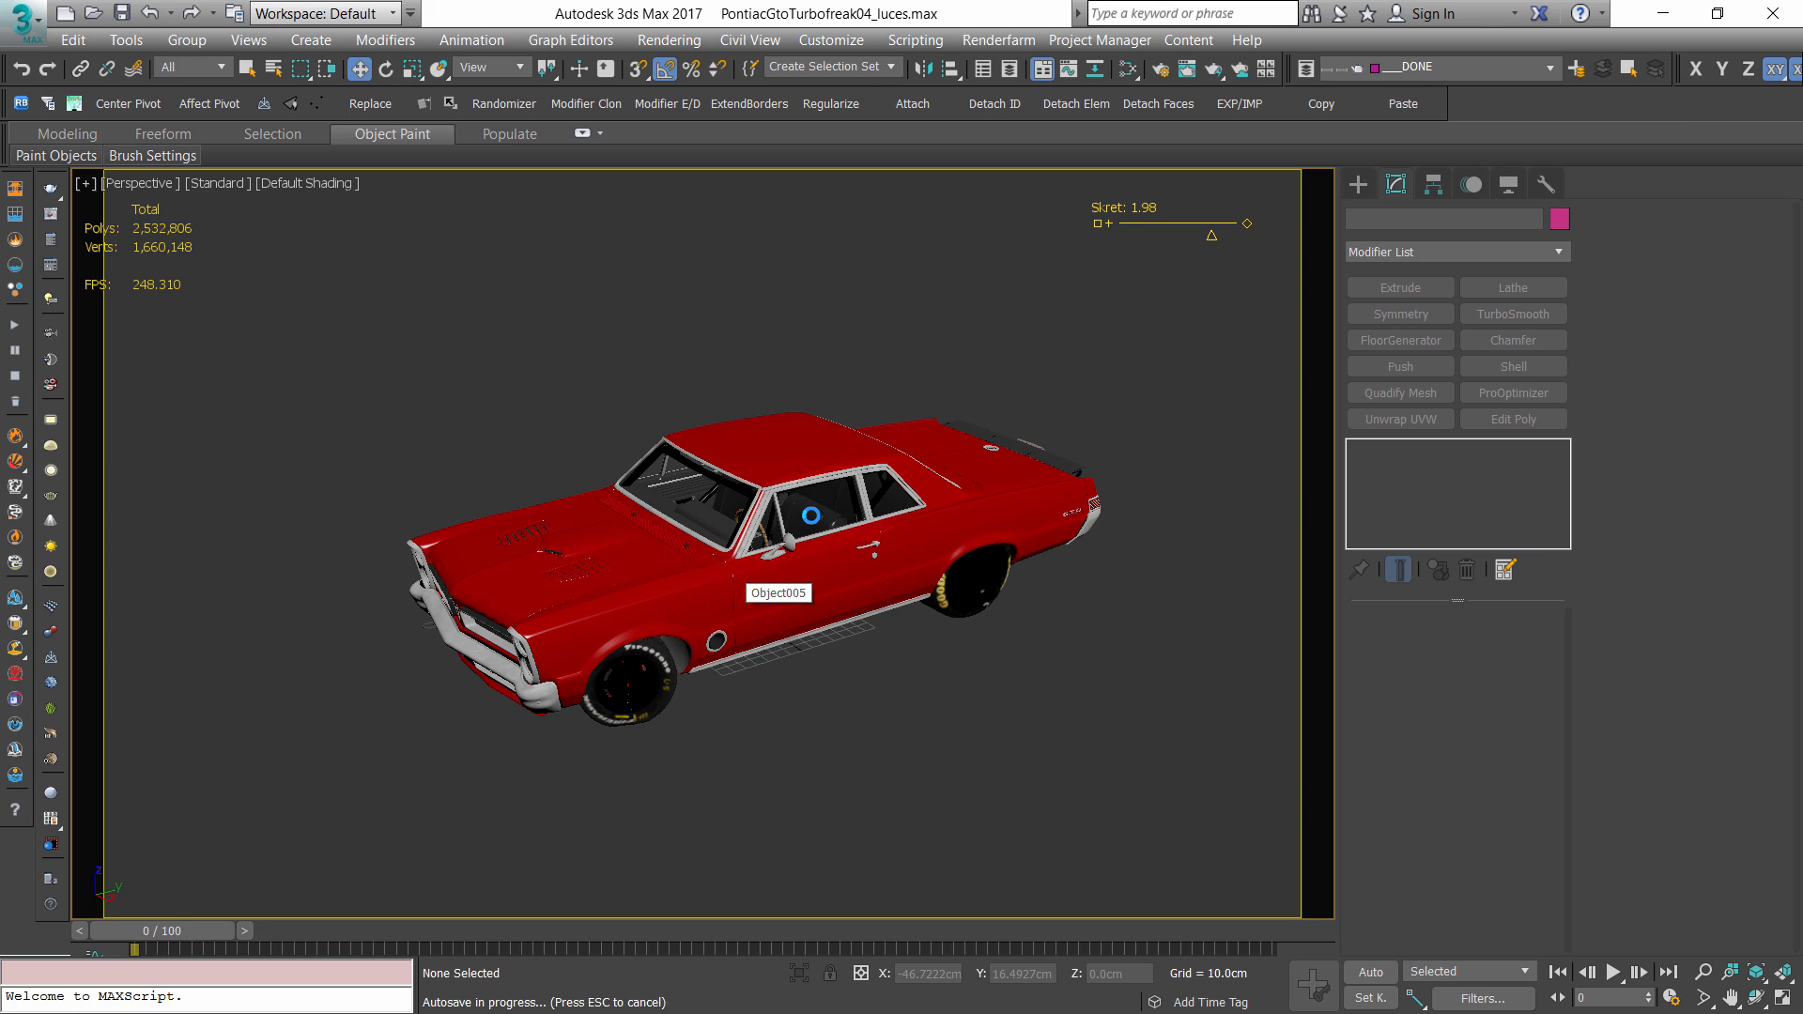
pyautogui.keyDown('alt'); pyautogui.moveTo(765, 530); pyautogui.dragTo(730, 375, button='middle'); pyautogui.keyUp('alt')
pyautogui.click(784, 610)
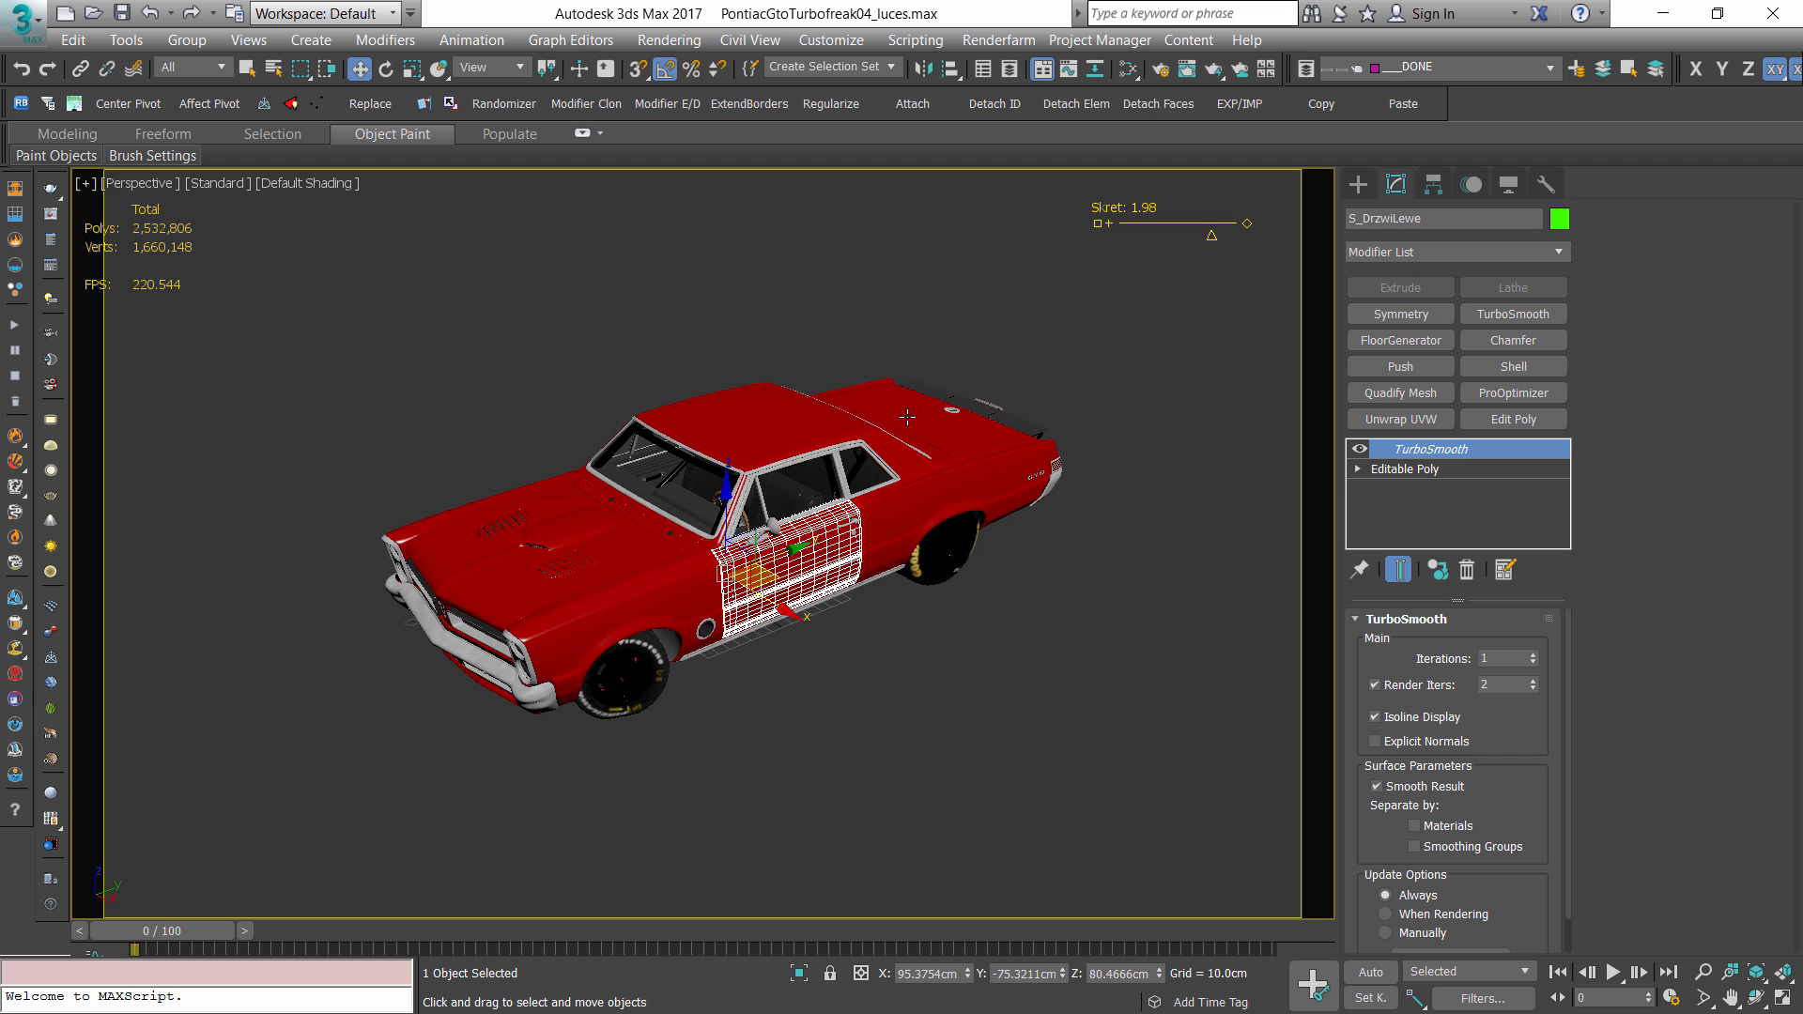
pyautogui.keyDown('alt'); pyautogui.moveTo(734, 650); pyautogui.dragTo(748, 612, button='middle'); pyautogui.keyUp('alt')
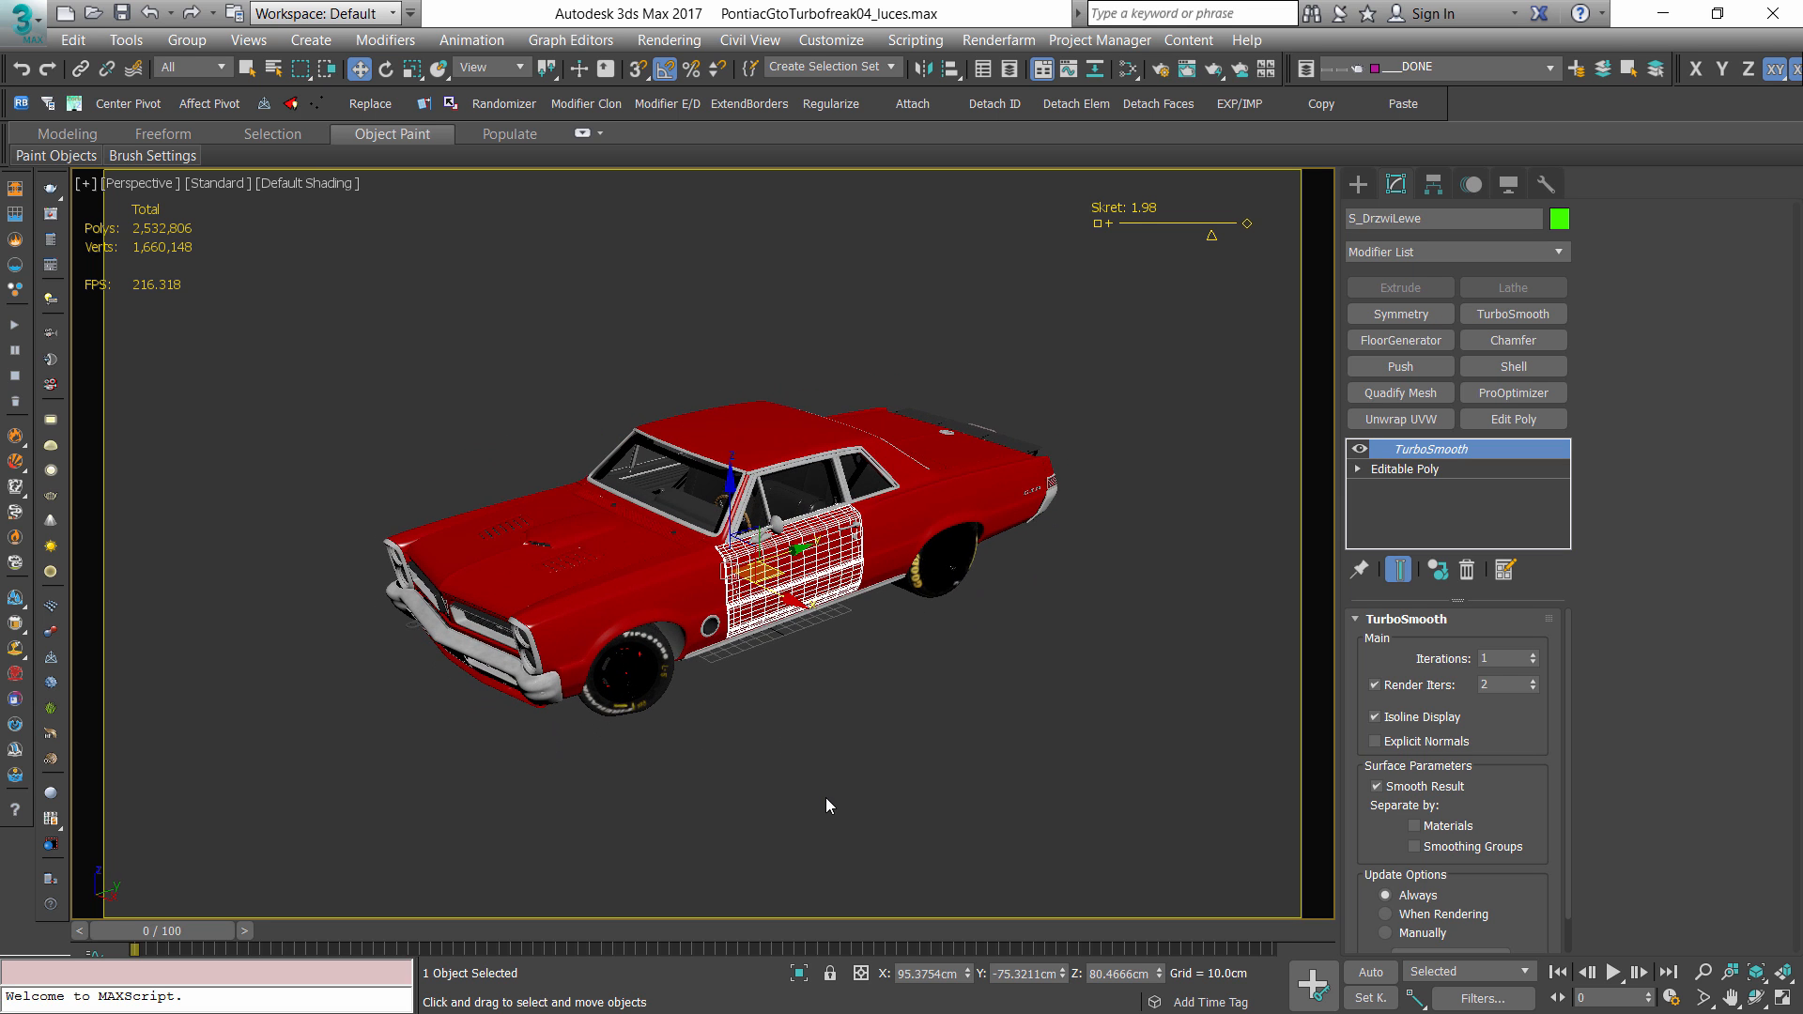
pyautogui.click(825, 797)
pyautogui.click(829, 606)
# - Create a VRayLight of type Dome on the ground beside the car
pyautogui.click(1347, 187)
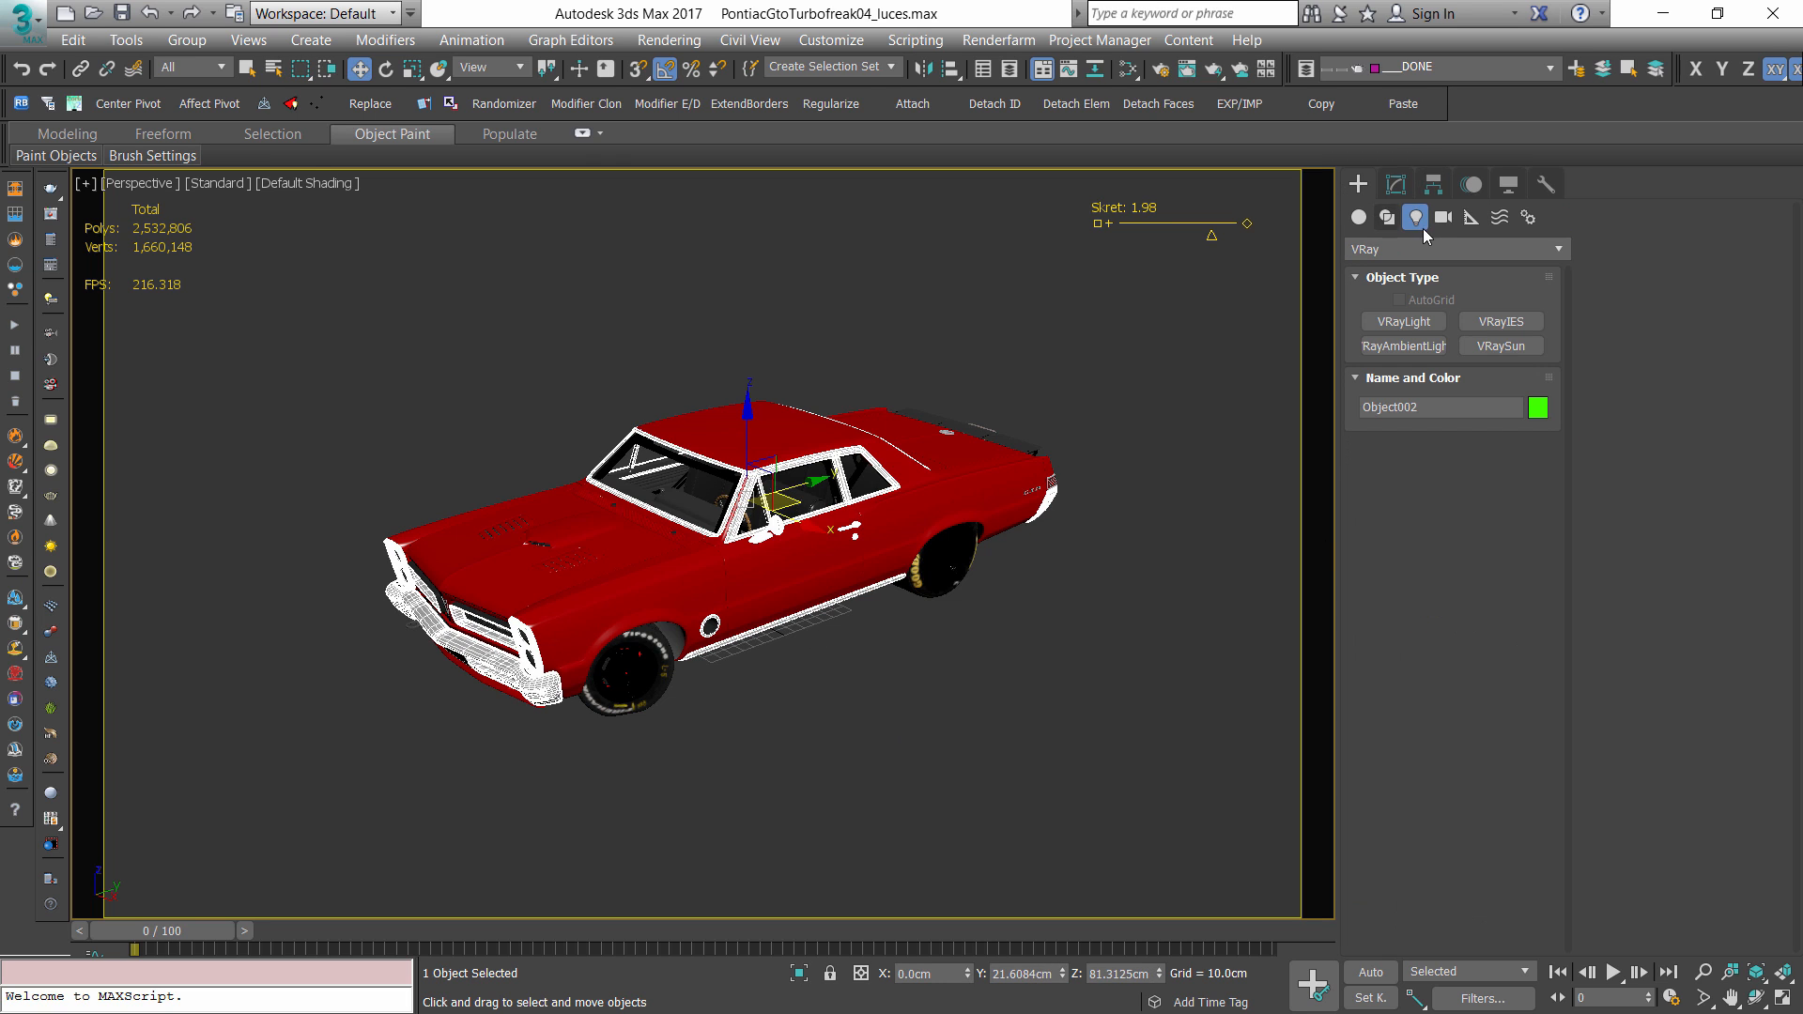
pyautogui.click(1403, 321)
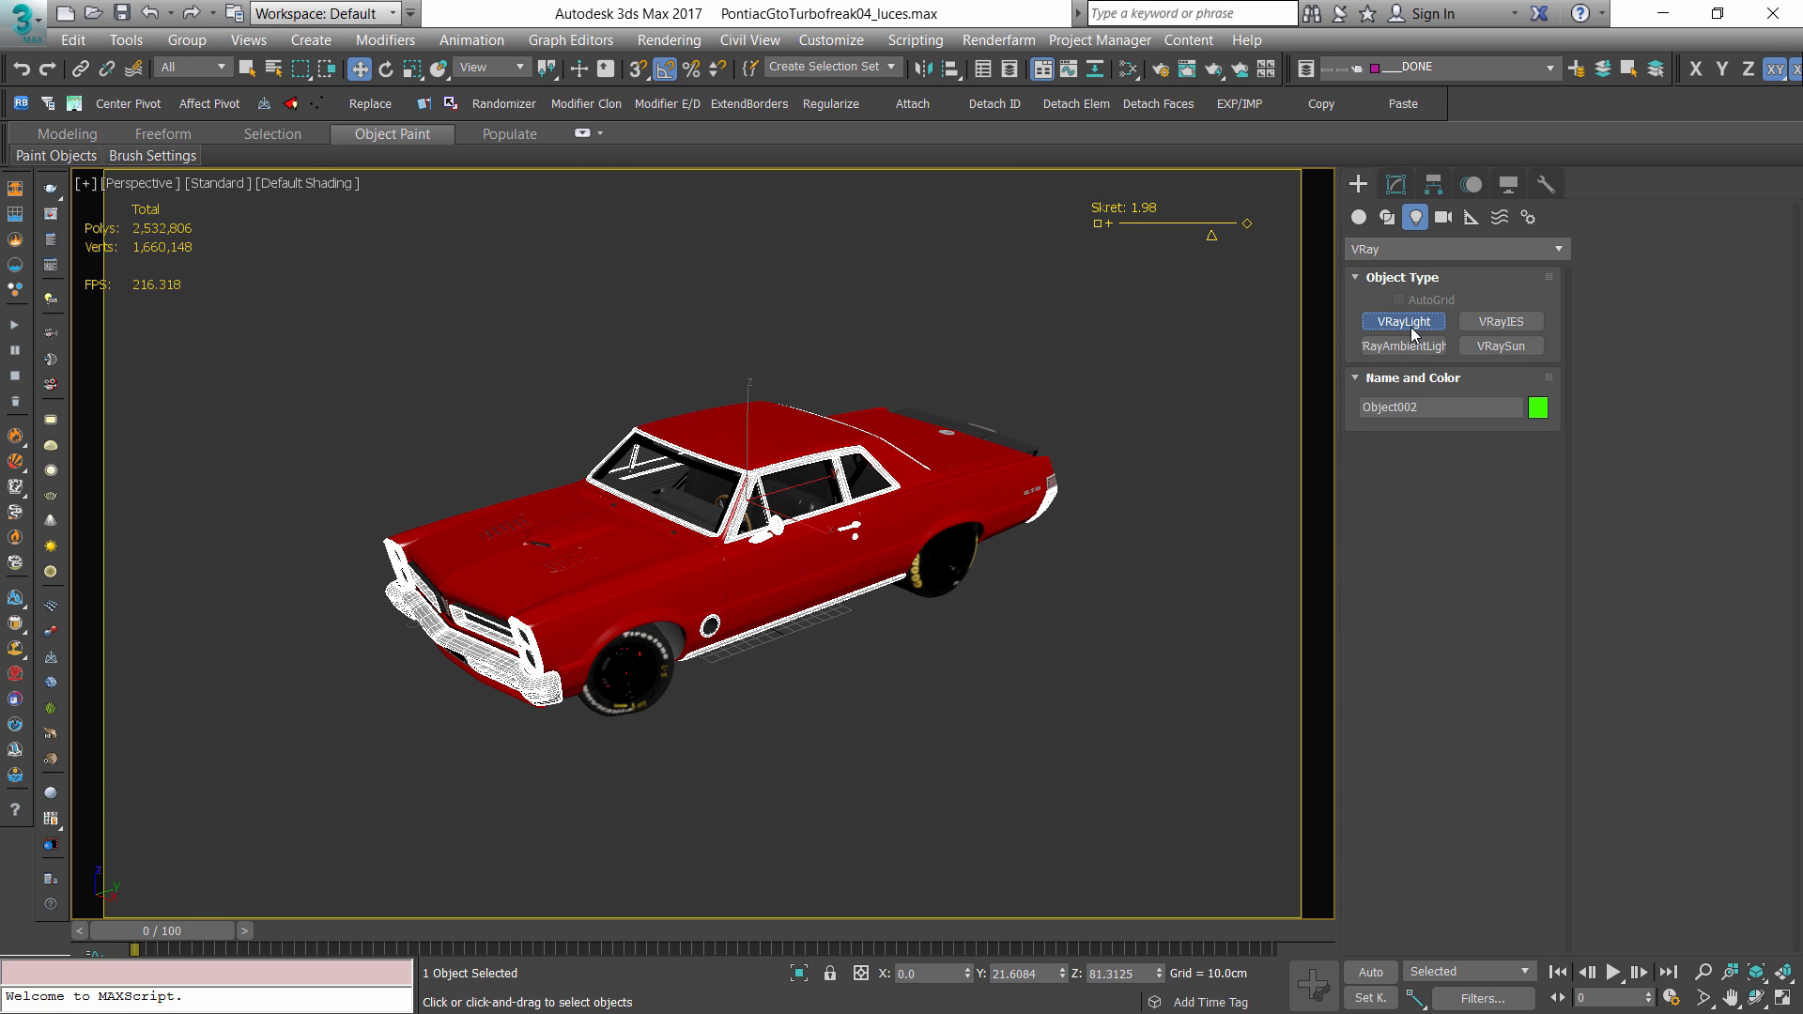
pyautogui.click(1508, 475)
pyautogui.click(1495, 509)
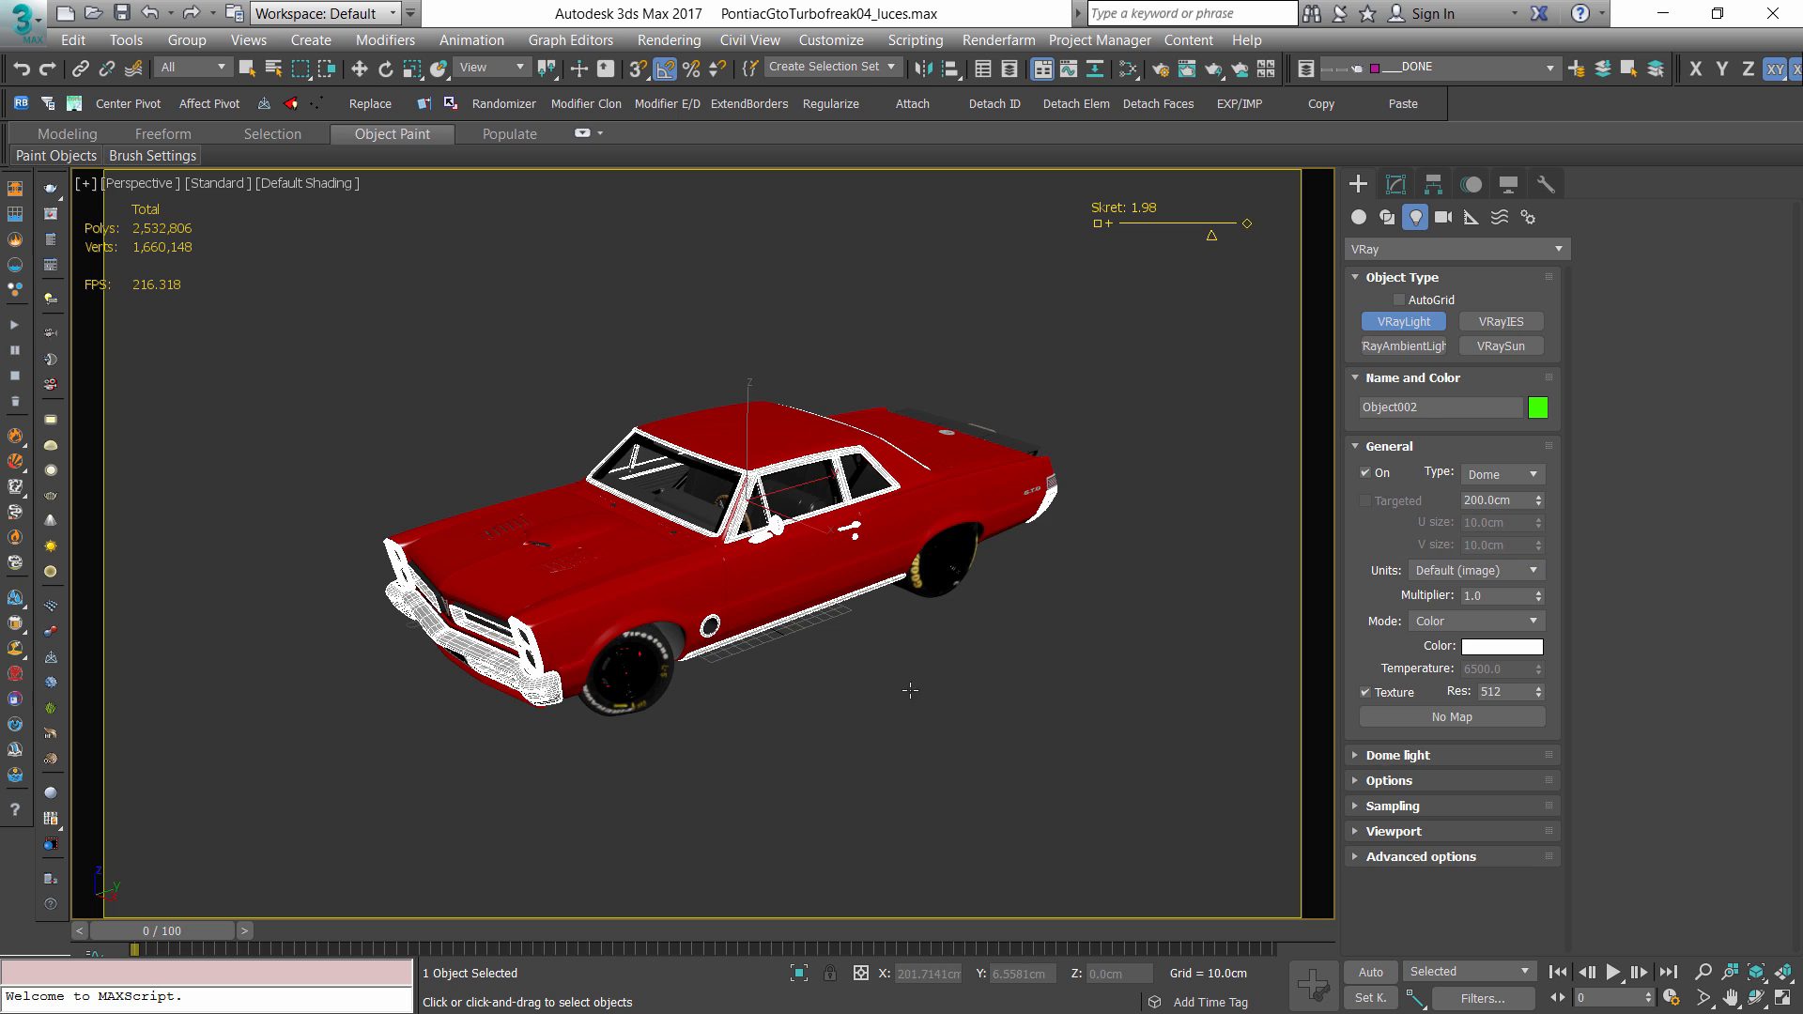
pyautogui.click(901, 688)
pyautogui.press('w')
pyautogui.moveTo(927, 730); pyautogui.dragTo(899, 733, button='middle')
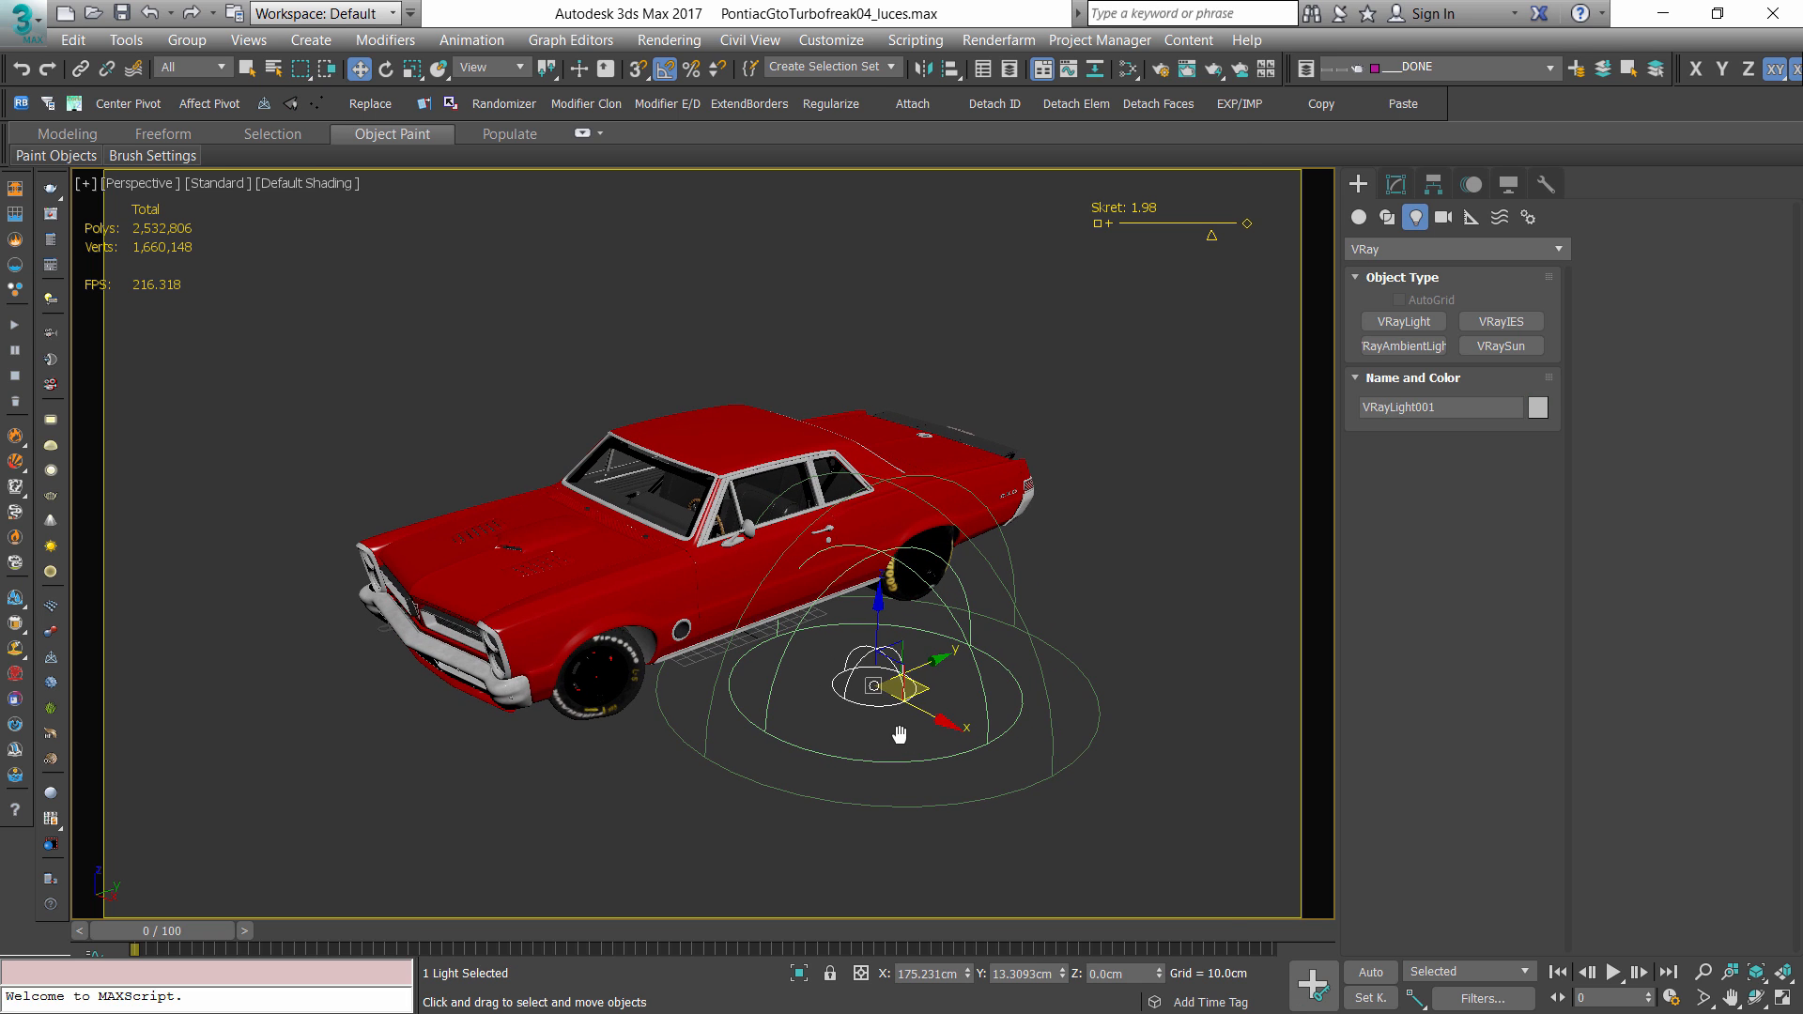
# - Add a VRayHDRI map in the Slate Material Editor and show its parameters
pyautogui.press('m')
pyautogui.rightClick(317, 386)
pyautogui.moveTo(407, 460)
pyautogui.moveTo(234, 558)
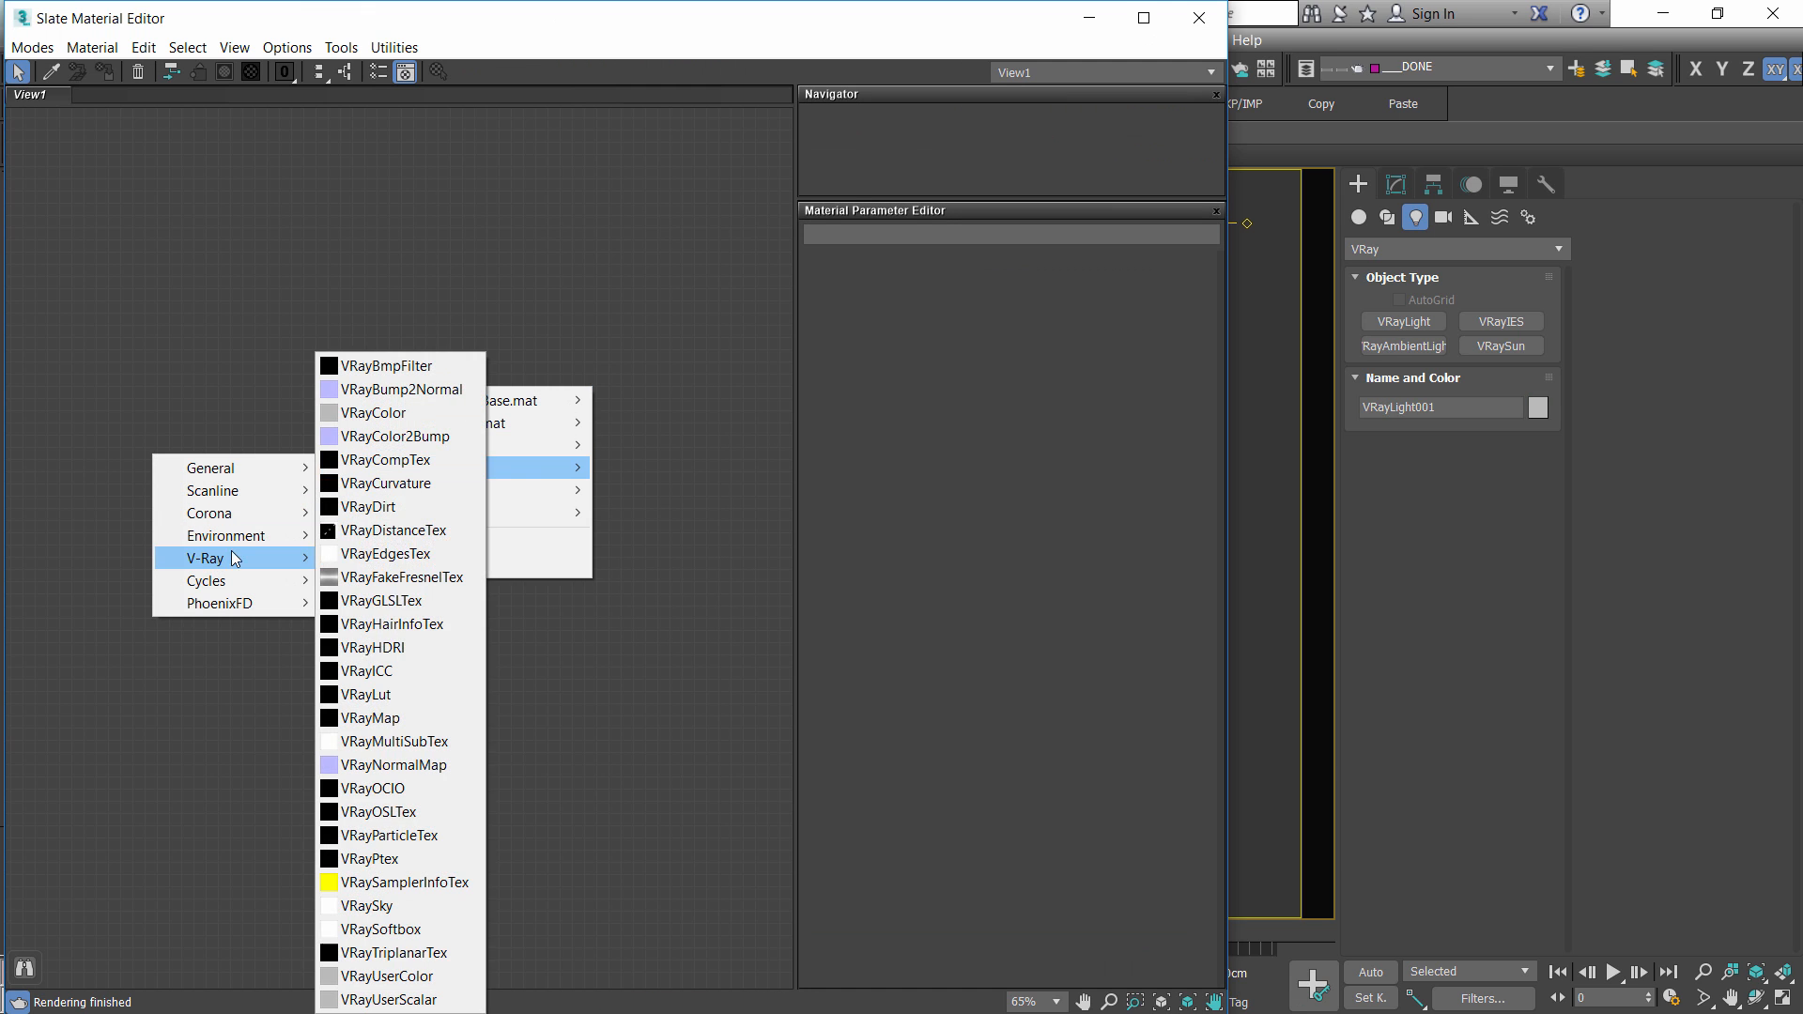
pyautogui.click(431, 648)
pyautogui.doubleClick(317, 395)
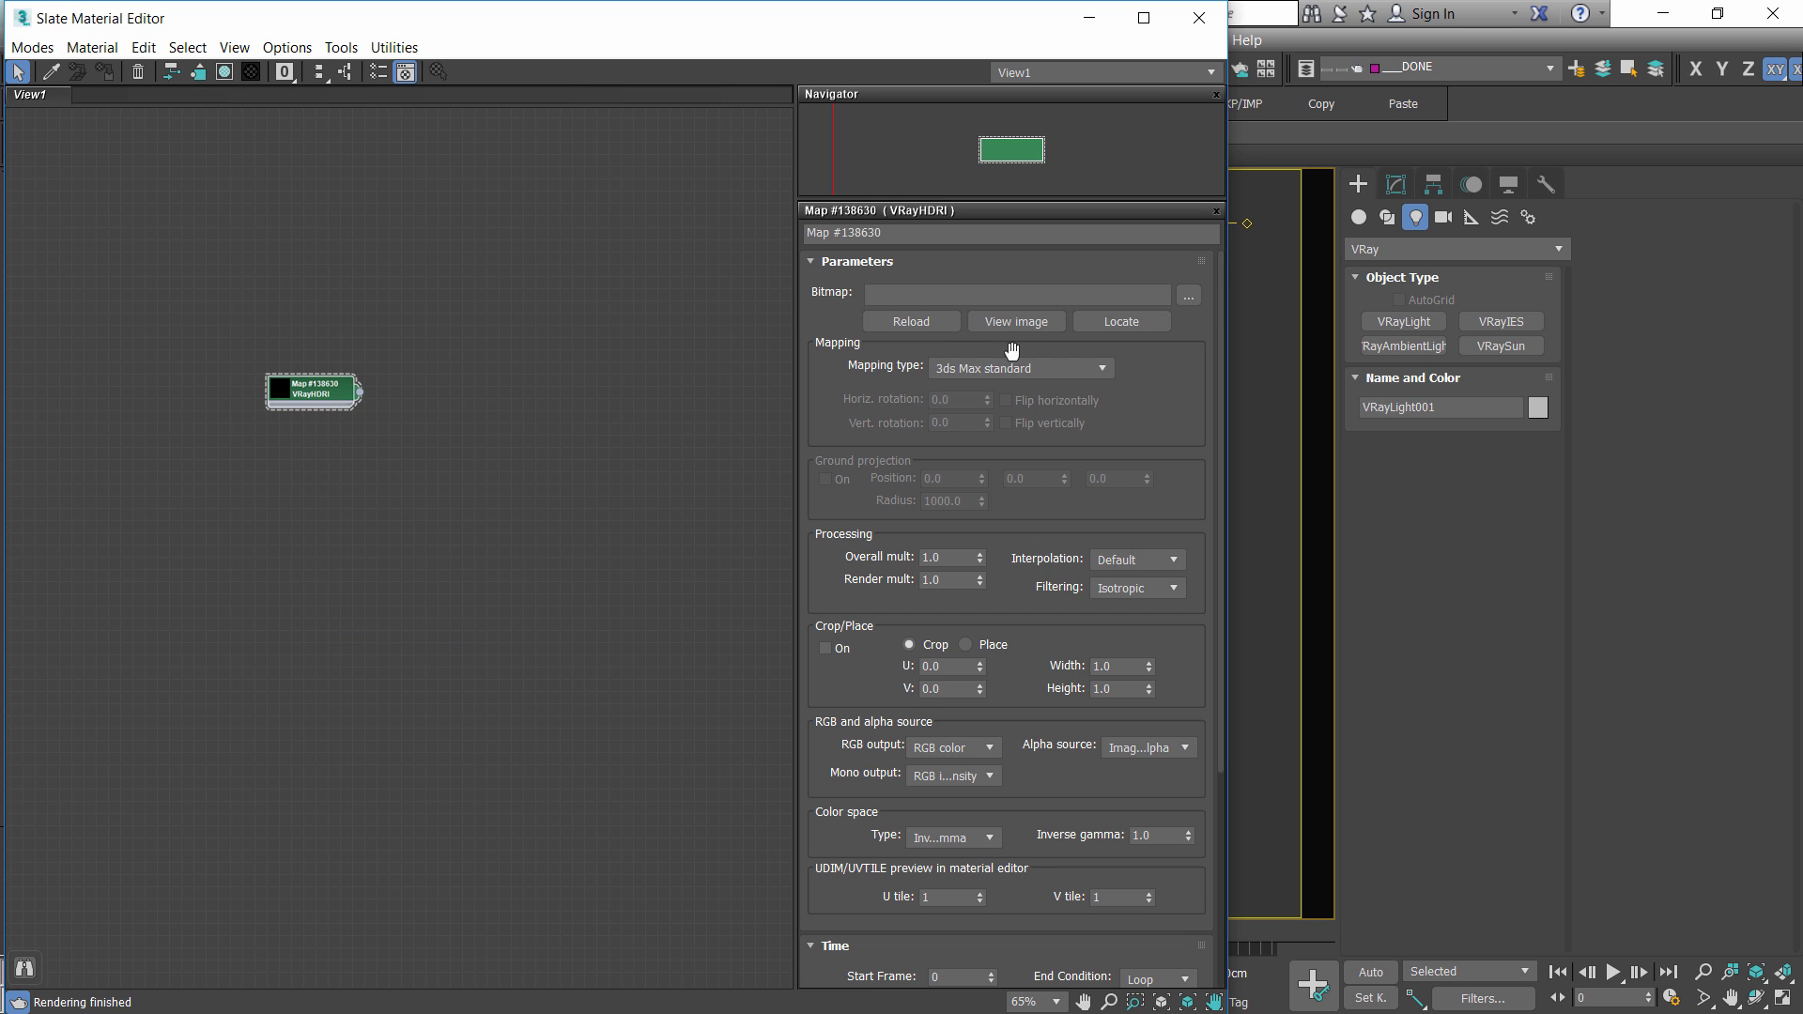
# - Load DH-USC-14_Fix.hdr as the bitmap of the VRayHDRI map
pyautogui.click(1186, 296)
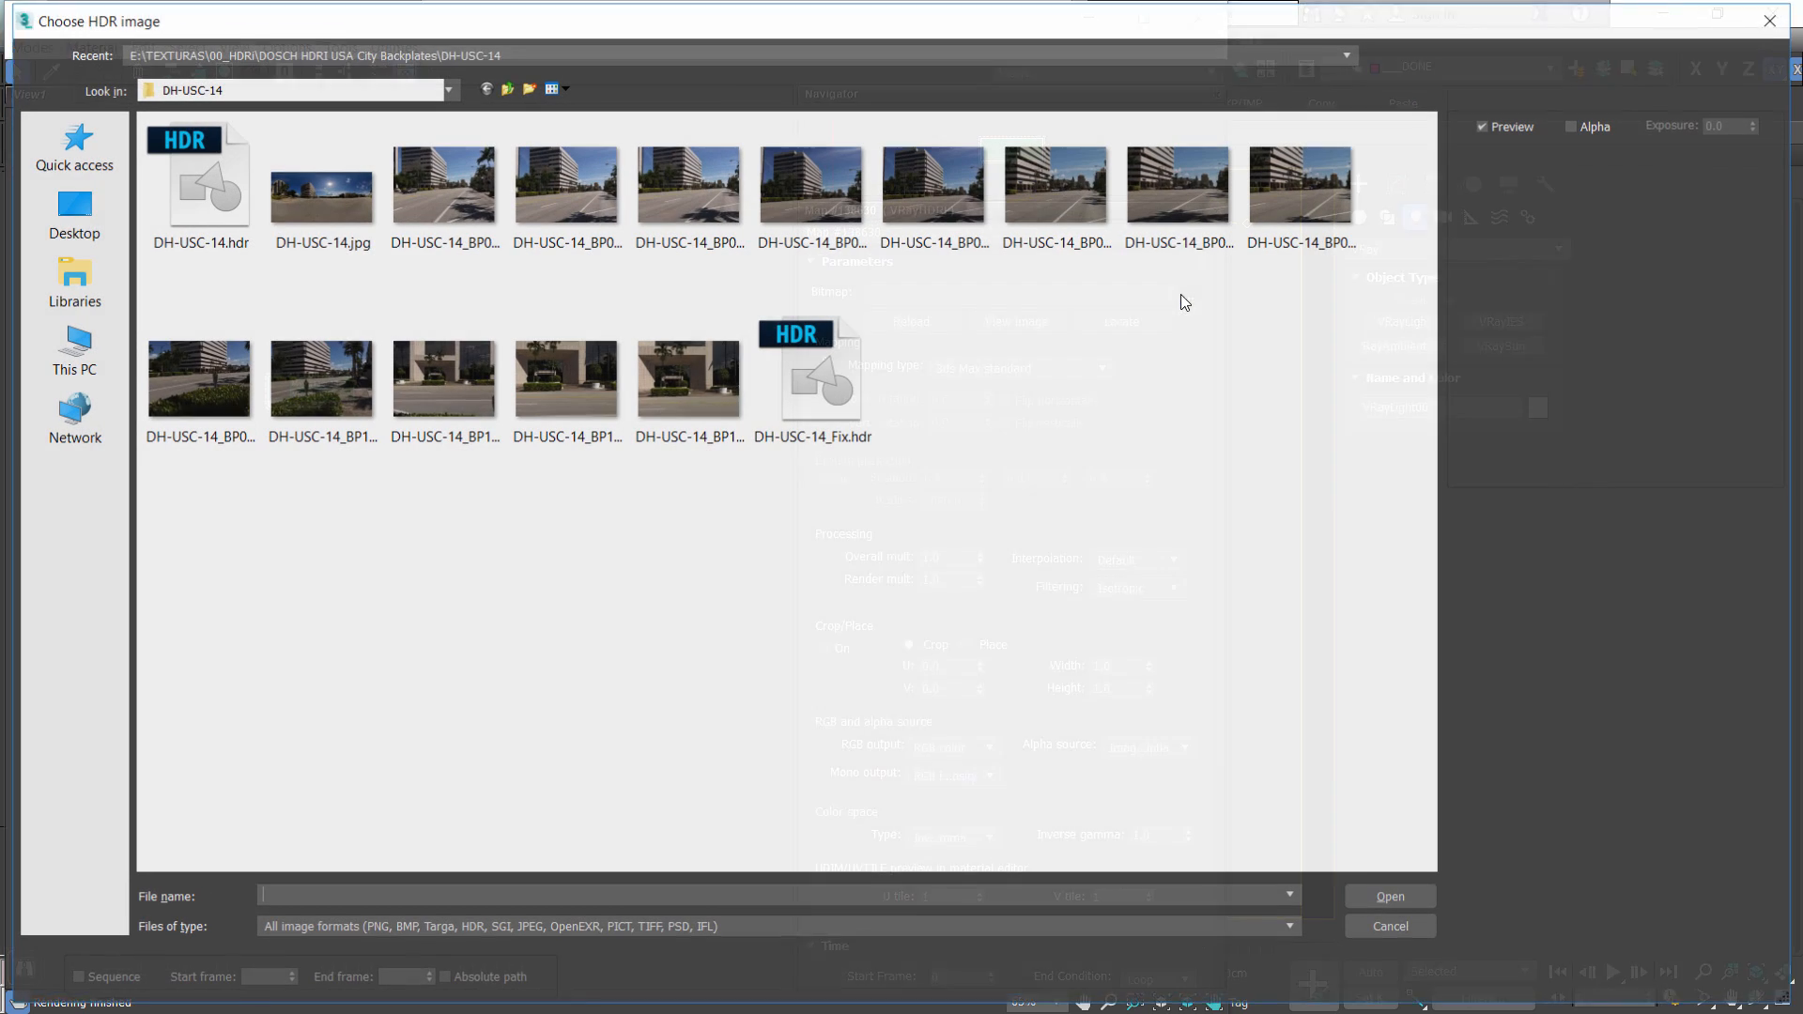
pyautogui.click(827, 399)
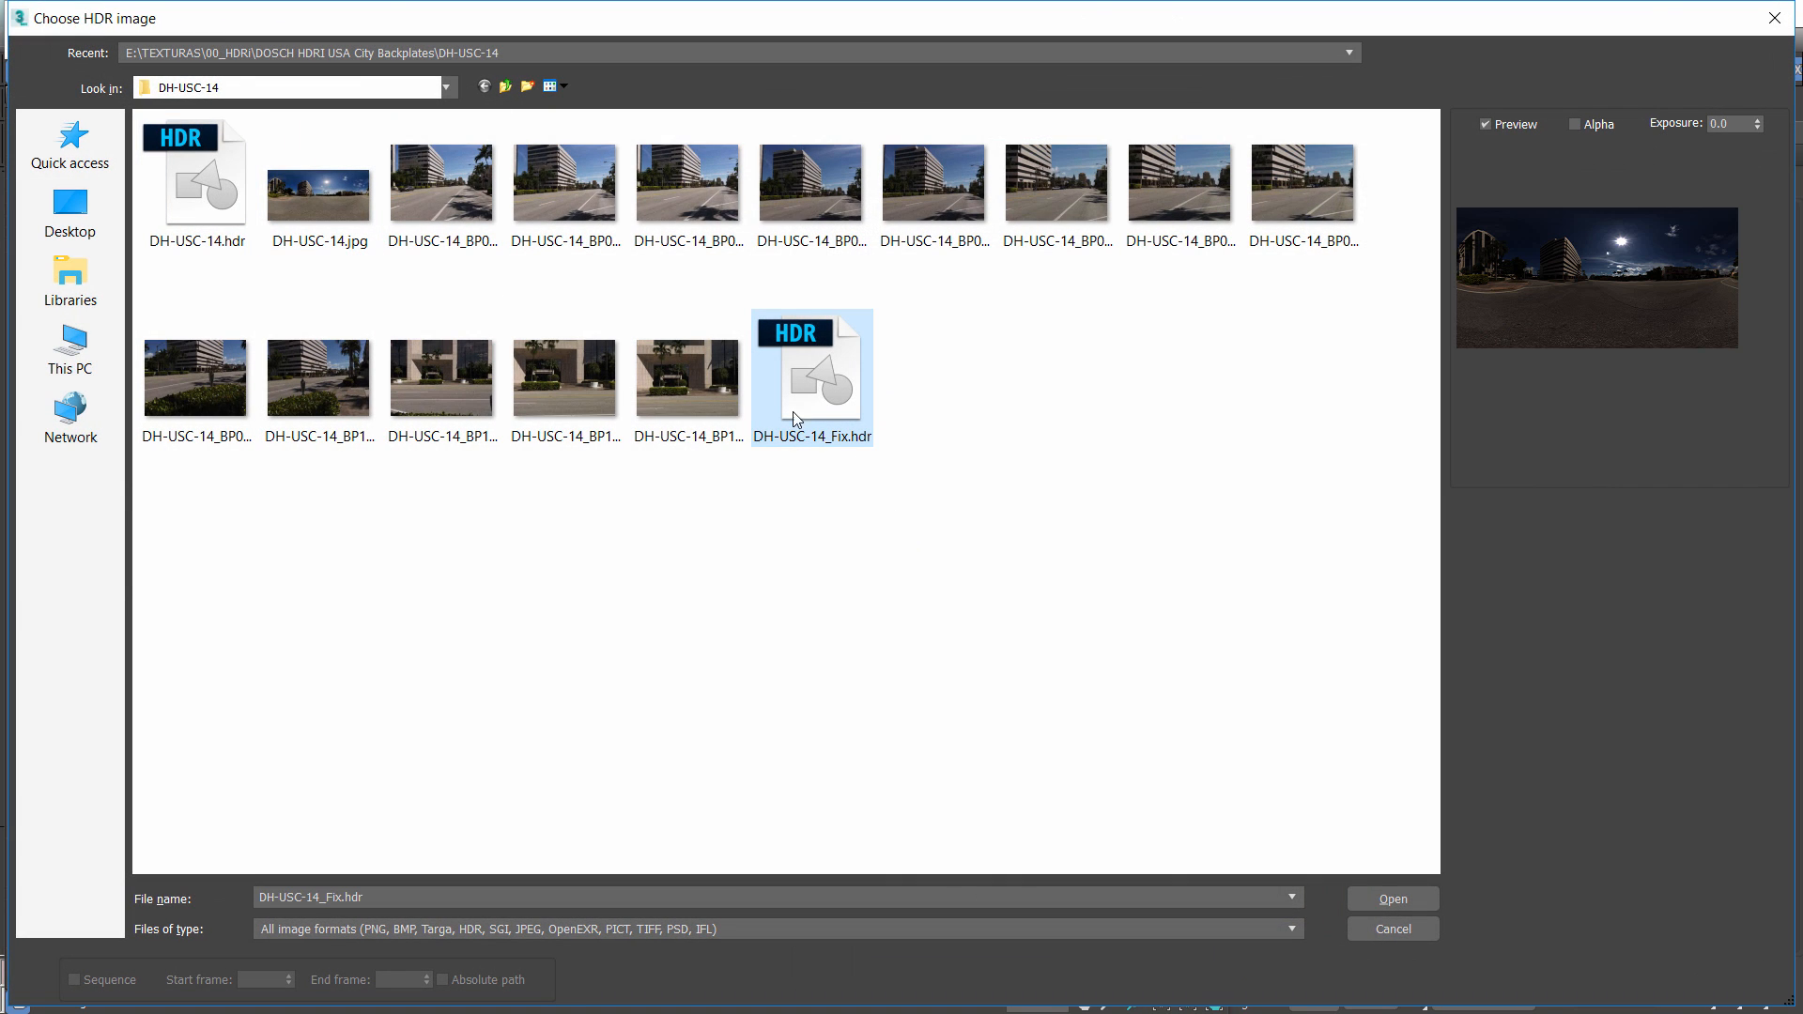
pyautogui.click(1388, 900)
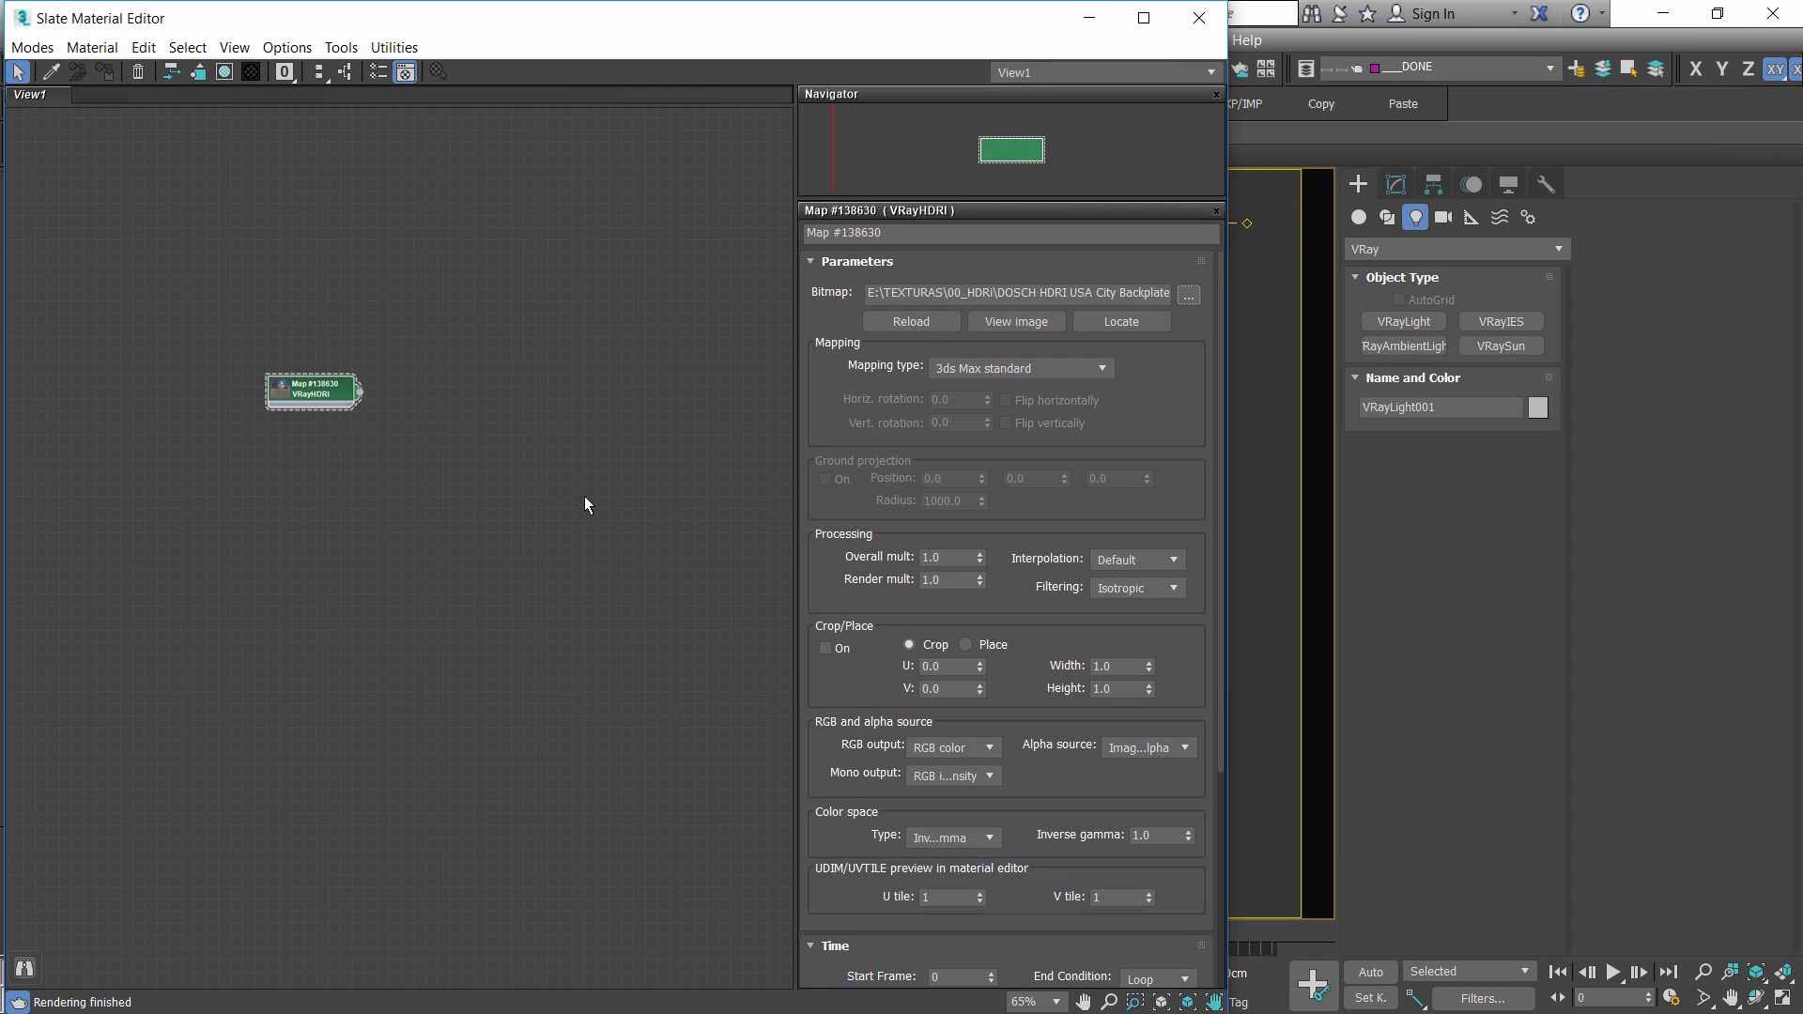
# - Enlarge the VRayHDRI node's thumbnail to preview the whole panorama and reposition the node
pyautogui.doubleClick(281, 393)
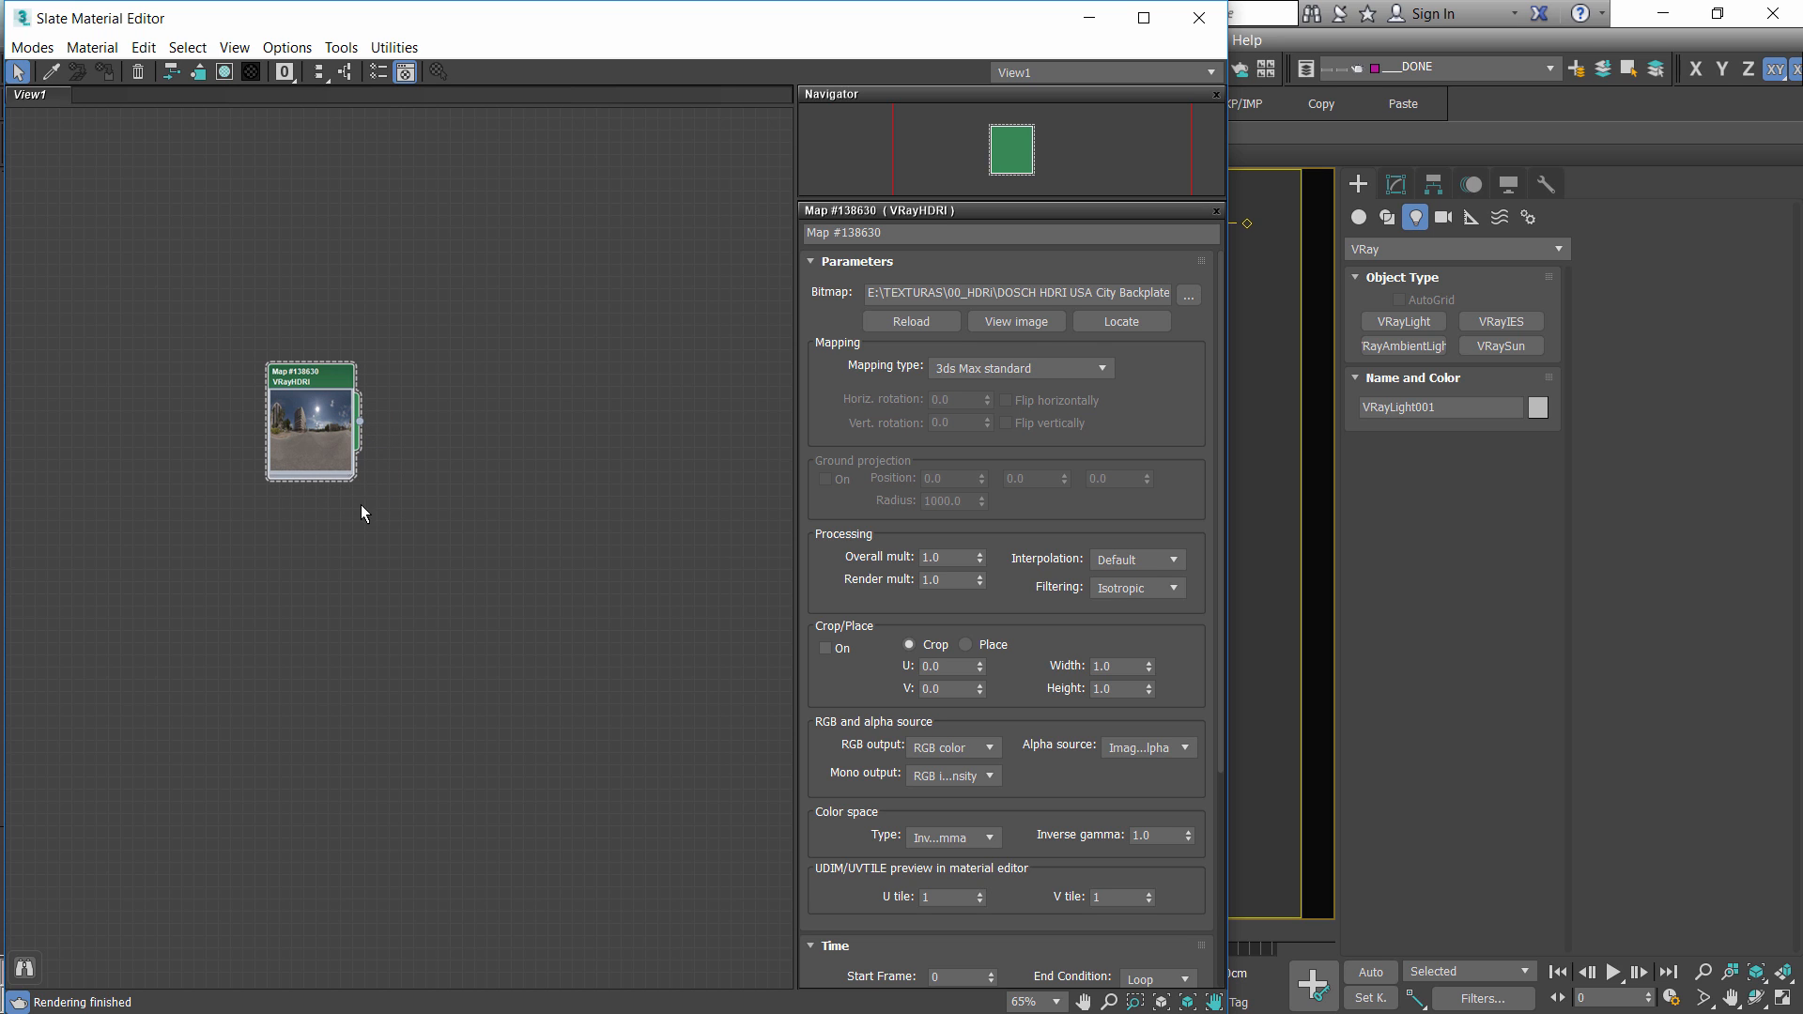
pyautogui.moveTo(351, 475); pyautogui.dragTo(546, 655)
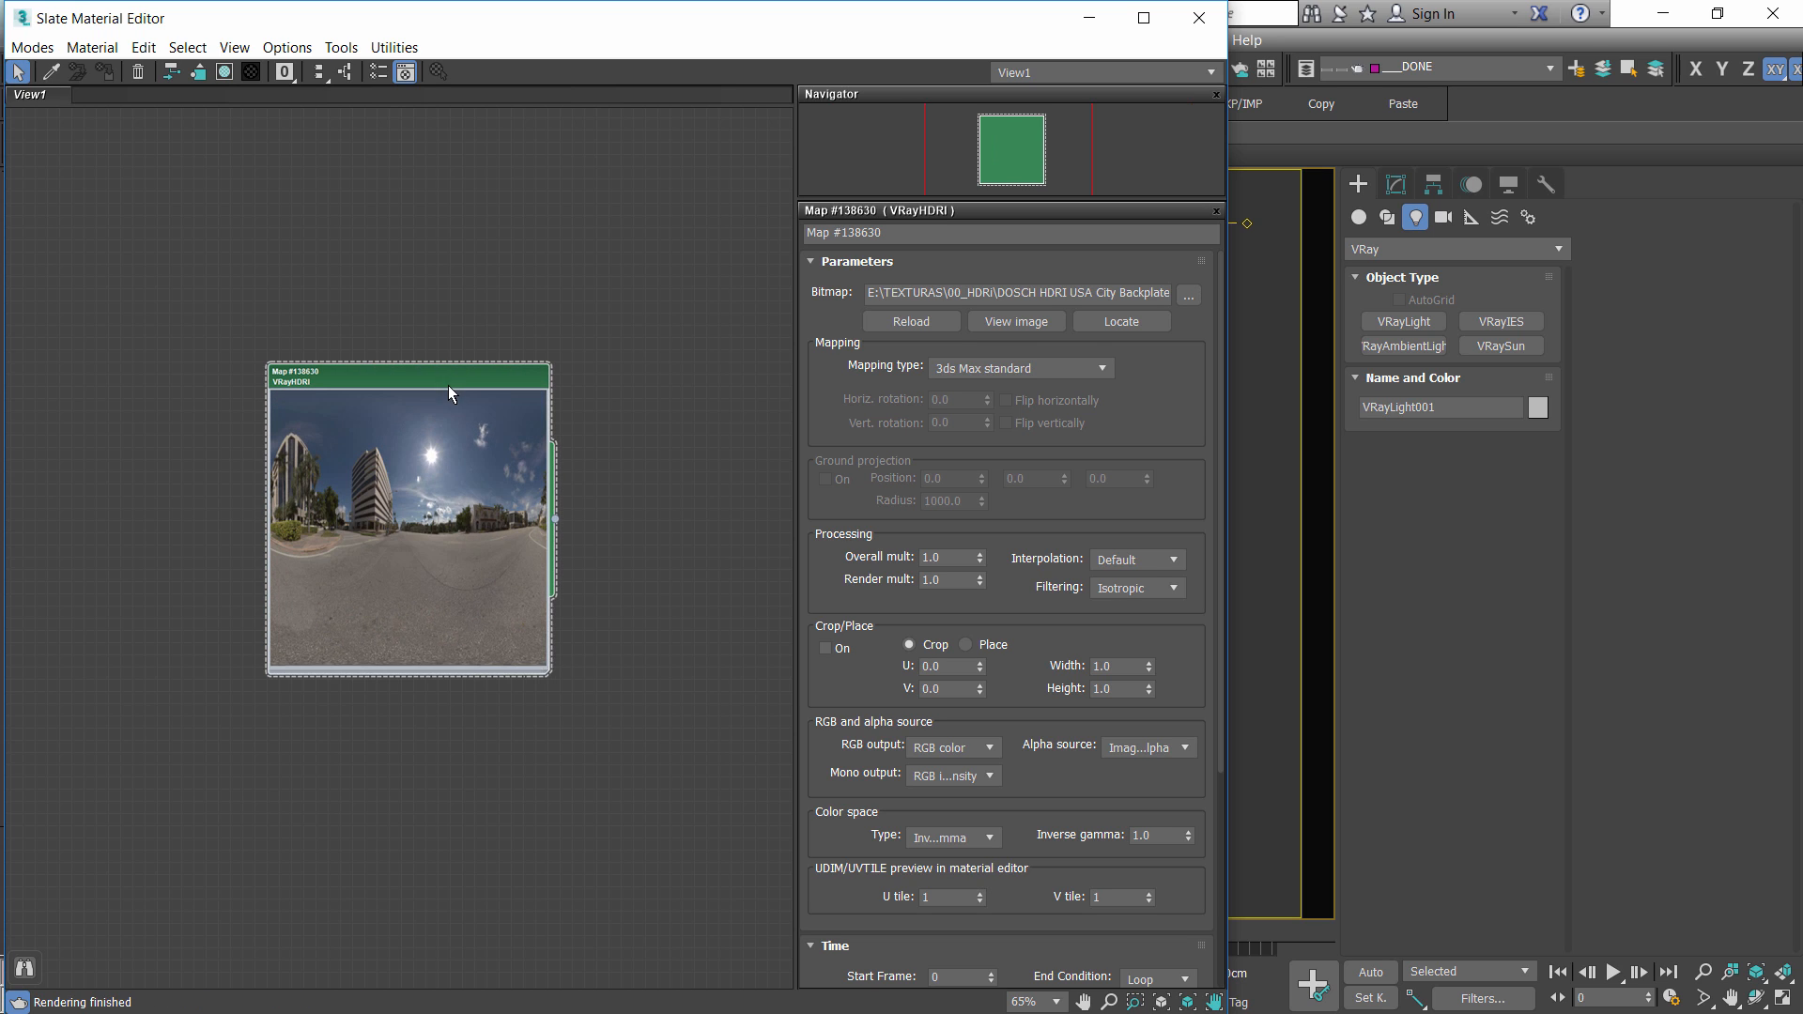
pyautogui.moveTo(448, 385); pyautogui.dragTo(422, 290)
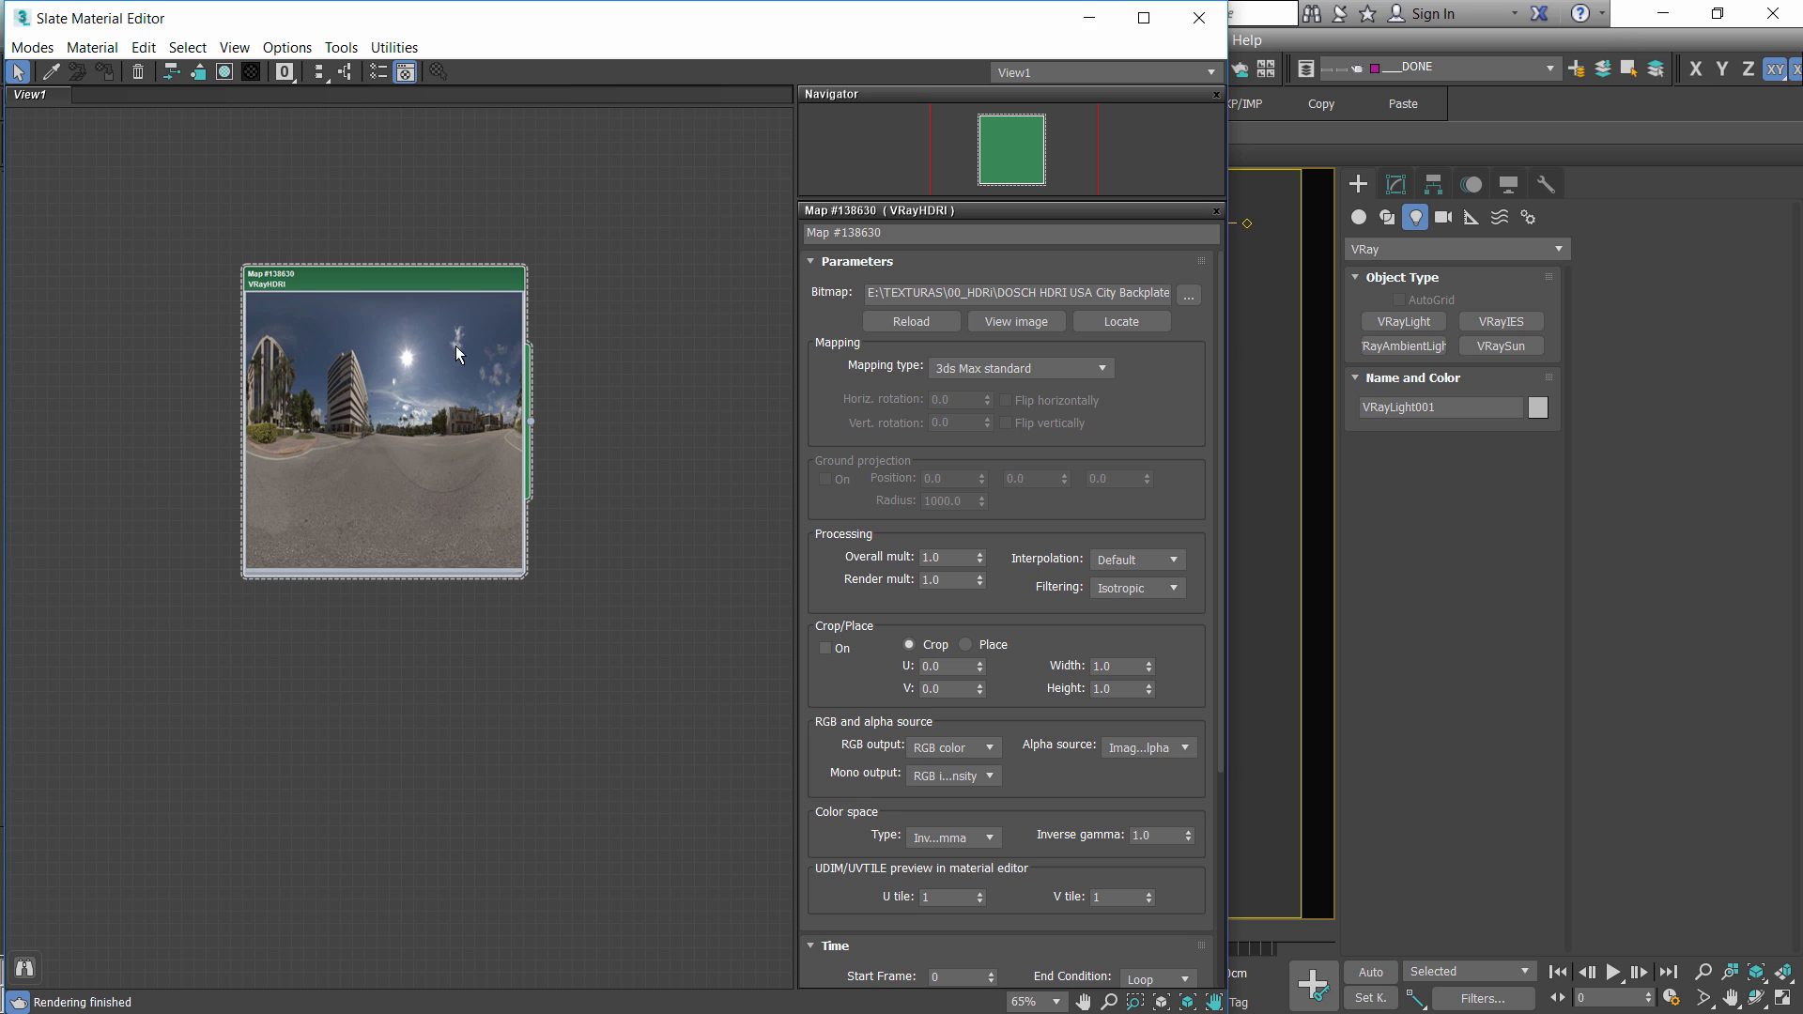
pyautogui.moveTo(357, 286)
pyautogui.mouseDown()
pyautogui.moveTo(386, 258)
pyautogui.moveTo(382, 286)
pyautogui.mouseUp()
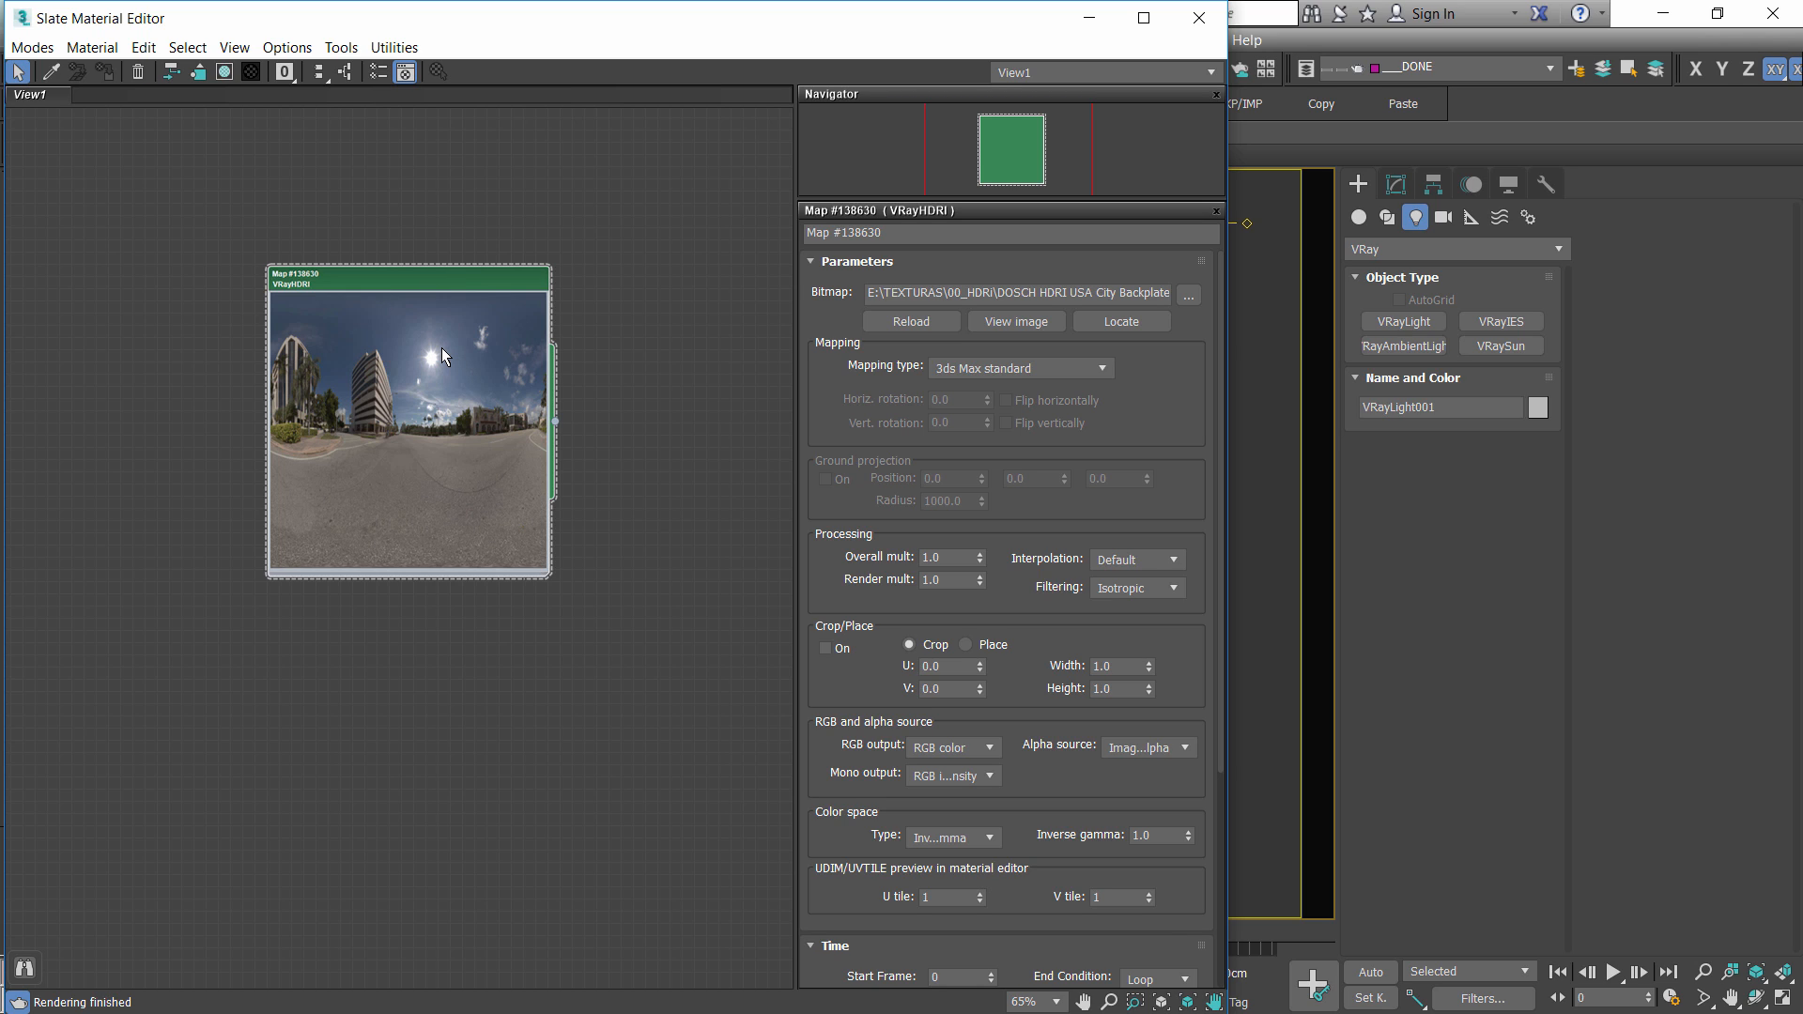
# - Set the VRayHDRI map's mapping type to Spherical
pyautogui.moveTo(432, 279); pyautogui.dragTo(314, 250)
pyautogui.click(980, 369)
pyautogui.click(972, 417)
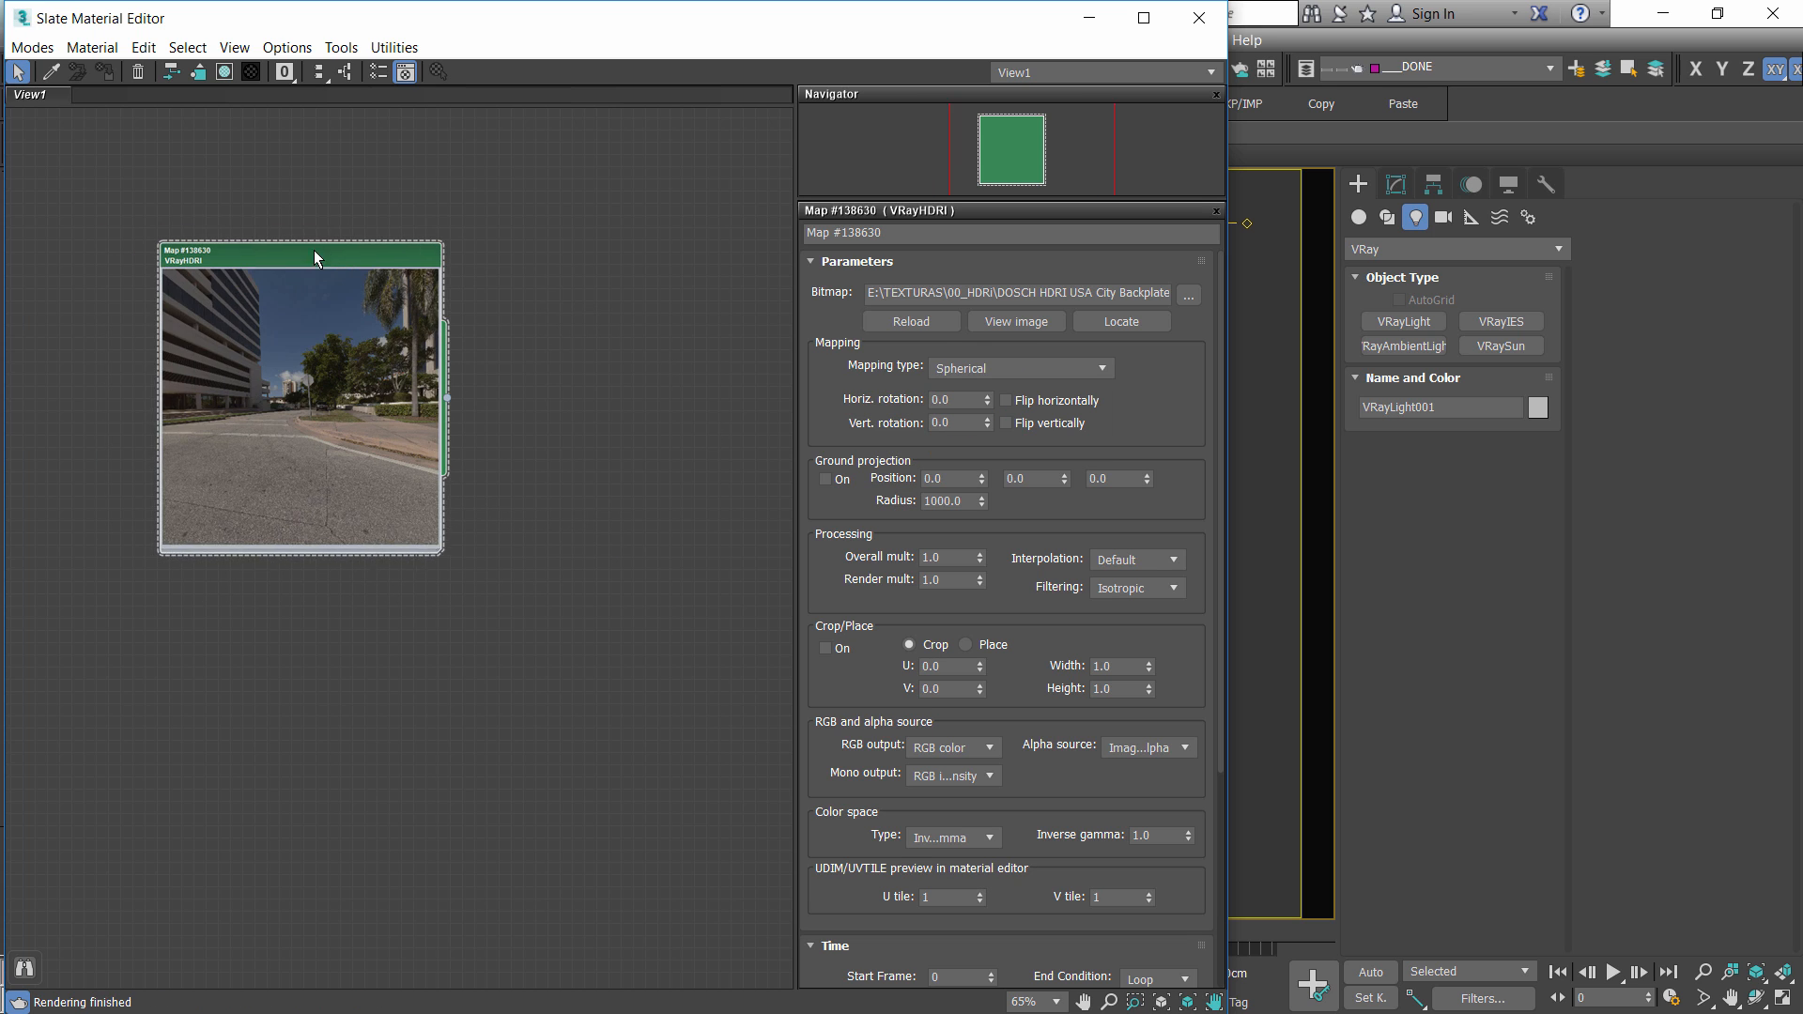
# - Assign the VRayHDRI map as an instance to the dome light's texture slot
pyautogui.moveTo(674, 18); pyautogui.dragTo(340, 114)
pyautogui.click(1395, 184)
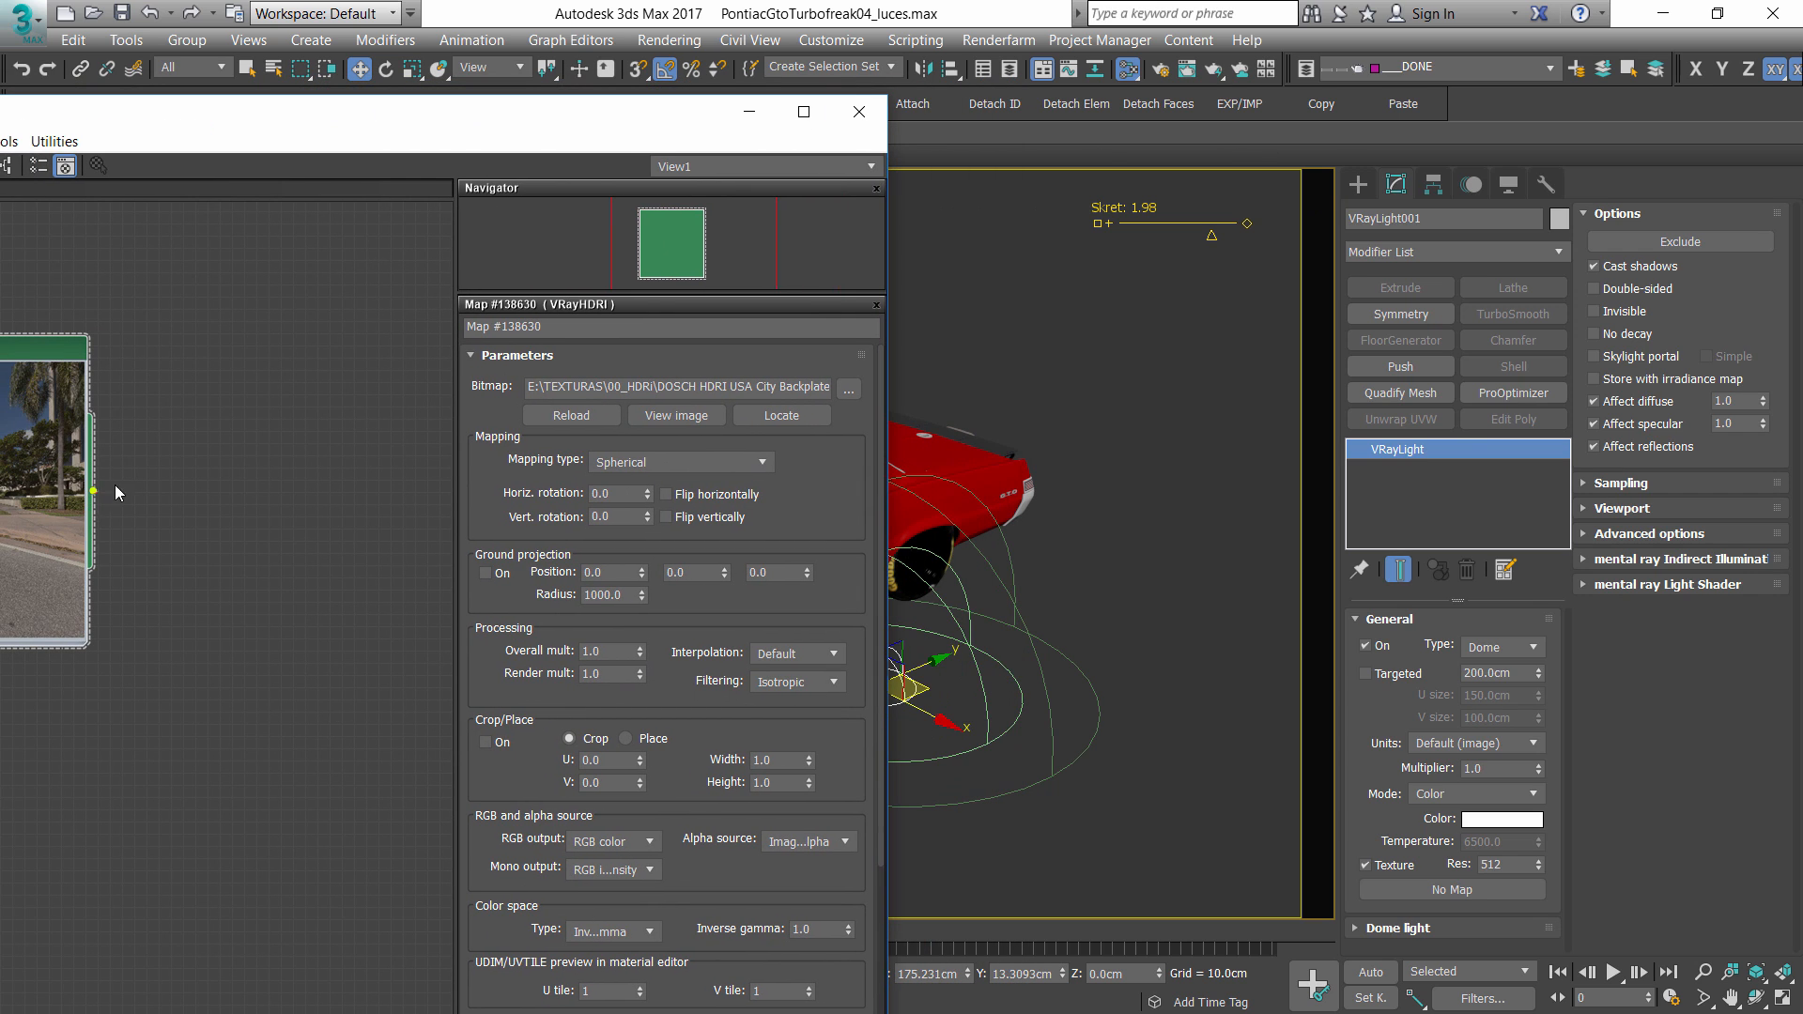
pyautogui.moveTo(93, 490); pyautogui.dragTo(1454, 890)
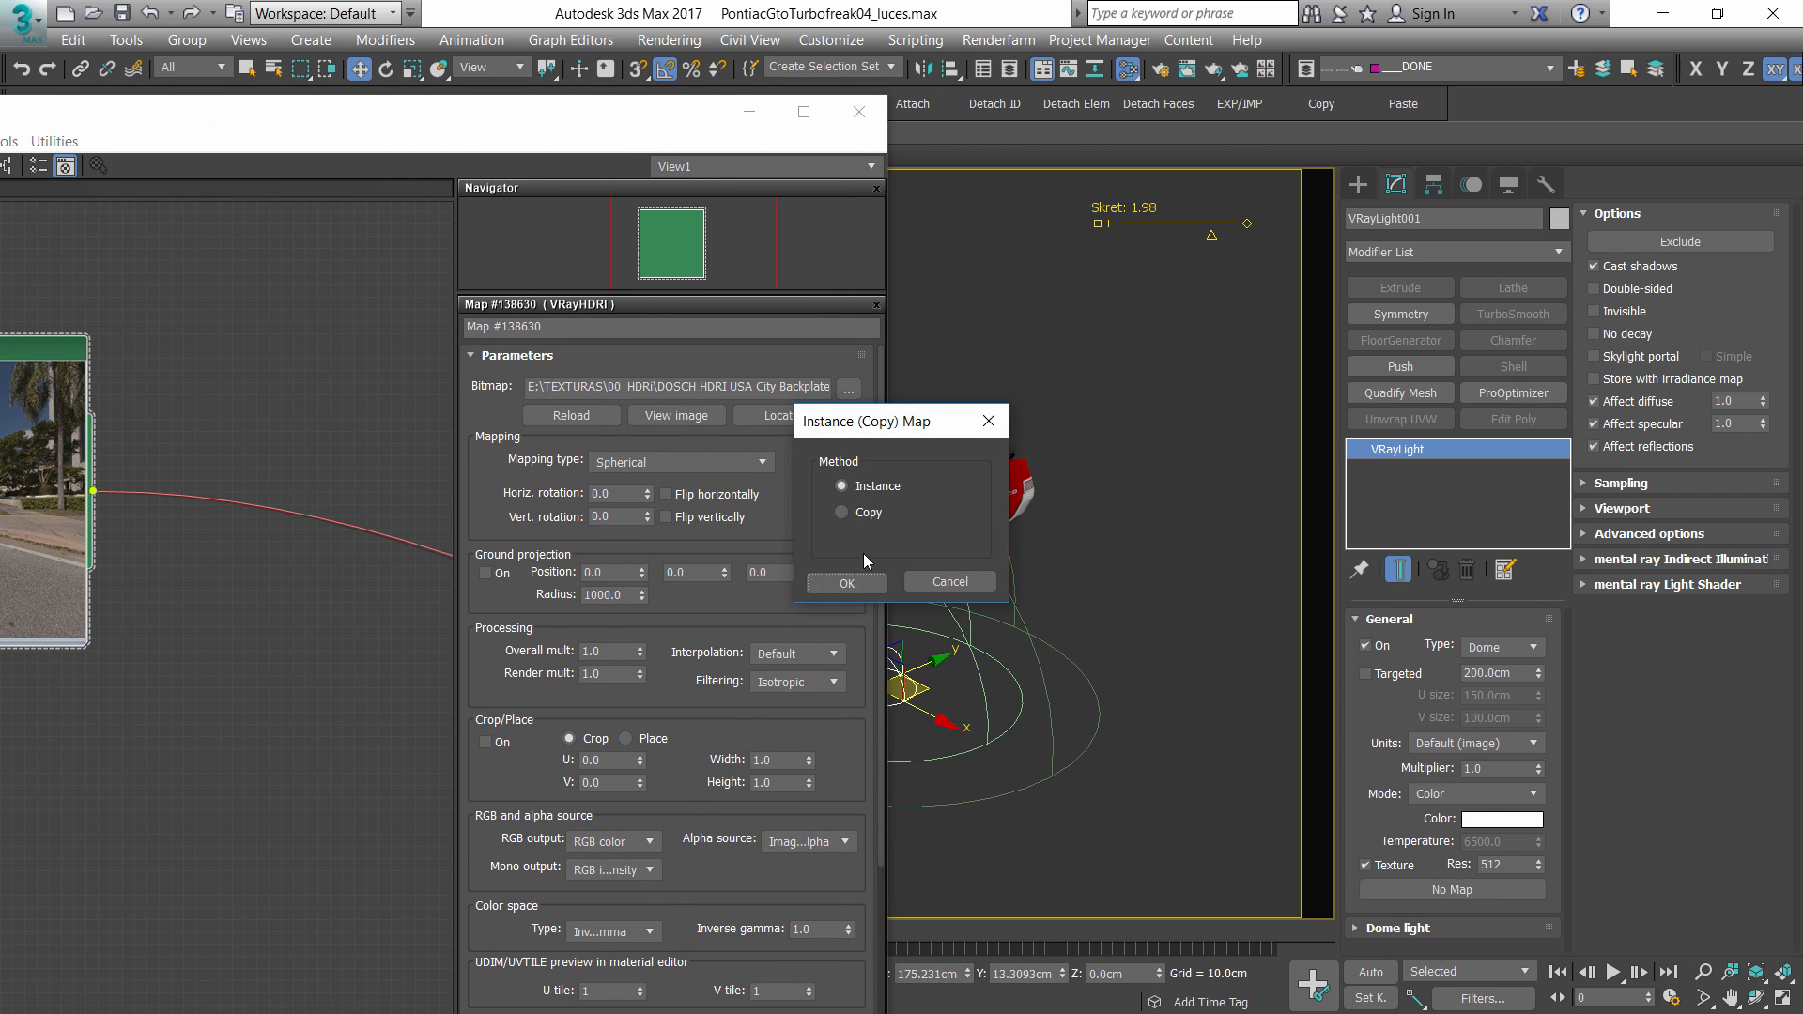
pyautogui.click(846, 582)
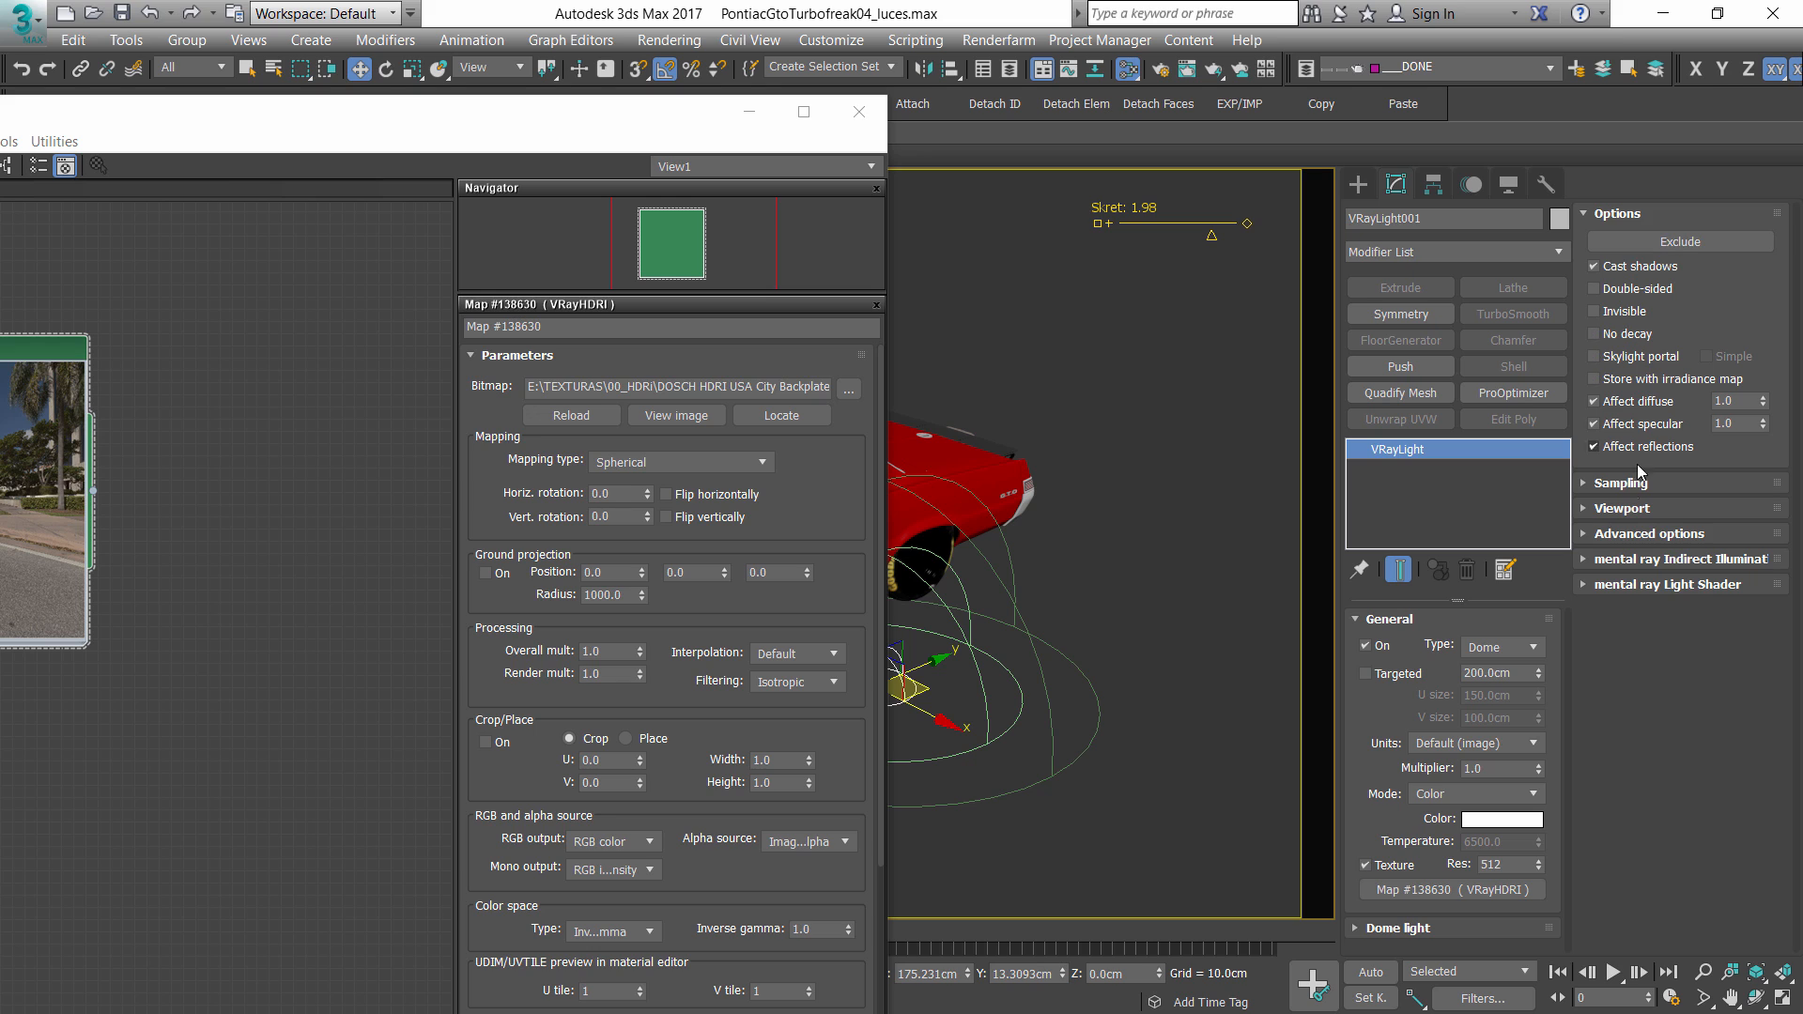
# - Show the dome light's specific settings, leave Spherical (full dome) enabled, and close the Slate Material Editor
pyautogui.click(1417, 931)
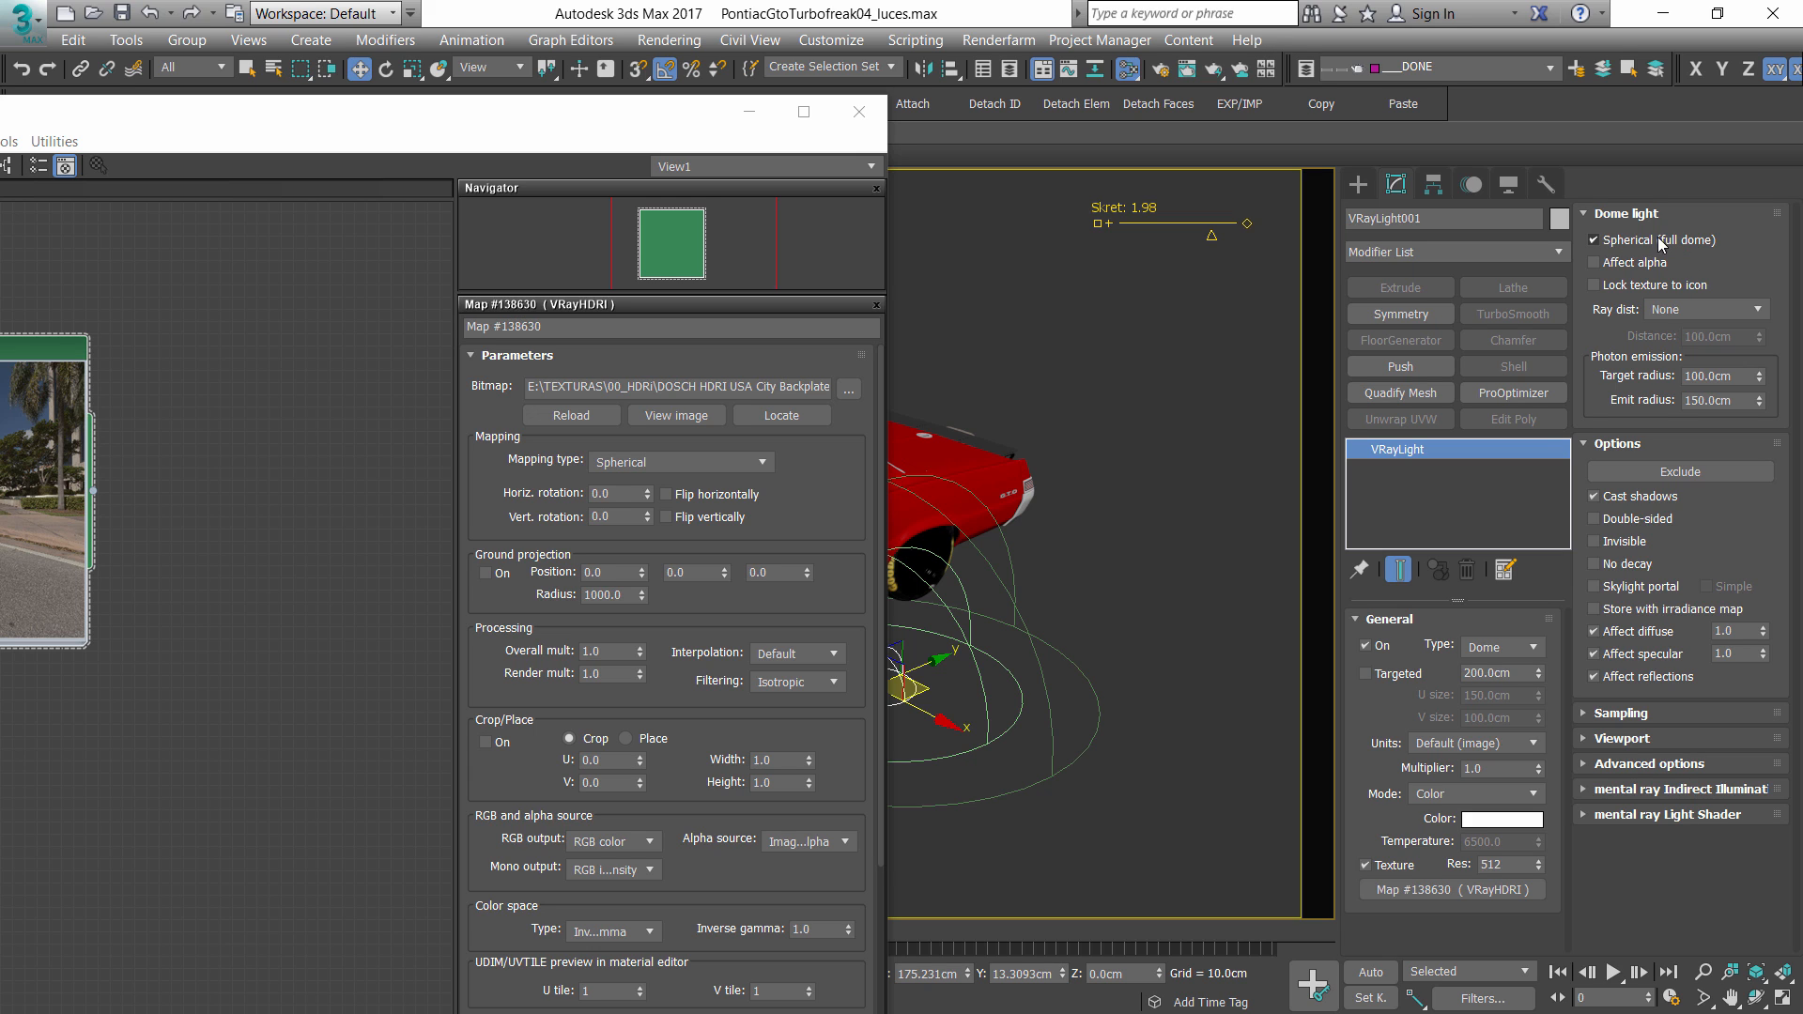
pyautogui.moveTo(296, 138); pyautogui.dragTo(635, 138)
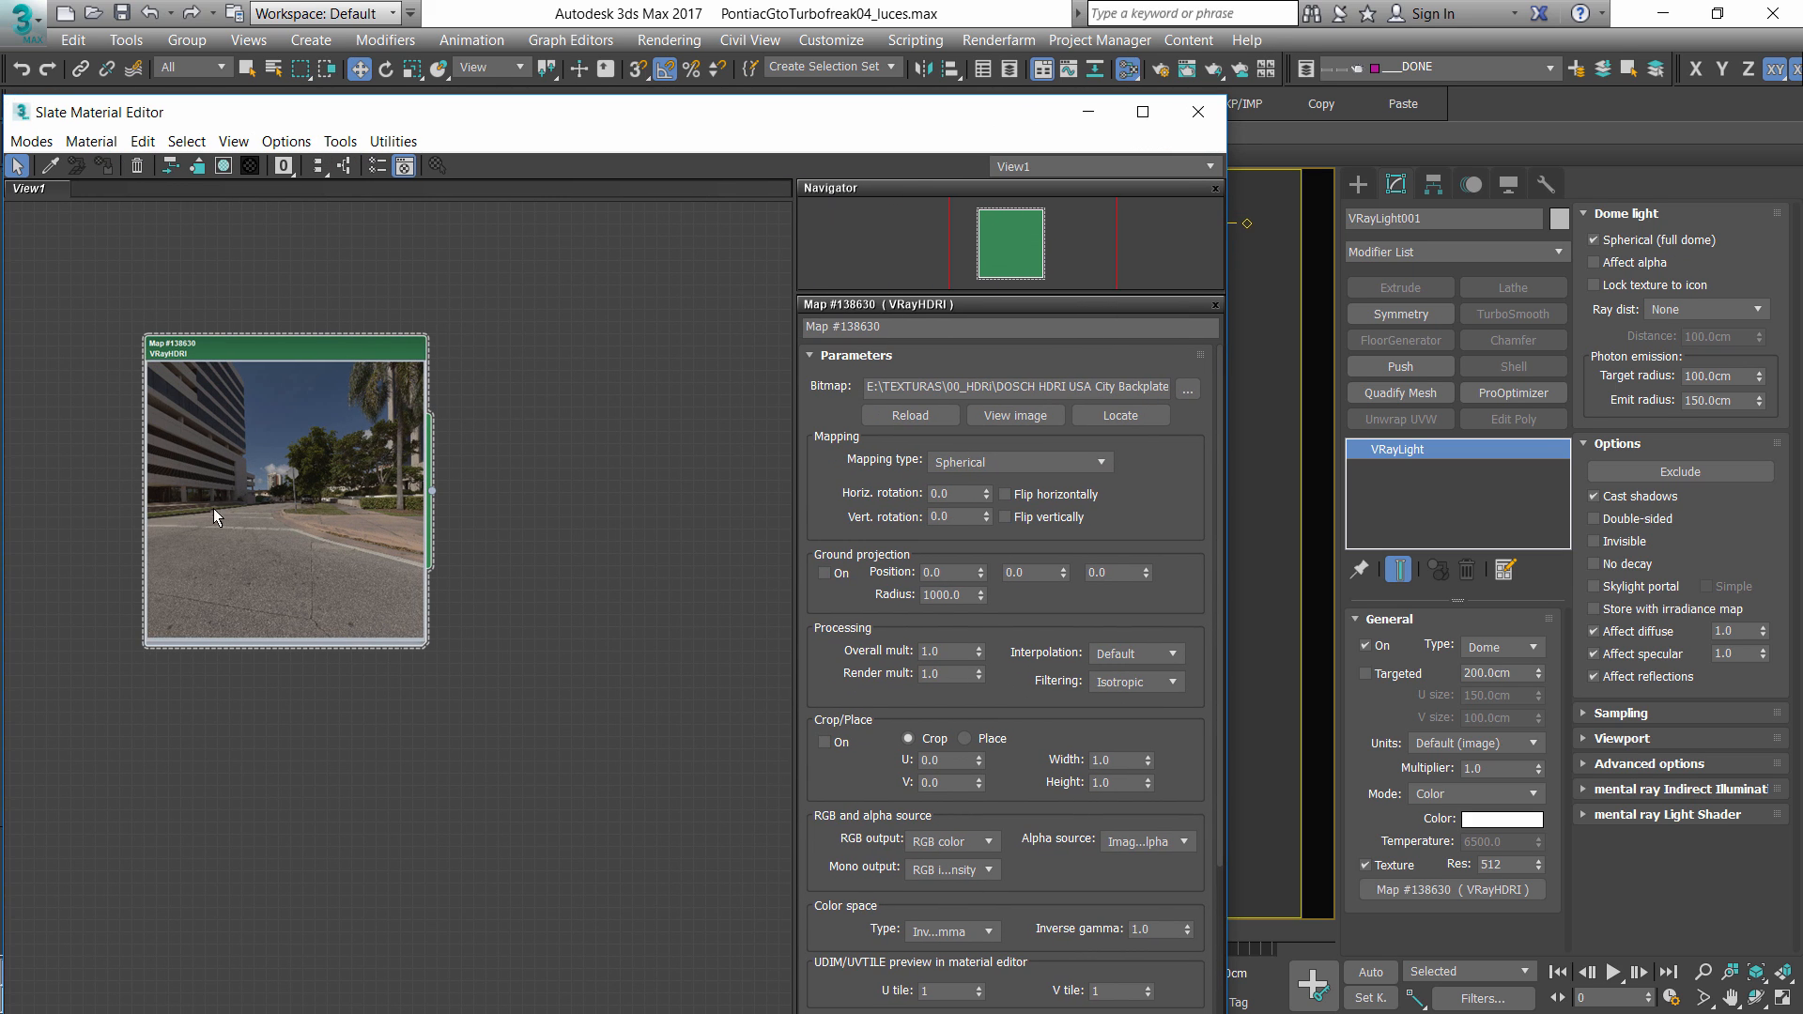
pyautogui.click(1644, 241)
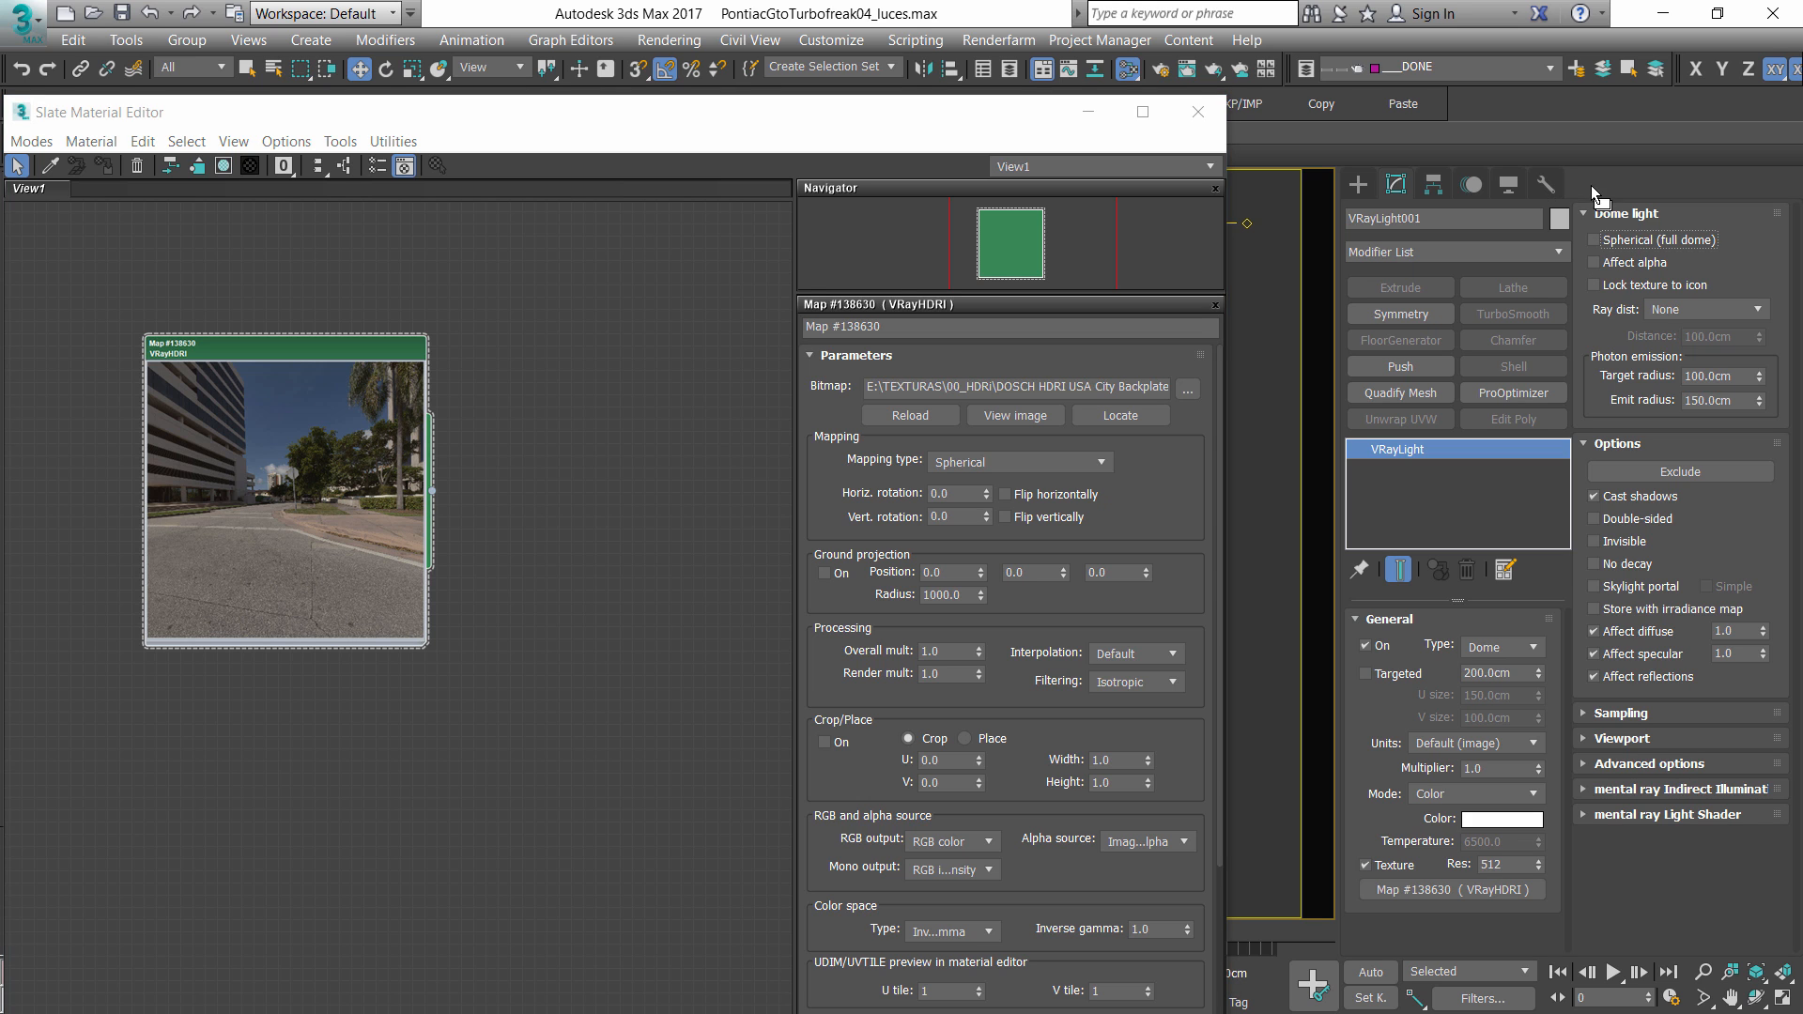
pyautogui.click(1206, 112)
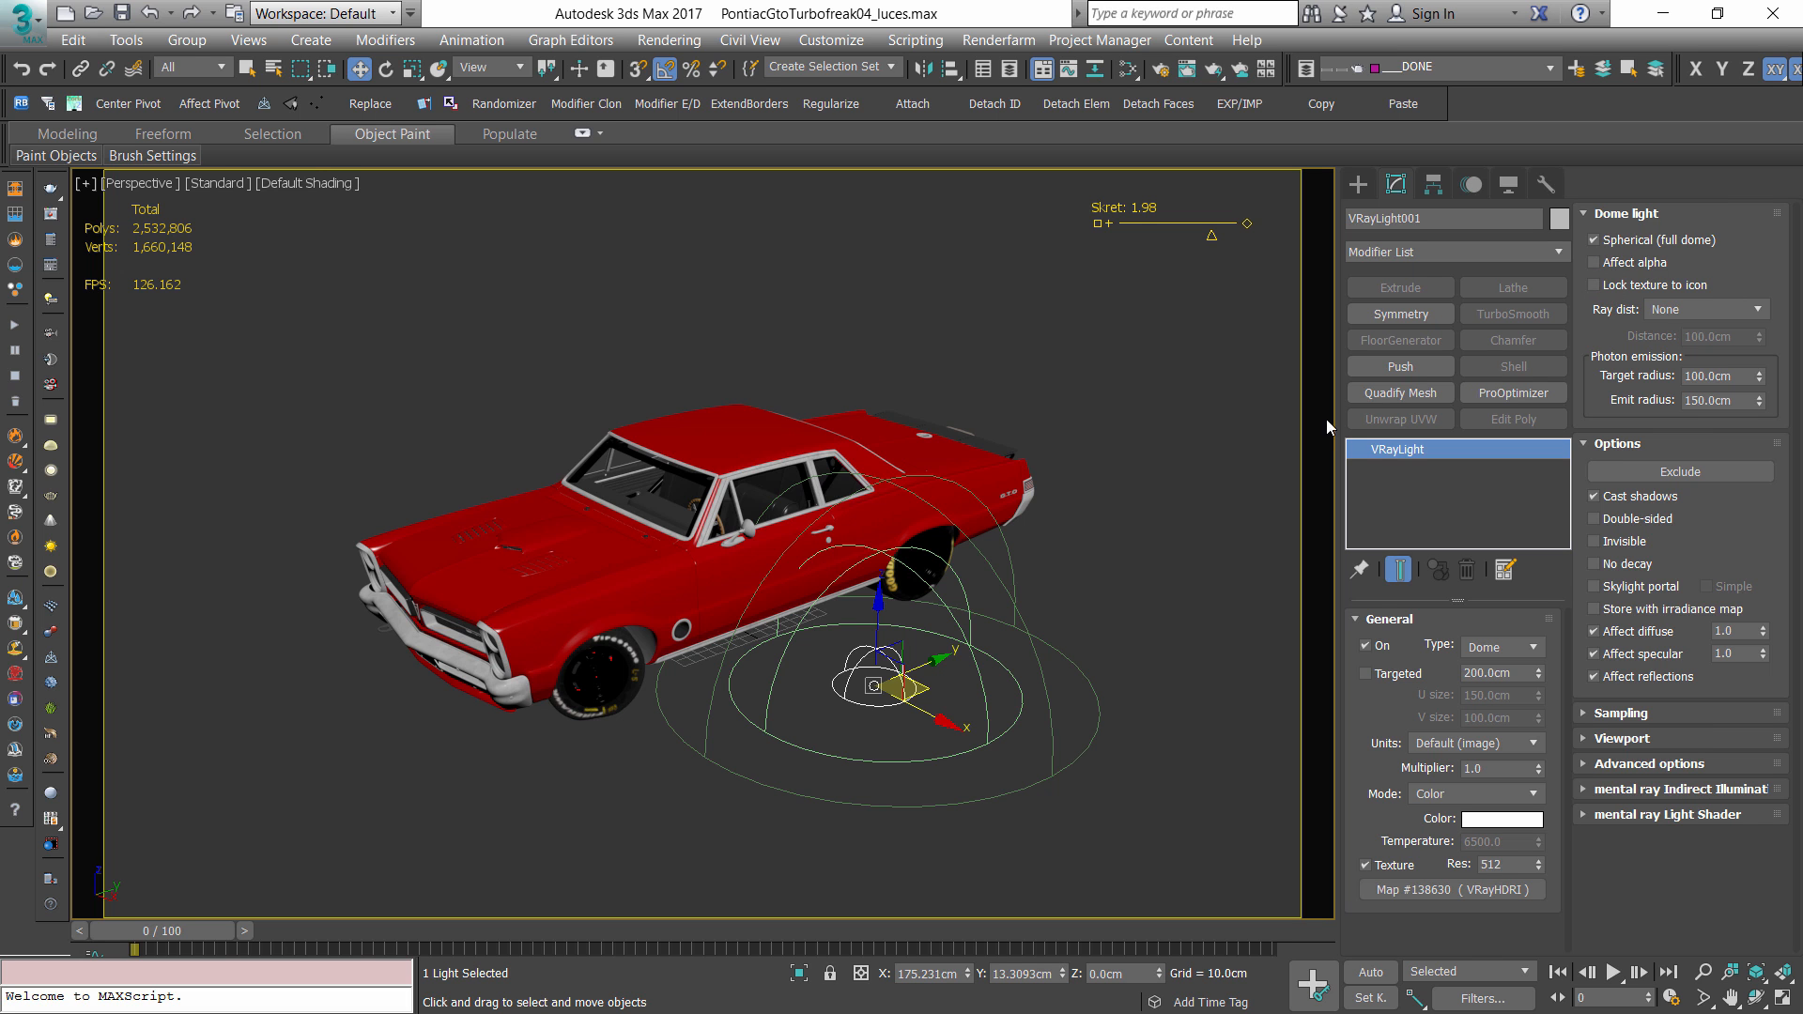
# - Start an interactive V-Ray render of the car from a front three-quarter view in the frame buffer
pyautogui.moveTo(1110, 666)
pyautogui.mouseDown(button='middle')
pyautogui.moveTo(1112, 624)
pyautogui.moveTo(1130, 646)
pyautogui.mouseUp(button='middle')
pyautogui.click(1130, 646)
pyautogui.click(623, 543)
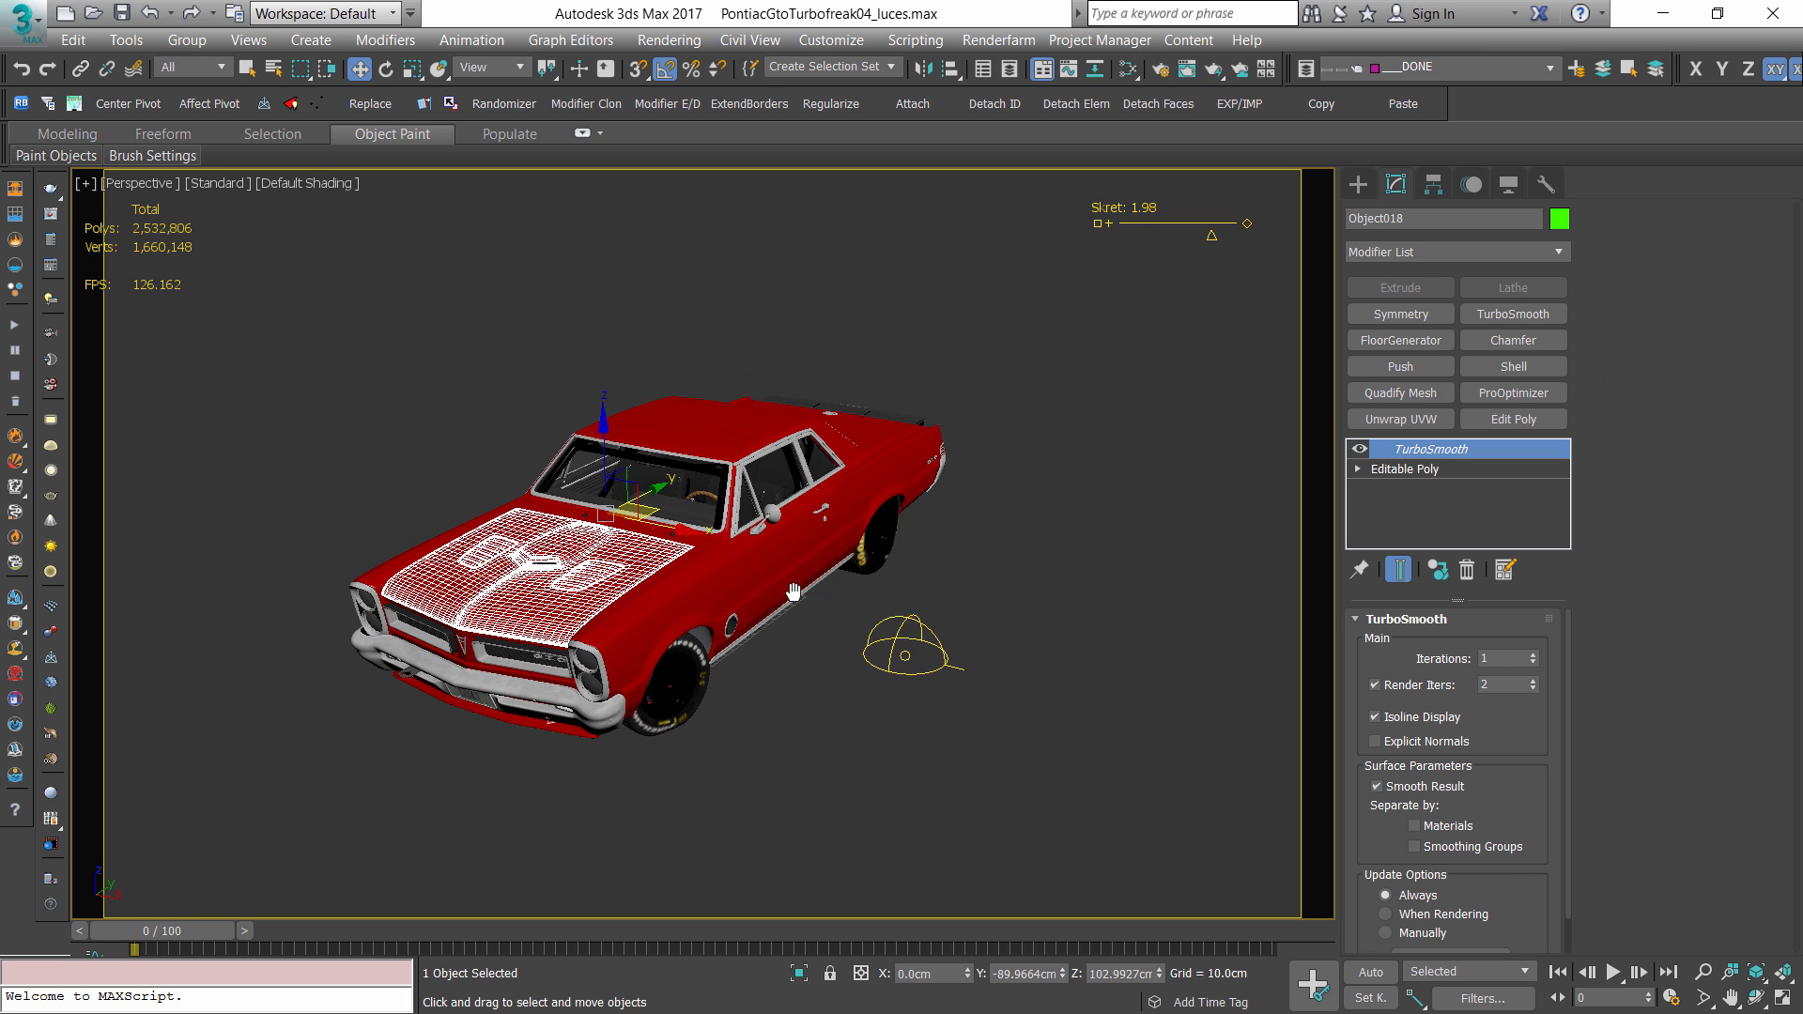
pyautogui.scroll(2, 96, 251)
pyautogui.click(52, 215)
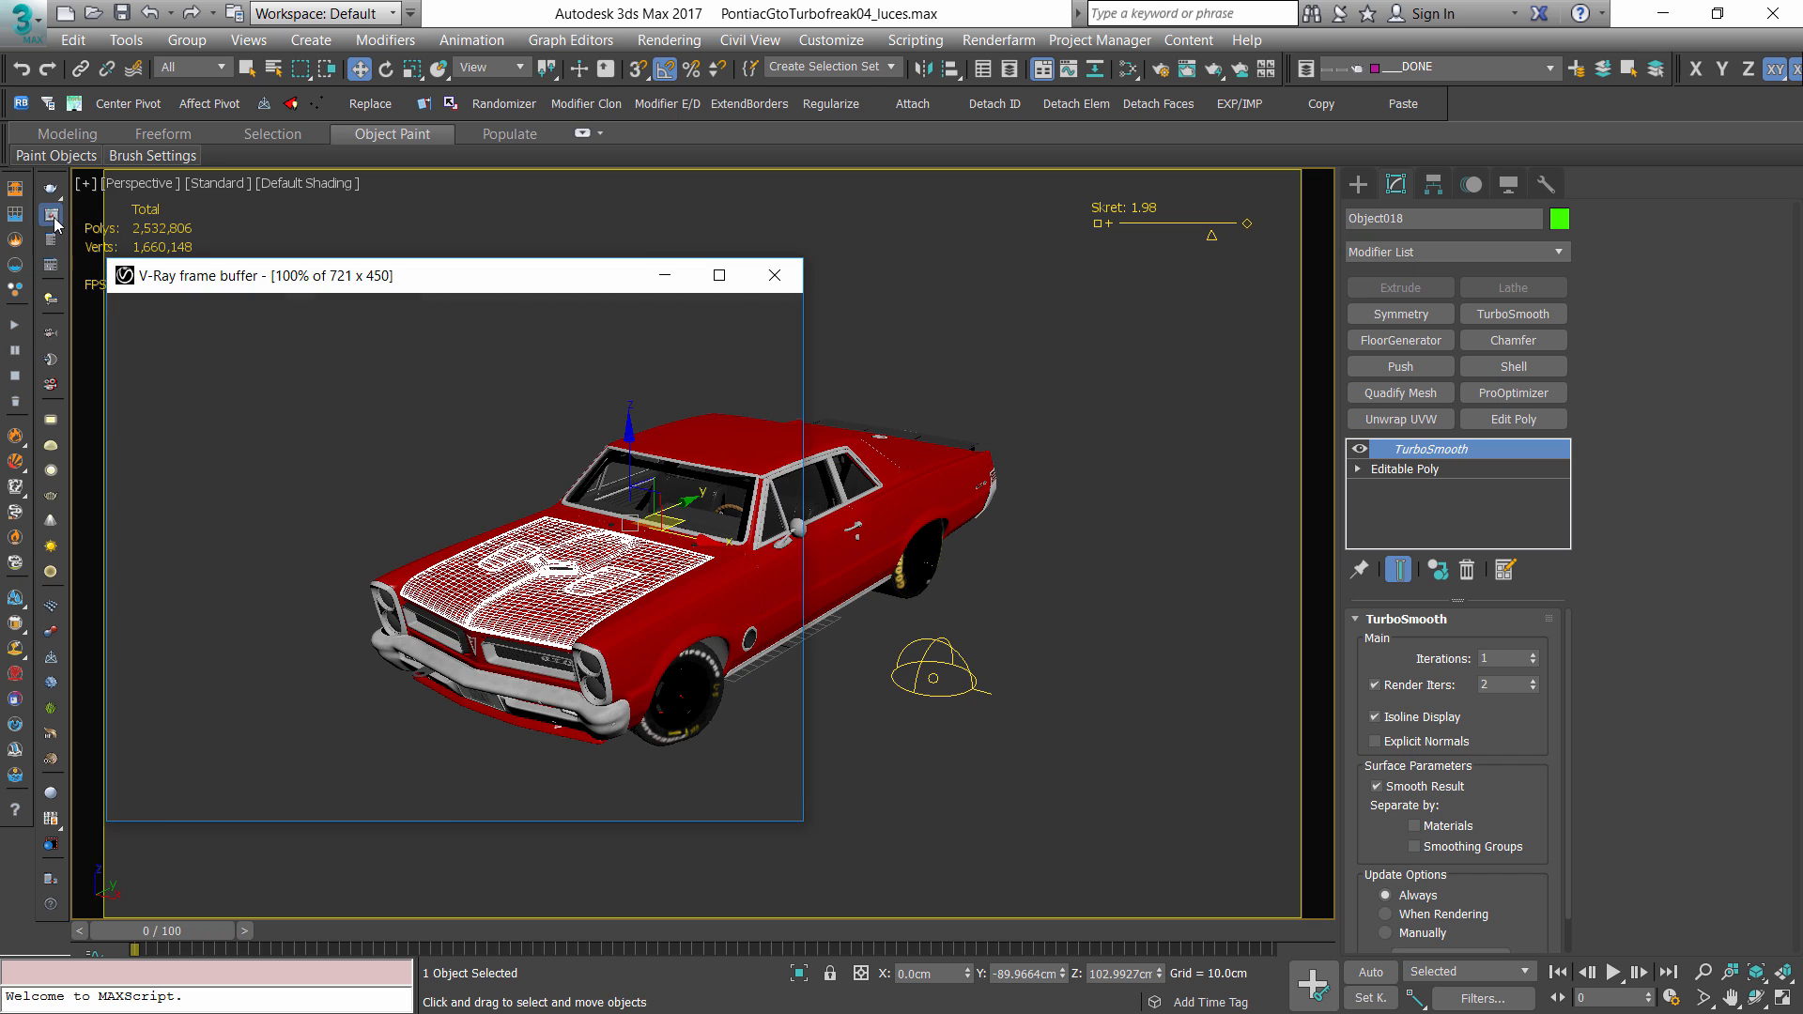
pyautogui.click(717, 310)
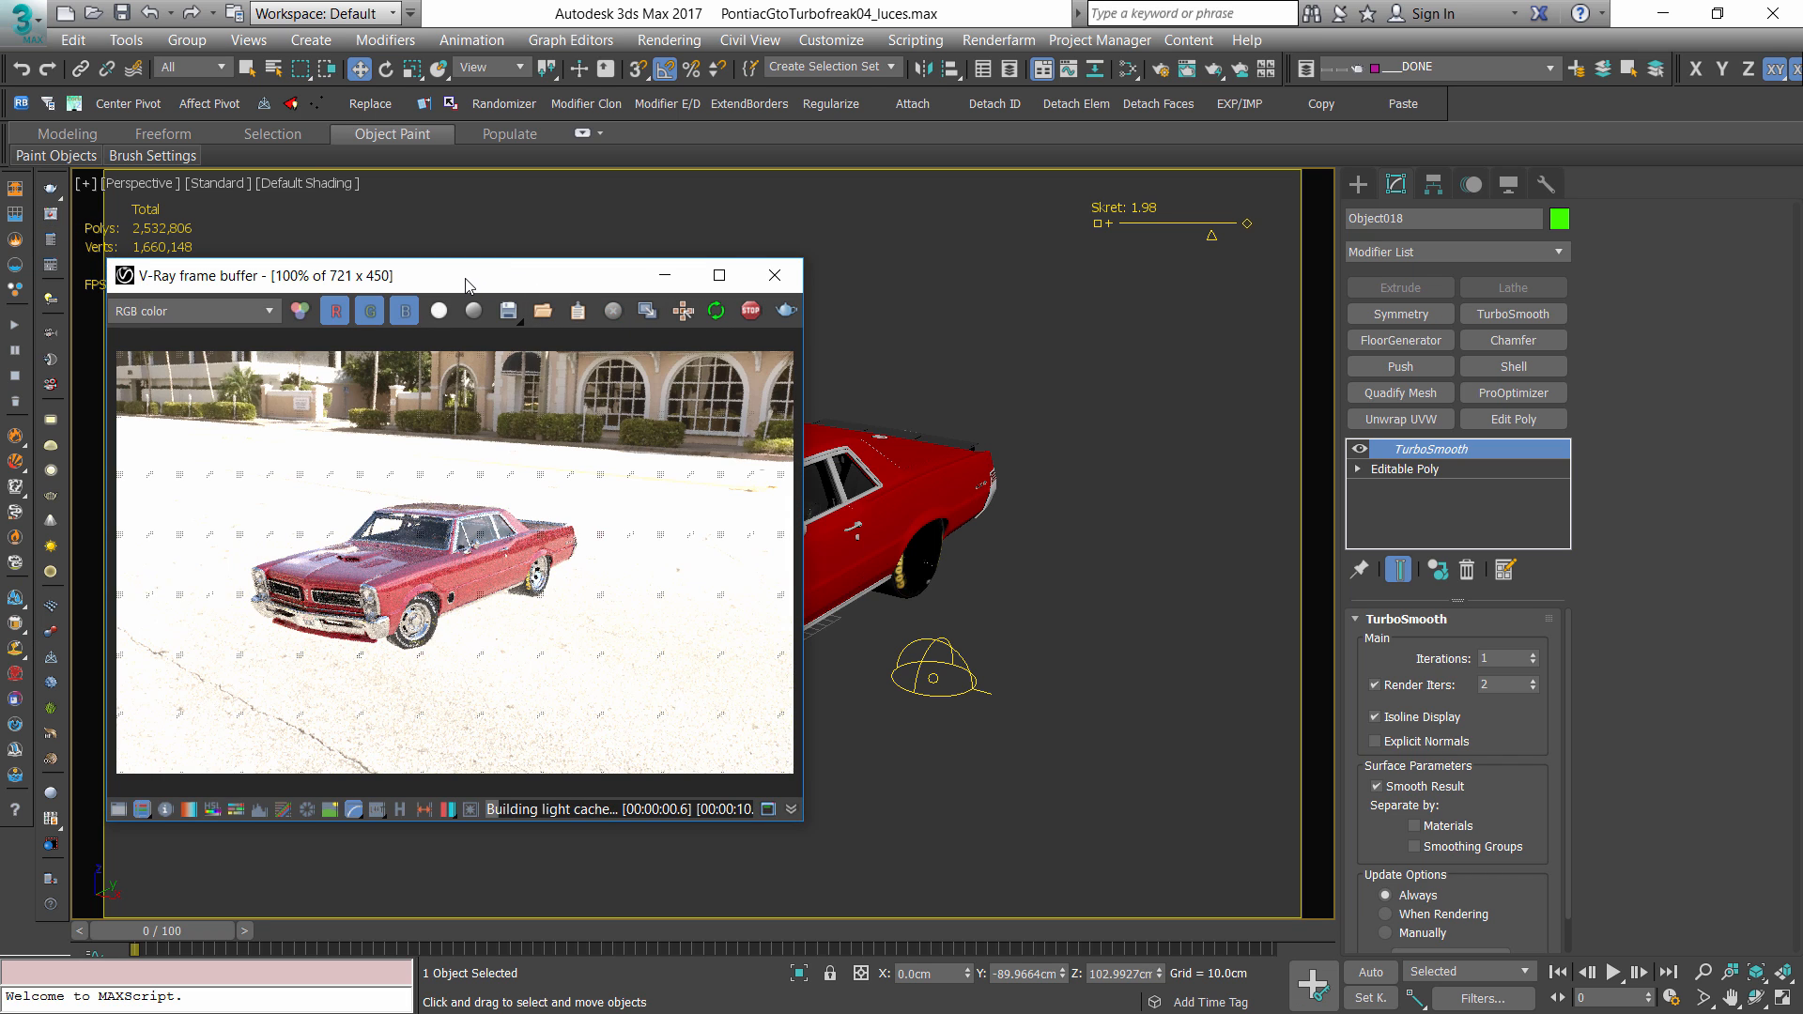
# - Enlarge the V-Ray frame buffer to about 861 x 538 and place it so the car viewport stays uncovered
pyautogui.moveTo(466, 281); pyautogui.dragTo(560, 191)
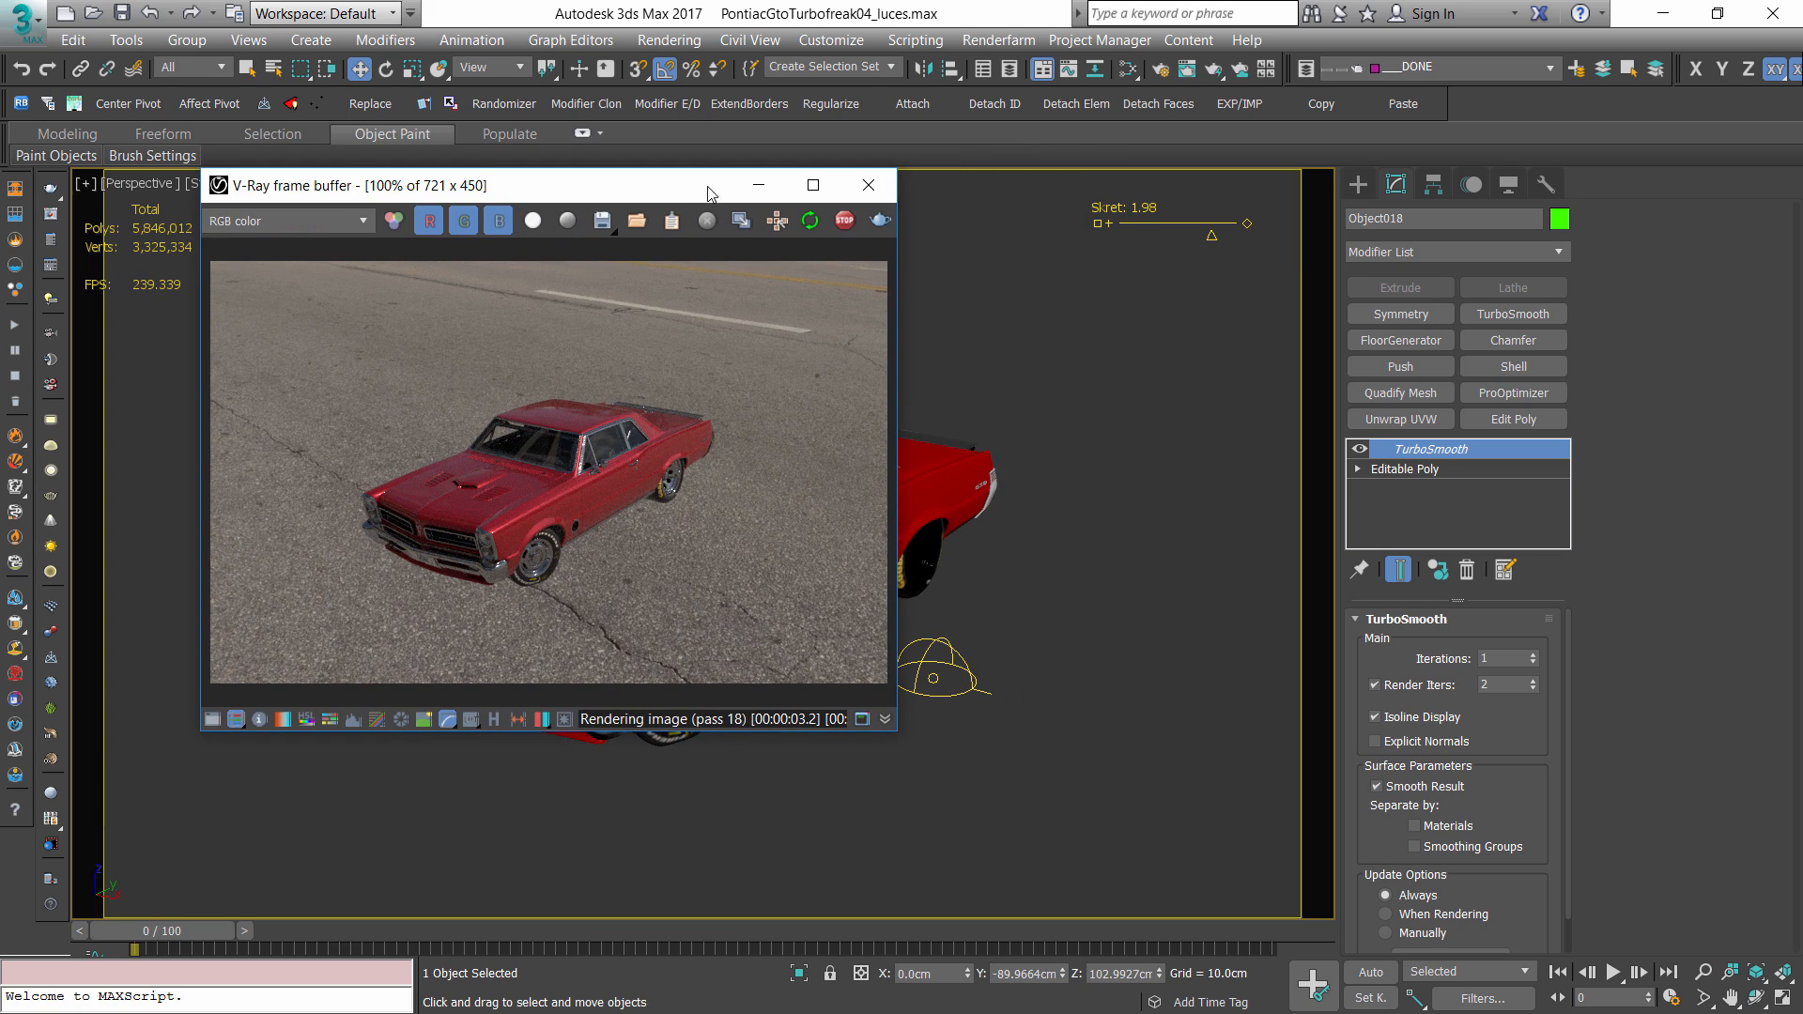
pyautogui.moveTo(712, 192); pyautogui.dragTo(1424, 86)
pyautogui.moveTo(938, 626); pyautogui.dragTo(804, 804)
pyautogui.moveTo(1211, 83); pyautogui.dragTo(1319, 58)
# - Examine the HDRI lighting and reflections in the live render from several angles, including a close-up of the front grille
pyautogui.keyDown('alt'); pyautogui.moveTo(563, 572); pyautogui.dragTo(765, 565, button='middle'); pyautogui.keyUp('alt')
pyautogui.click(568, 573)
pyautogui.scroll(5, 620, 582)
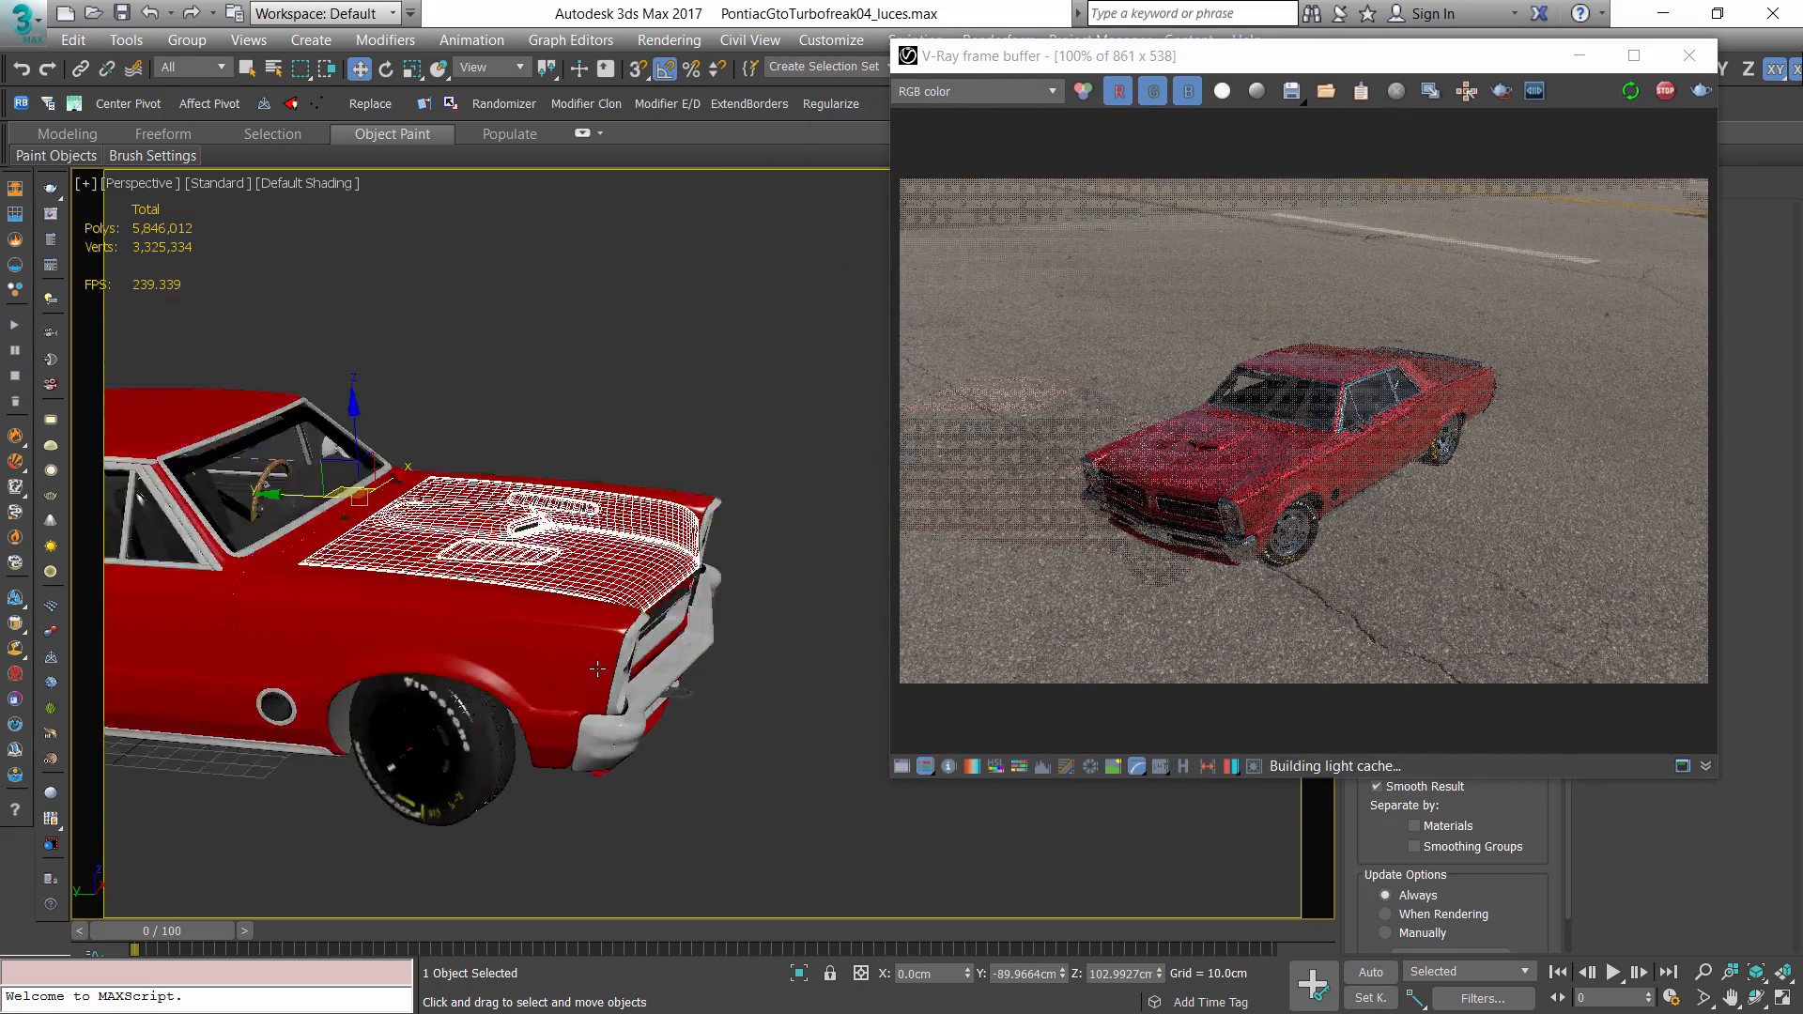
pyautogui.keyDown('alt'); pyautogui.moveTo(575, 535); pyautogui.dragTo(526, 523, button='middle'); pyautogui.keyUp('alt')
pyautogui.click(509, 509)
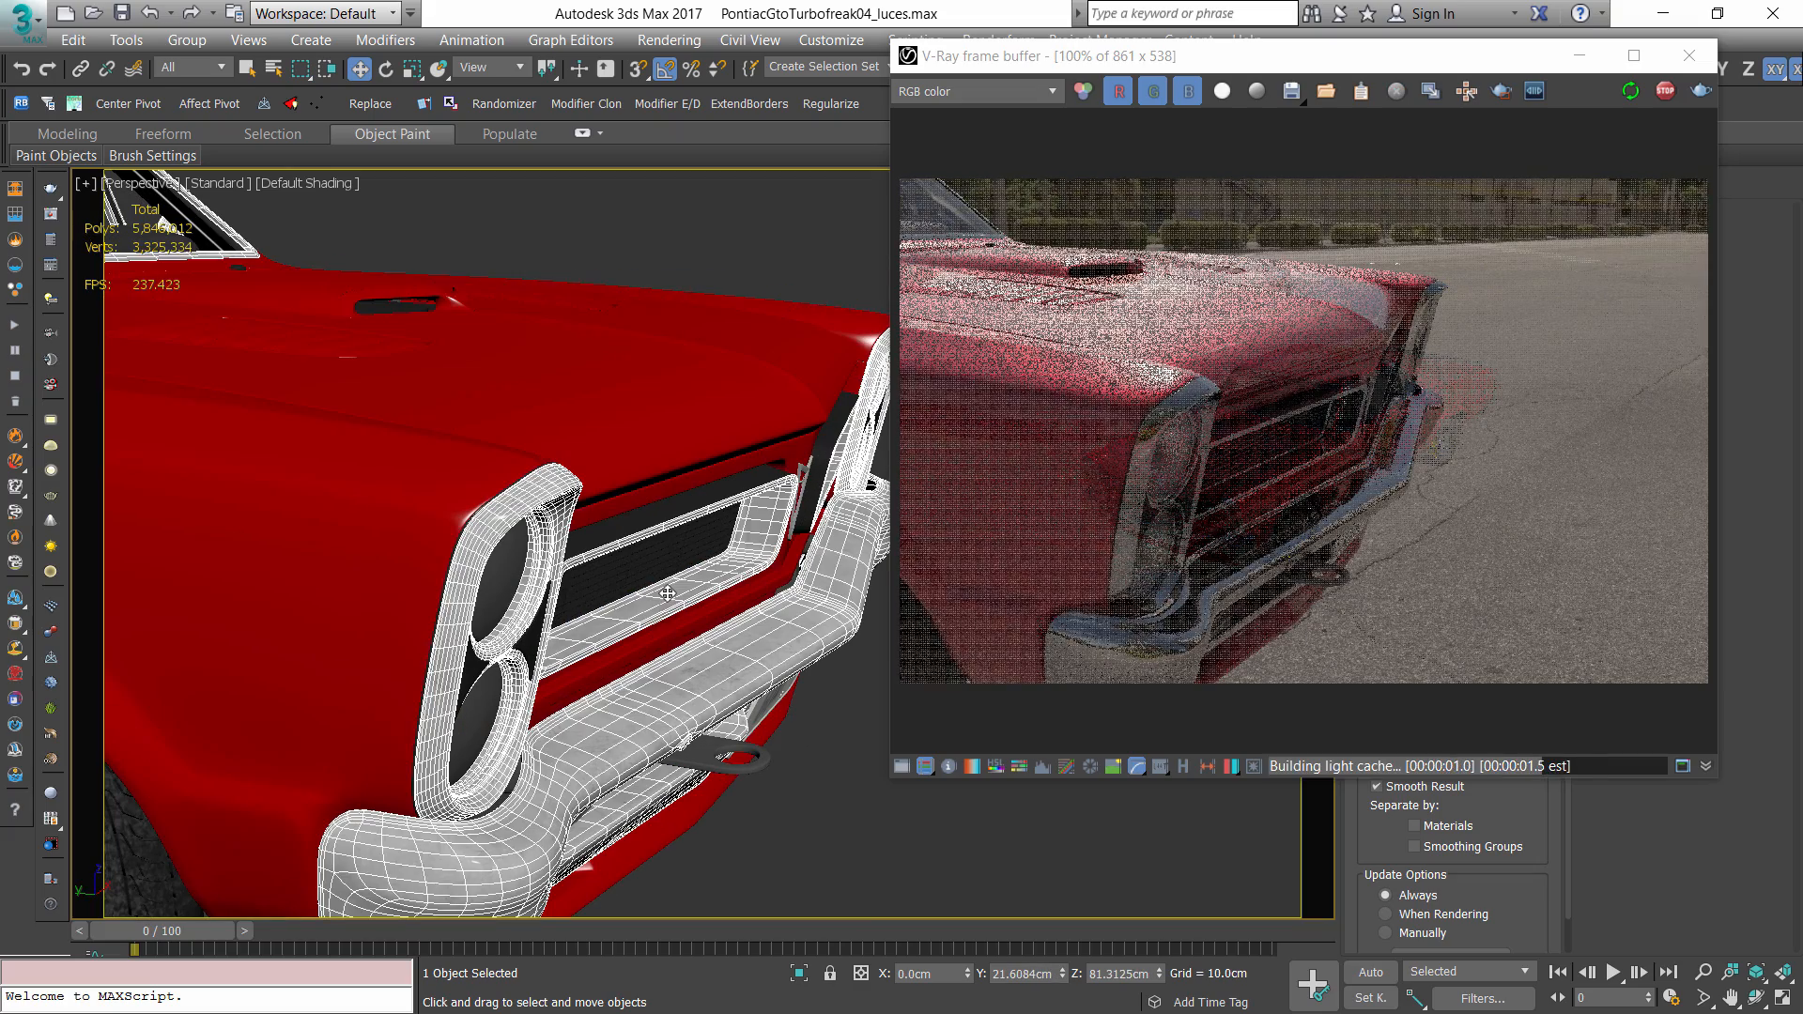
pyautogui.scroll(-6, 615, 618)
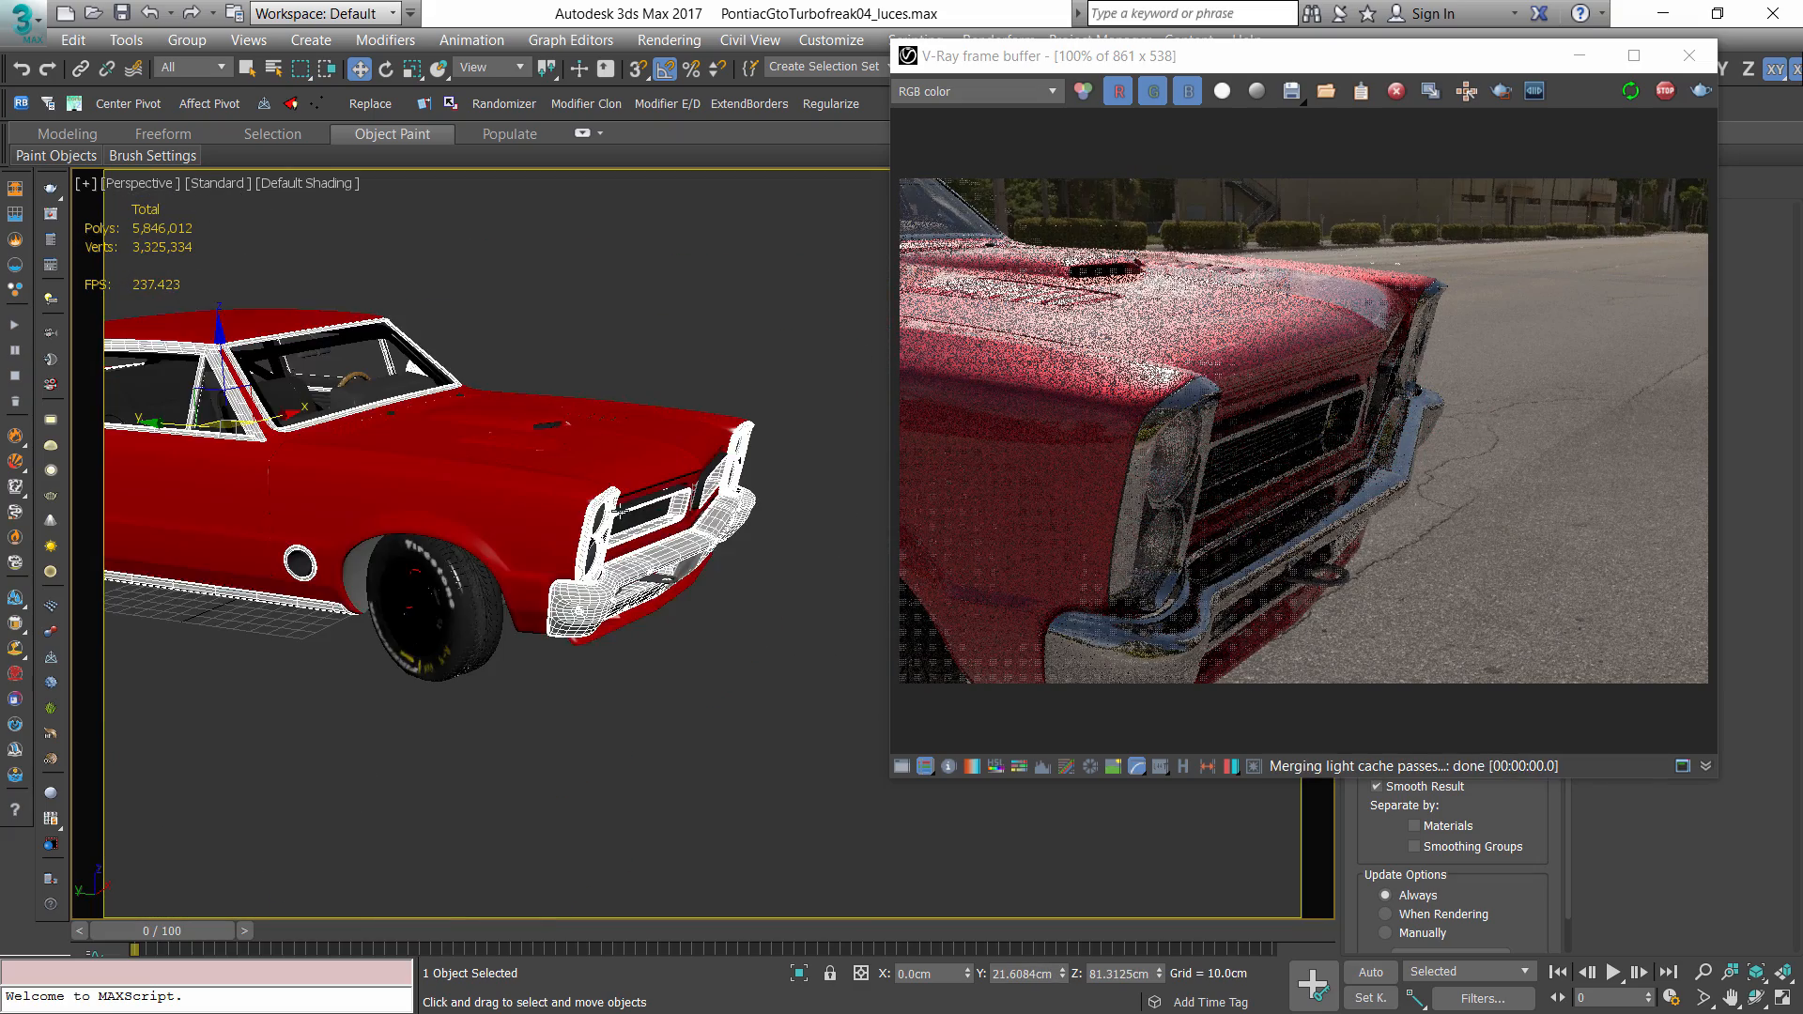
pyautogui.keyDown('alt'); pyautogui.moveTo(615, 618); pyautogui.dragTo(606, 564, button='middle'); pyautogui.keyUp('alt')
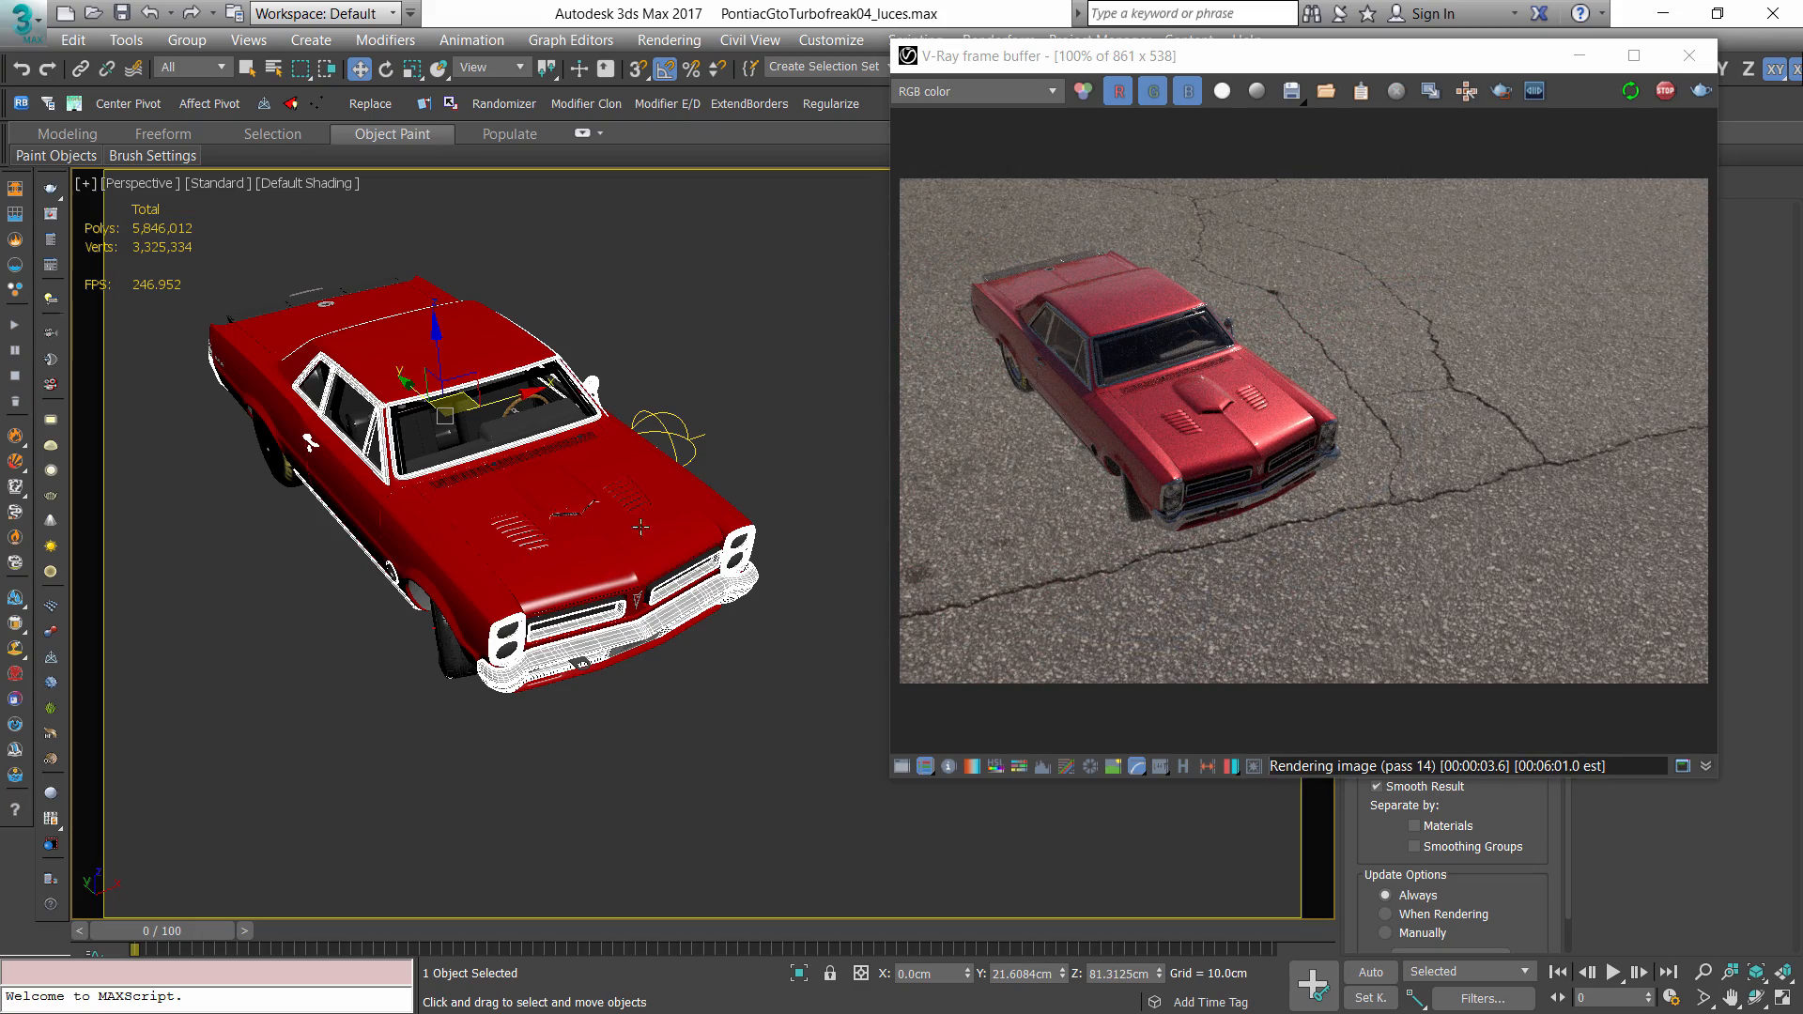
pyautogui.keyDown('alt'); pyautogui.moveTo(688, 506); pyautogui.dragTo(636, 615, button='middle'); pyautogui.keyUp('alt')
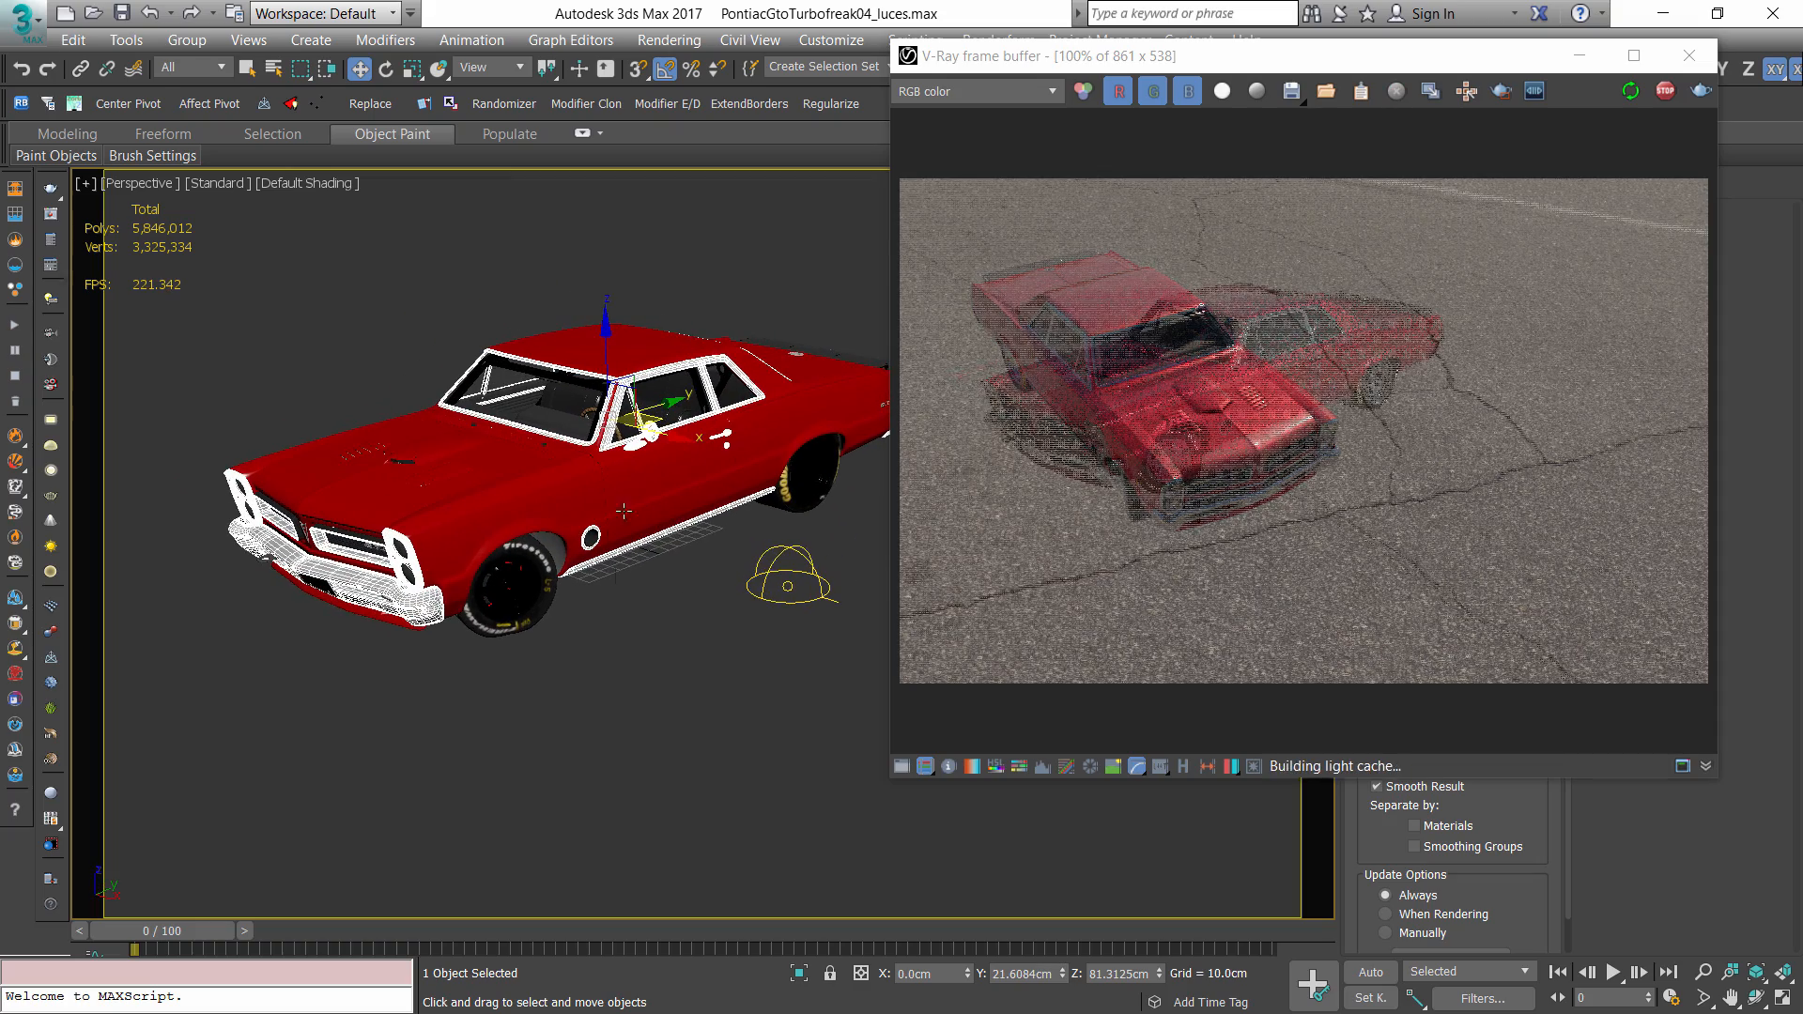
# - Select the dome light and try its Invisible option in the live render, restoring the visible background
pyautogui.click(788, 575)
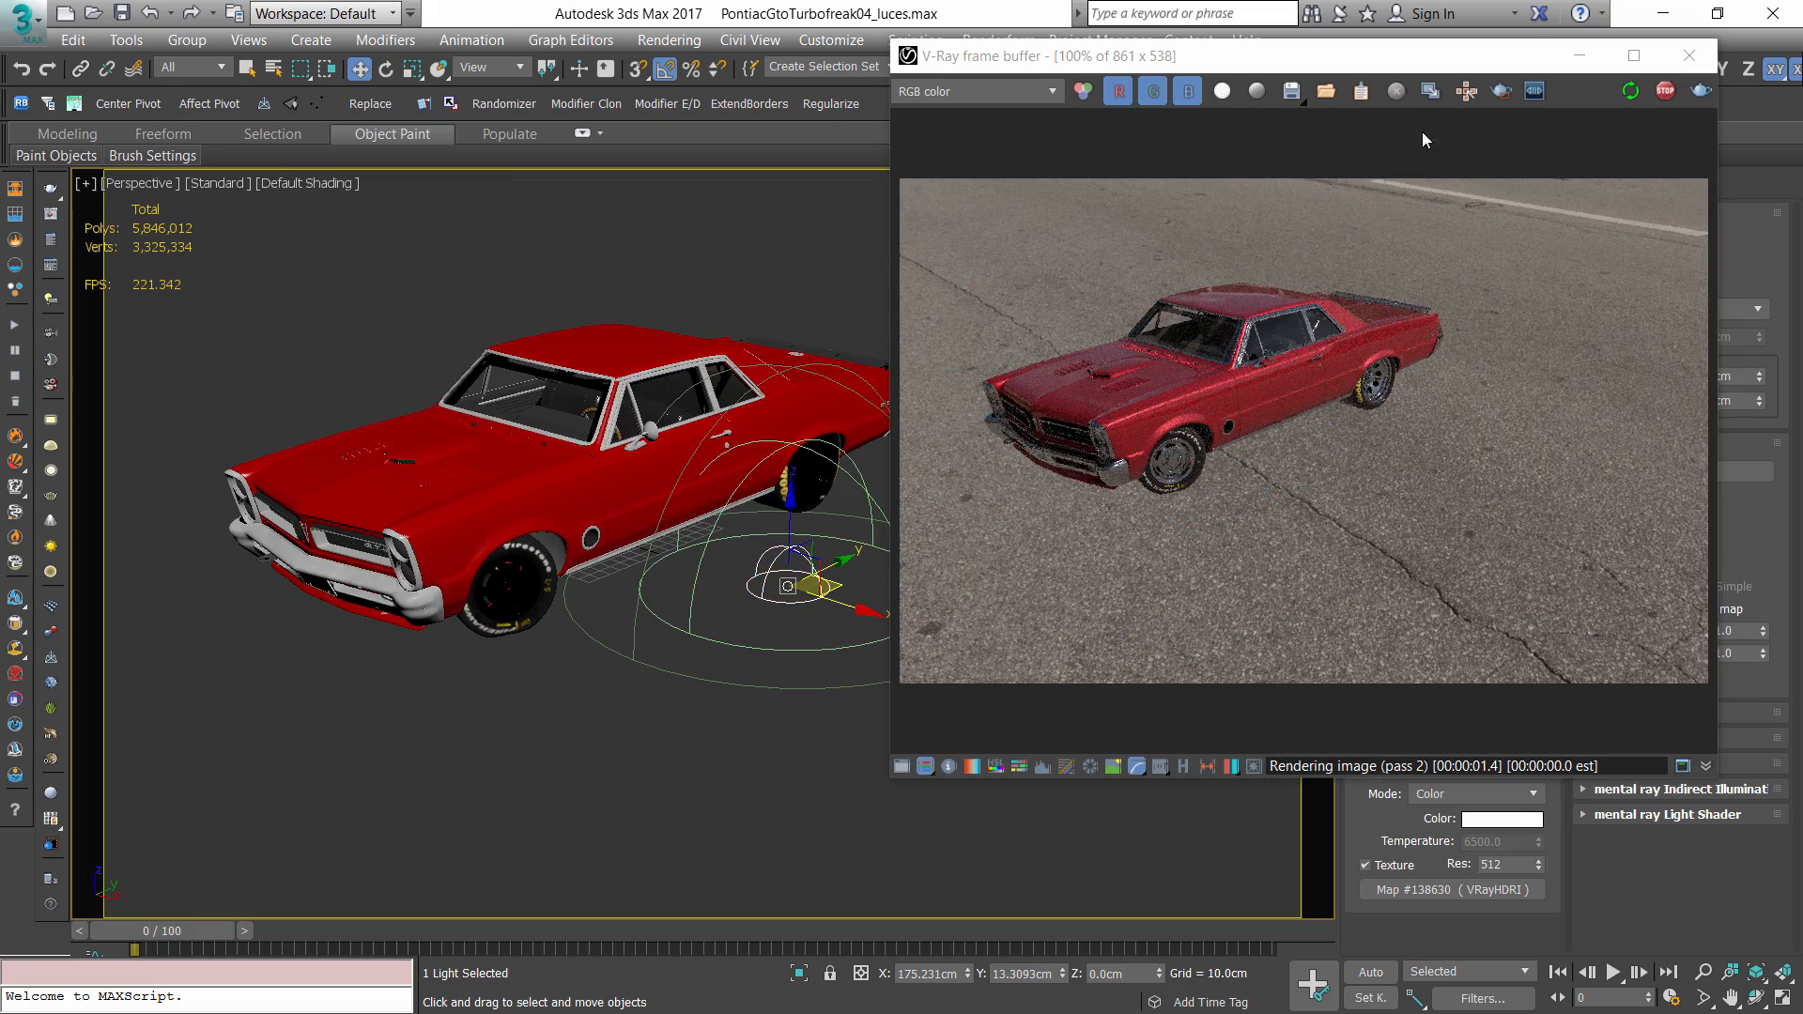
pyautogui.moveTo(1453, 59); pyautogui.dragTo(857, 146)
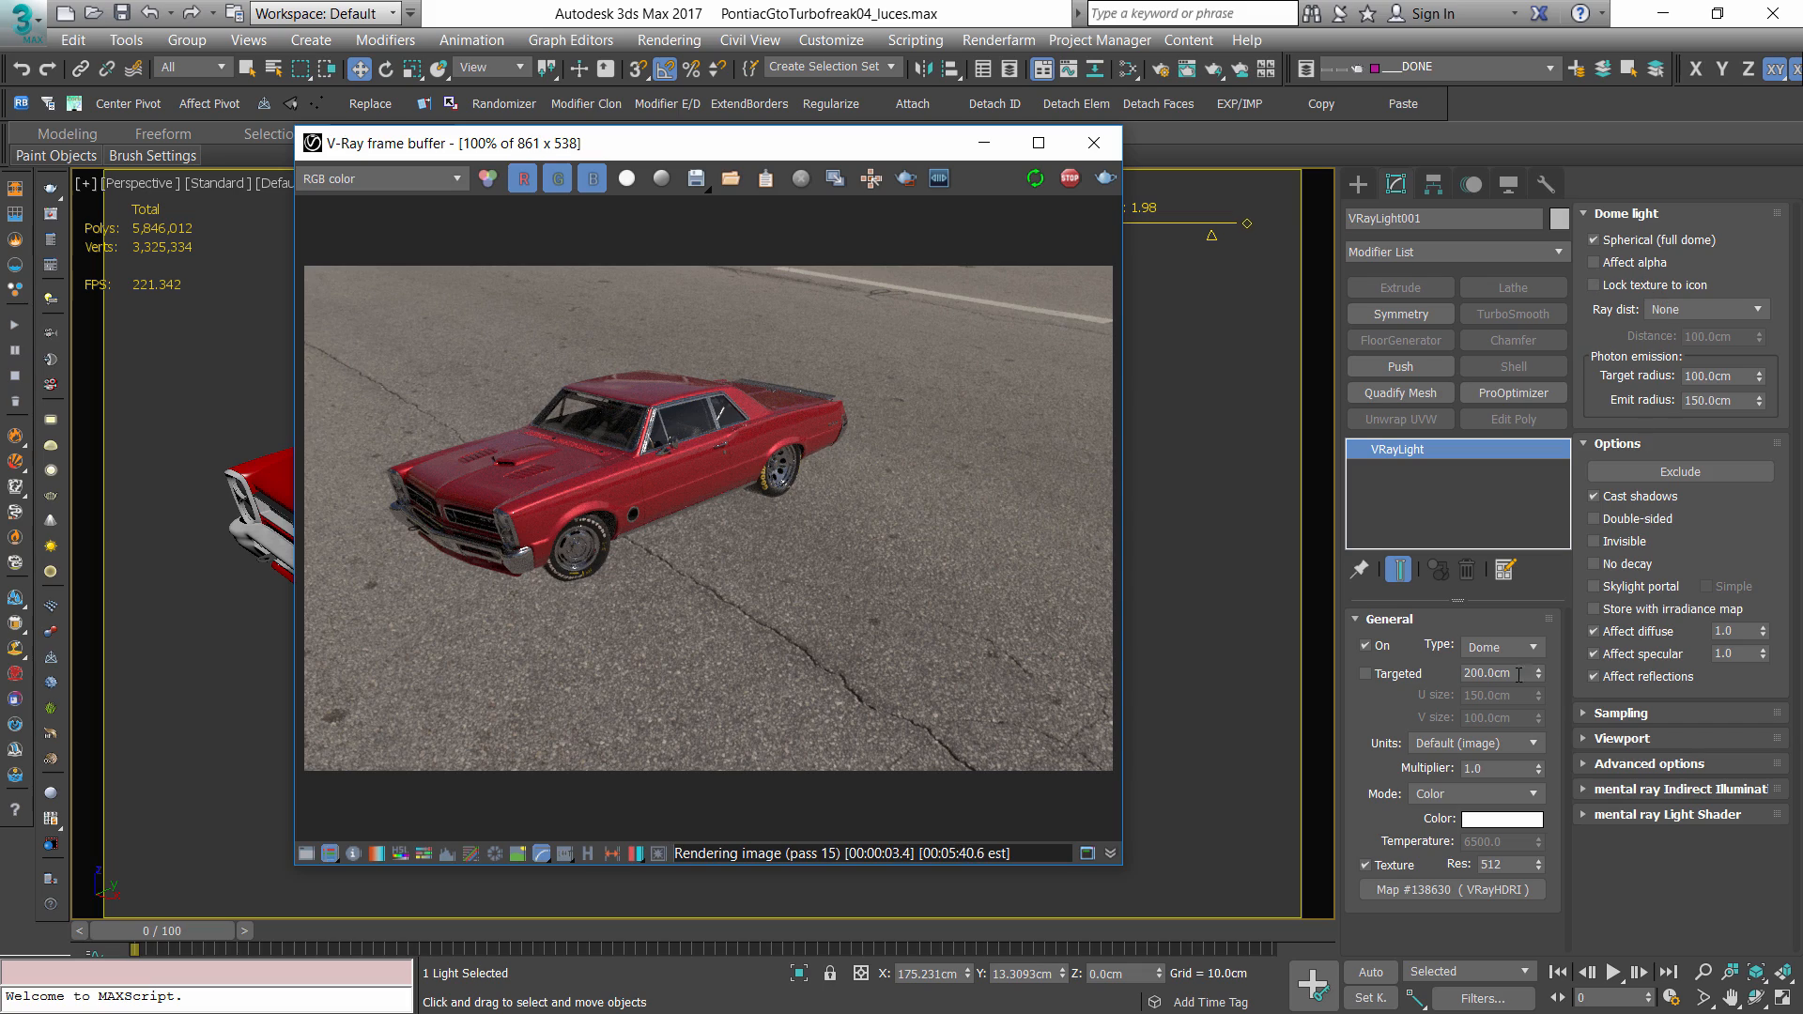
pyautogui.click(1623, 544)
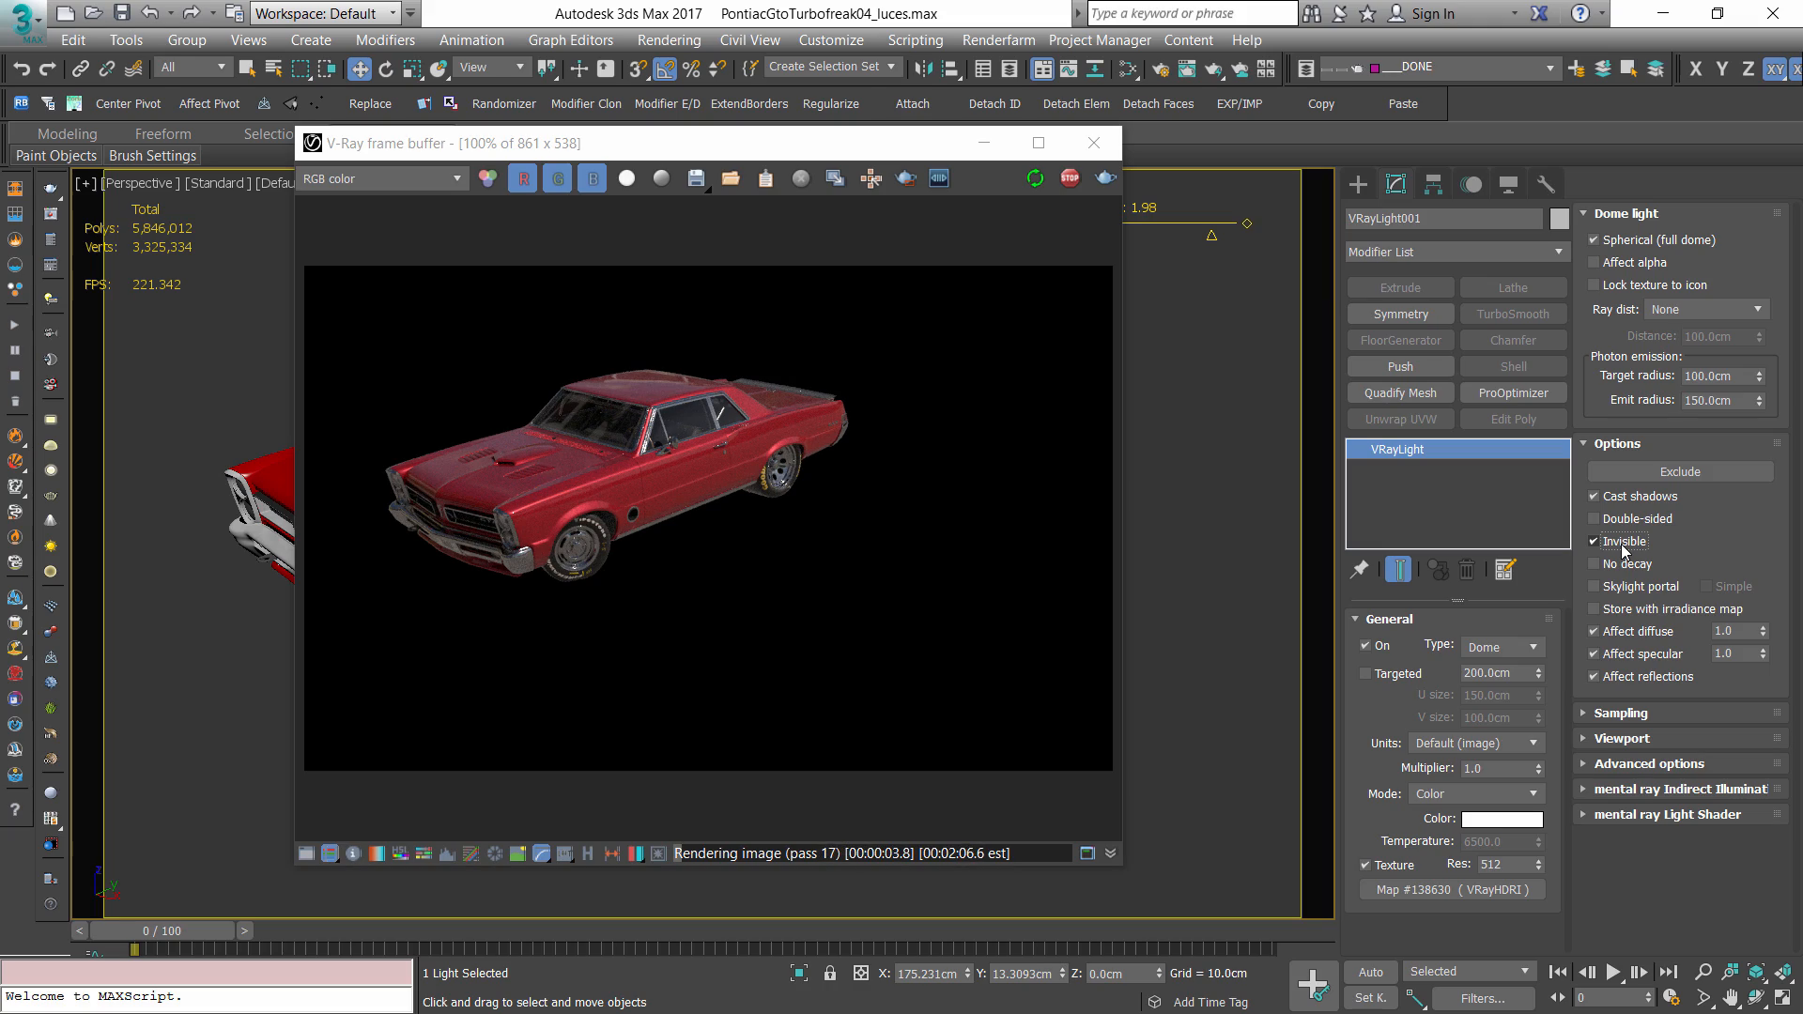
pyautogui.click(1594, 542)
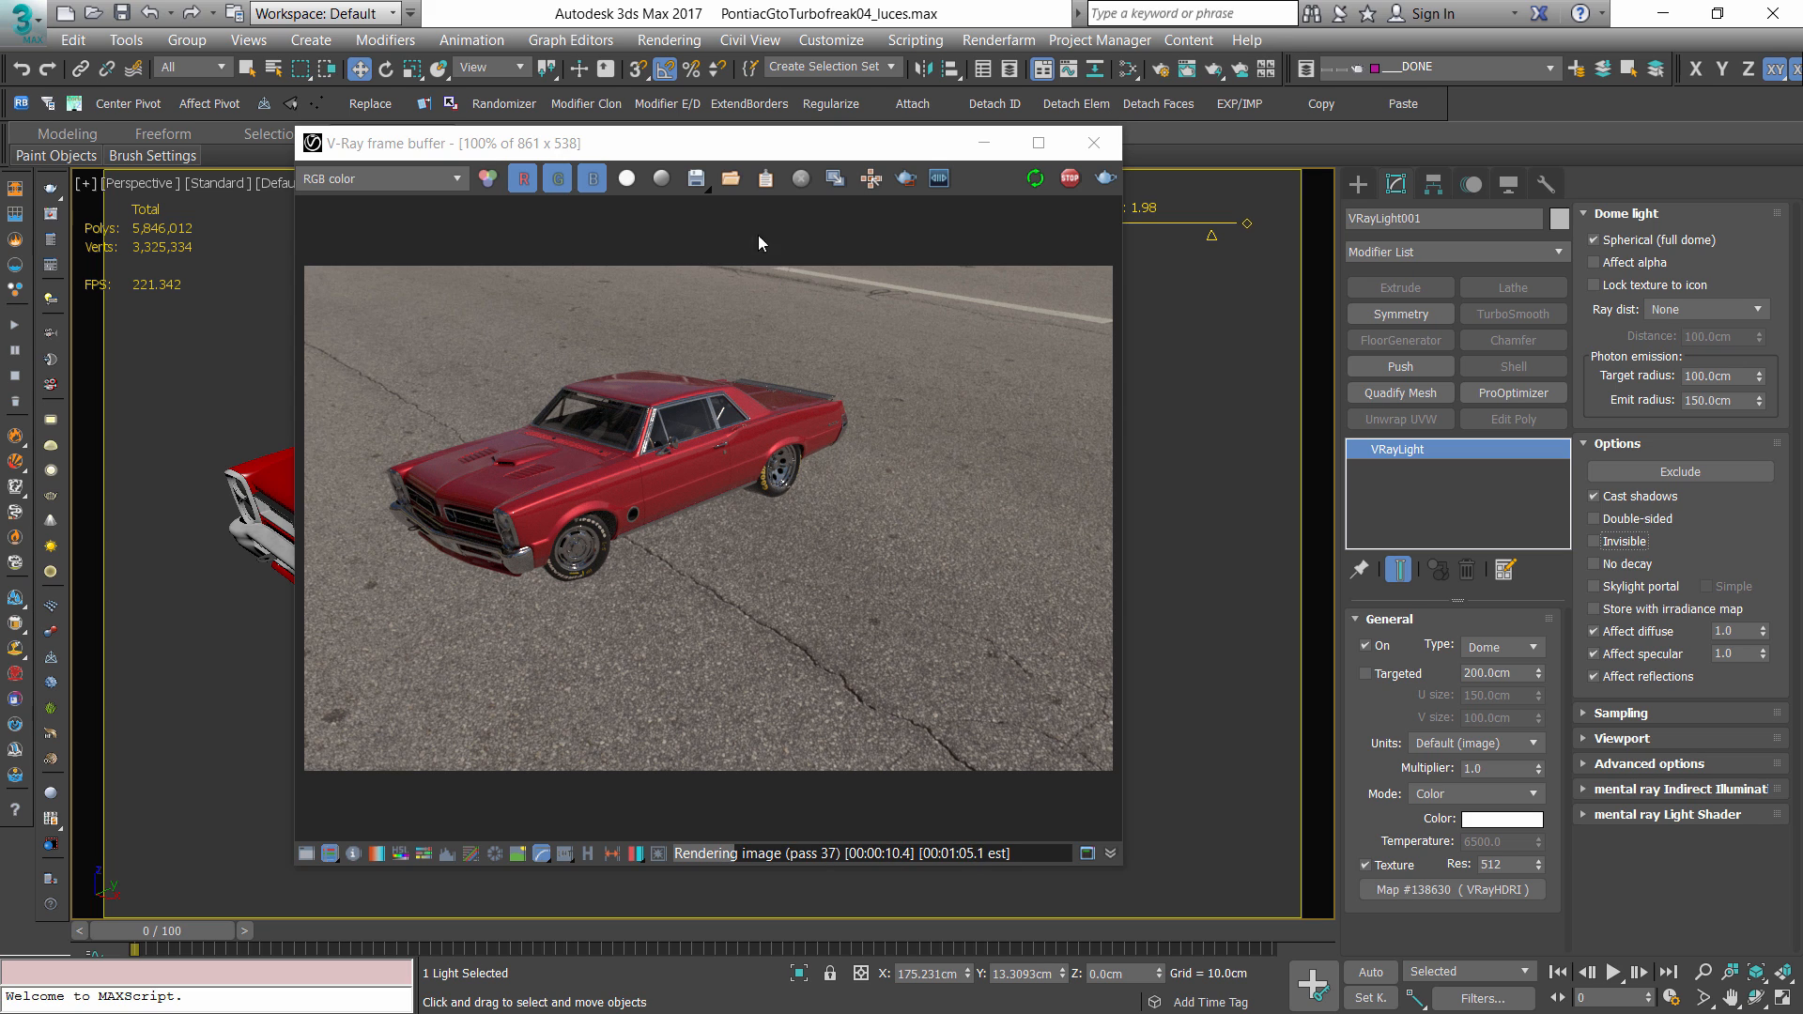
# - Create a square ground plane about 2207 cm per side, centred beneath the car
pyautogui.moveTo(923, 150); pyautogui.dragTo(323, 129)
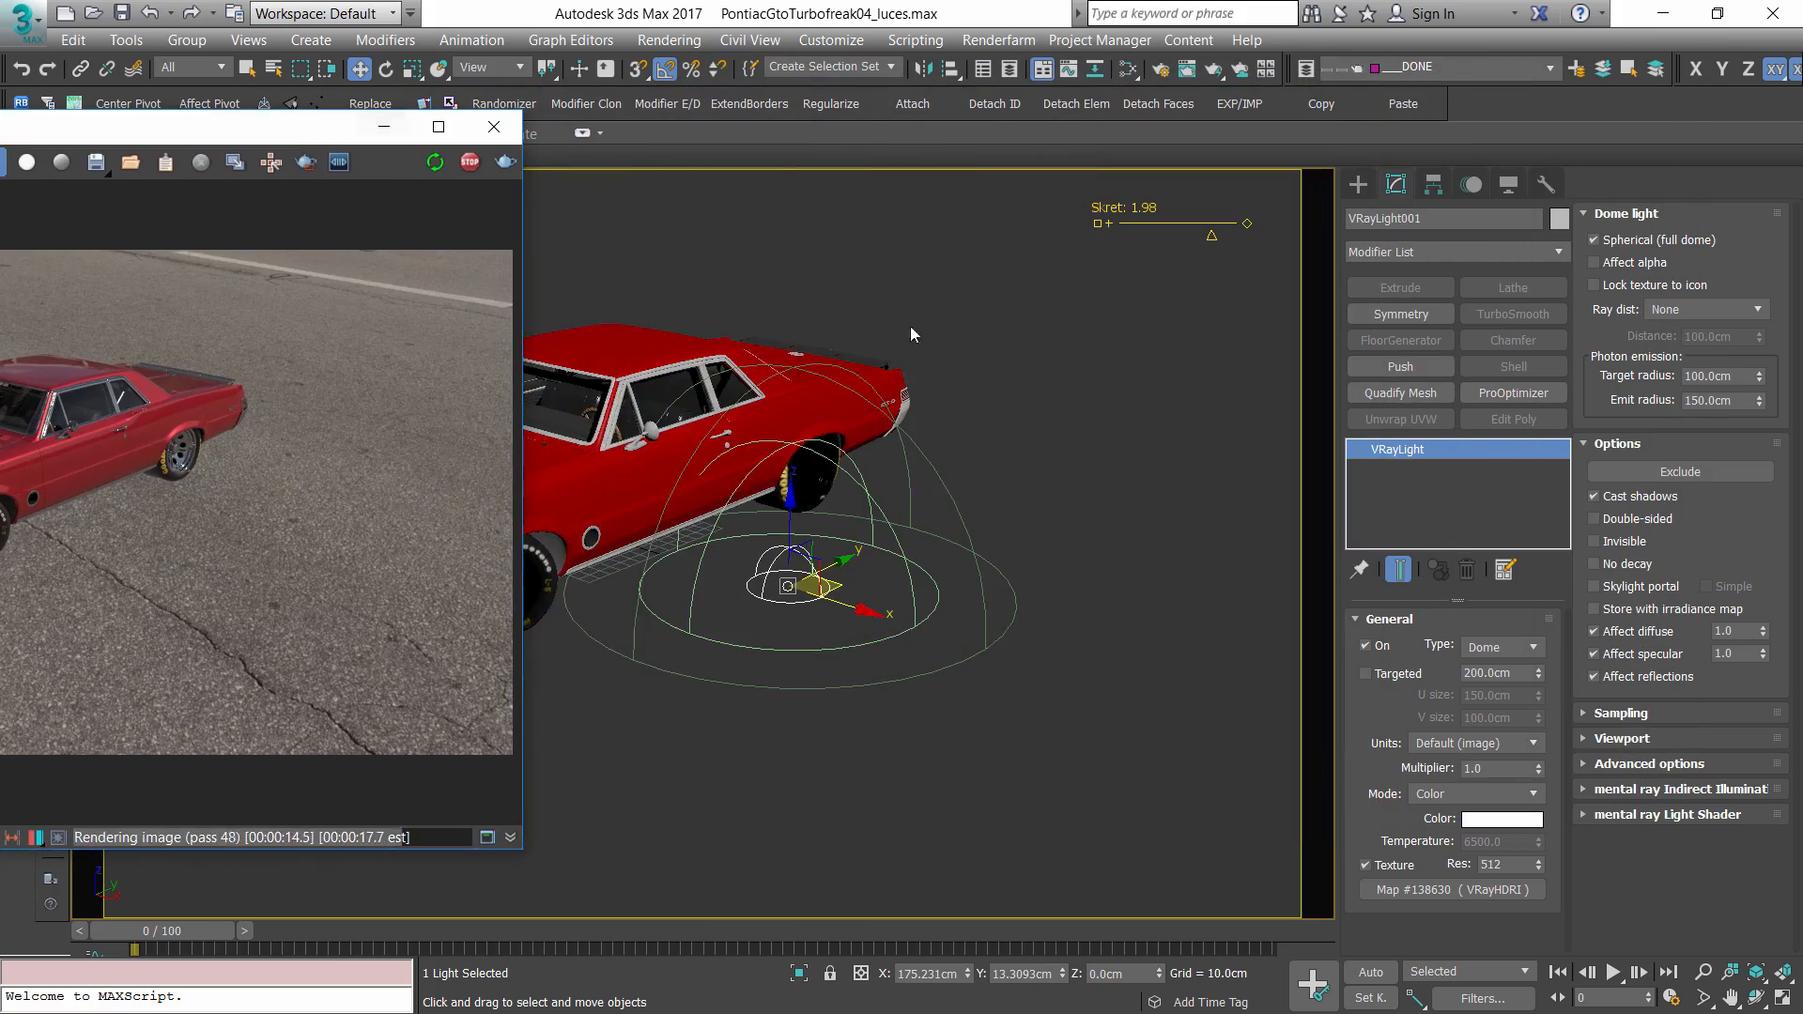
pyautogui.scroll(-3, 910, 325)
pyautogui.keyDown('alt'); pyautogui.moveTo(909, 325); pyautogui.dragTo(950, 470, button='middle'); pyautogui.keyUp('alt')
pyautogui.moveTo(950, 469); pyautogui.dragTo(964, 523, button='middle')
pyautogui.click(1357, 184)
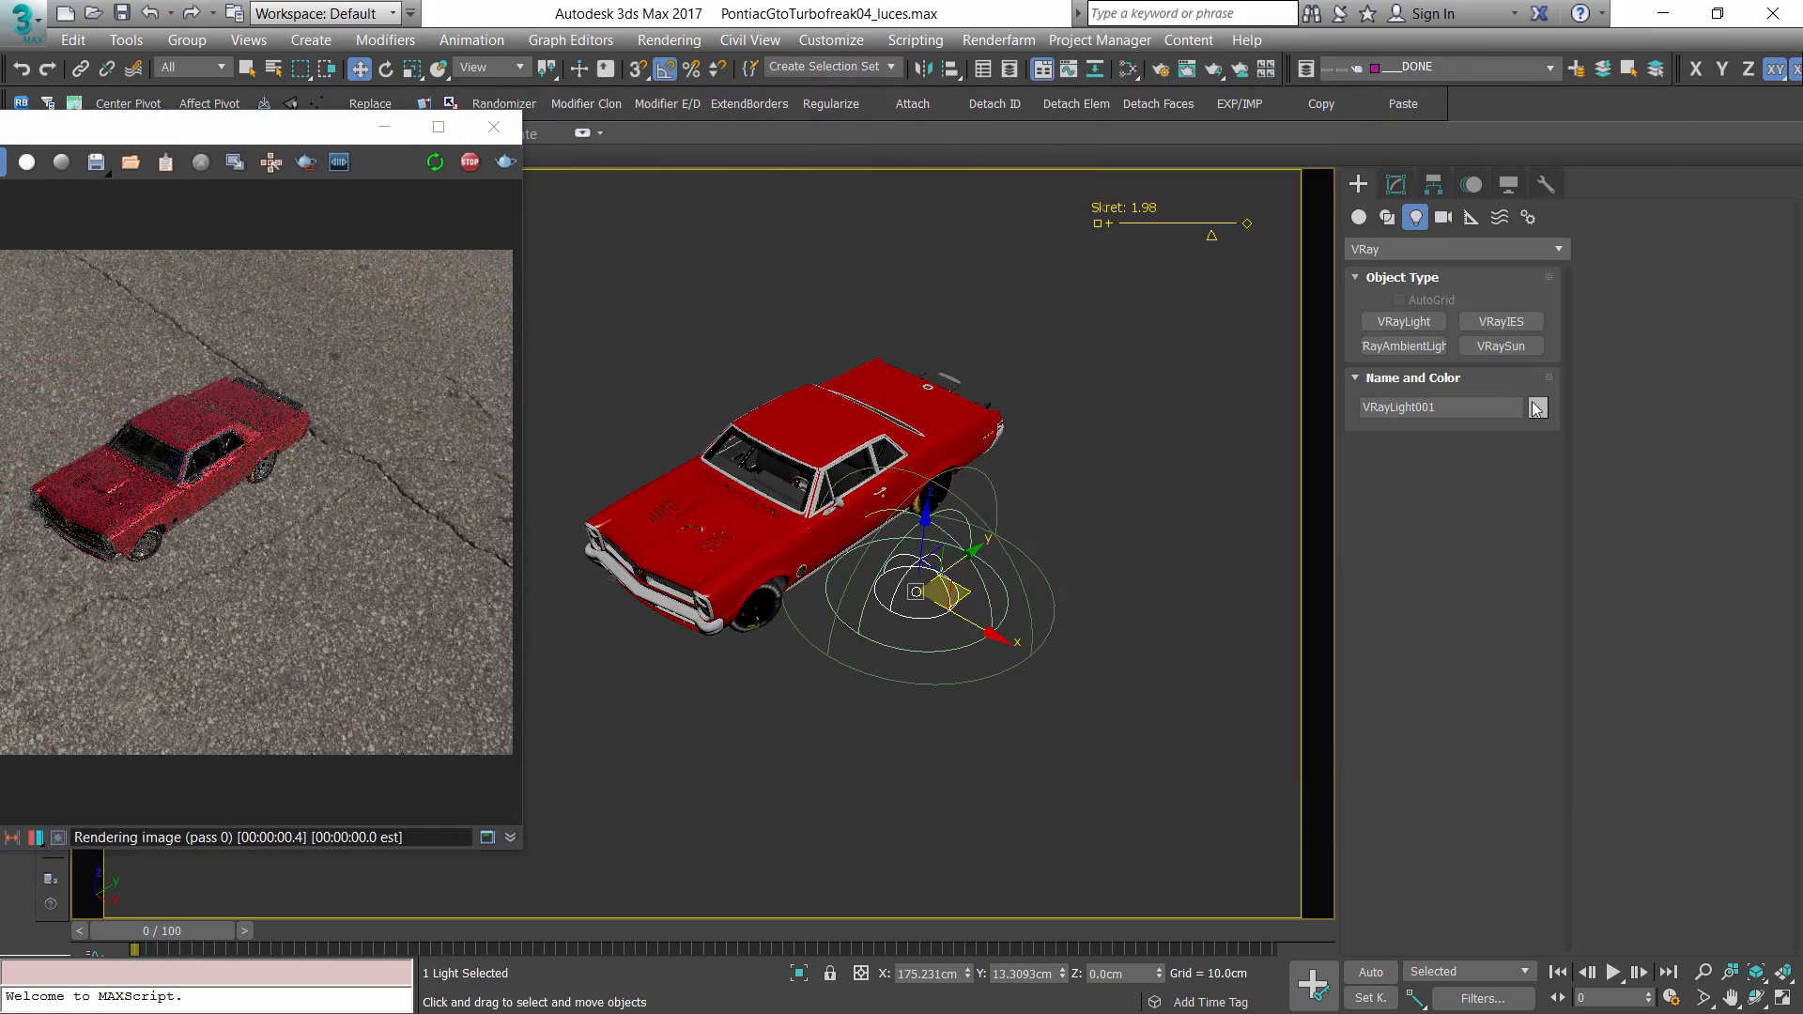
pyautogui.click(1358, 218)
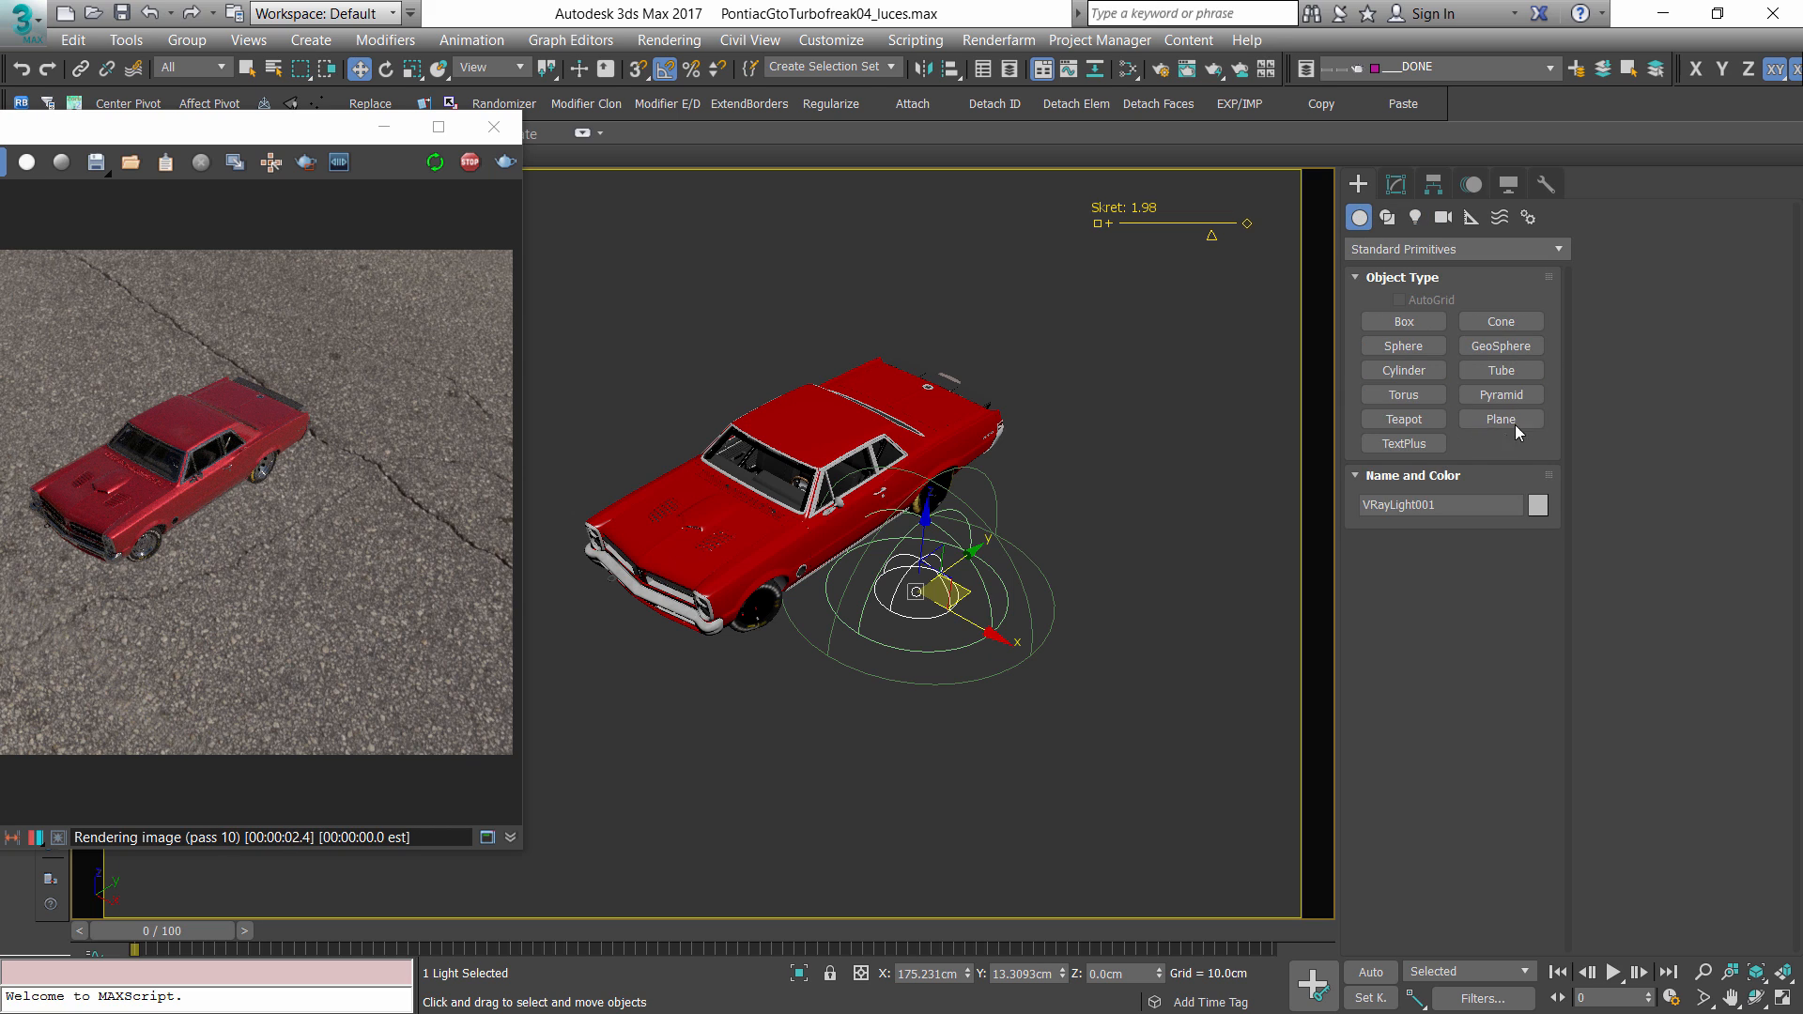
pyautogui.click(1503, 420)
pyautogui.scroll(-5, 965, 598)
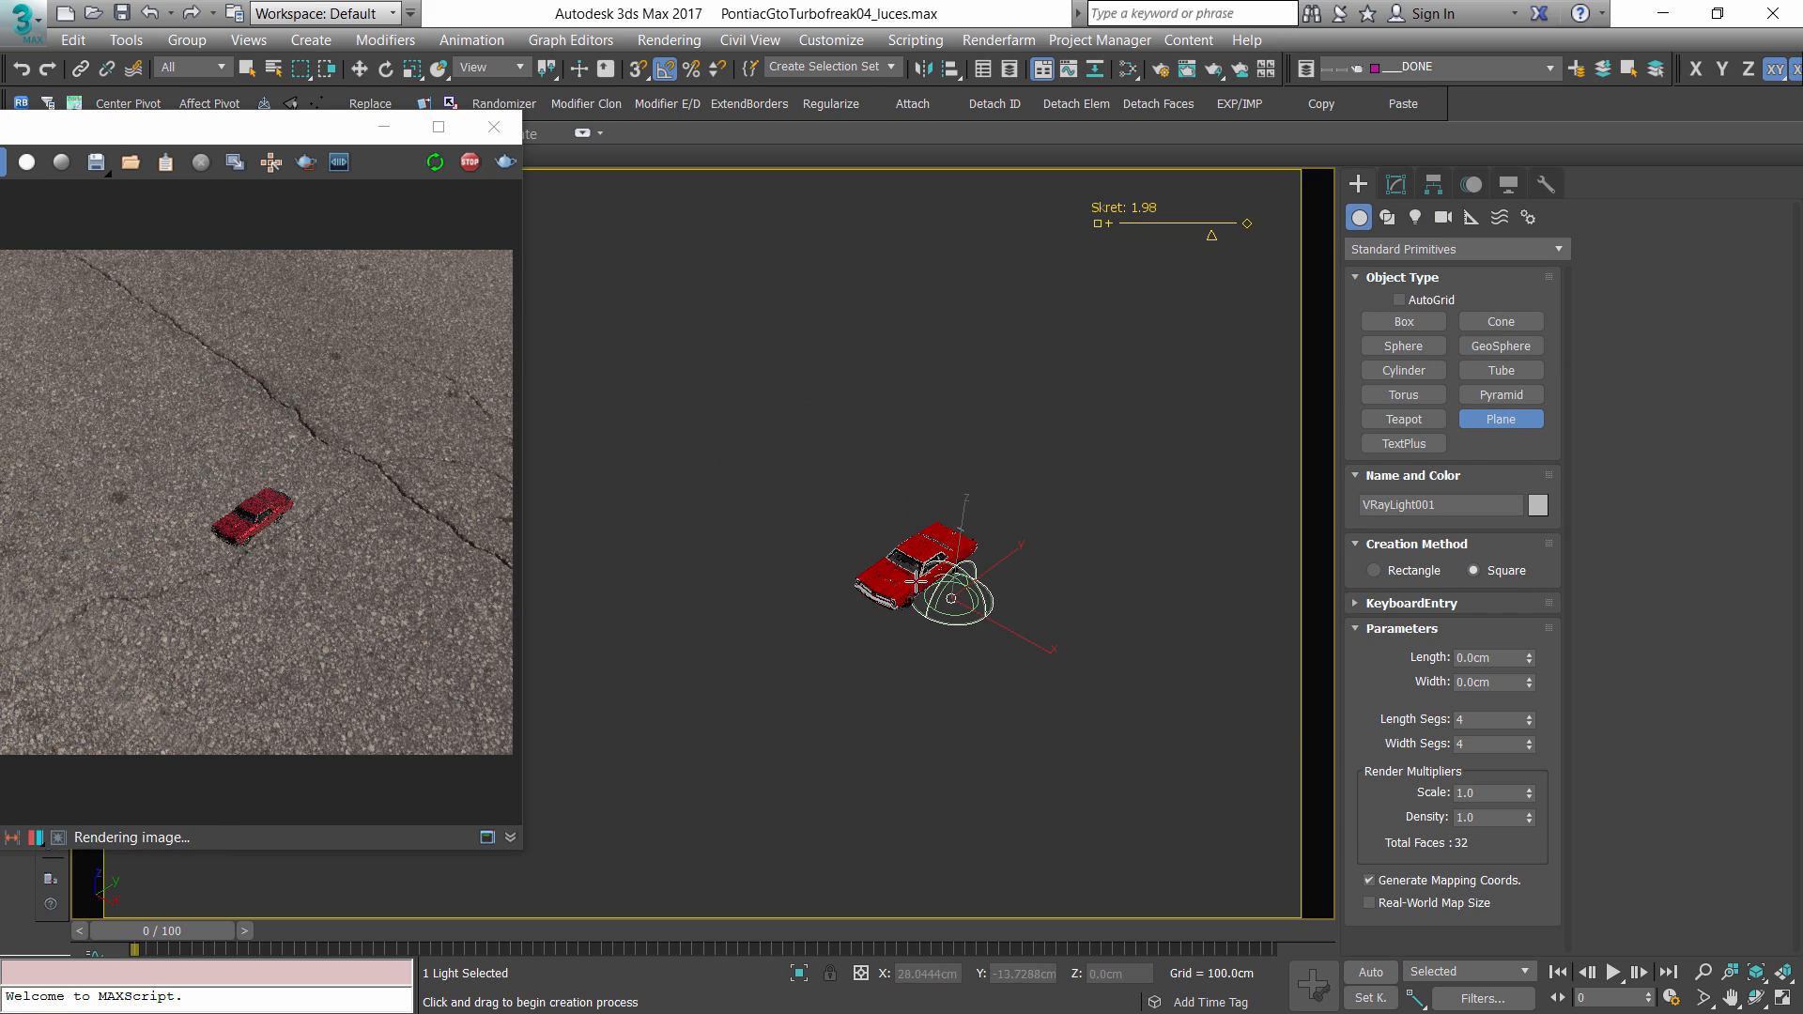
pyautogui.moveTo(925, 575); pyautogui.dragTo(1178, 697)
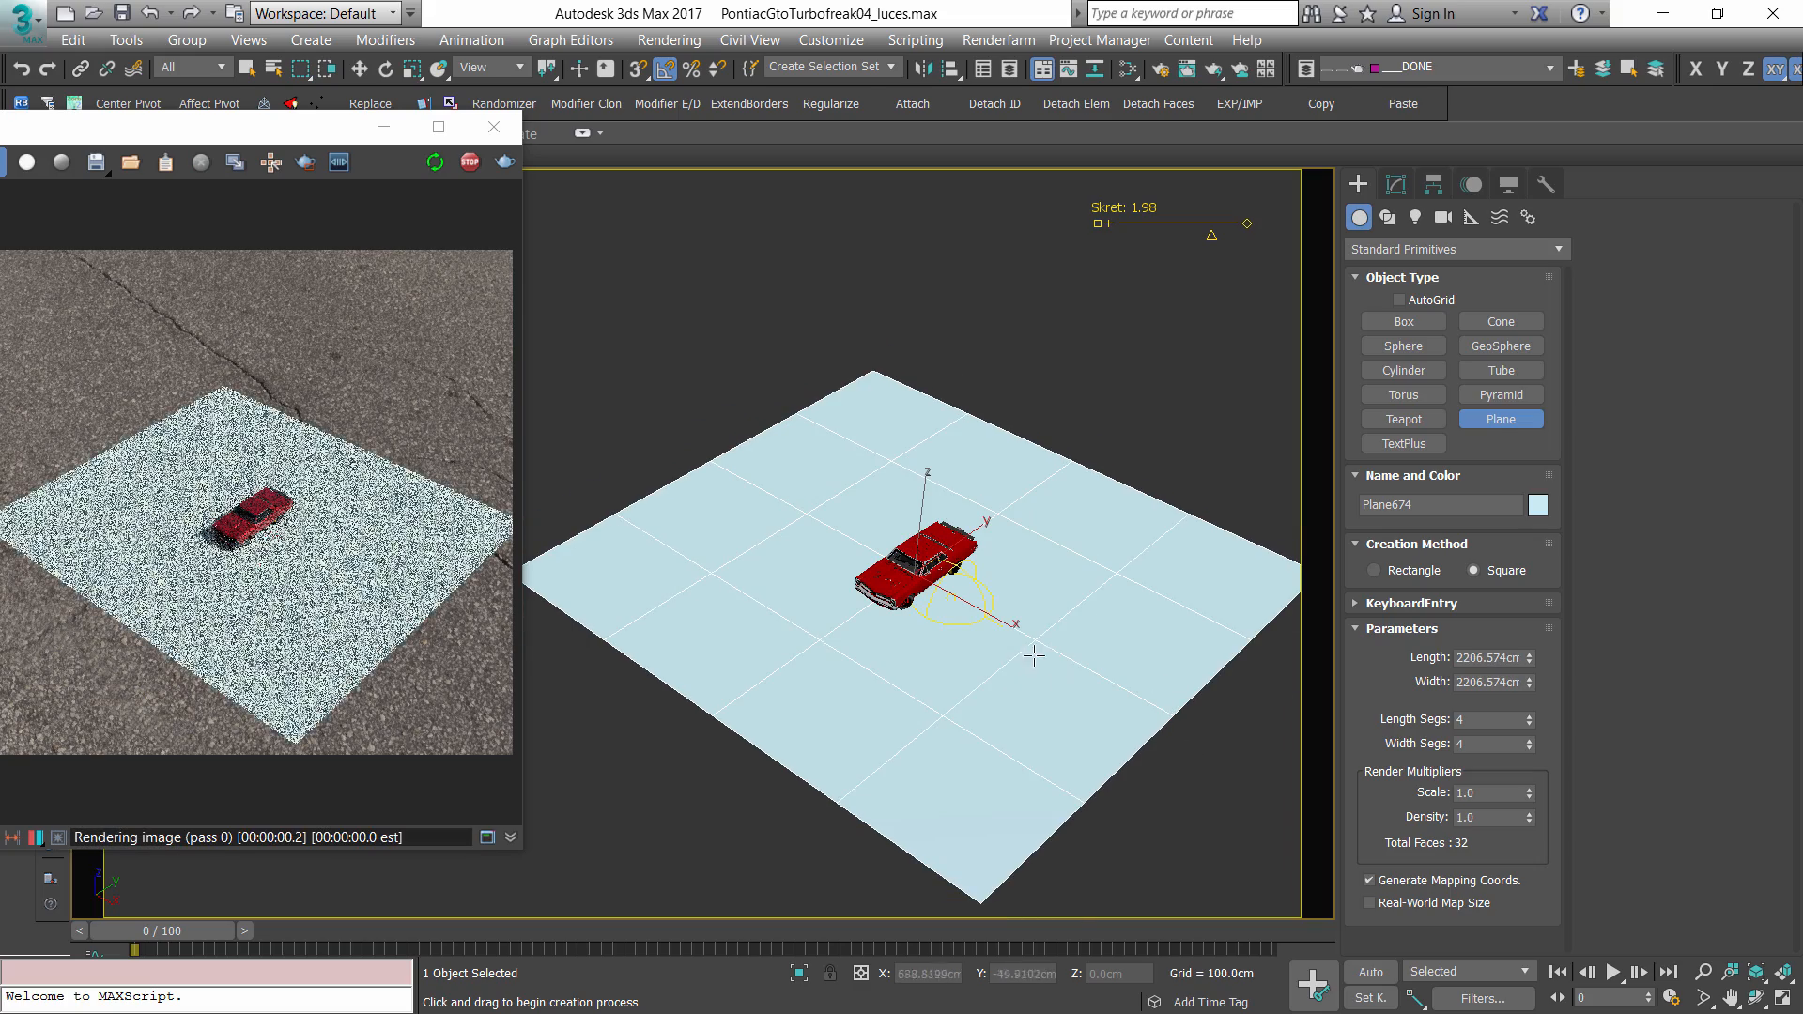
# - Examine the car's shadow on the ground plane in the live render, keeping the frame buffer clear of the viewport
pyautogui.scroll(2, 795, 621)
pyautogui.scroll(5, 159, 532)
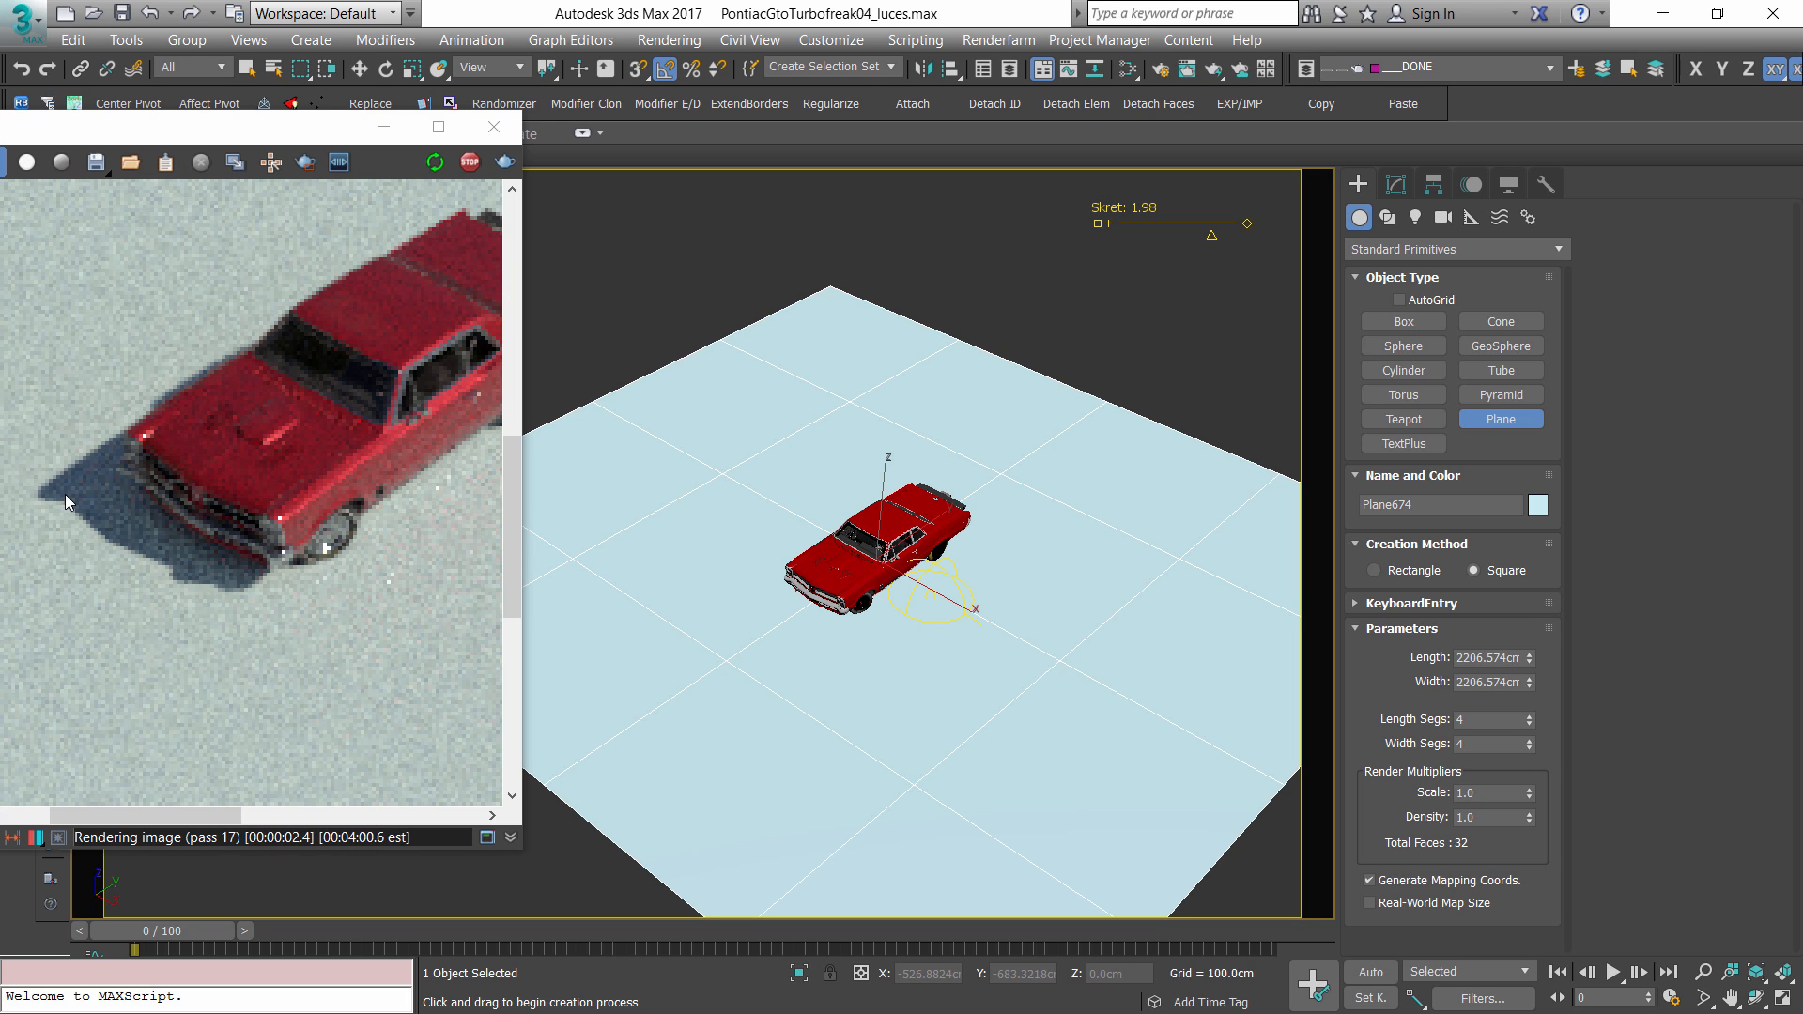
pyautogui.scroll(-6, 741, 653)
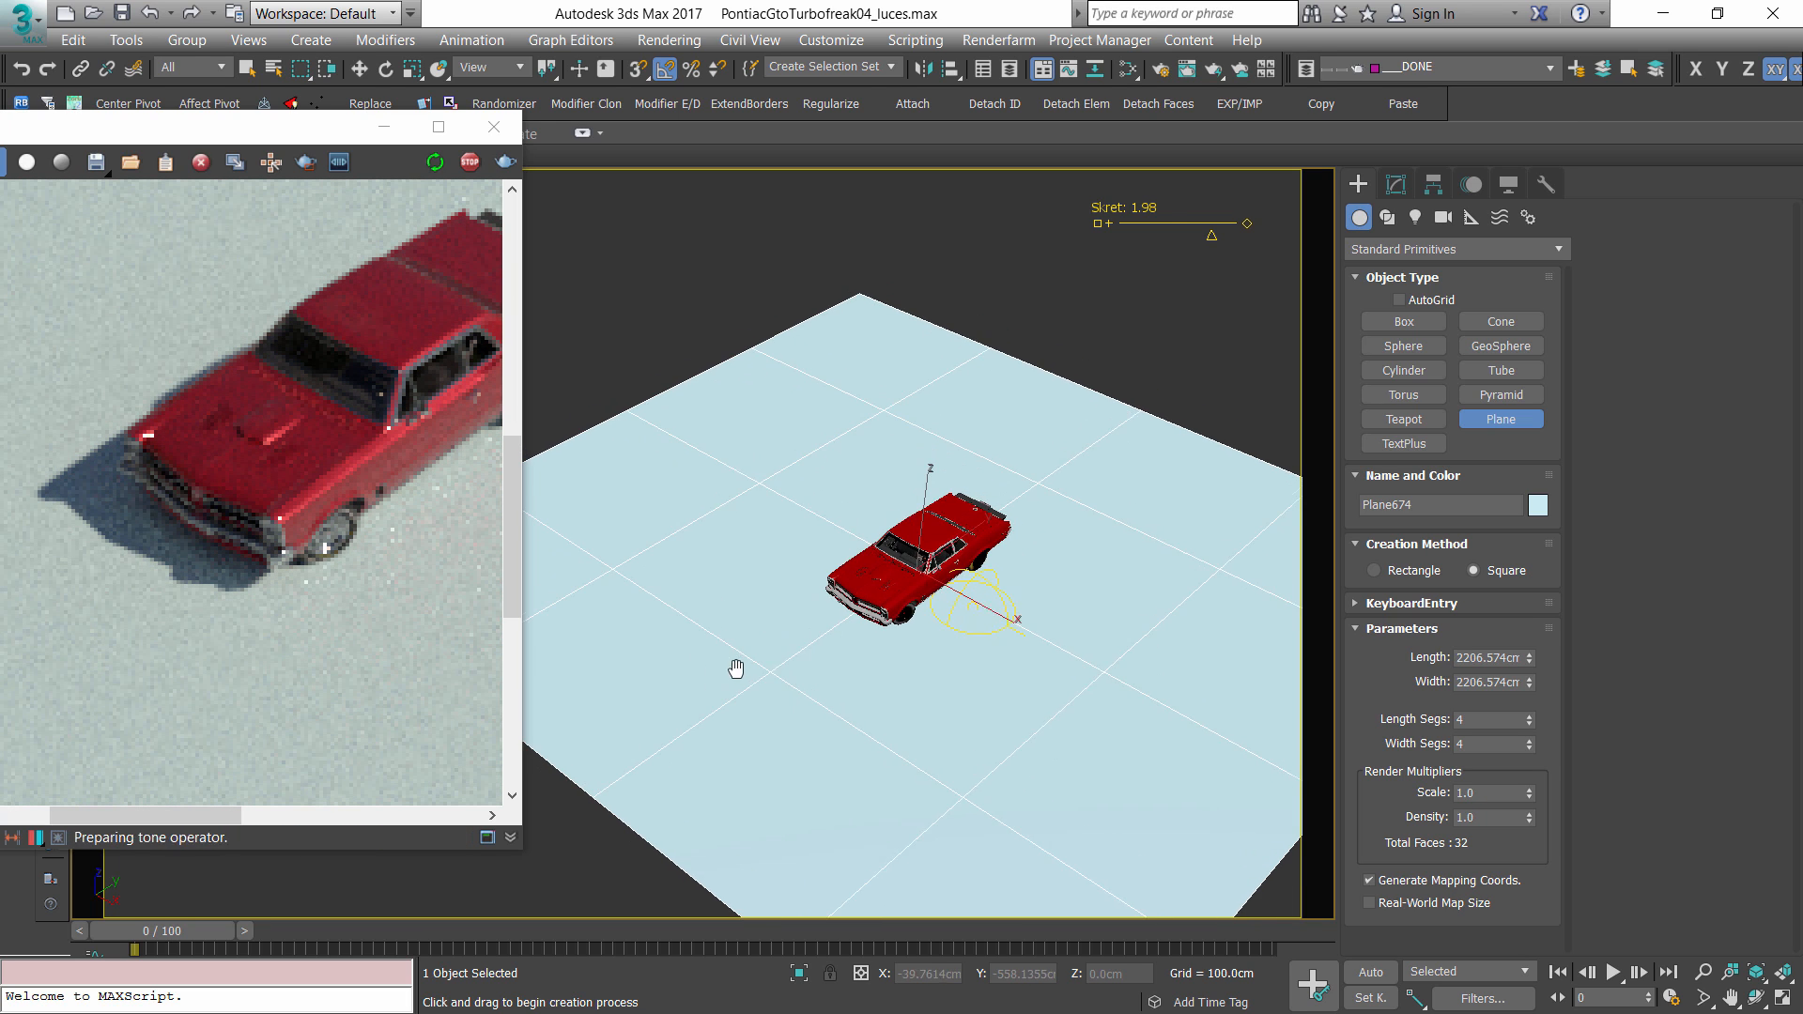
pyautogui.scroll(3, 836, 642)
pyautogui.scroll(-2, 845, 635)
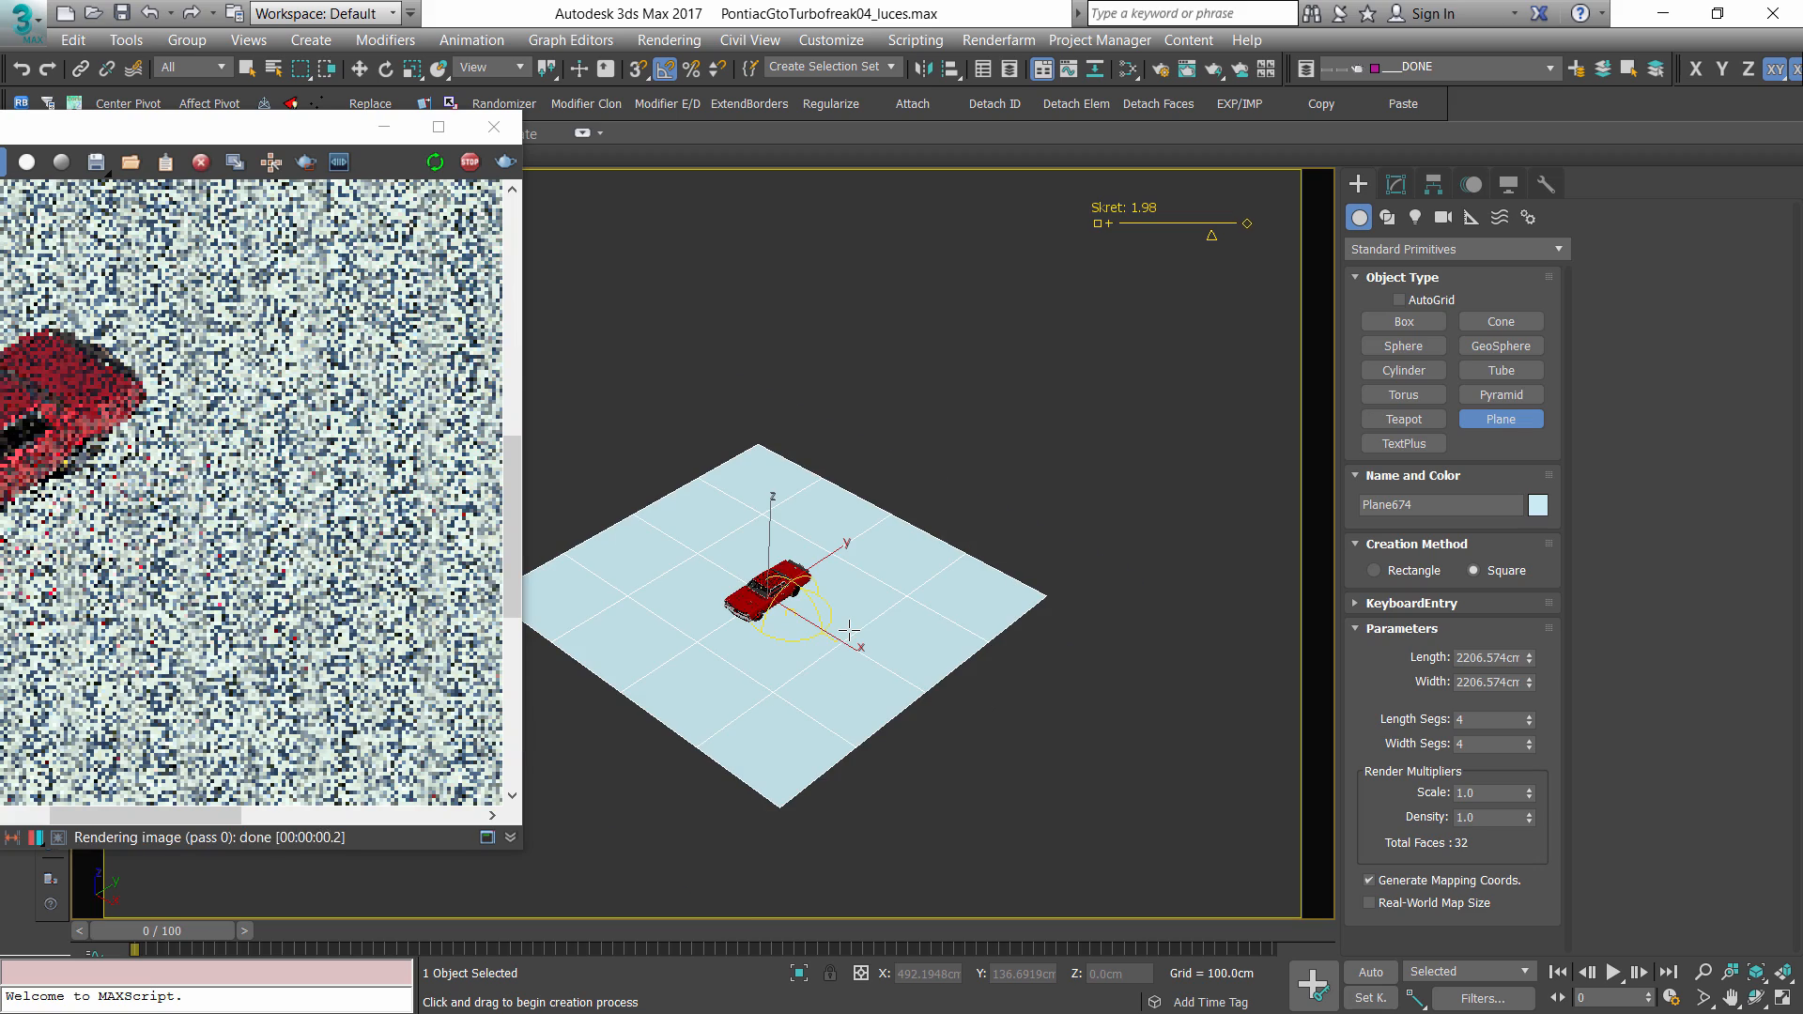
pyautogui.keyDown('alt'); pyautogui.moveTo(945, 696); pyautogui.dragTo(950, 646, button='middle'); pyautogui.keyUp('alt')
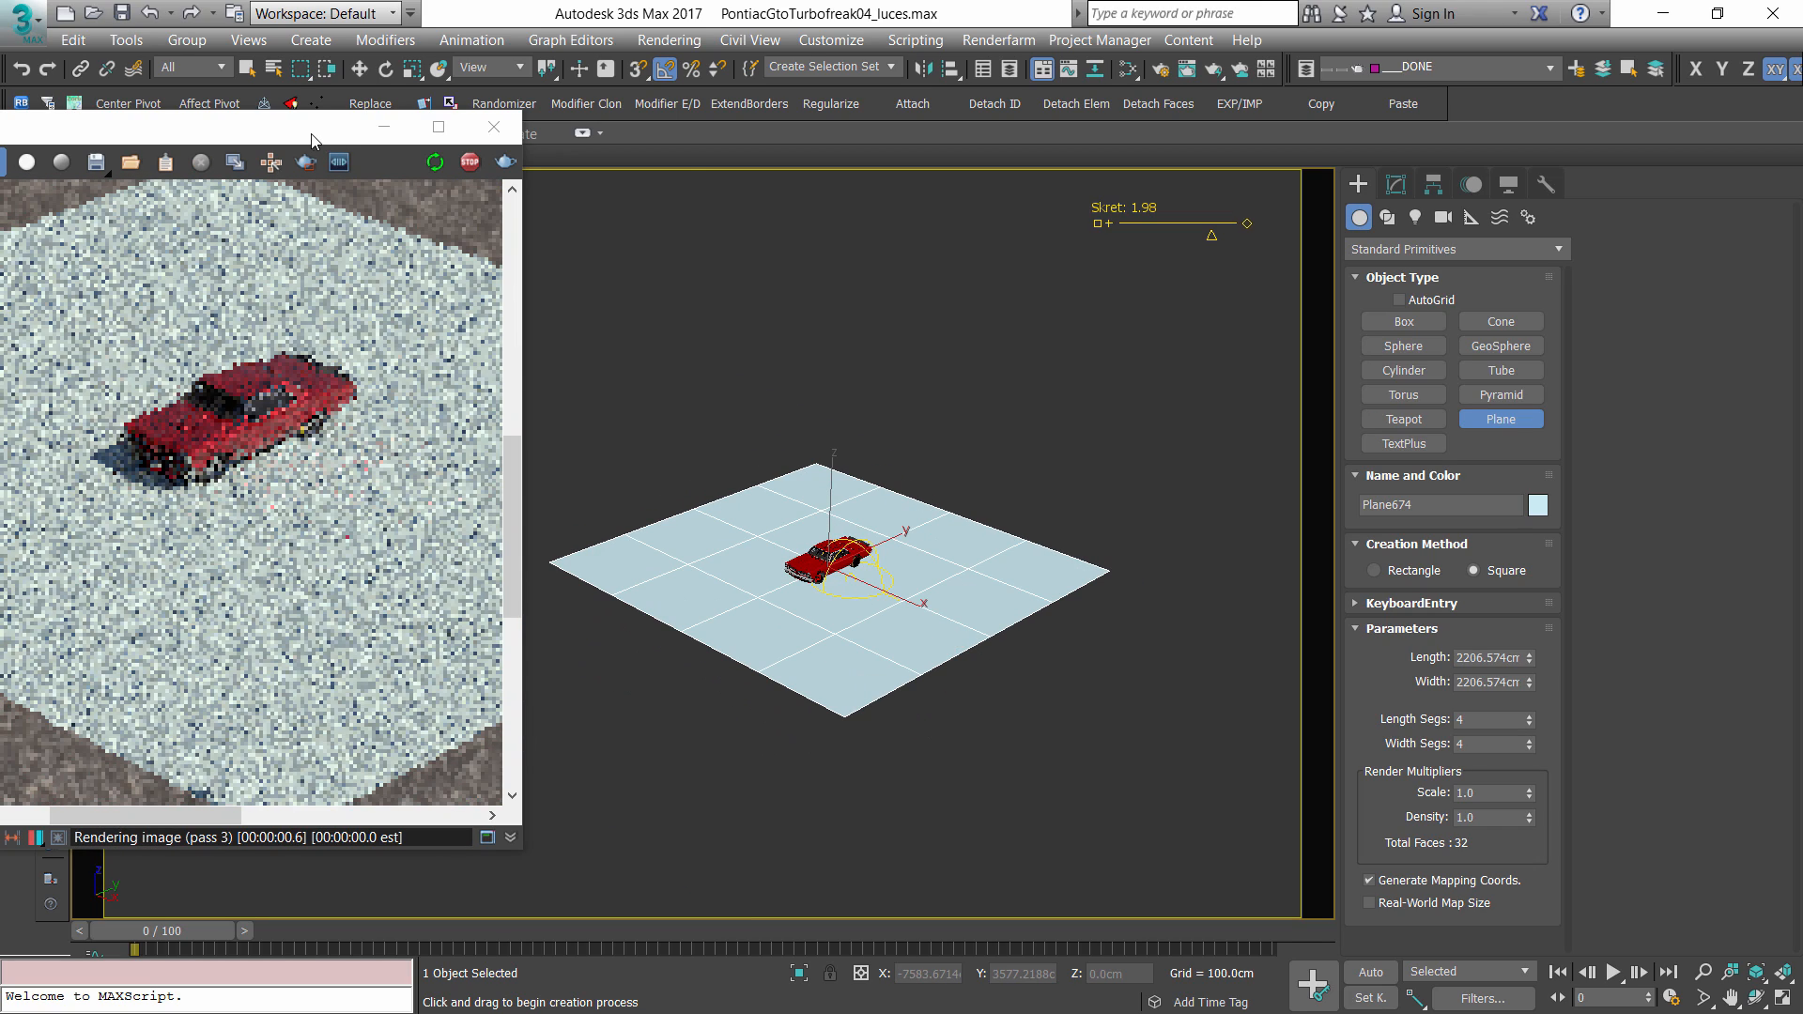
pyautogui.moveTo(315, 137); pyautogui.dragTo(1498, 136)
pyautogui.moveTo(724, 514); pyautogui.dragTo(632, 510, button='middle')
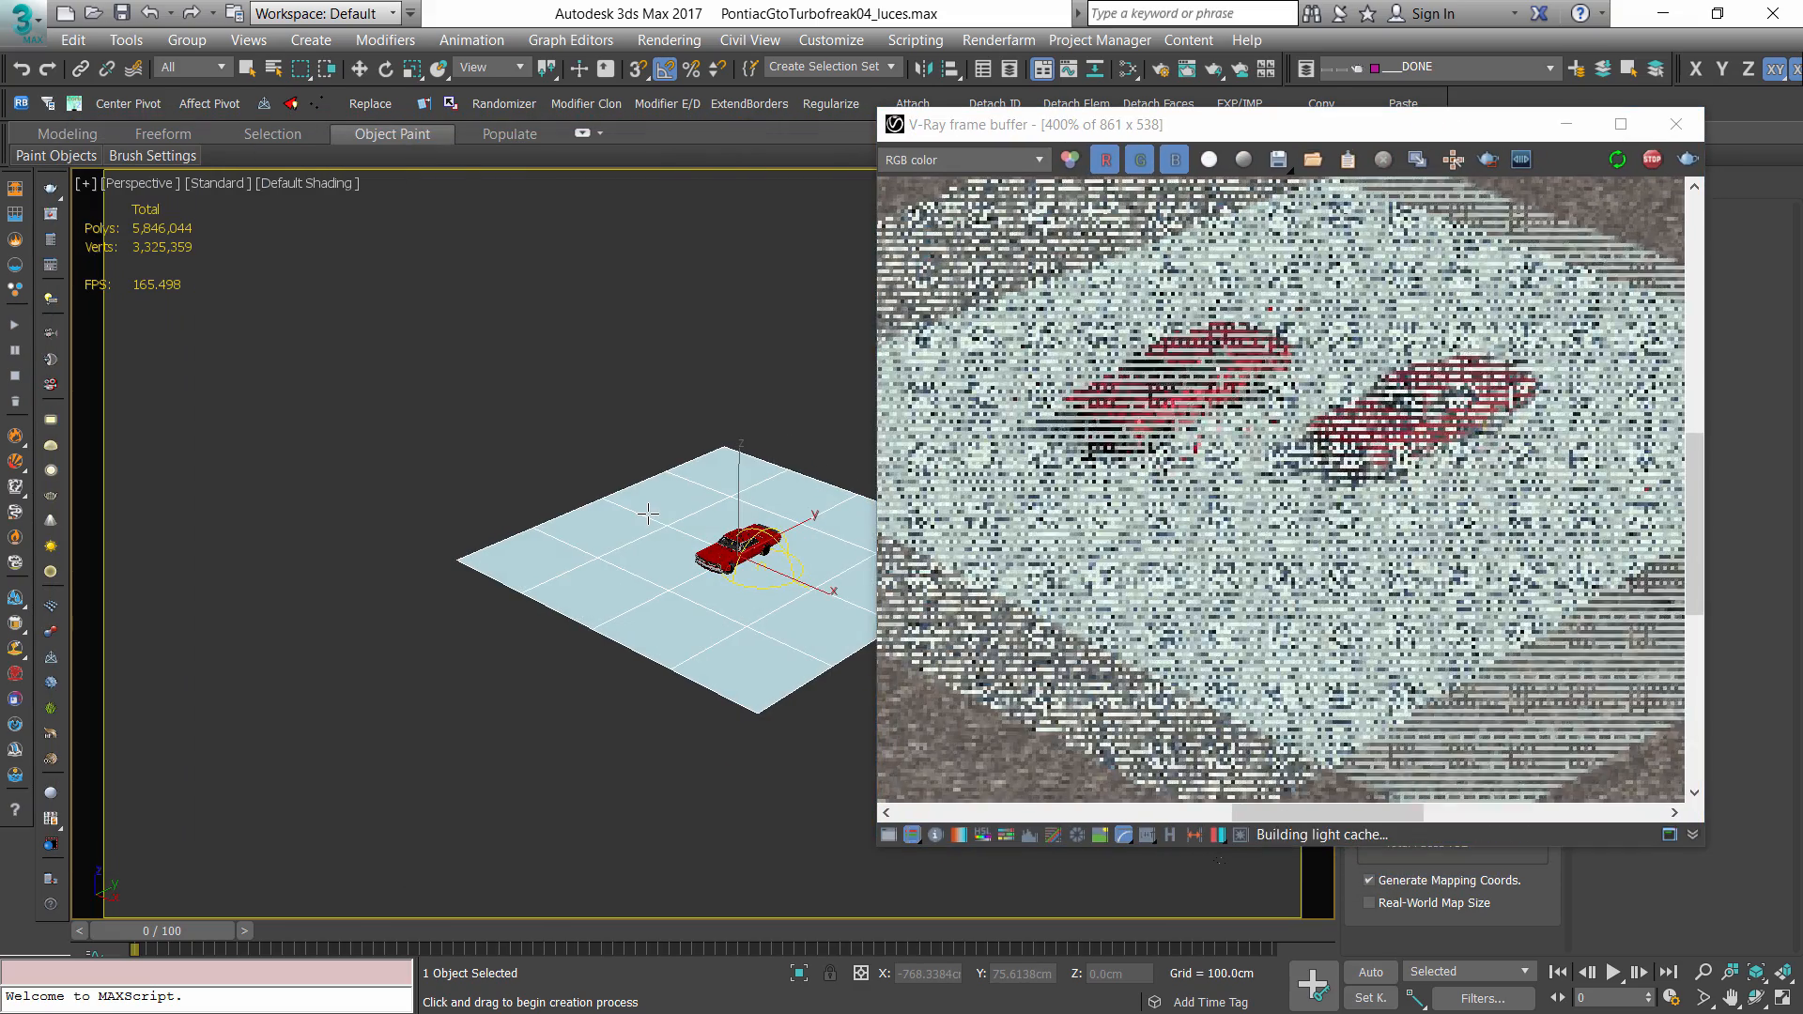
# - Create a VRayMtl in the Slate Material Editor and show its parameters
pyautogui.press('m')
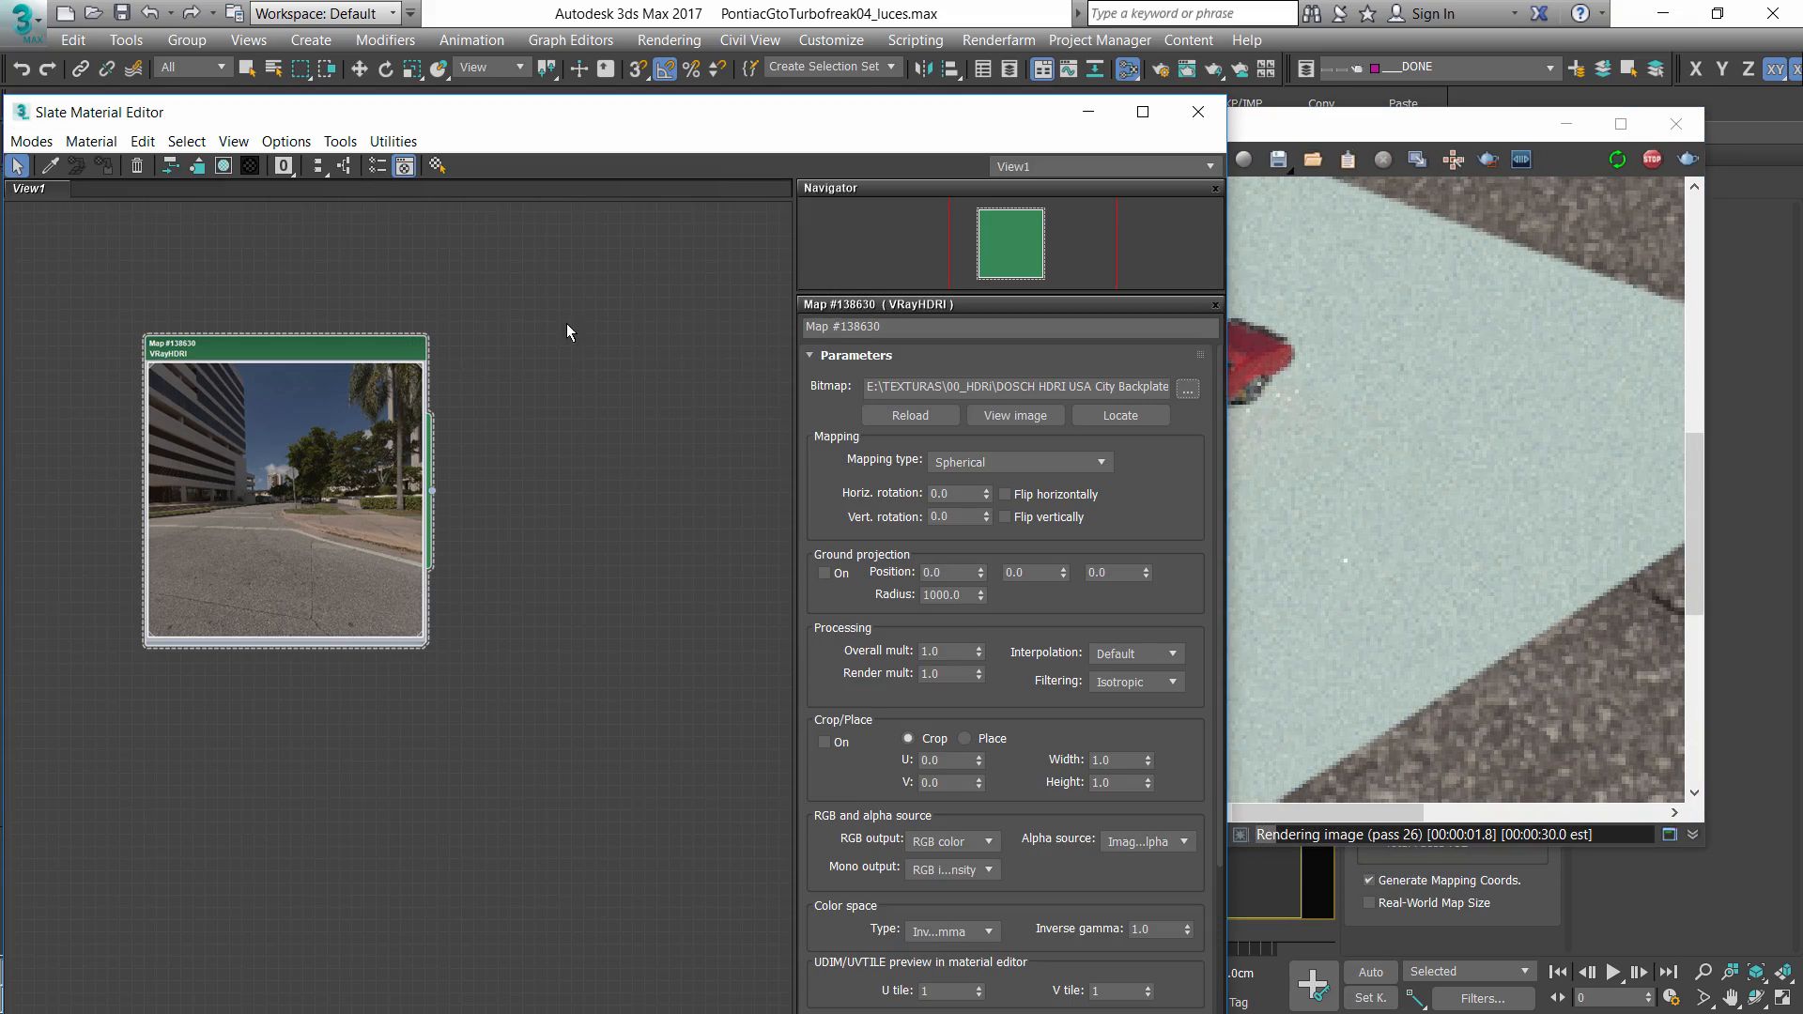
pyautogui.rightClick(567, 325)
pyautogui.moveTo(651, 406)
pyautogui.click(608, 340)
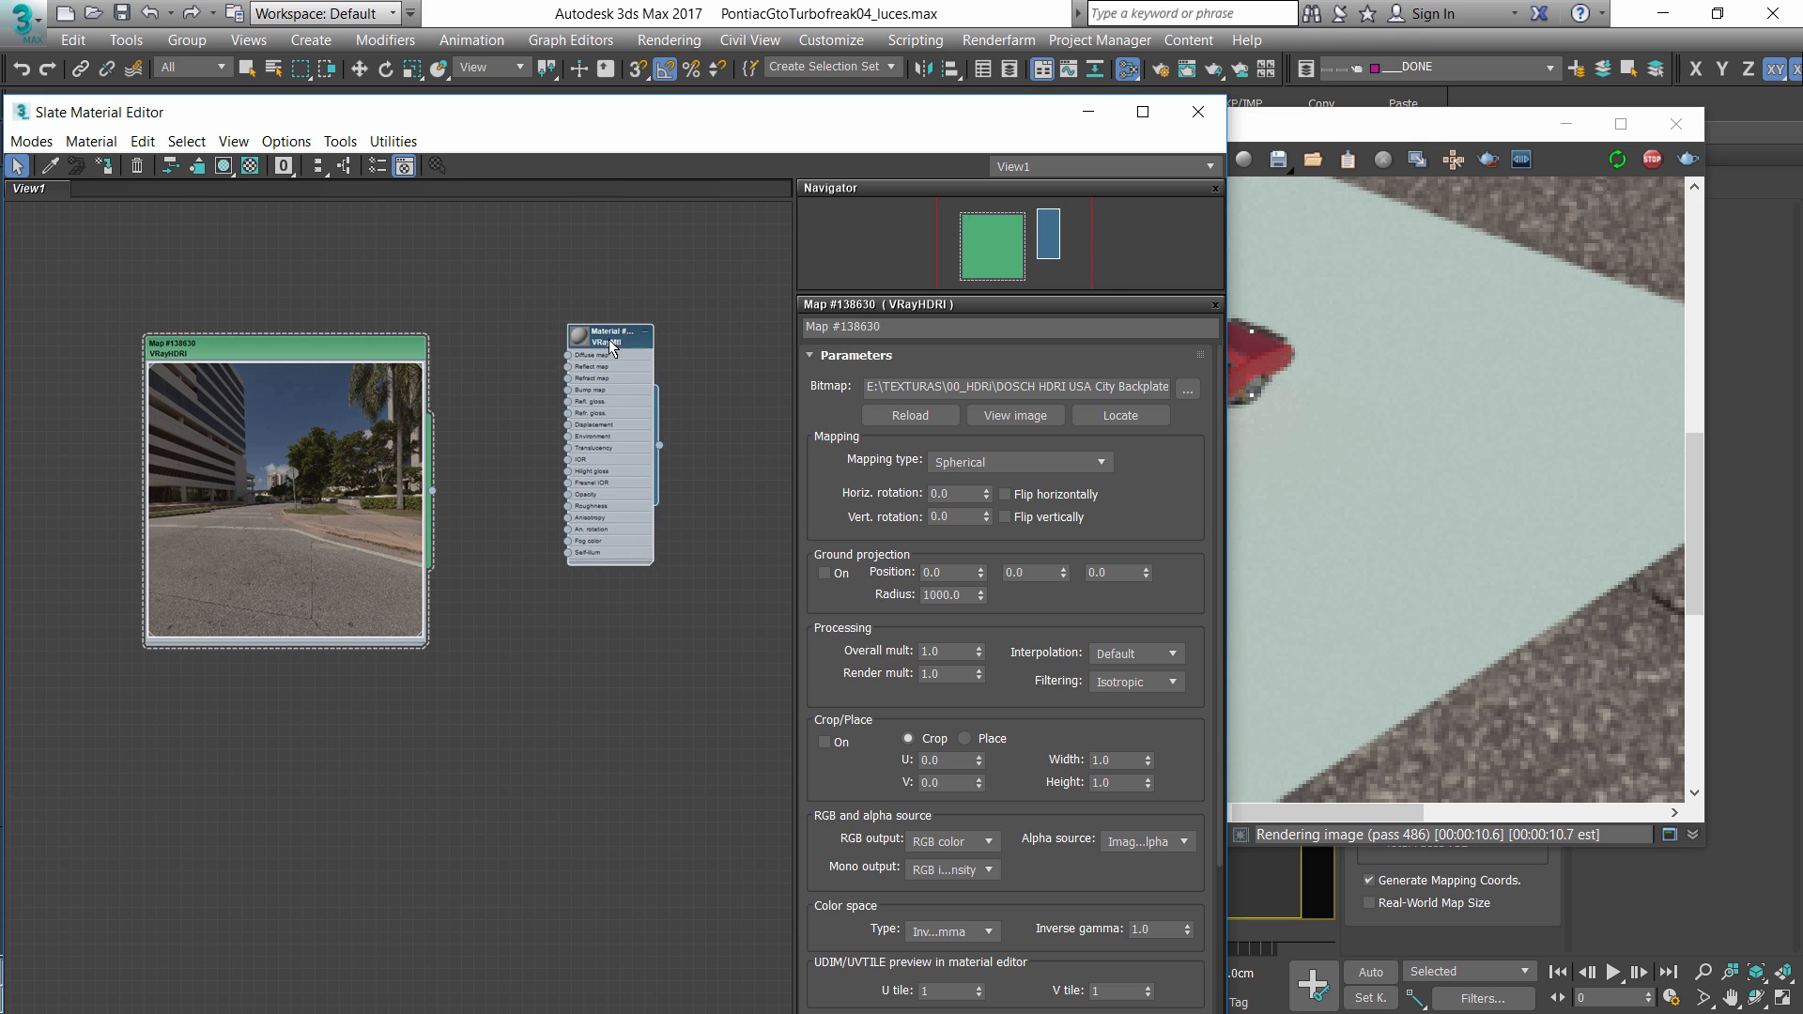
pyautogui.doubleClick(574, 364)
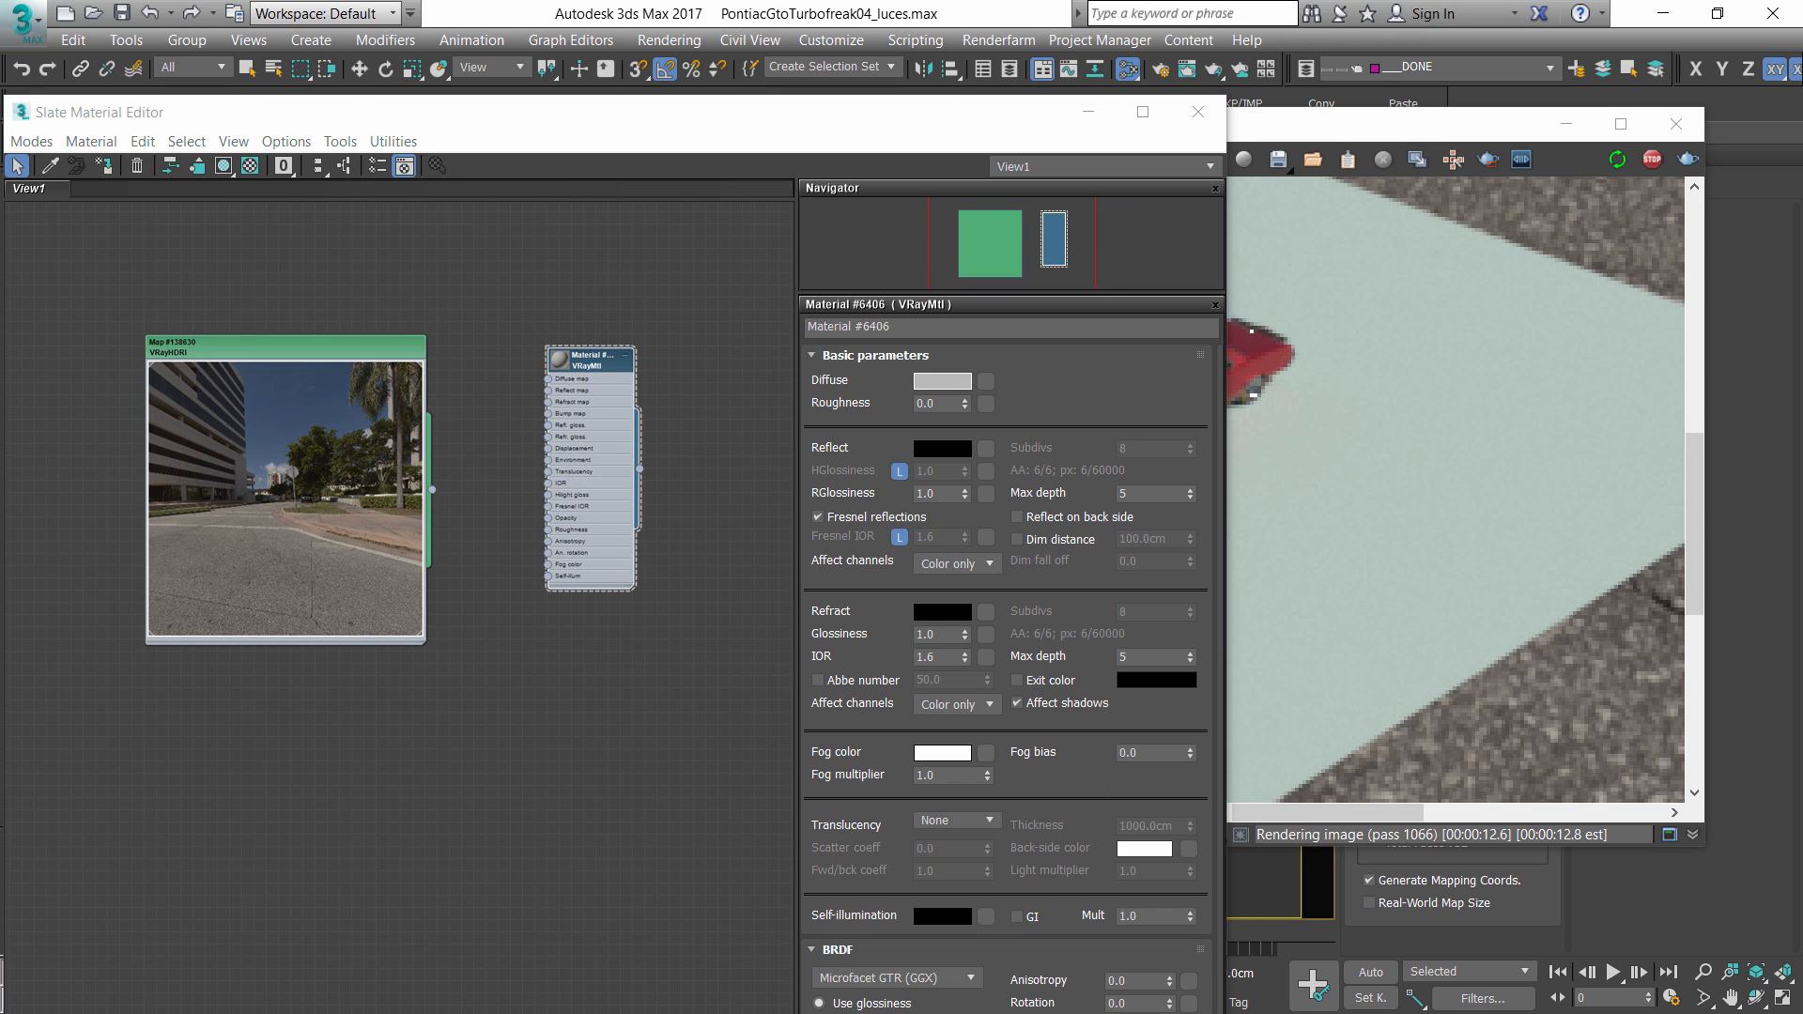
# - Darken the VRayMtl's diffuse colour to a medium neutral grey, assign it to the ground plane, and close the material editor
pyautogui.click(942, 380)
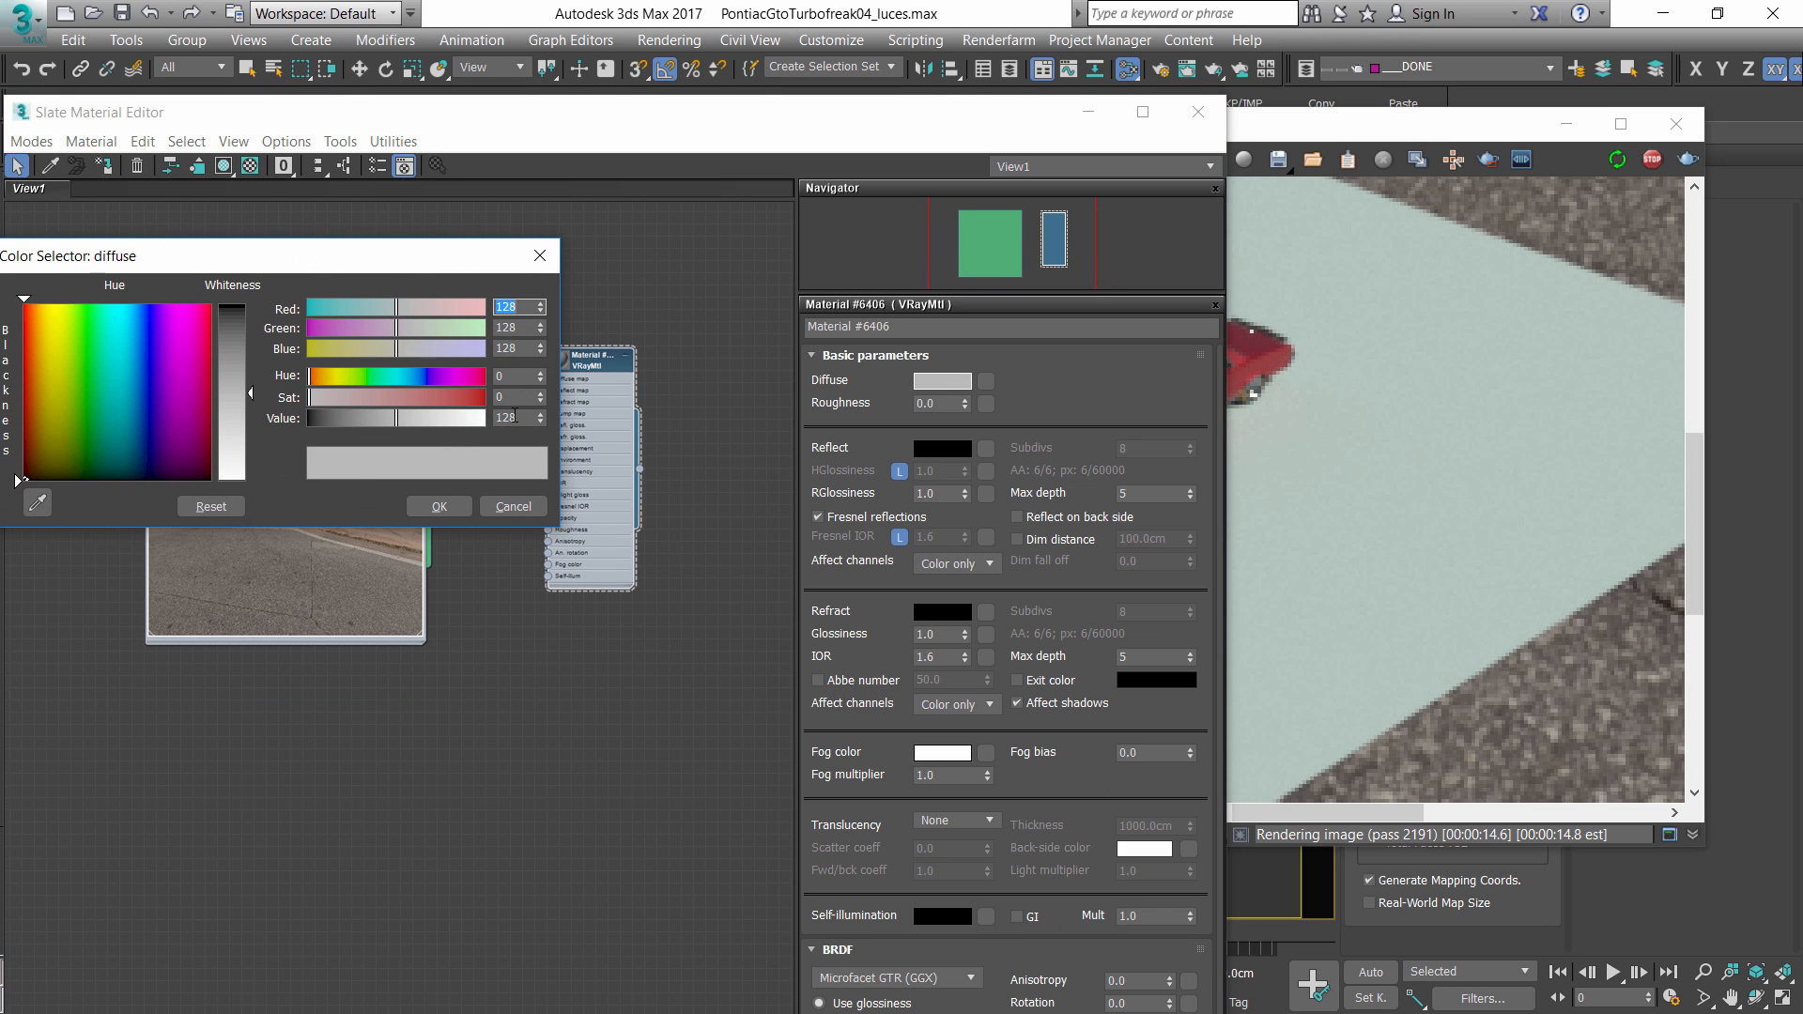
pyautogui.doubleClick(514, 416)
pyautogui.write('6')
pyautogui.press('Return')
pyautogui.click(460, 506)
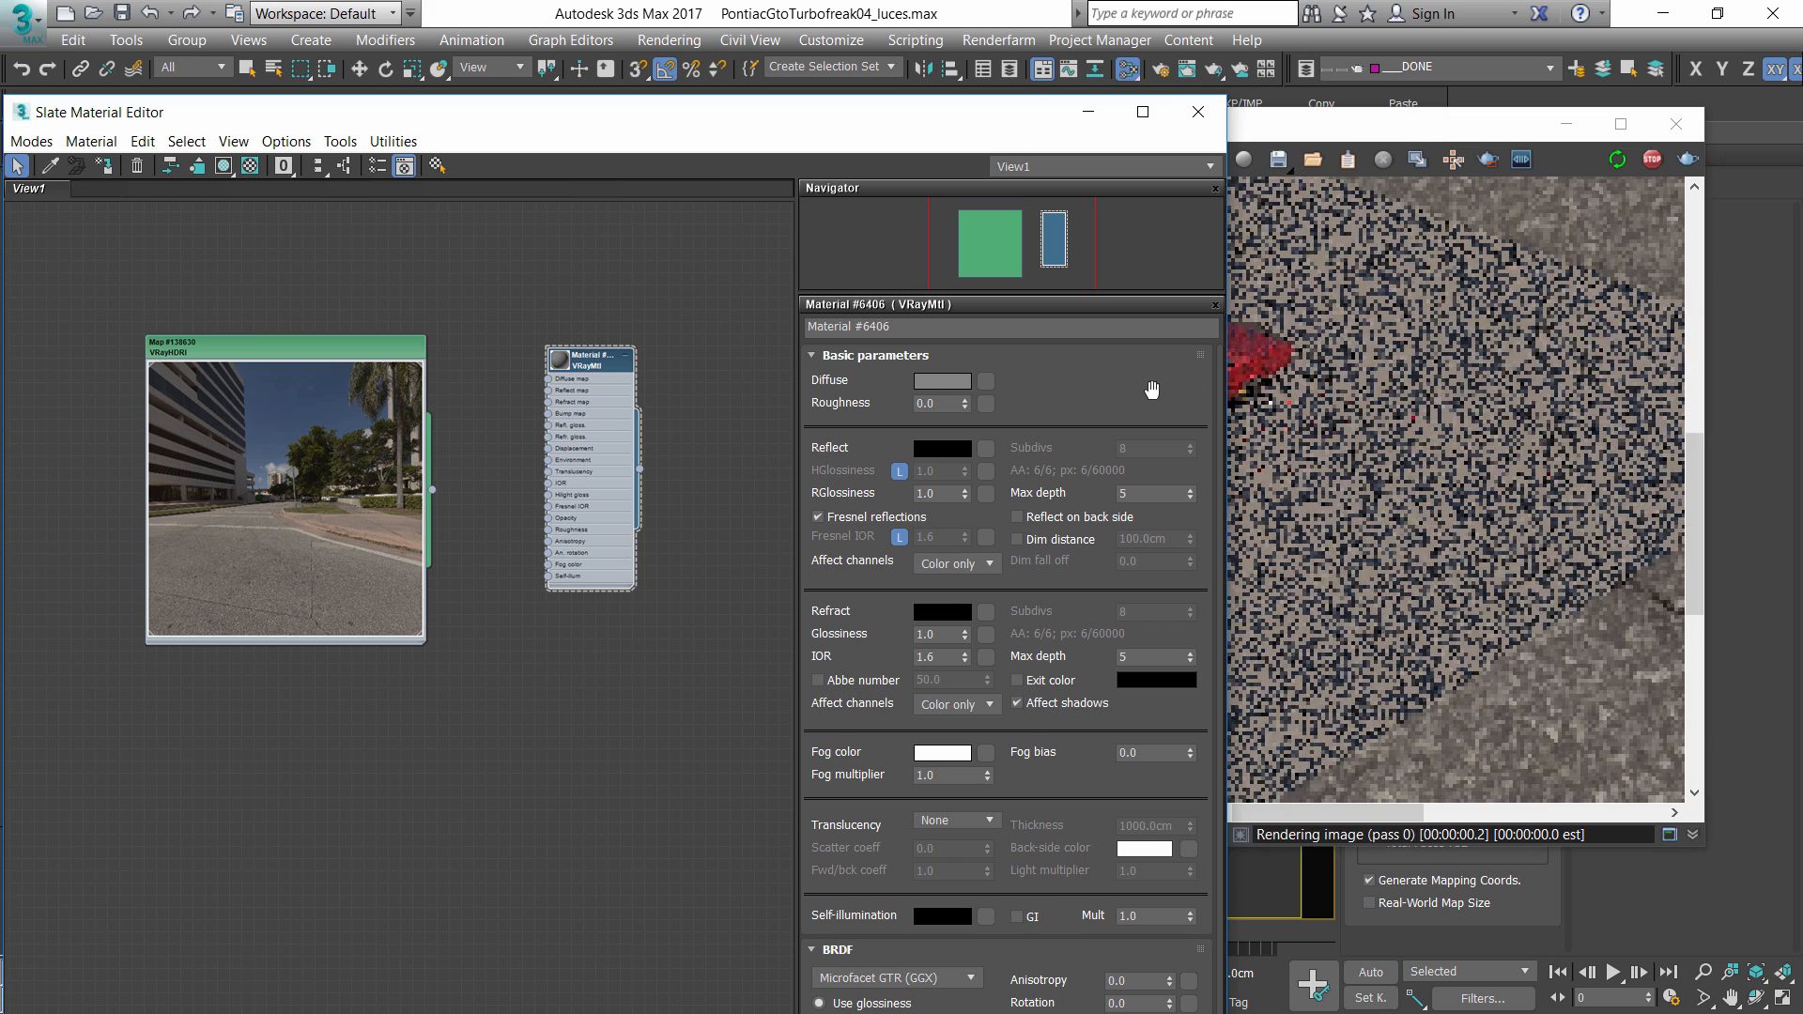
pyautogui.click(1198, 112)
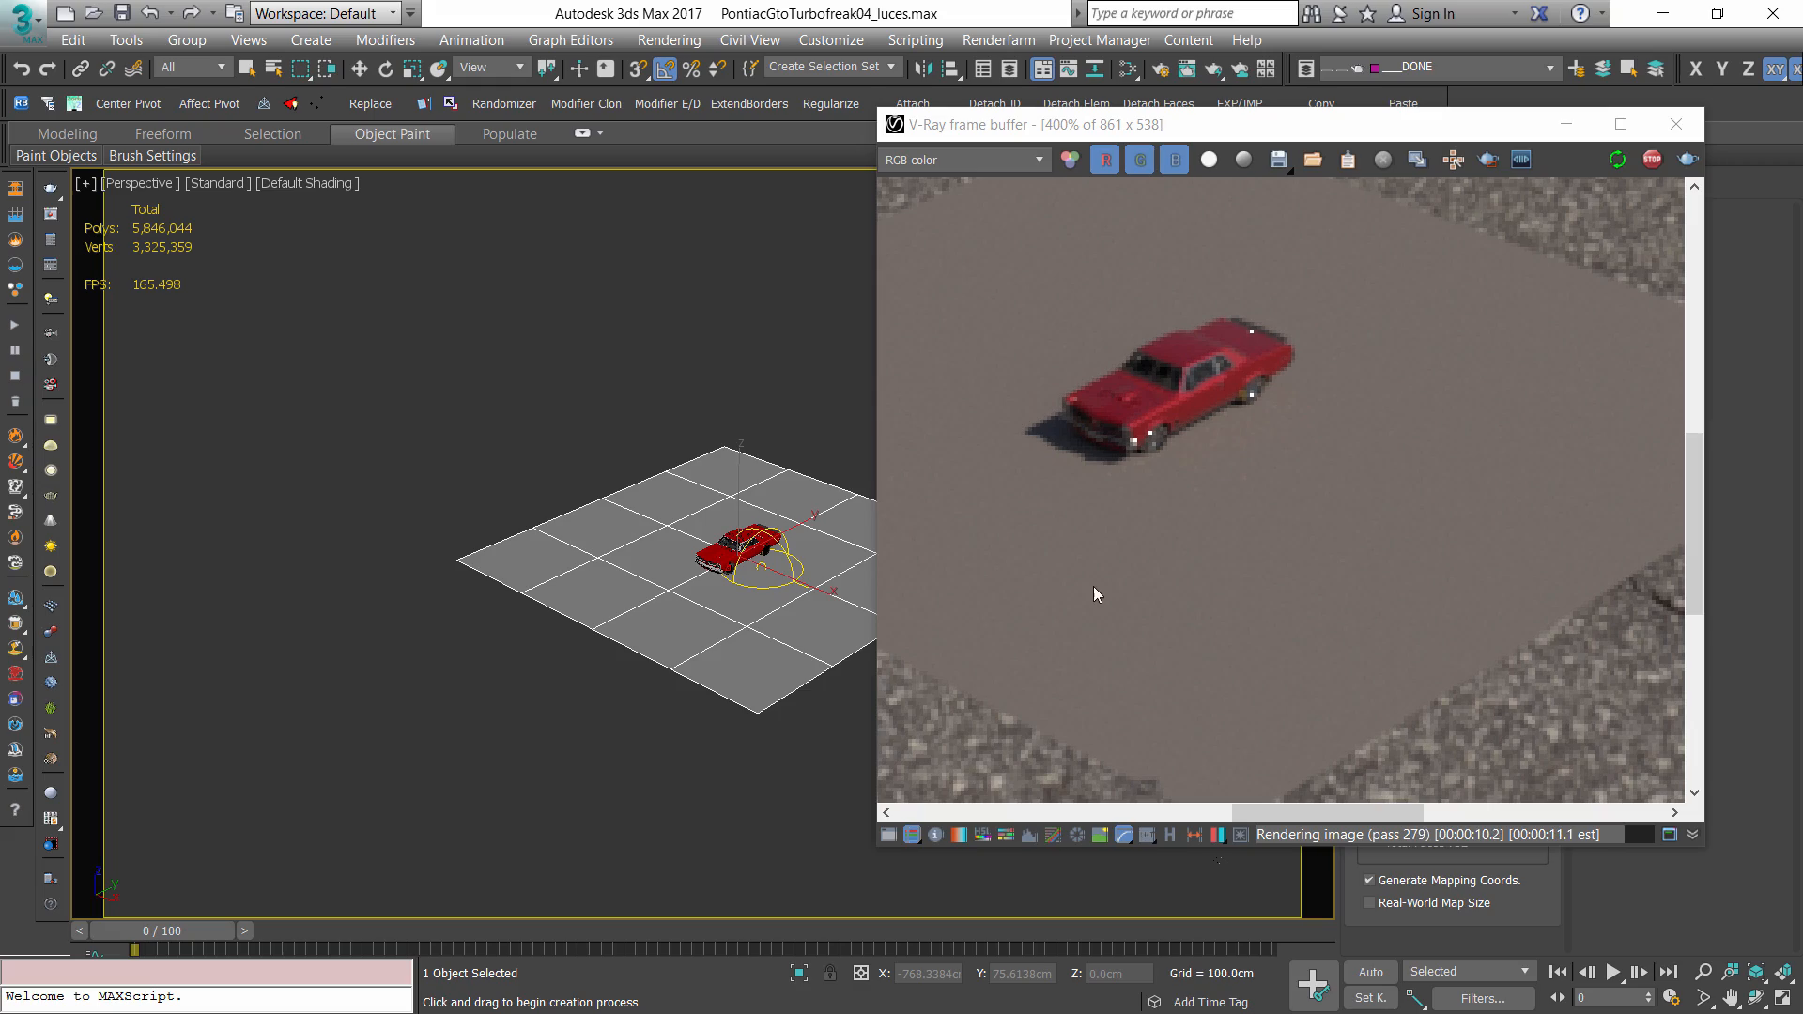
# - View the ground plane's matte options in the V-Ray object properties and close them without changes
pyautogui.scroll(10, 751, 568)
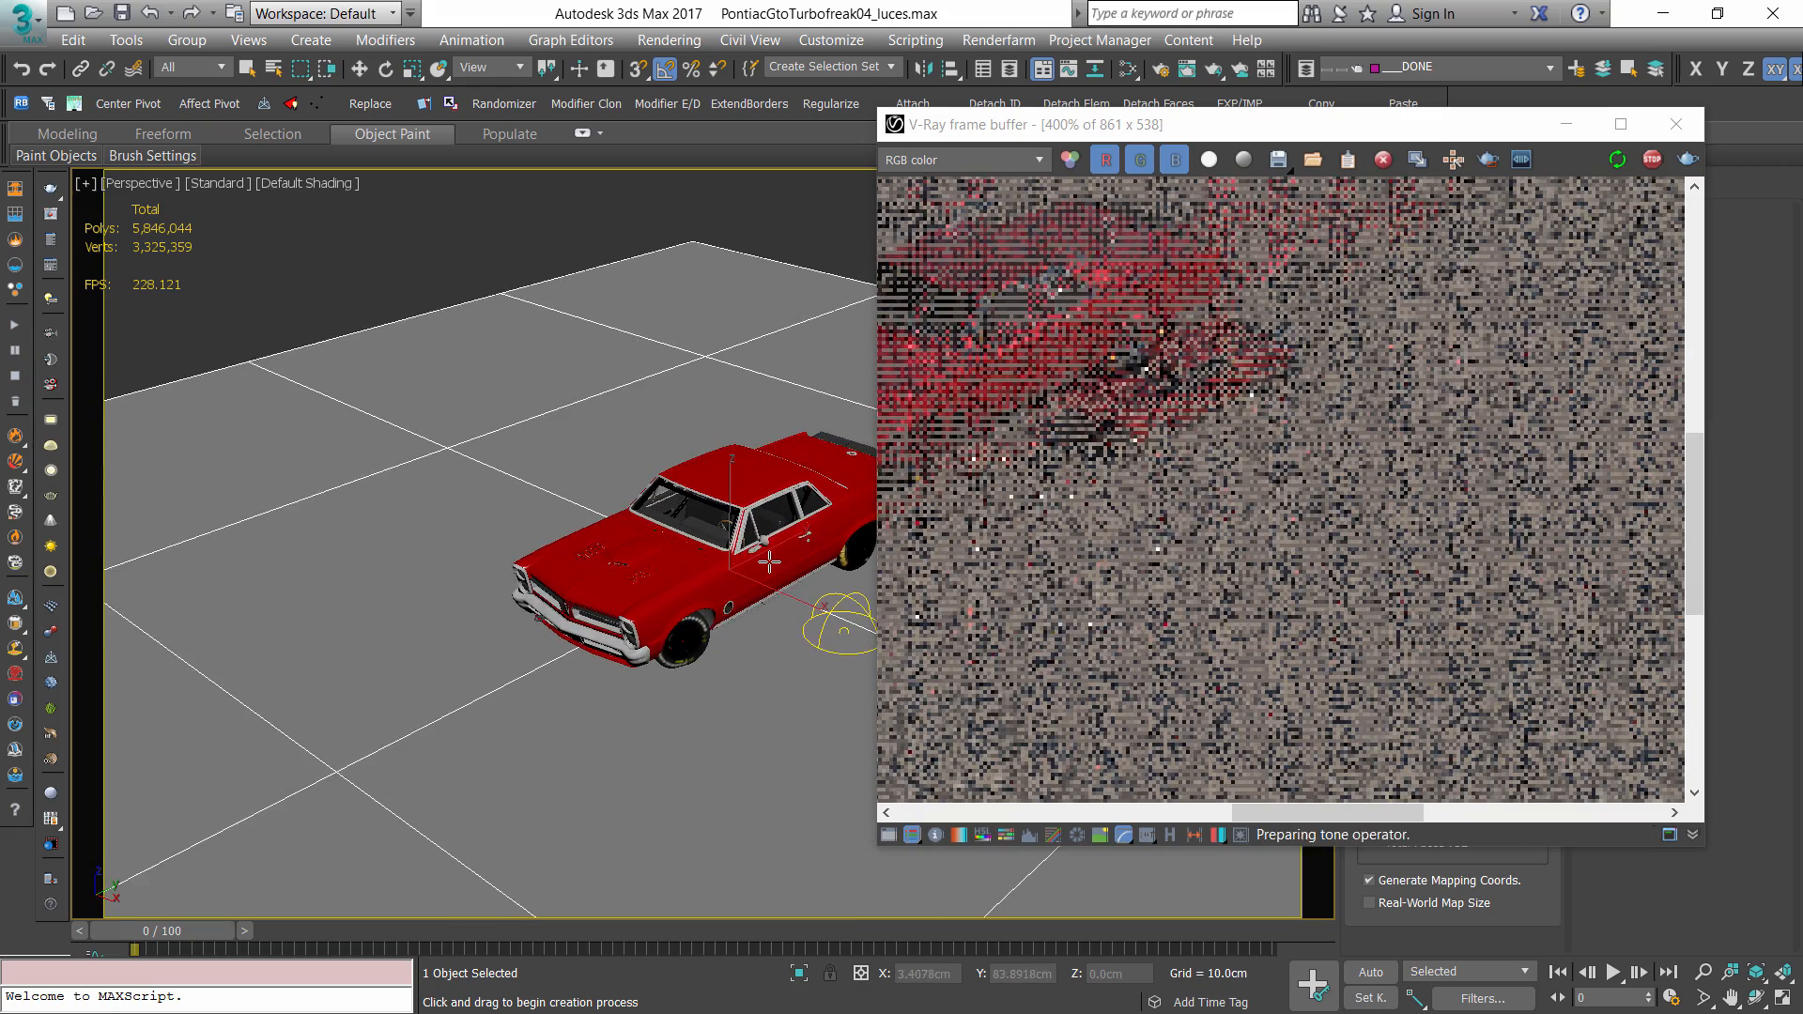
pyautogui.scroll(-1, 769, 561)
pyautogui.scroll(-2, 1141, 415)
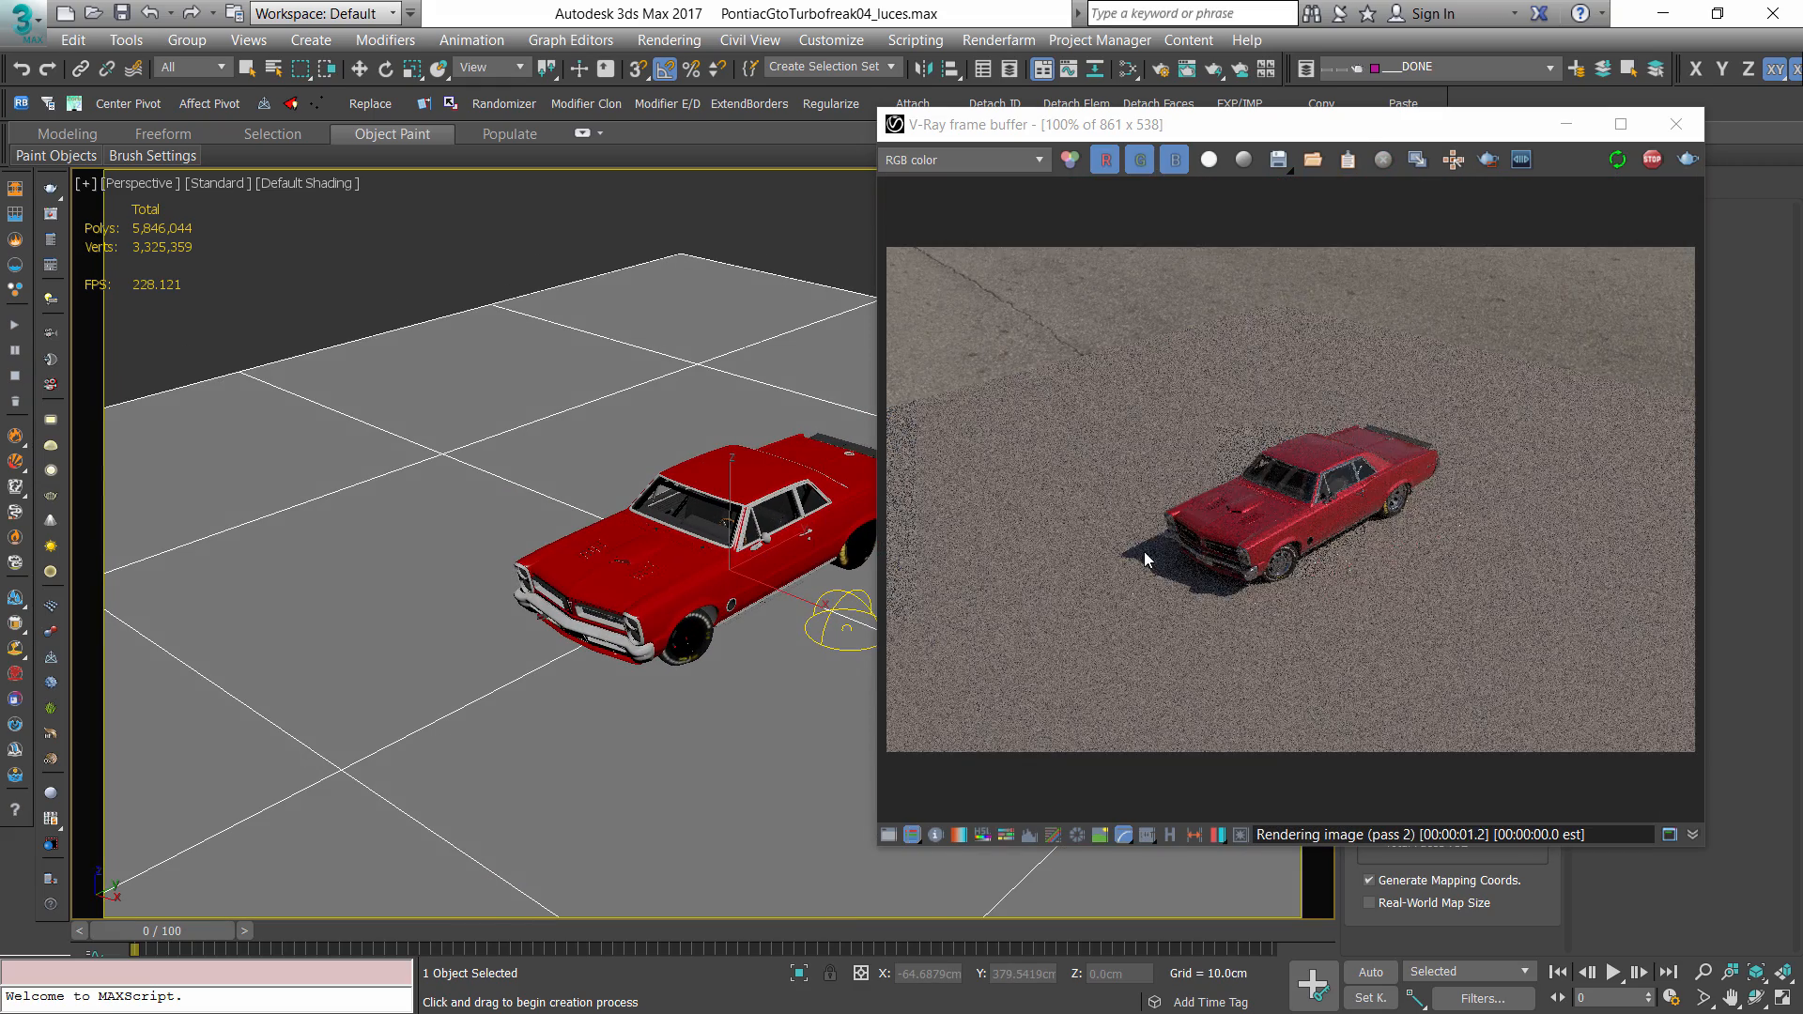
pyautogui.press('w')
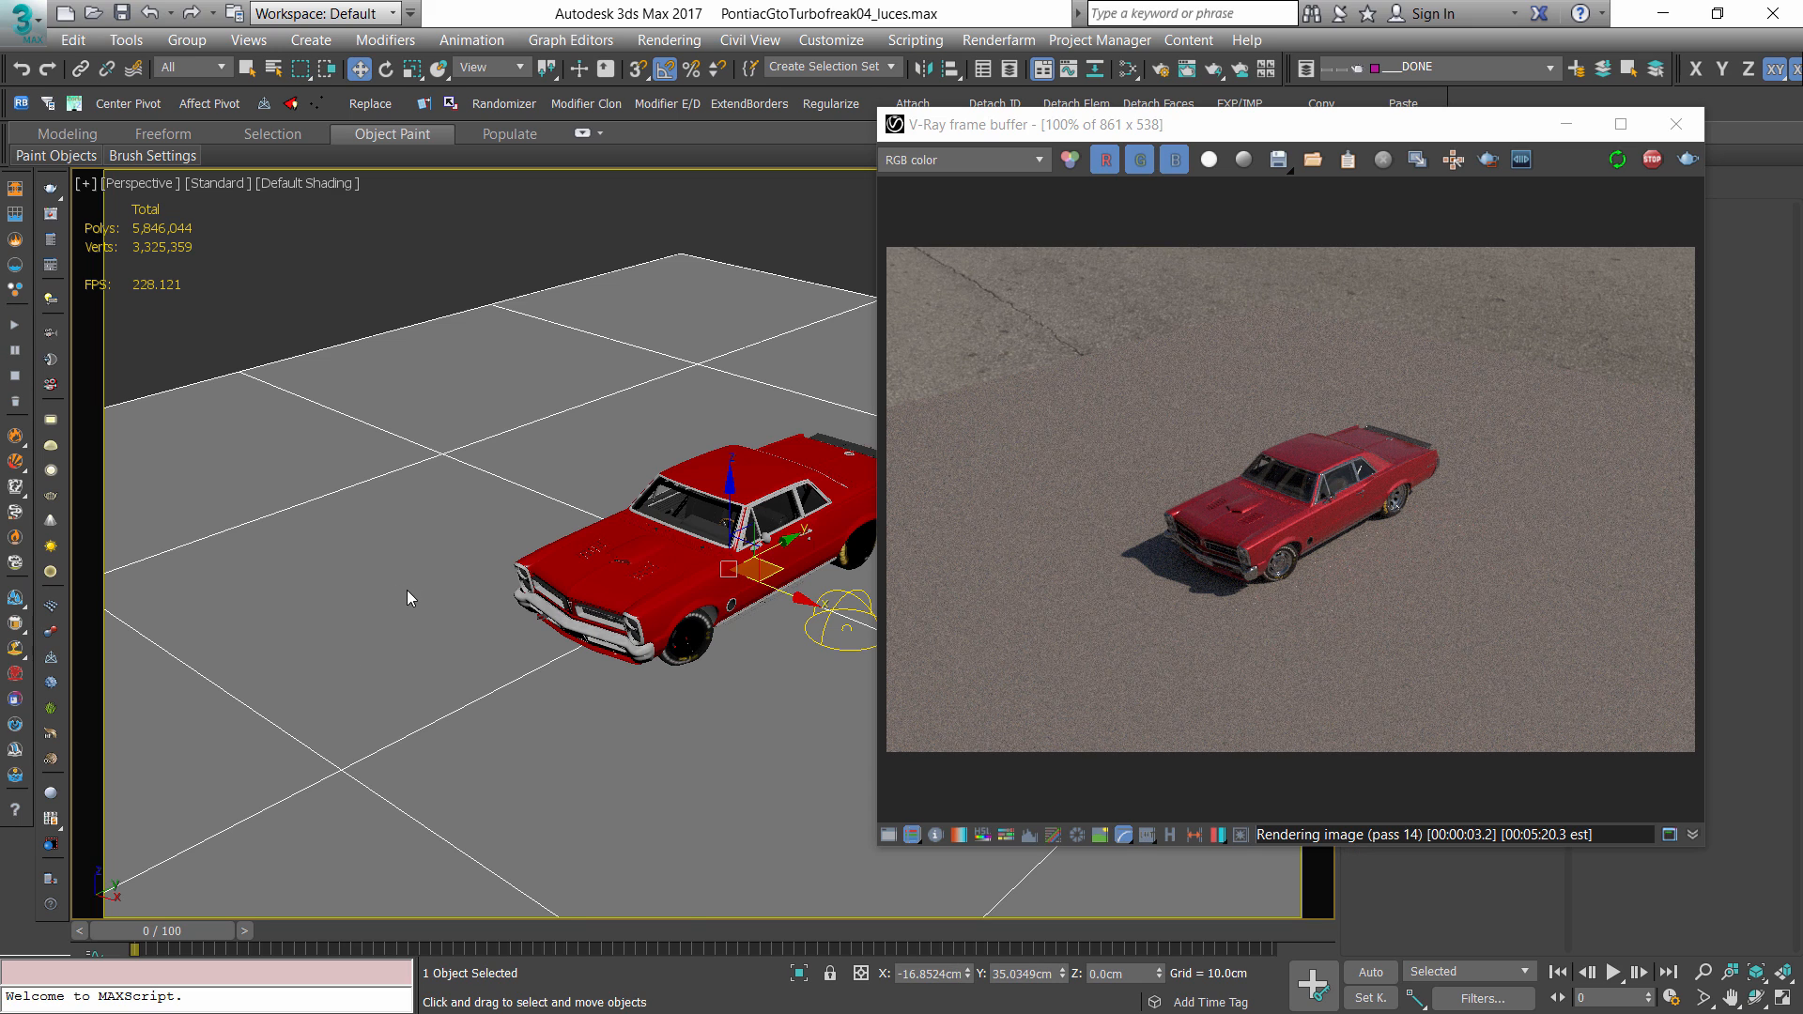
pyautogui.rightClick(467, 523)
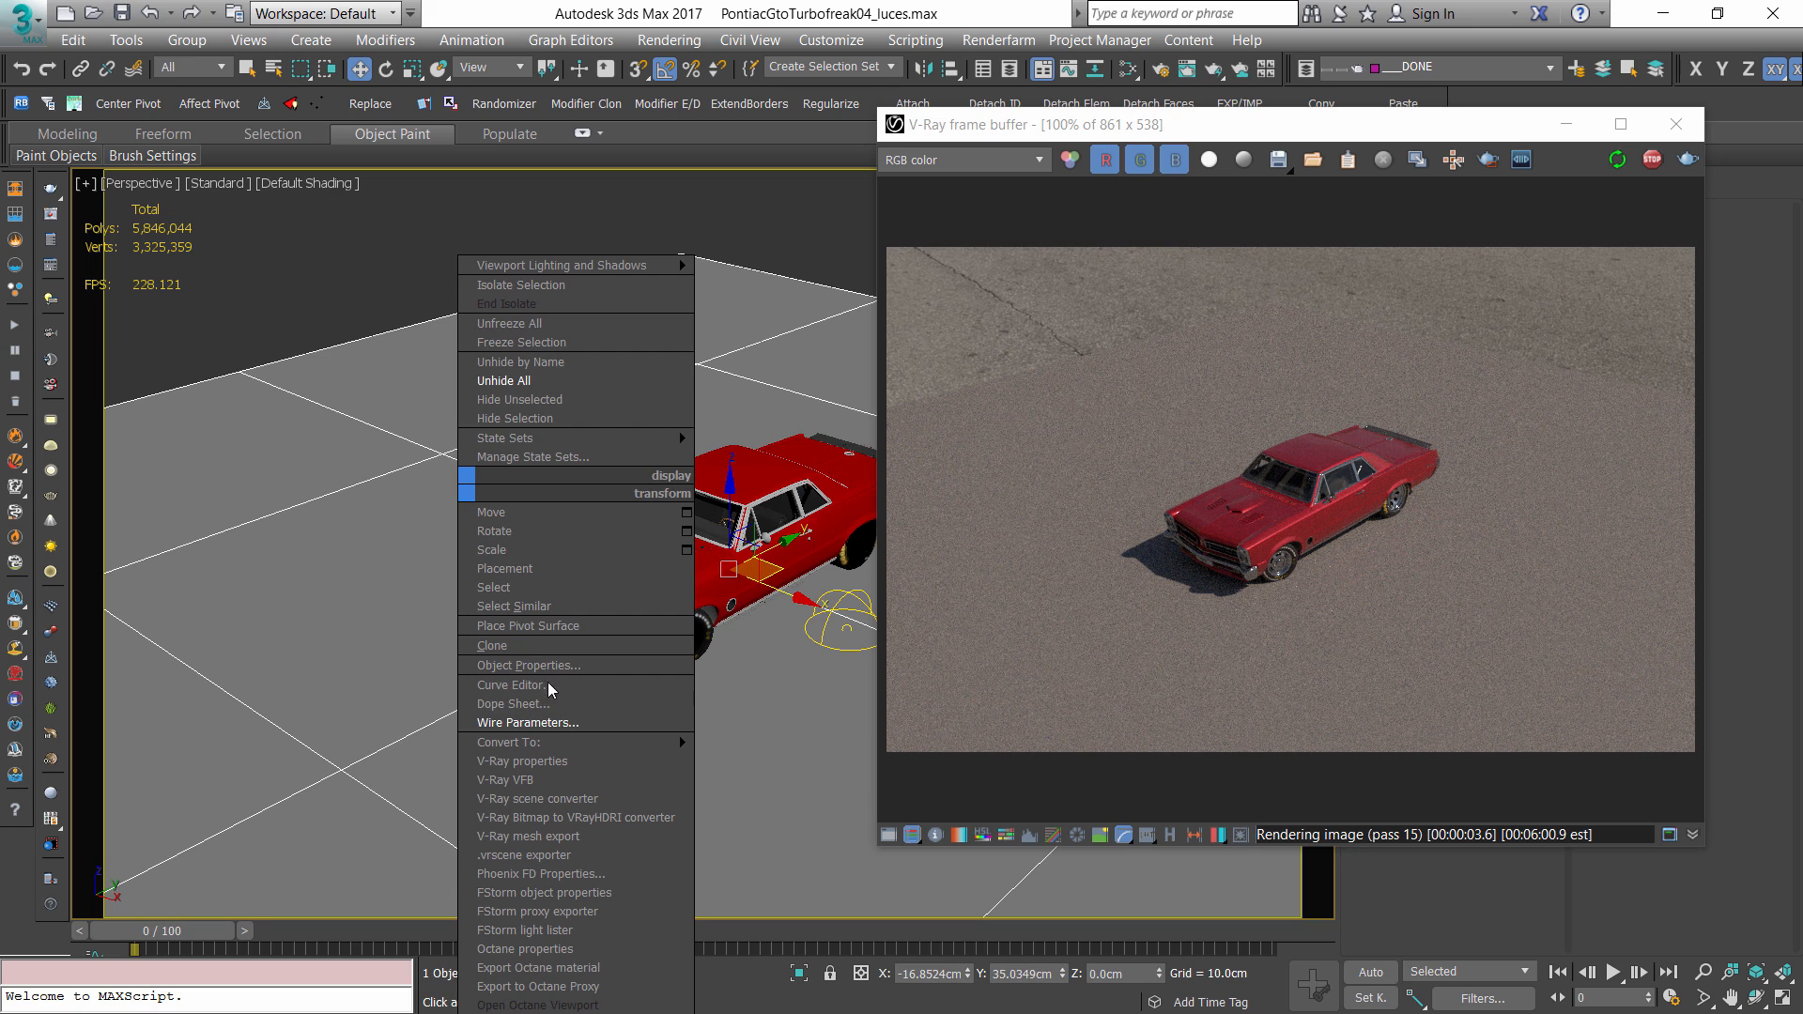
pyautogui.click(553, 762)
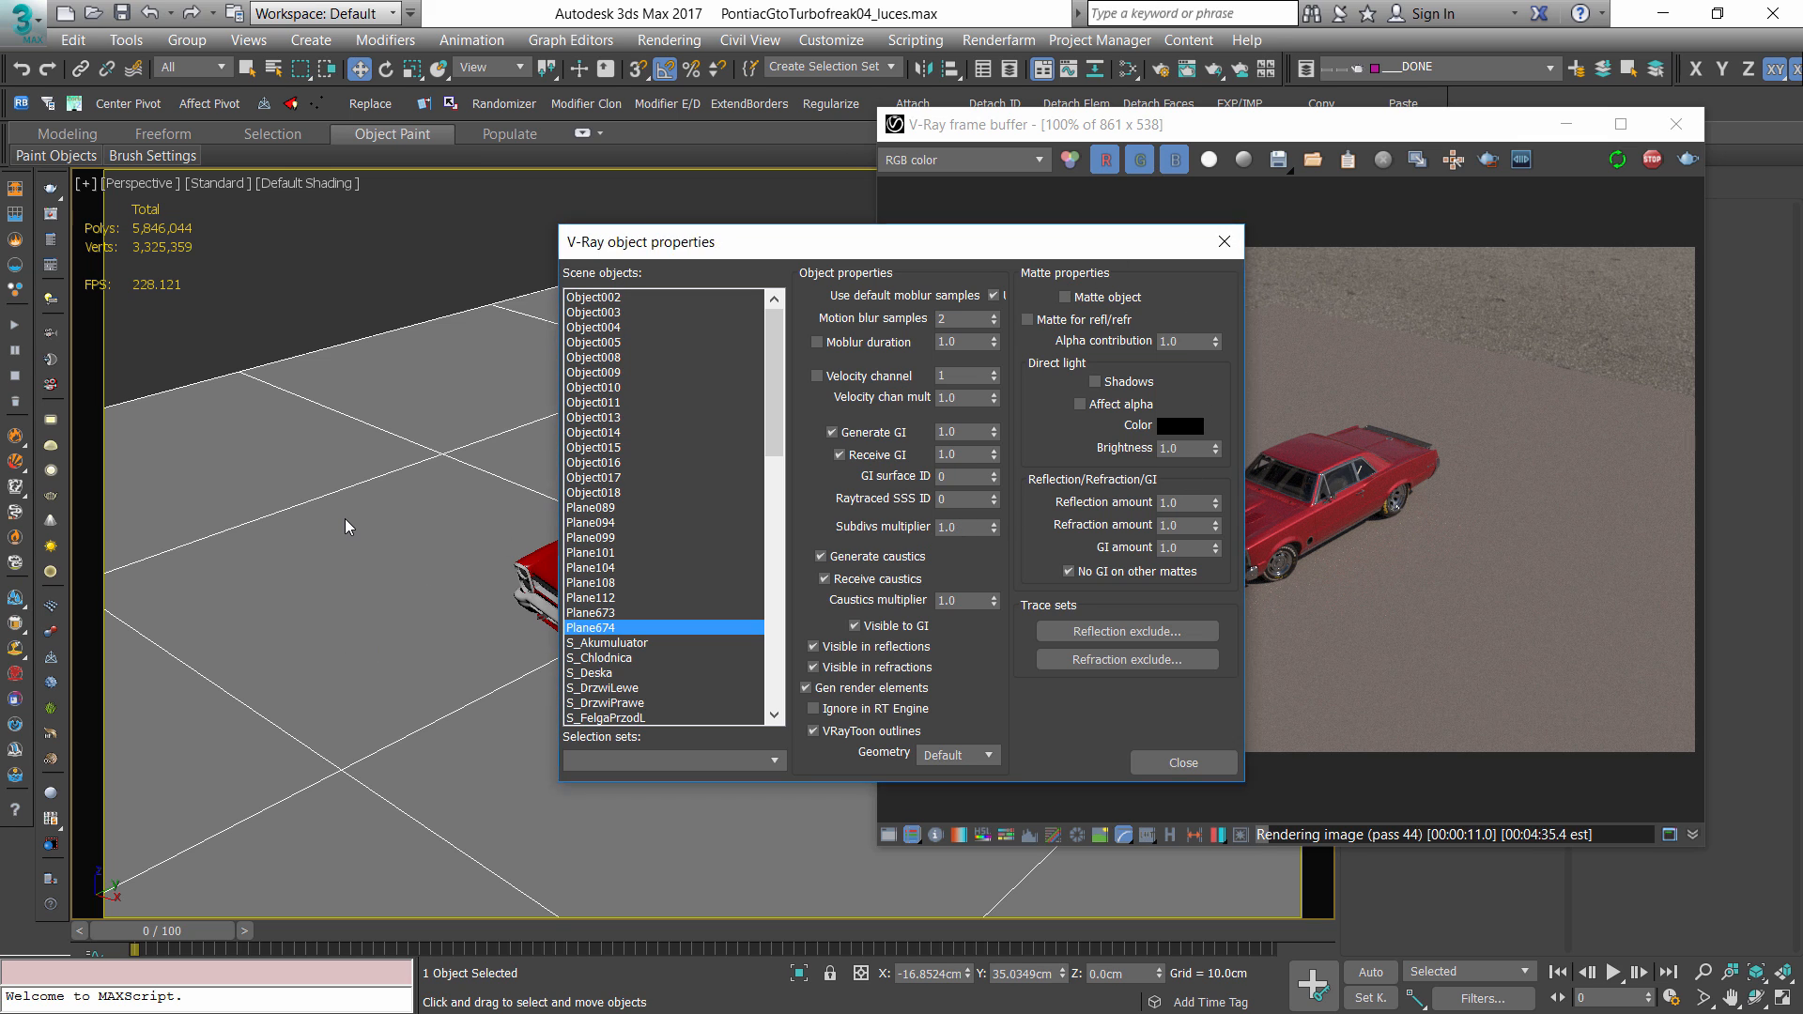
pyautogui.click(1183, 763)
# - Create a VRayMtlWrapper material to view its matte parameters, and delete it without assigning it
pyautogui.press('m')
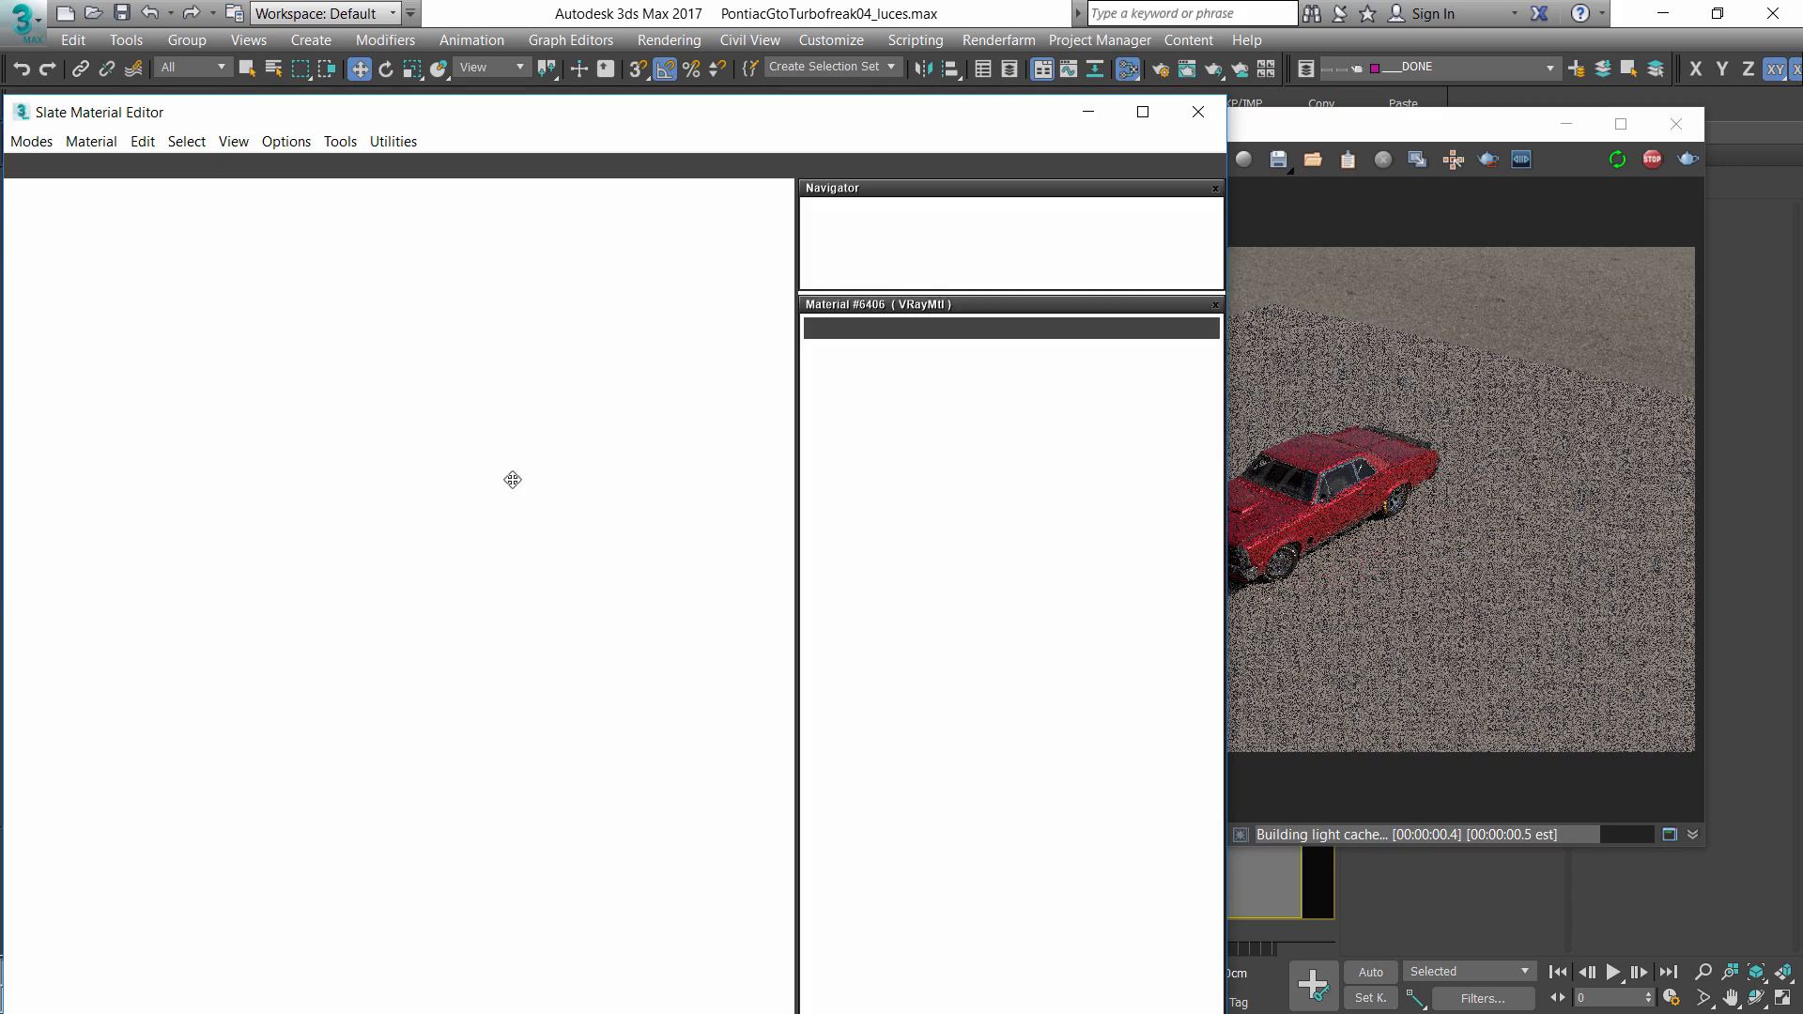
pyautogui.rightClick(527, 544)
pyautogui.moveTo(589, 600)
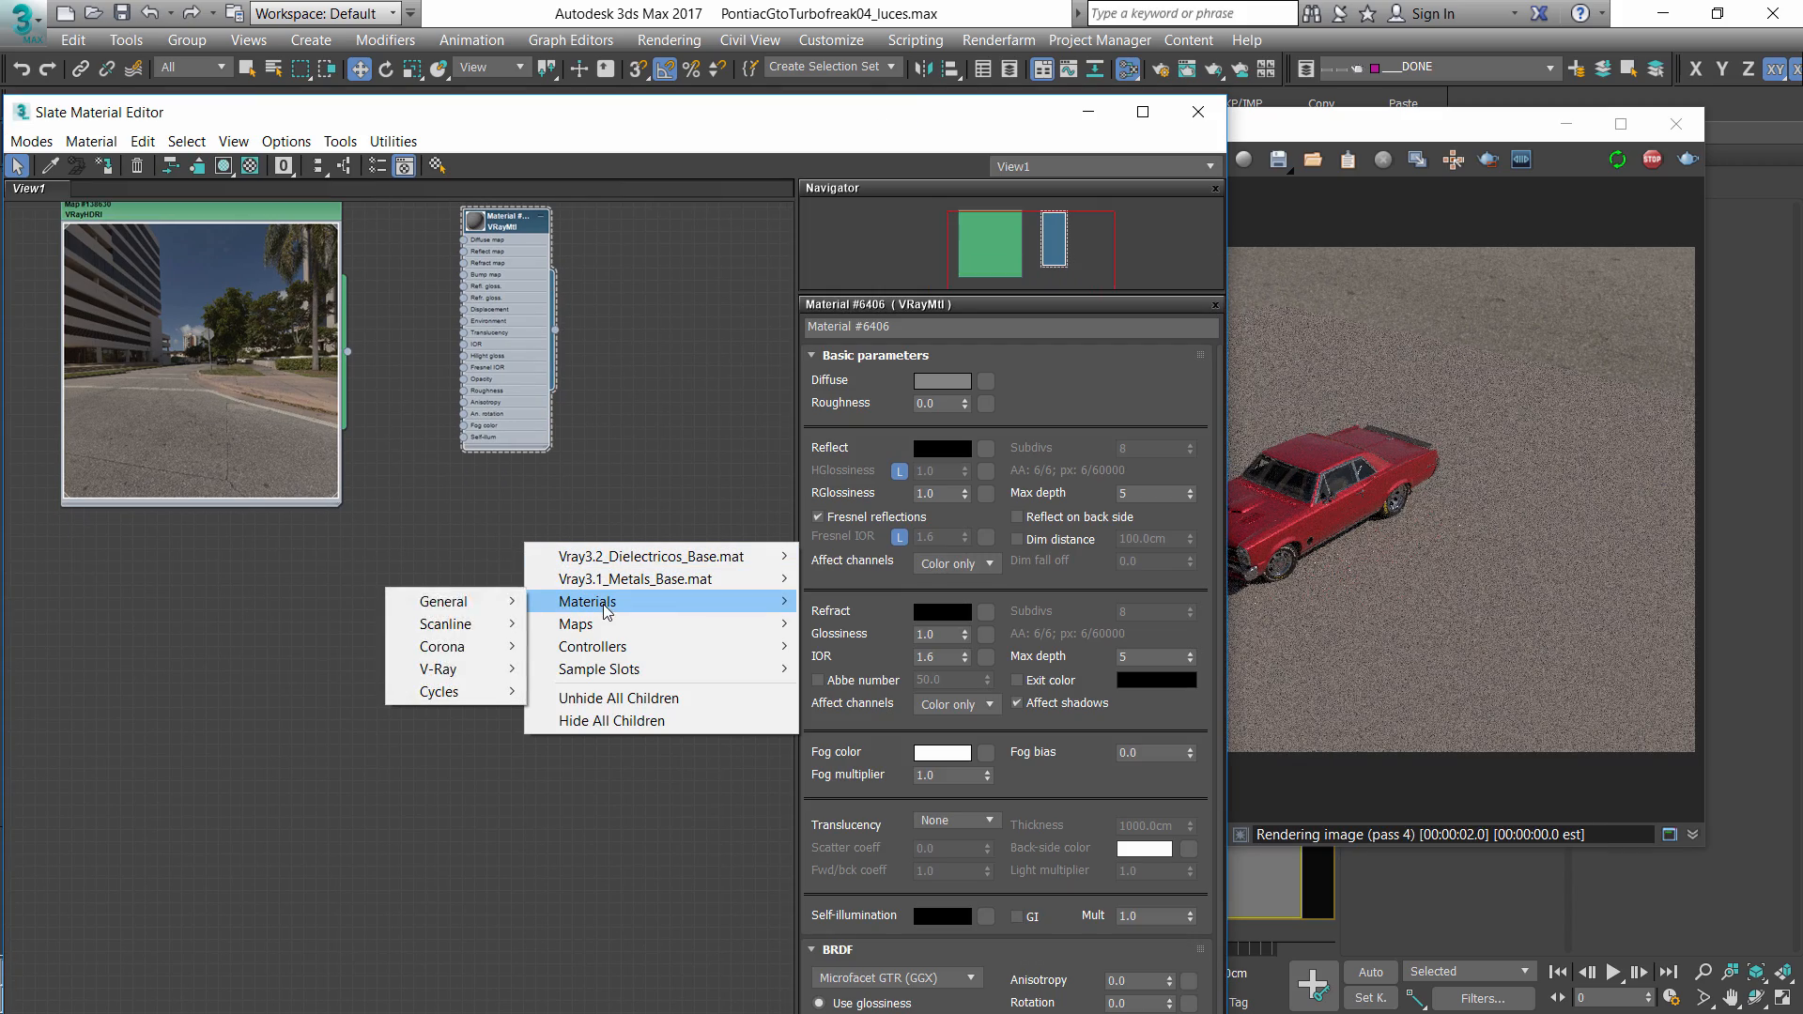
pyautogui.moveTo(438, 669)
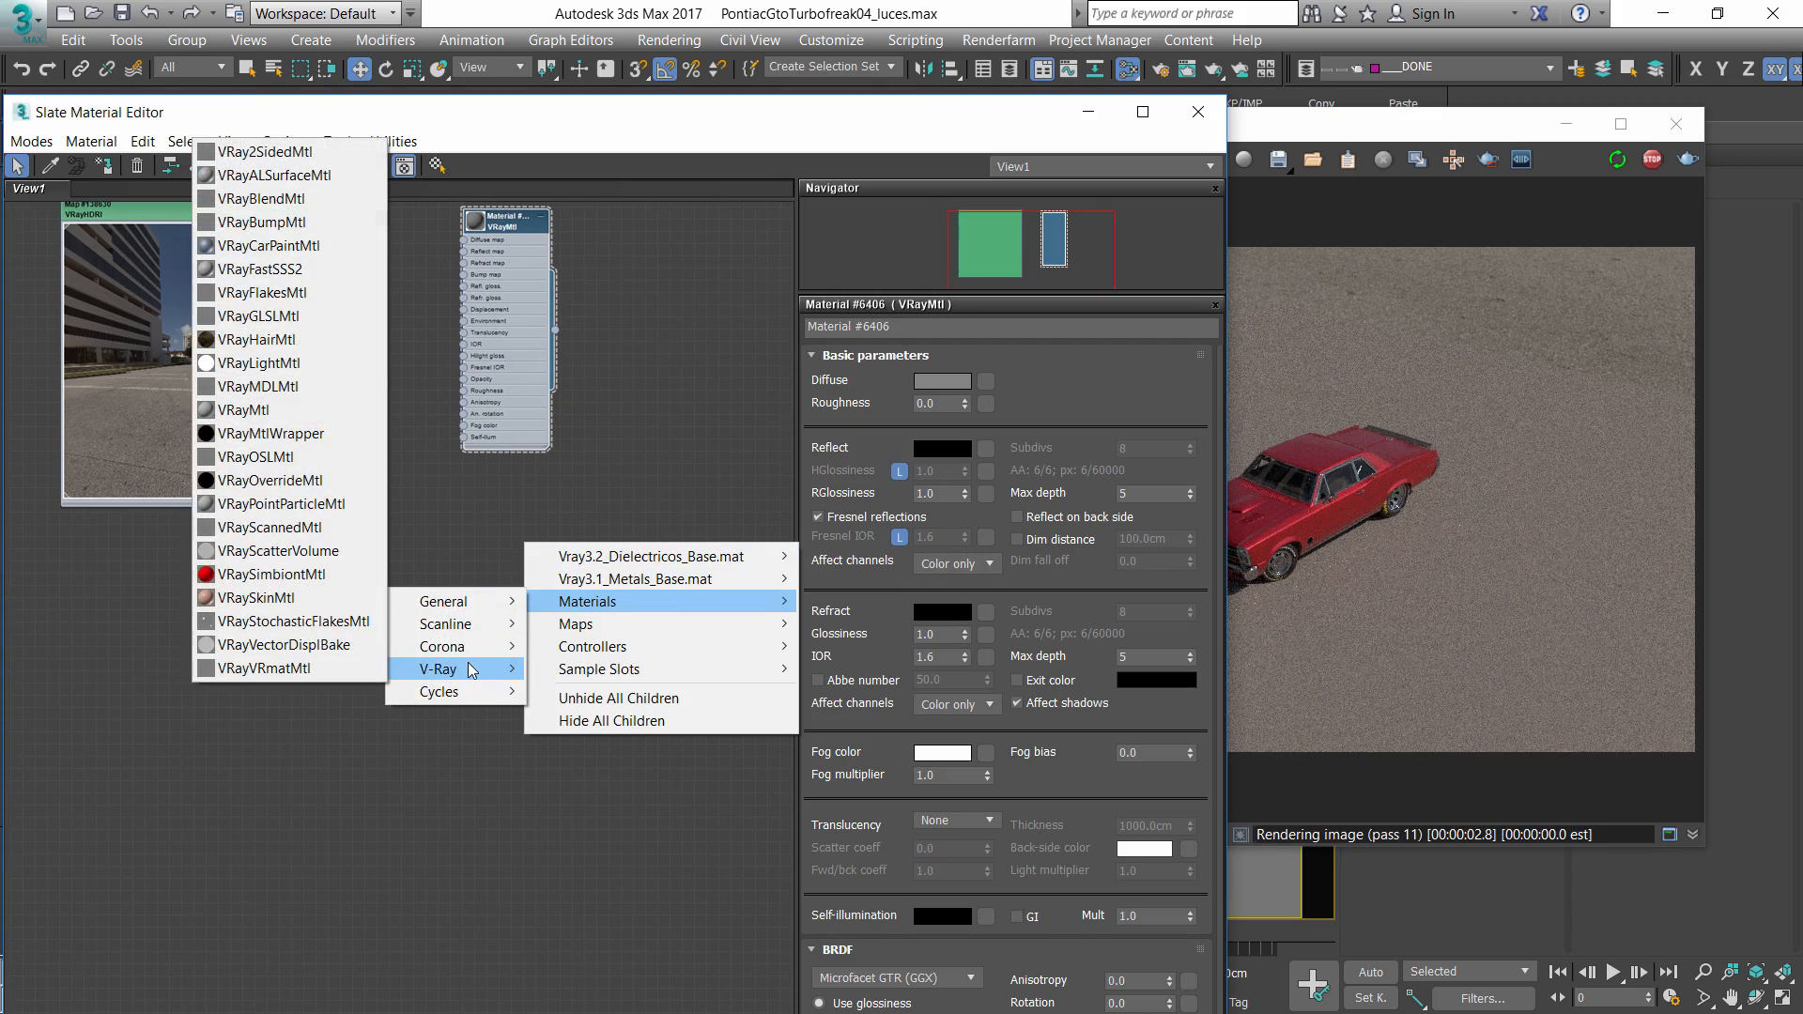
pyautogui.click(272, 435)
pyautogui.doubleClick(522, 537)
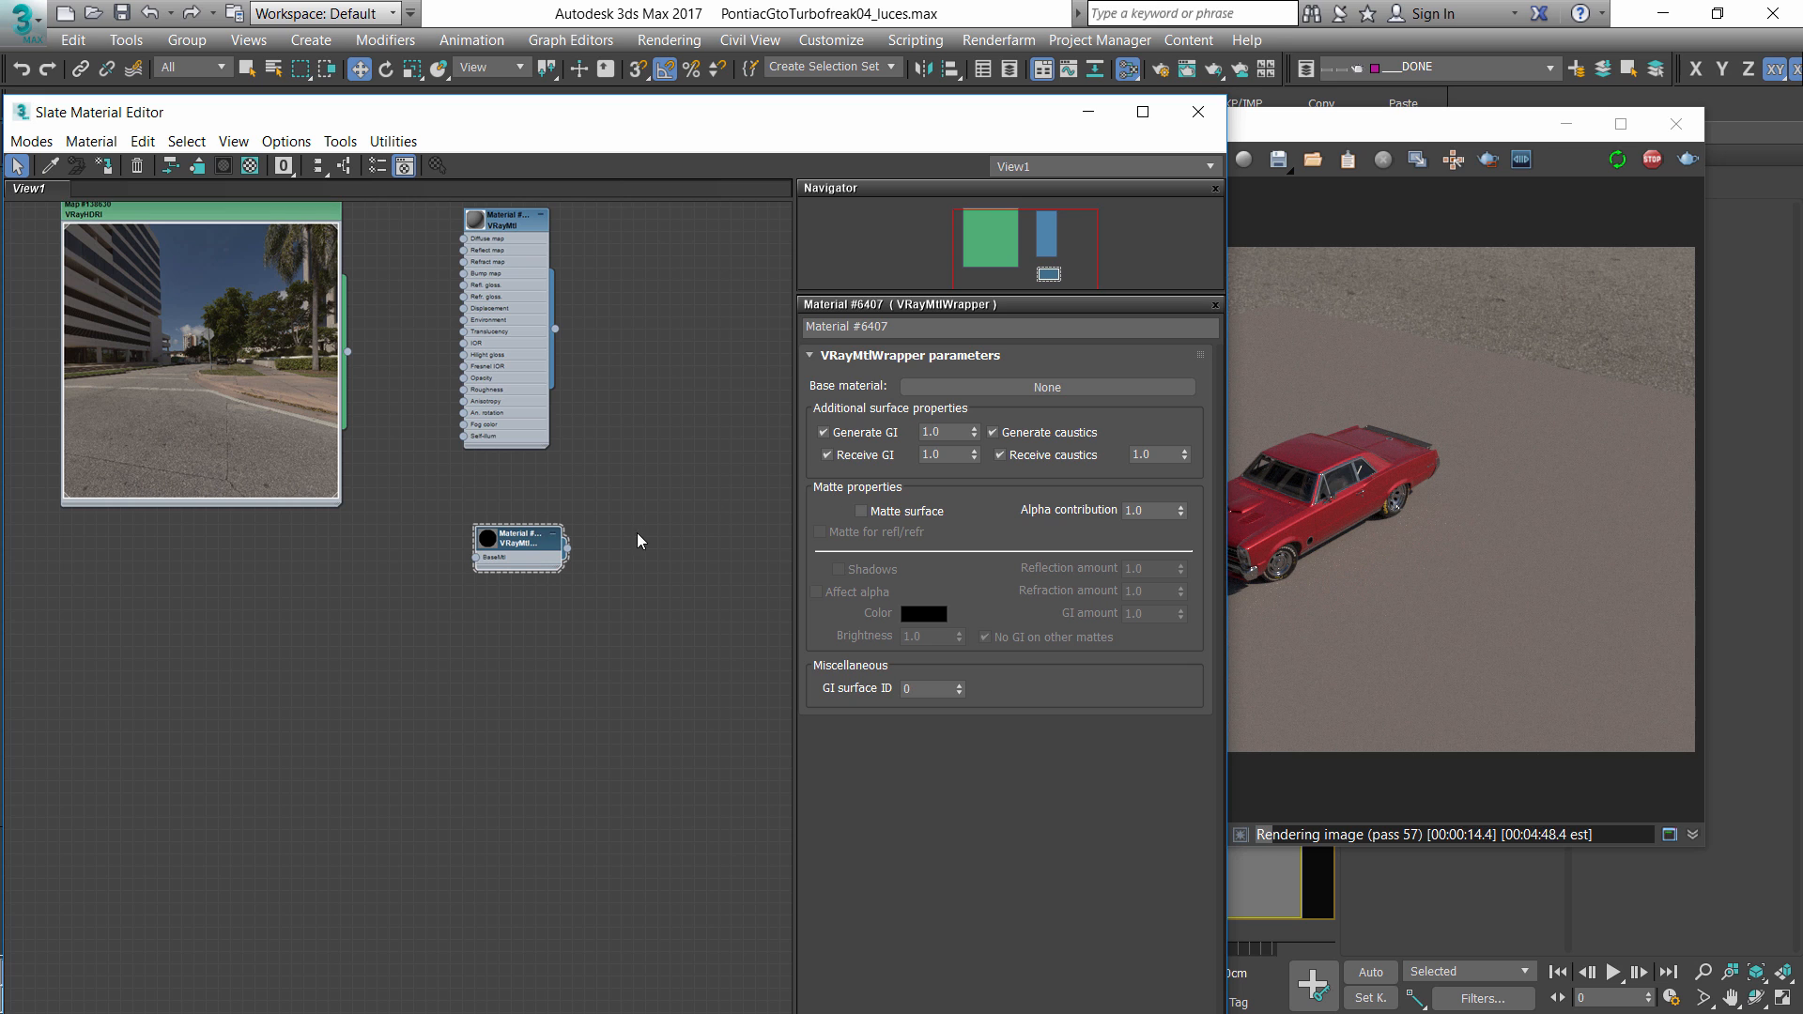
pyautogui.press('Delete')
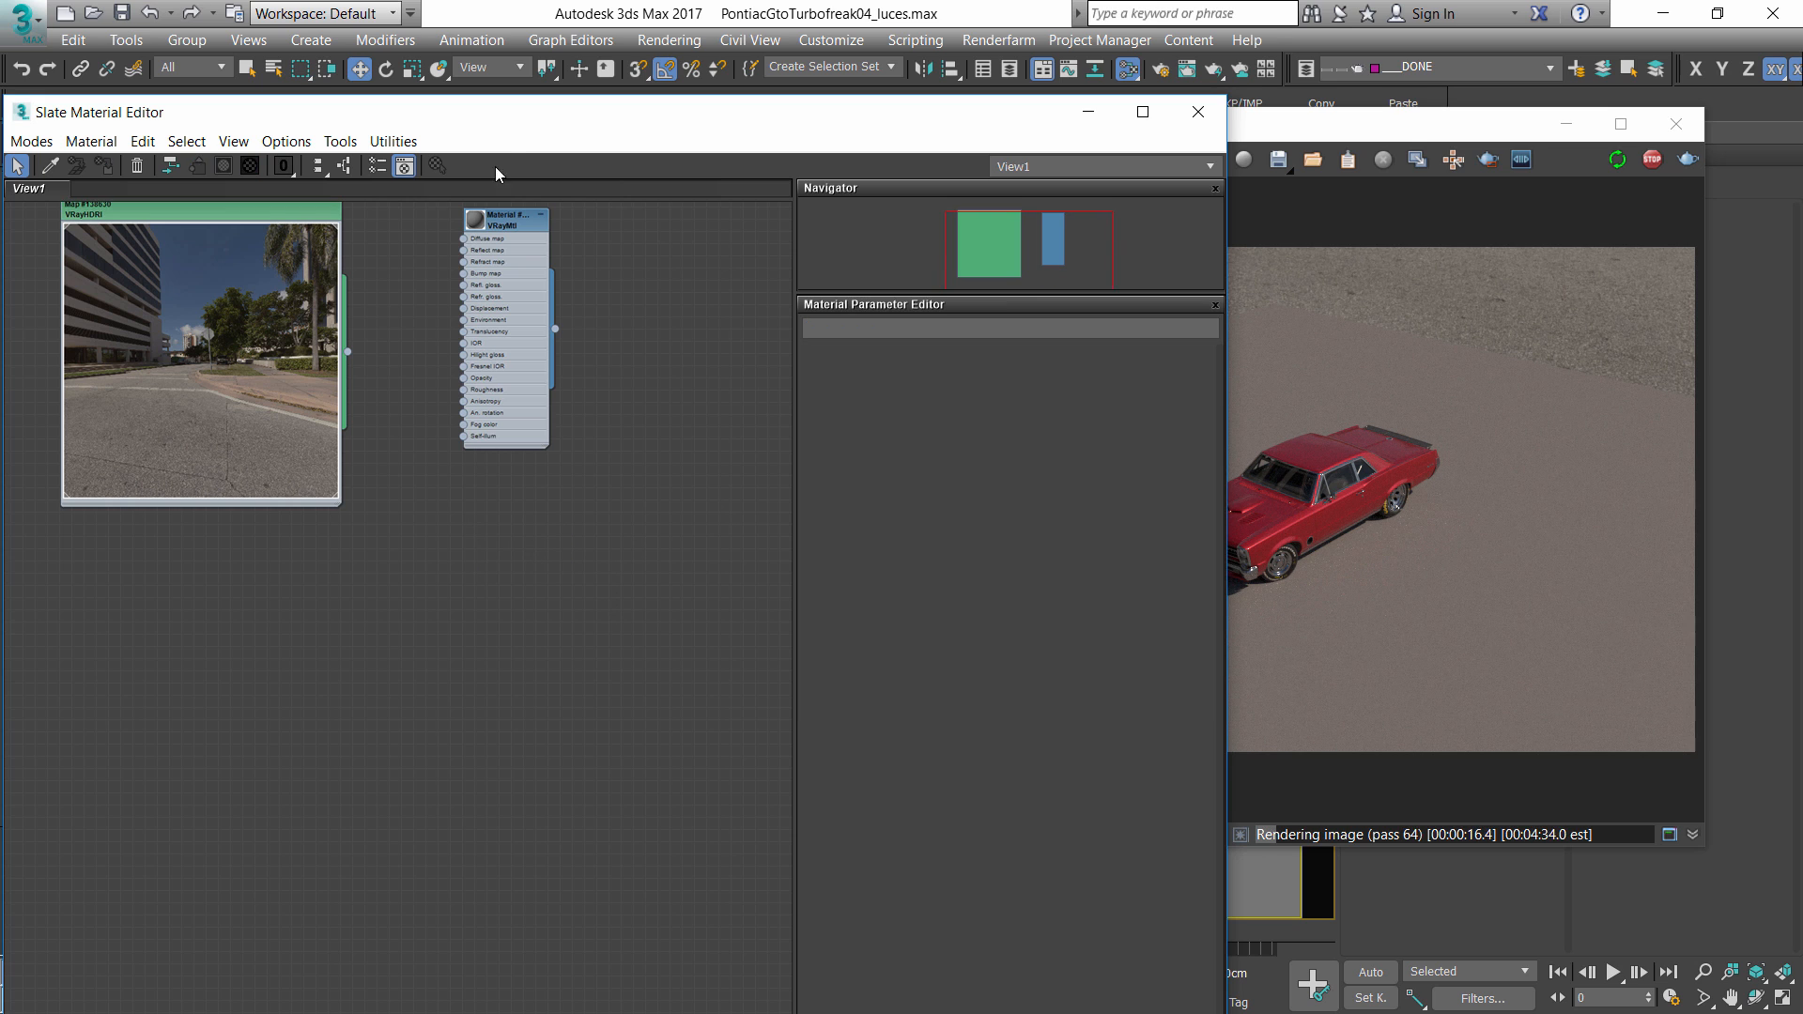
pyautogui.moveTo(756, 127); pyautogui.dragTo(826, 127)
pyautogui.click(1269, 112)
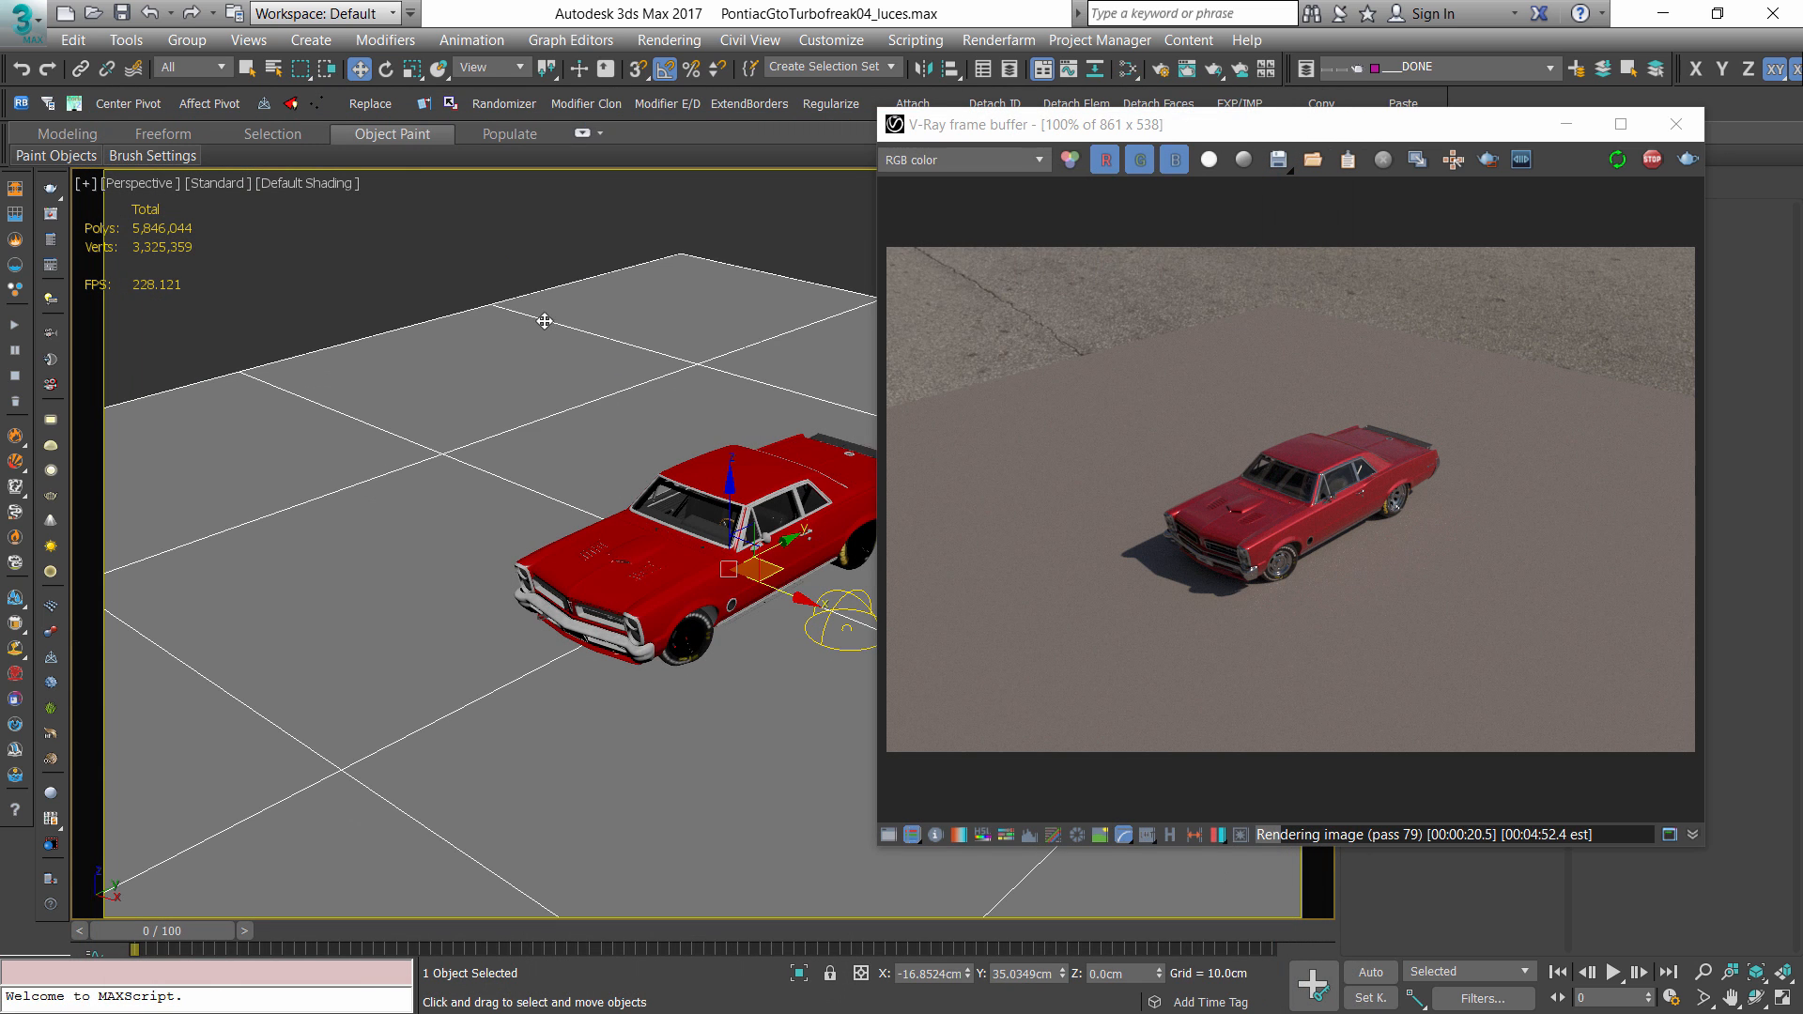
# - Turn the ground plane into a V-Ray matte shadow object and review its matte settings in the V-Ray object properties
pyautogui.click(51, 849)
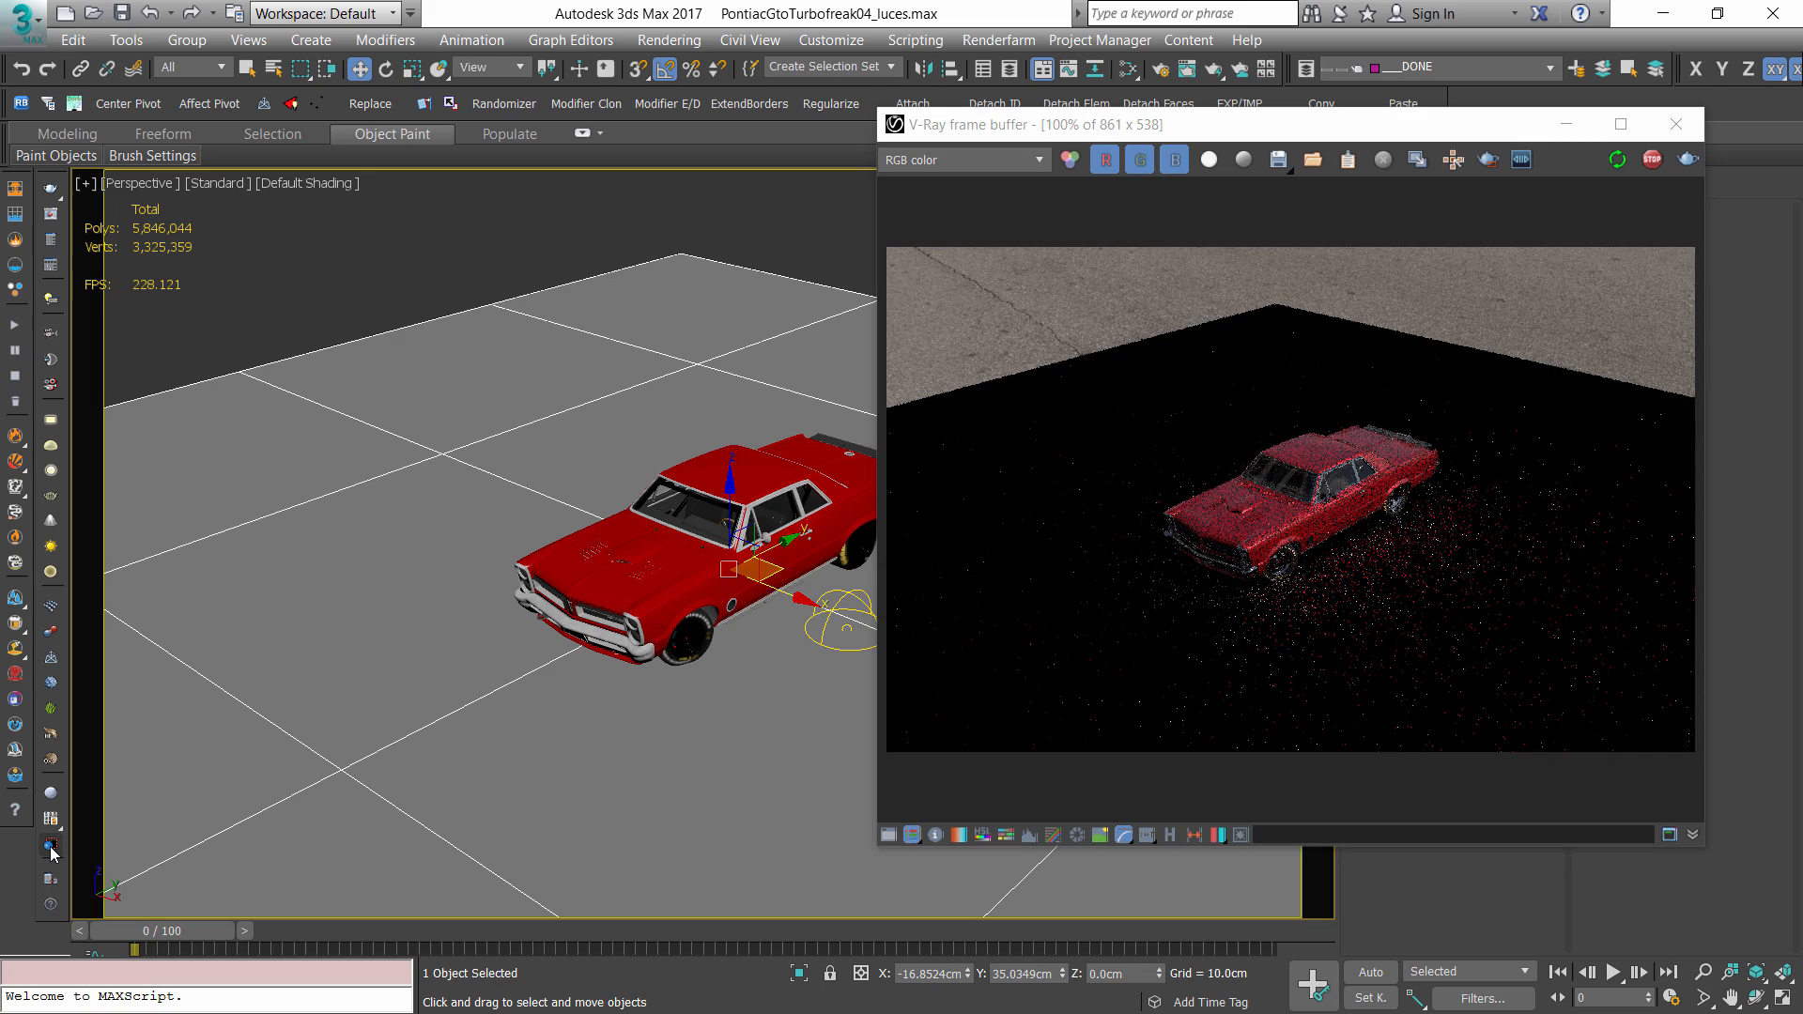
pyautogui.rightClick(435, 472)
pyautogui.click(479, 731)
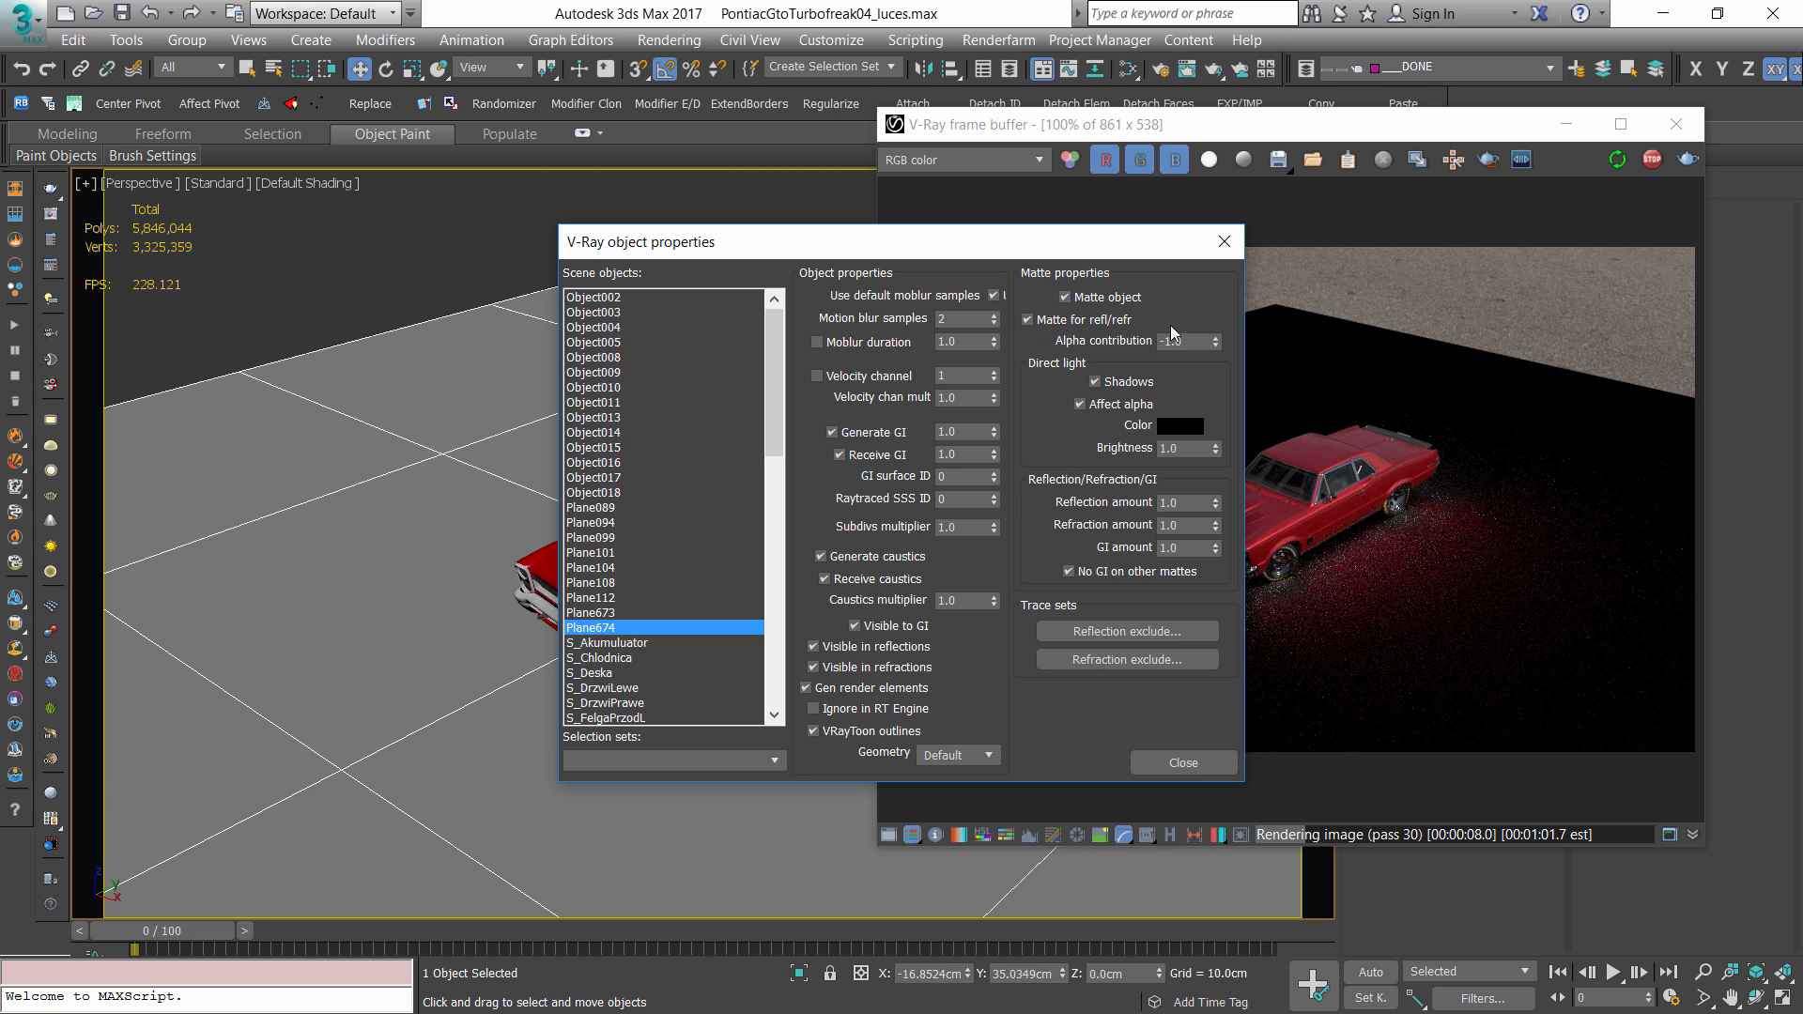
pyautogui.click(1222, 250)
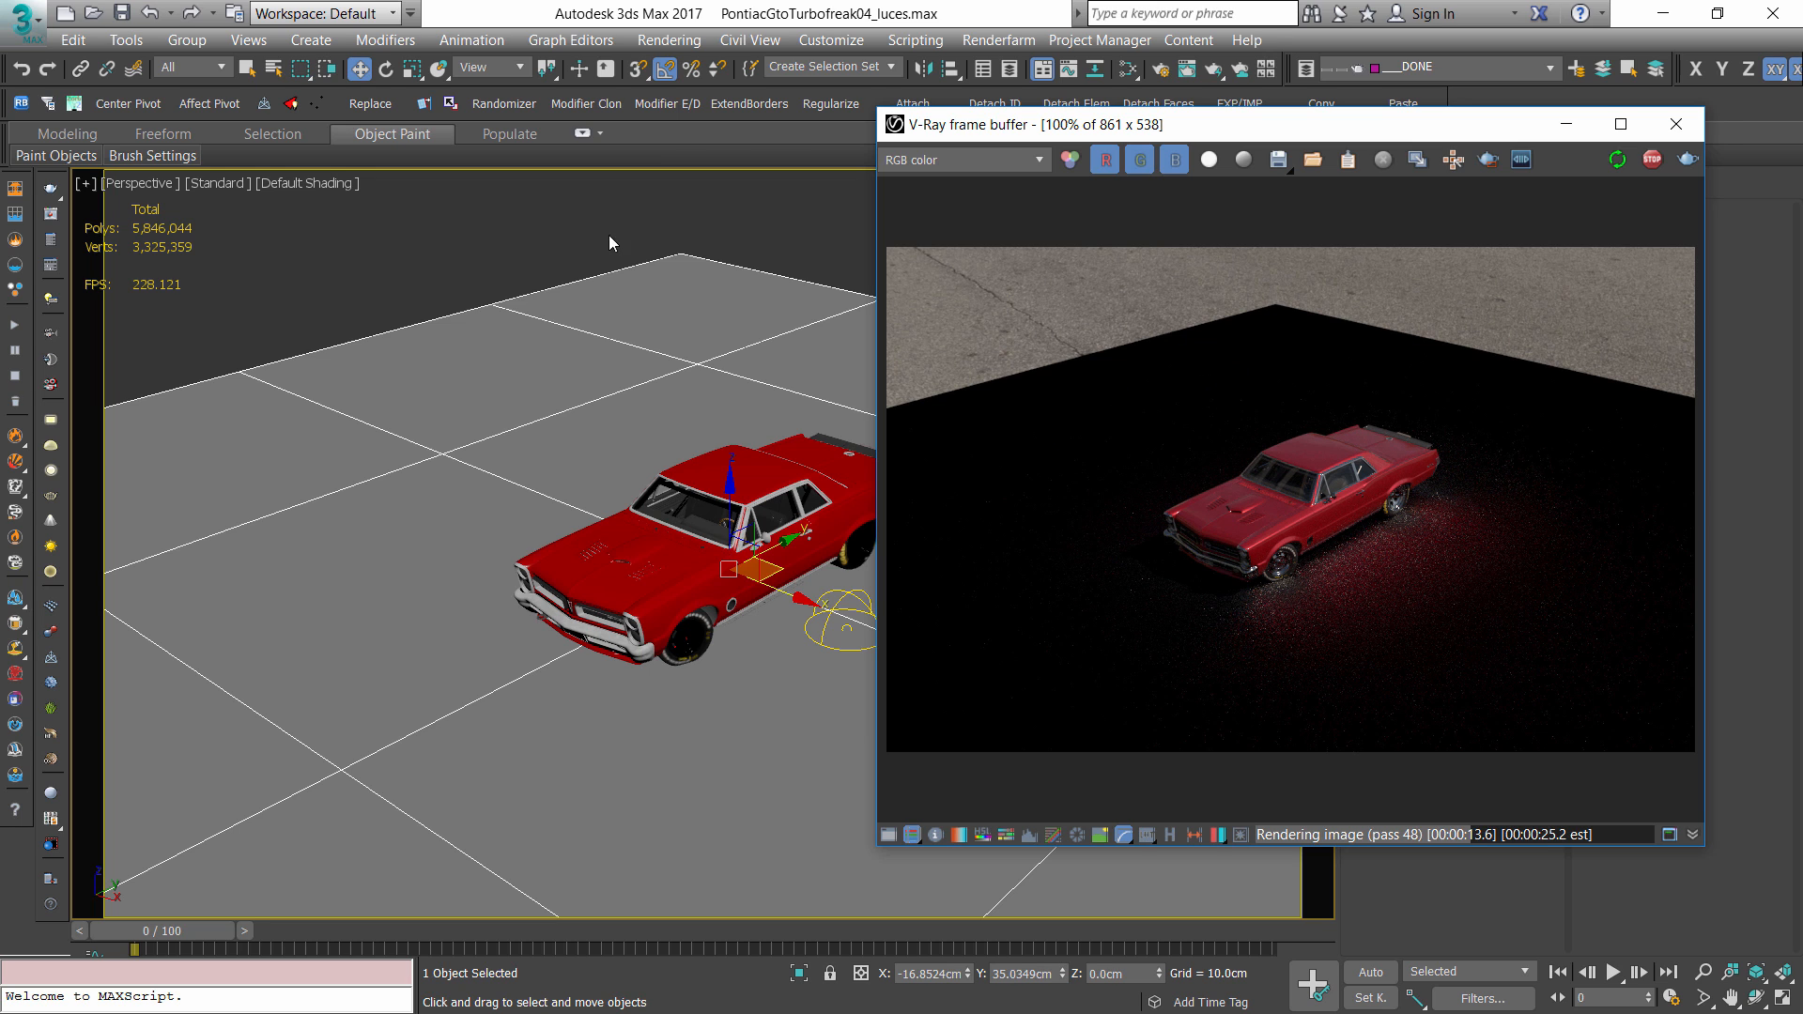
# - Assign the VRayHDRI map from the material editor as the scene's environment map, and close the material editor
pyautogui.click(580, 233)
pyautogui.press('8')
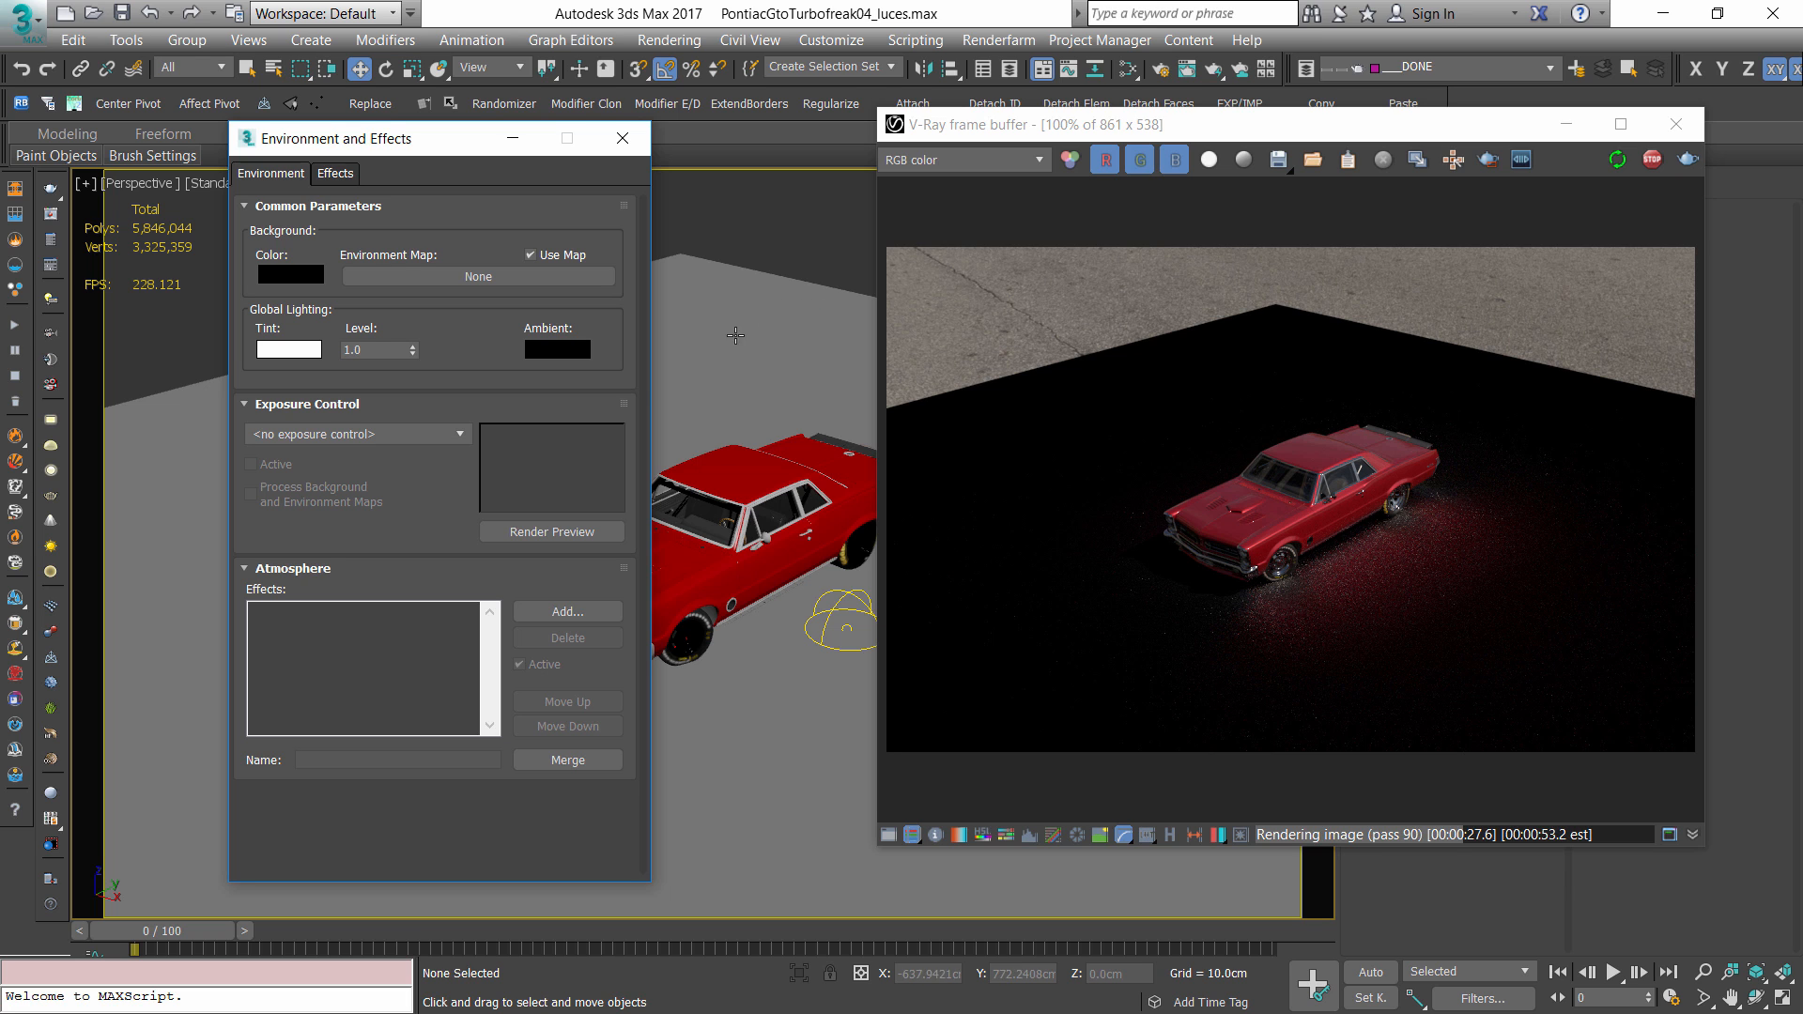
pyautogui.press('m')
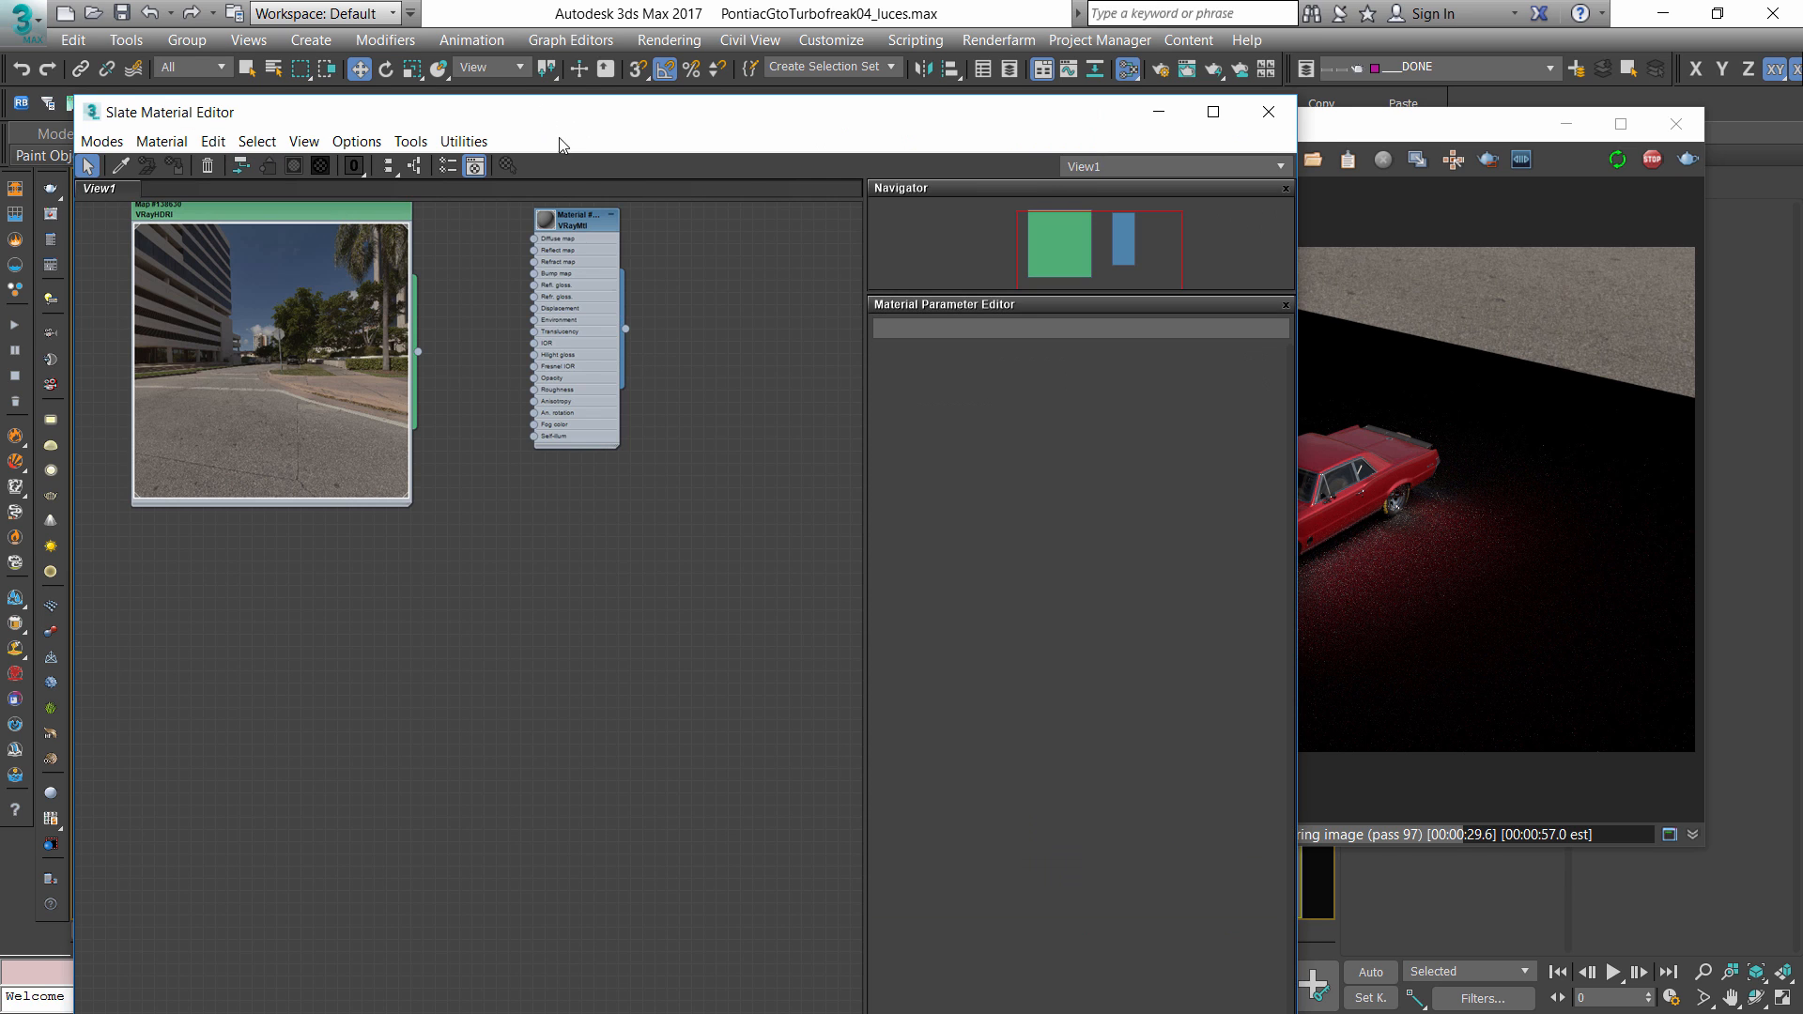
pyautogui.moveTo(544, 120); pyautogui.dragTo(609, 536)
pyautogui.moveTo(338, 650); pyautogui.dragTo(338, 695)
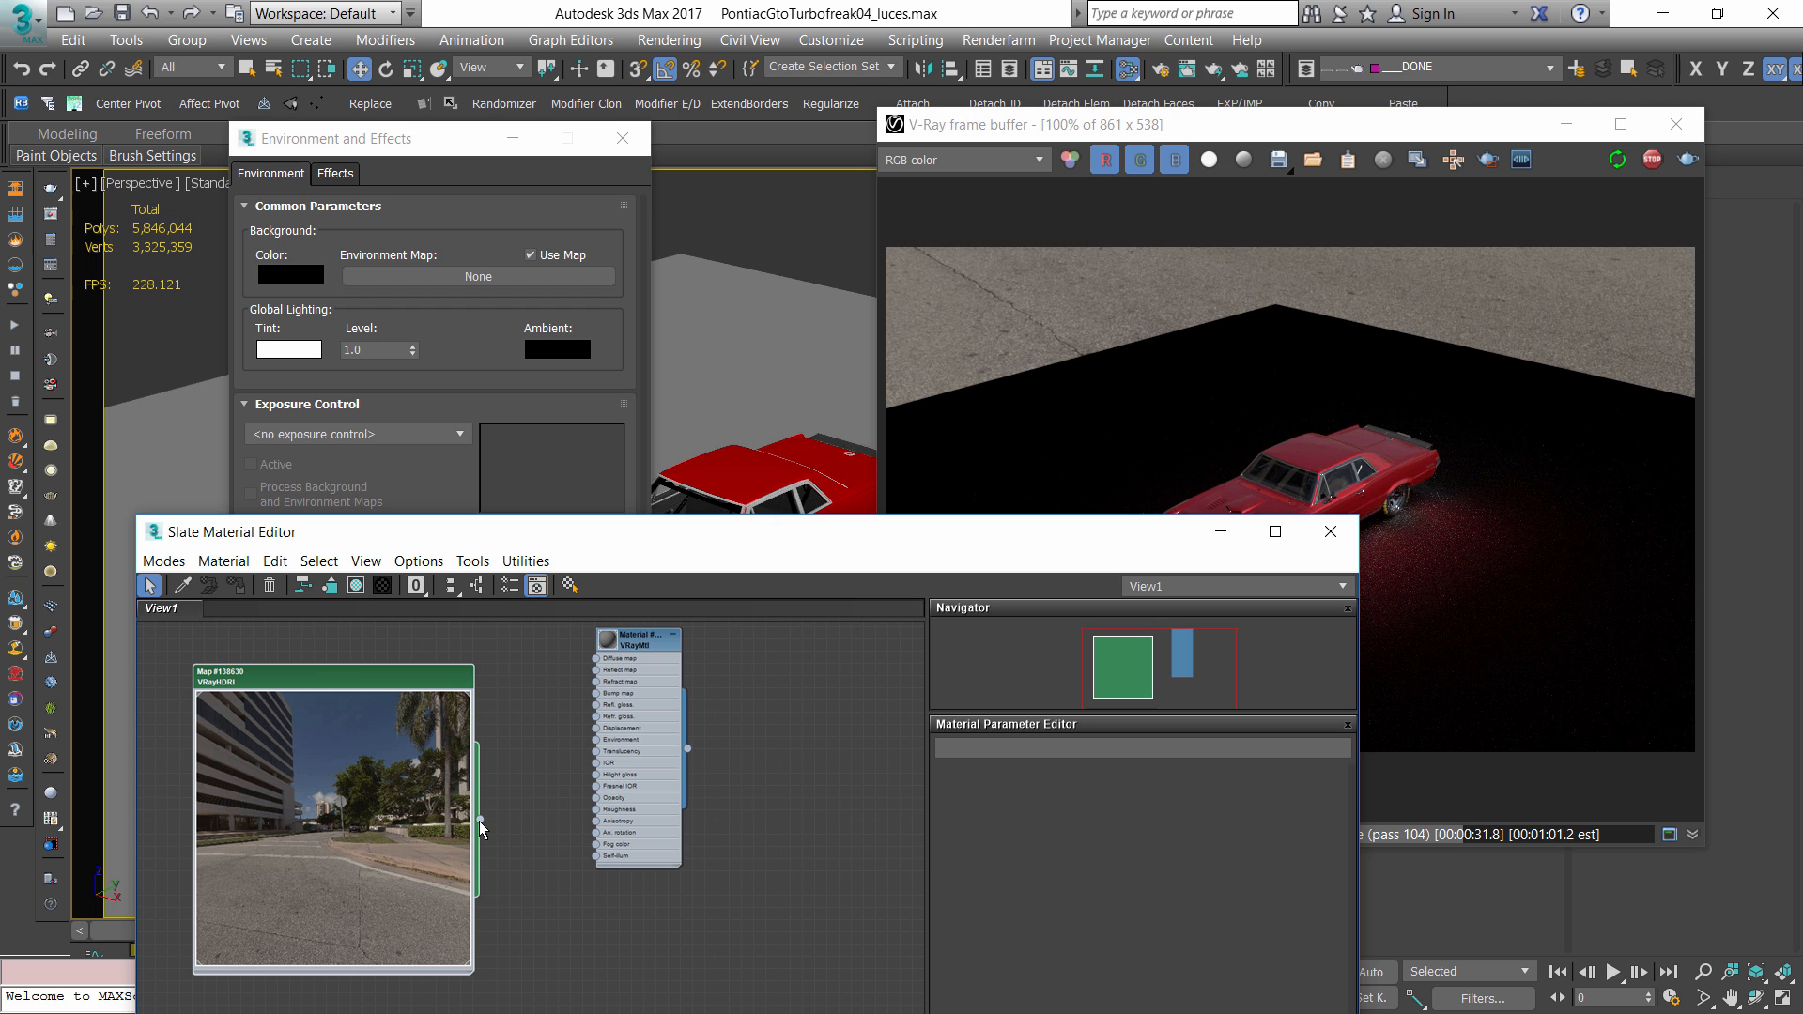
pyautogui.moveTo(483, 821); pyautogui.dragTo(456, 280)
pyautogui.click(417, 579)
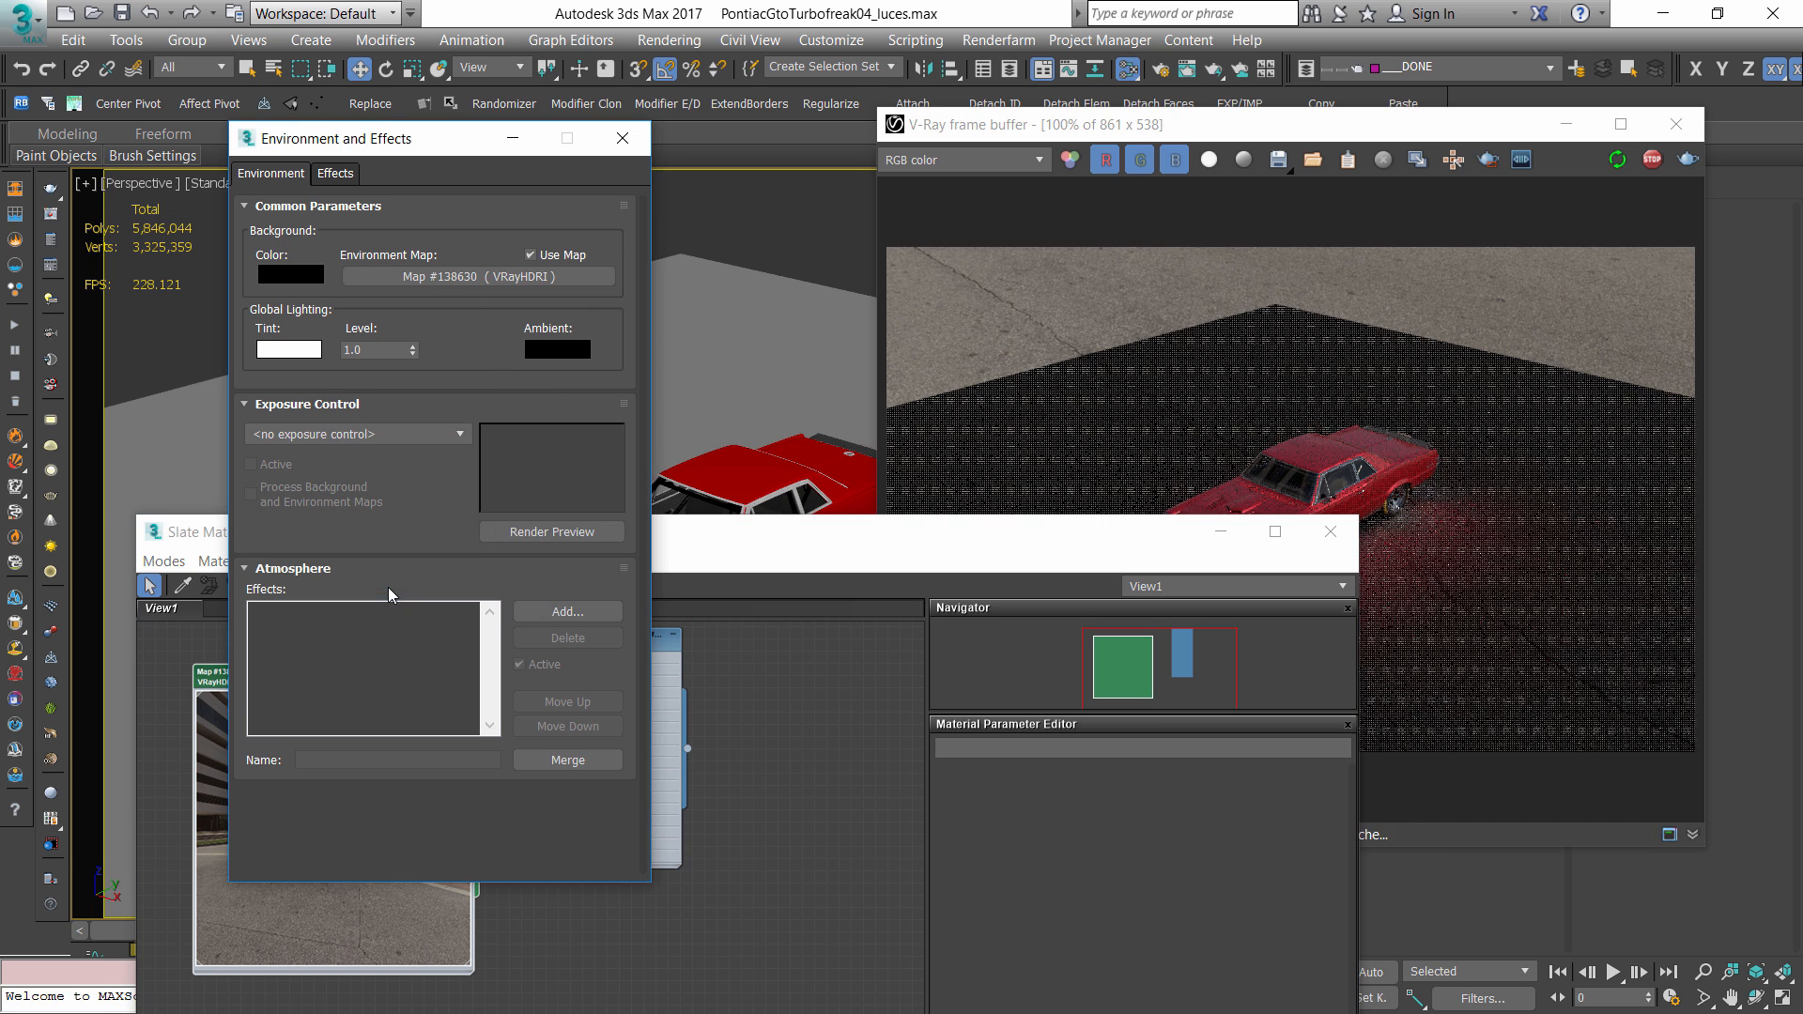
pyautogui.click(1147, 398)
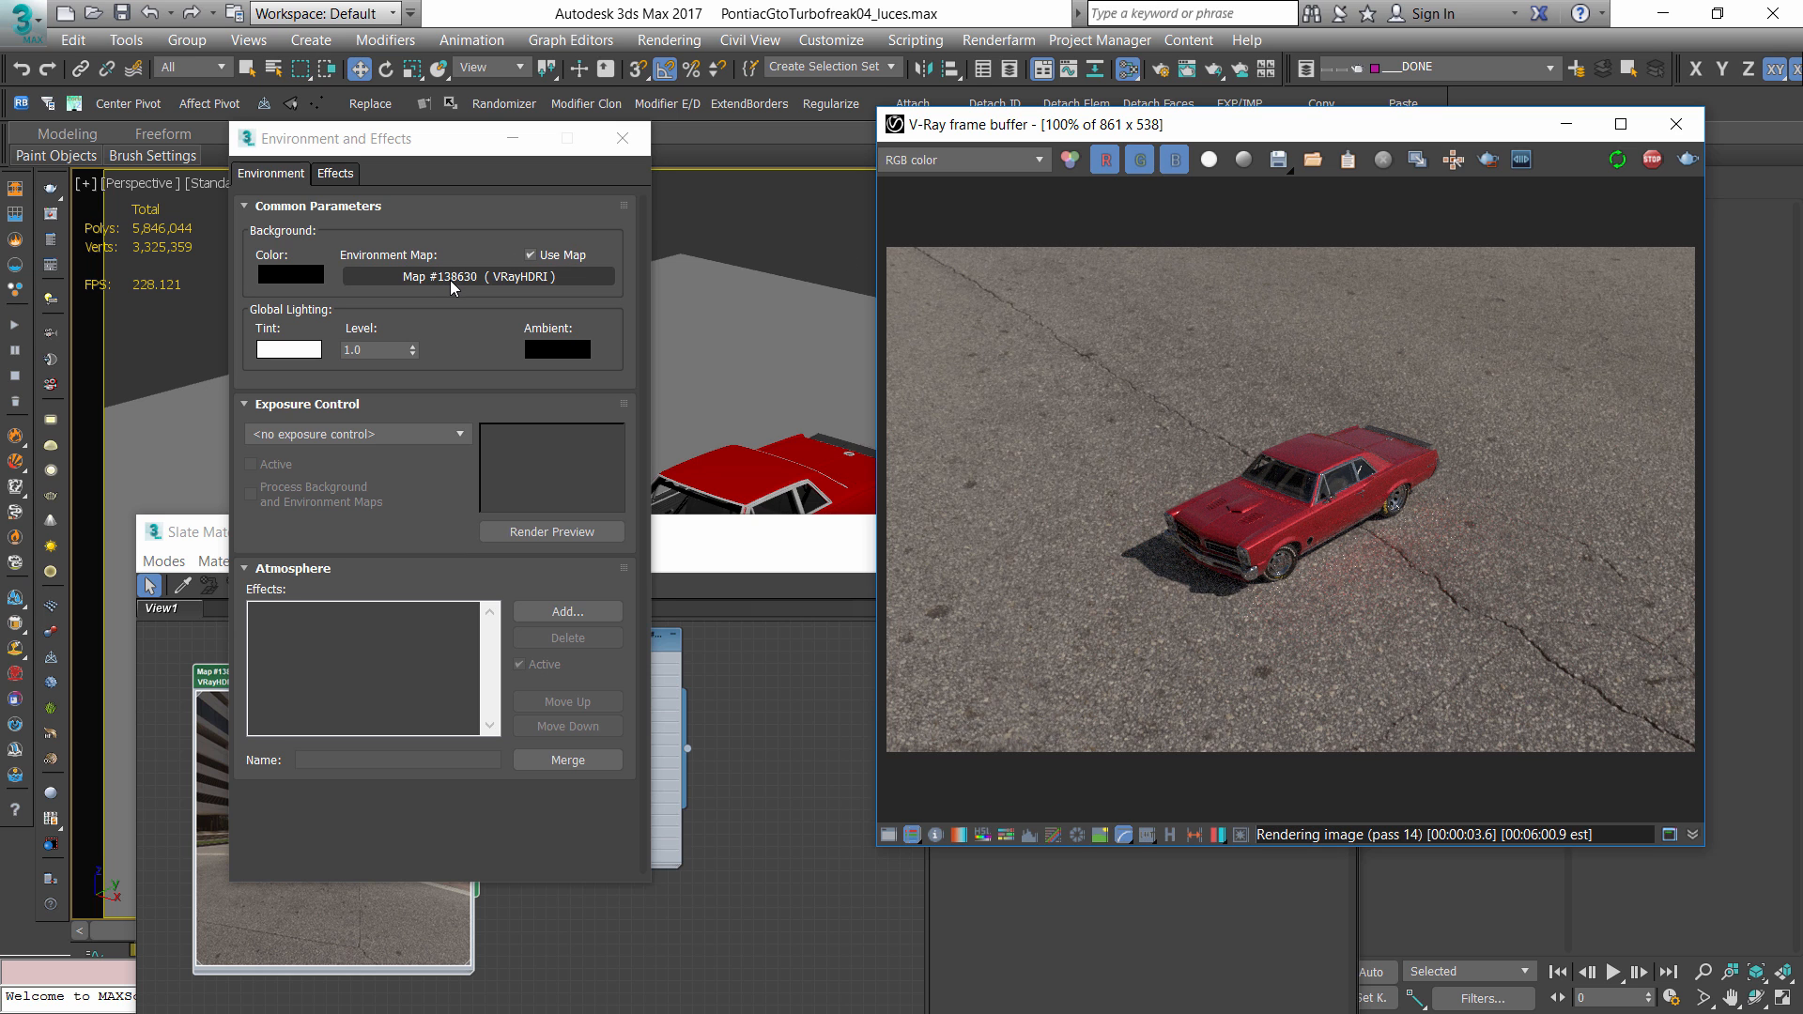
pyautogui.click(770, 965)
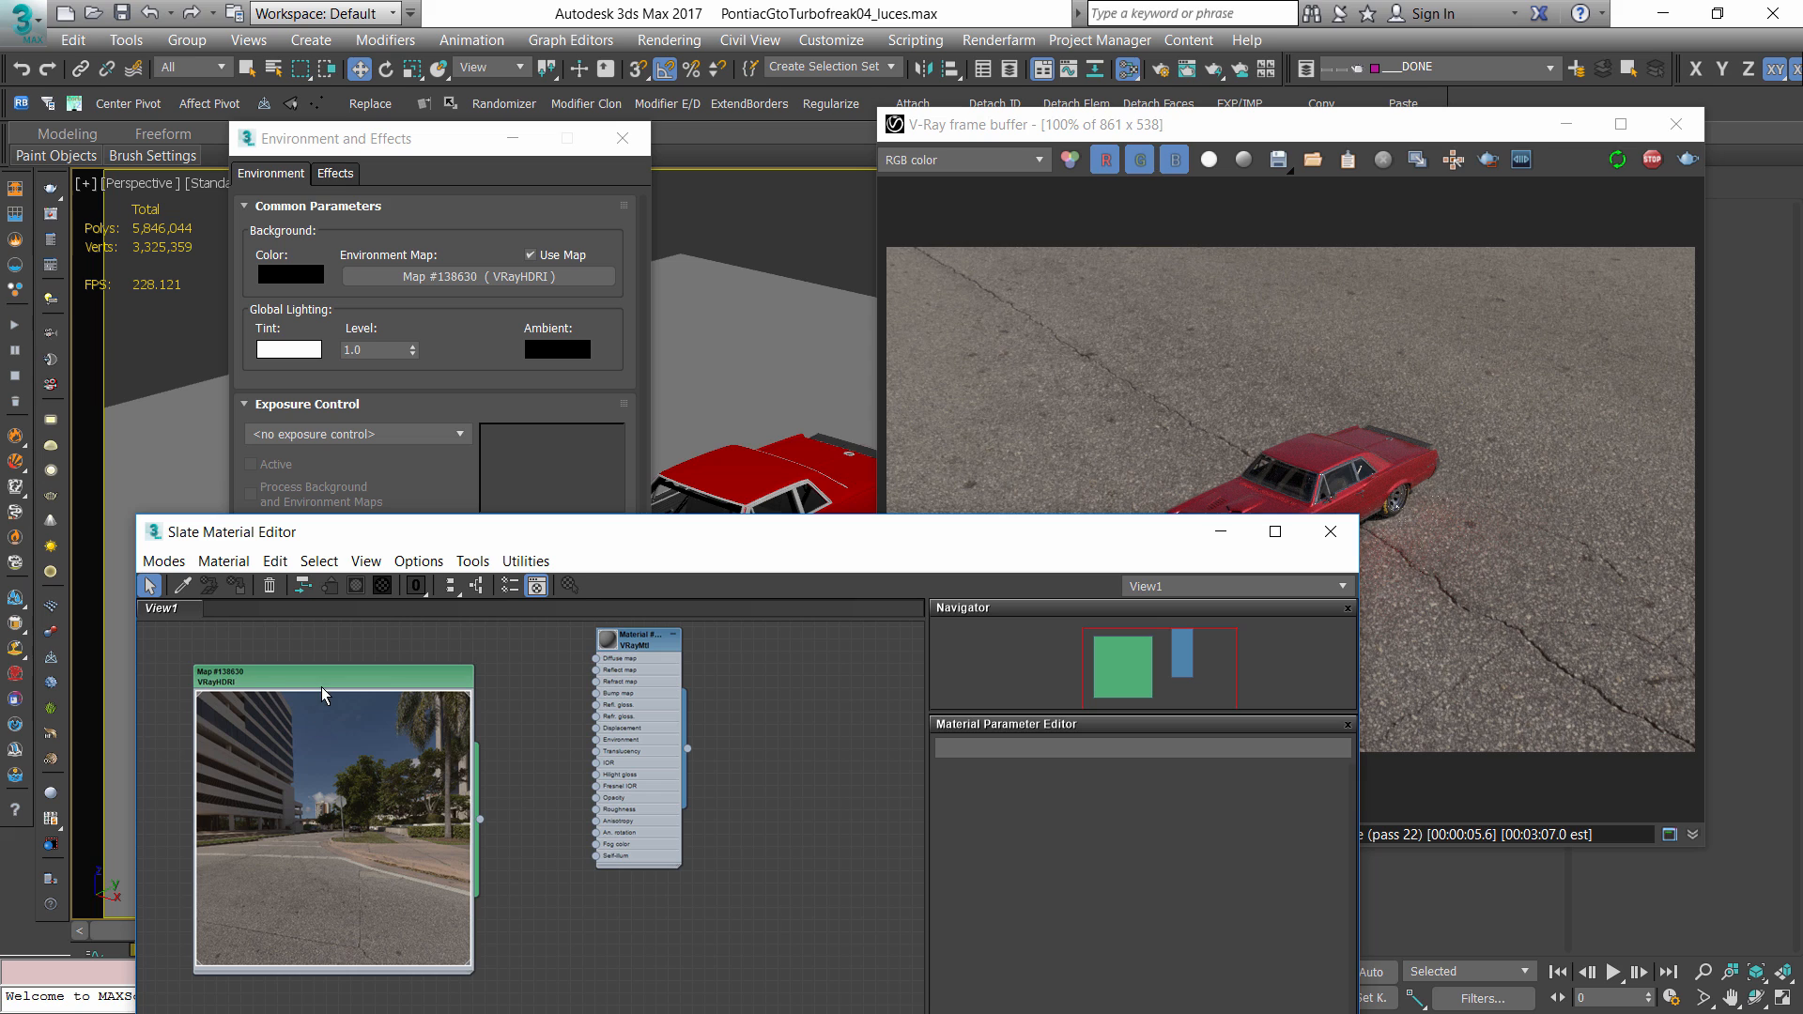
pyautogui.moveTo(321, 688); pyautogui.dragTo(339, 660)
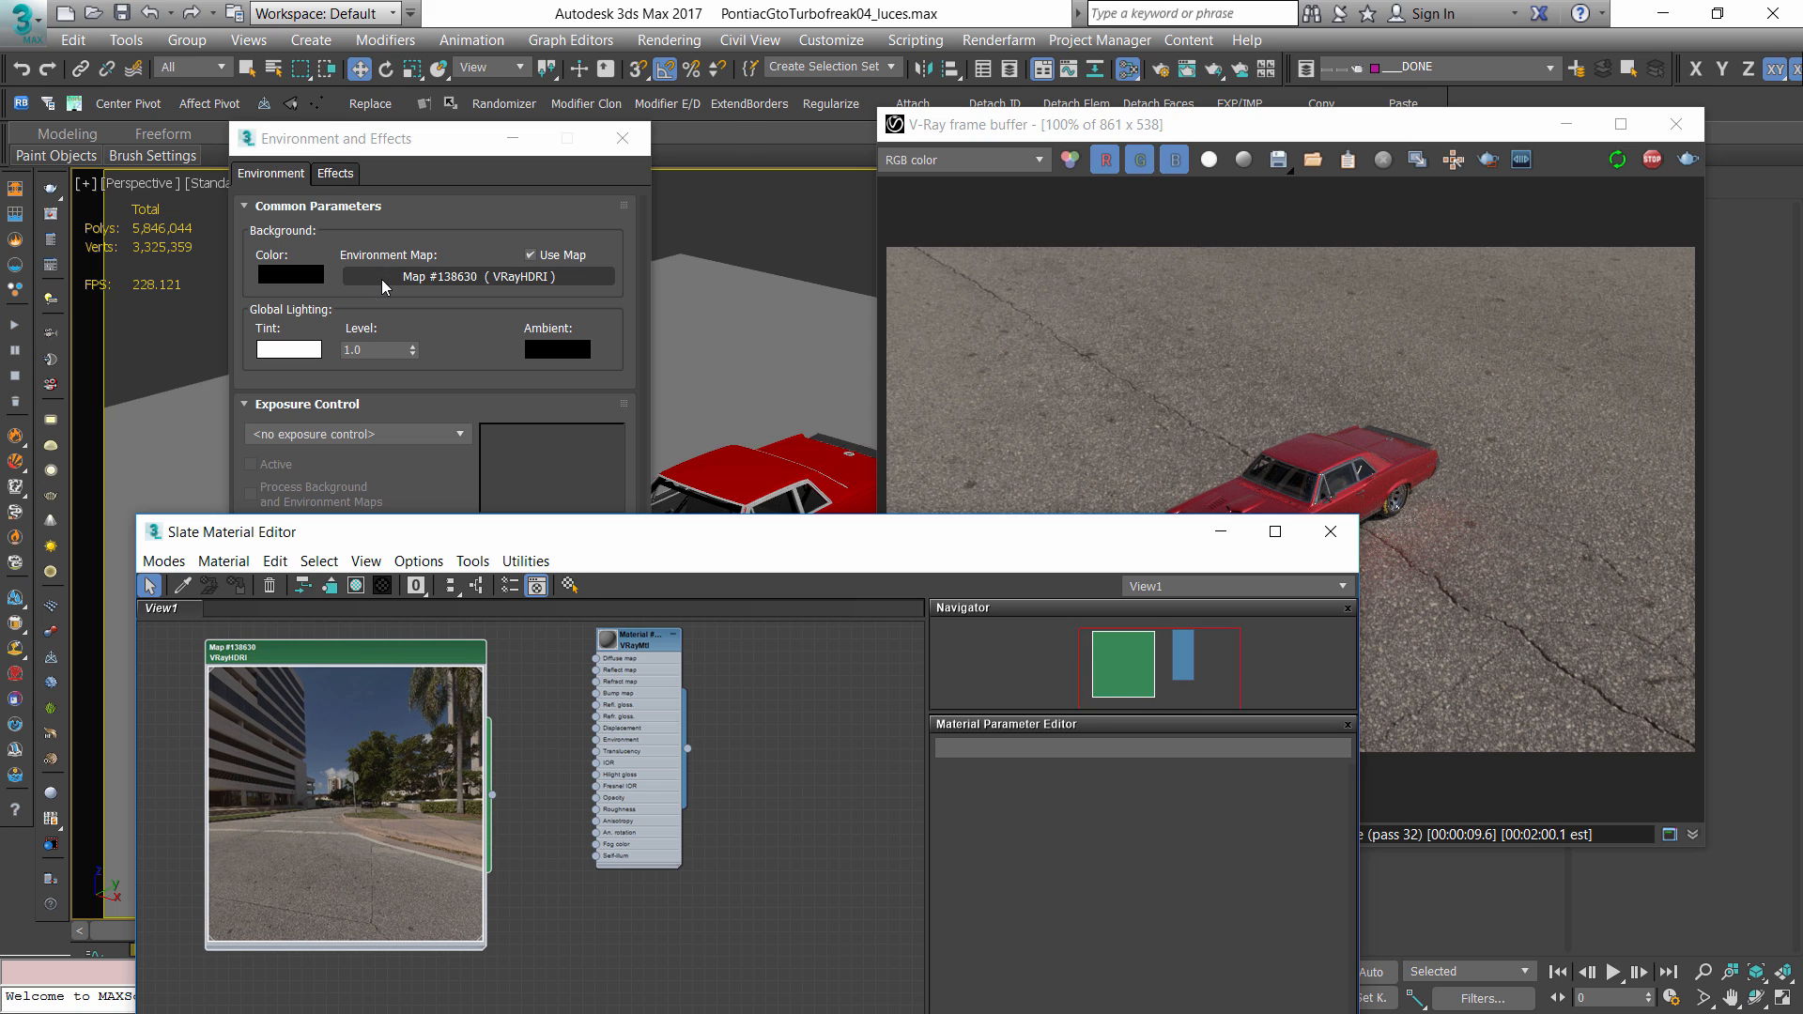
pyautogui.moveTo(392, 676)
pyautogui.mouseDown()
pyautogui.moveTo(455, 691)
pyautogui.moveTo(417, 688)
pyautogui.mouseUp()
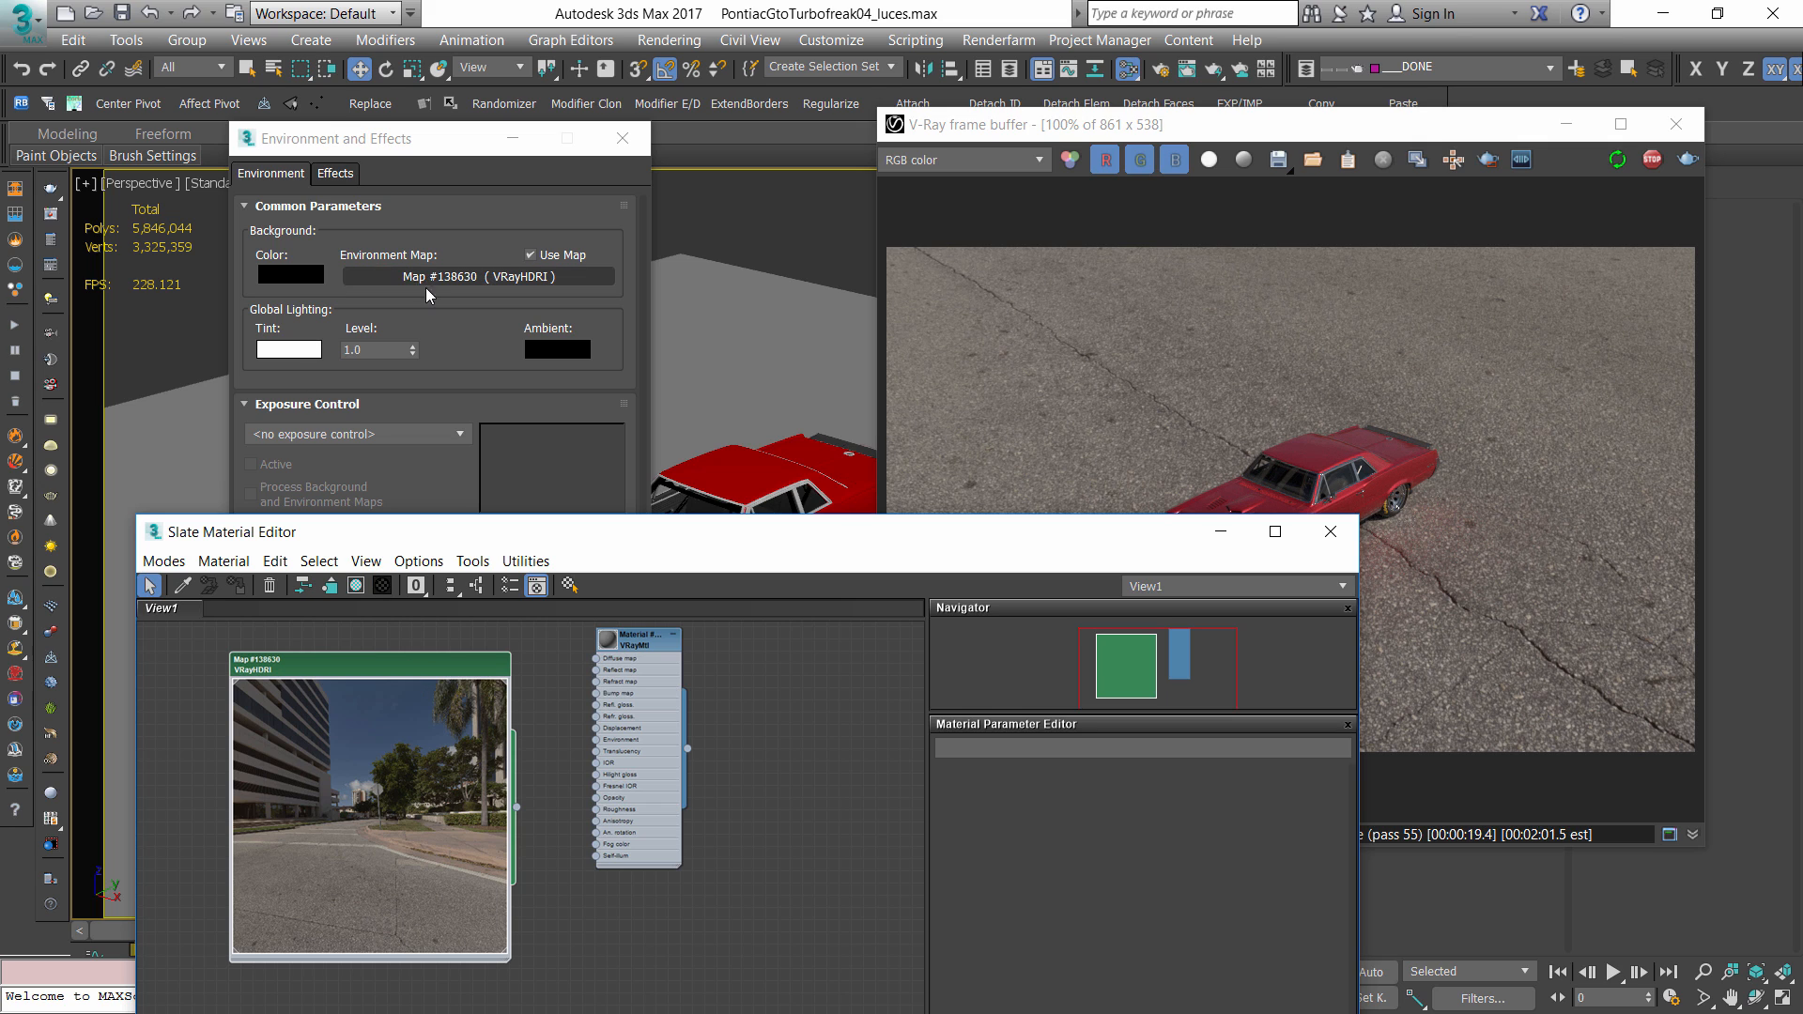
pyautogui.click(1330, 532)
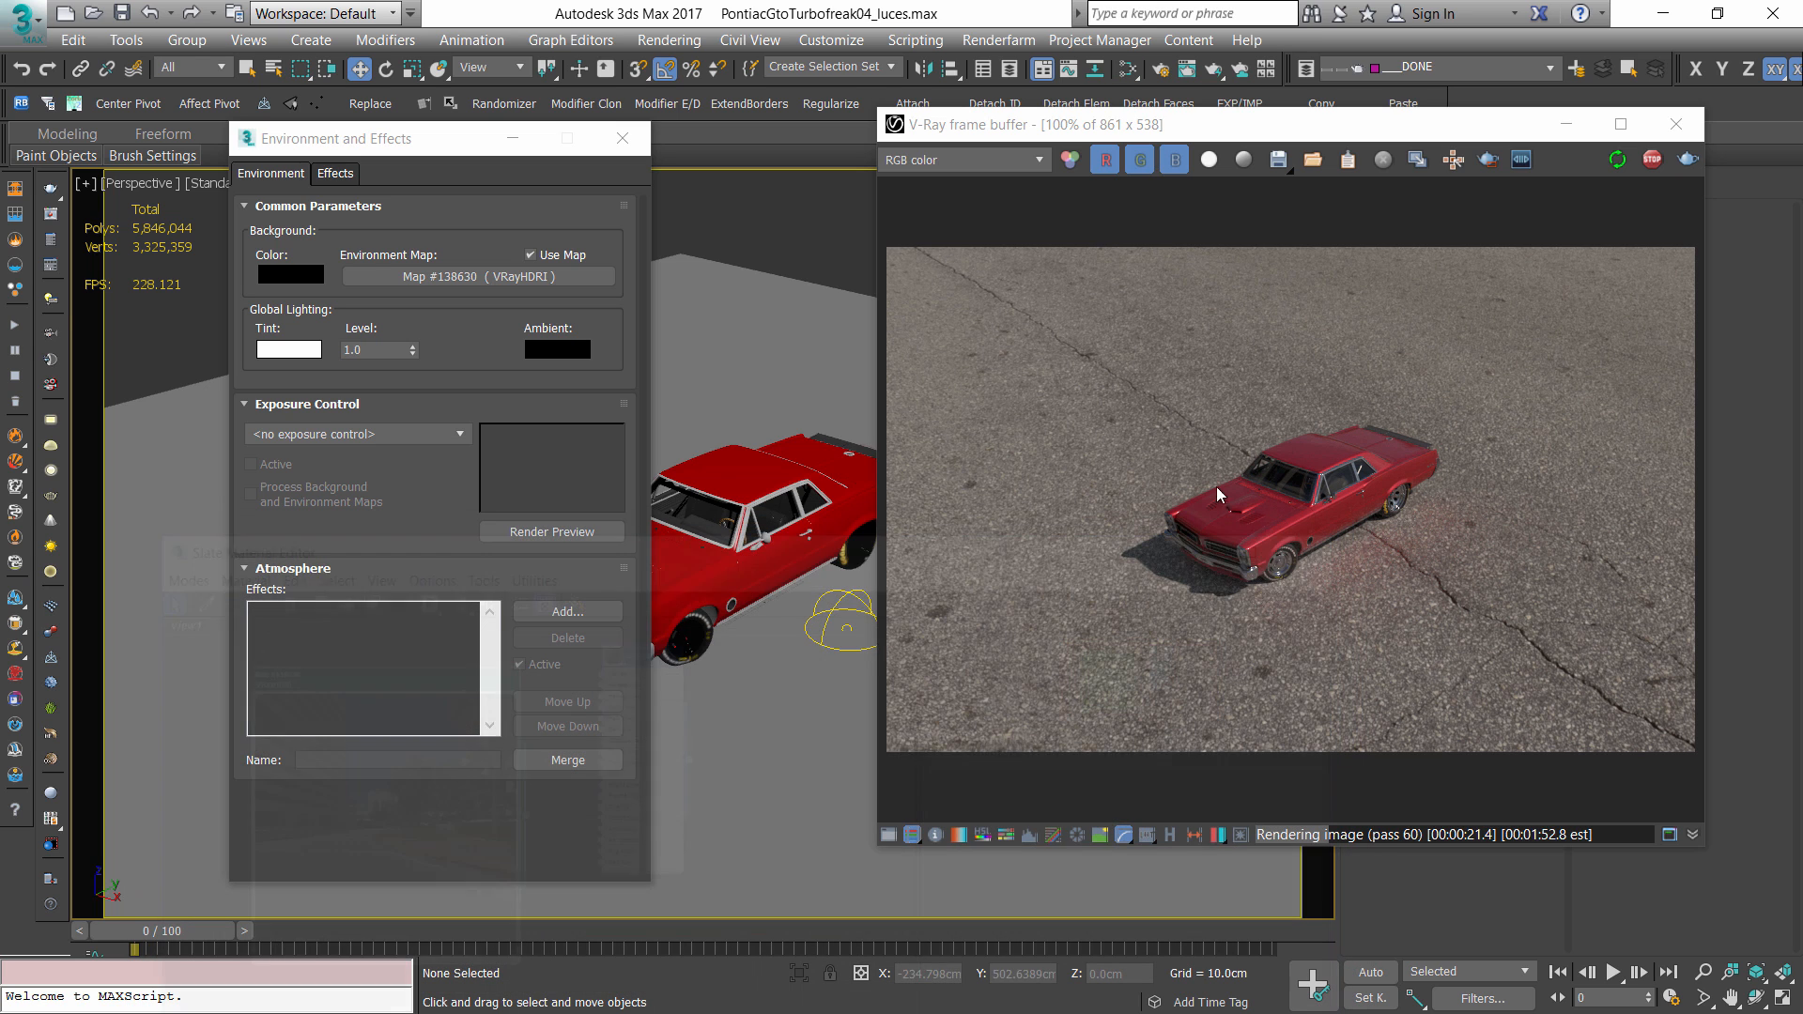
# - Display the viewport in wireframe and make the V-Ray dome light invisible
pyautogui.moveTo(1230, 127); pyautogui.dragTo(172, 169)
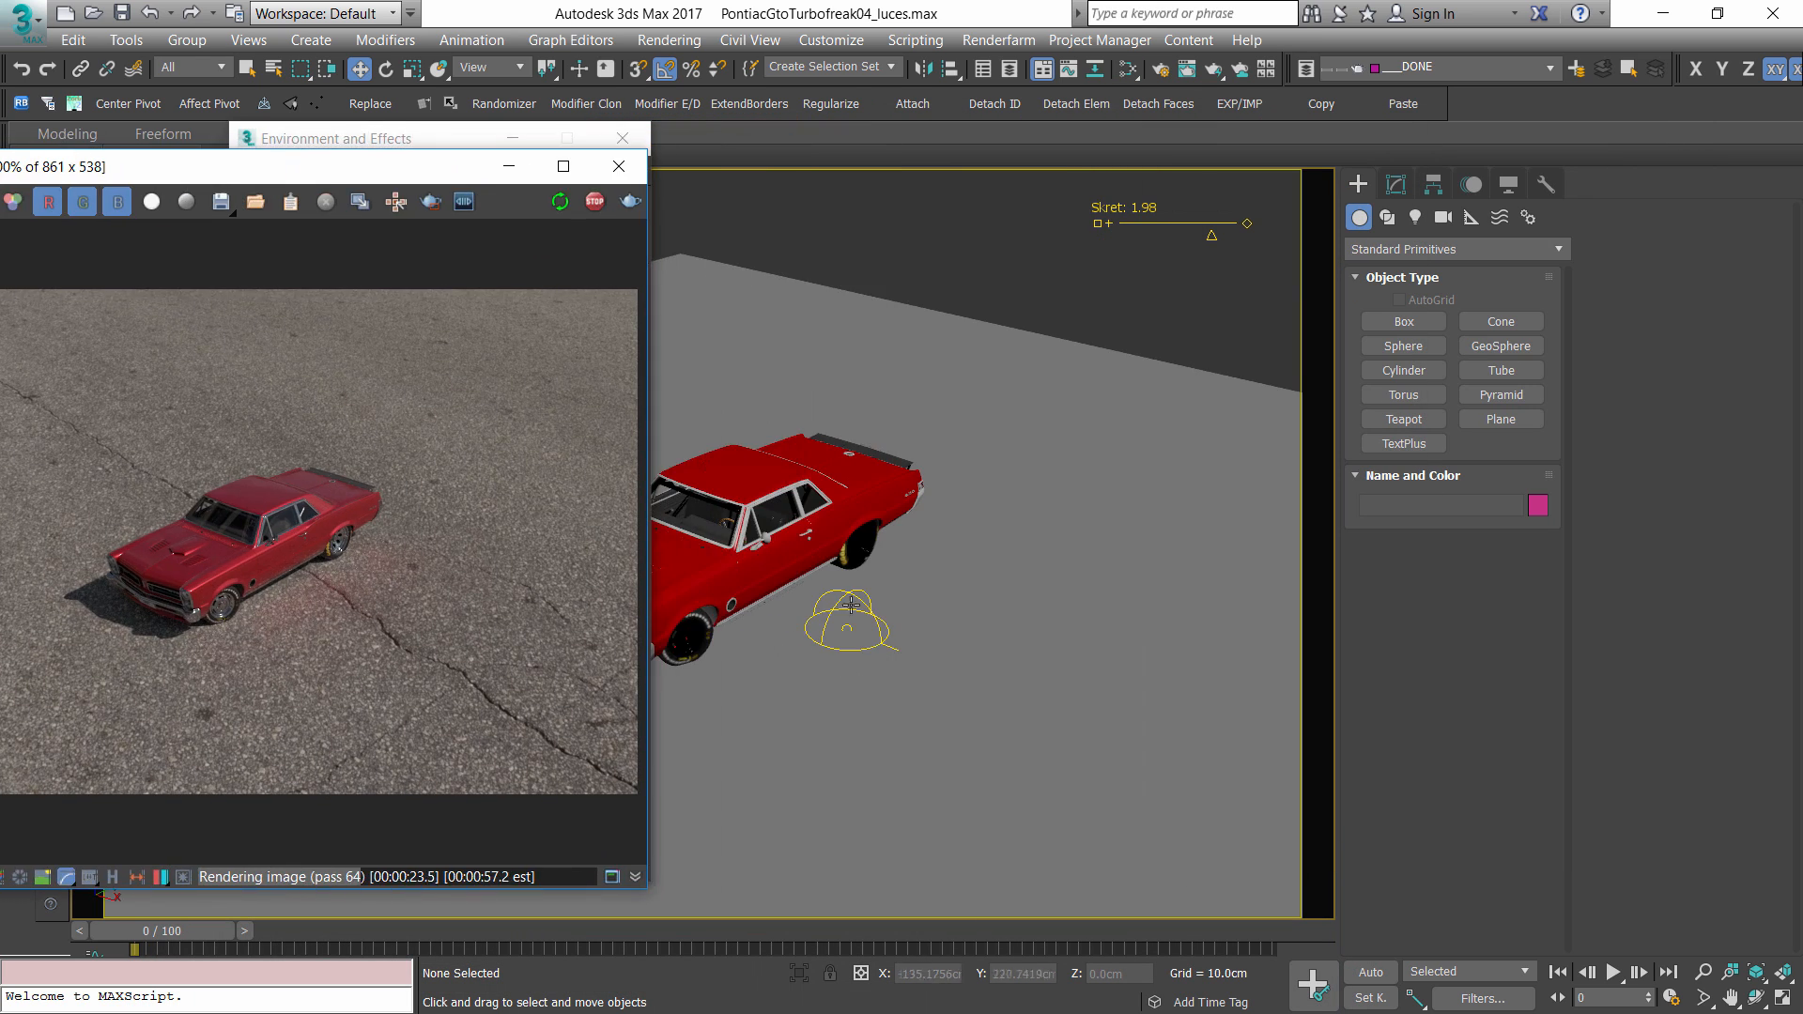
pyautogui.press('F3')
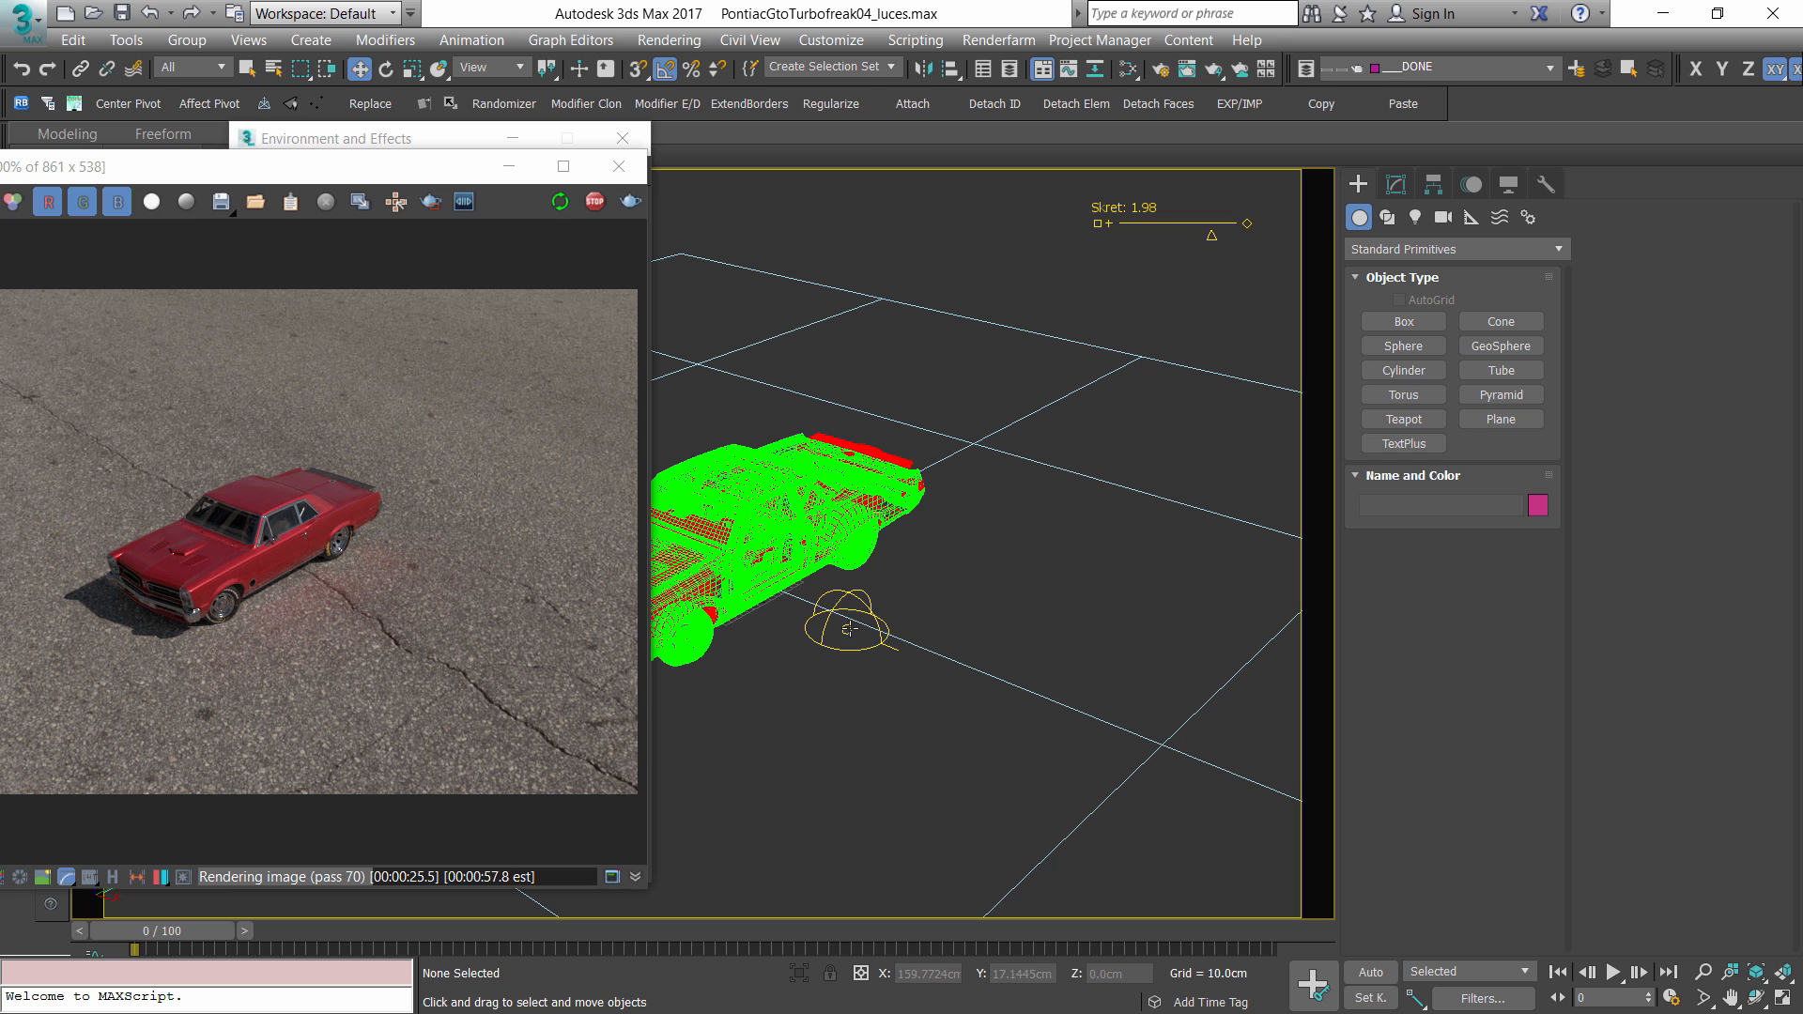
pyautogui.click(849, 629)
pyautogui.click(1395, 184)
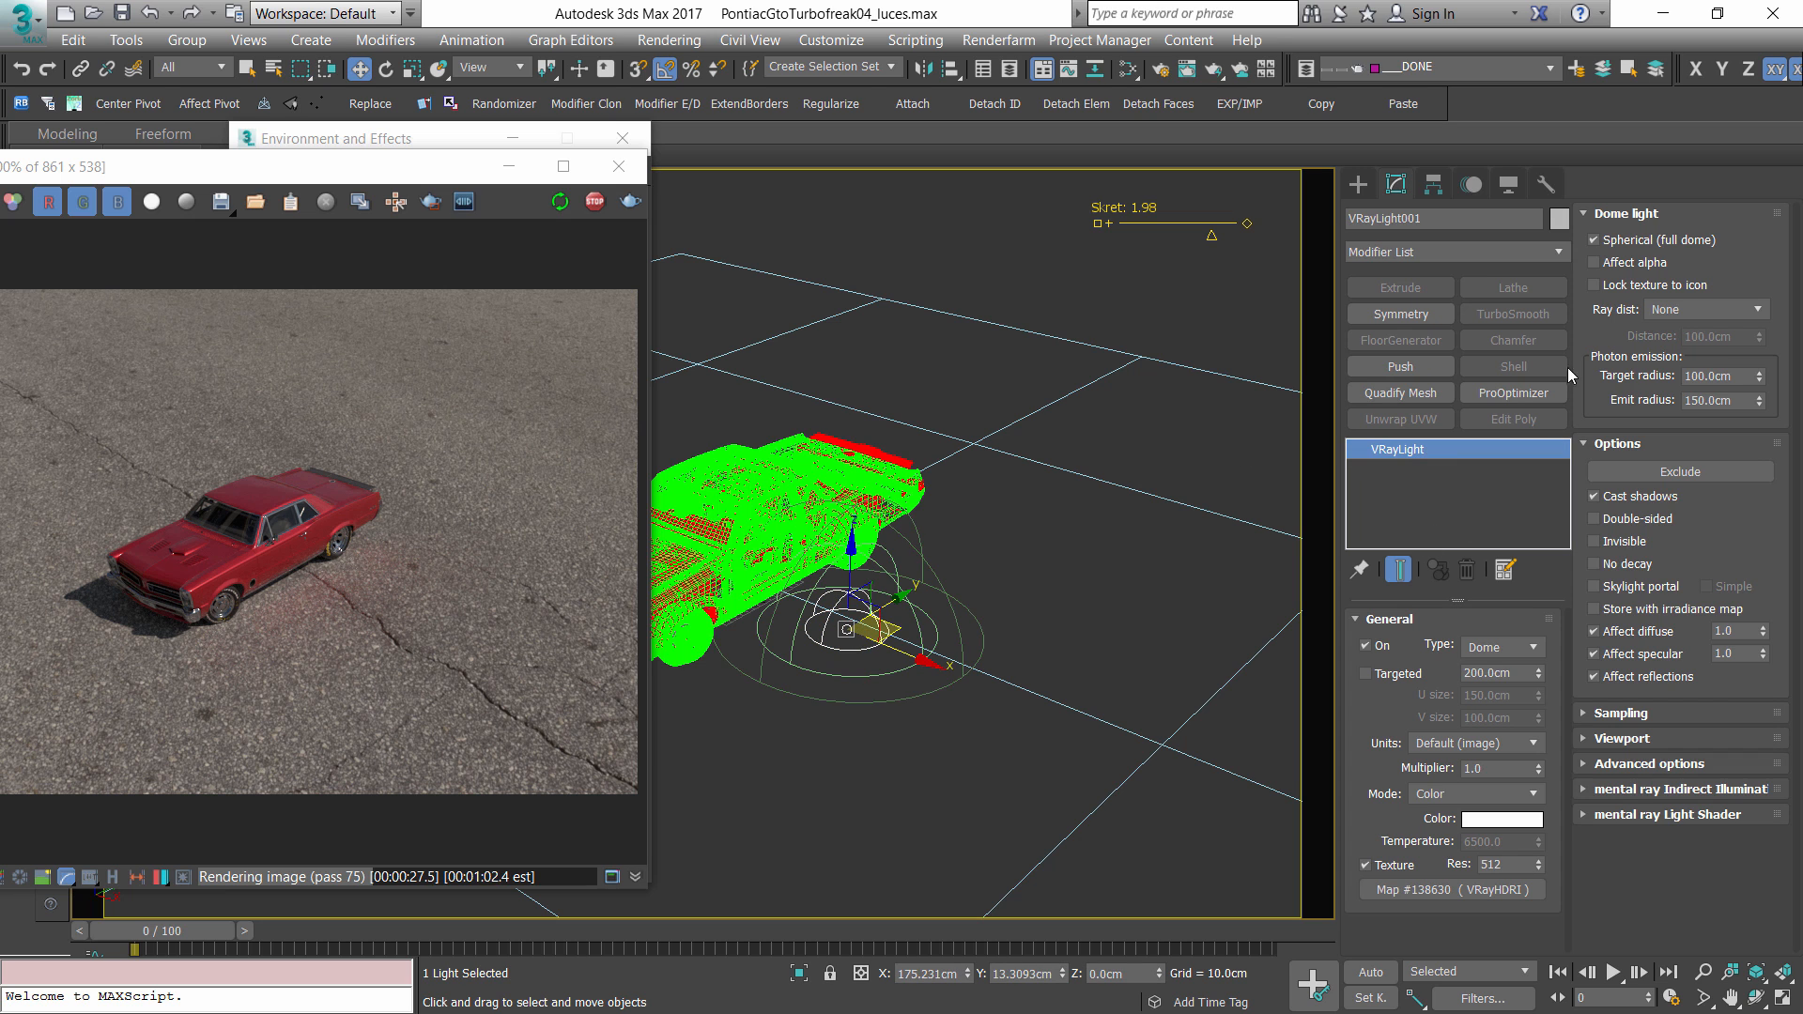
pyautogui.click(1608, 549)
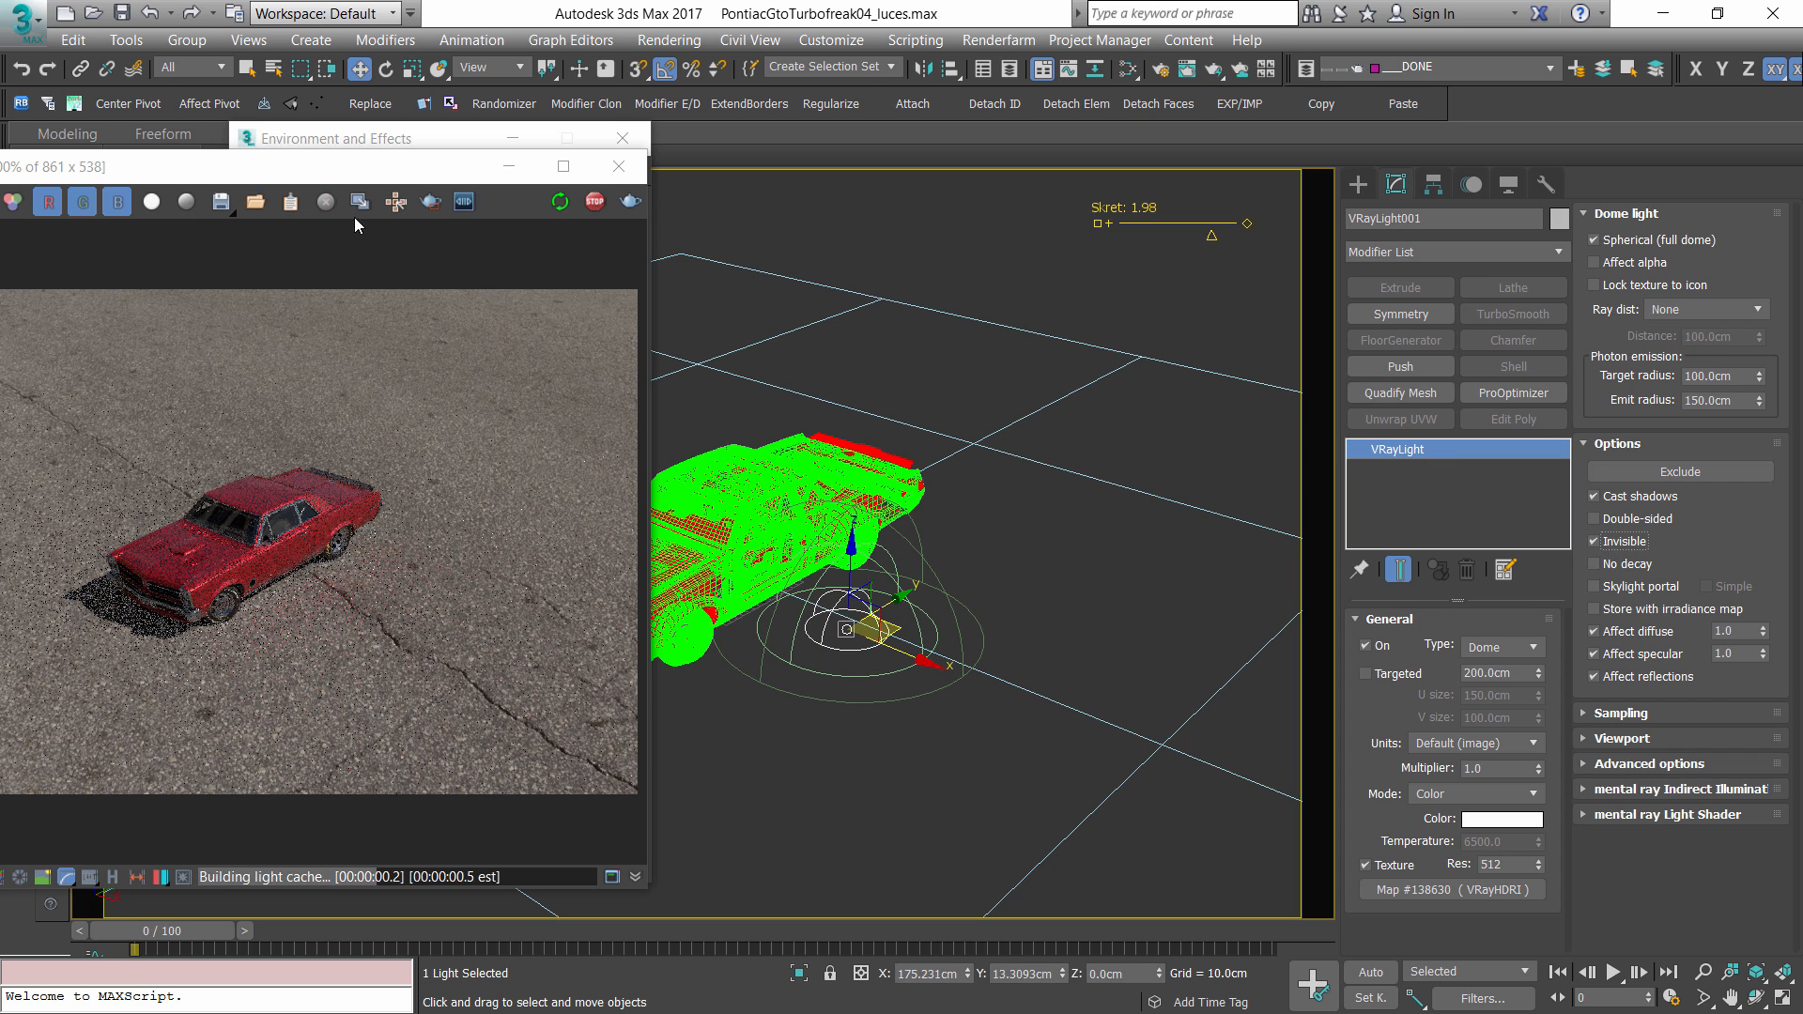
pyautogui.moveTo(287, 175); pyautogui.dragTo(1396, 117)
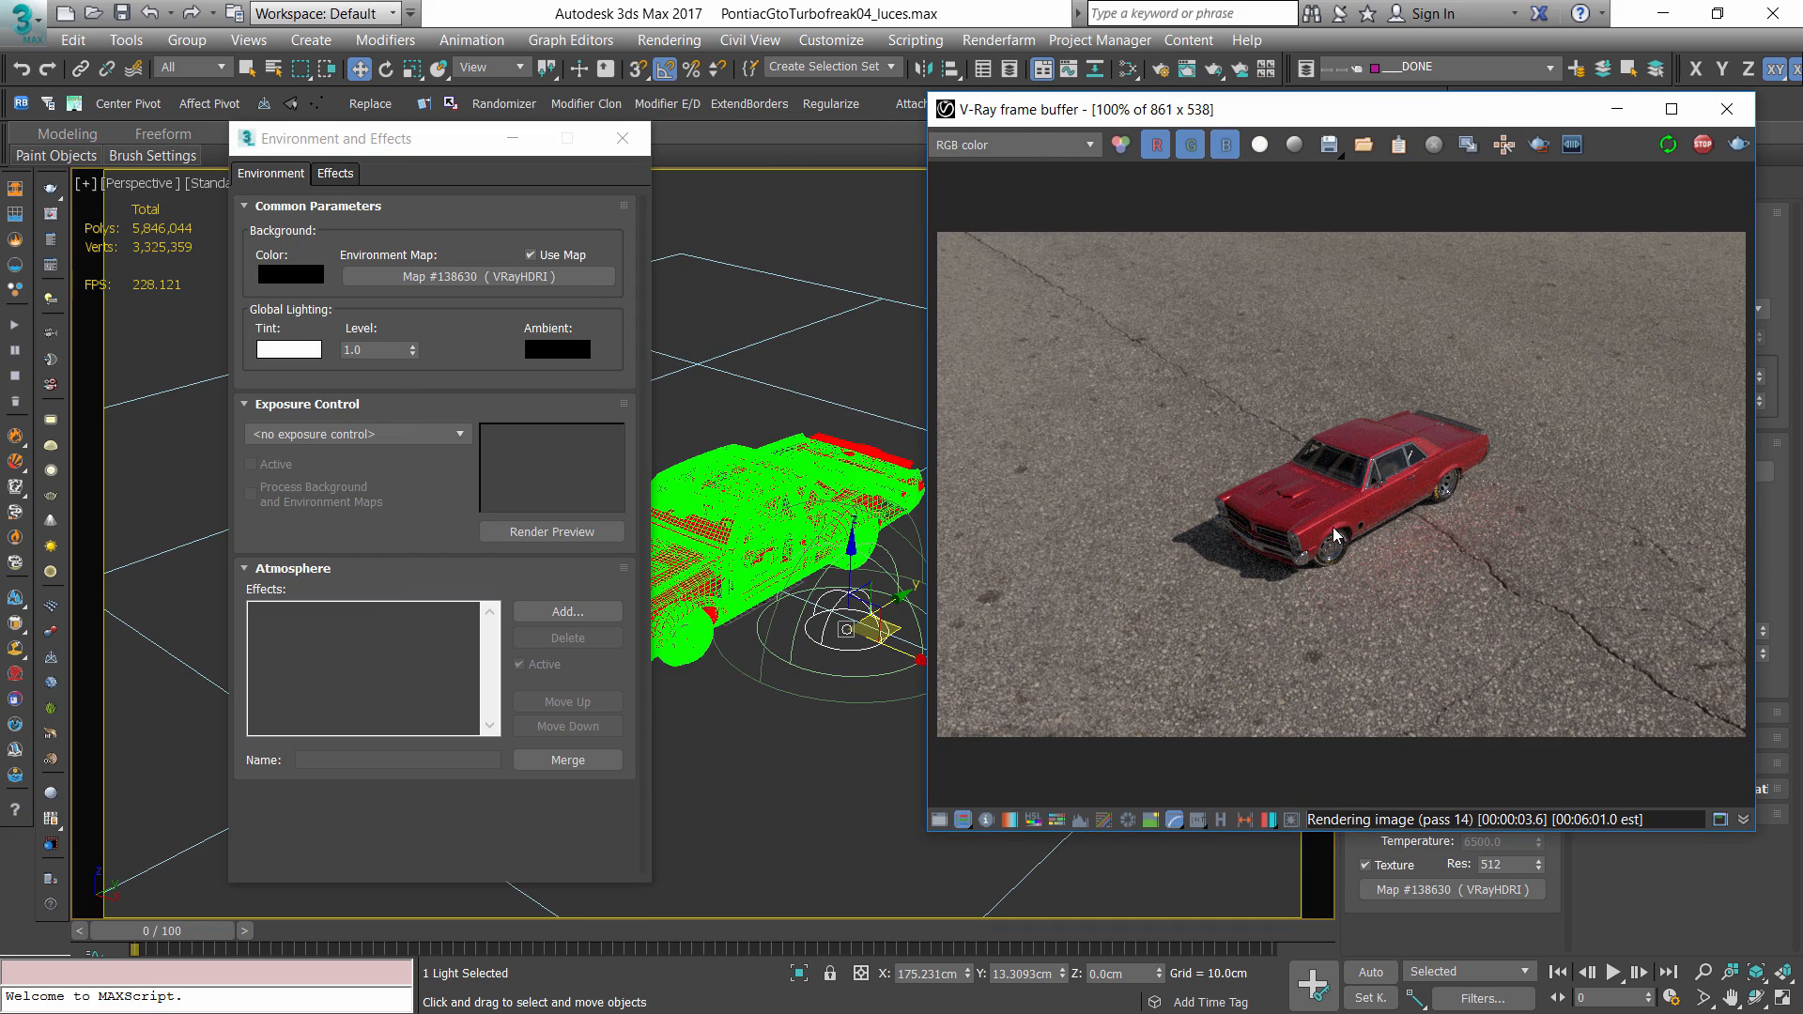
# - Close the environment settings and examine the car against the HDRI background from different angles in the interactive render
pyautogui.keyDown('alt'); pyautogui.moveTo(743, 648); pyautogui.dragTo(706, 575, button='middle'); pyautogui.keyUp('alt')
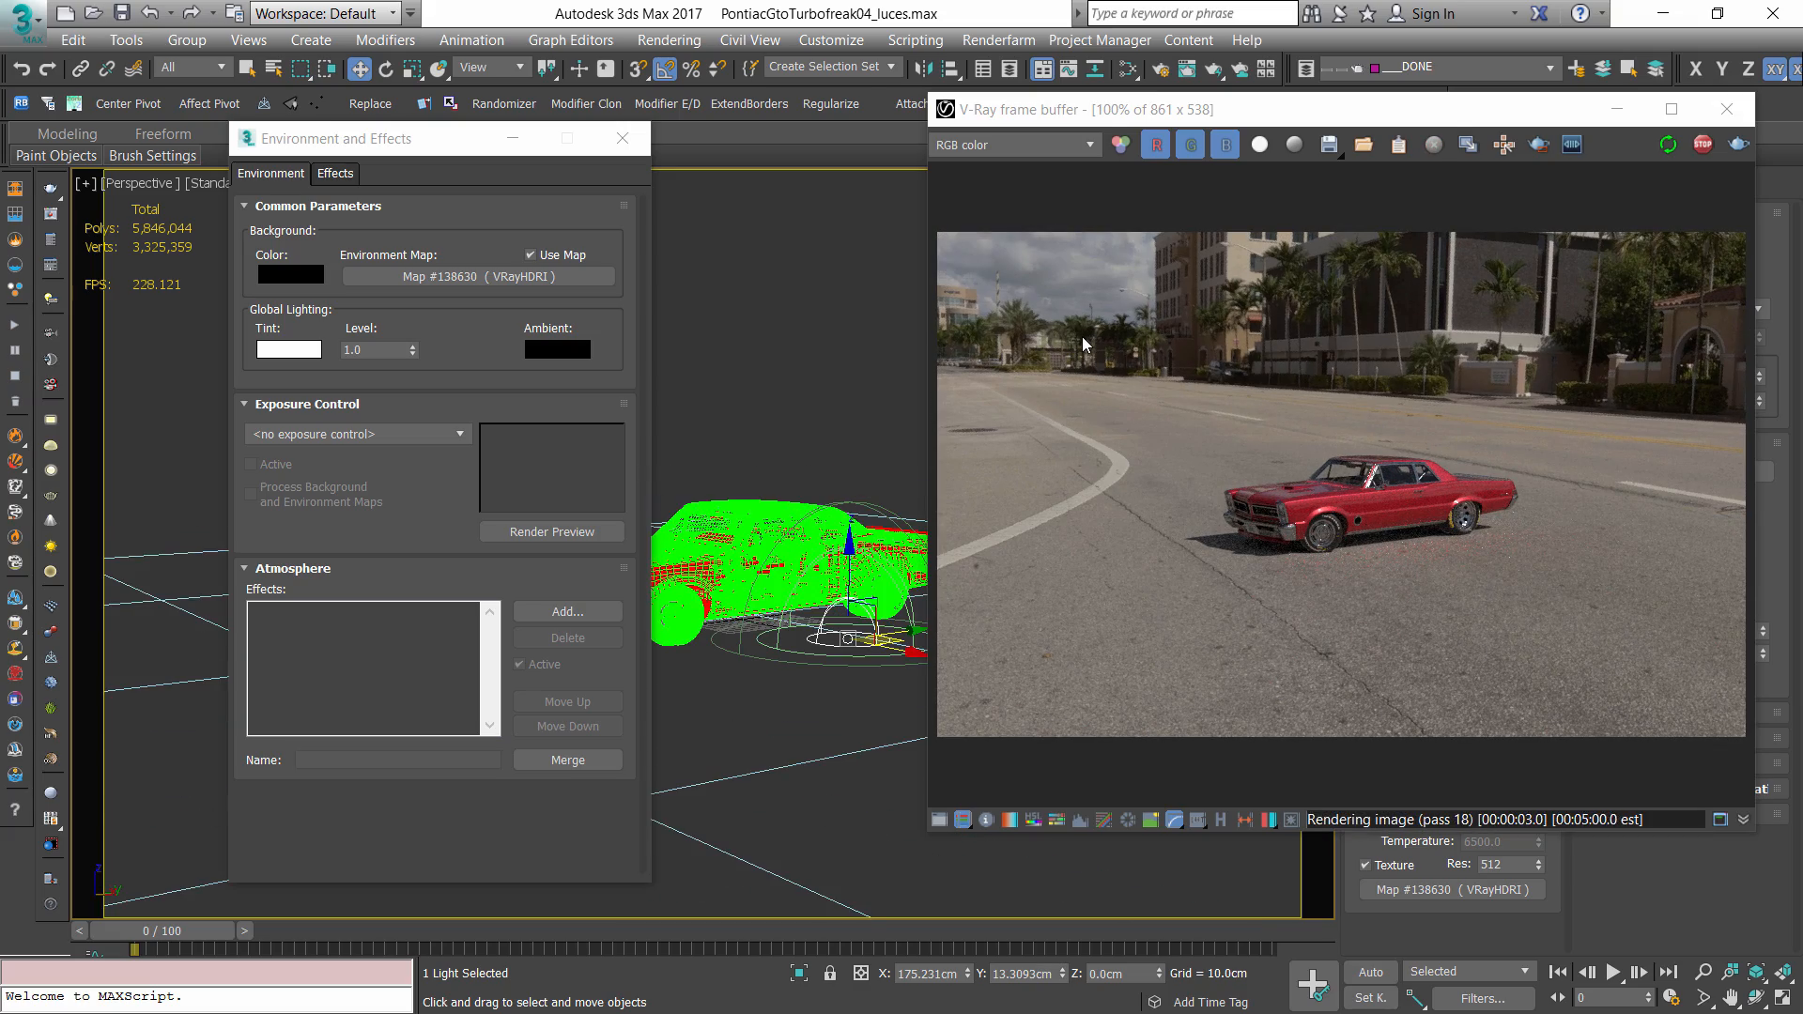
pyautogui.click(621, 138)
pyautogui.keyDown('alt'); pyautogui.moveTo(648, 525); pyautogui.dragTo(671, 560, button='middle'); pyautogui.keyUp('alt')
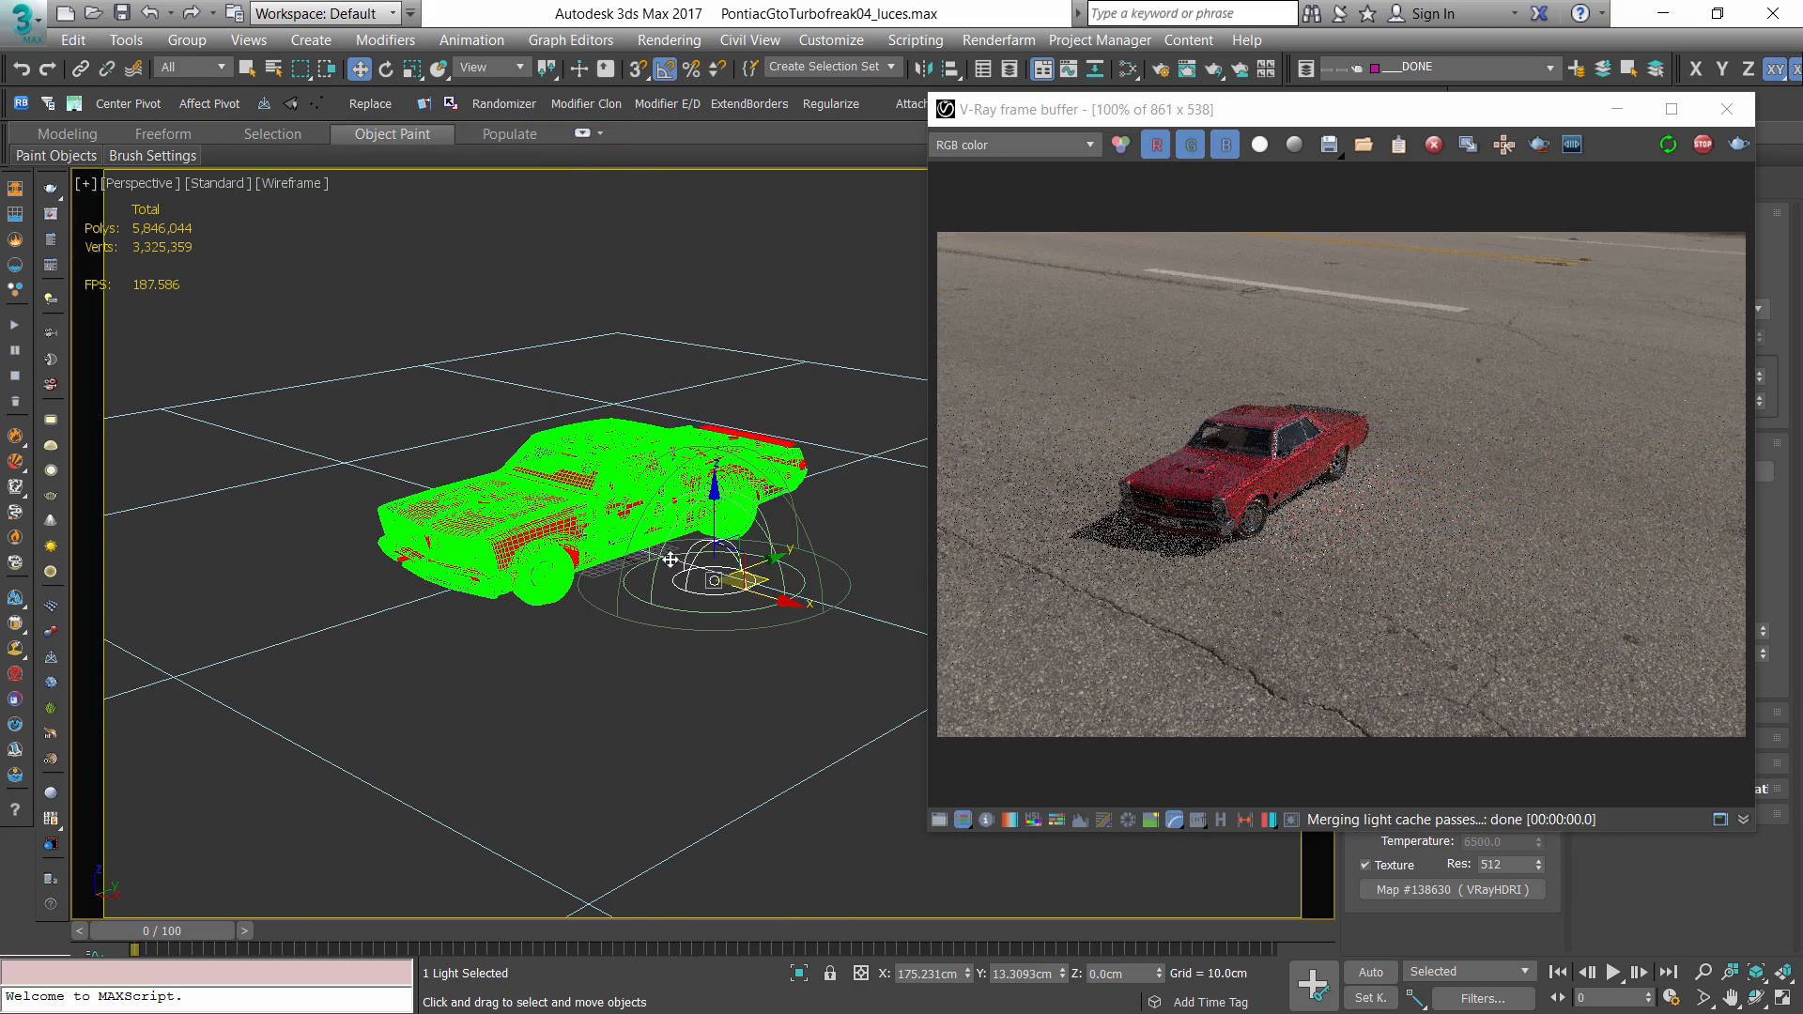
pyautogui.click(641, 693)
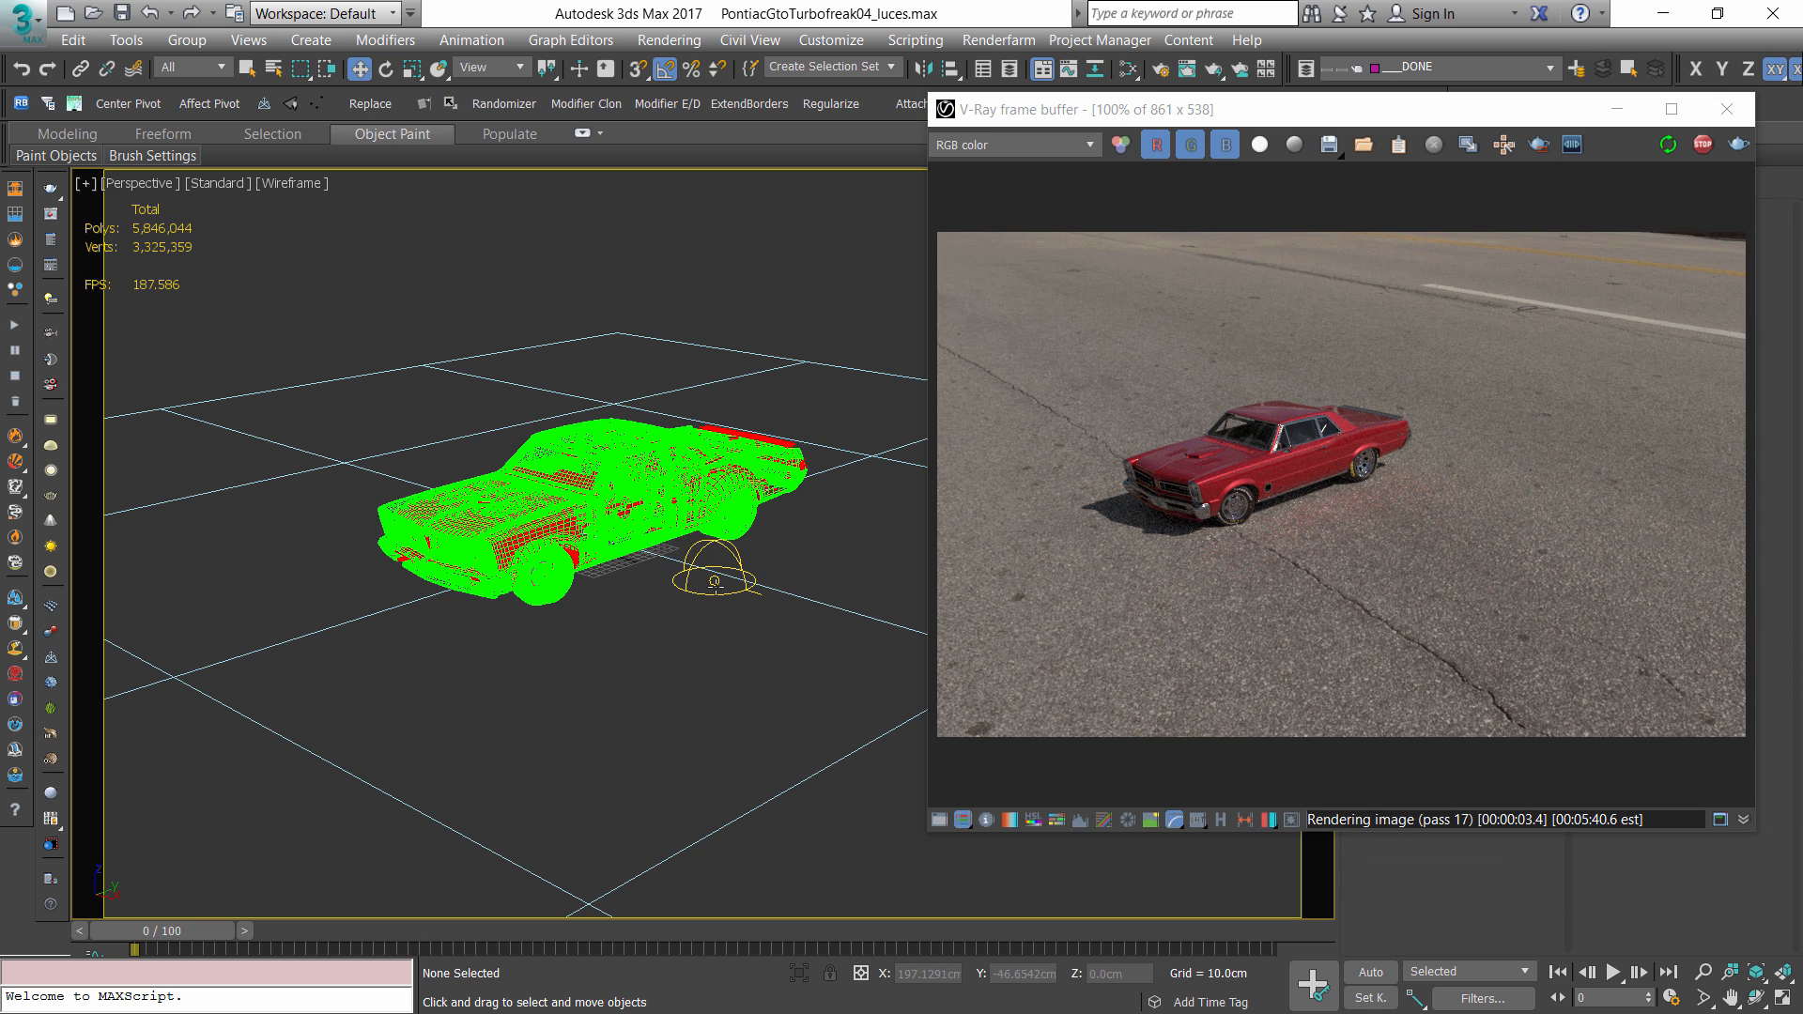
# - Review the VRayHDRI map's parameters in the material editor and close the editor
pyautogui.press('m')
pyautogui.moveTo(745, 530); pyautogui.dragTo(675, 162)
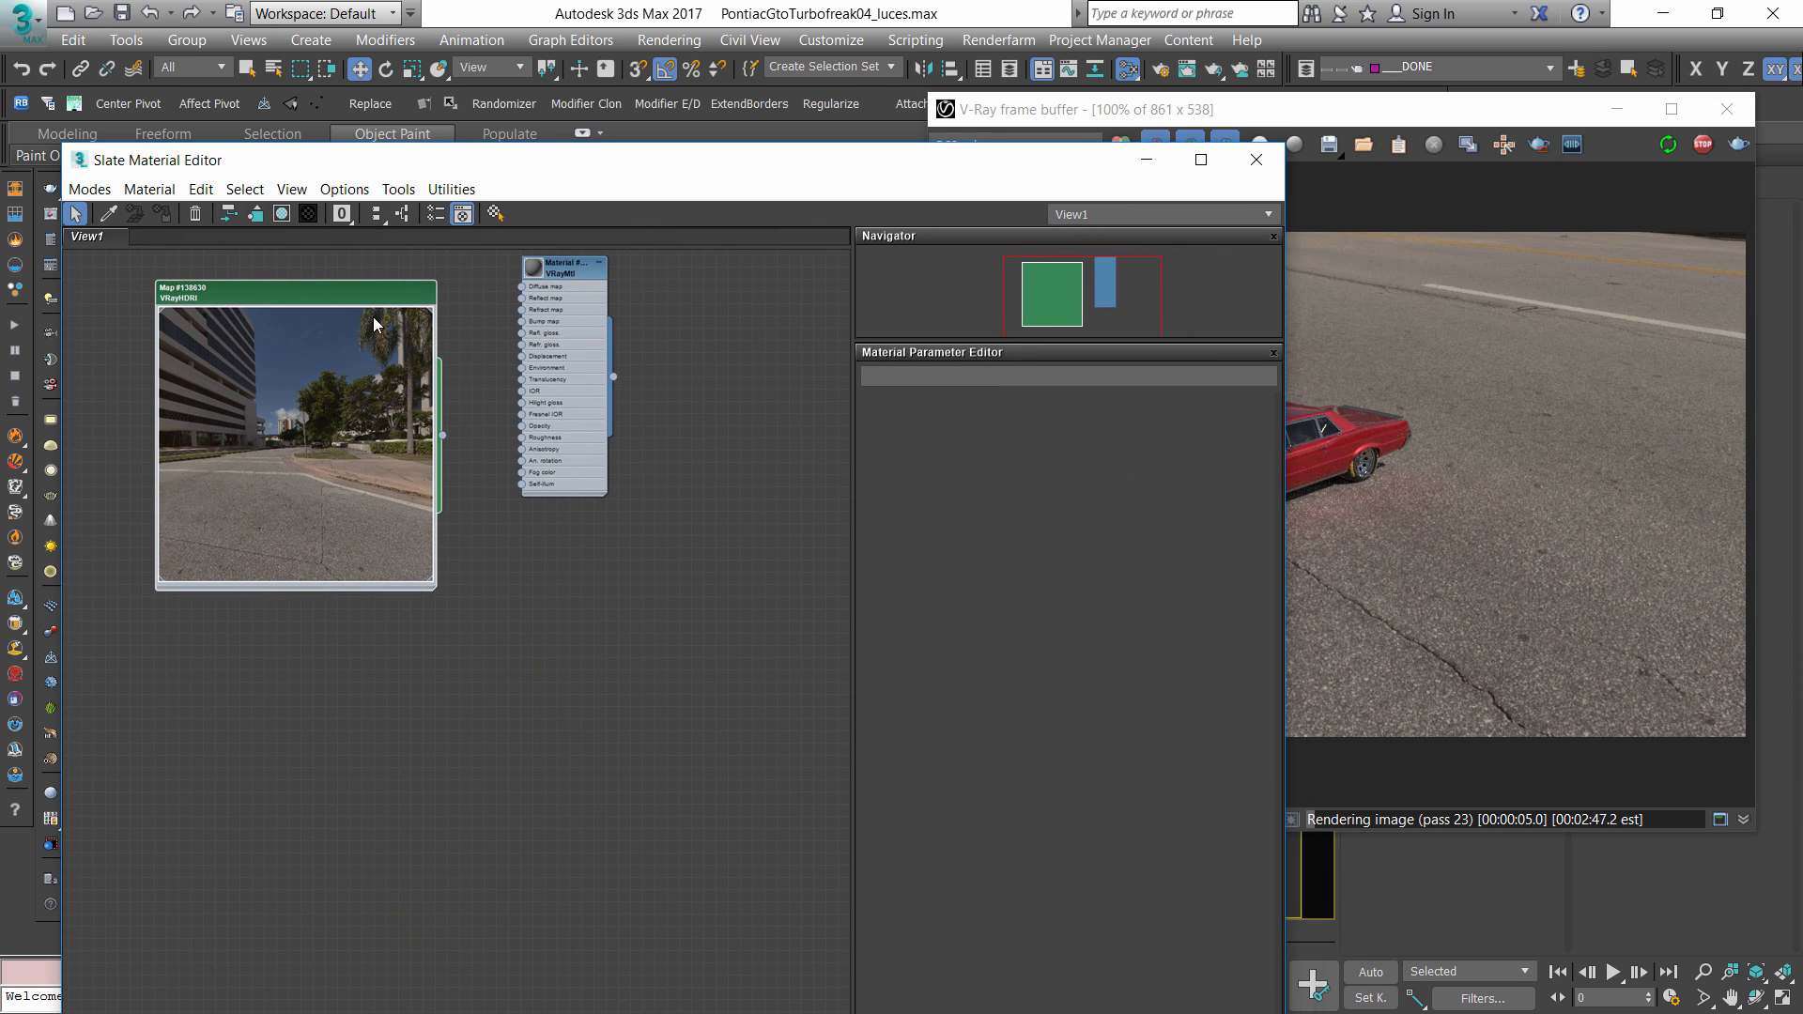
pyautogui.doubleClick(261, 300)
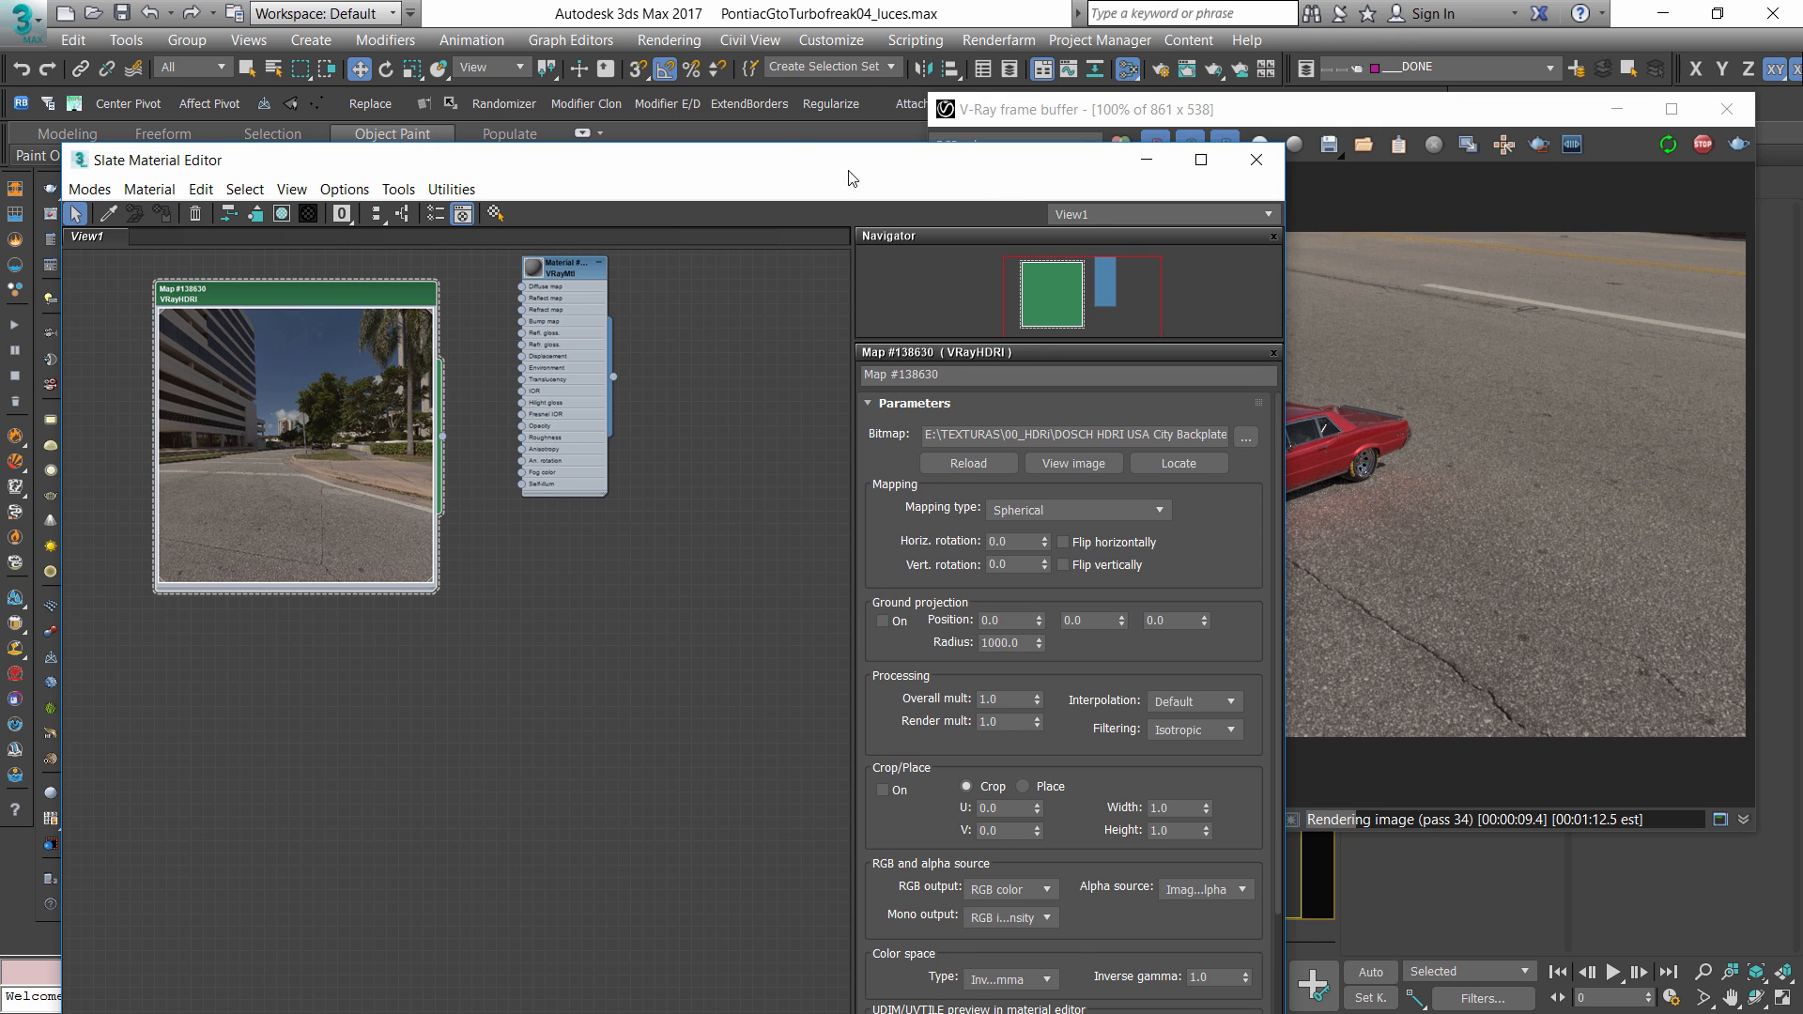
pyautogui.moveTo(852, 178); pyautogui.dragTo(649, 196)
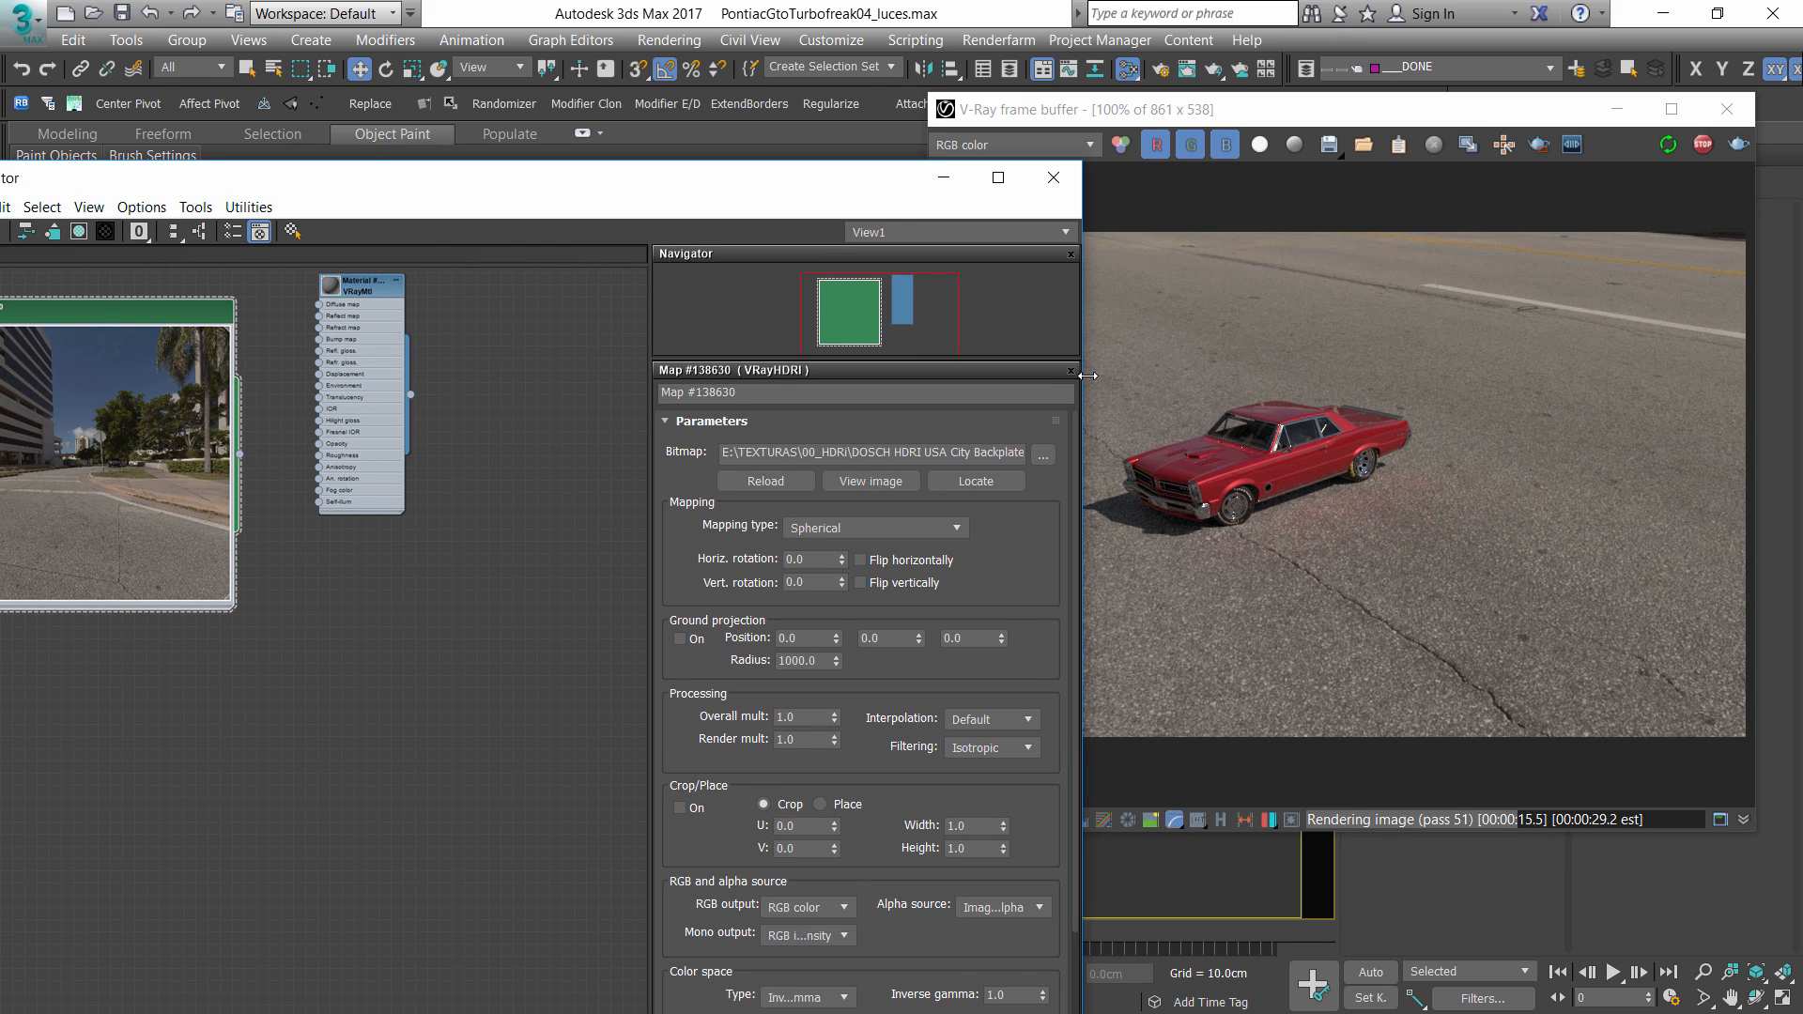
pyautogui.moveTo(371, 225); pyautogui.dragTo(579, 101)
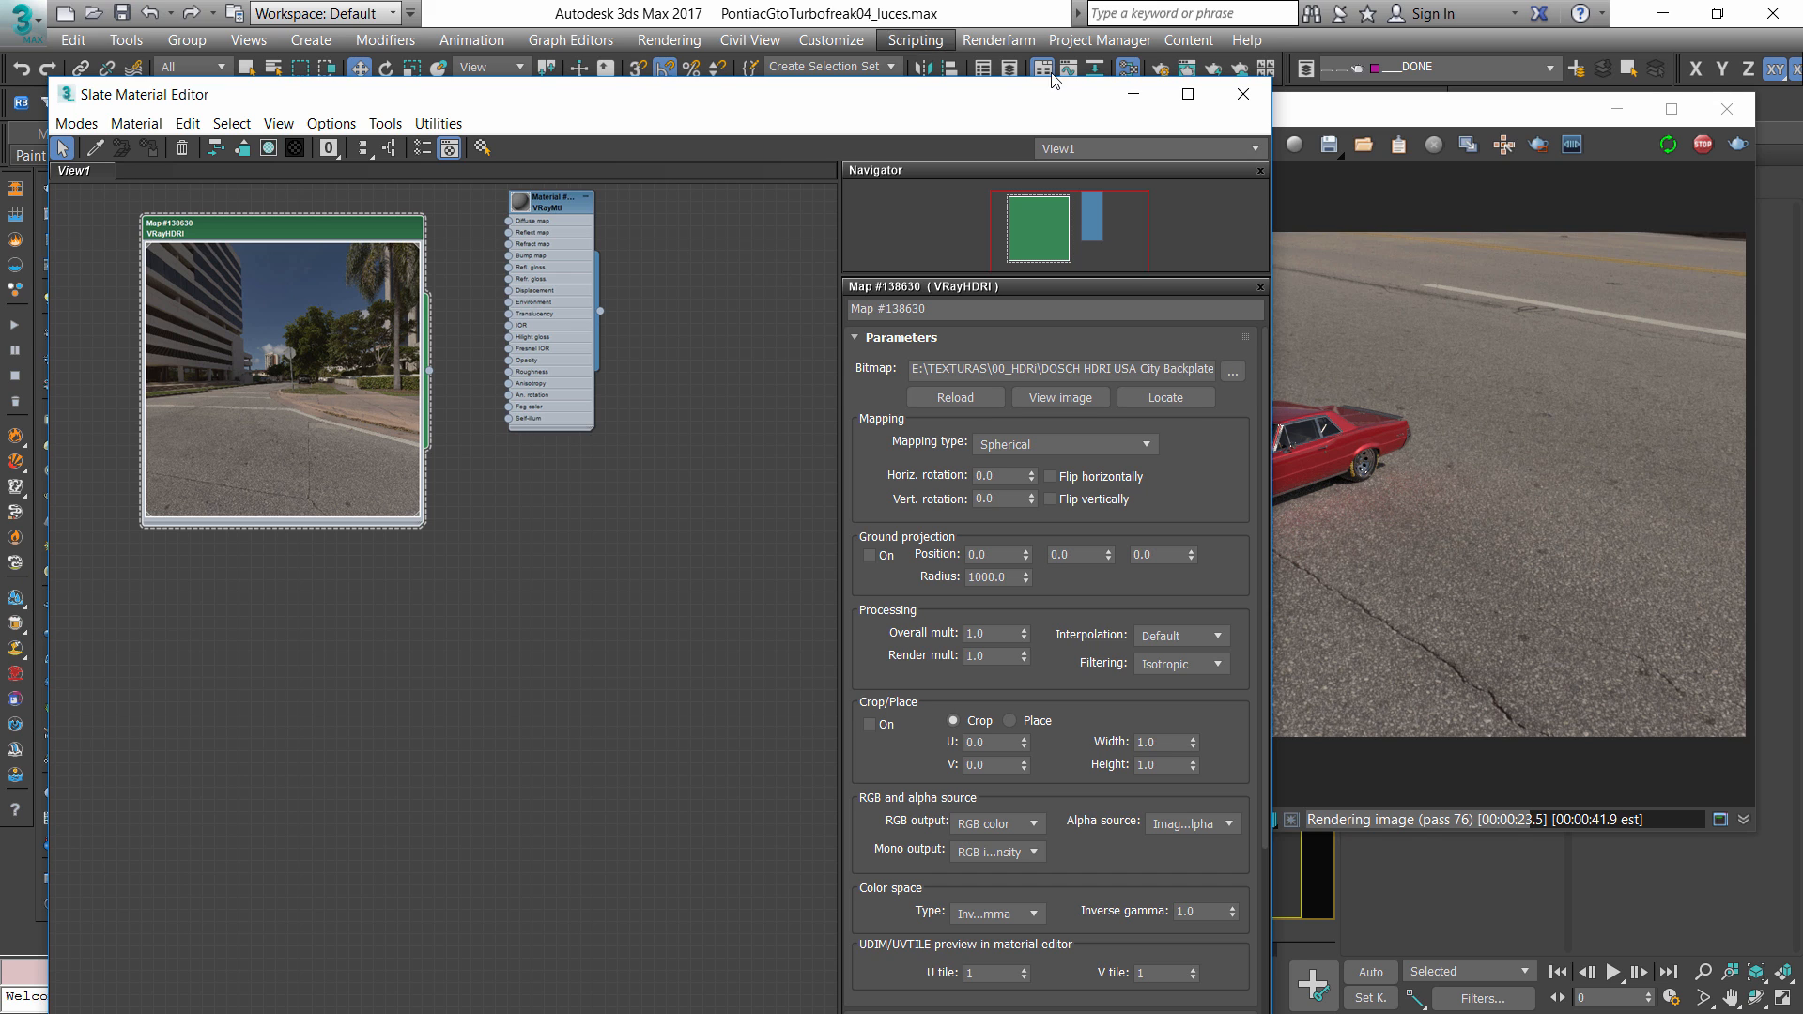
pyautogui.click(1242, 94)
# - Zoom in and out on the car to examine how its size relates to the rendered background
pyautogui.scroll(-5, 646, 597)
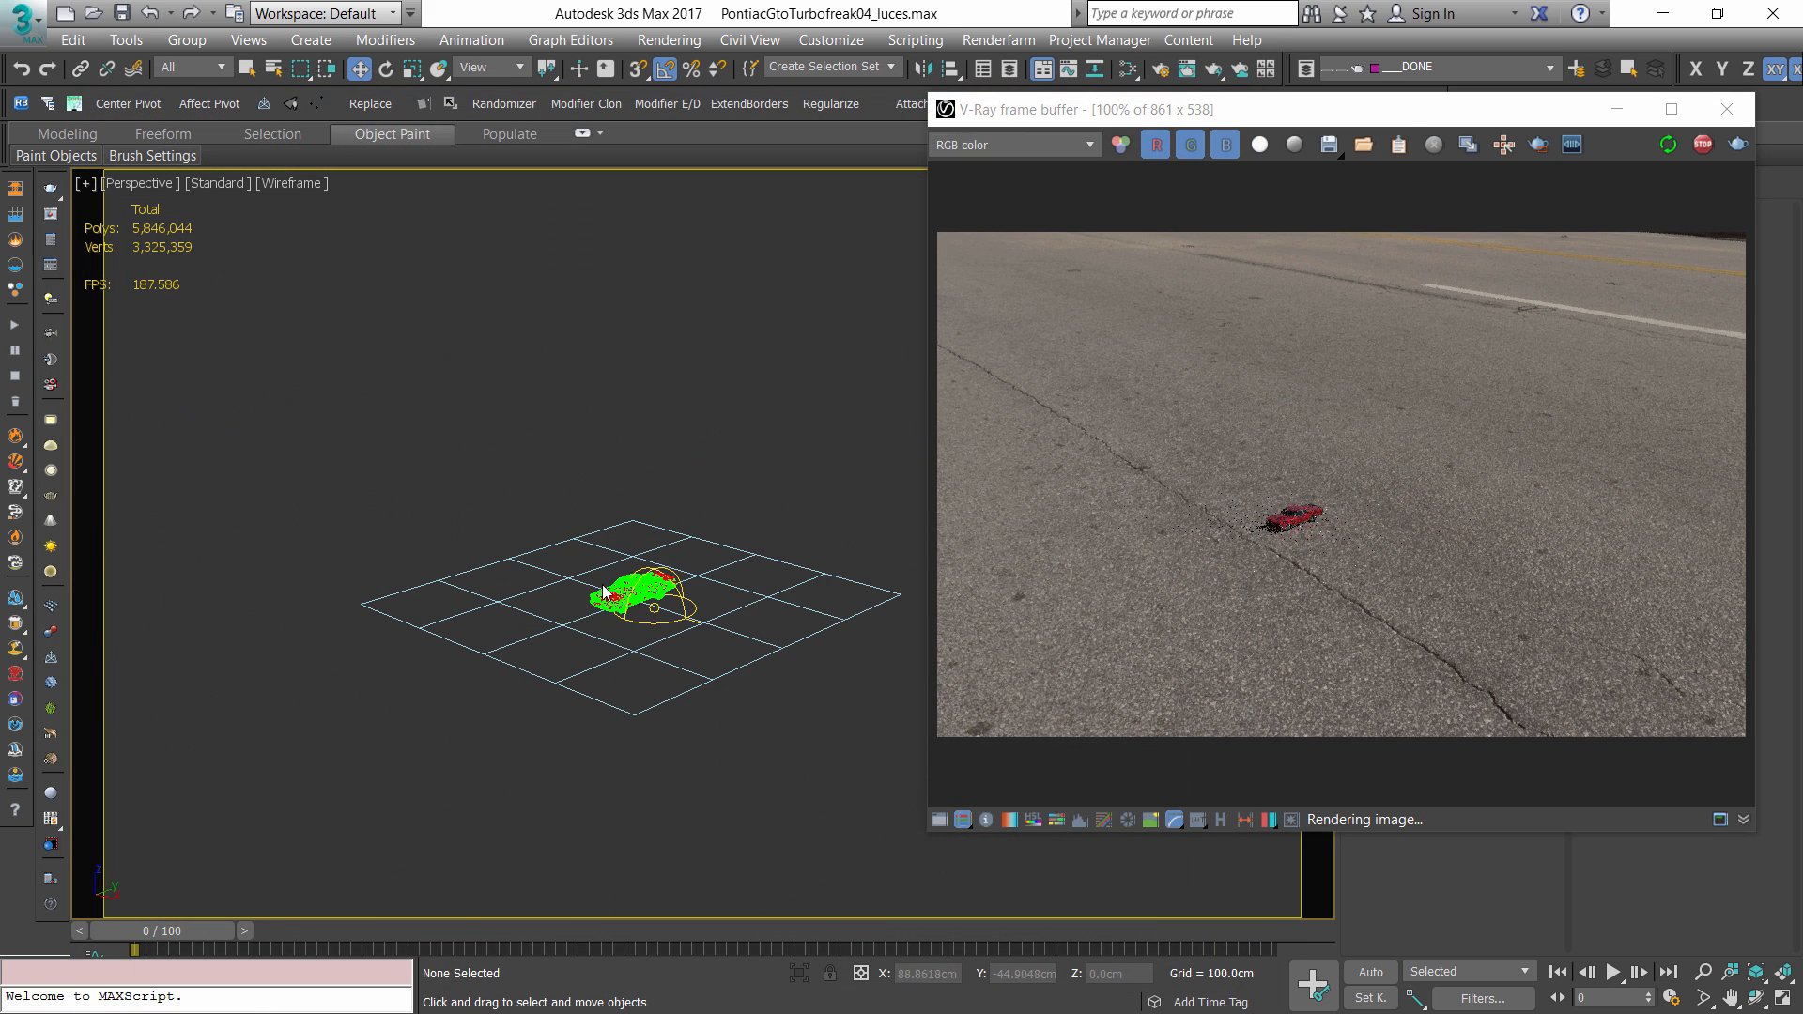
pyautogui.scroll(8, 647, 598)
pyautogui.scroll(-5, 647, 598)
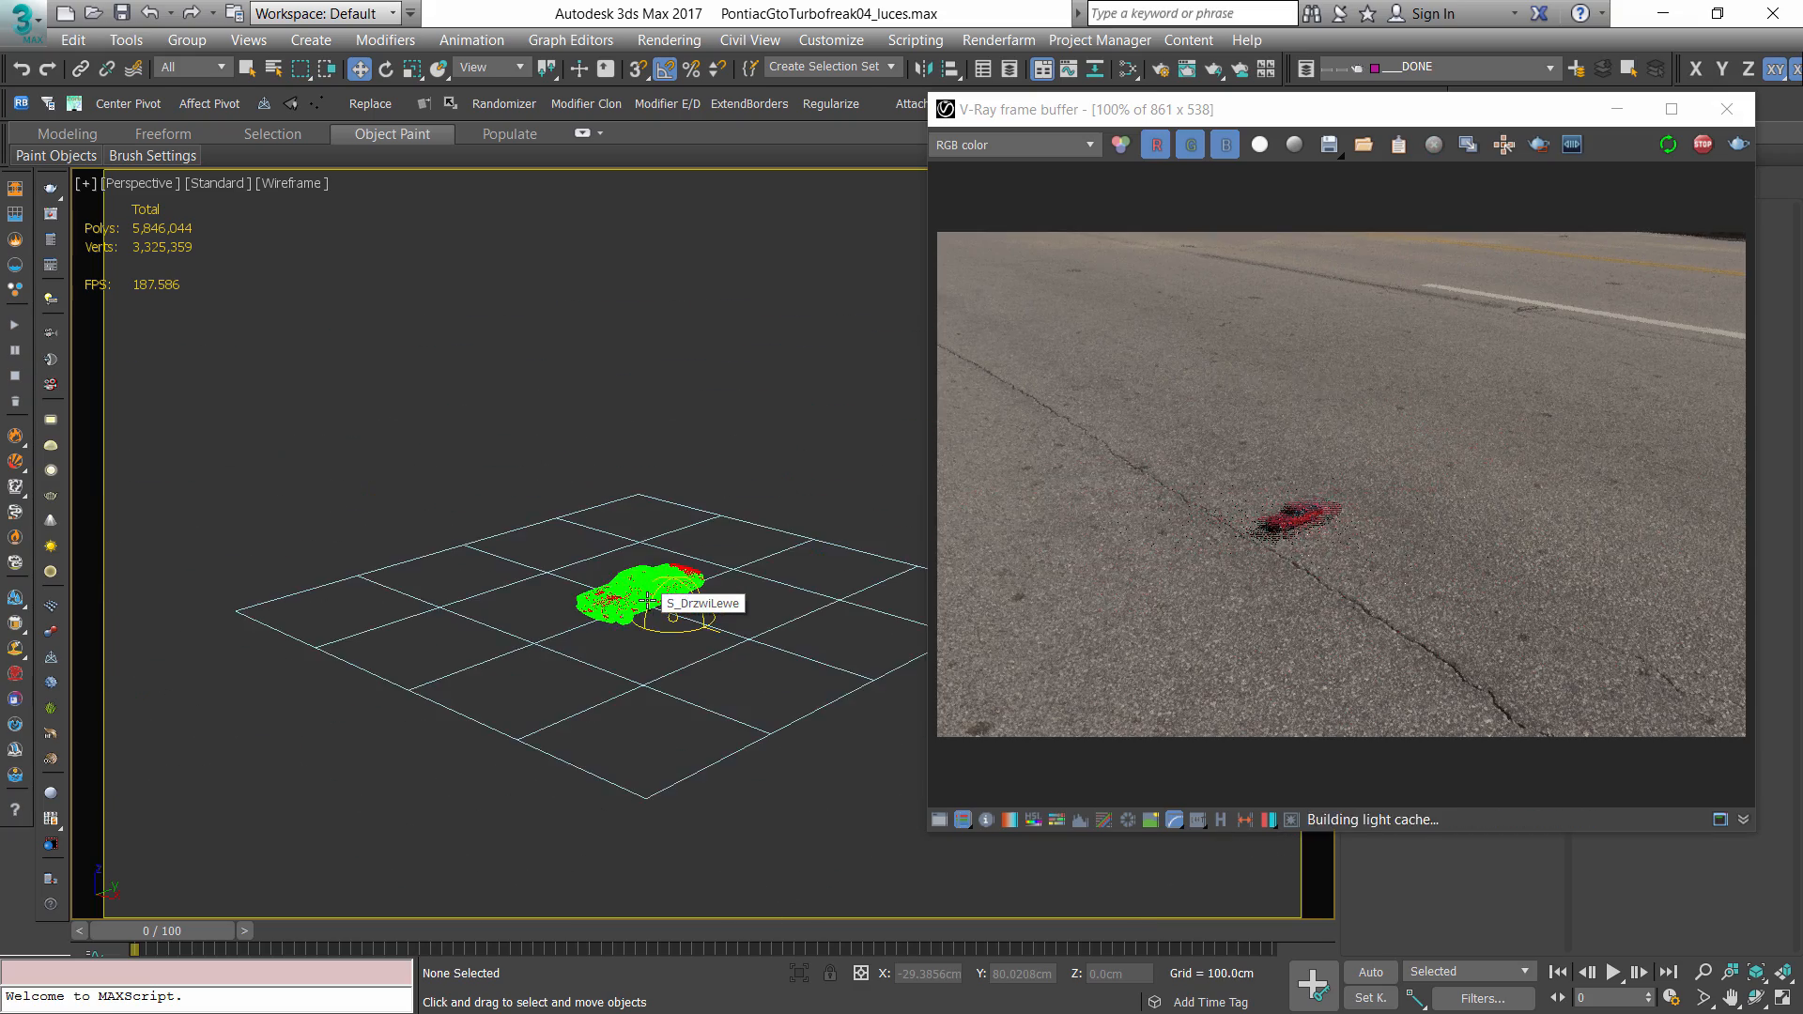
pyautogui.scroll(3, 647, 598)
pyautogui.scroll(-5, 647, 598)
pyautogui.scroll(3, 644, 596)
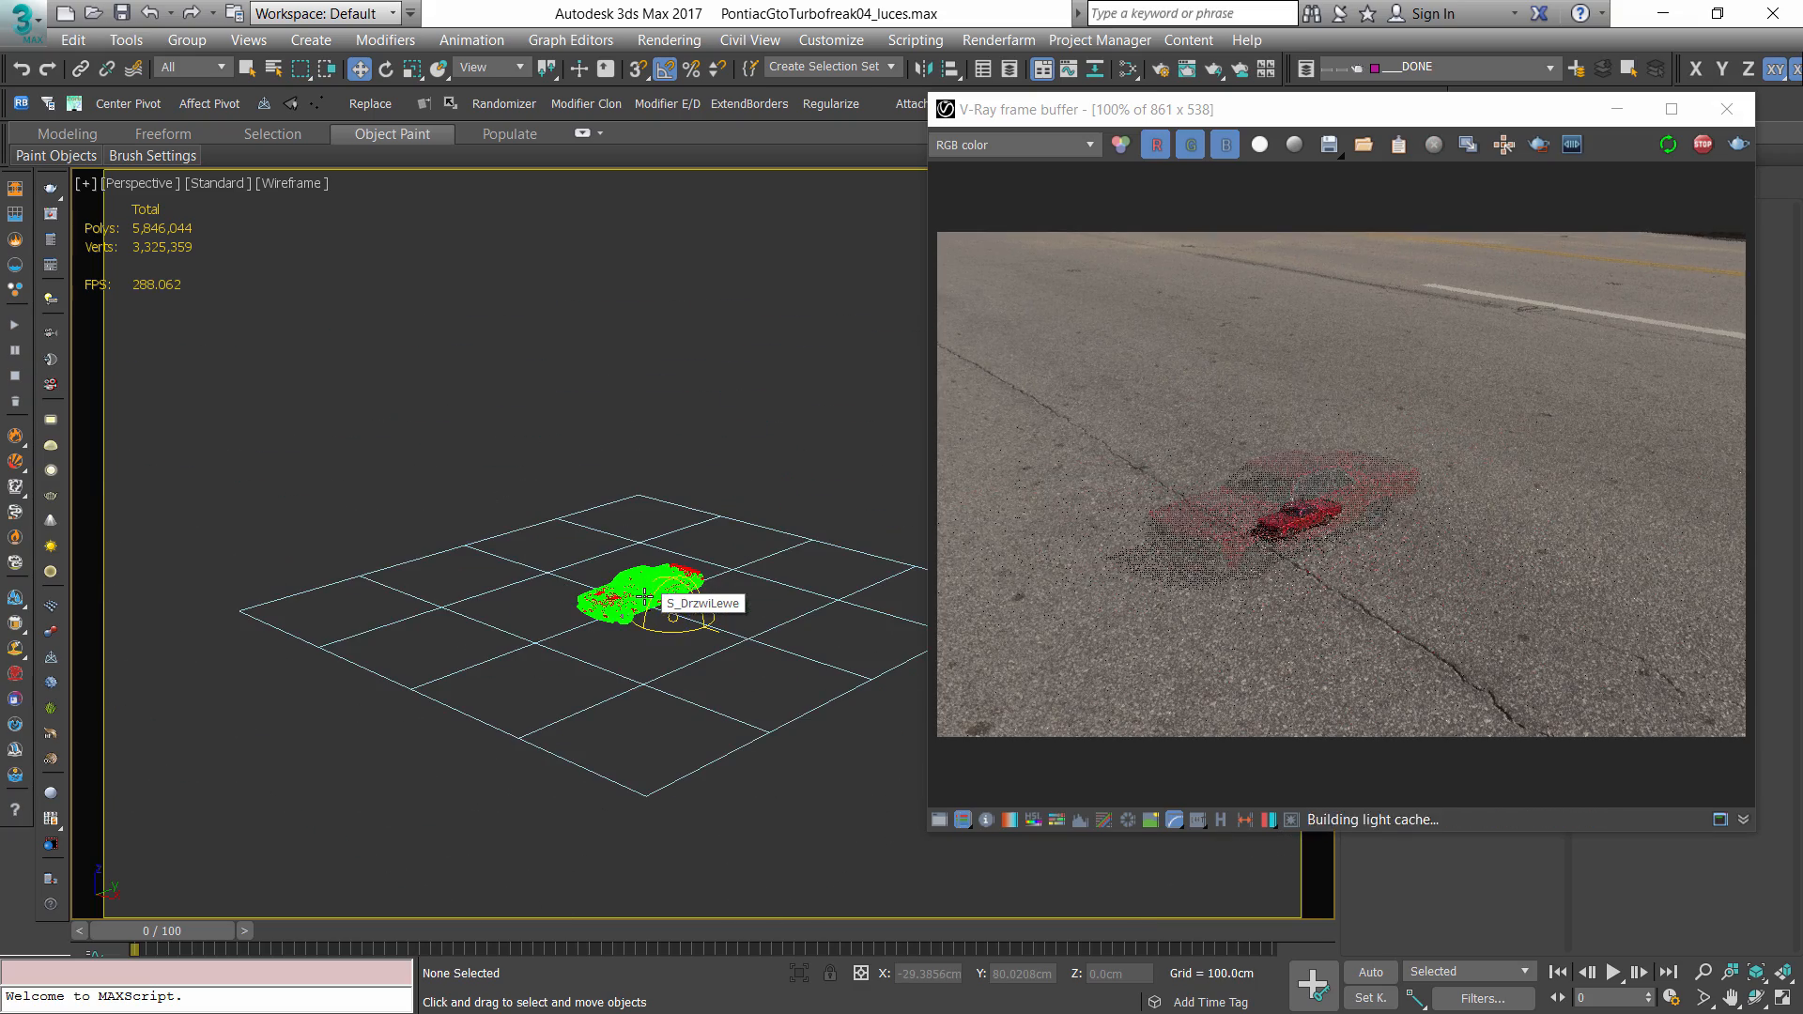
pyautogui.scroll(2, 644, 596)
pyautogui.keyDown('alt'); pyautogui.moveTo(669, 617); pyautogui.dragTo(662, 676, button='middle'); pyautogui.keyUp('alt')
# - Turn on ground projection for the VRayHDRI map and set its radius to 50
pyautogui.press('m')
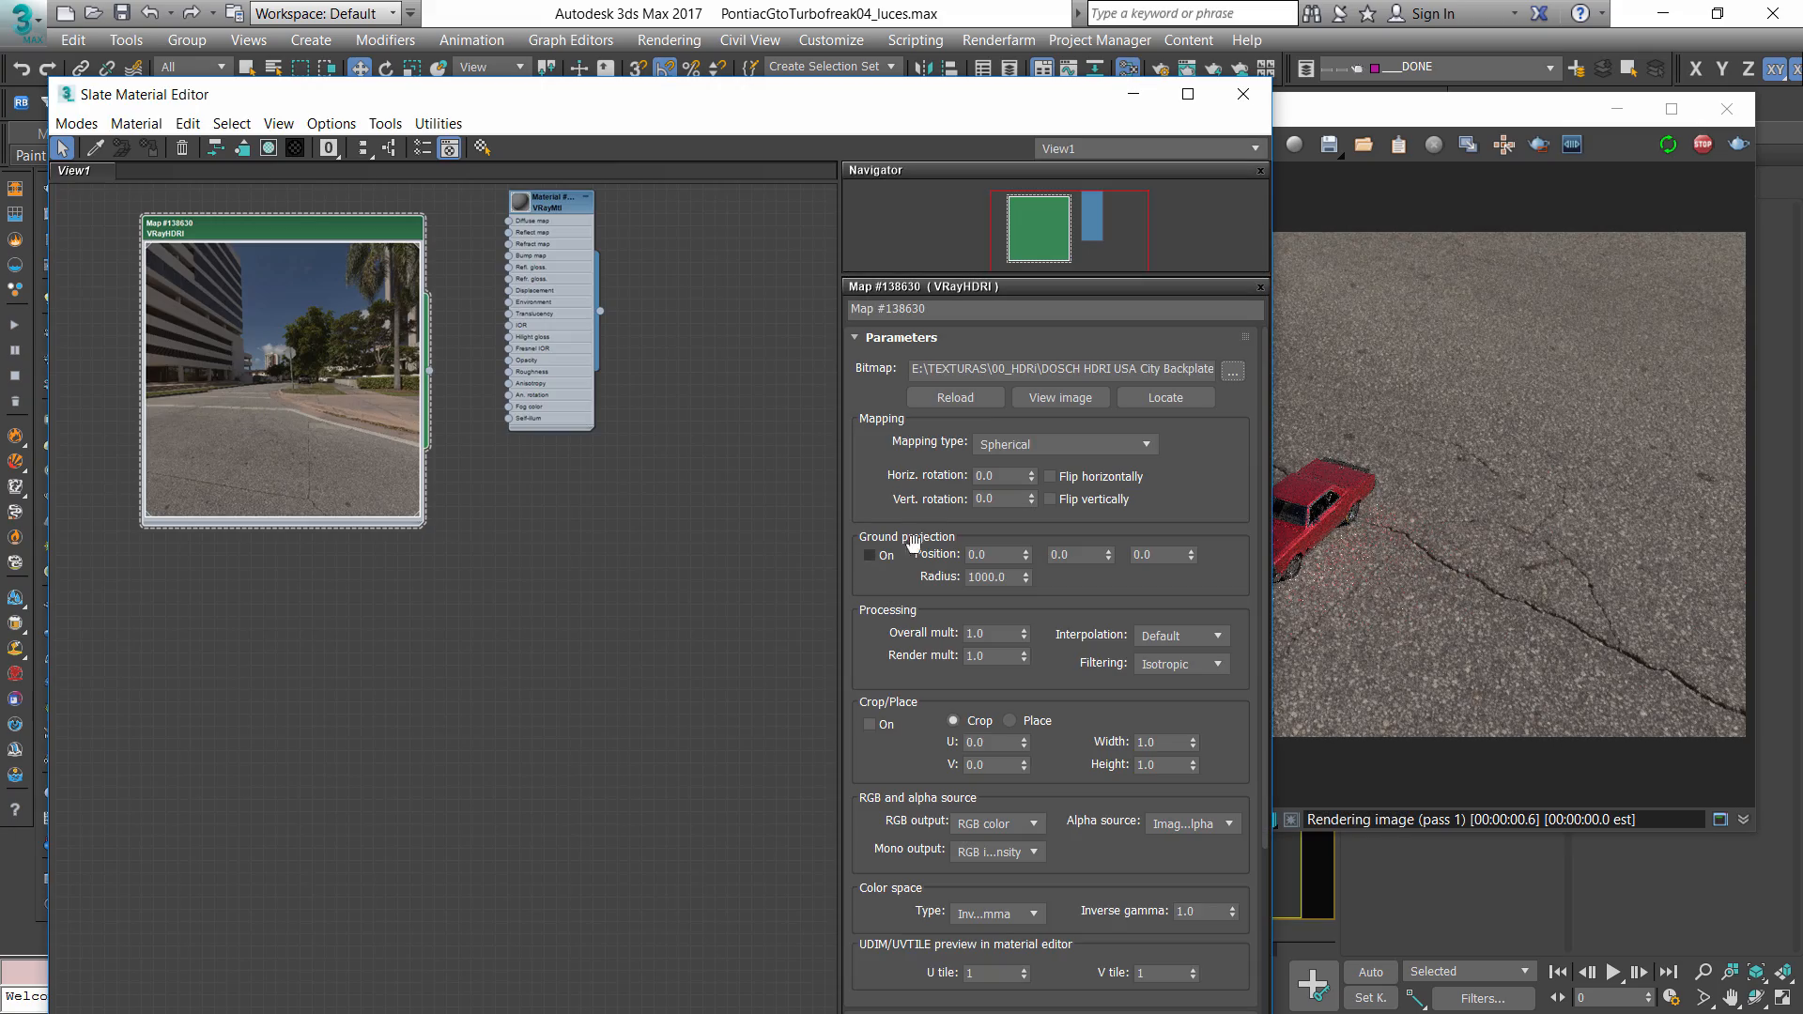
pyautogui.click(878, 557)
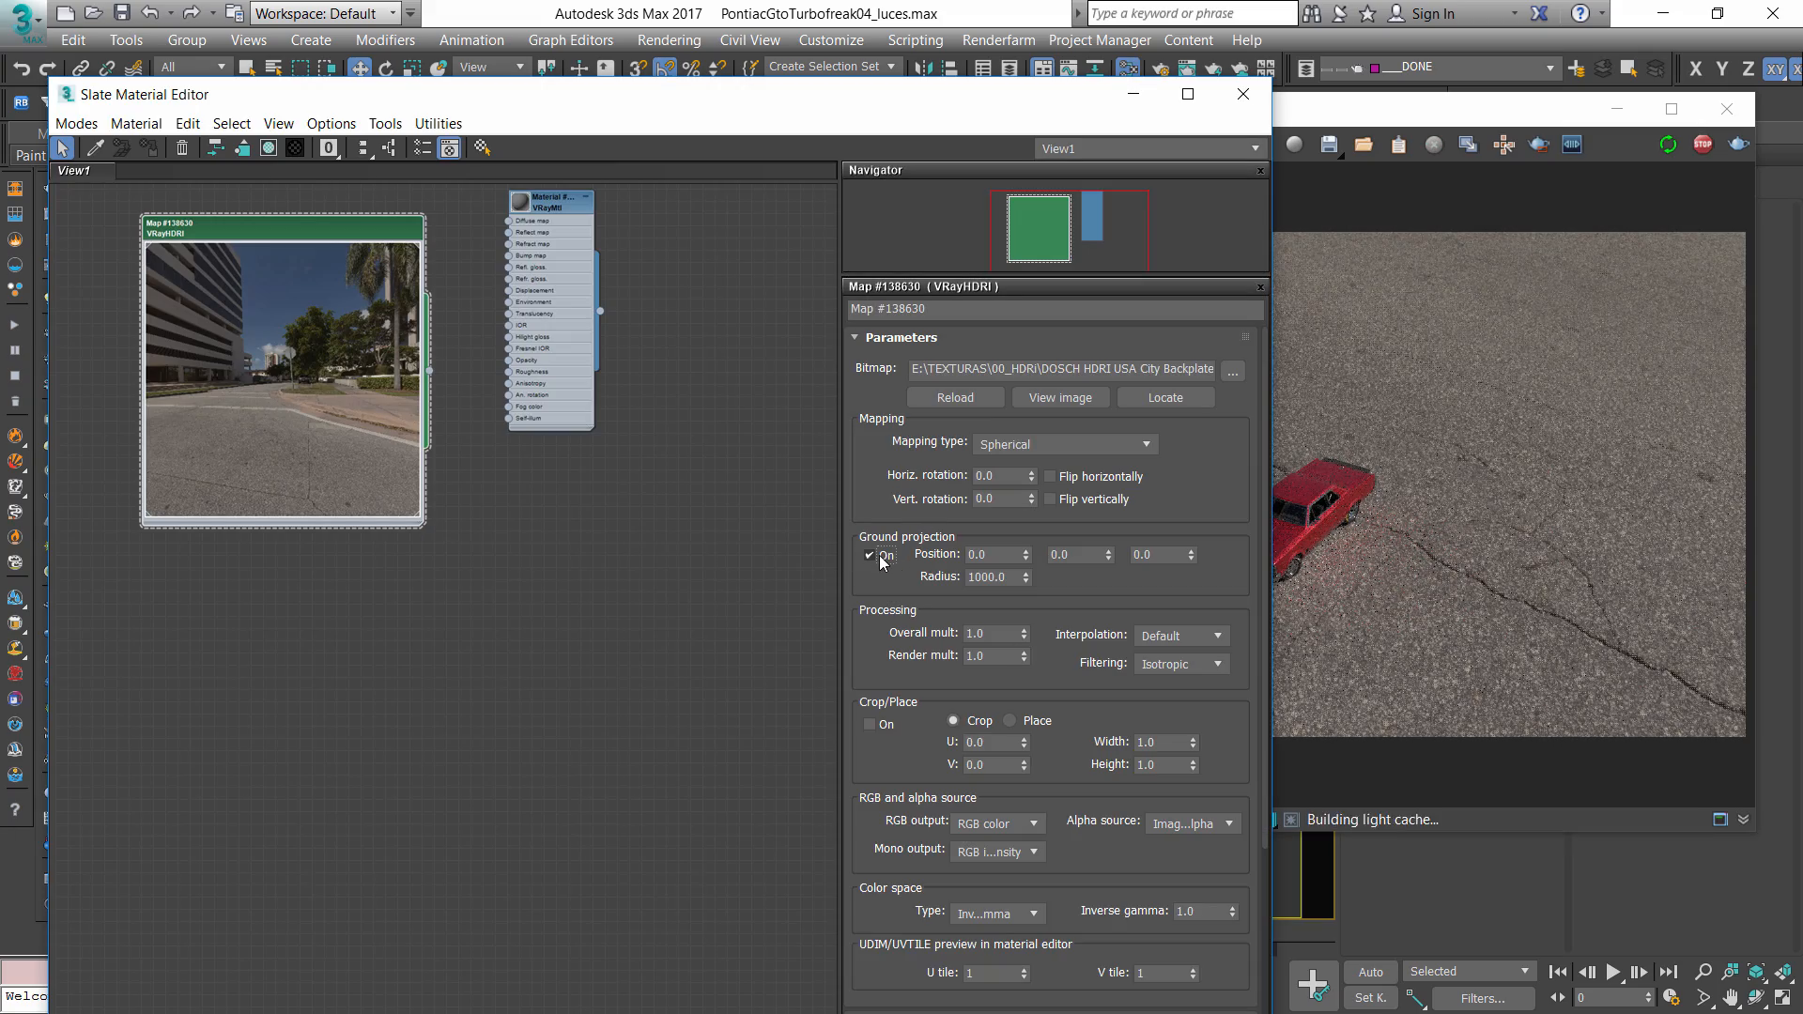
pyautogui.doubleClick(1011, 577)
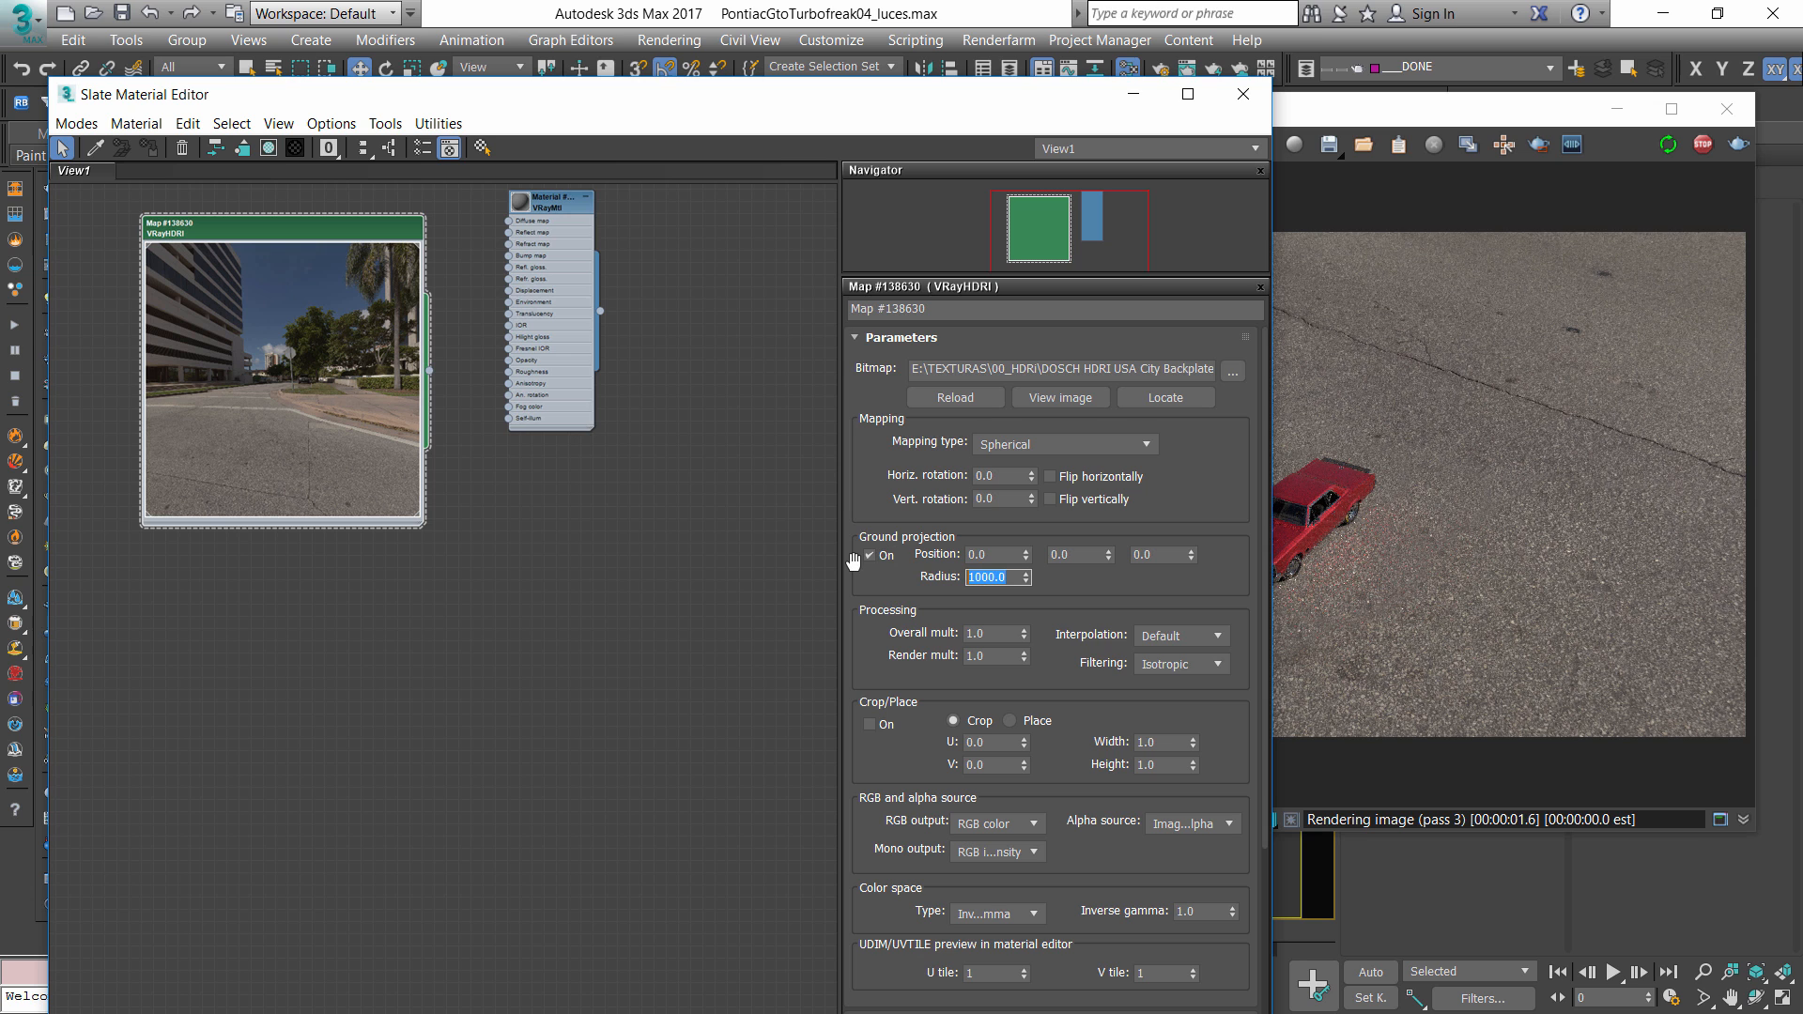
pyautogui.moveTo(691, 101); pyautogui.dragTo(650, 106)
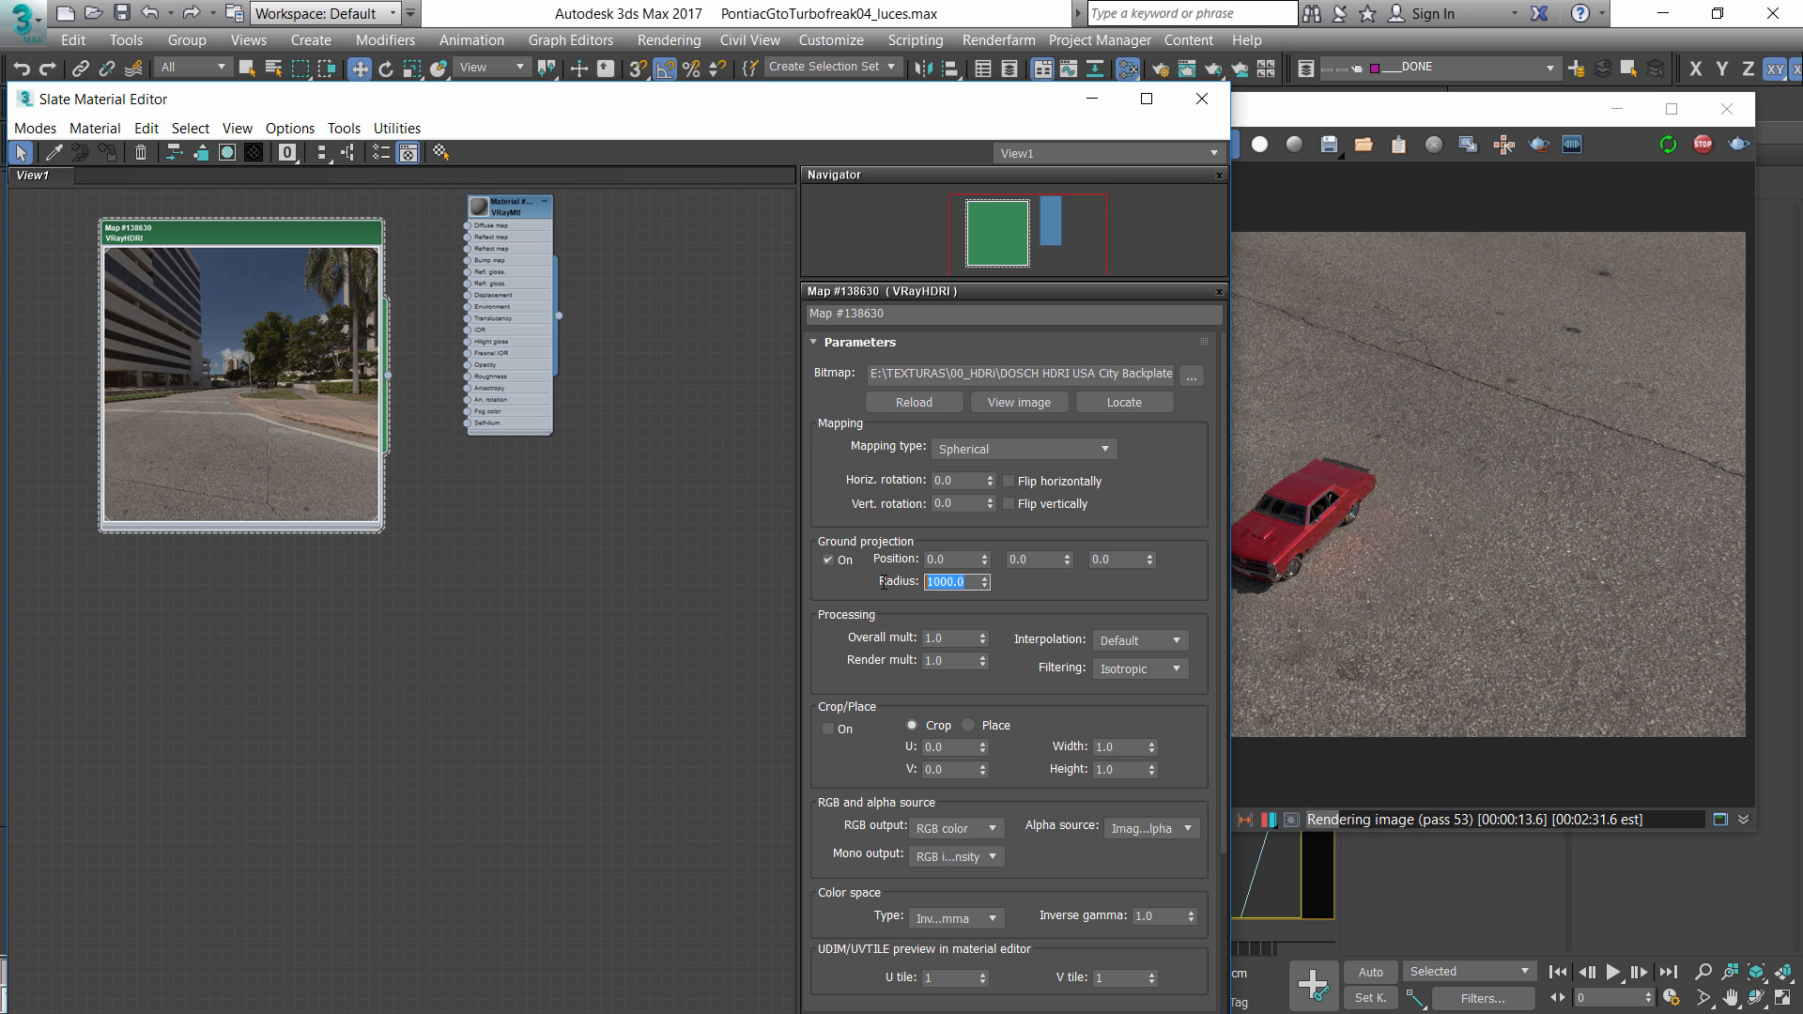
pyautogui.write('50')
pyautogui.press('Return')
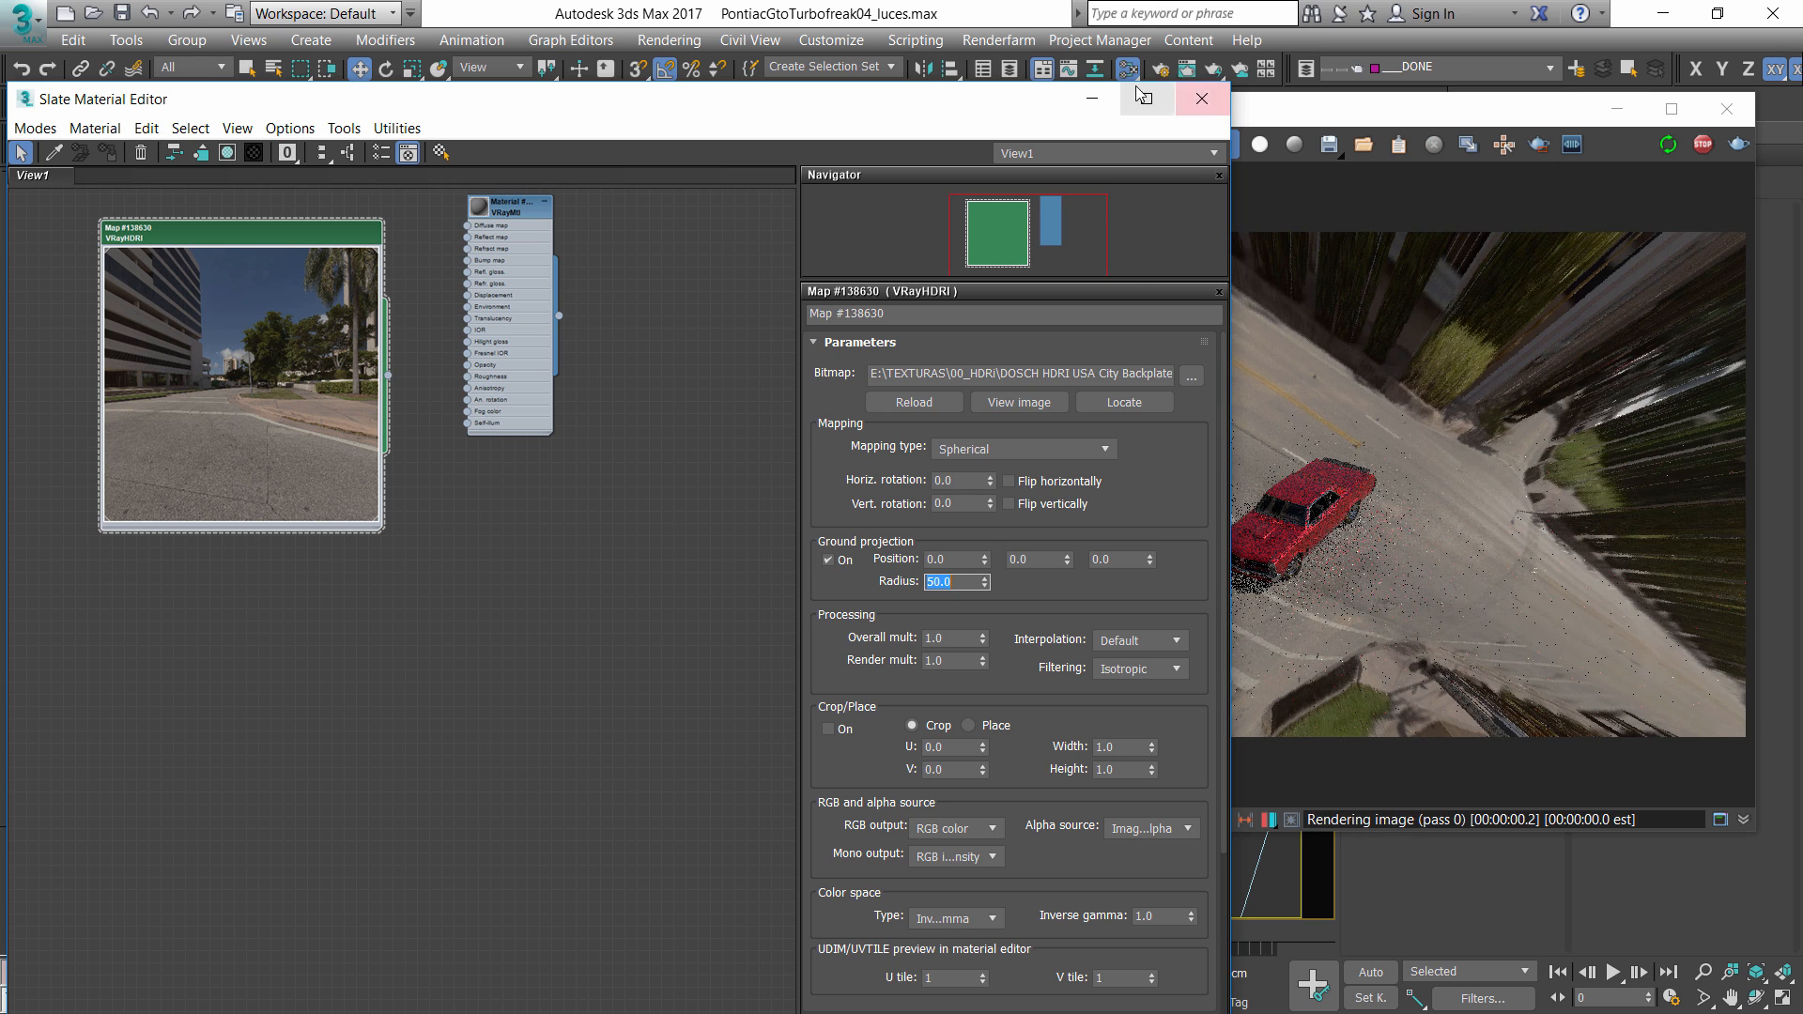
# - Inspect the projected ground around the car in the render and set the ground projection radius to 200
pyautogui.moveTo(937, 107); pyautogui.dragTo(325, 117)
pyautogui.keyDown('alt'); pyautogui.moveTo(668, 590); pyautogui.dragTo(773, 613, button='middle'); pyautogui.keyUp('alt')
pyautogui.keyDown('alt'); pyautogui.moveTo(686, 617); pyautogui.dragTo(732, 611, button='middle'); pyautogui.keyUp('alt')
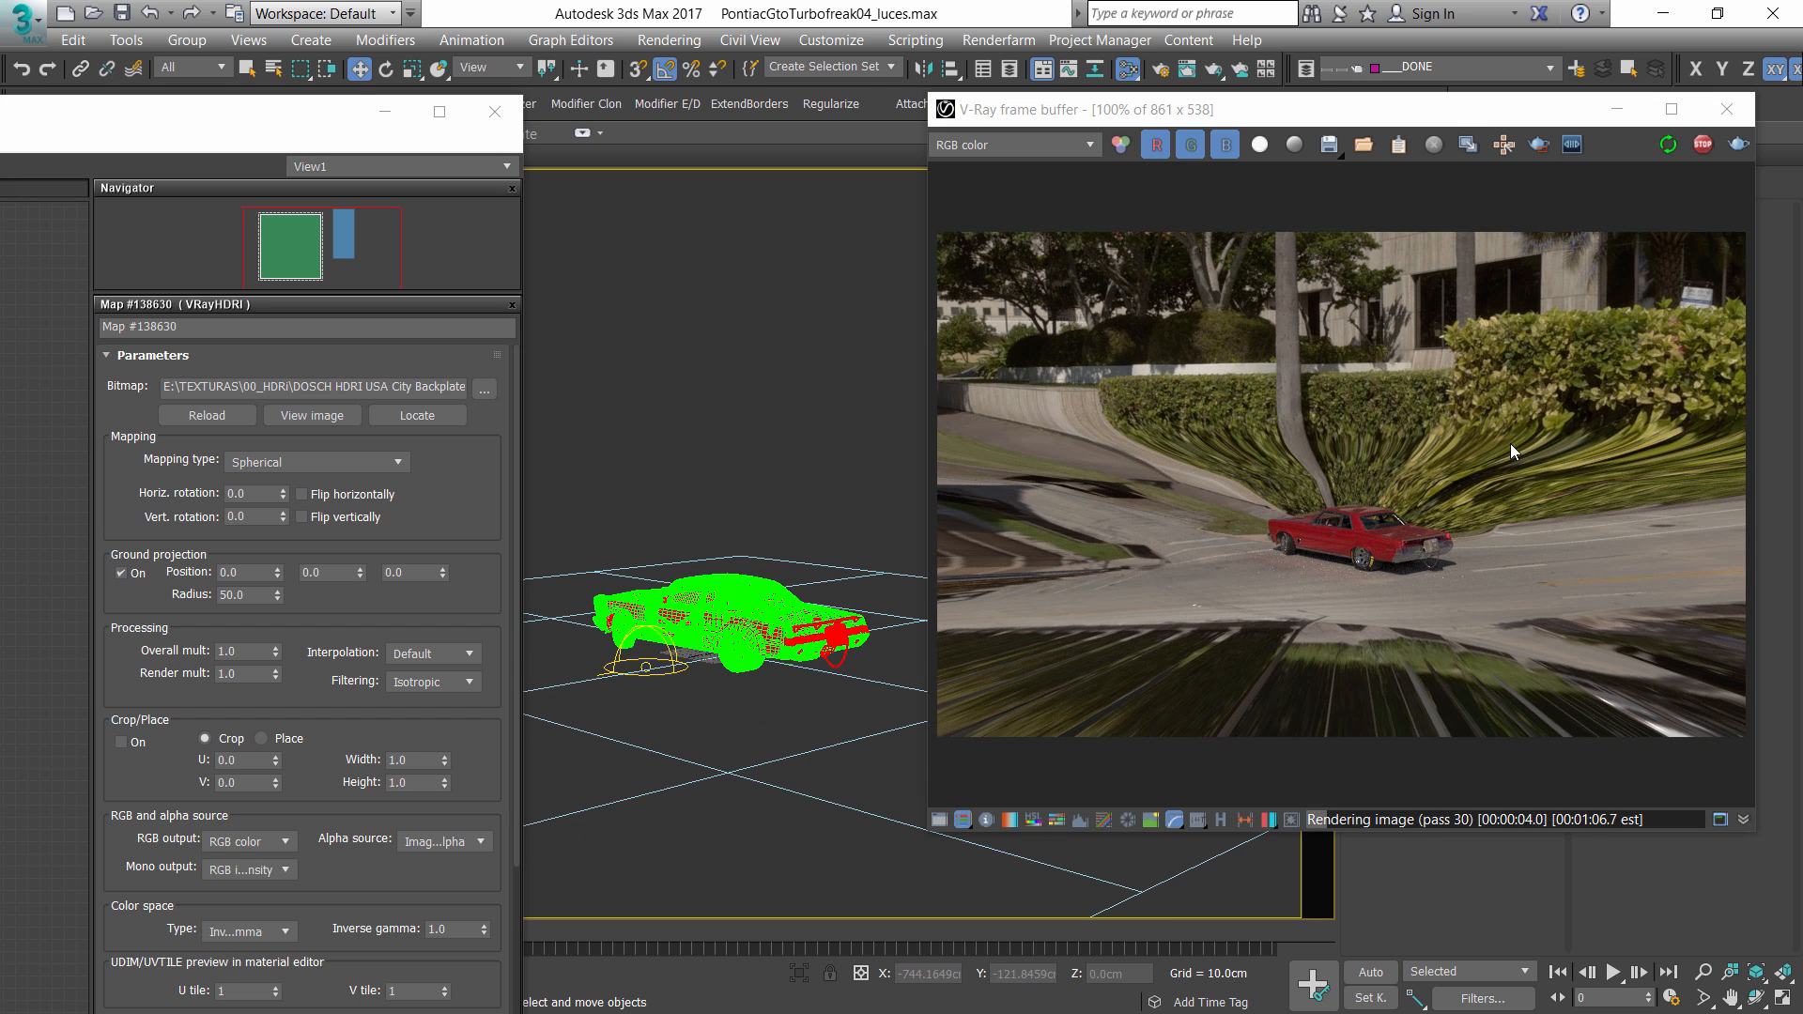
pyautogui.doubleClick(246, 594)
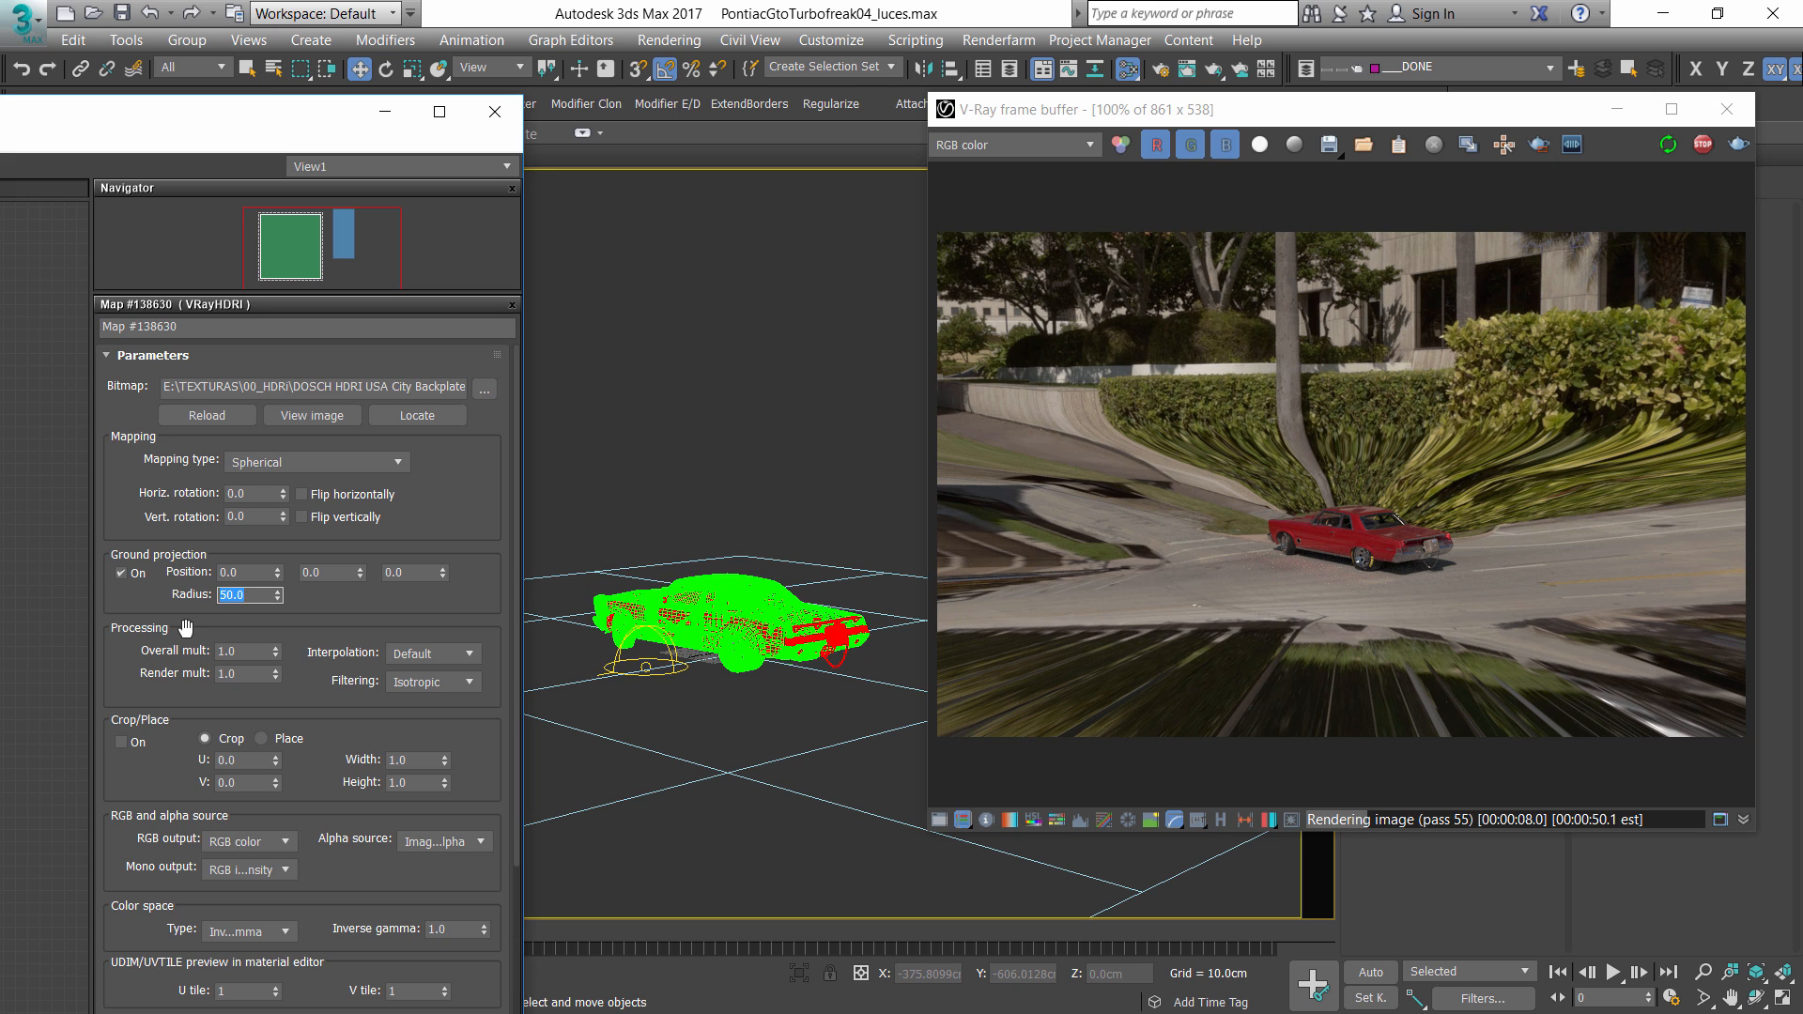
pyautogui.write('200')
pyautogui.press('Return')
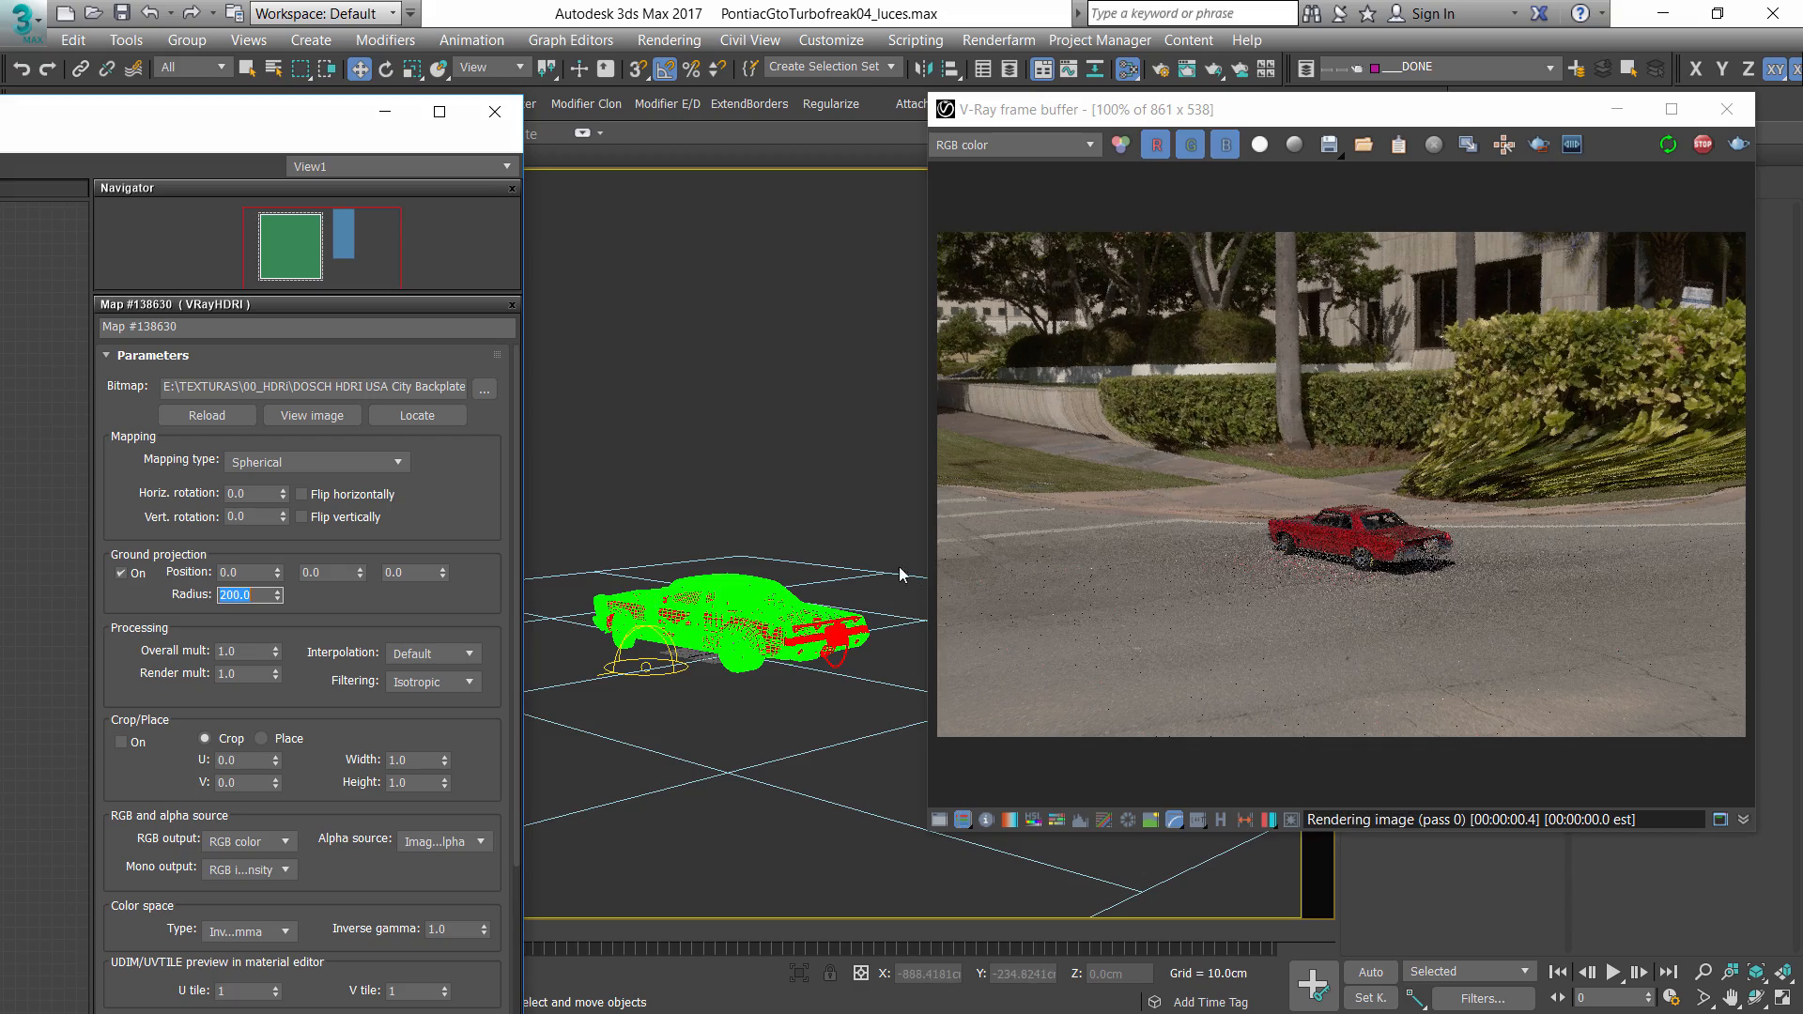
# - Check the car's scale against the projected ground up close and set the VRayHDRI ground projection radius to 150
pyautogui.keyDown('alt'); pyautogui.moveTo(897, 605); pyautogui.dragTo(756, 629, button='middle'); pyautogui.keyUp('alt')
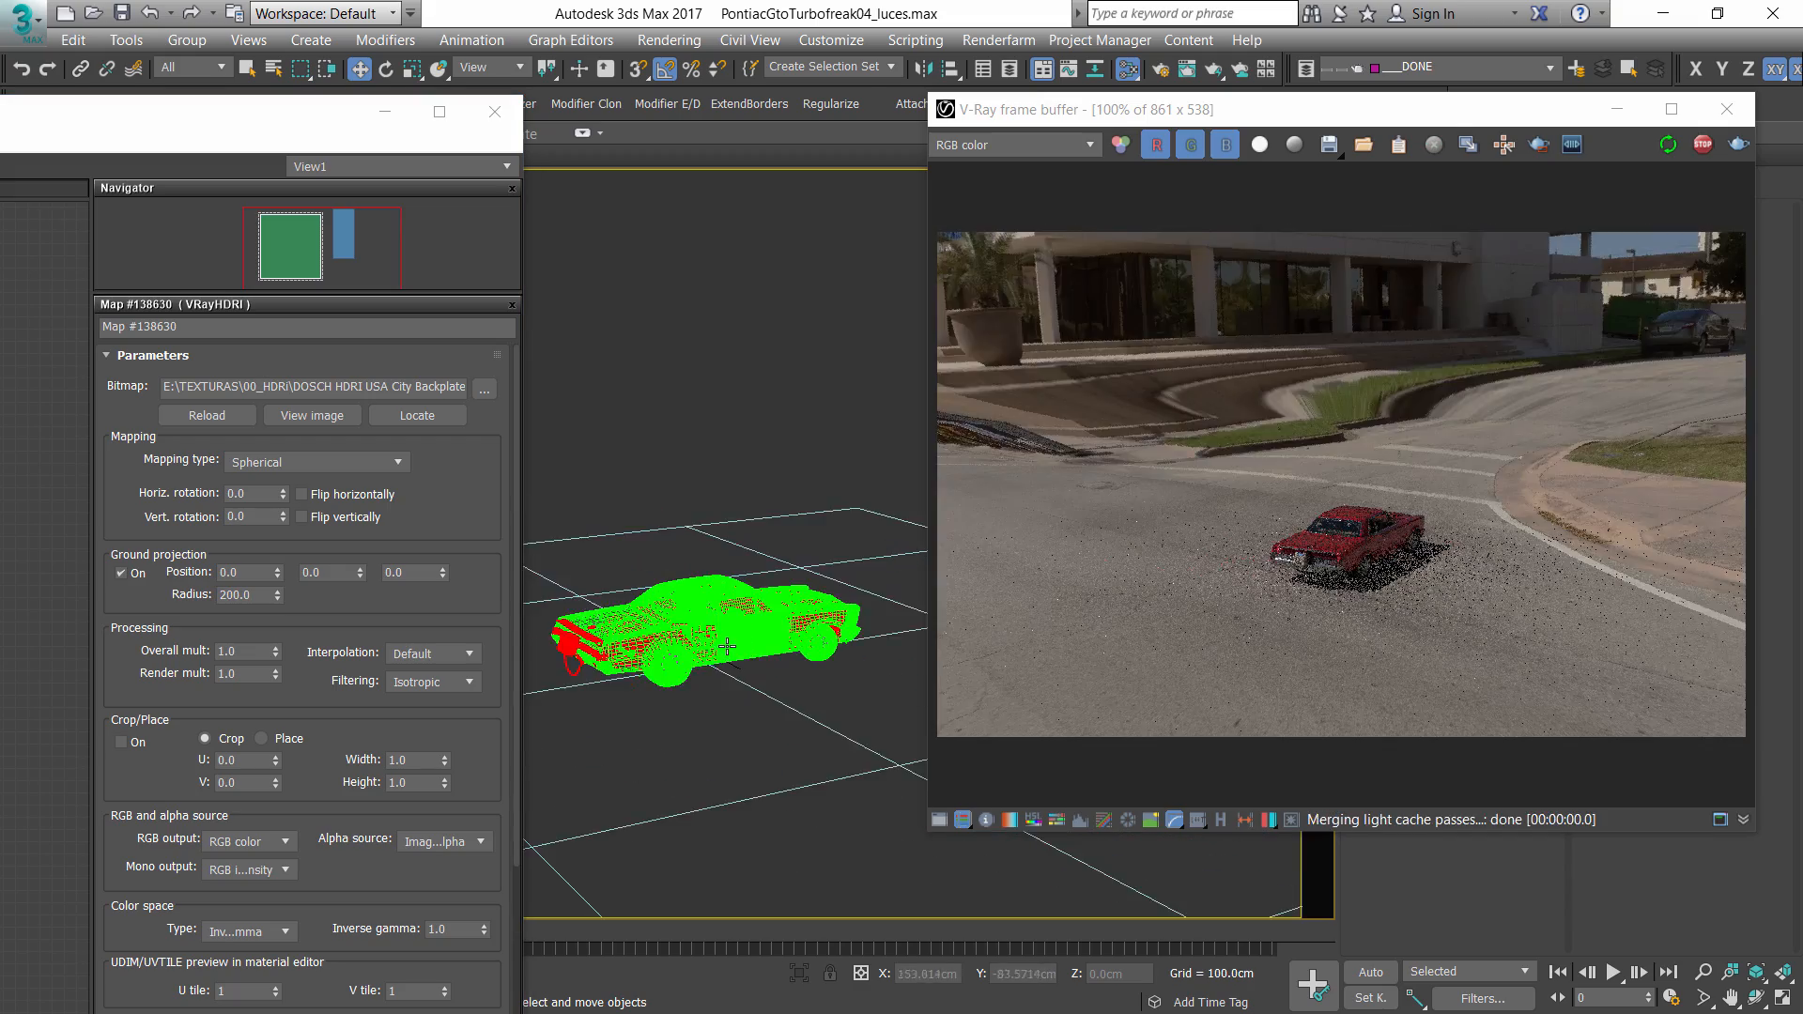
pyautogui.scroll(5, 762, 635)
pyautogui.click(761, 635)
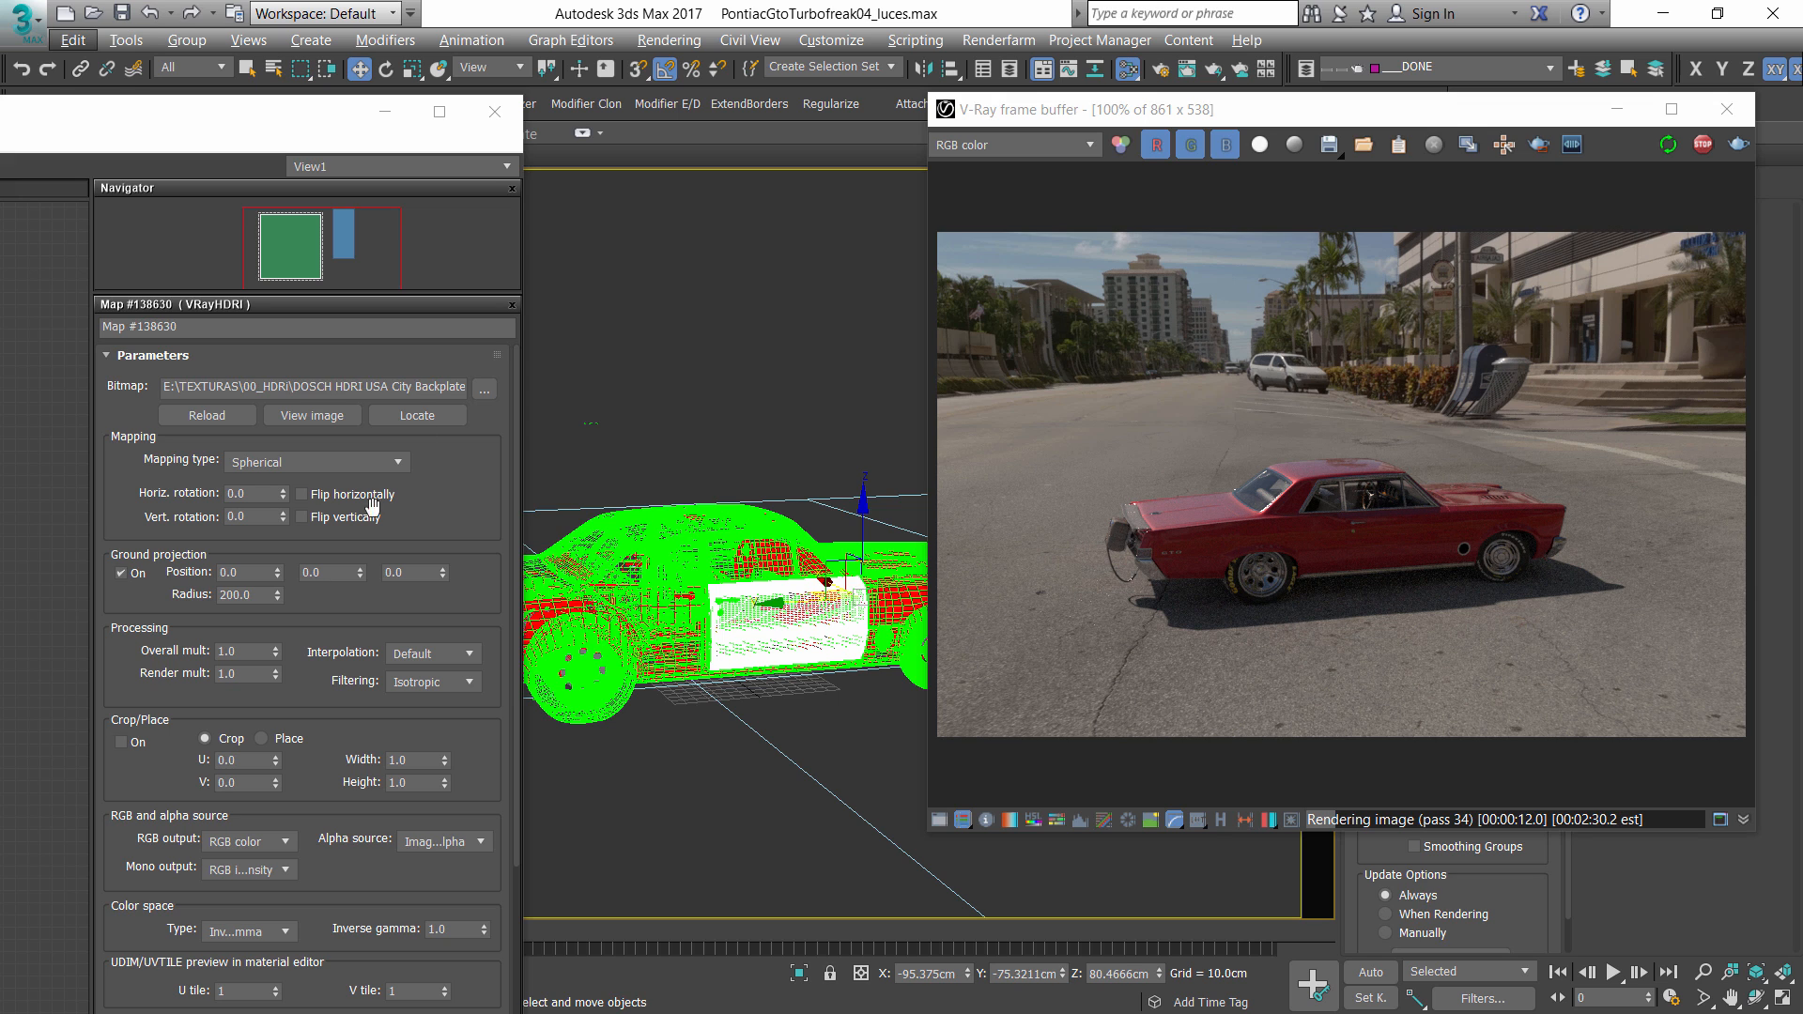
pyautogui.click(261, 594)
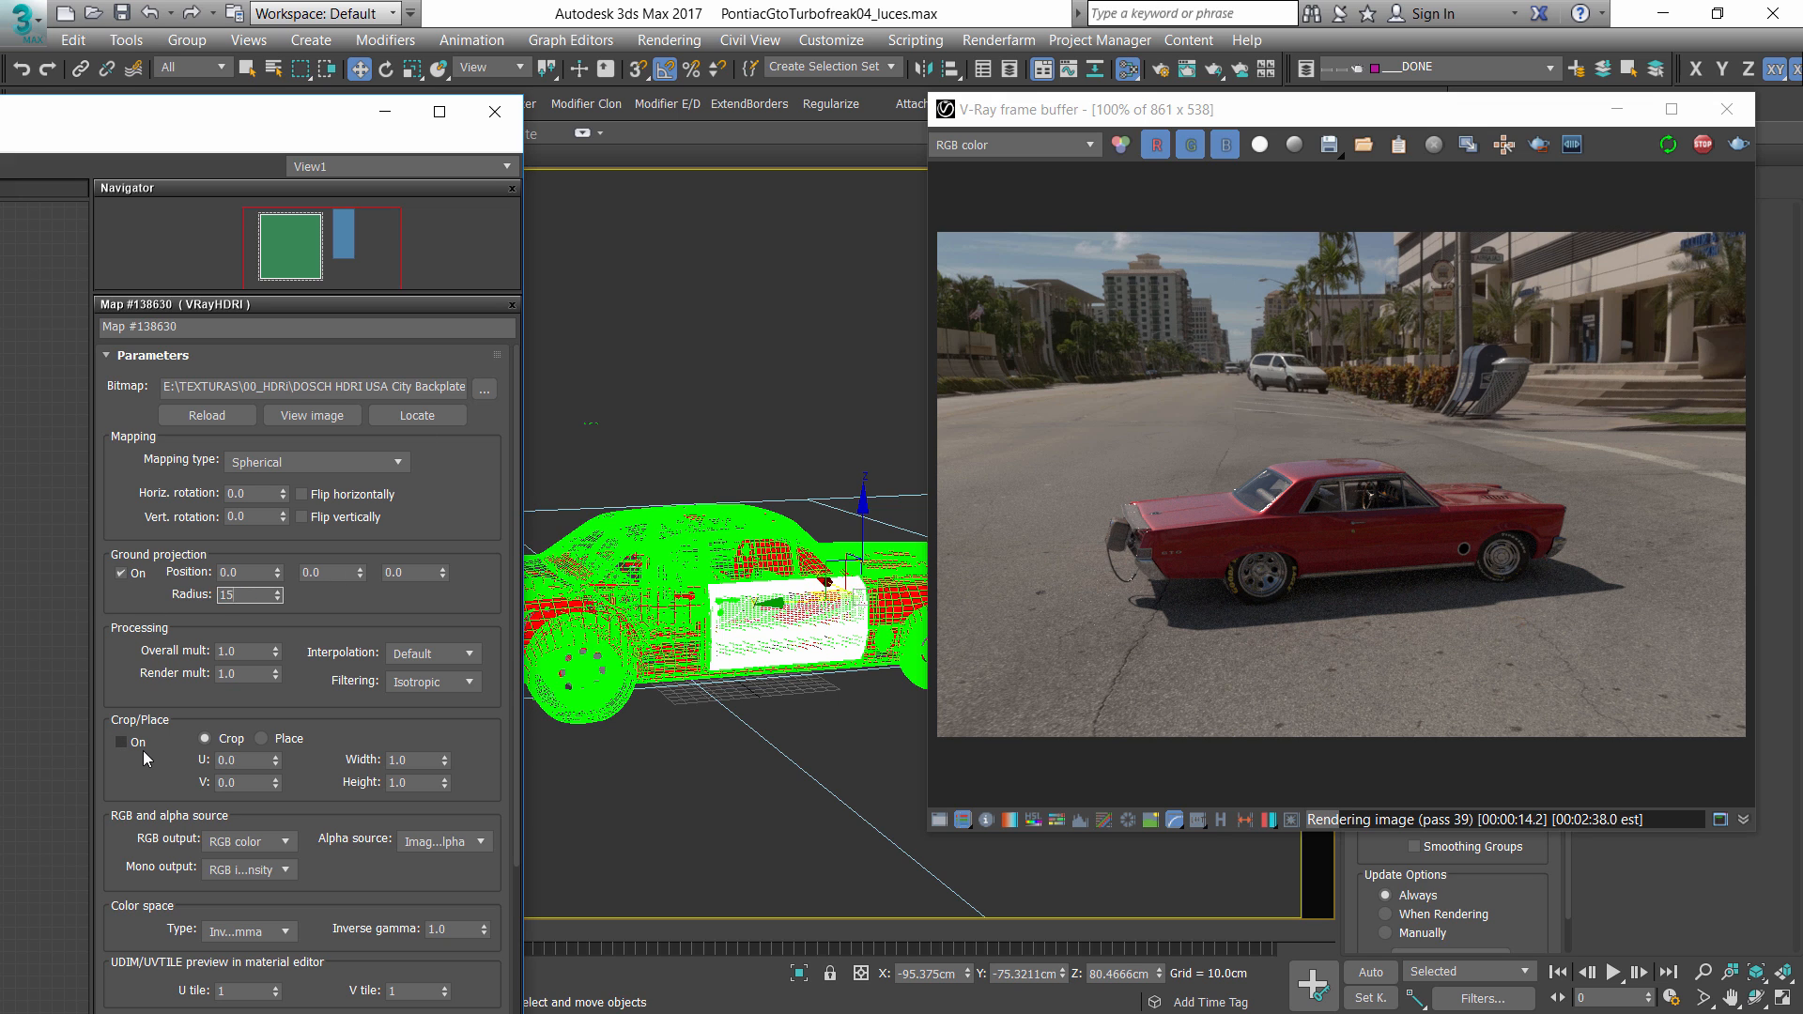
pyautogui.write('150')
pyautogui.press('Return')
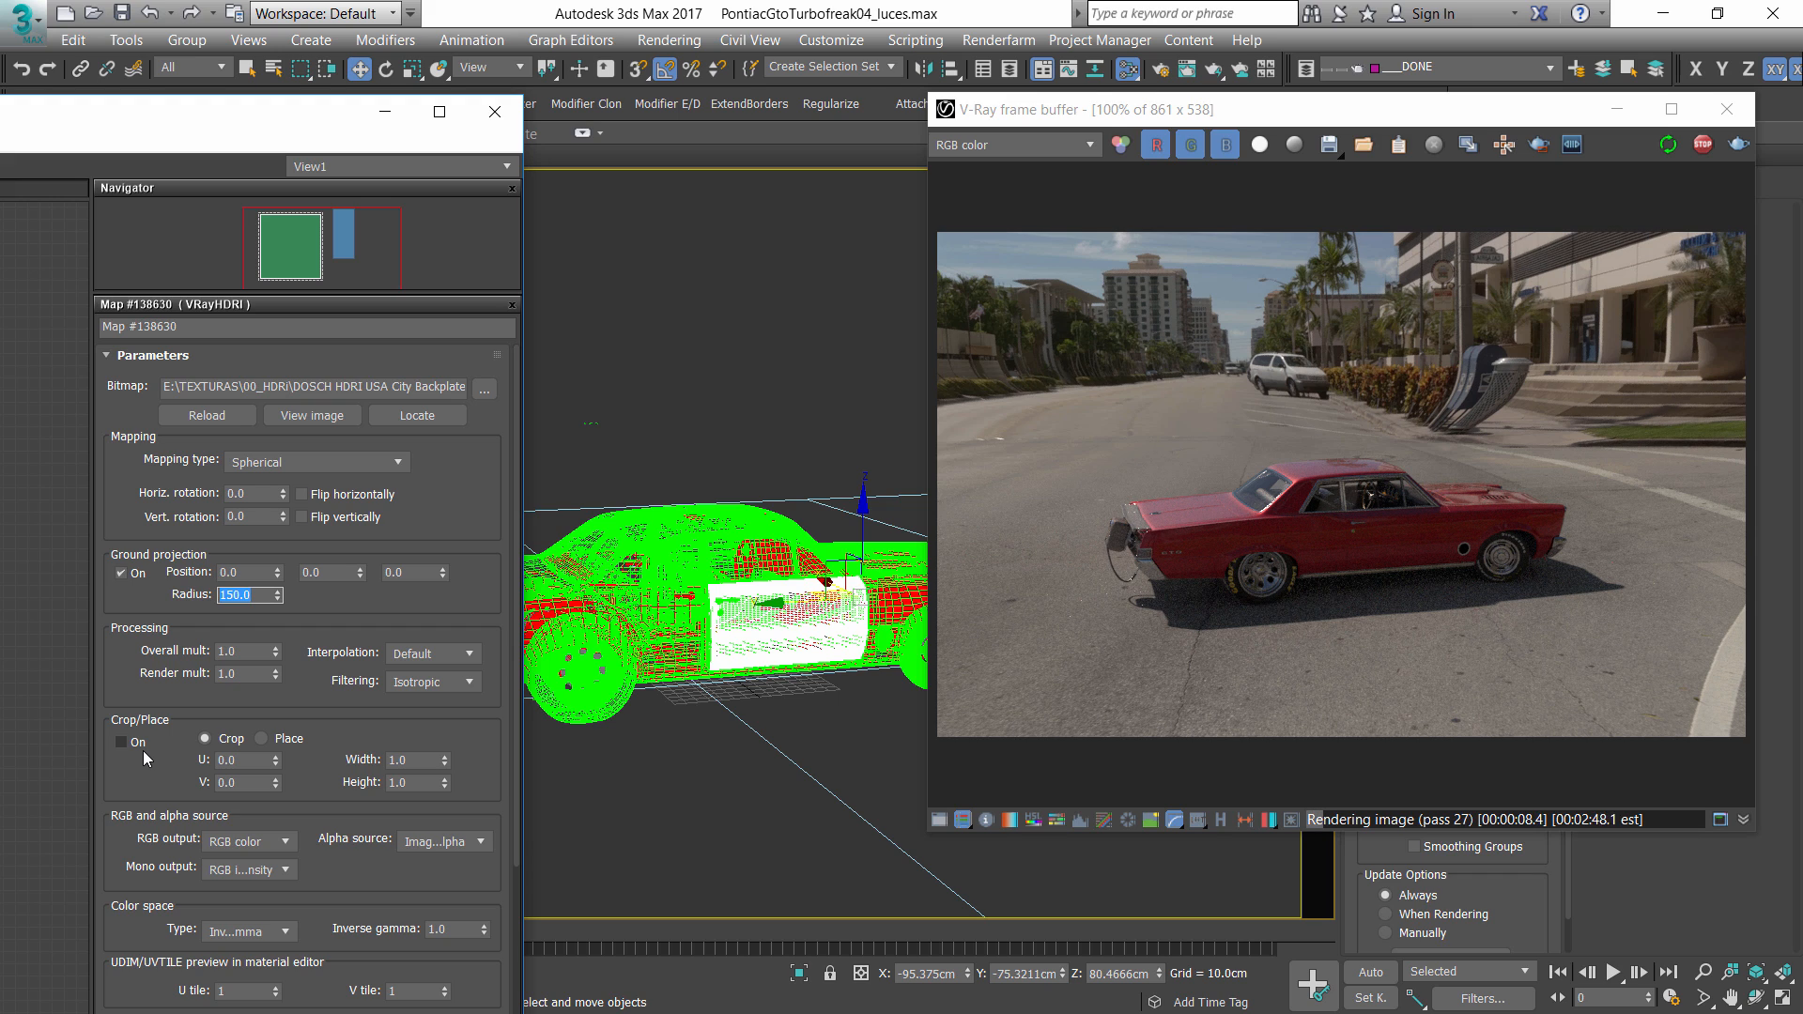
# - Close the material editor and move the dome light away from the car along X to about 892 cm
pyautogui.click(498, 117)
pyautogui.keyDown('alt'); pyautogui.moveTo(540, 619); pyautogui.dragTo(780, 671, button='middle'); pyautogui.keyUp('alt')
pyautogui.scroll(-5, 751, 657)
pyautogui.moveTo(742, 653); pyautogui.dragTo(640, 680, button='middle')
pyautogui.scroll(-2, 698, 619)
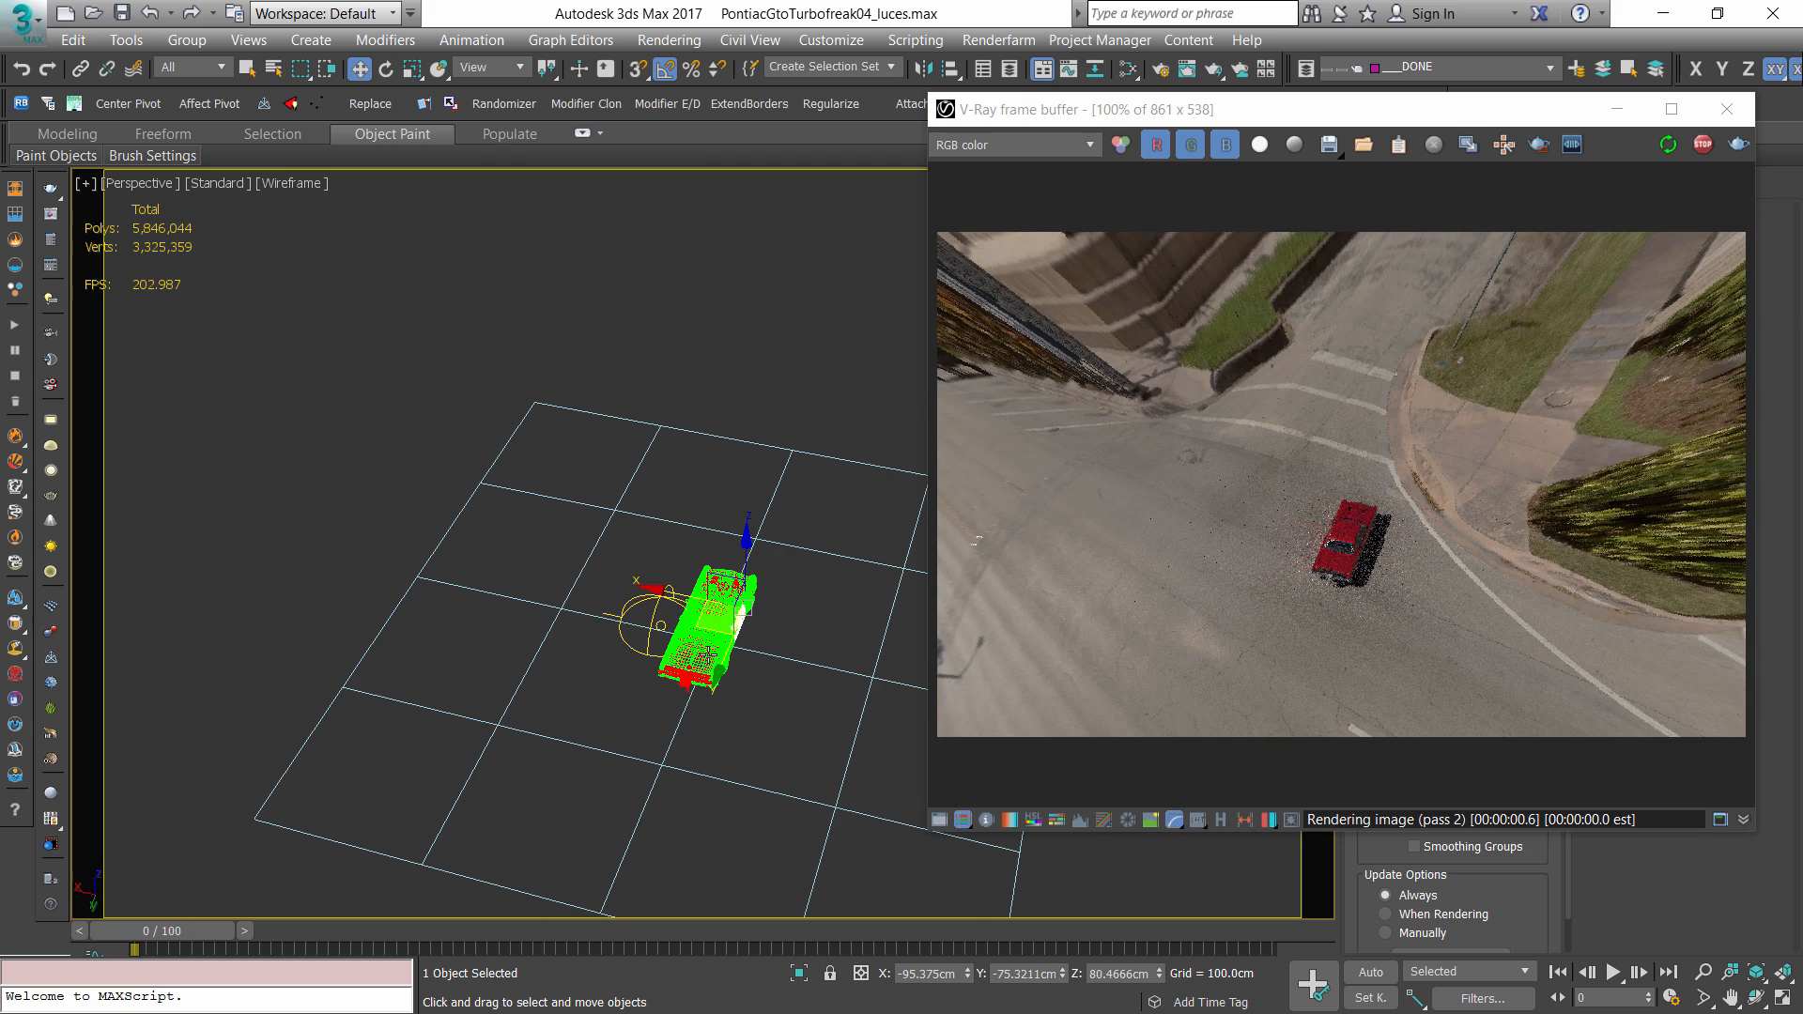
pyautogui.click(652, 608)
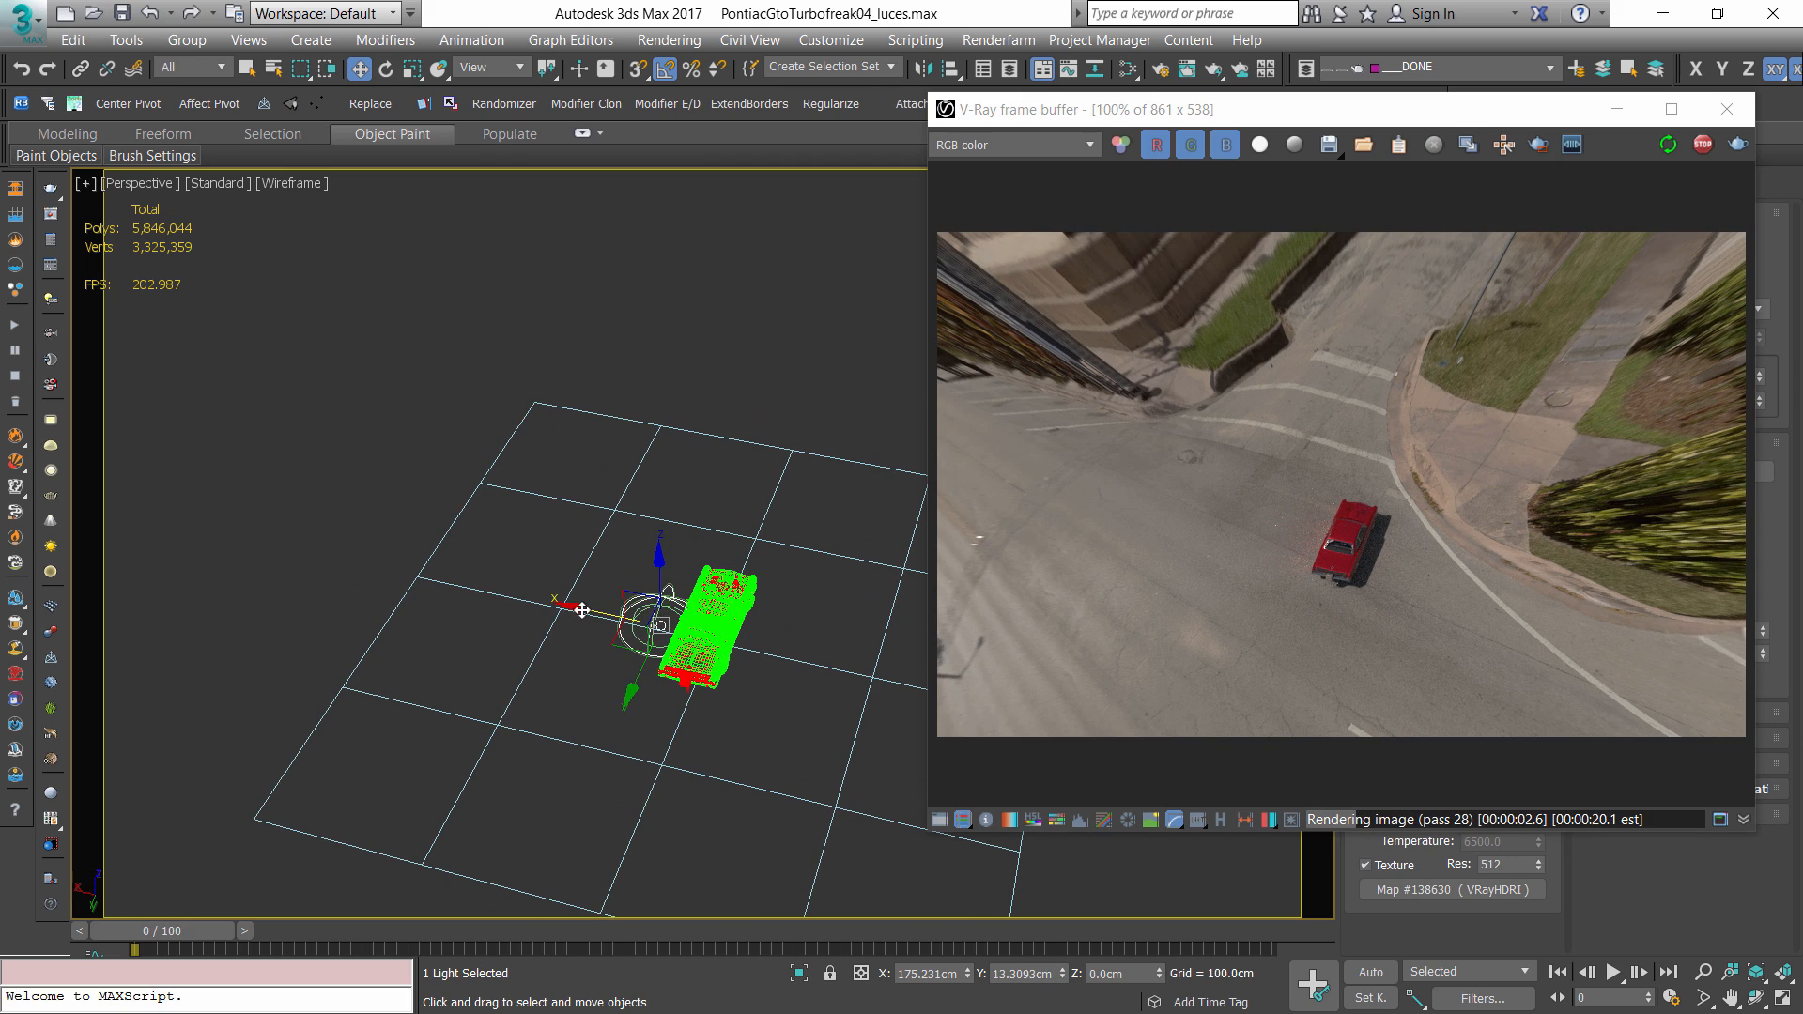
pyautogui.moveTo(652, 608); pyautogui.dragTo(470, 582)
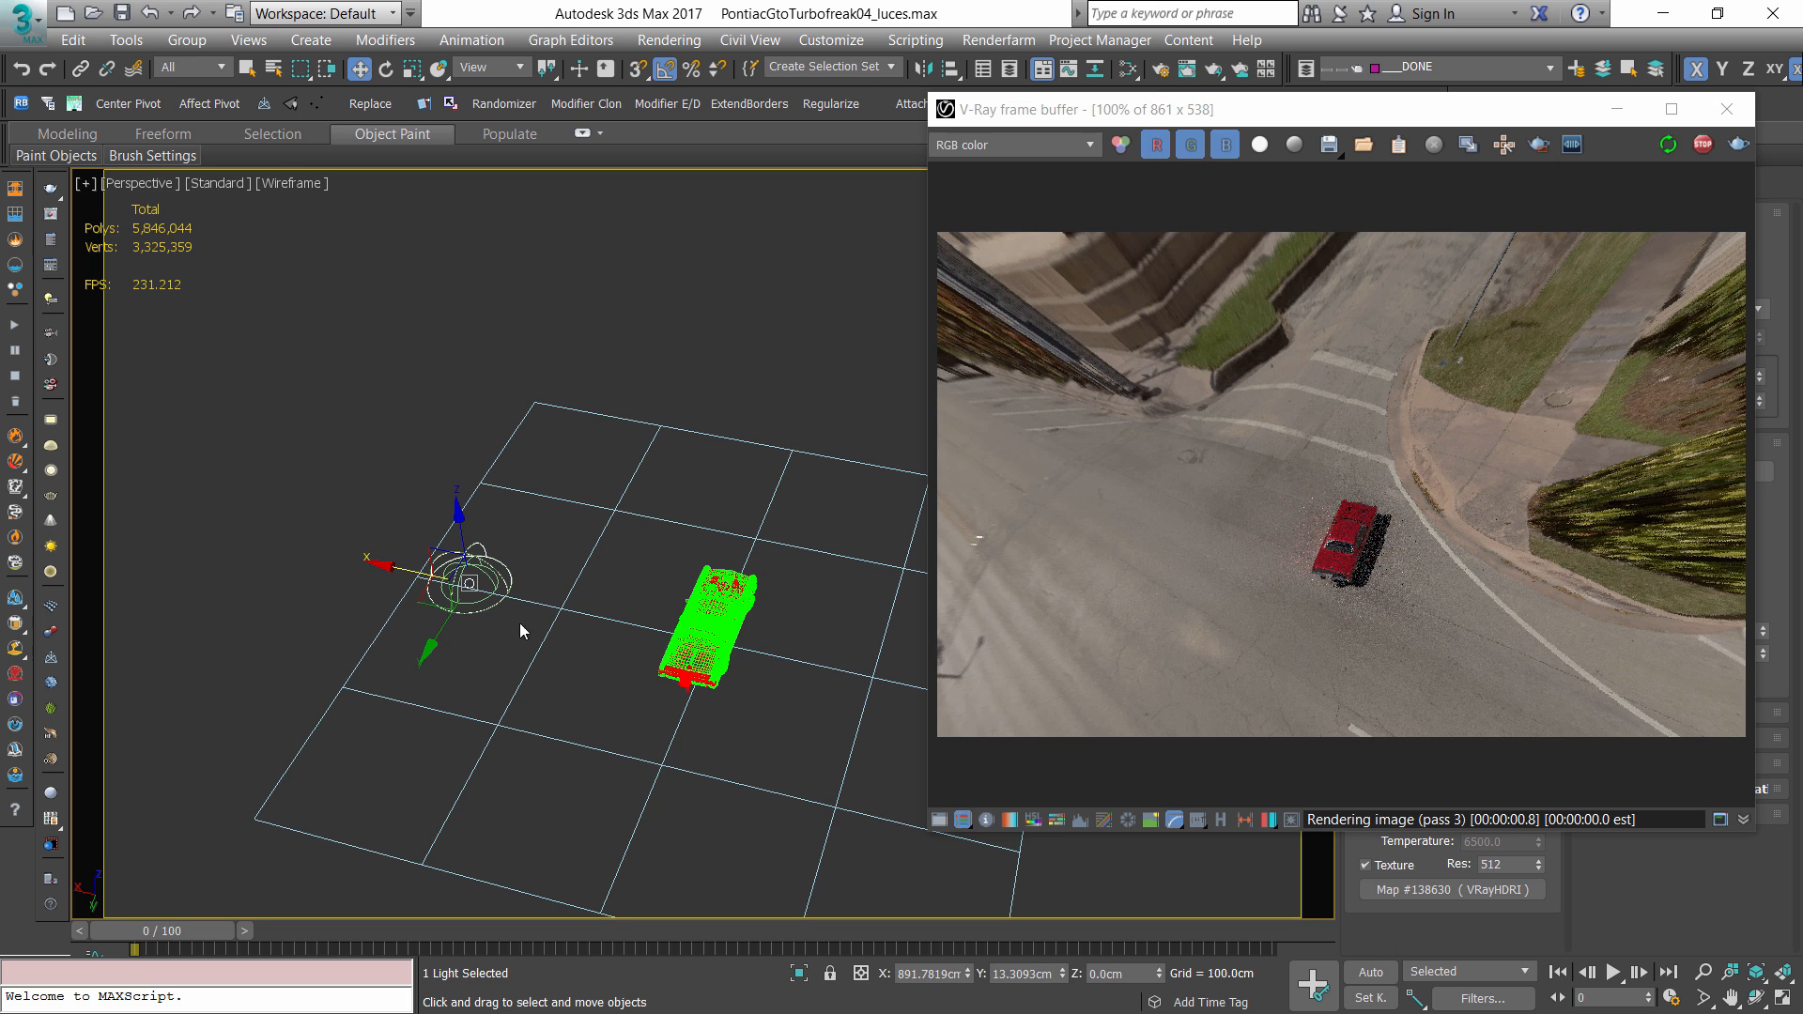
# - Try moving the car and its ground plane along X past the dome light, and undo the move
pyautogui.click(706, 605)
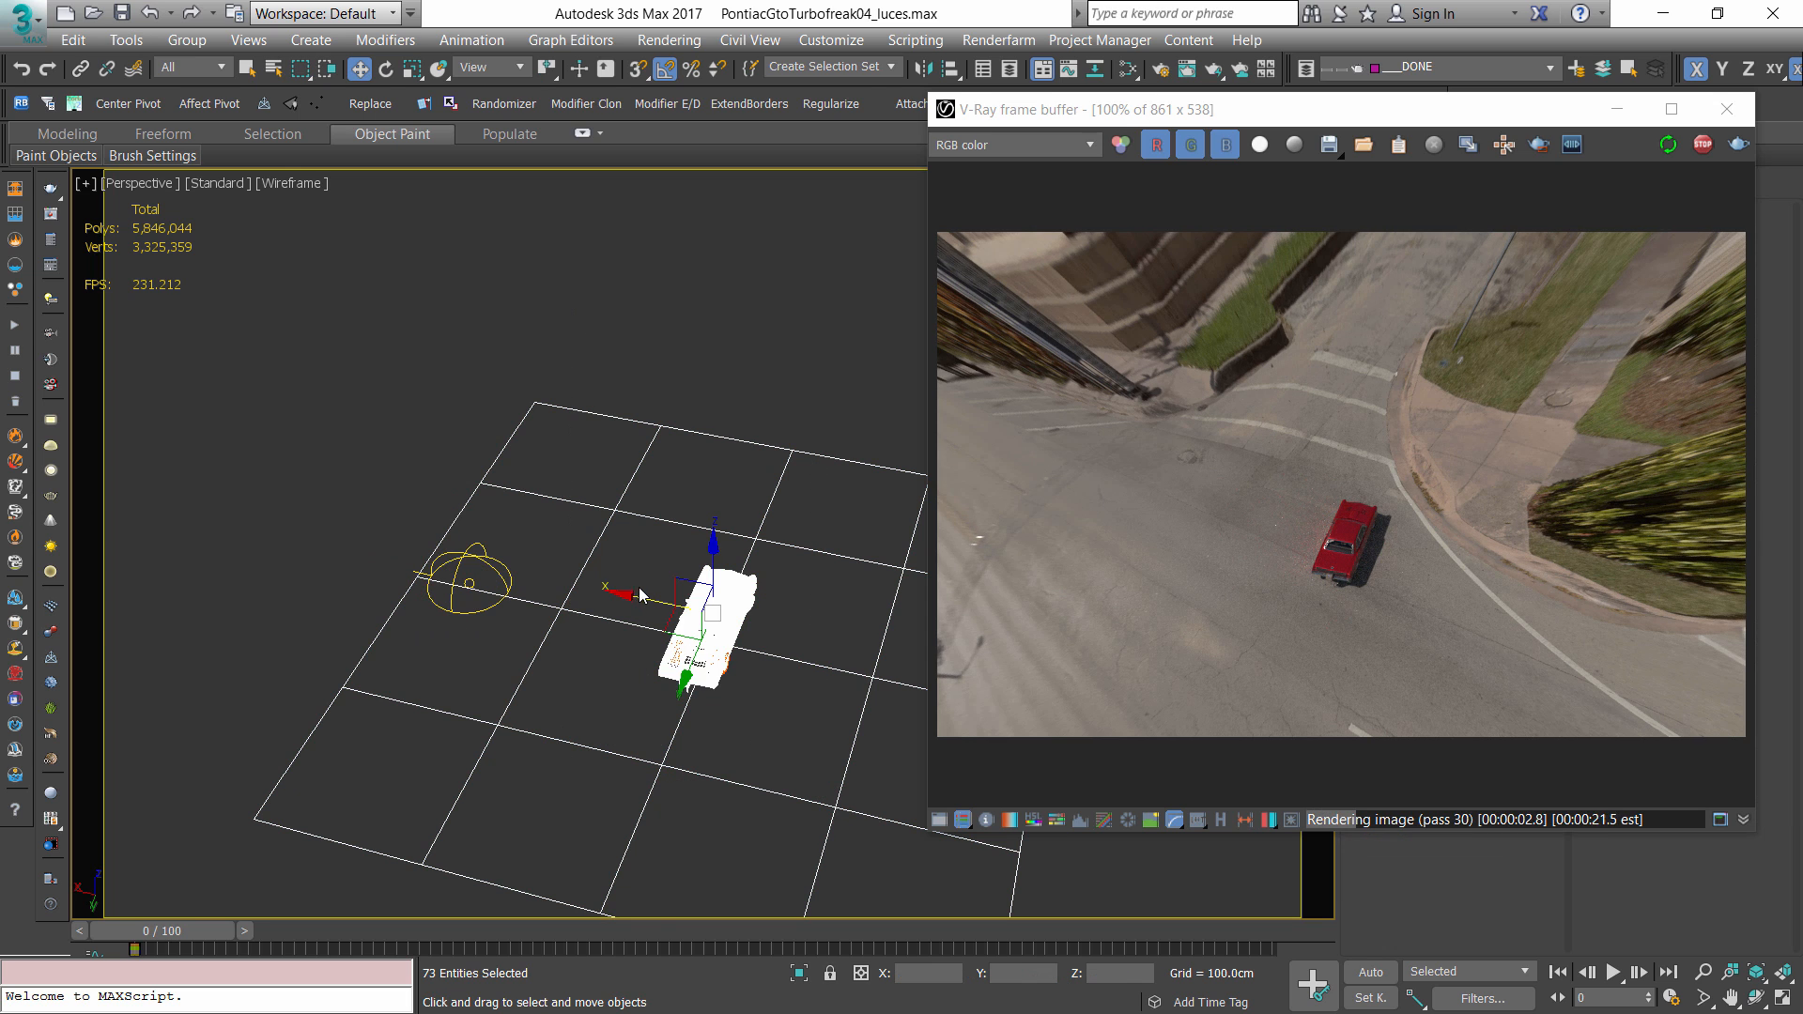
pyautogui.moveTo(642, 594); pyautogui.dragTo(177, 504)
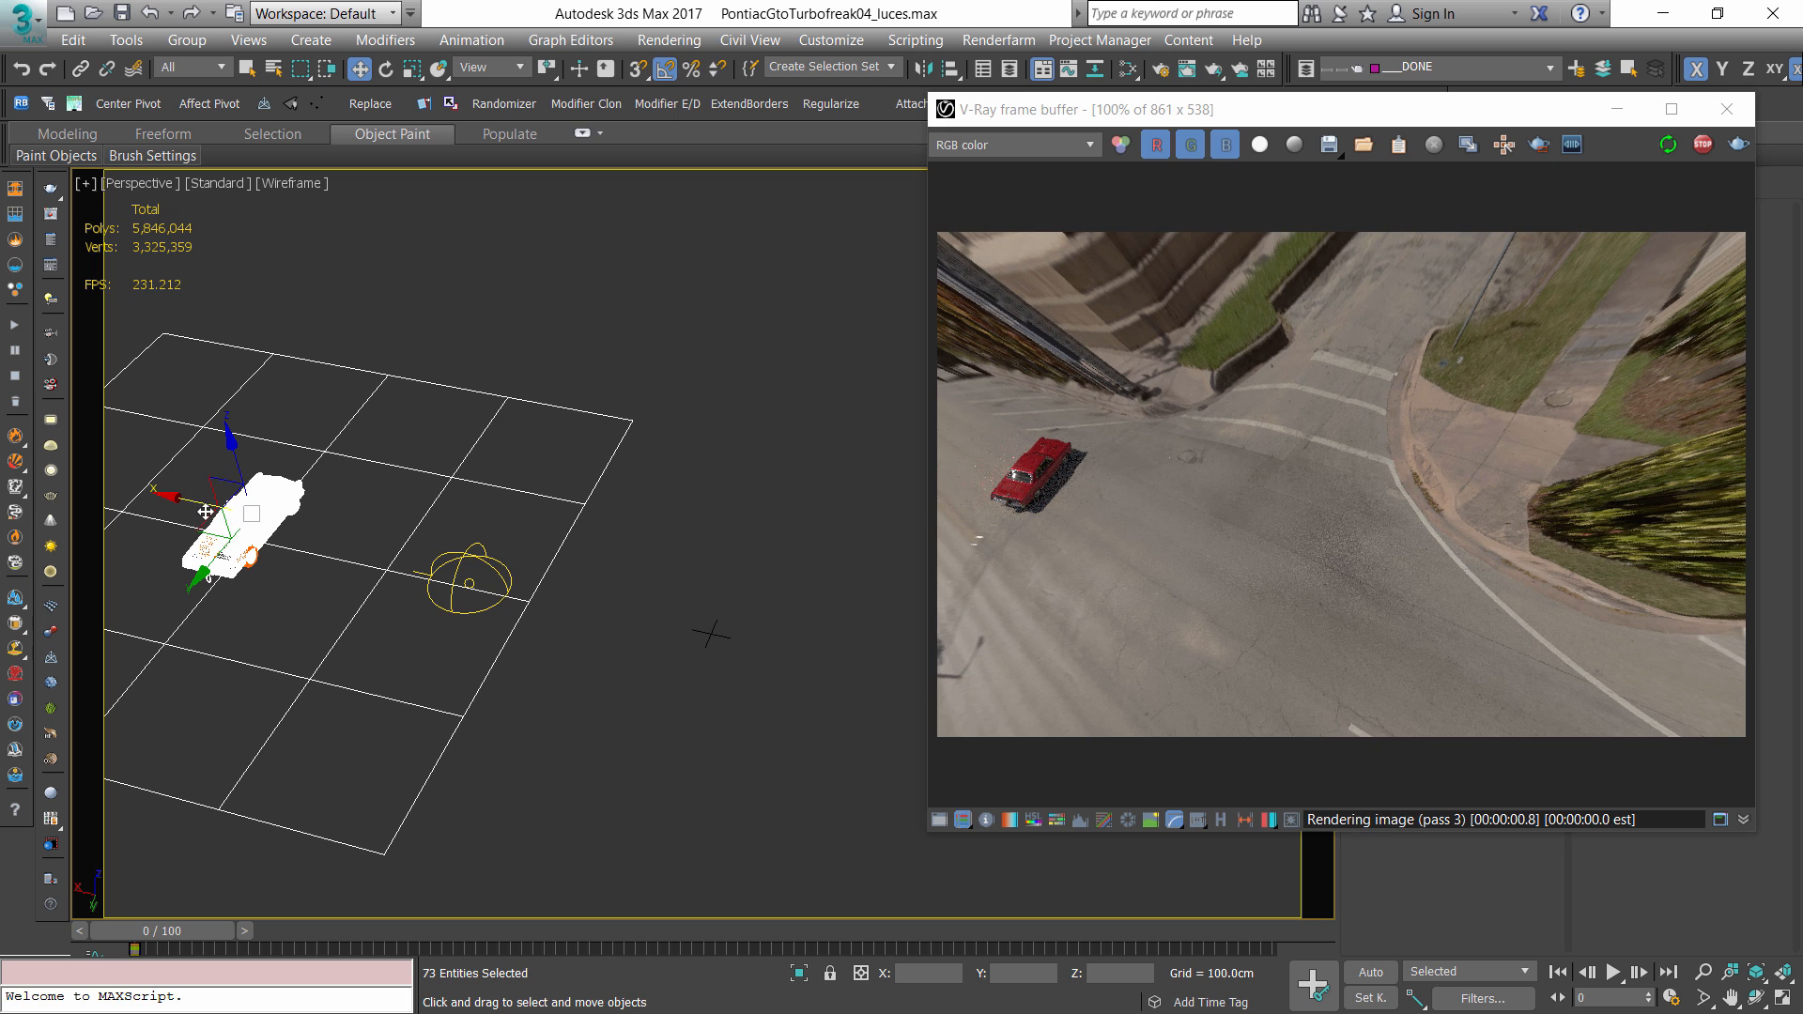
pyautogui.hotkey('ctrl', 'z')
# - Move the dome light back toward the car along X to about 308 cm
pyautogui.click(434, 571)
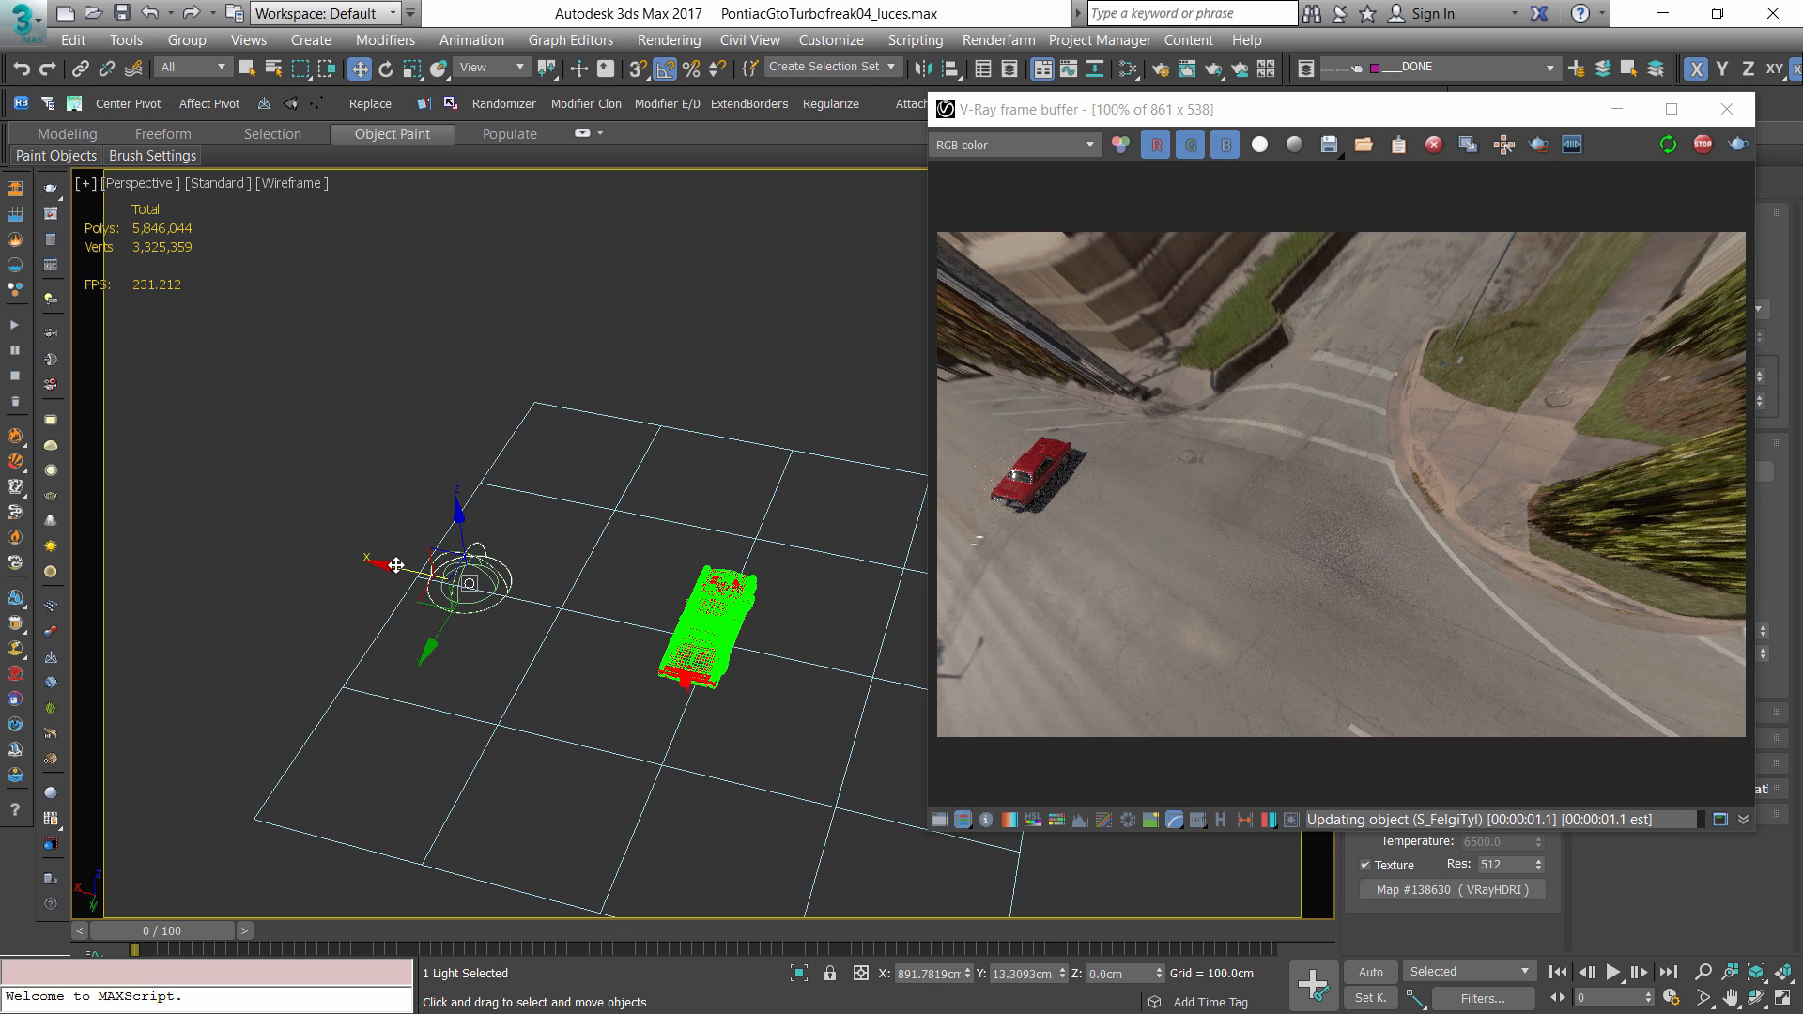
pyautogui.moveTo(396, 565); pyautogui.dragTo(554, 601)
pyautogui.keyDown('alt'); pyautogui.moveTo(601, 620); pyautogui.dragTo(681, 642, button='middle'); pyautogui.keyUp('alt')
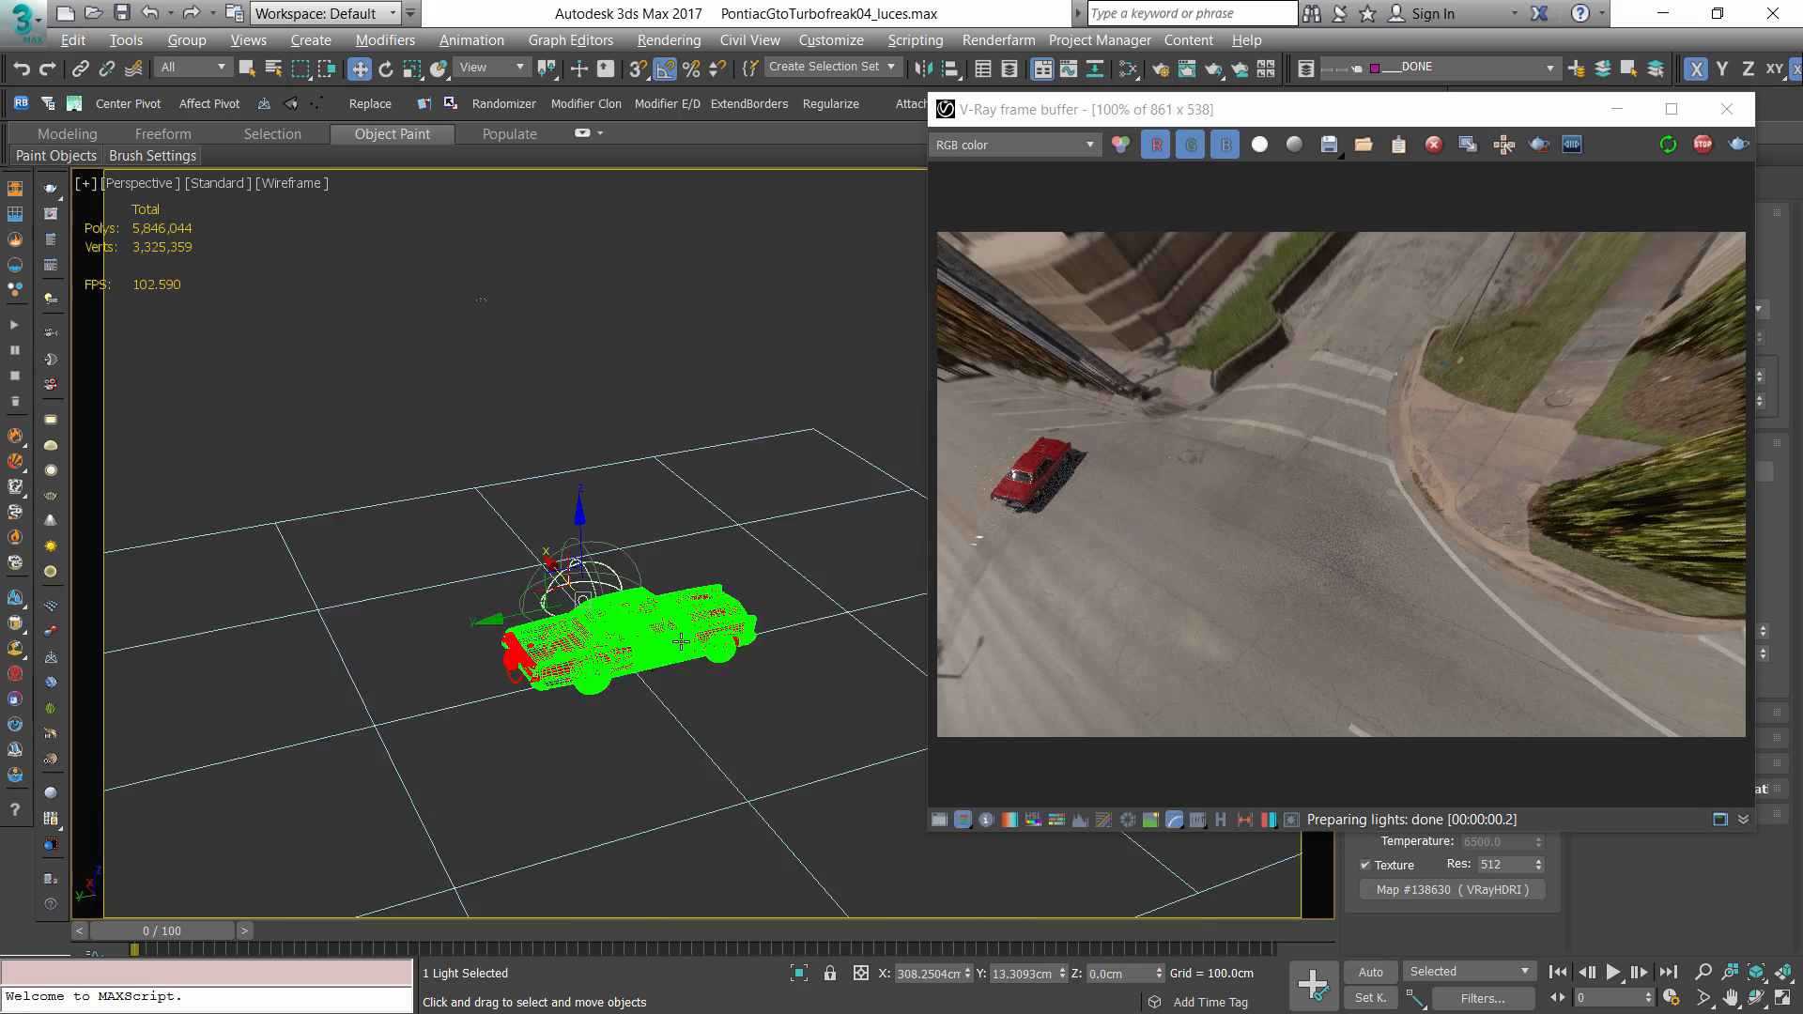
# - Switch the viewport to shaded display and frame the car in a front three-quarter view
pyautogui.press('F3')
pyautogui.scroll(5, 681, 641)
pyautogui.click(852, 674)
pyautogui.scroll(-3, 850, 672)
pyautogui.moveTo(827, 668)
pyautogui.keyDown('alt'); pyautogui.mouseDown(button='middle')
pyautogui.moveTo(684, 648)
pyautogui.moveTo(670, 608)
pyautogui.moveTo(320, 535)
pyautogui.mouseUp(button='middle'); pyautogui.keyUp('alt')
pyautogui.scroll(3, 563, 601)
pyautogui.scroll(-2, 573, 624)
pyautogui.keyDown('alt'); pyautogui.moveTo(575, 632); pyautogui.dragTo(643, 608, button='middle'); pyautogui.keyUp('alt')
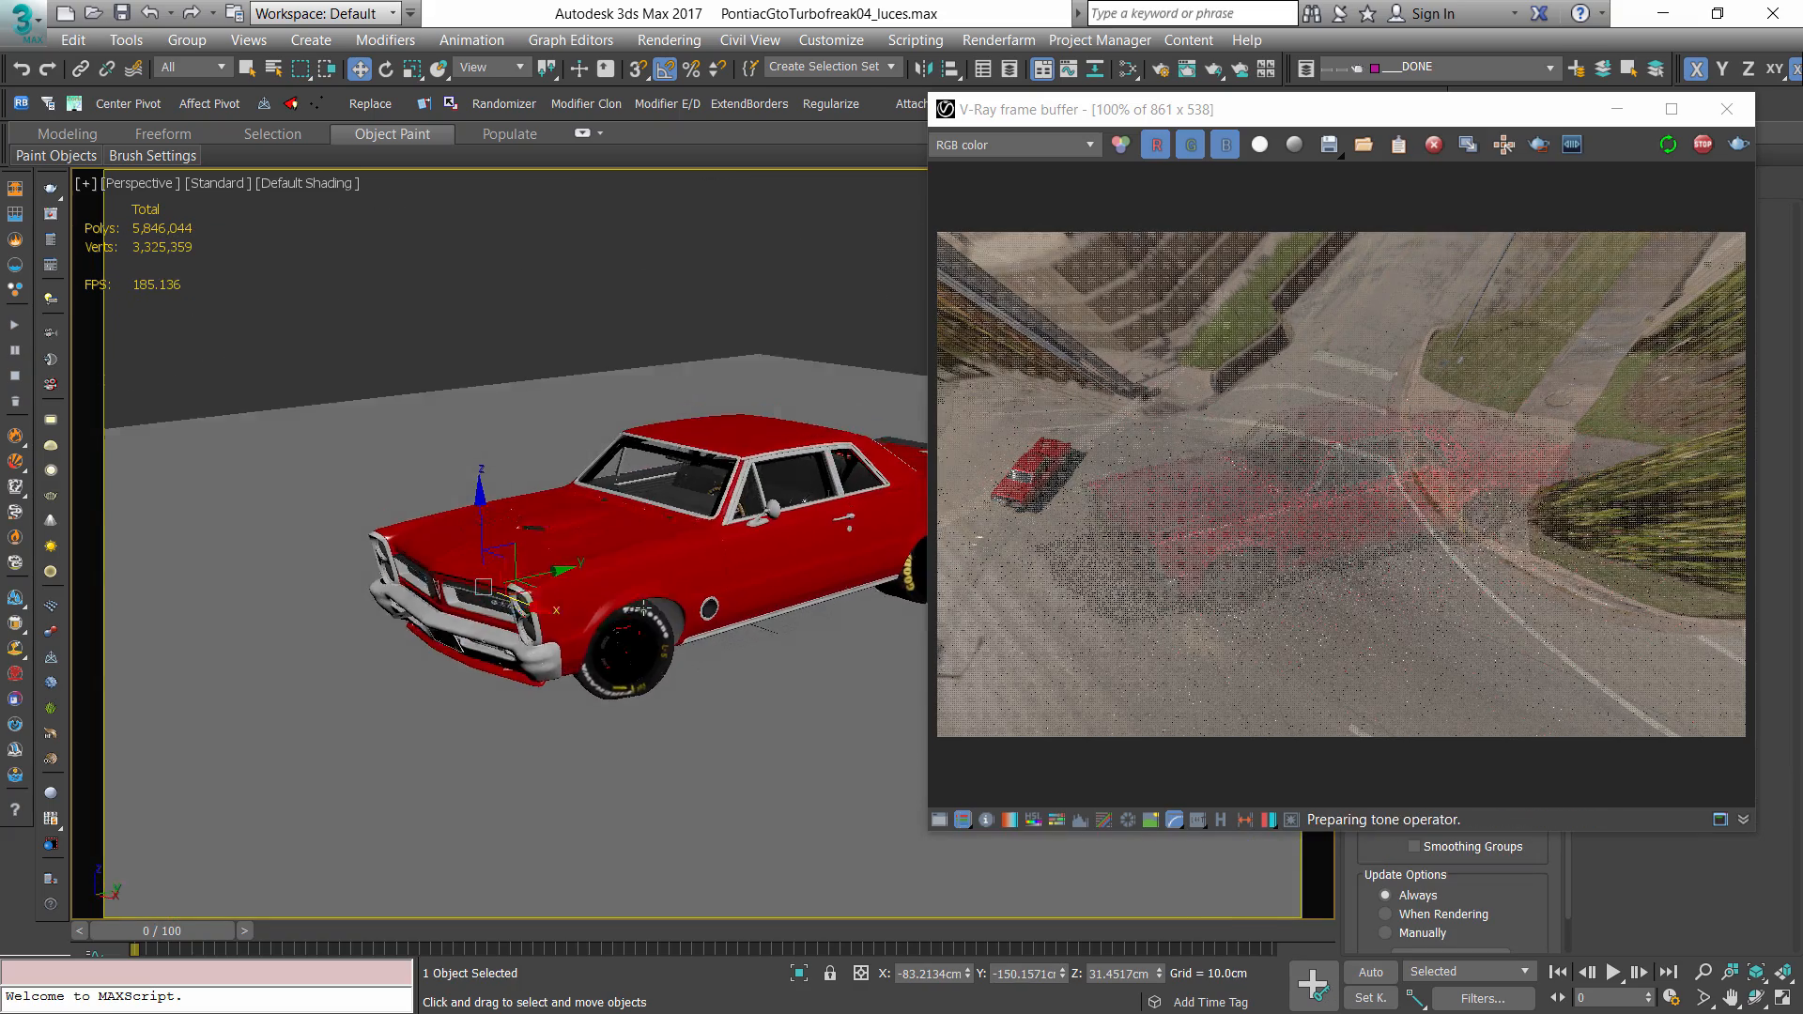
# - Enable the render's LUT correction and load 3DCollective_FilmLUTs_Vintage01_75Percent.cube with log space conversion off
pyautogui.moveTo(1148, 108); pyautogui.dragTo(912, 106)
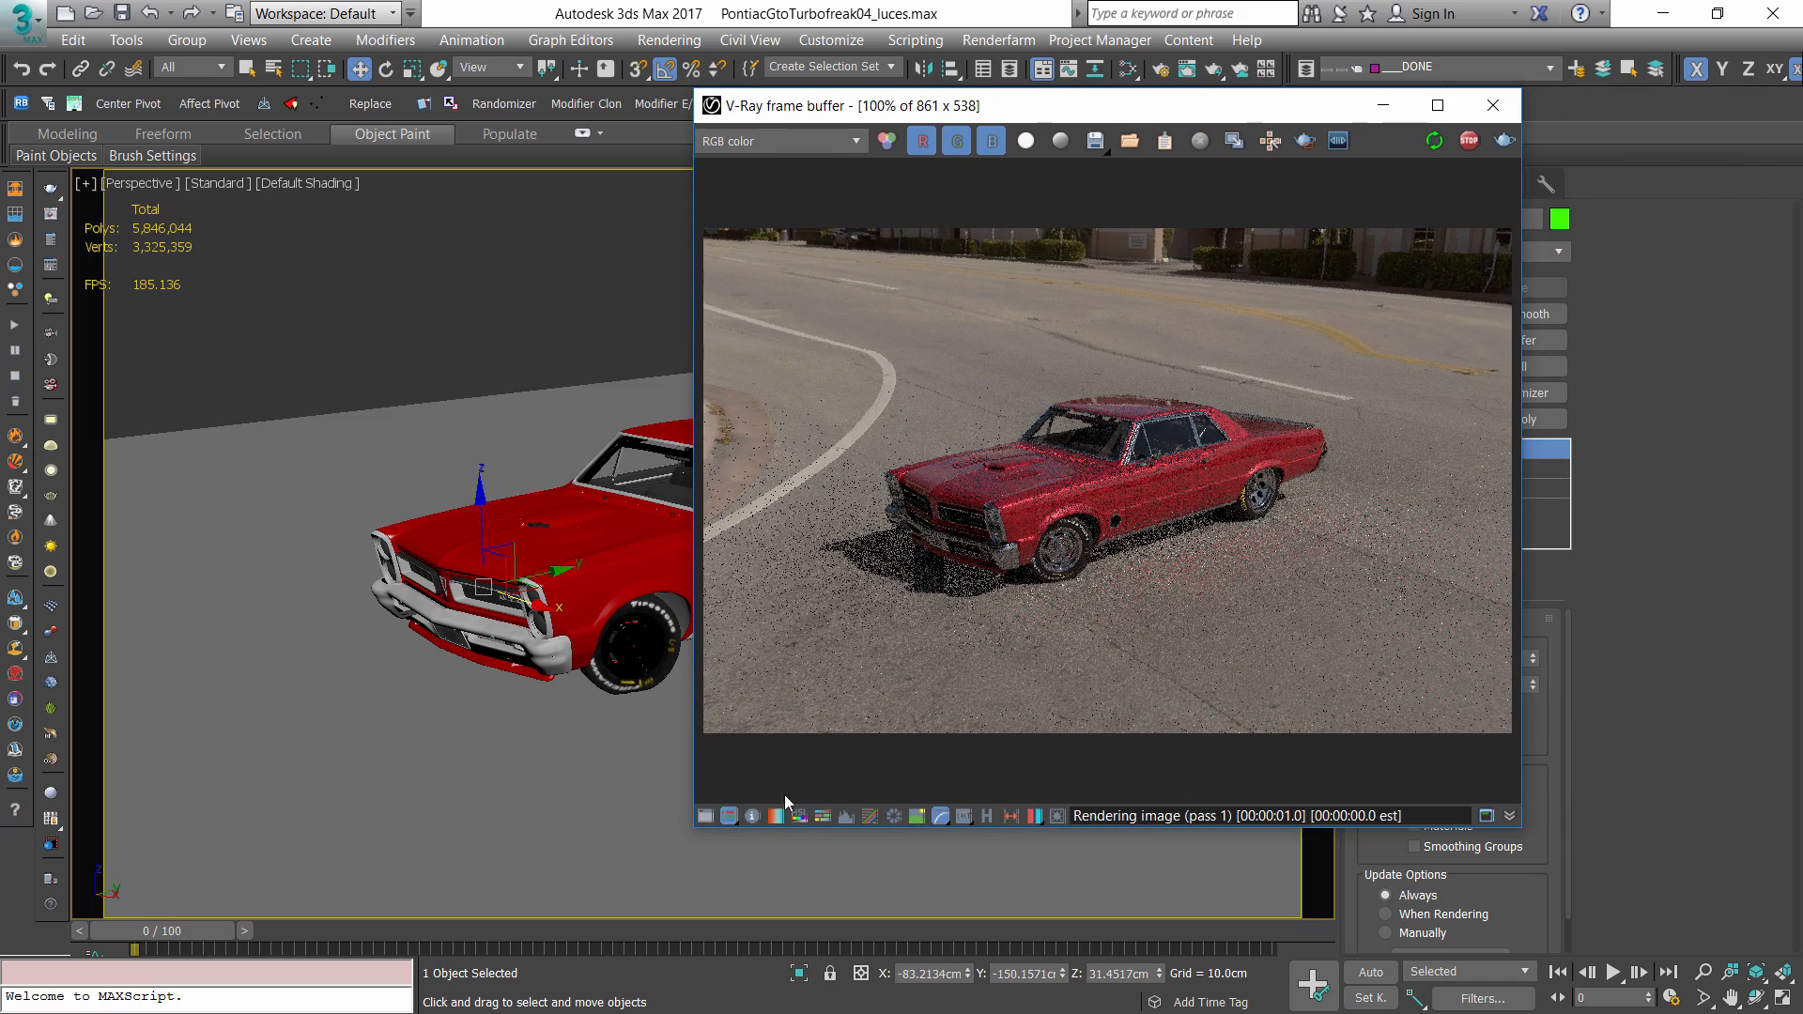
pyautogui.click(706, 816)
pyautogui.moveTo(1342, 103); pyautogui.dragTo(1073, 95)
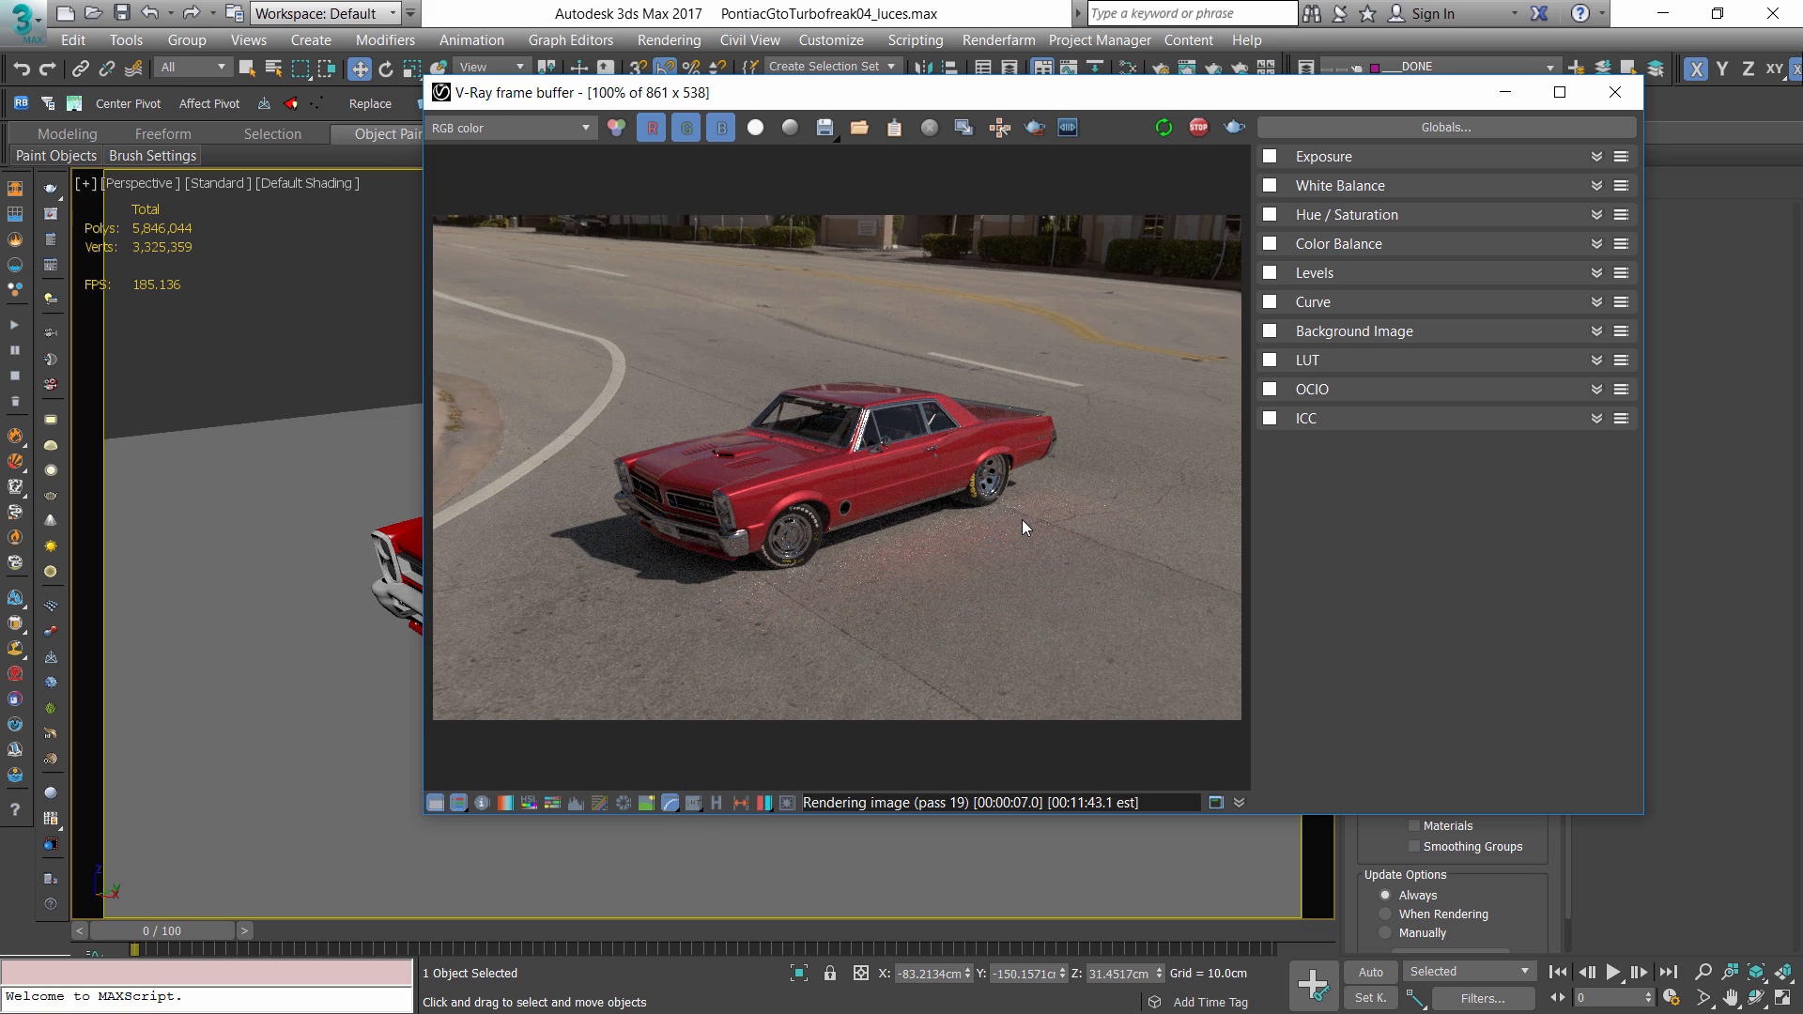
pyautogui.click(1283, 364)
pyautogui.click(1596, 361)
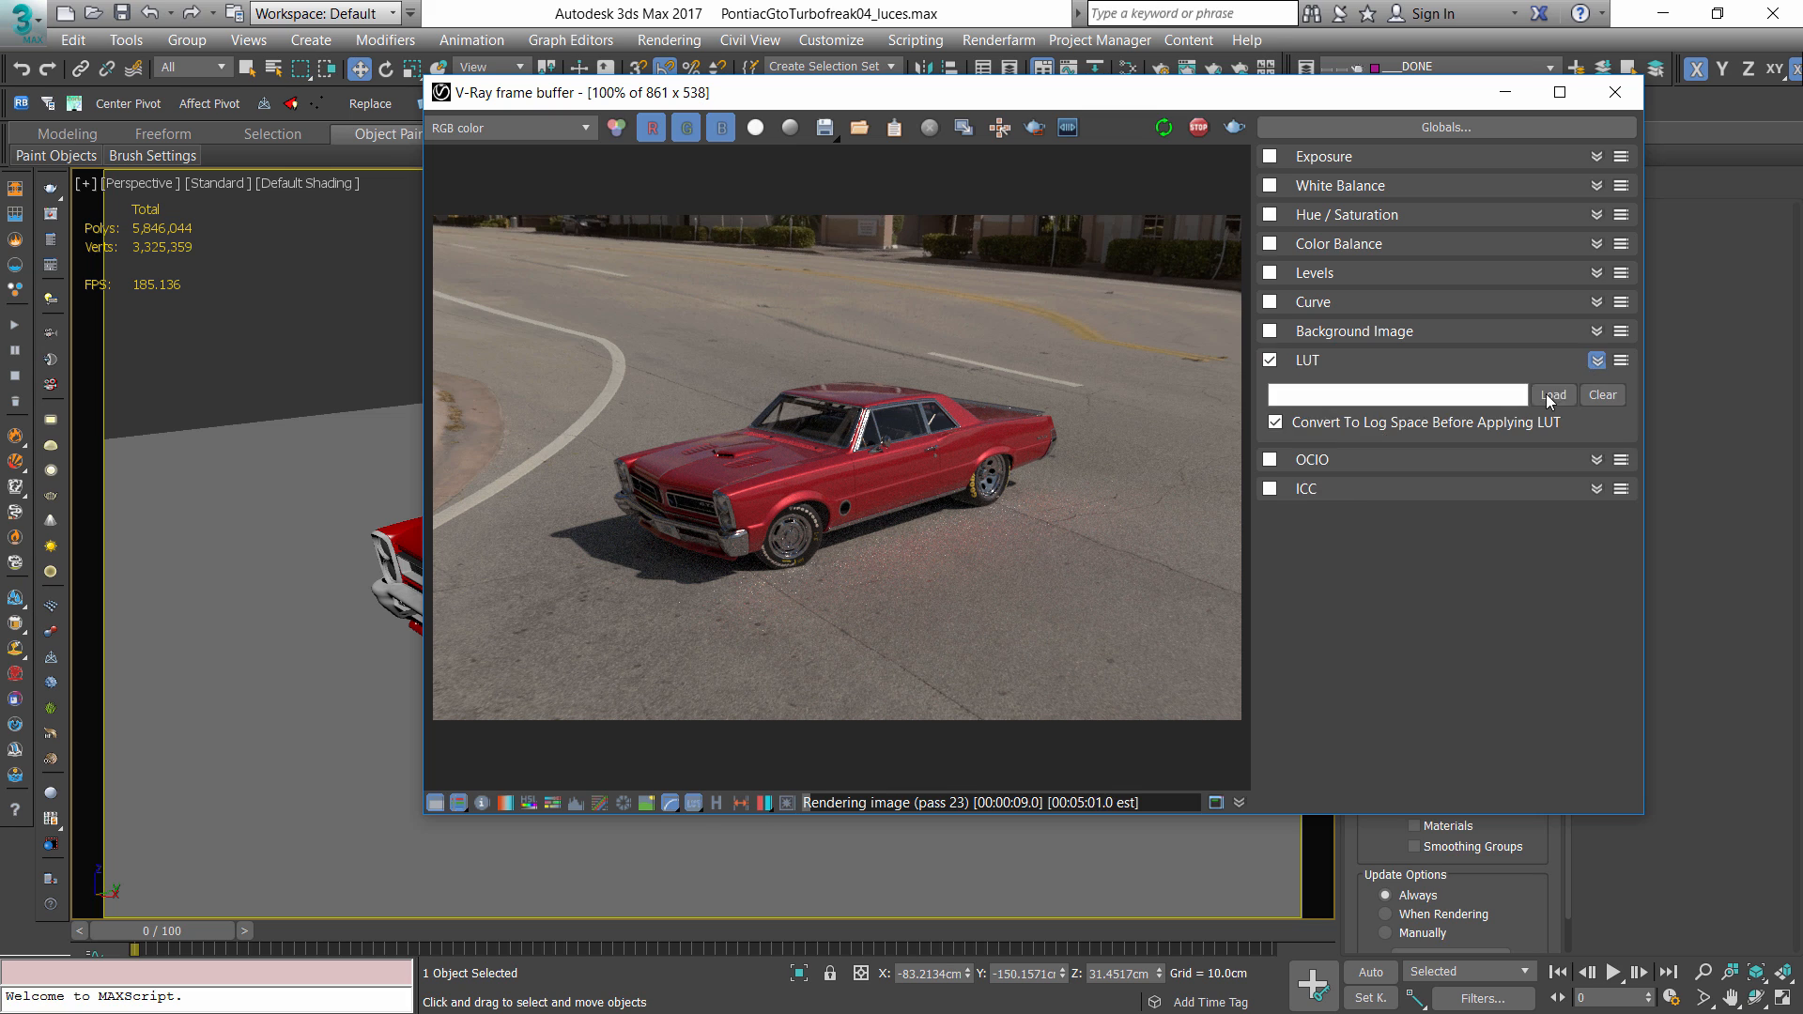
pyautogui.click(1558, 397)
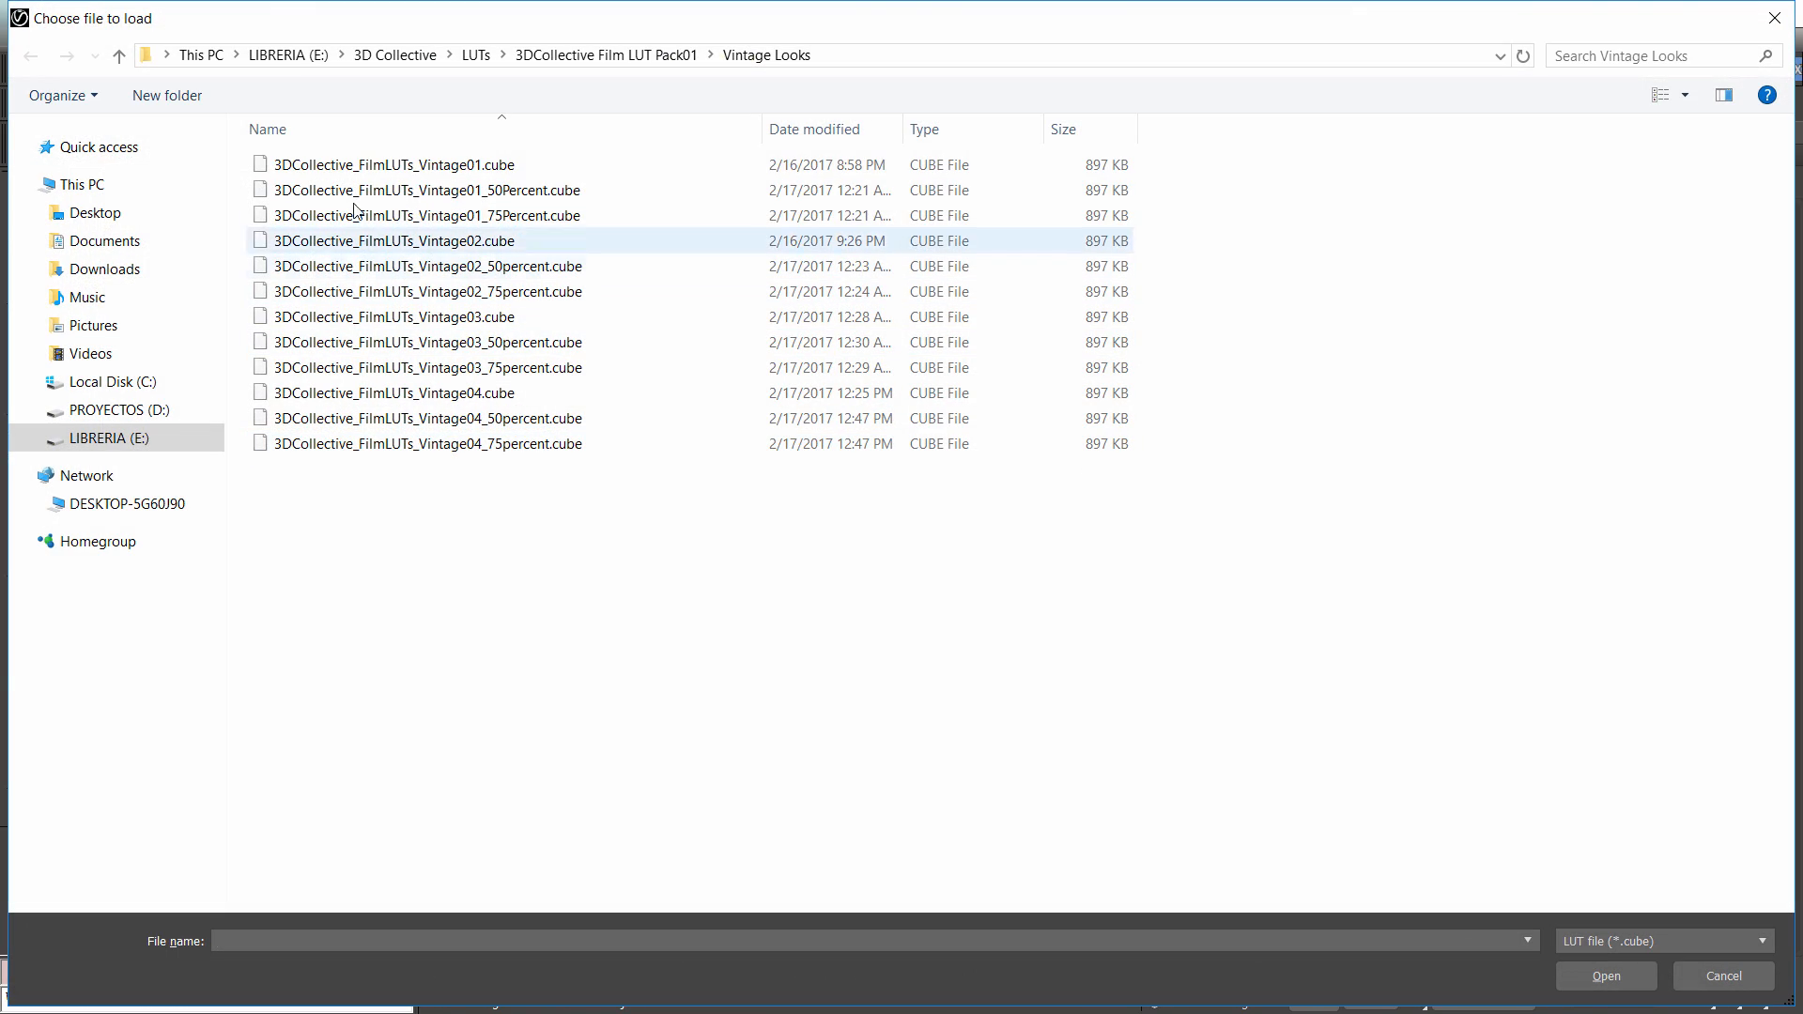
pyautogui.doubleClick(552, 216)
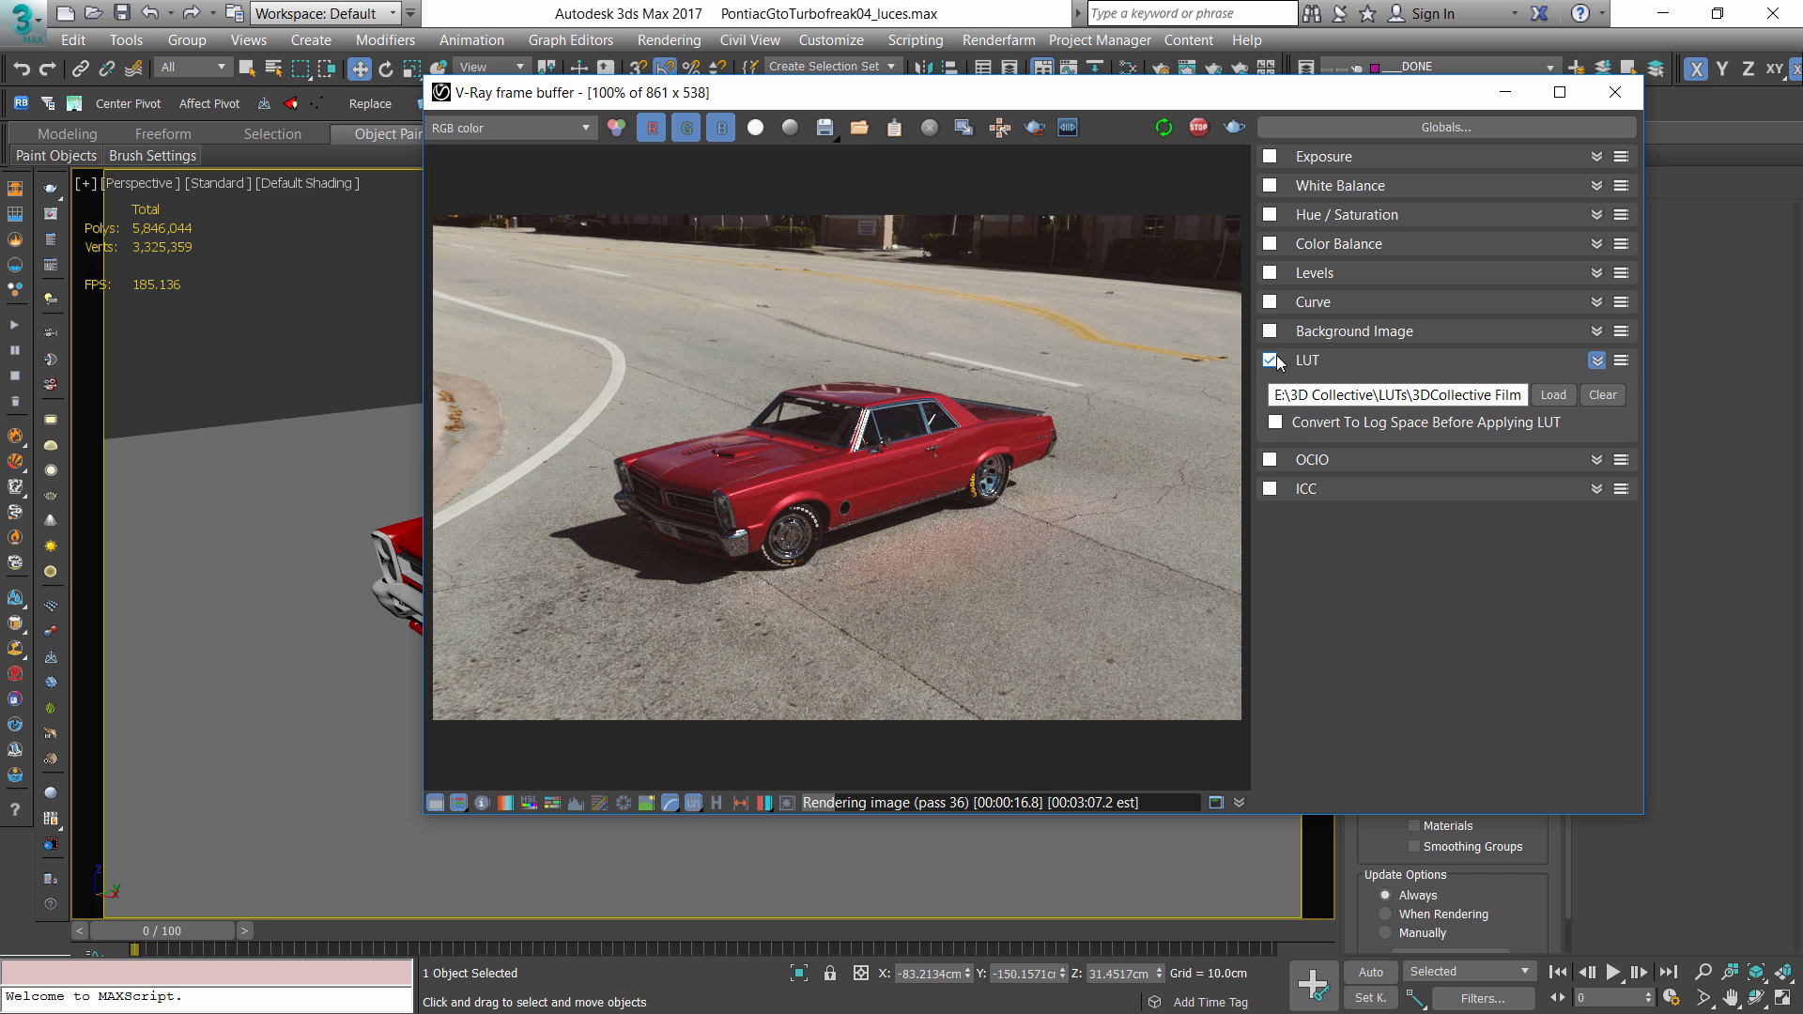
# - Enable the exposure correction with highlight burn at 1.00, hide the color corrections and uncover the viewport
pyautogui.click(1270, 157)
pyautogui.click(1596, 156)
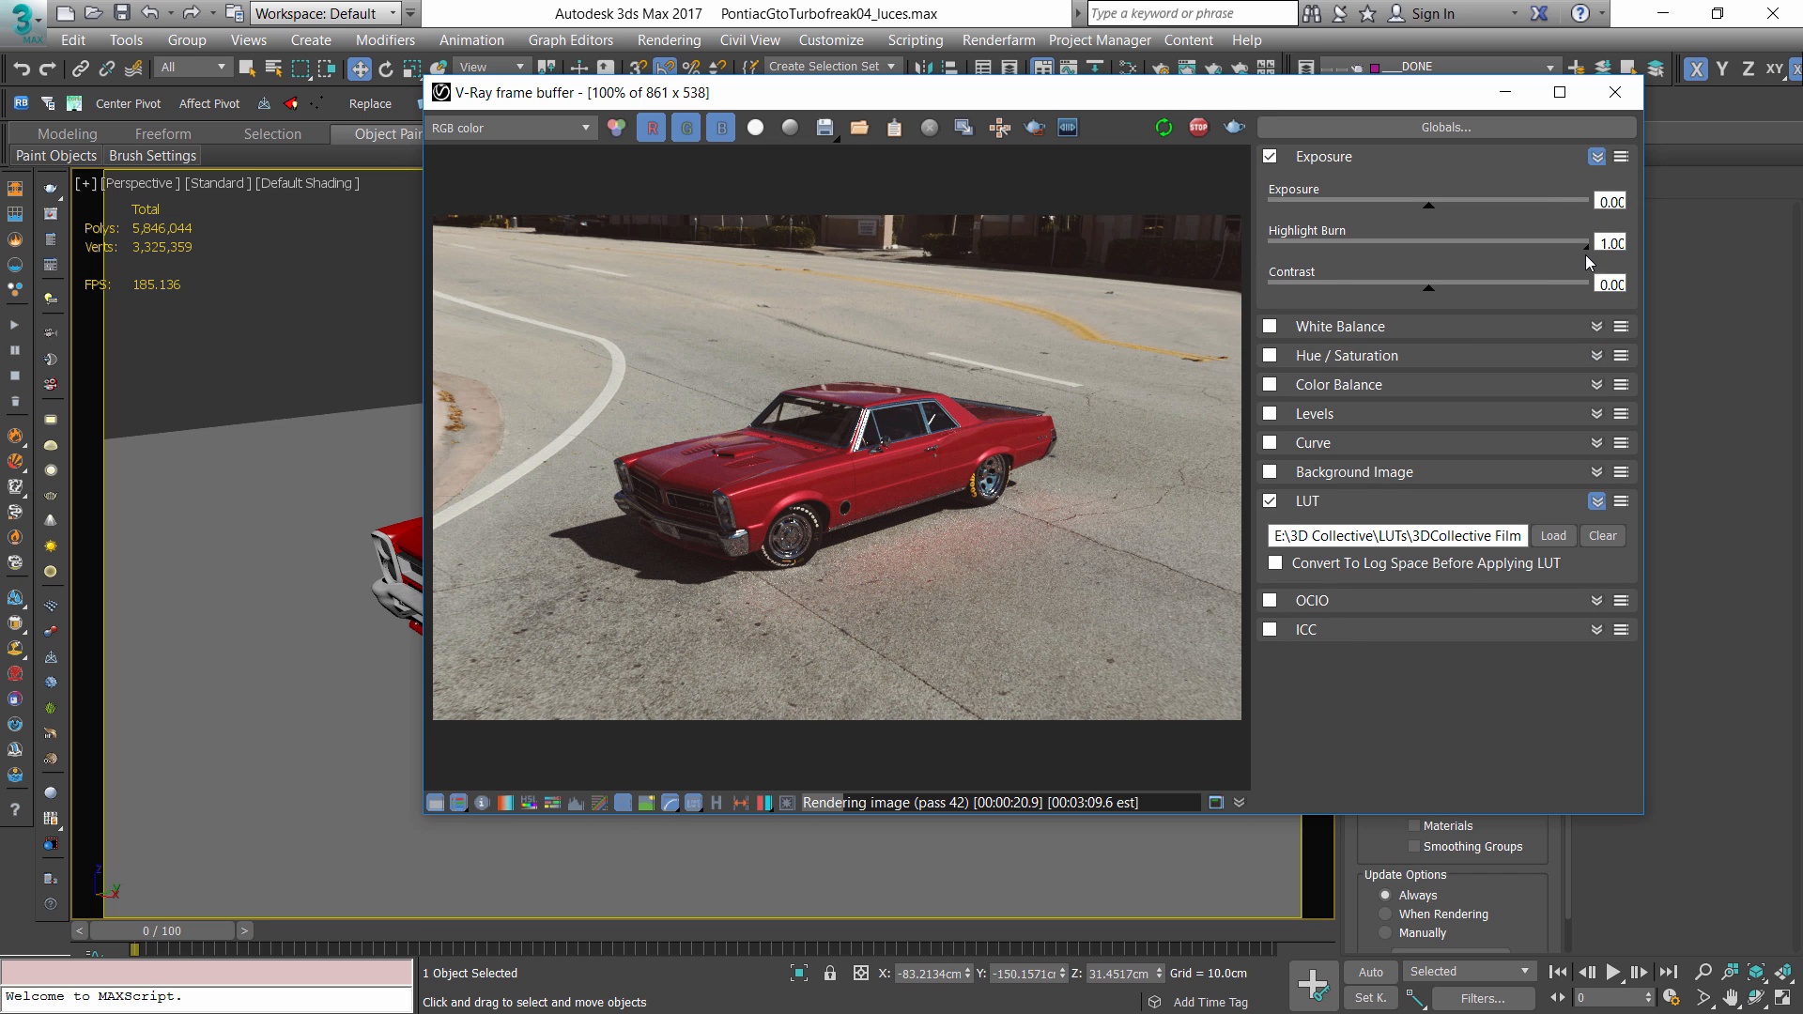
pyautogui.moveTo(1586, 247)
pyautogui.mouseDown()
pyautogui.moveTo(1333, 269)
pyautogui.moveTo(1696, 259)
pyautogui.mouseUp()
pyautogui.moveTo(1299, 92); pyautogui.dragTo(1335, 52)
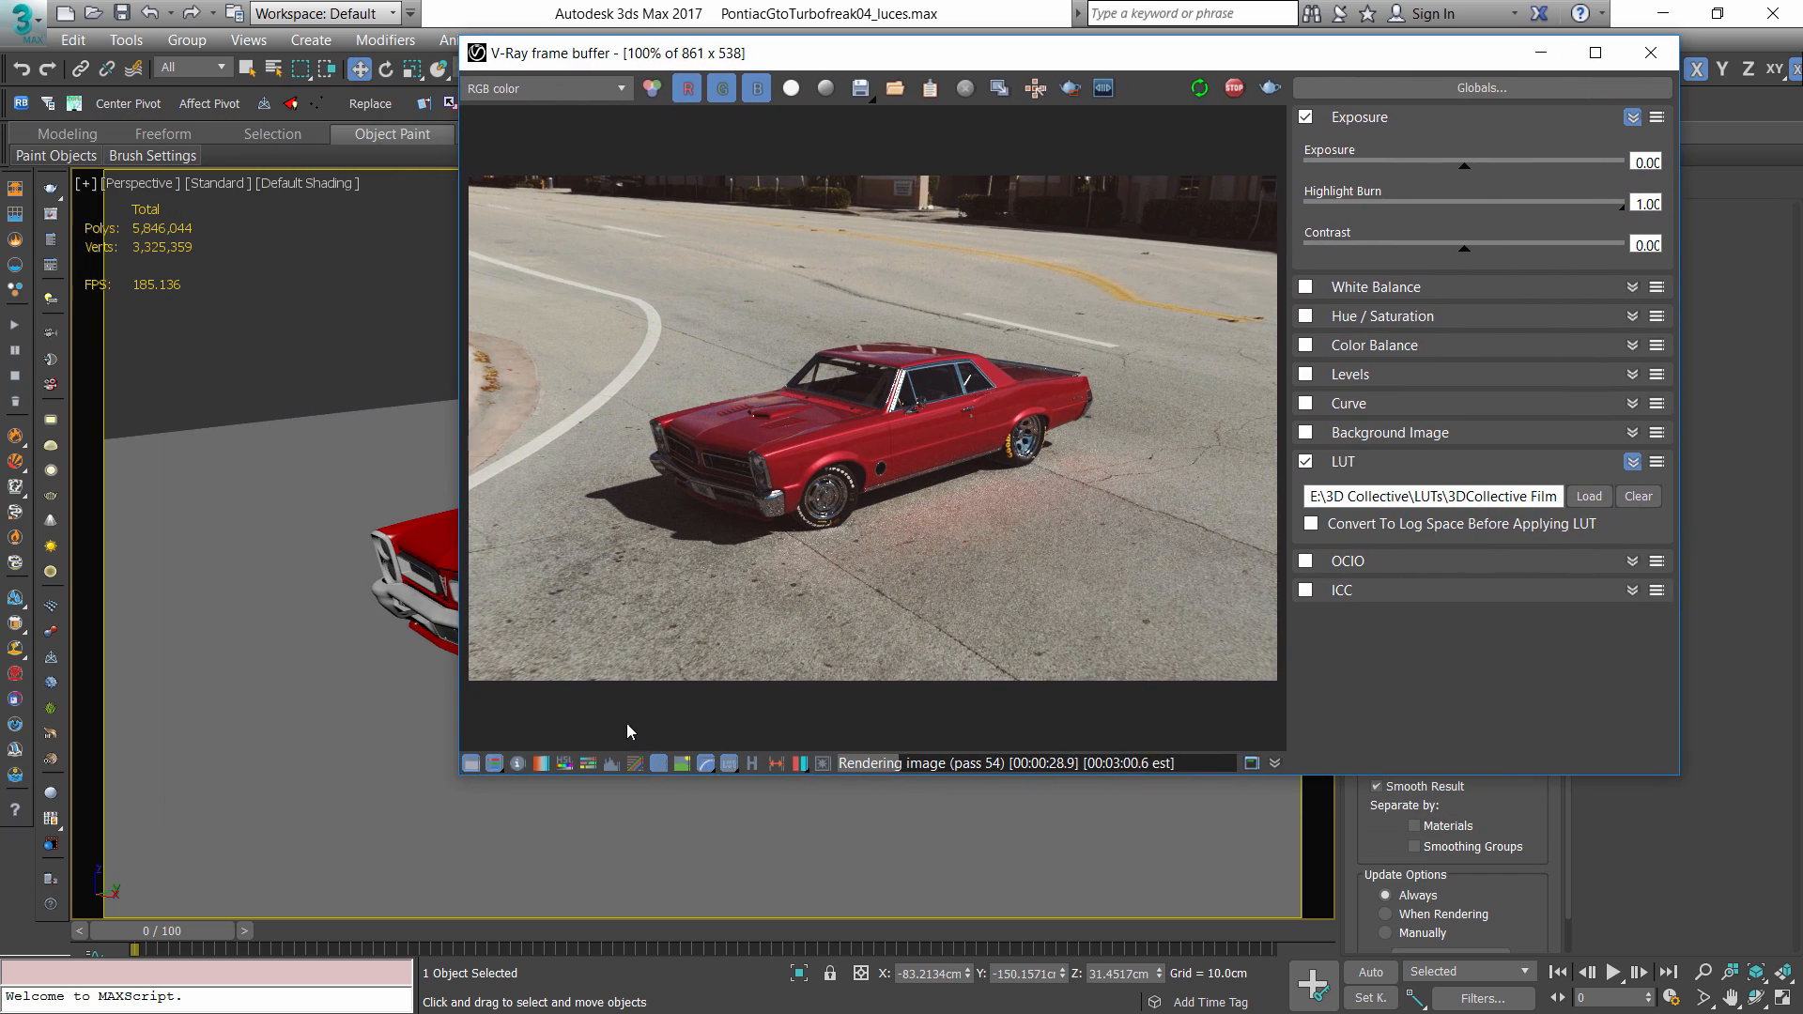
pyautogui.click(472, 763)
pyautogui.moveTo(895, 64); pyautogui.dragTo(1415, 31)
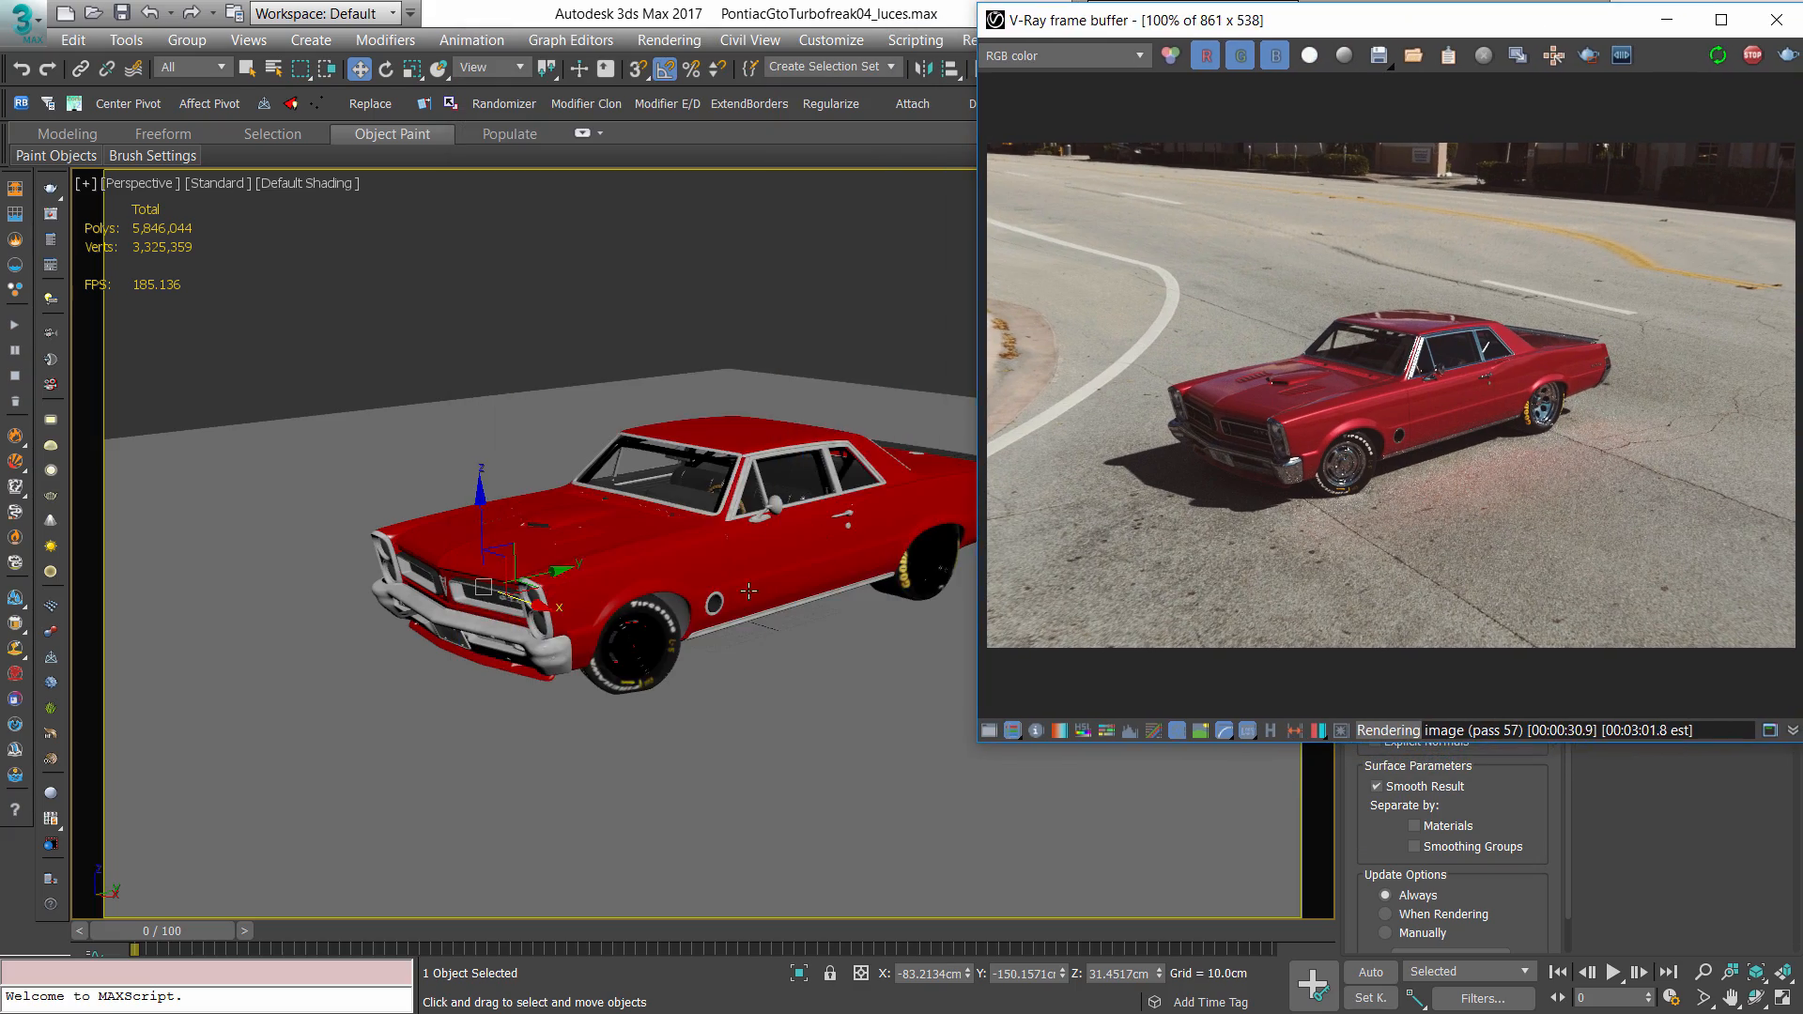
# - Frame the car's grille and headlights up close and turn on the bloom and glare lens effects
pyautogui.scroll(5, 628, 610)
pyautogui.keyDown('alt'); pyautogui.moveTo(628, 611); pyautogui.dragTo(869, 621, button='middle'); pyautogui.keyUp('alt')
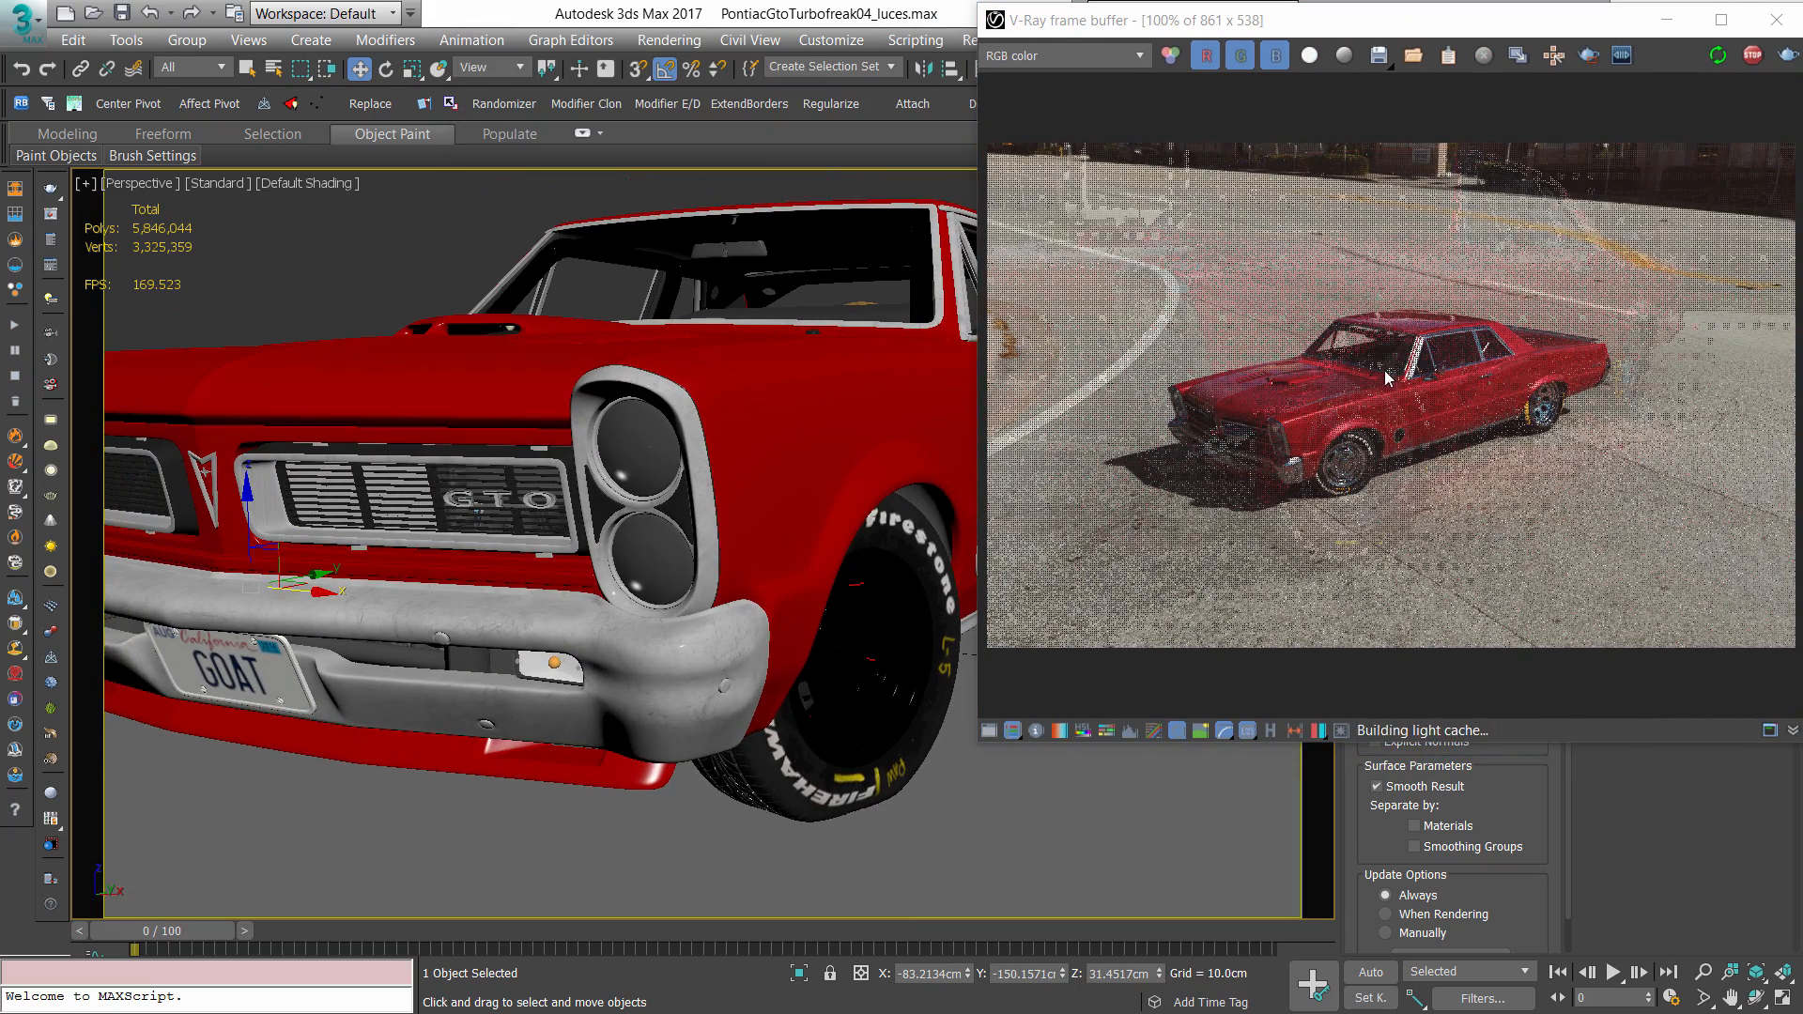
pyautogui.click(1340, 730)
pyautogui.click(698, 90)
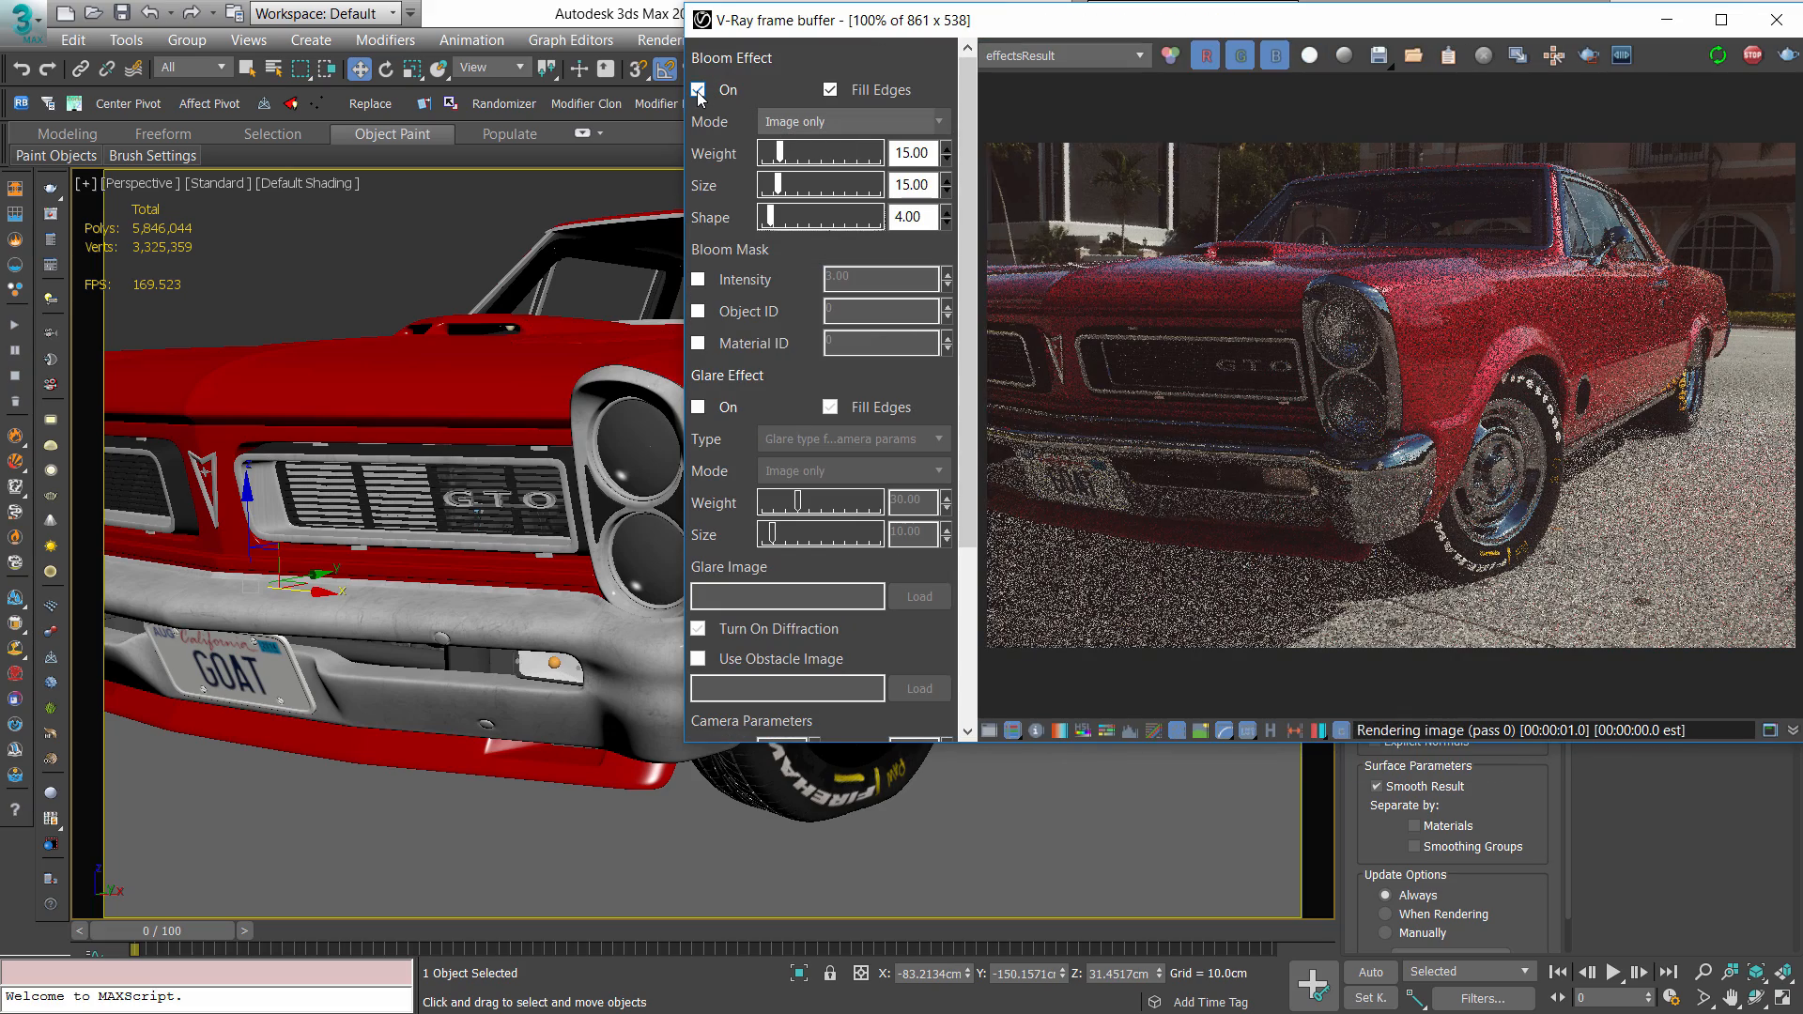
pyautogui.click(698, 407)
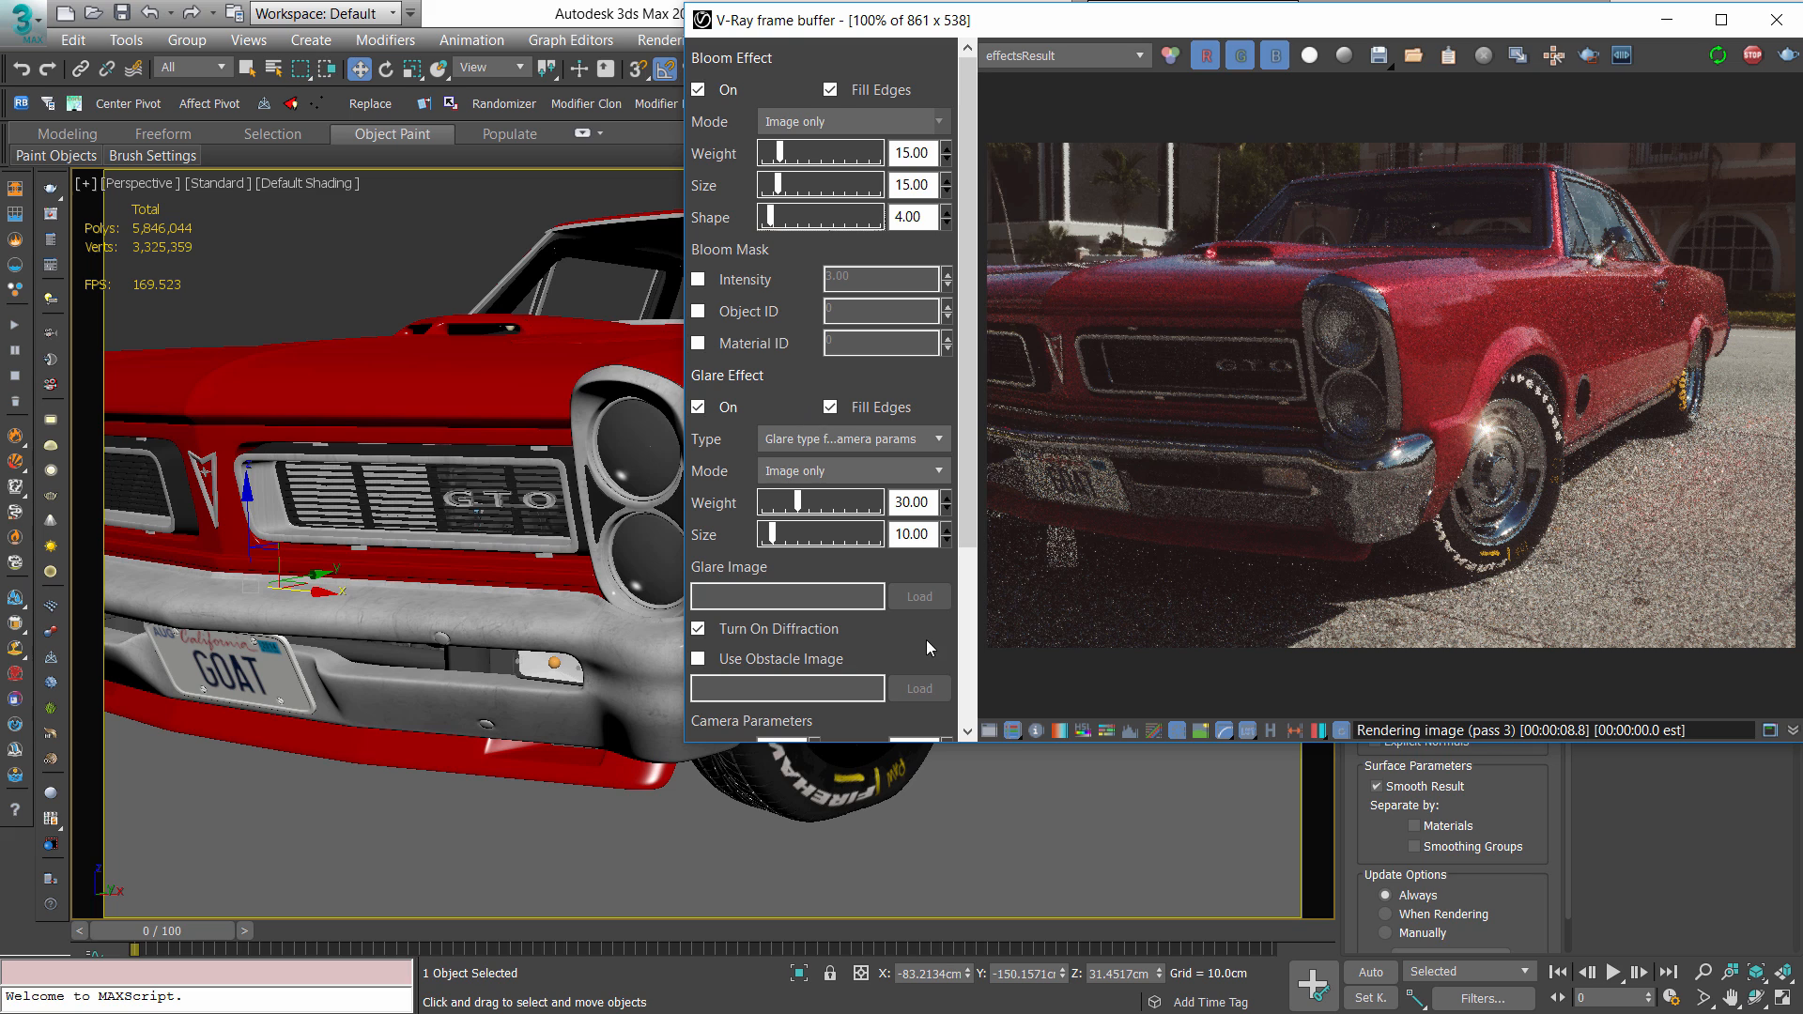
# - Enable the bloom intensity mask and set it to 0.8
pyautogui.click(735, 275)
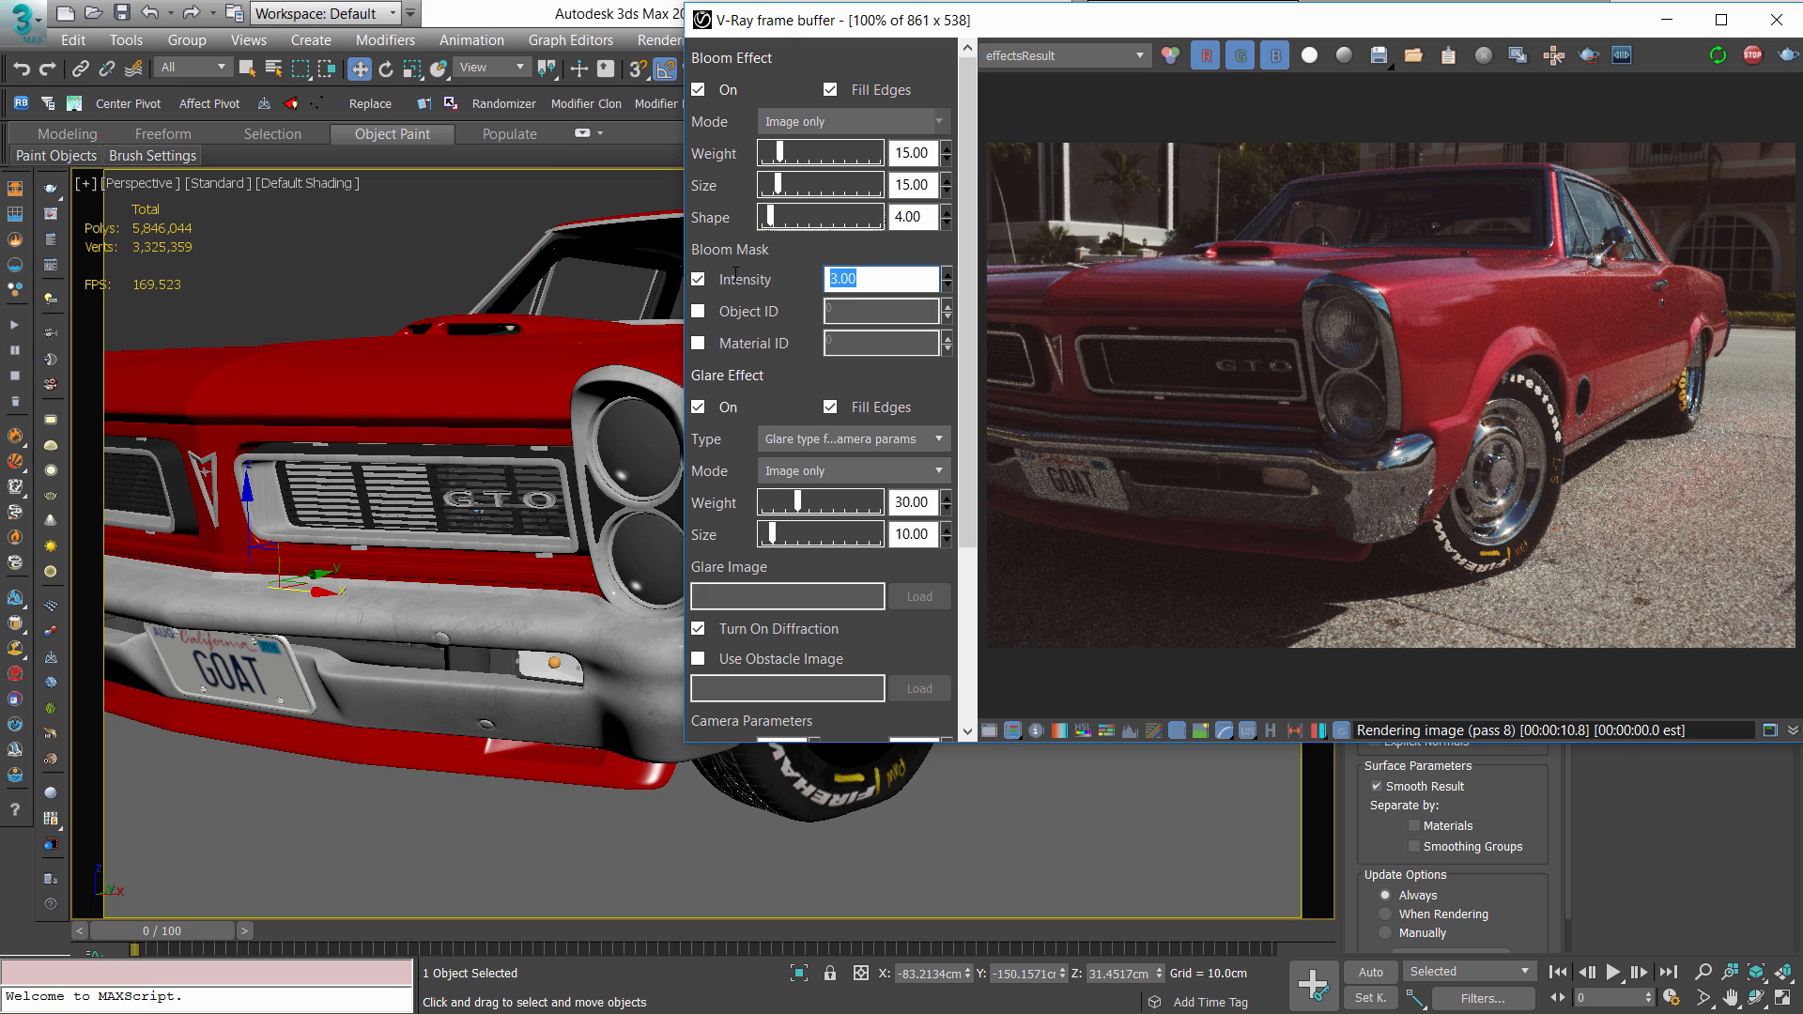
pyautogui.write('0.8')
pyautogui.press('Return')
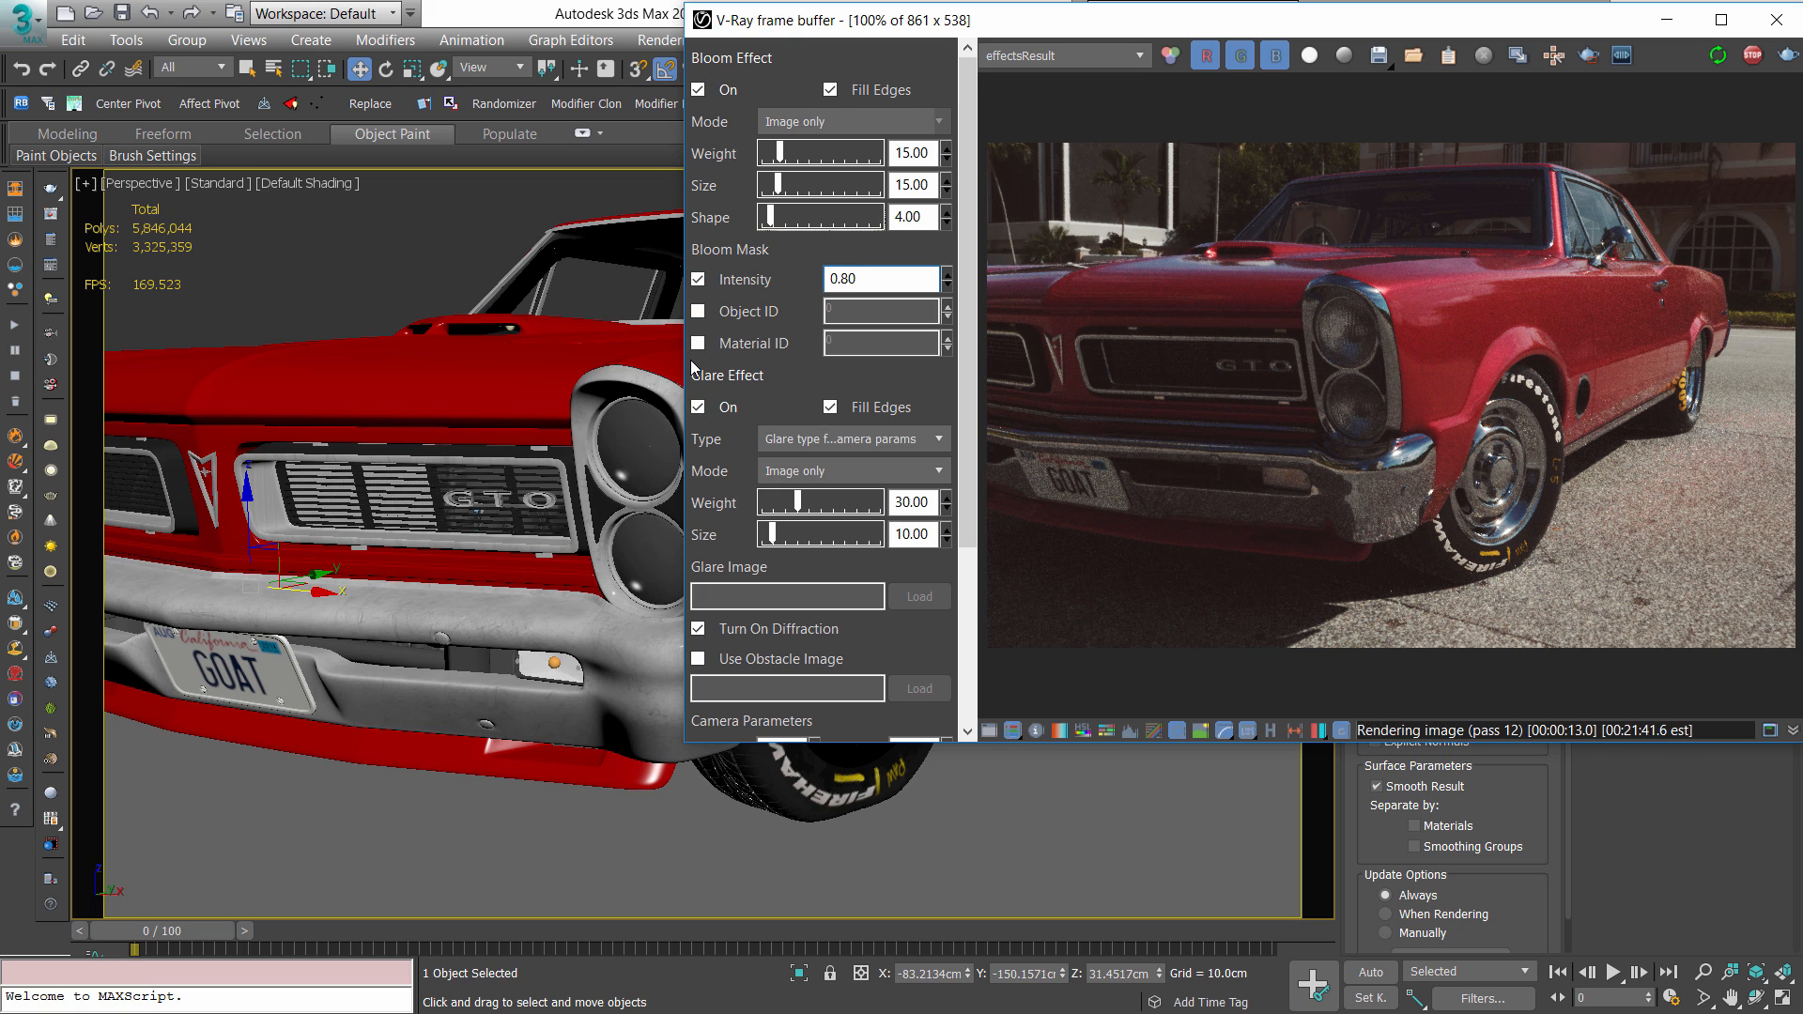
# - Turn off diffraction for the glare effect, enable its intensity mask and set it to 0.8
pyautogui.click(909, 623)
pyautogui.scroll(-5, 927, 638)
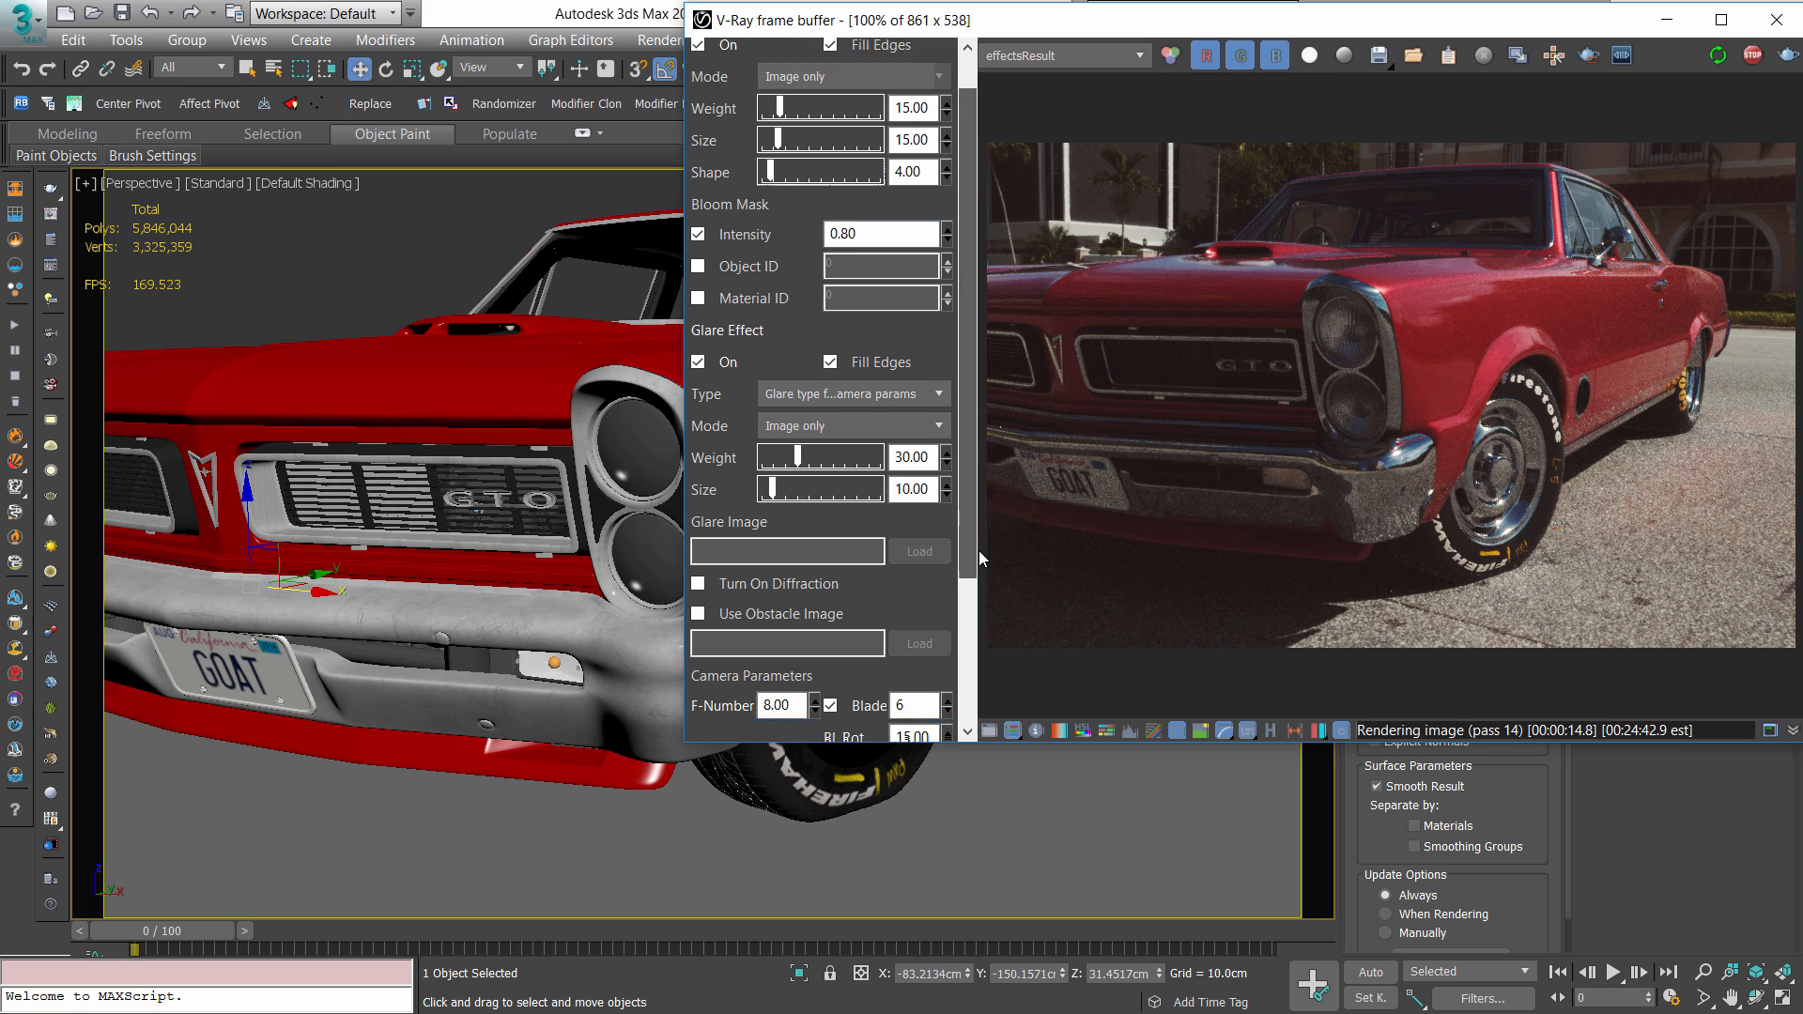
pyautogui.click(700, 619)
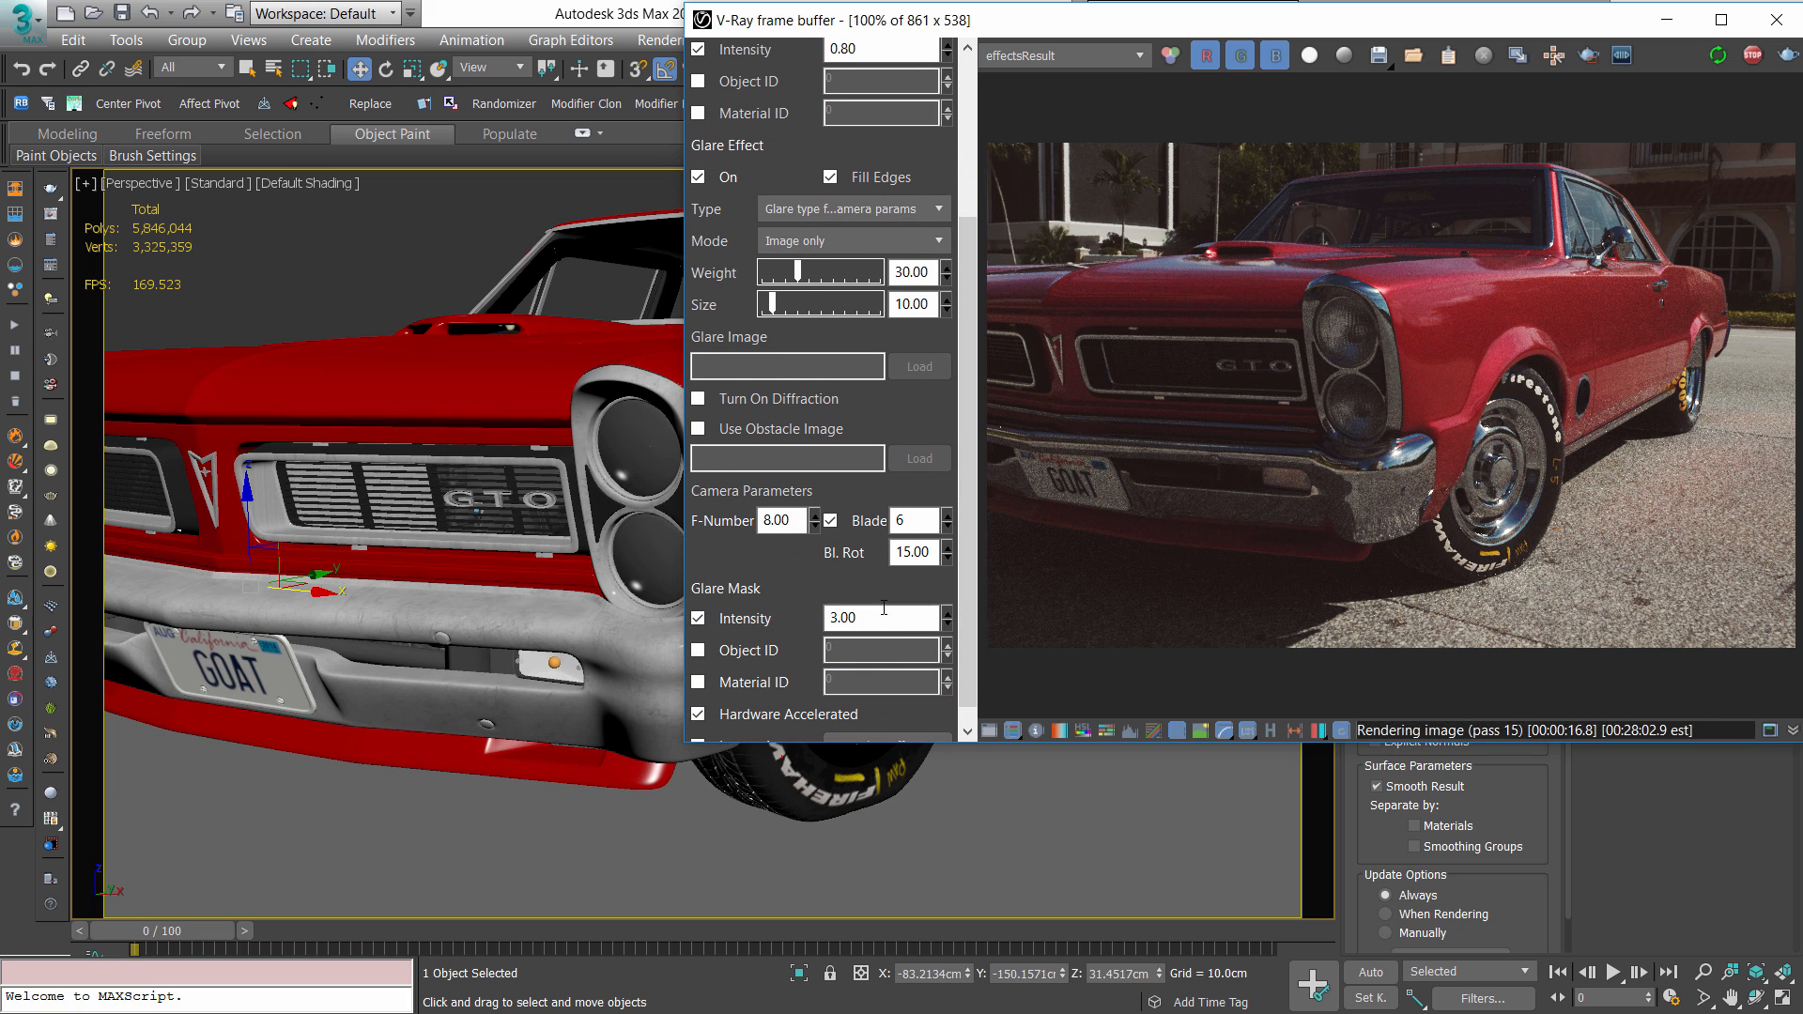
pyautogui.press('Tab')
pyautogui.write('0.8')
pyautogui.press('Return')
# - Hide the lens effects settings and examine the highlights on the headlights and front wheel in the enlarged render
pyautogui.scroll(1, 1416, 455)
pyautogui.scroll(1, 1416, 454)
pyautogui.scroll(-1, 1416, 455)
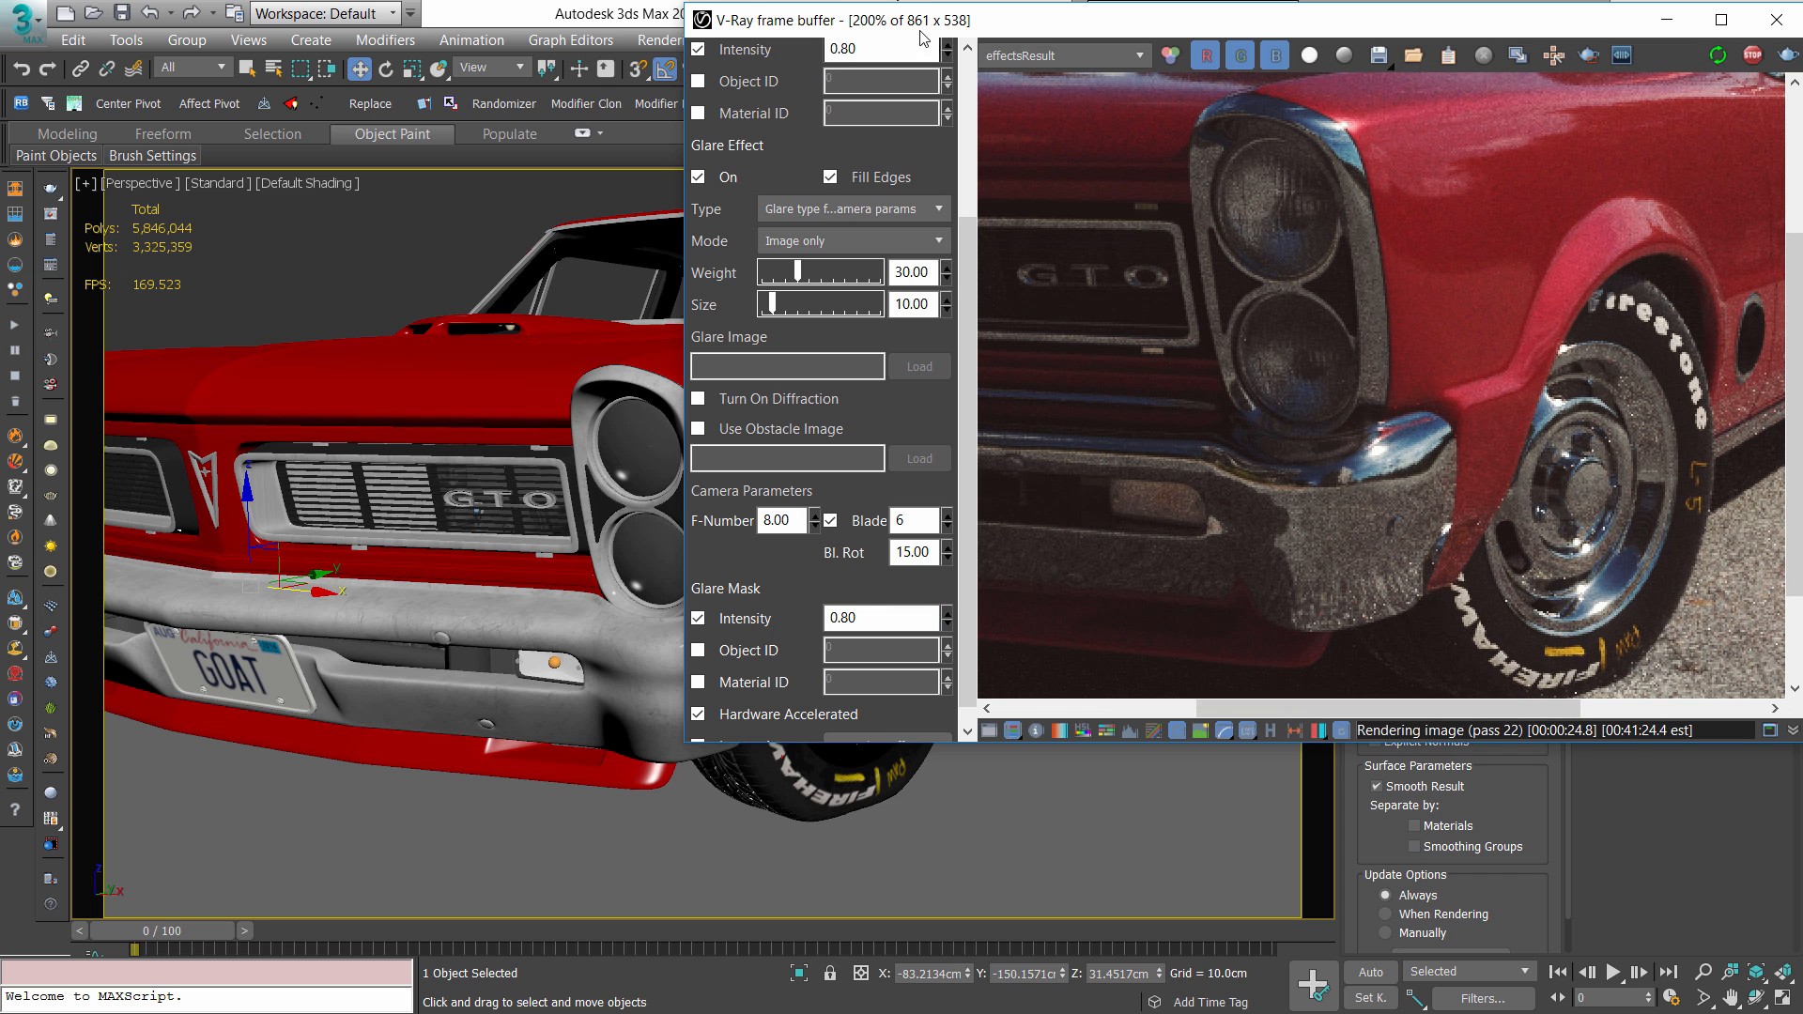
pyautogui.moveTo(1111, 31); pyautogui.dragTo(758, 63)
pyautogui.click(990, 767)
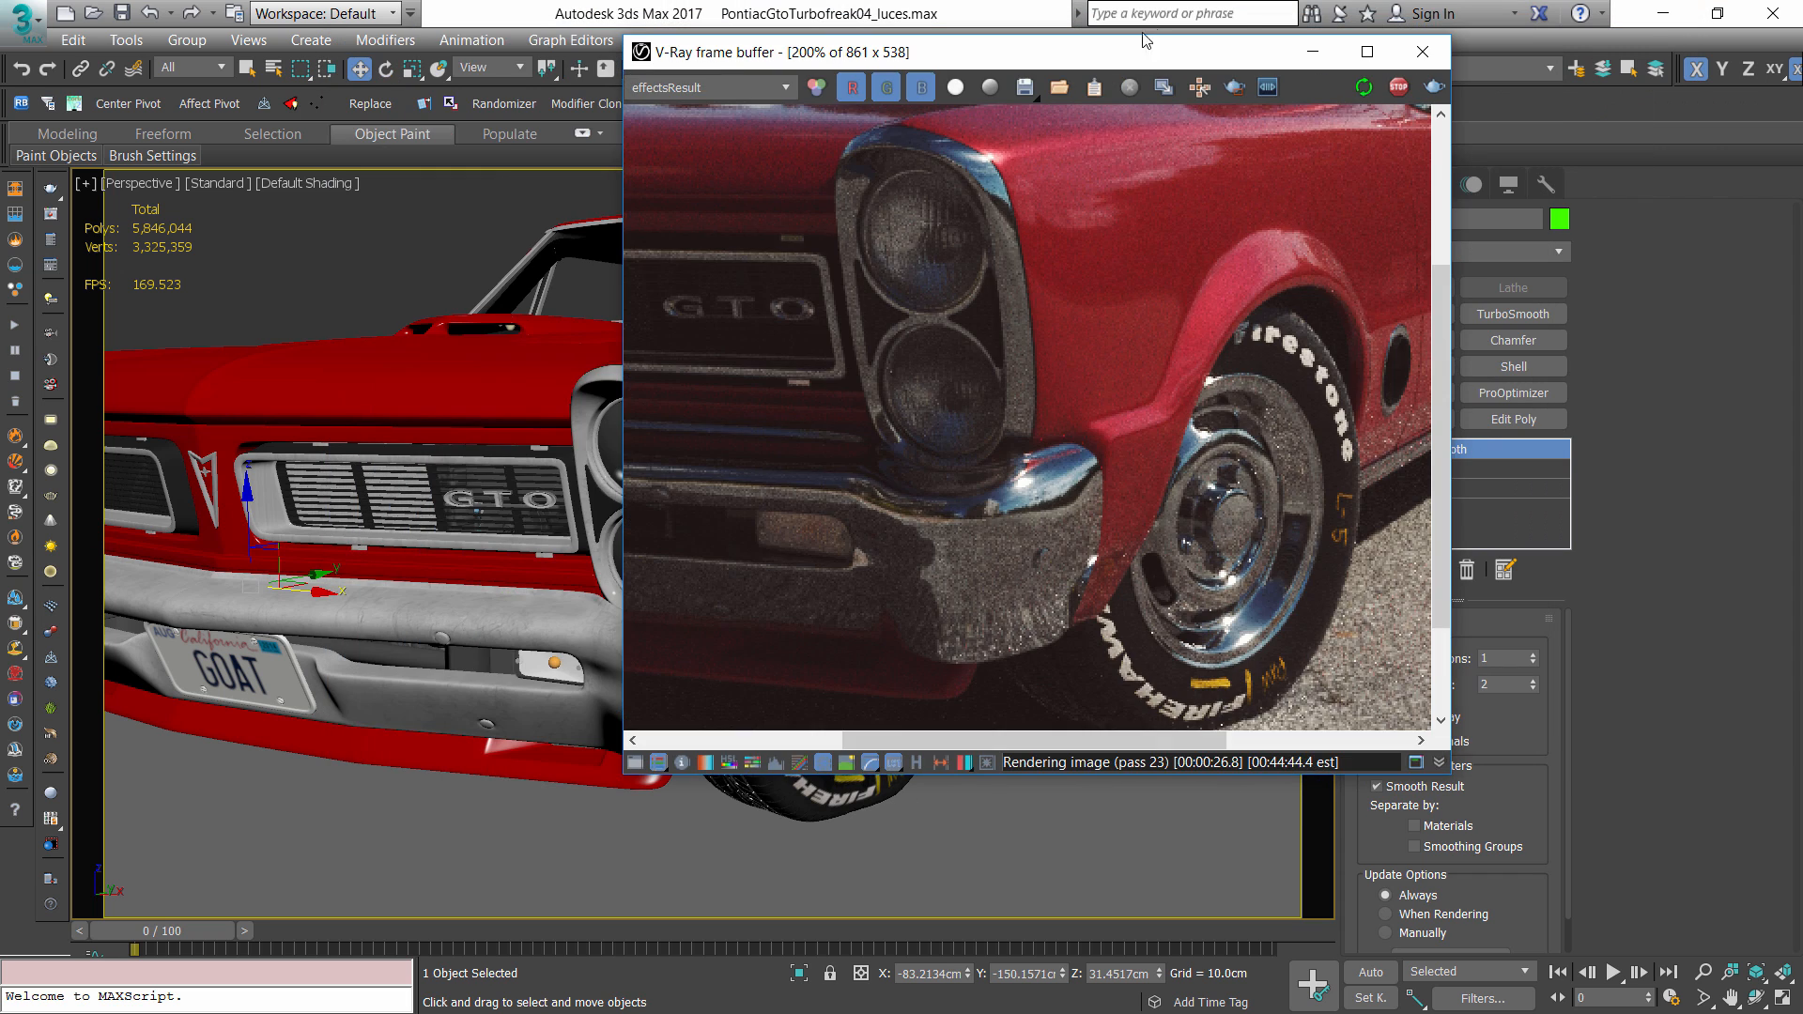
pyautogui.moveTo(1113, 58); pyautogui.dragTo(1217, 77)
pyautogui.scroll(1, 1093, 172)
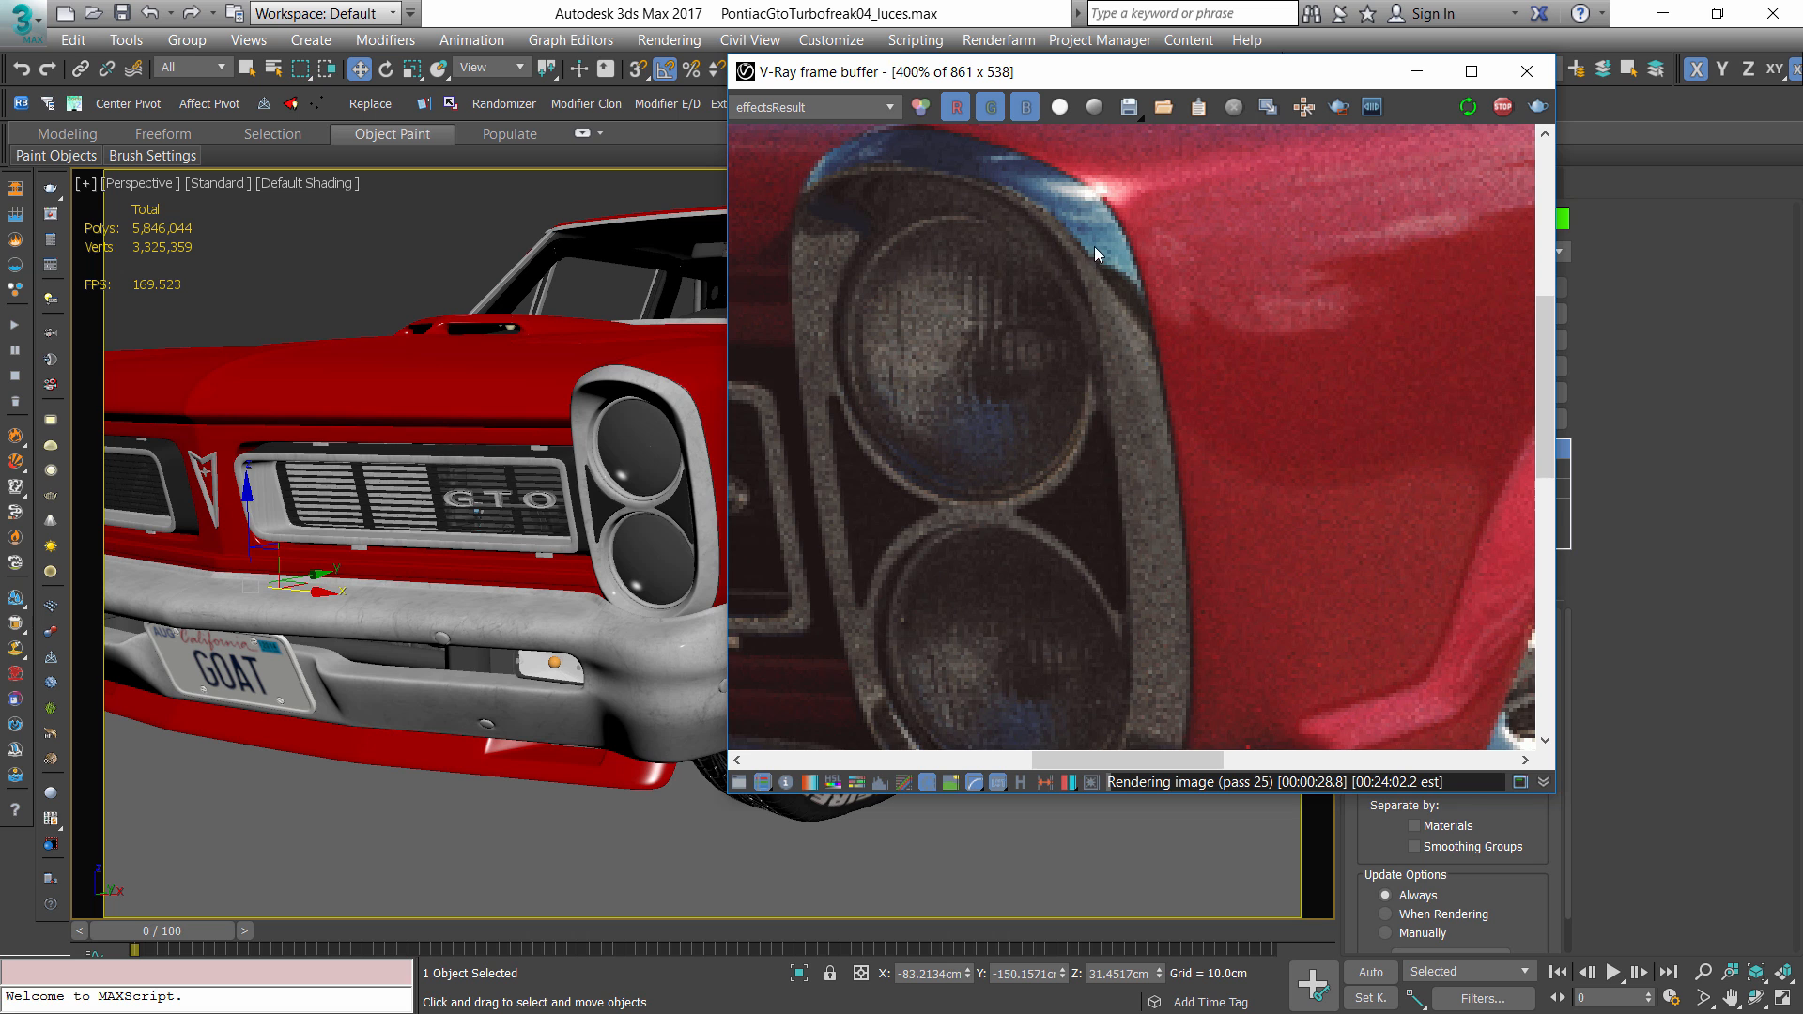
pyautogui.scroll(-1, 1095, 246)
pyautogui.scroll(1, 1394, 730)
pyautogui.moveTo(1393, 730); pyautogui.dragTo(1333, 617, button='middle')
pyautogui.scroll(1, 1297, 584)
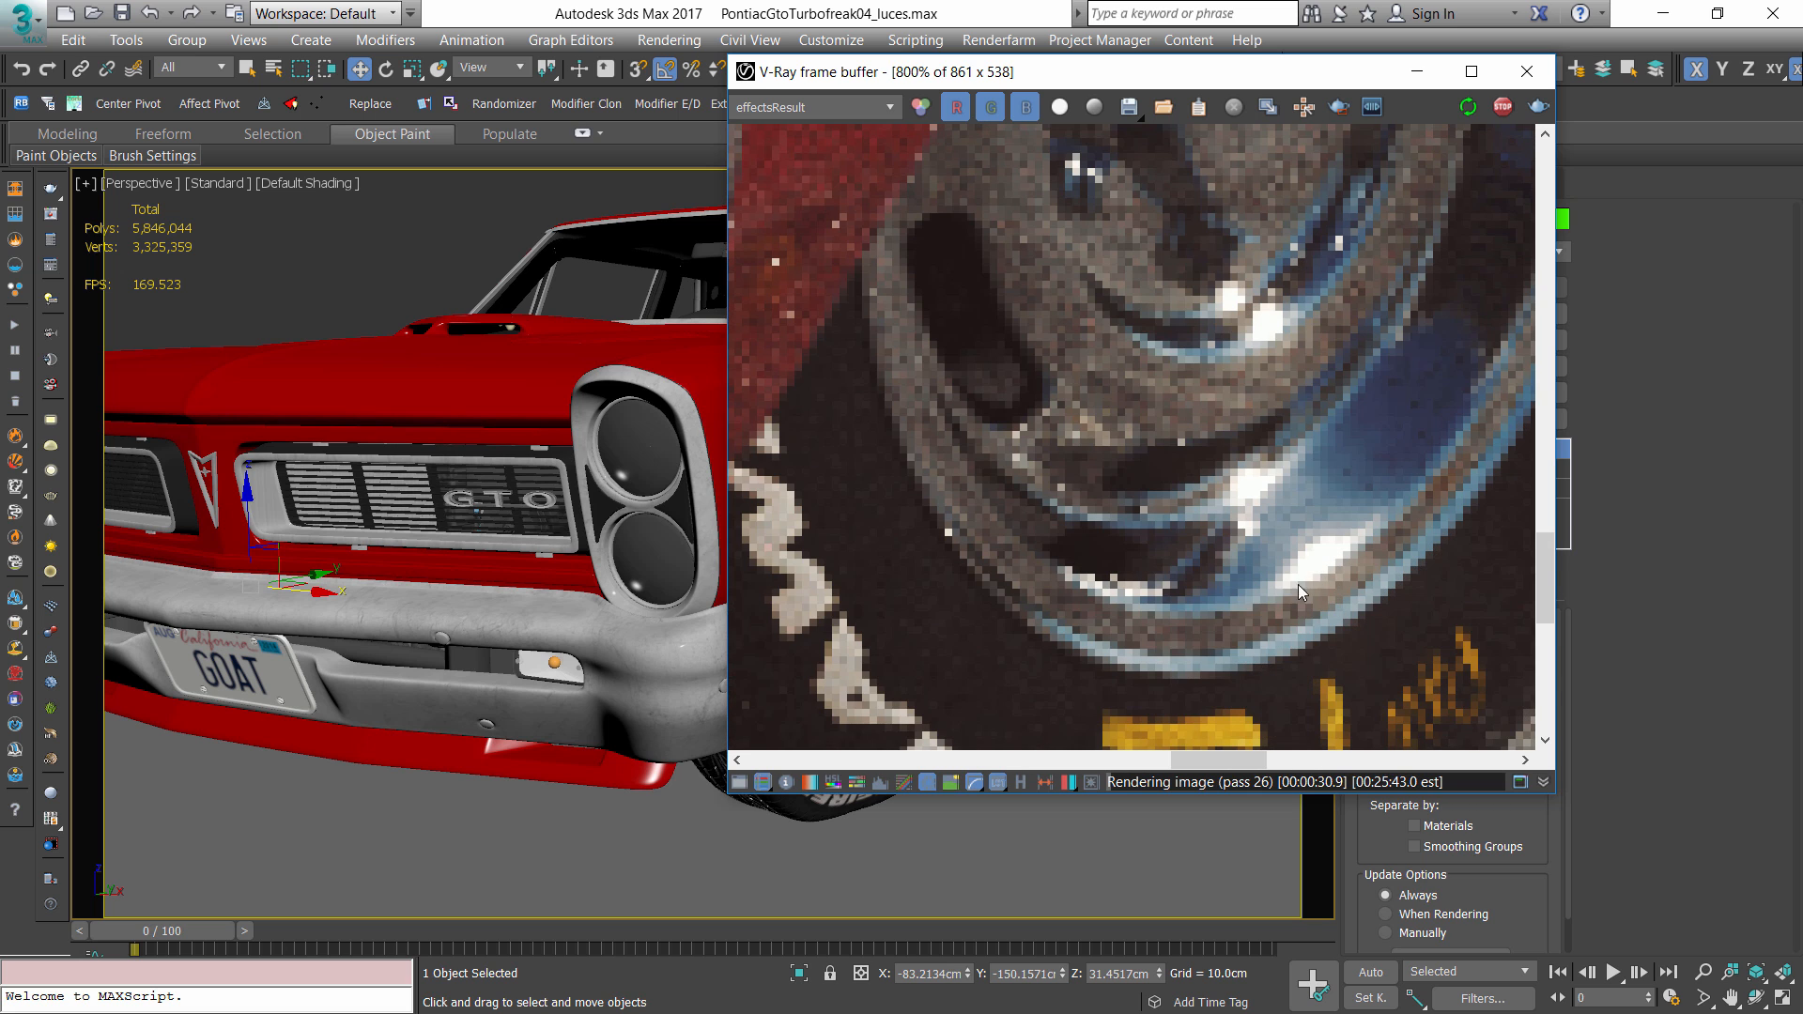
pyautogui.scroll(-3, 1387, 535)
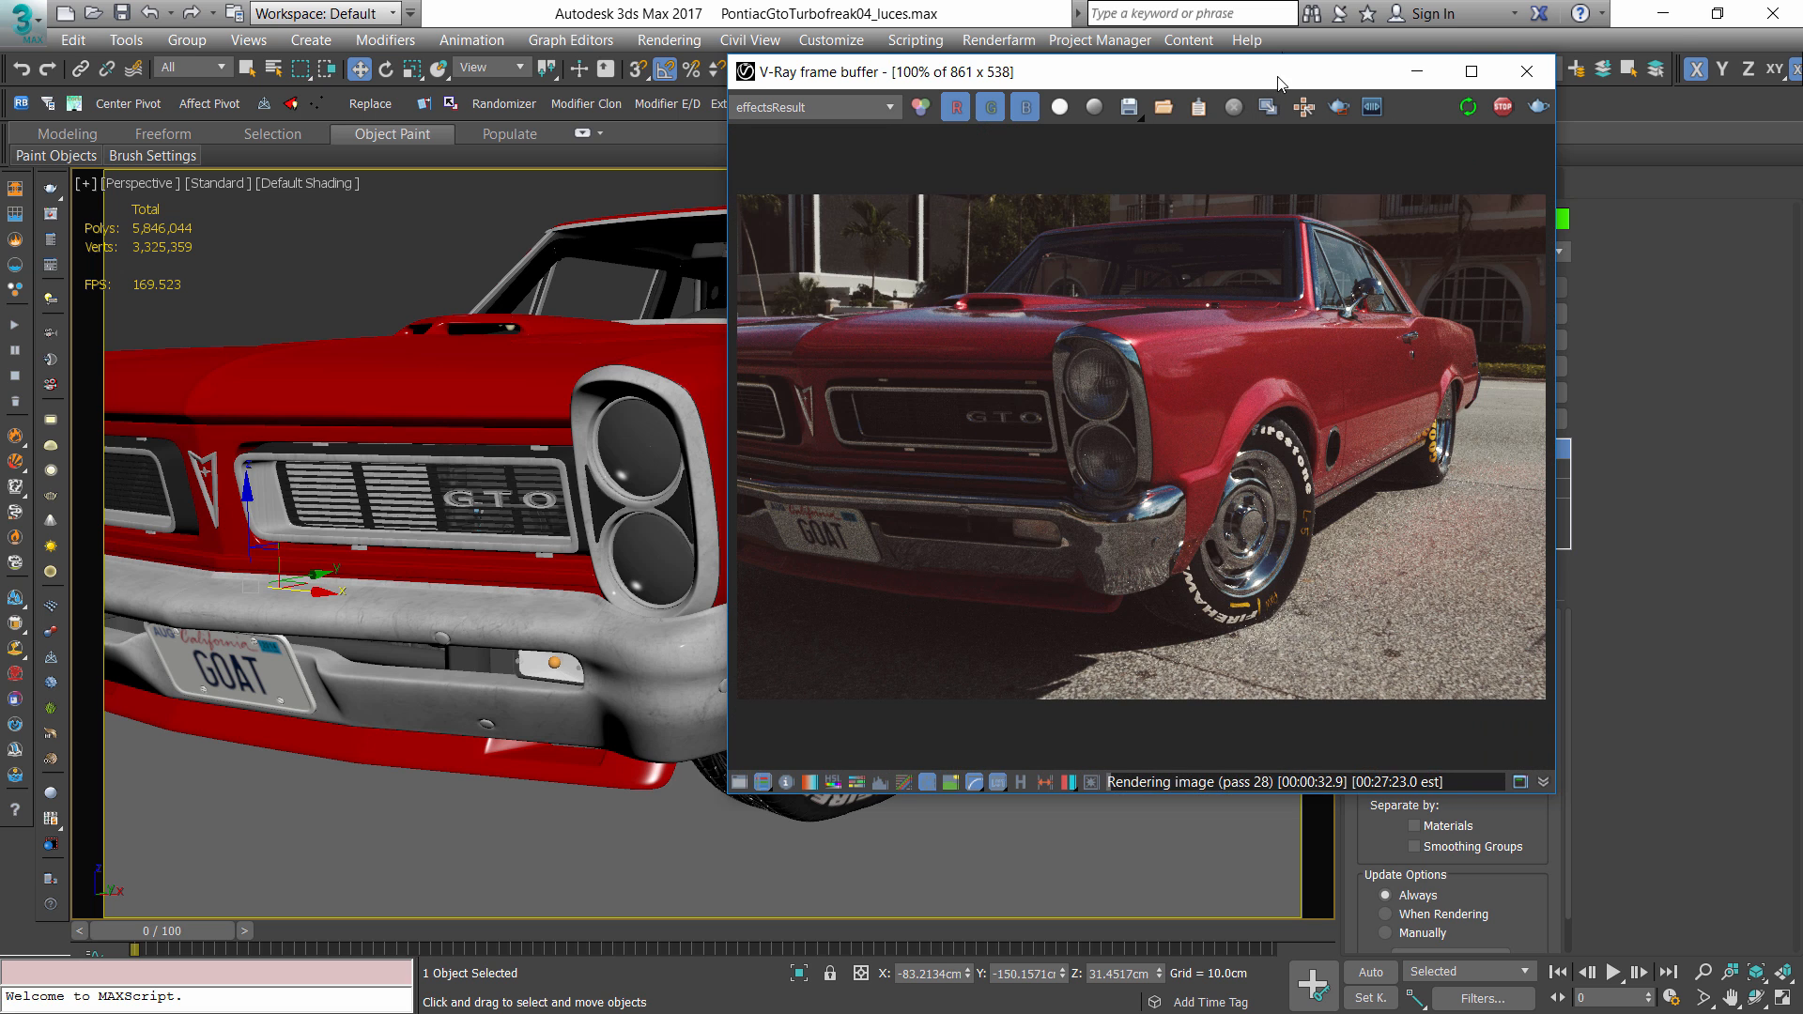
# - Select the red car body and reframe the car in a low front three-quarter view against the buildings
pyautogui.moveTo(1280, 82); pyautogui.dragTo(1413, 89)
pyautogui.scroll(-1, 741, 516)
pyautogui.keyDown('alt'); pyautogui.moveTo(741, 516); pyautogui.dragTo(626, 412, button='middle'); pyautogui.keyUp('alt')
pyautogui.click(626, 412)
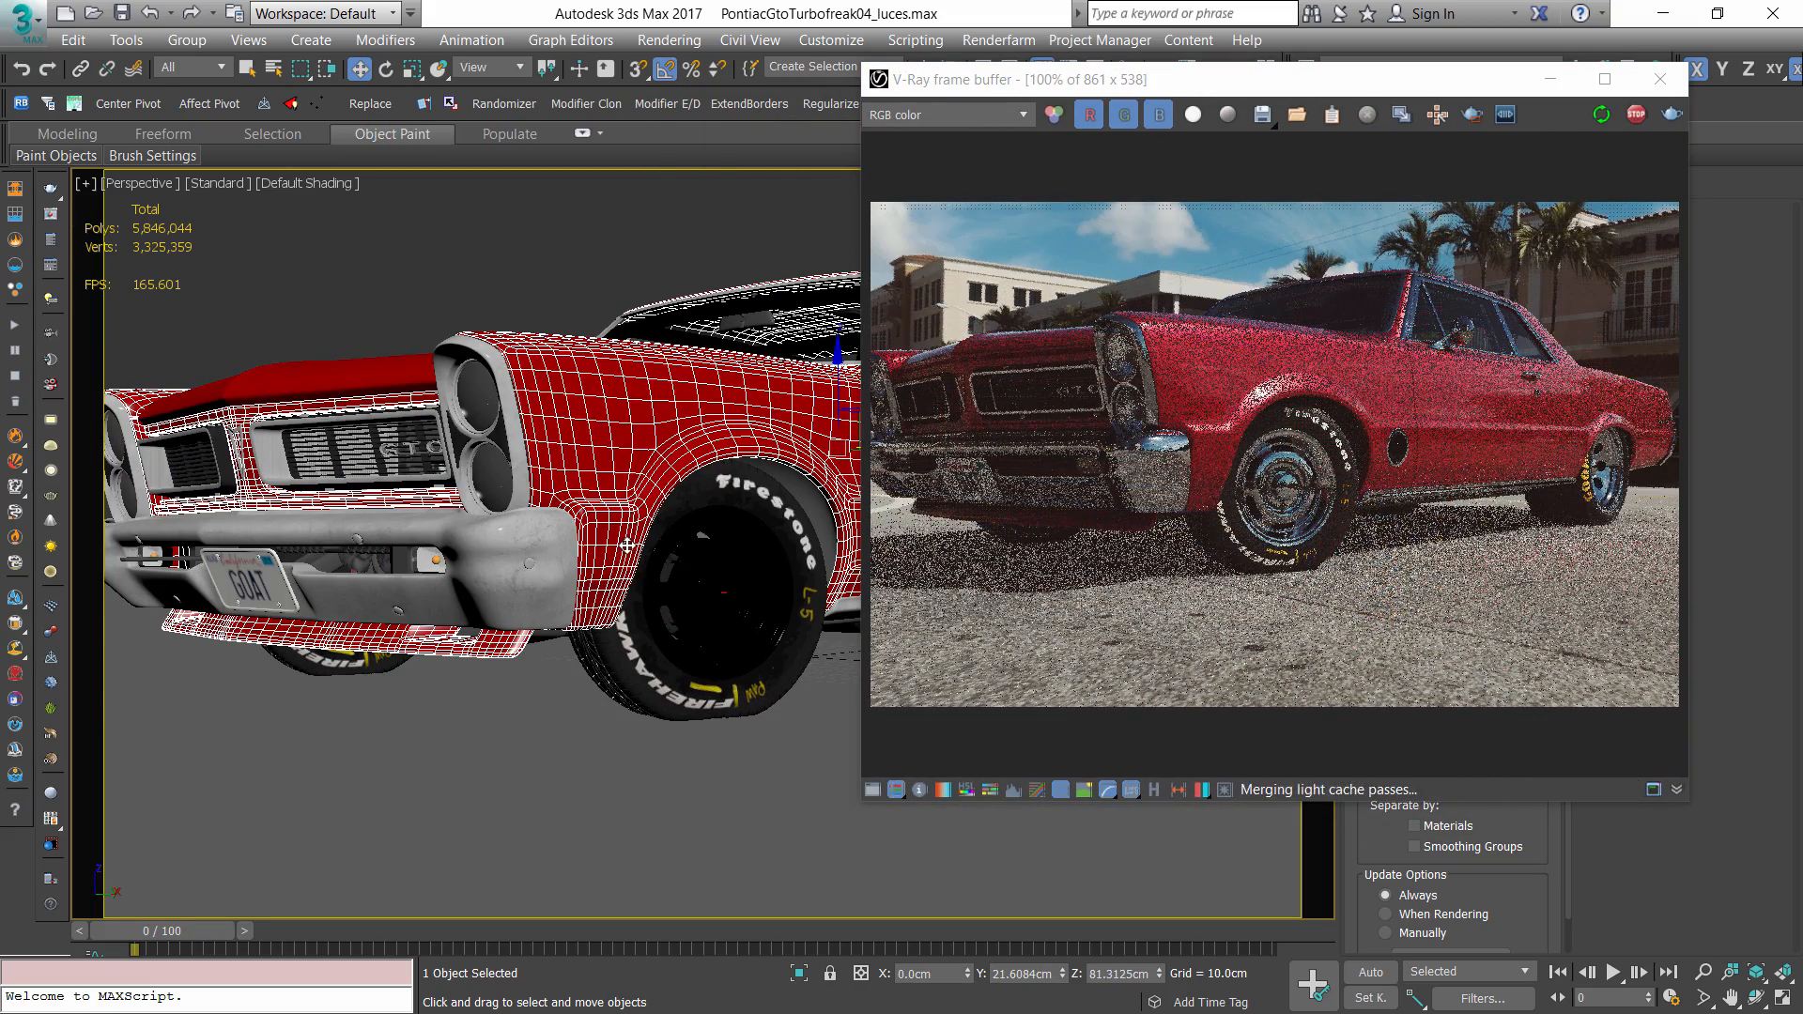
pyautogui.press('z')
pyautogui.scroll(8, 646, 542)
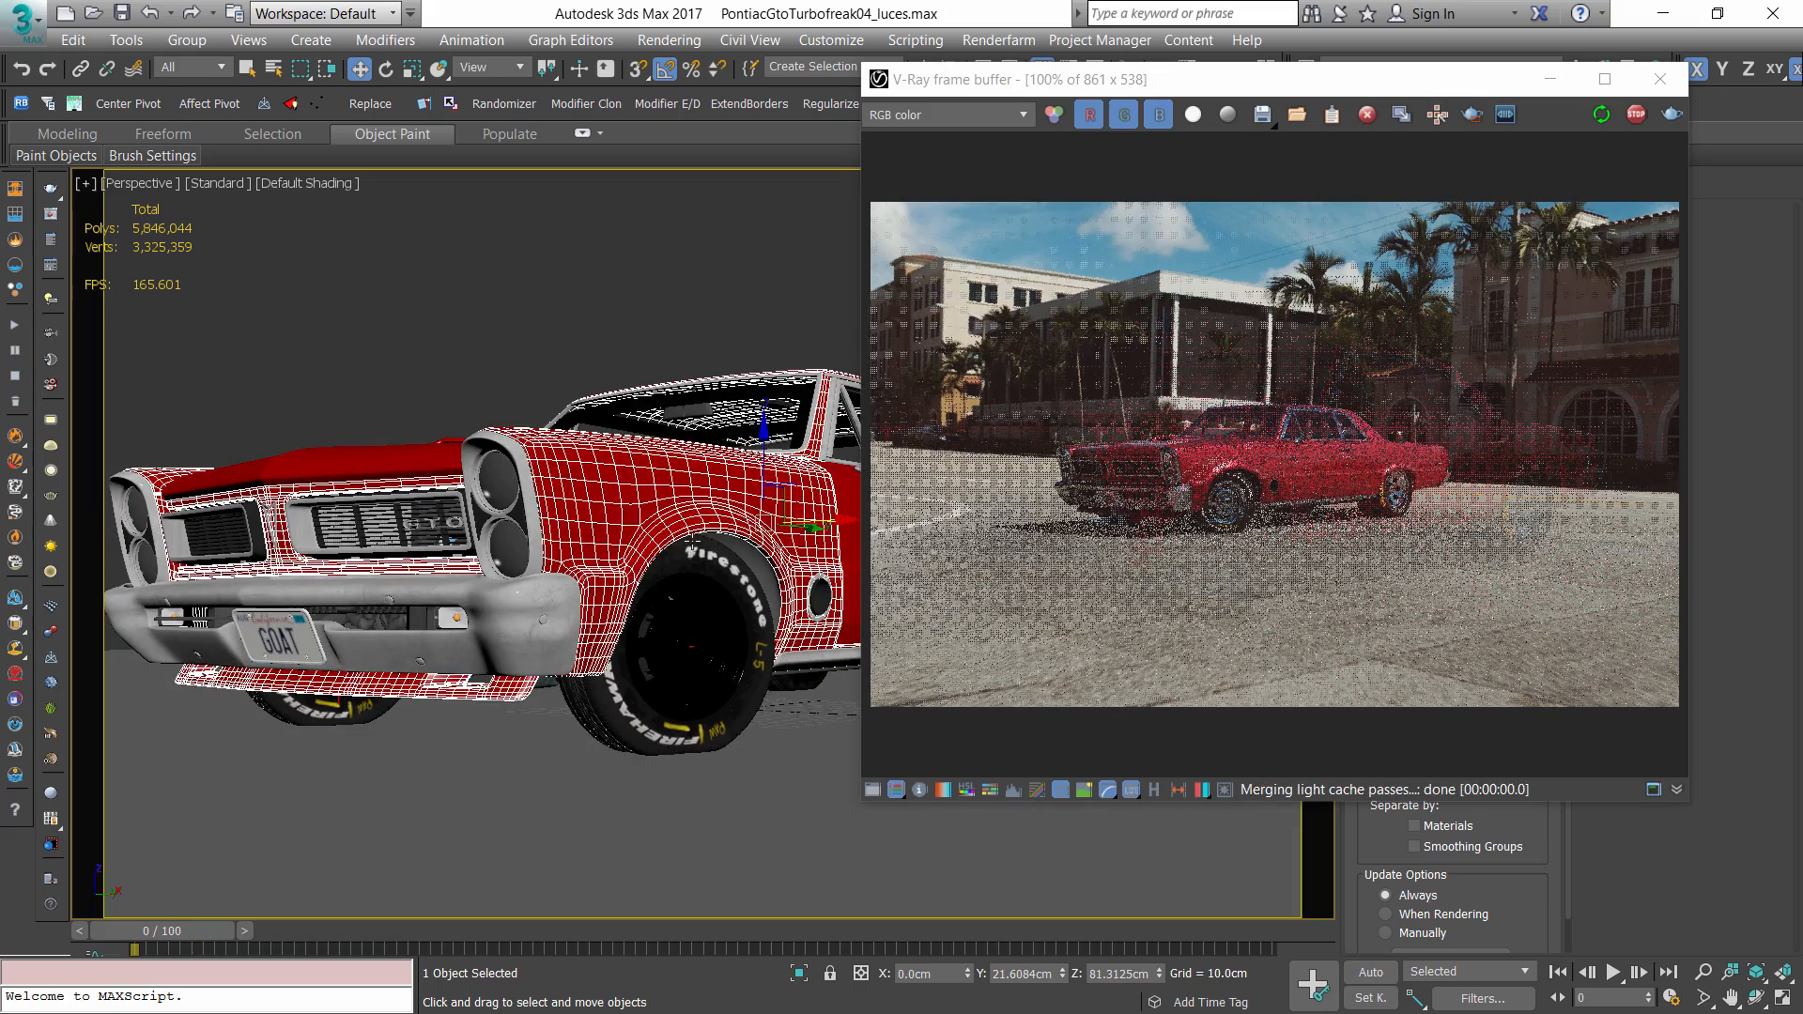
pyautogui.moveTo(721, 547); pyautogui.dragTo(617, 555, button='middle')
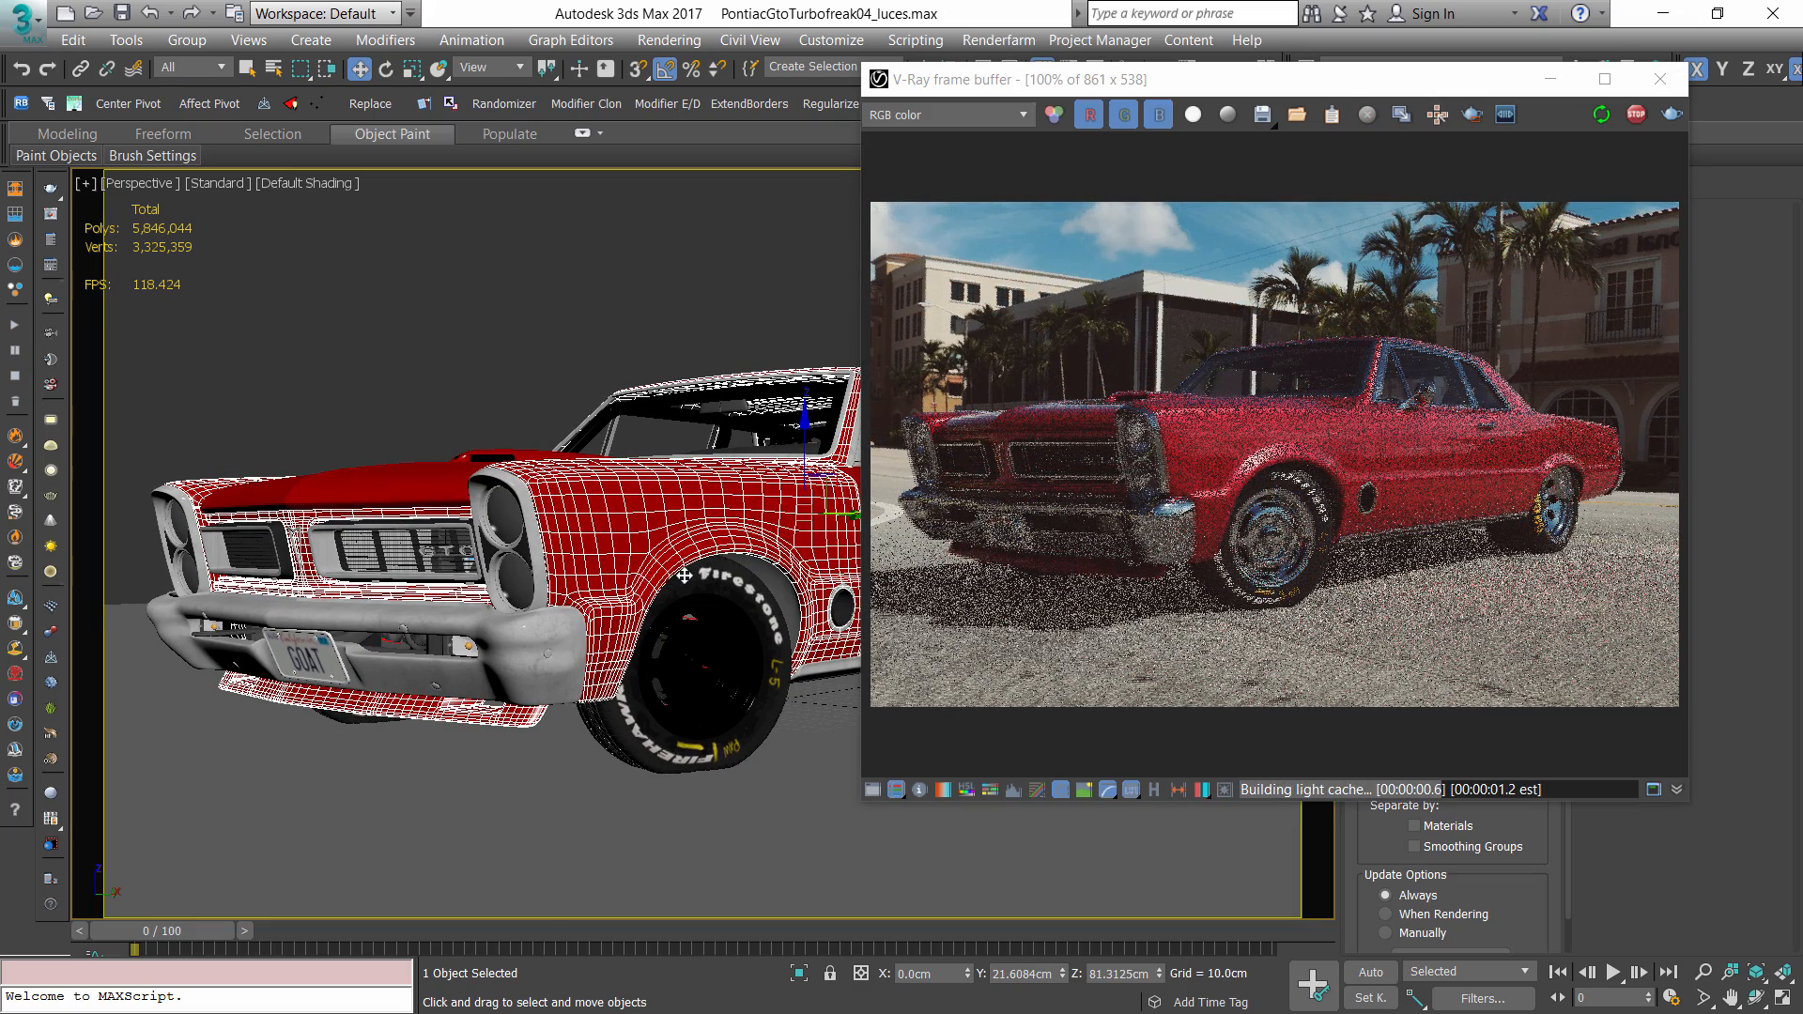
# - Create a standard Physical camera matched to the current perspective view of the car
pyautogui.moveTo(1394, 90); pyautogui.dragTo(919, 125)
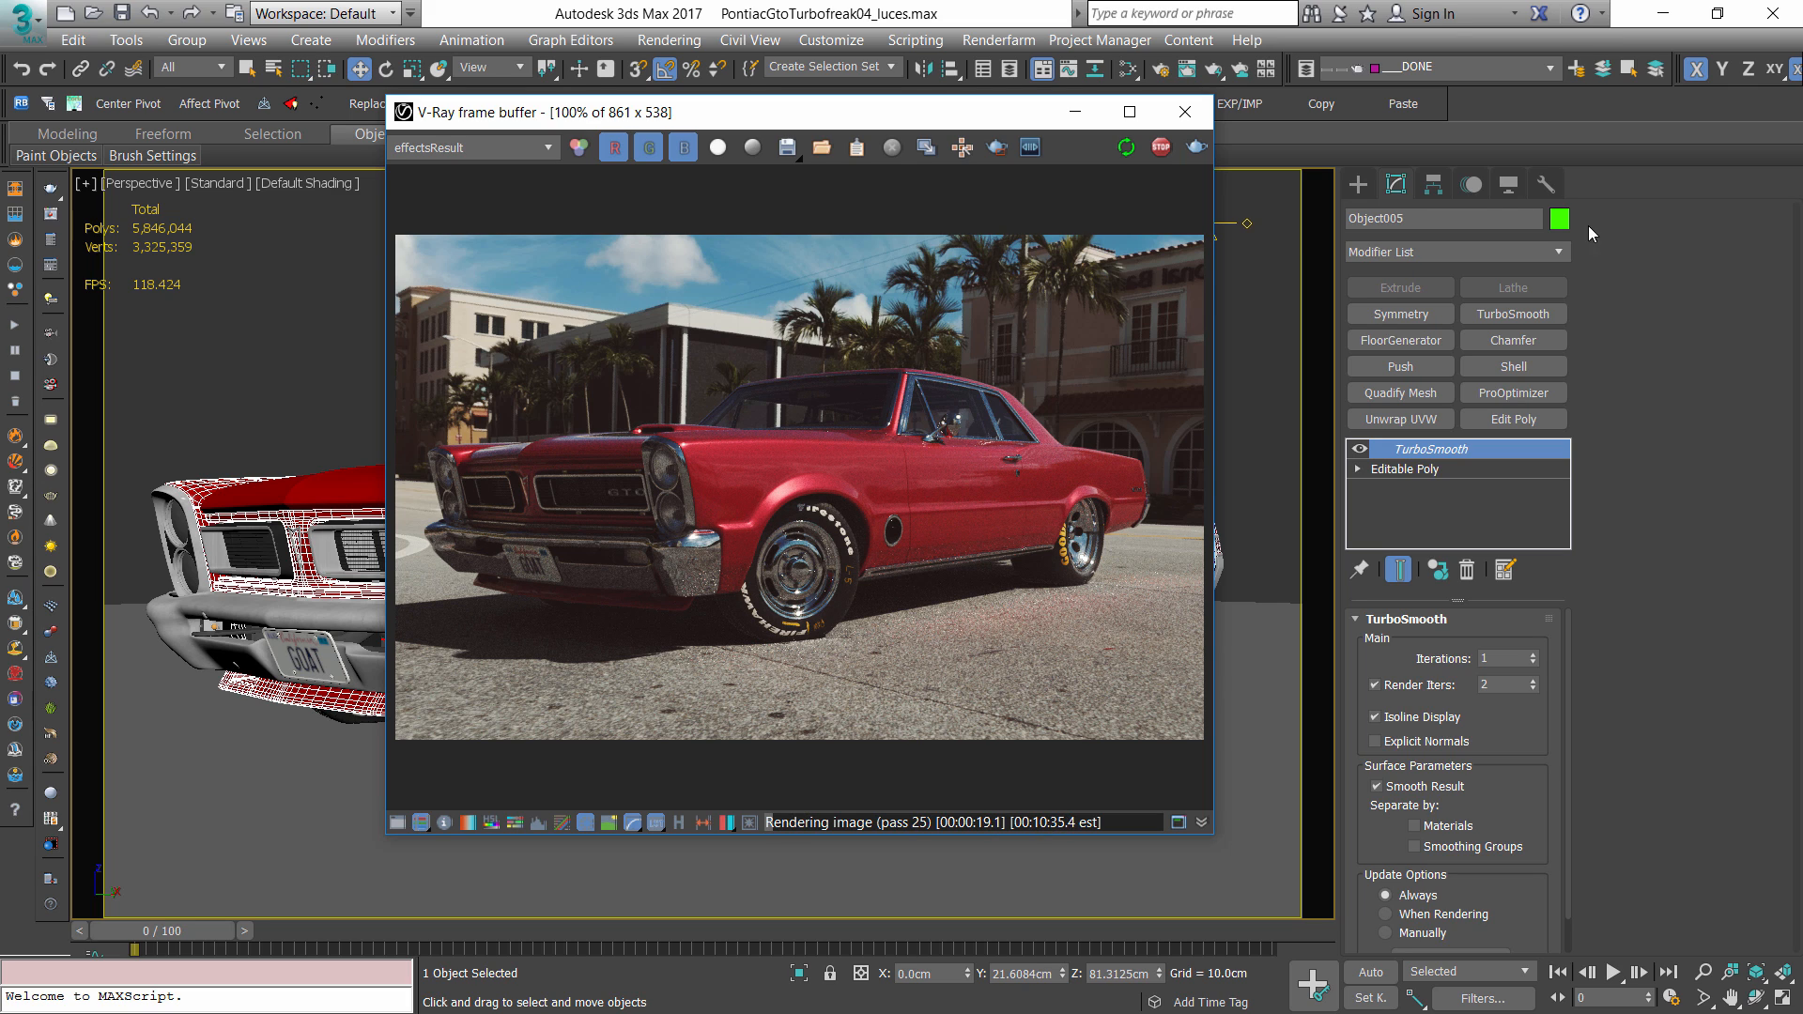
pyautogui.click(1359, 191)
pyautogui.click(1443, 217)
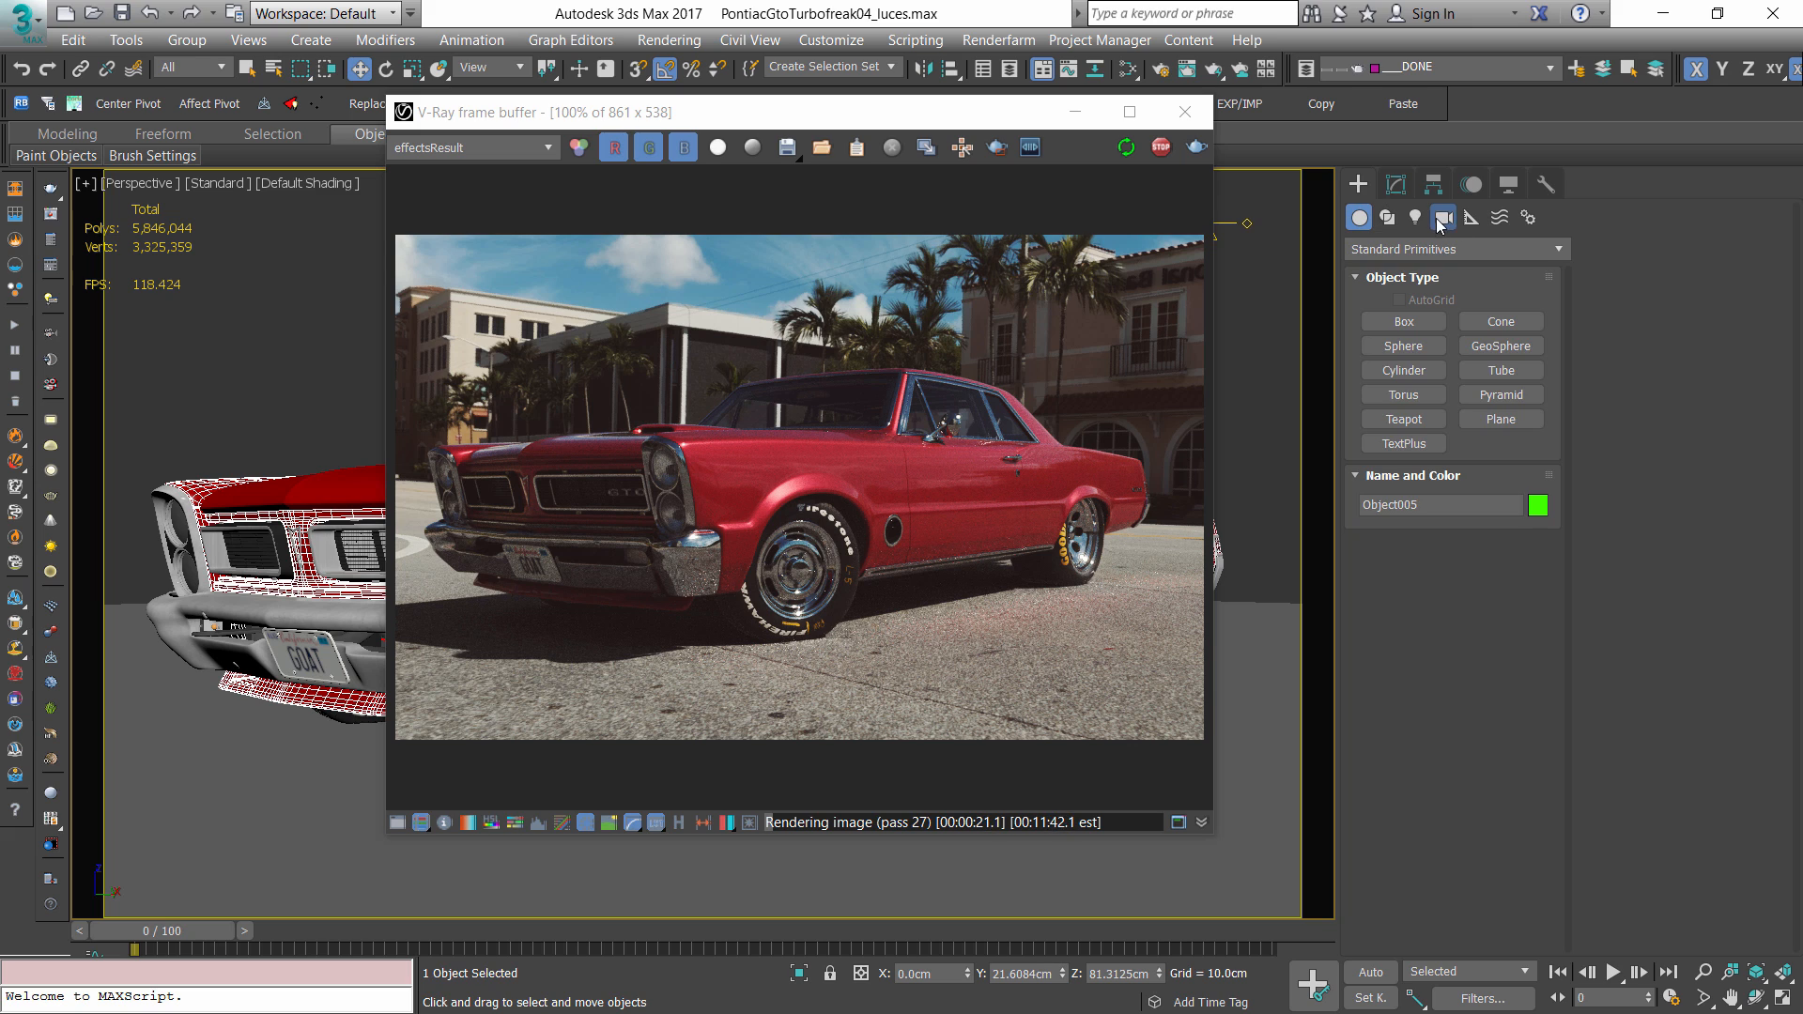
pyautogui.click(1412, 240)
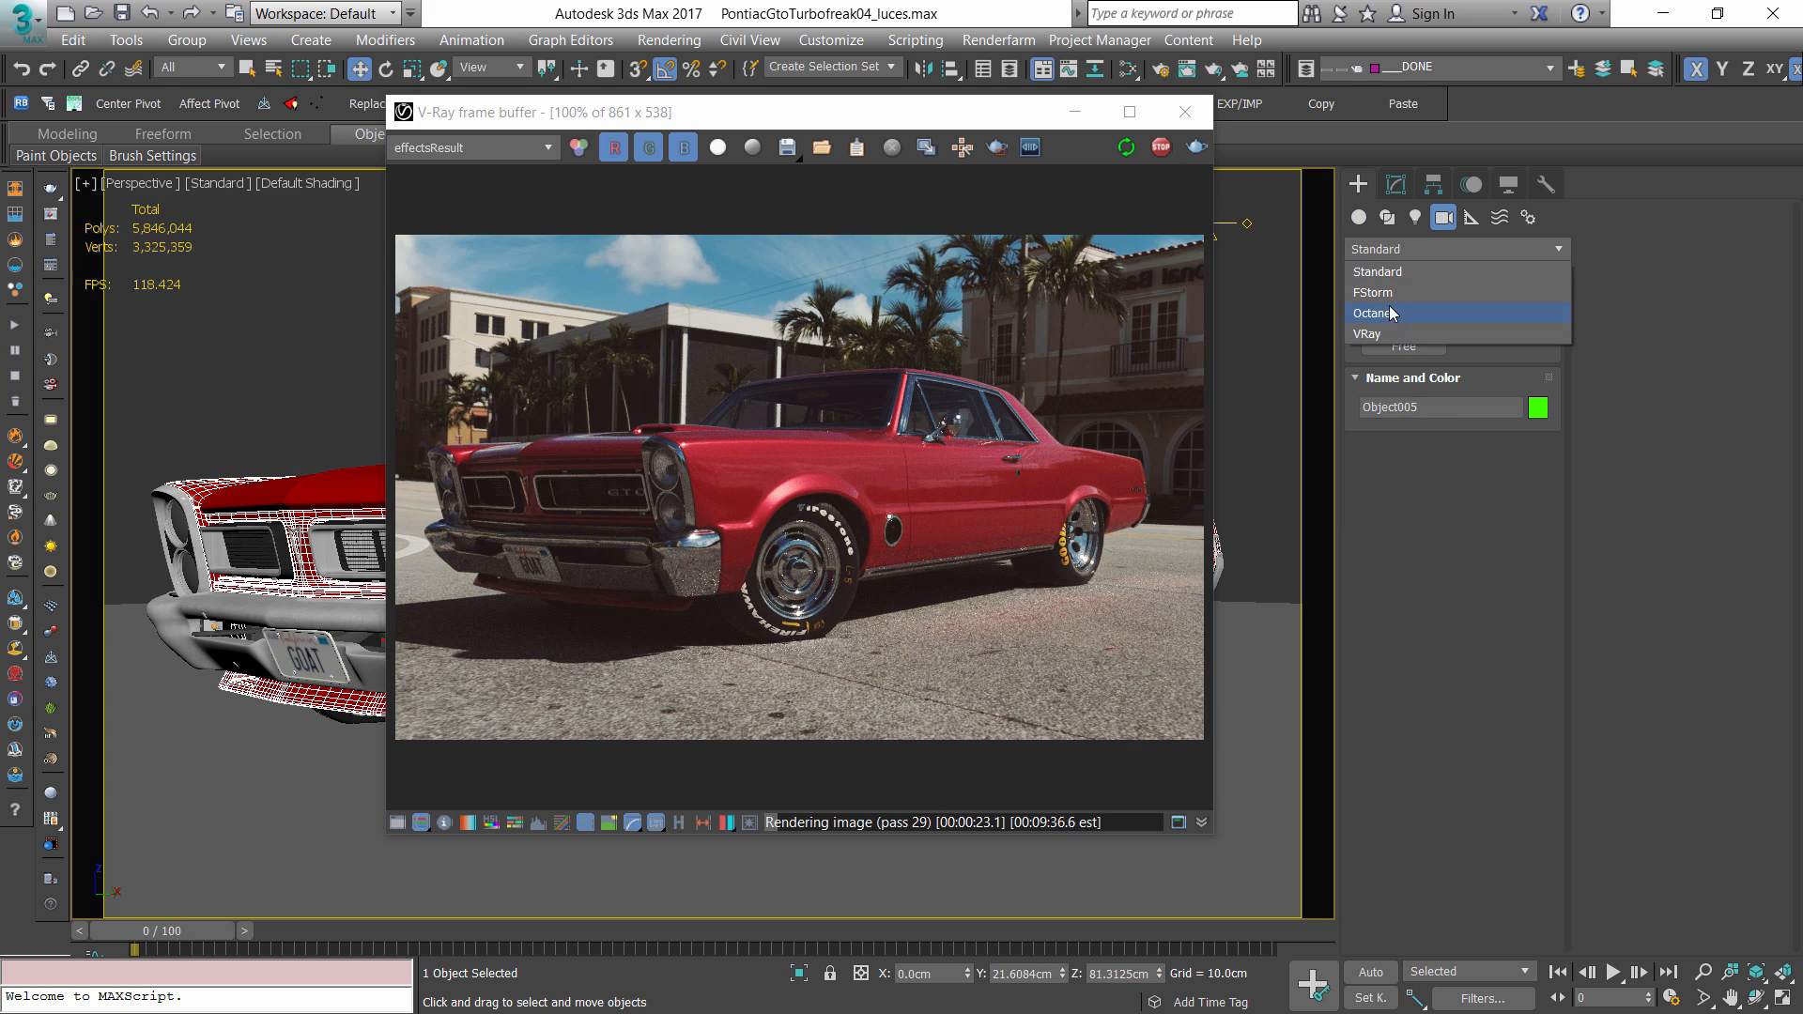
pyautogui.click(1394, 274)
pyautogui.click(1415, 322)
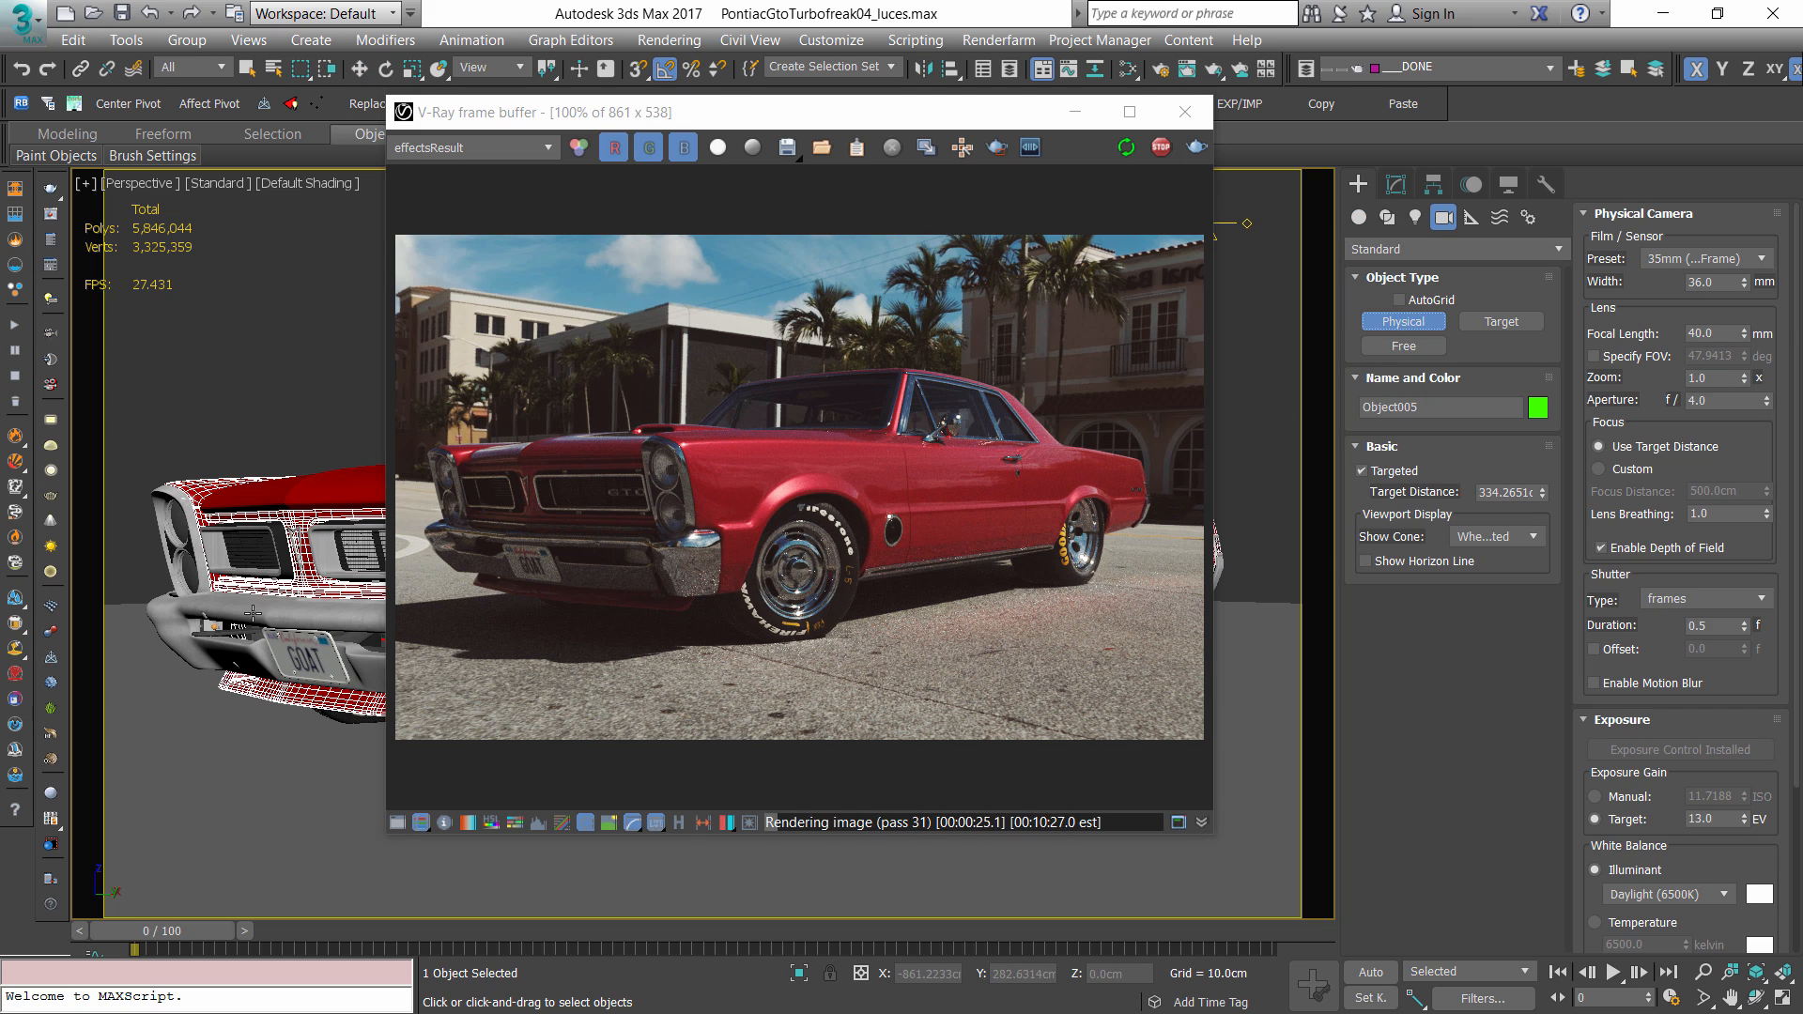
pyautogui.moveTo(302, 630); pyautogui.dragTo(310, 449)
pyautogui.hotkey('ctrl', 'c')
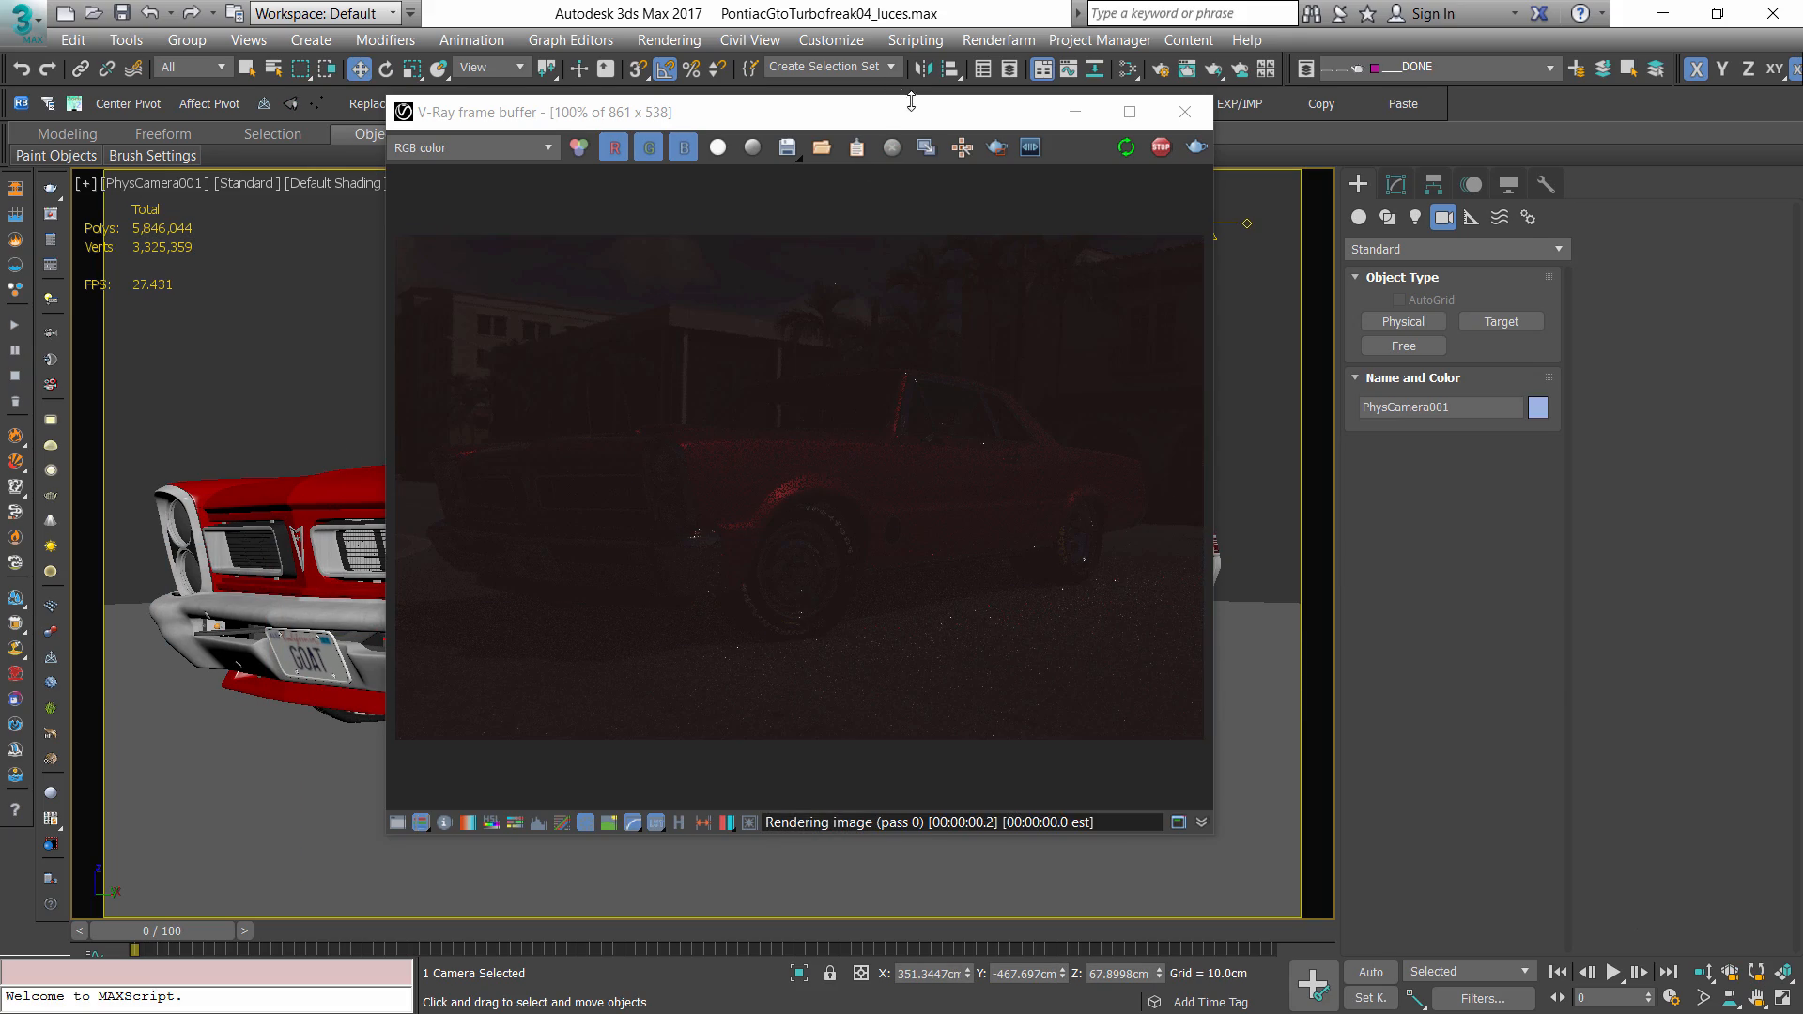
# - Deselect the camera and set the VRayHDRI map's overall multiplier to 30
pyautogui.moveTo(929, 114)
pyautogui.mouseDown()
pyautogui.moveTo(333, 208)
pyautogui.moveTo(920, 129)
pyautogui.mouseUp()
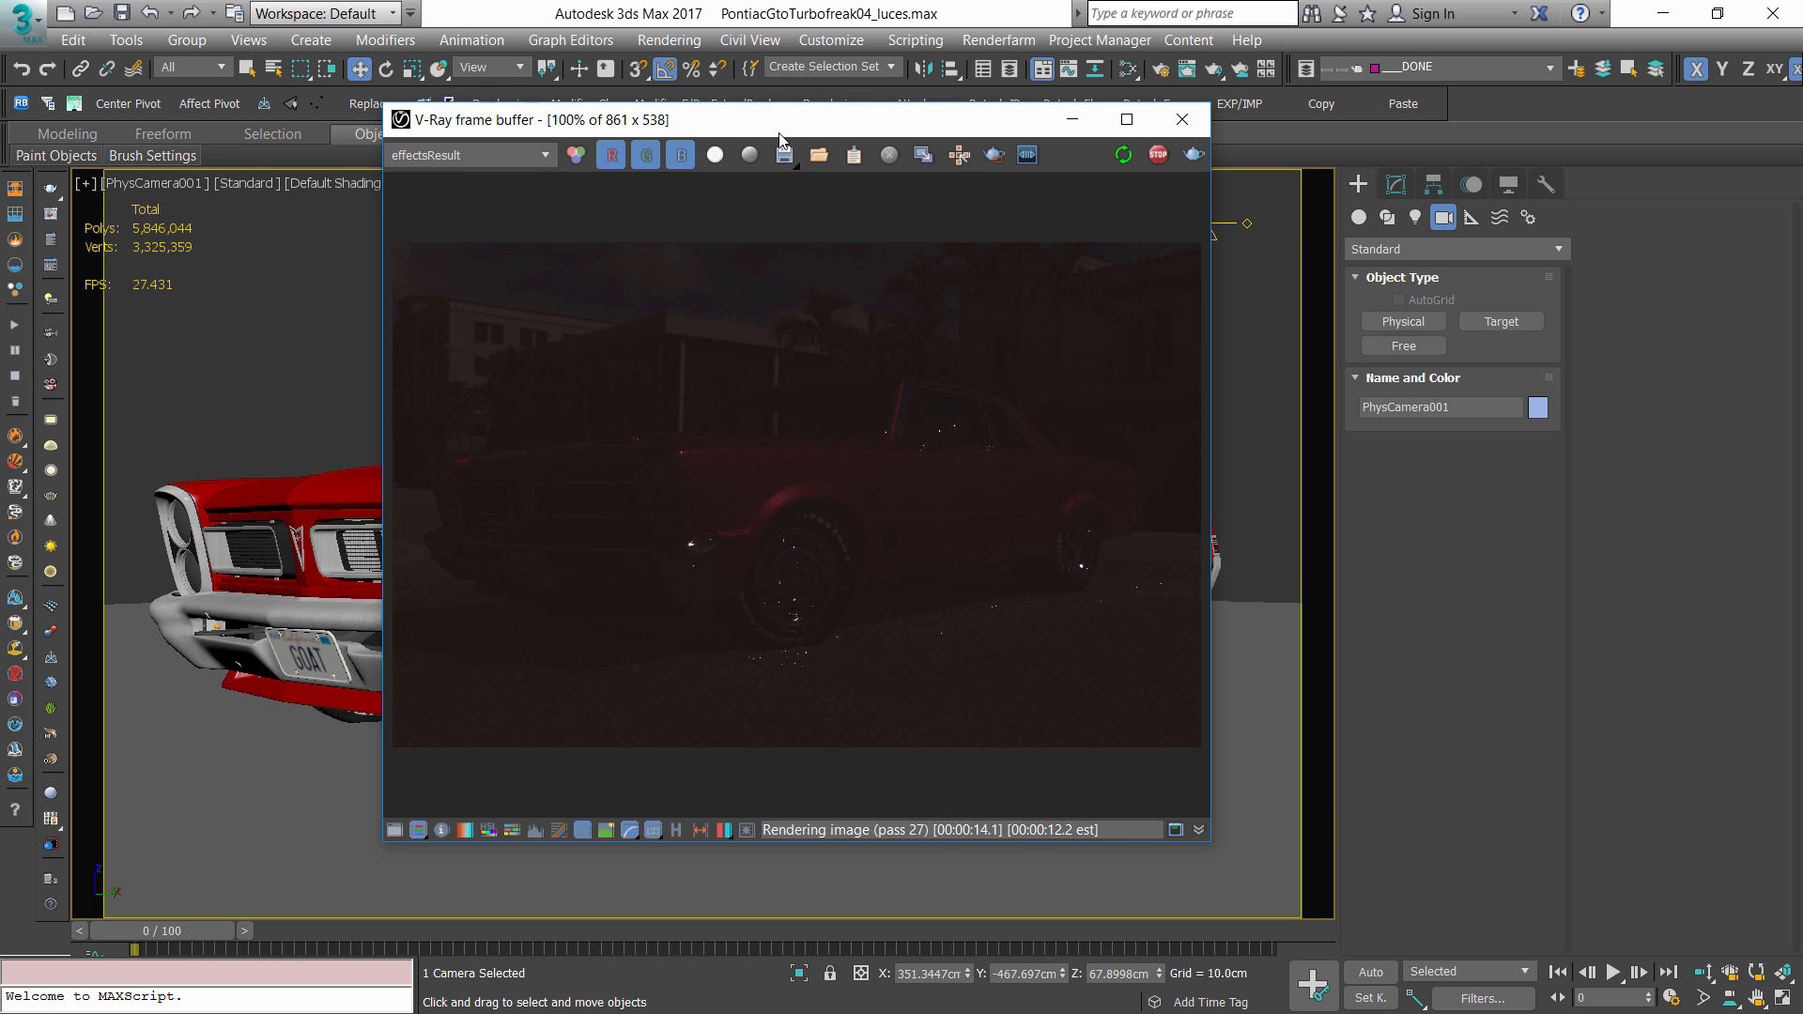
pyautogui.moveTo(856, 117); pyautogui.dragTo(884, 167)
pyautogui.click(302, 315)
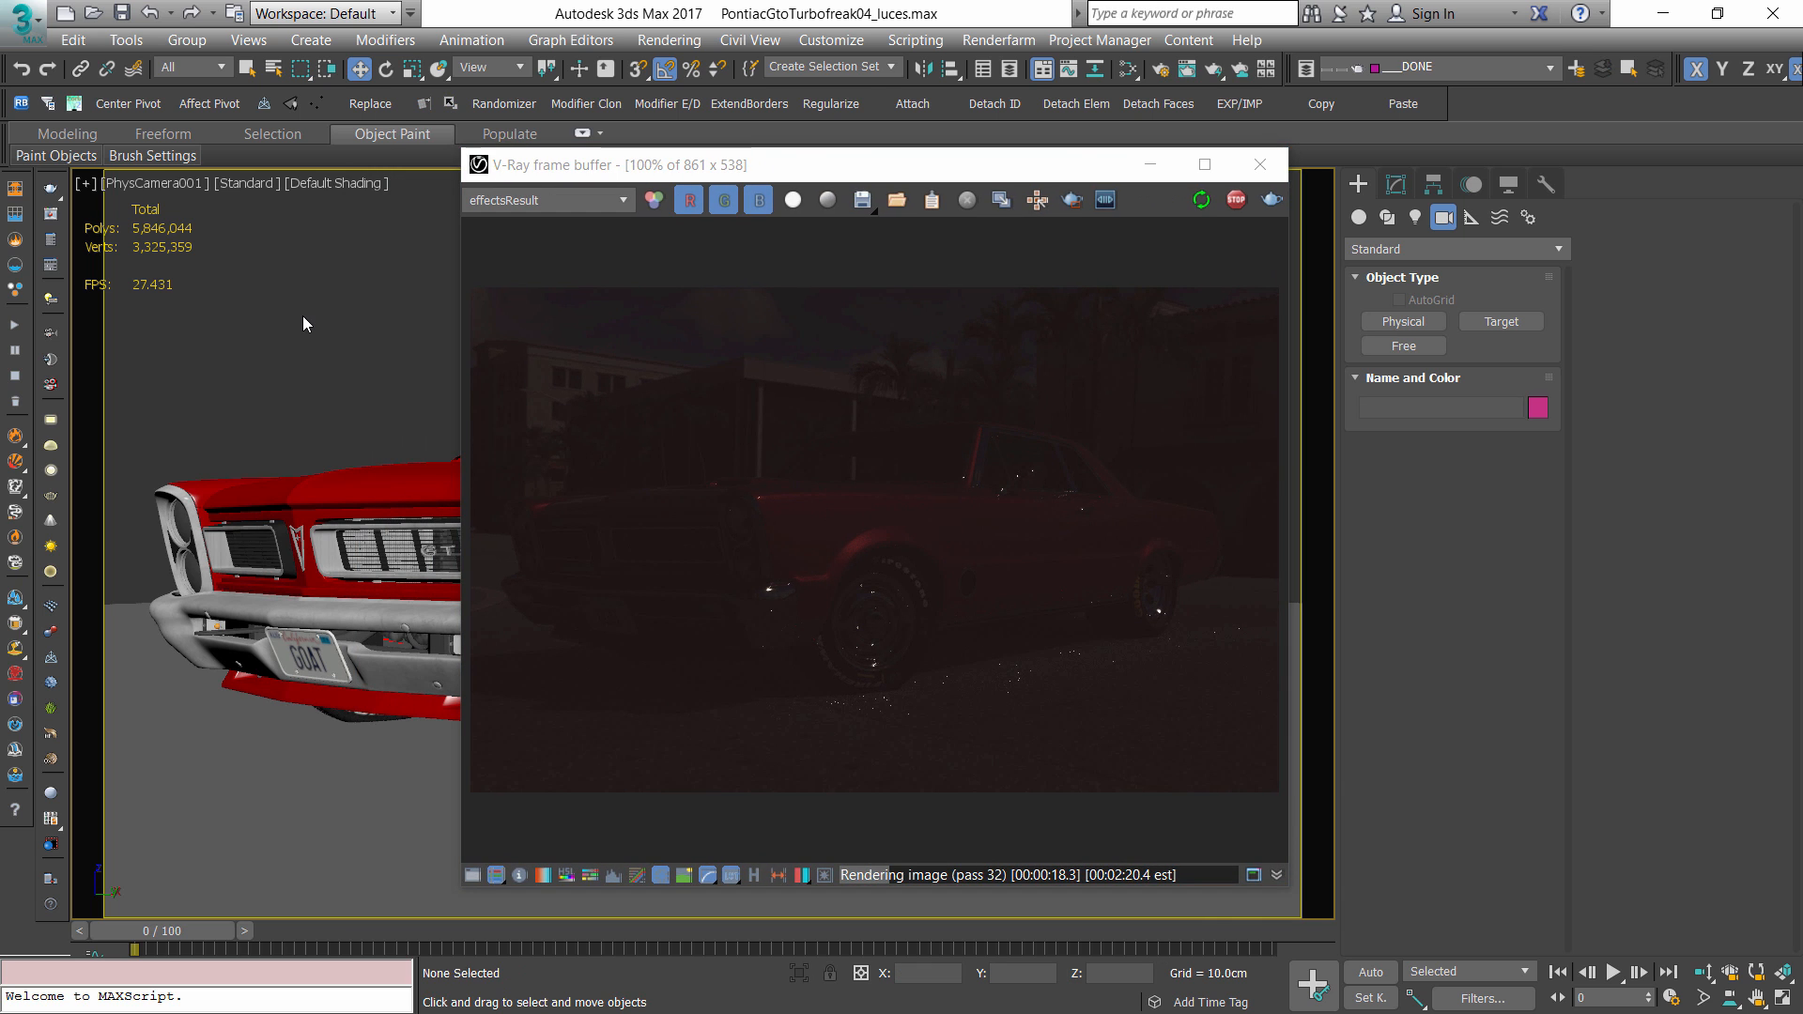
pyautogui.press('m')
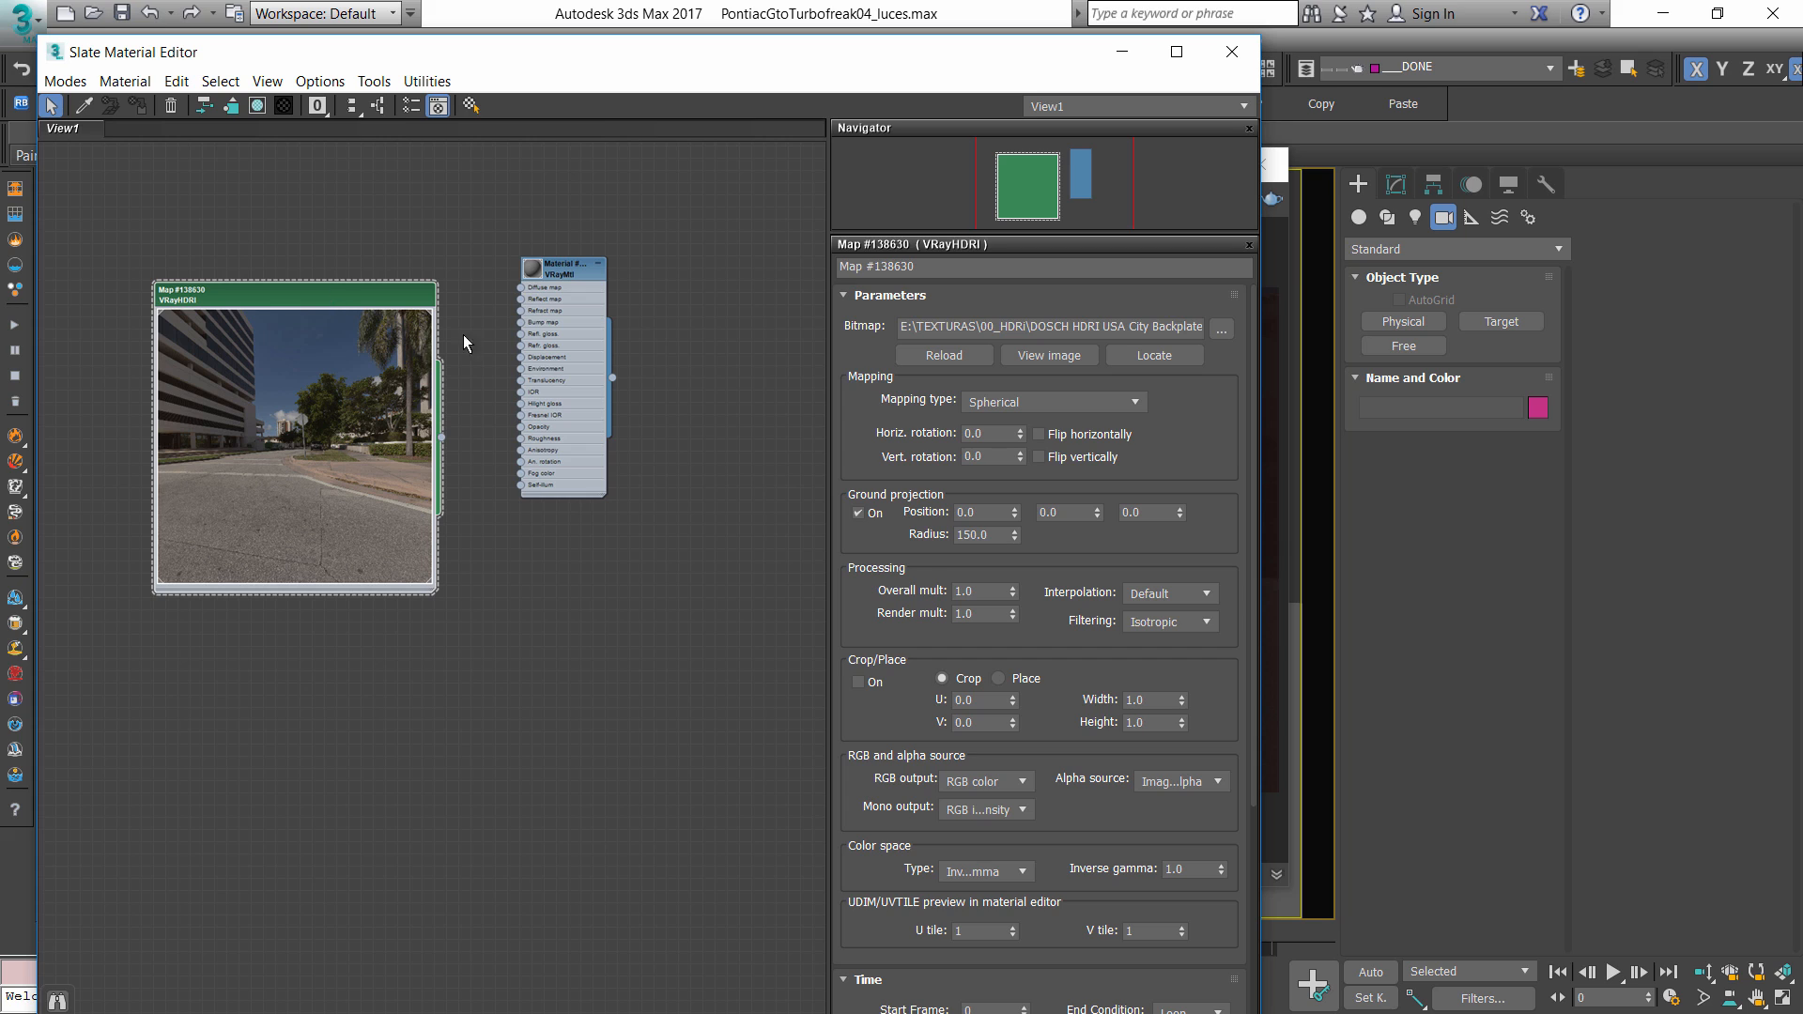
pyautogui.doubleClick(975, 593)
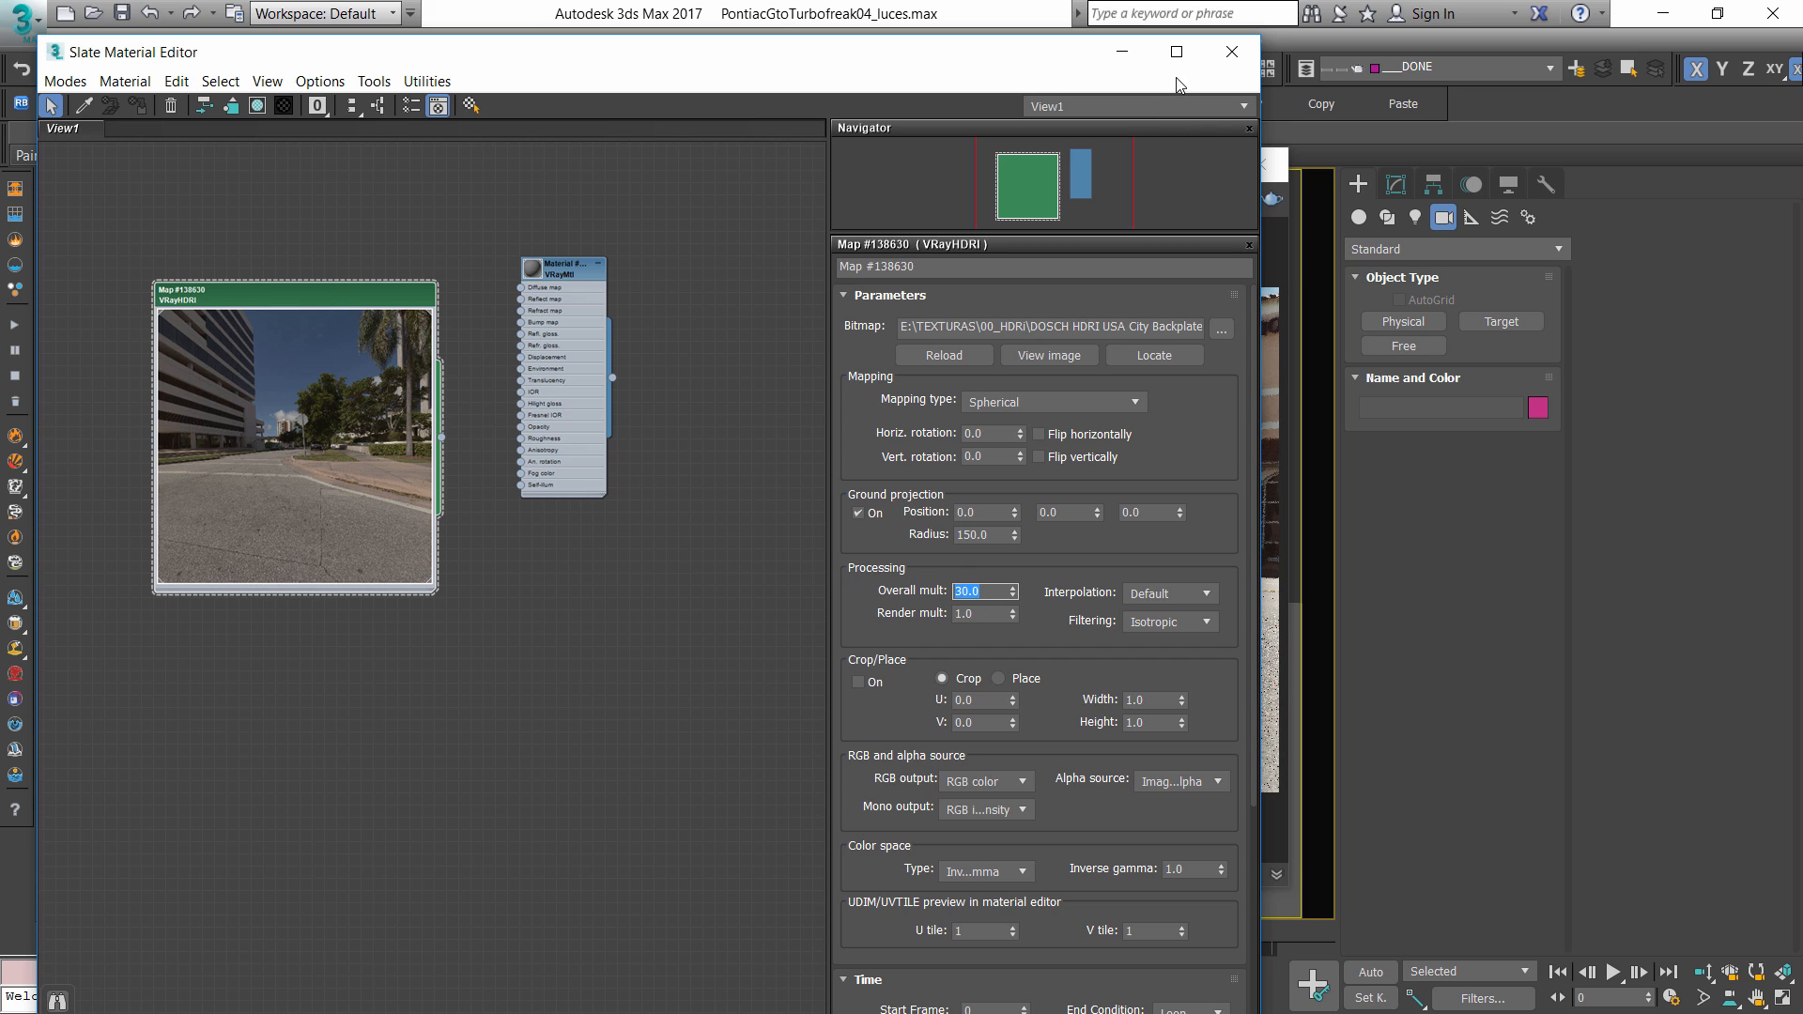
pyautogui.click(1231, 52)
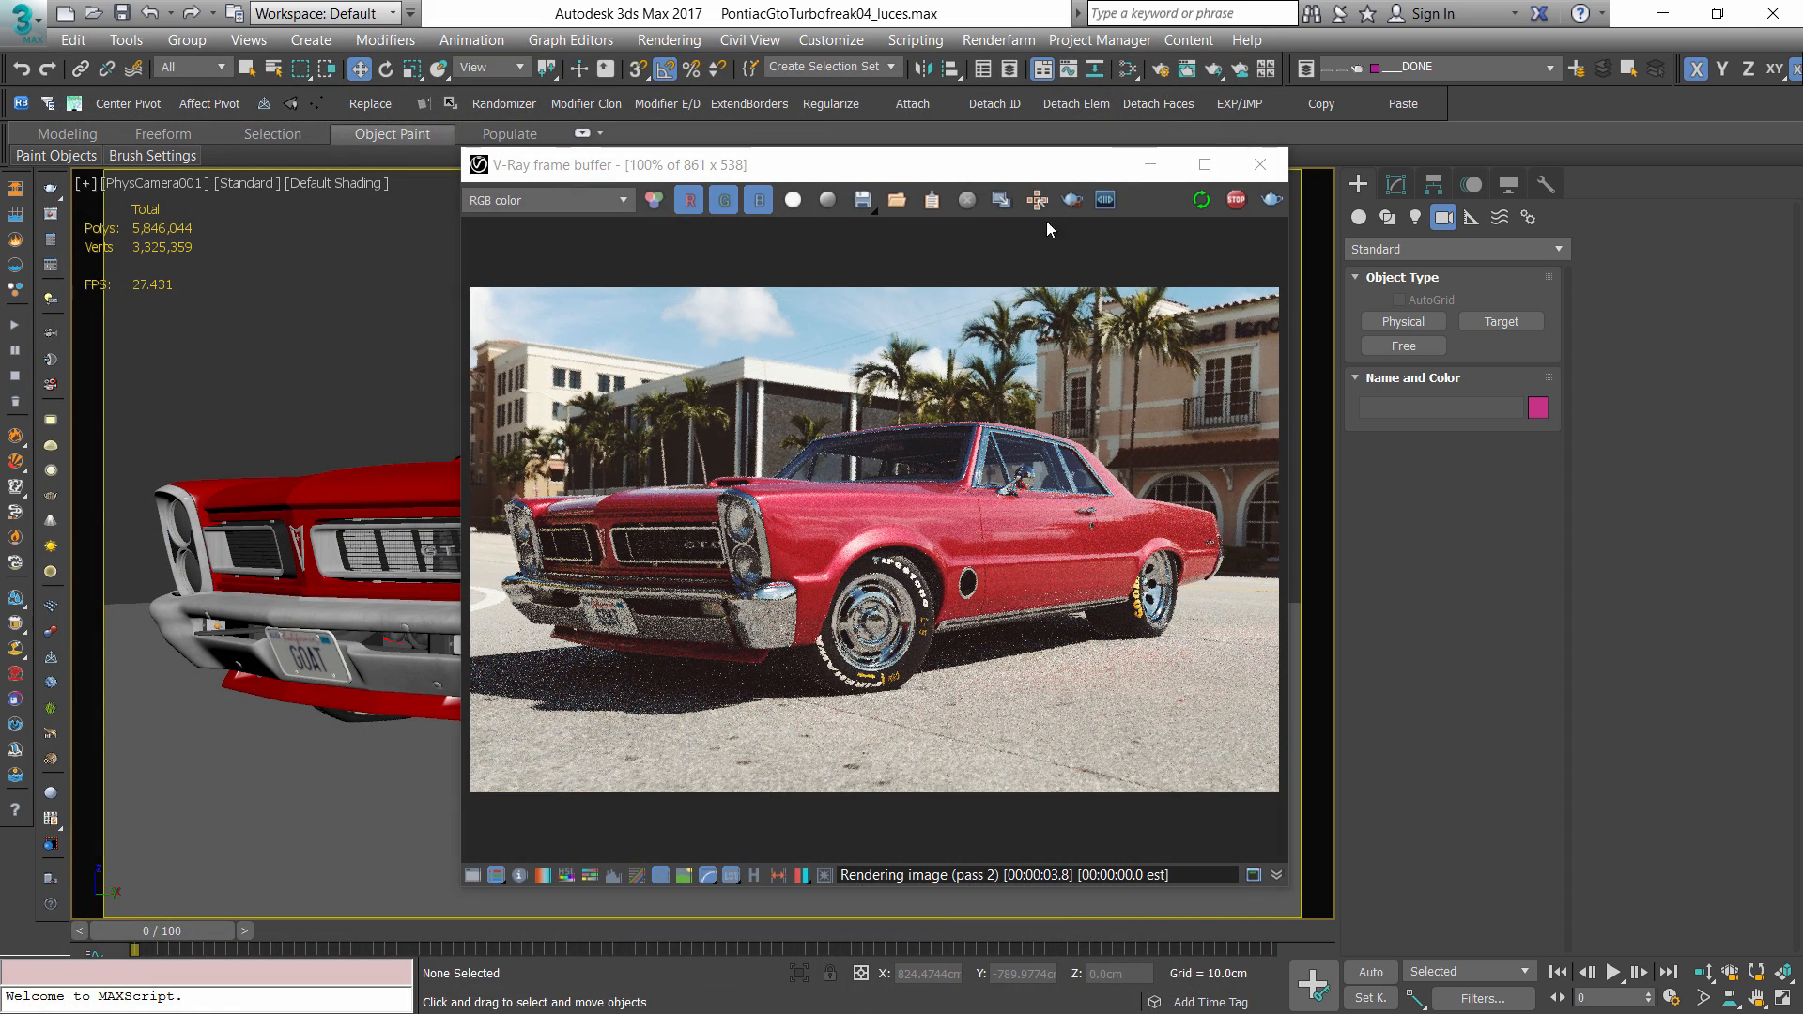
# - Select the viewport's Physical camera and switch its exposure gain to manual with ISO 100
pyautogui.moveTo(1033, 164); pyautogui.dragTo(754, 199)
pyautogui.click(141, 185)
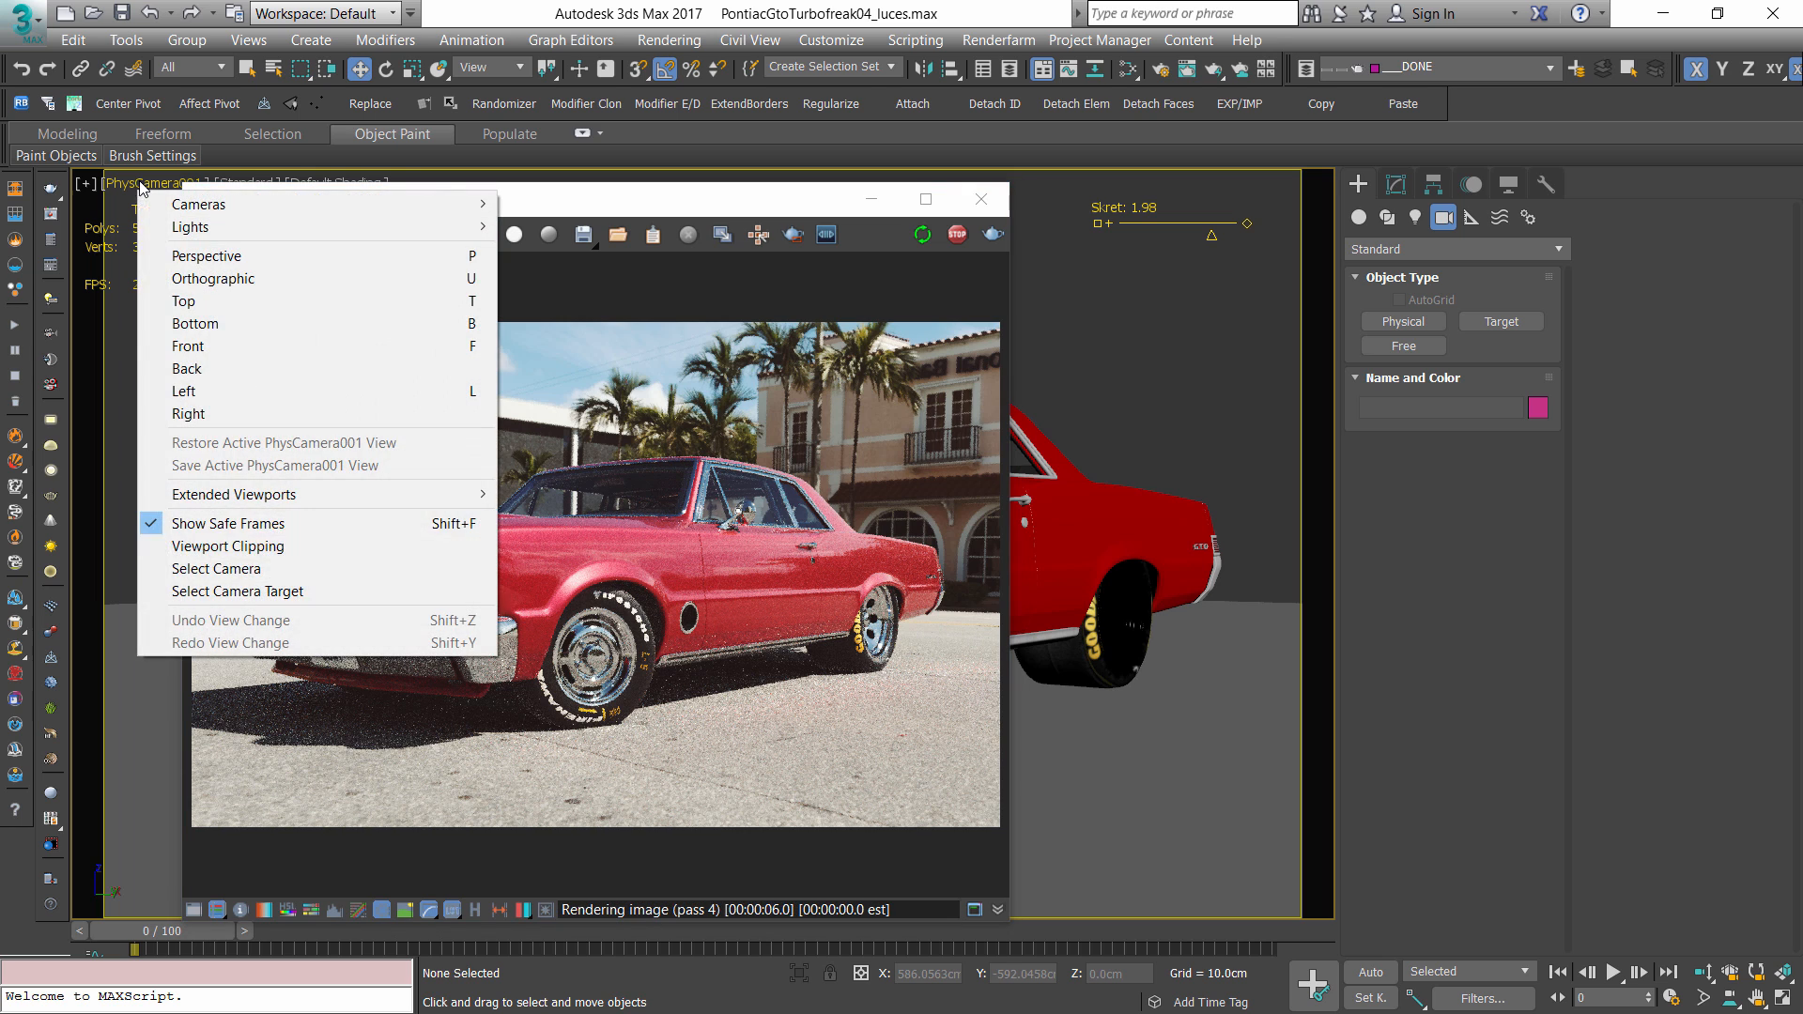
pyautogui.click(216, 568)
pyautogui.click(1394, 186)
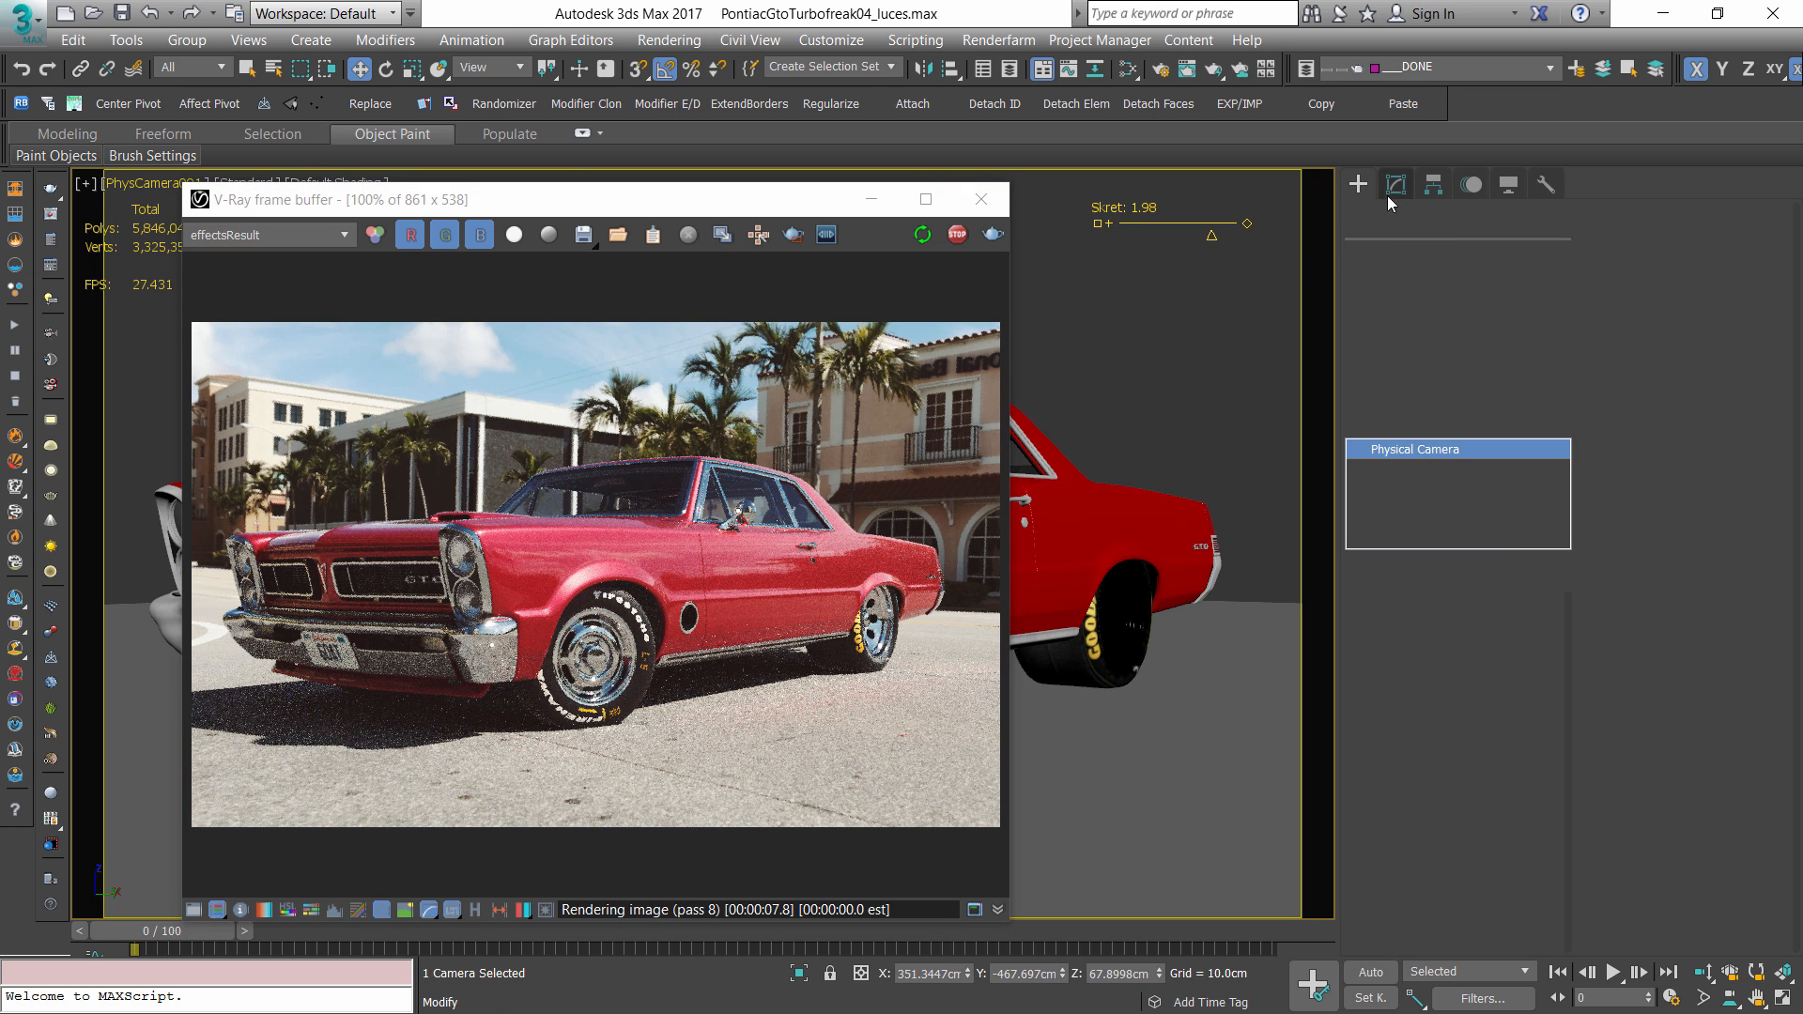
pyautogui.scroll(-3, 1660, 657)
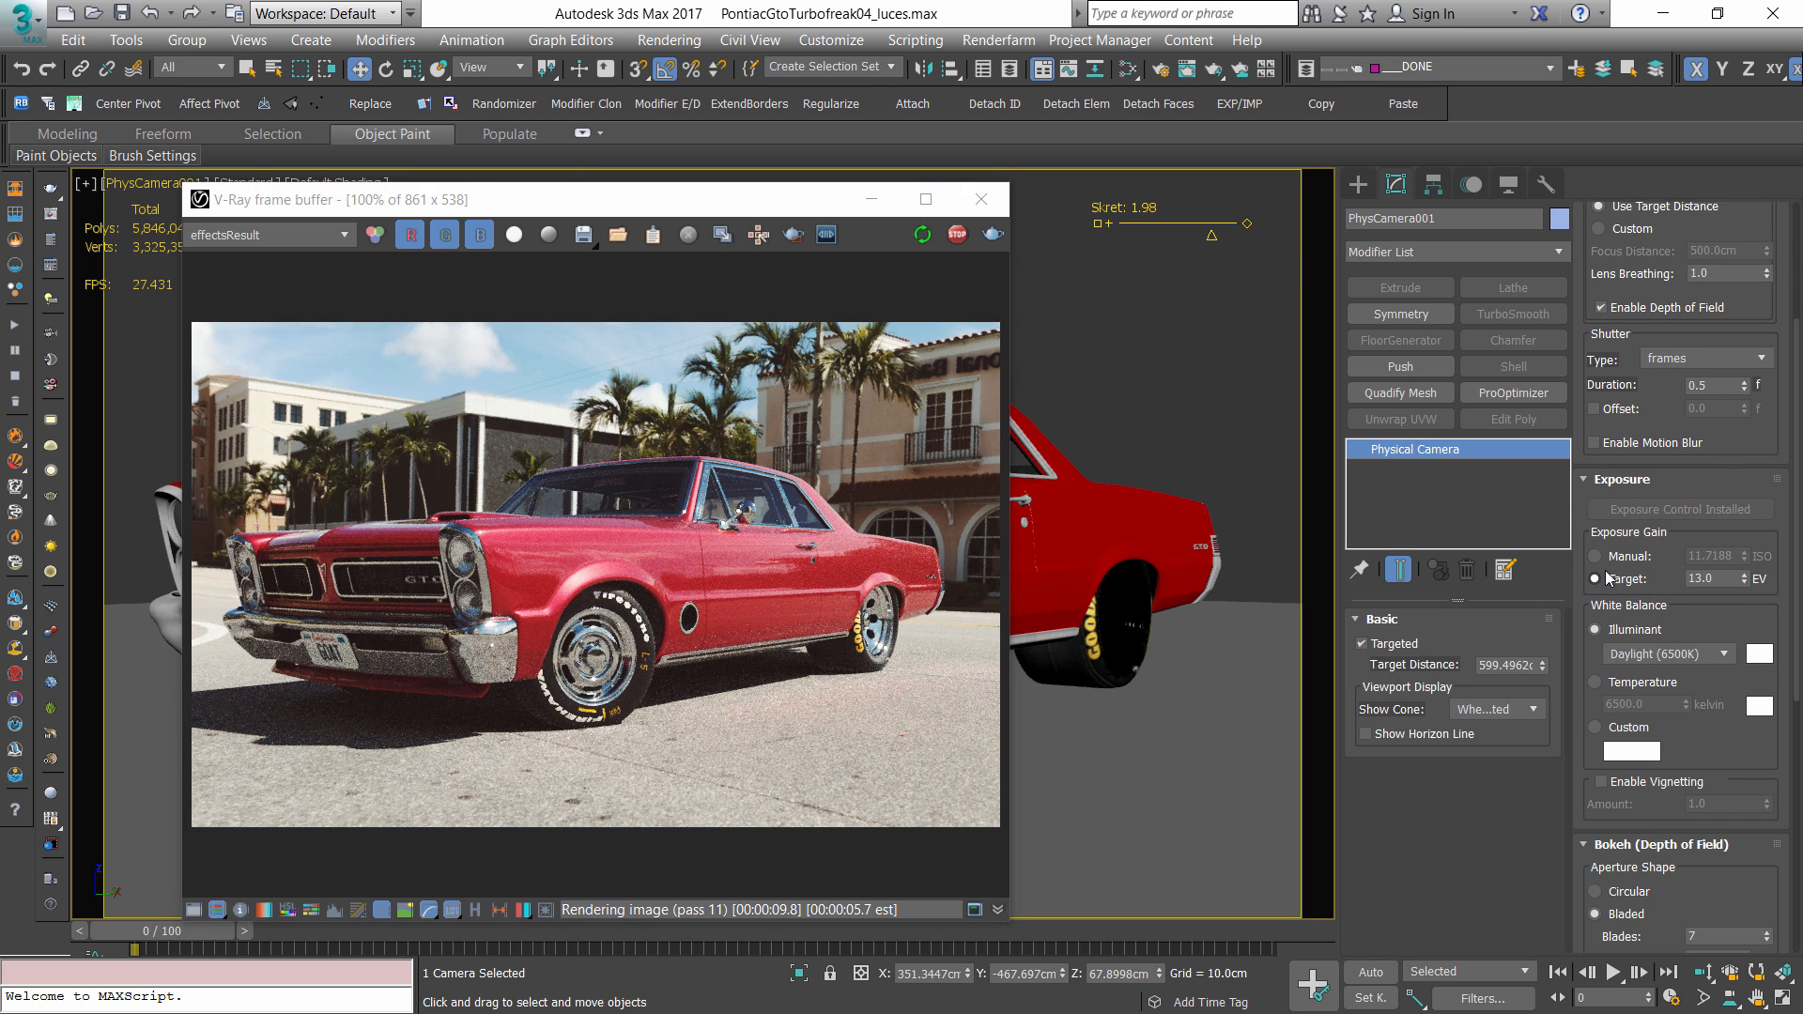
pyautogui.click(1595, 556)
pyautogui.doubleClick(1709, 556)
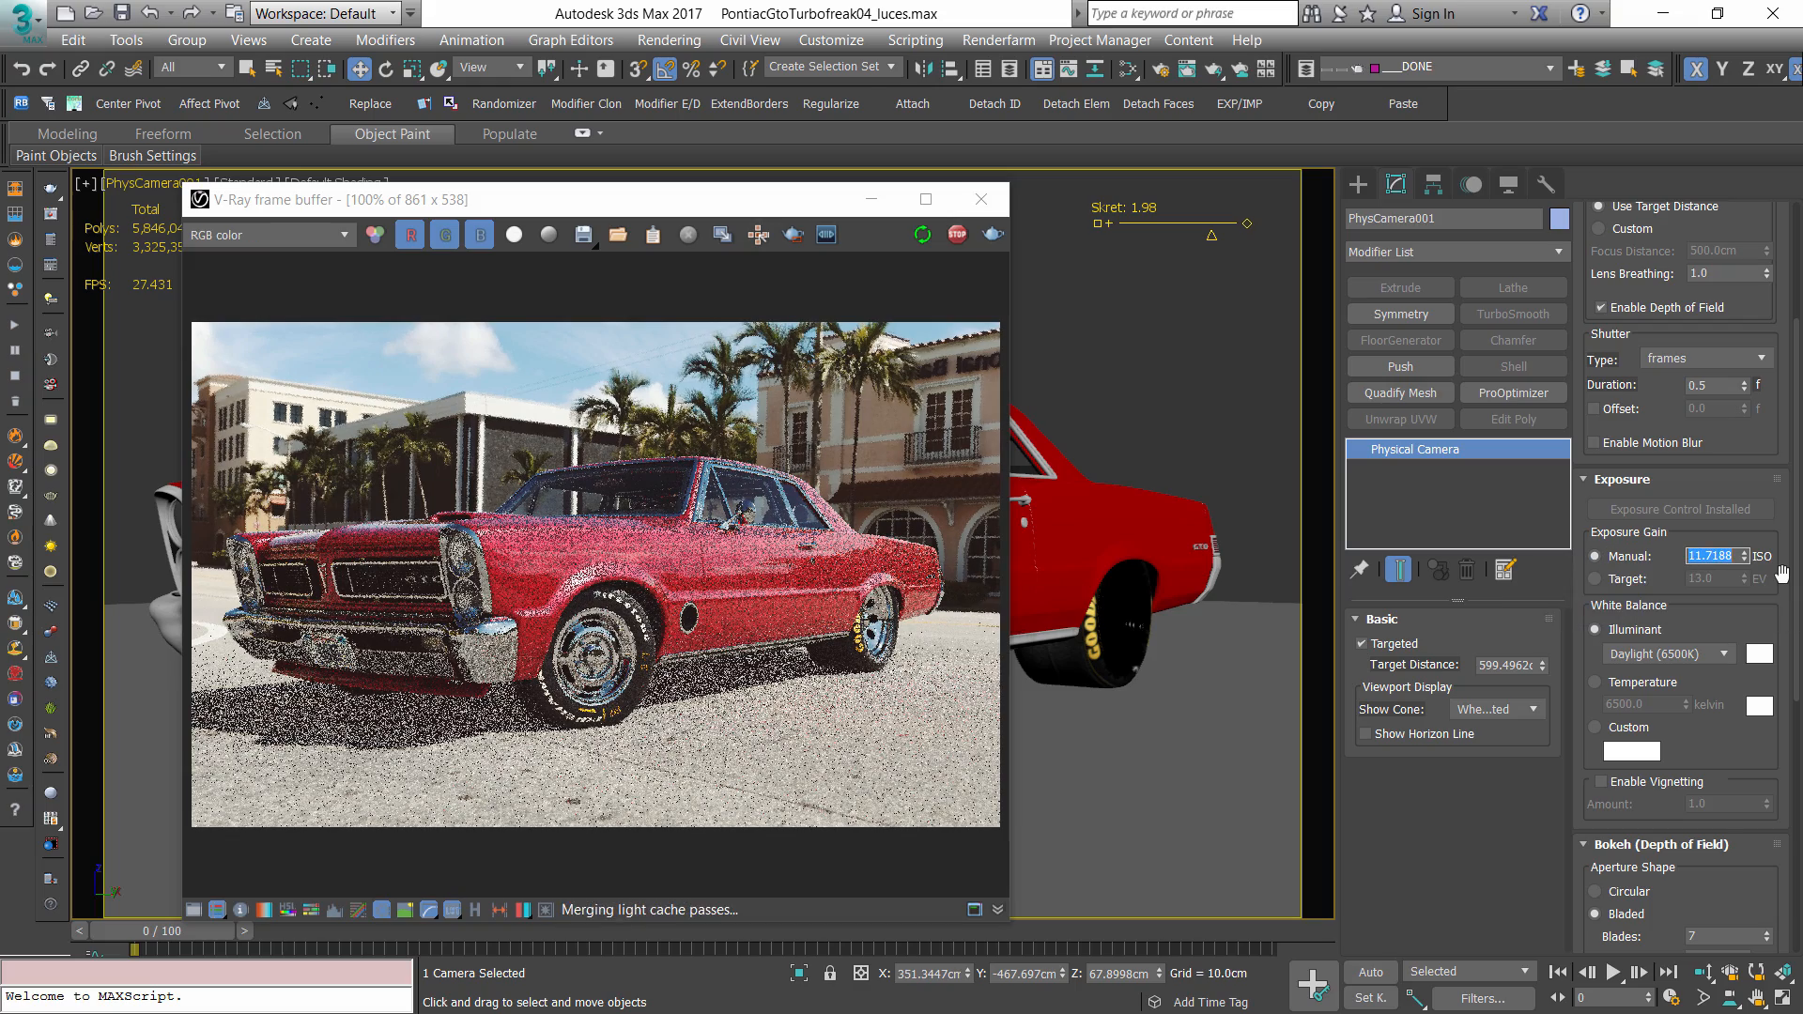
pyautogui.write('100')
pyautogui.press('Return')
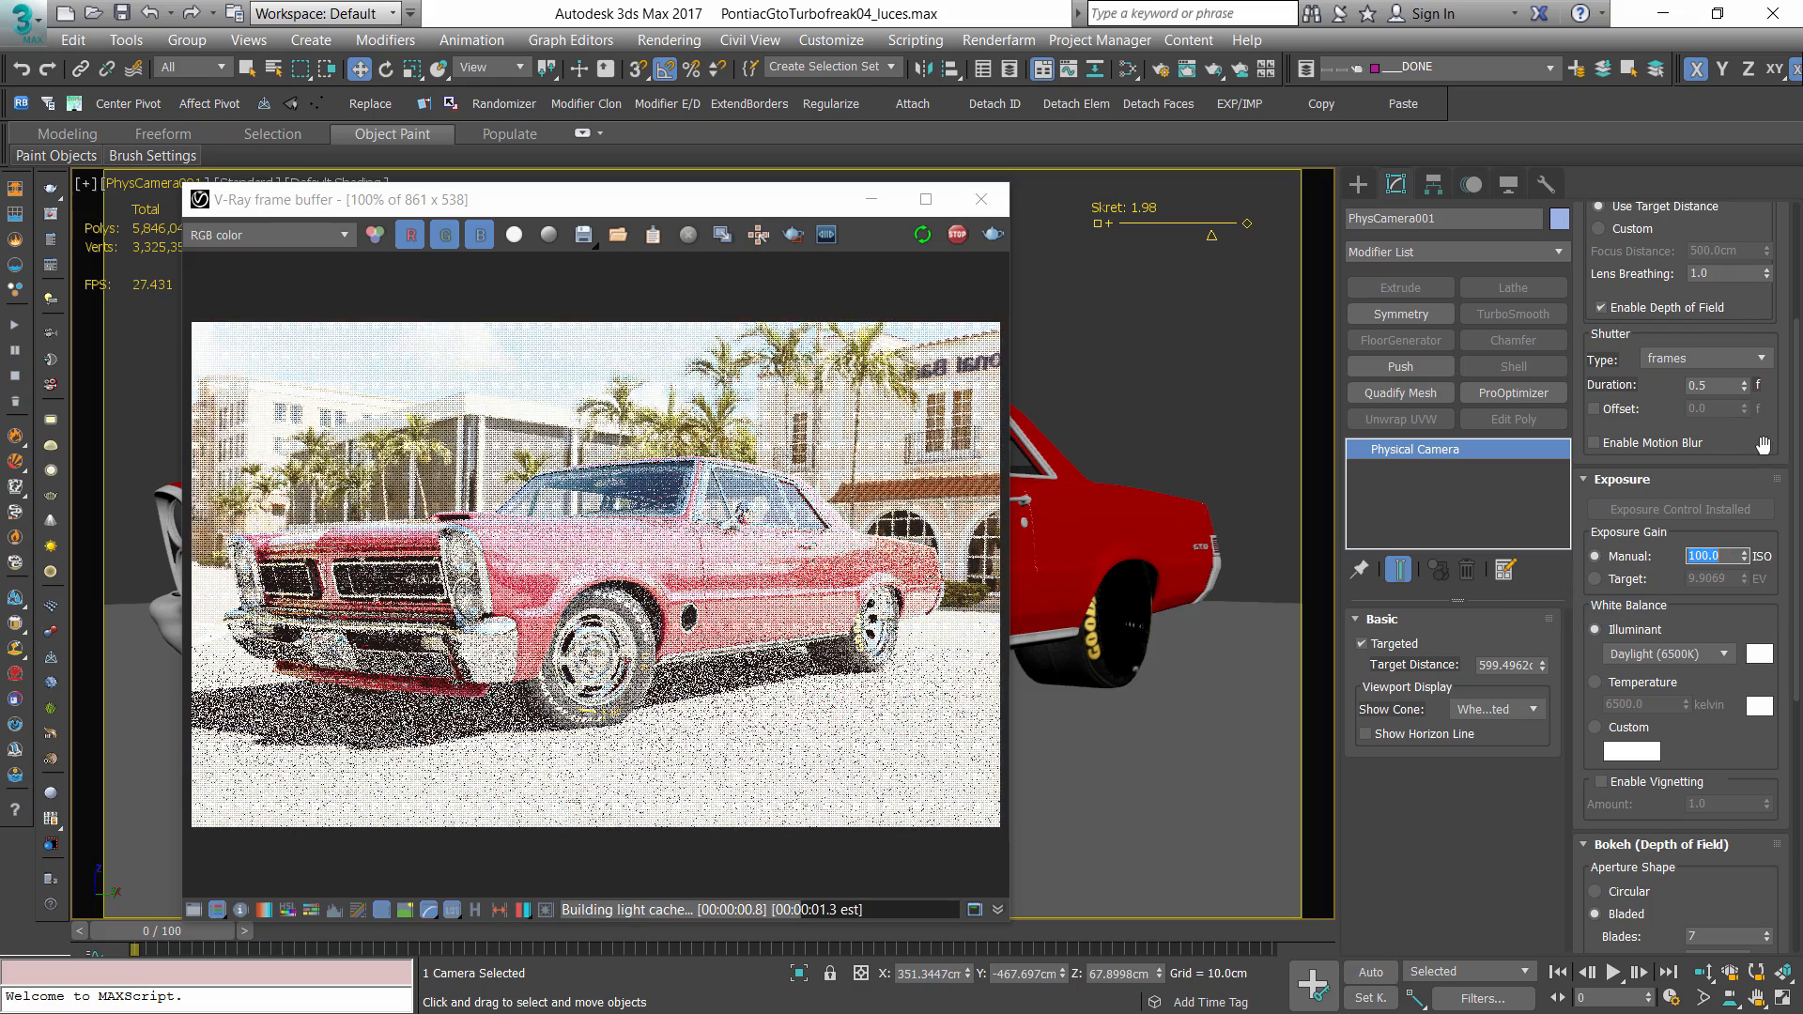
# - Express the camera's shutter in 1/seconds and set its duration to 1/100 s
pyautogui.click(1722, 364)
pyautogui.click(1699, 386)
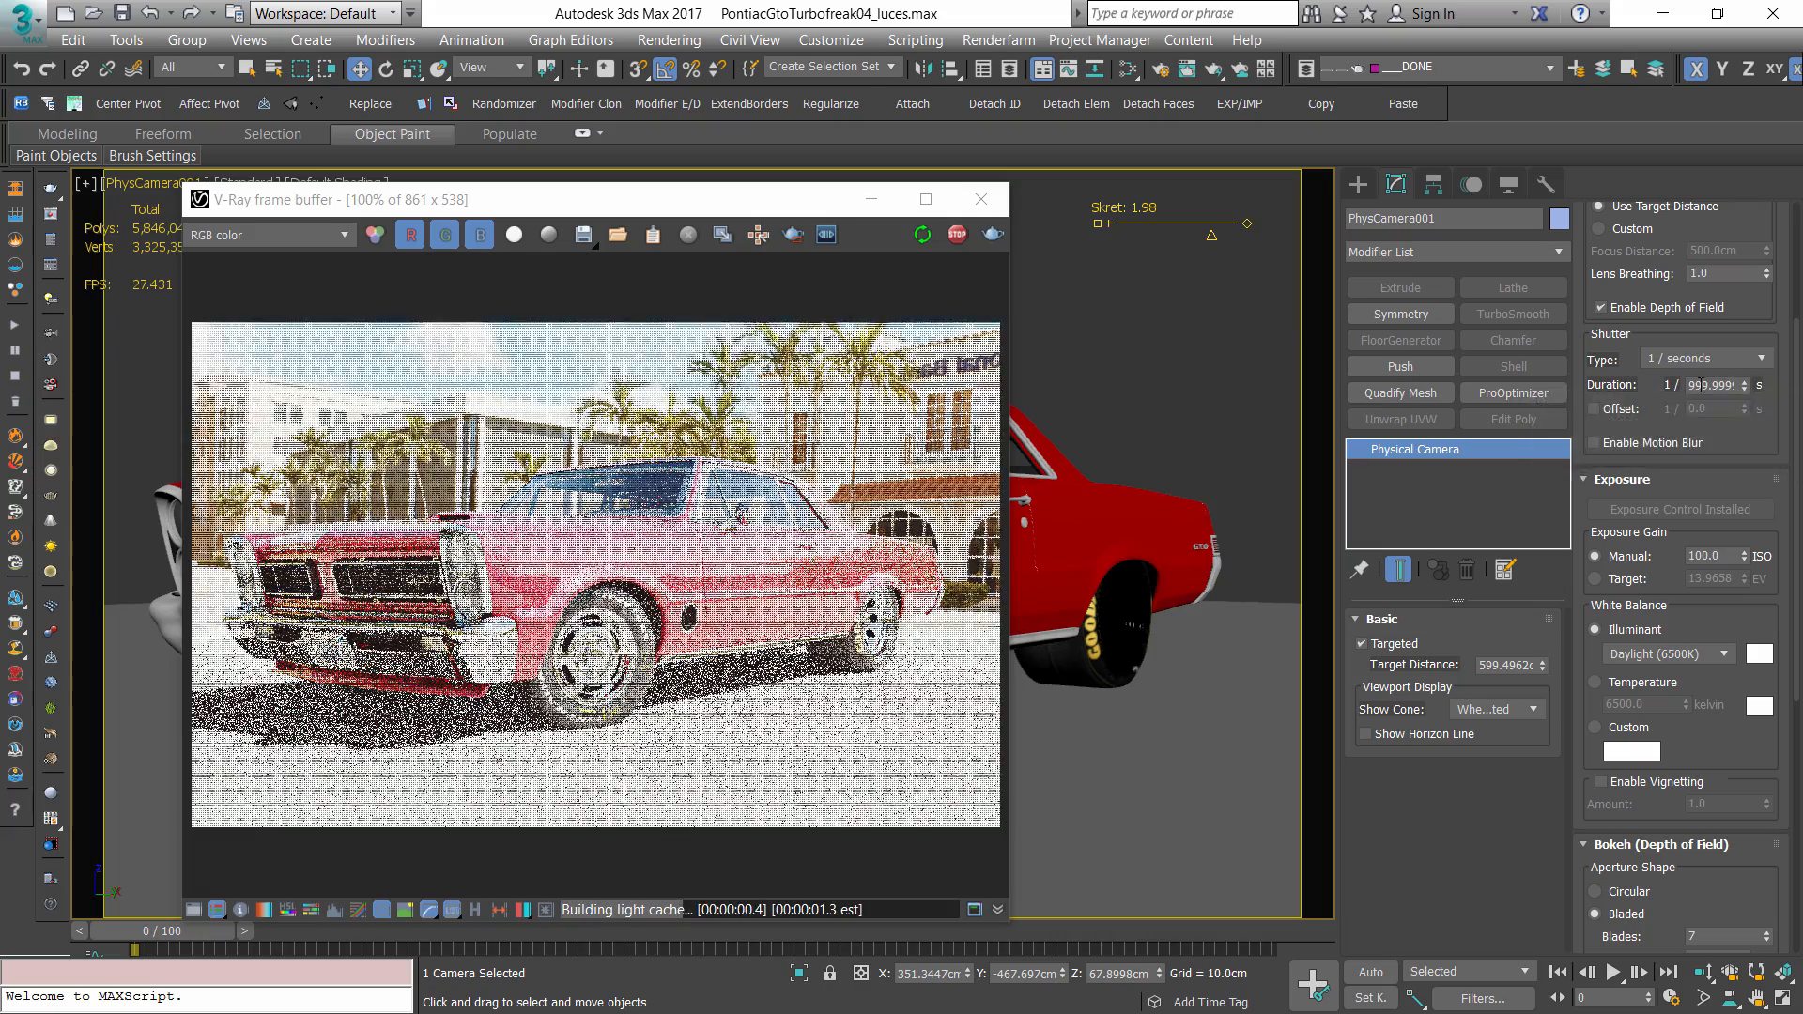
pyautogui.doubleClick(1699, 386)
pyautogui.write('10')
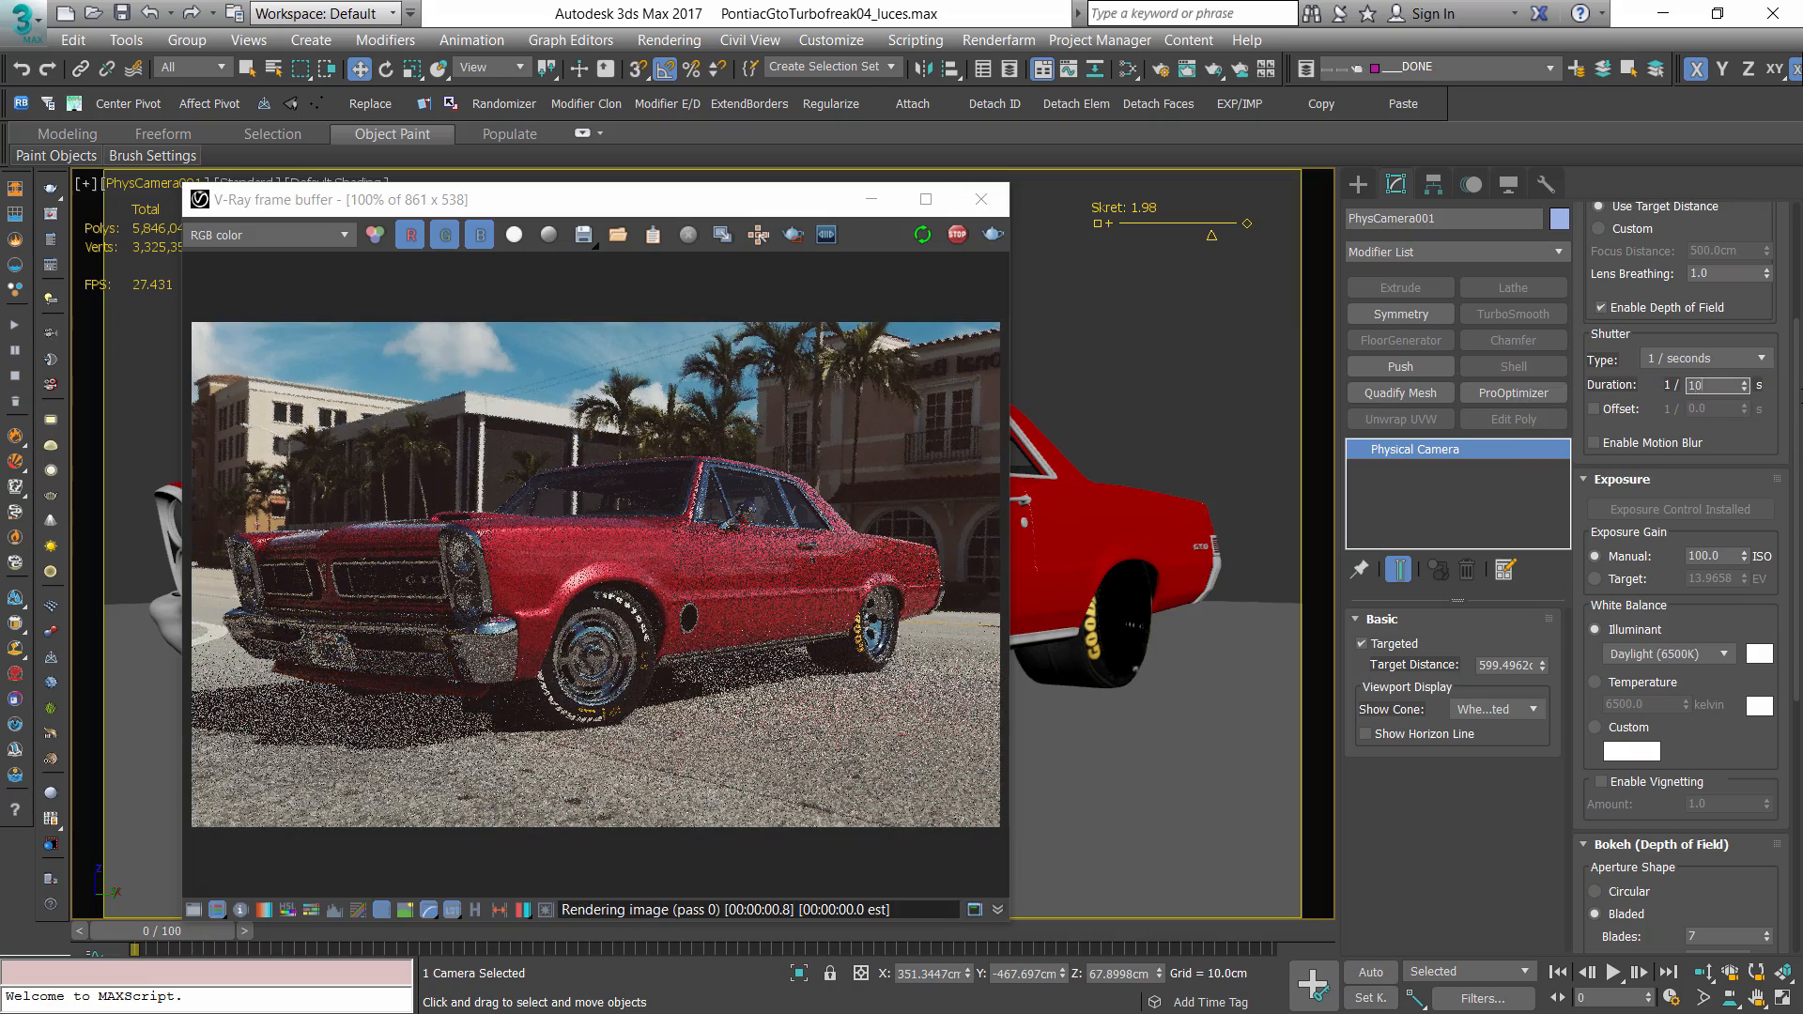
pyautogui.write('0')
pyautogui.press('Return')
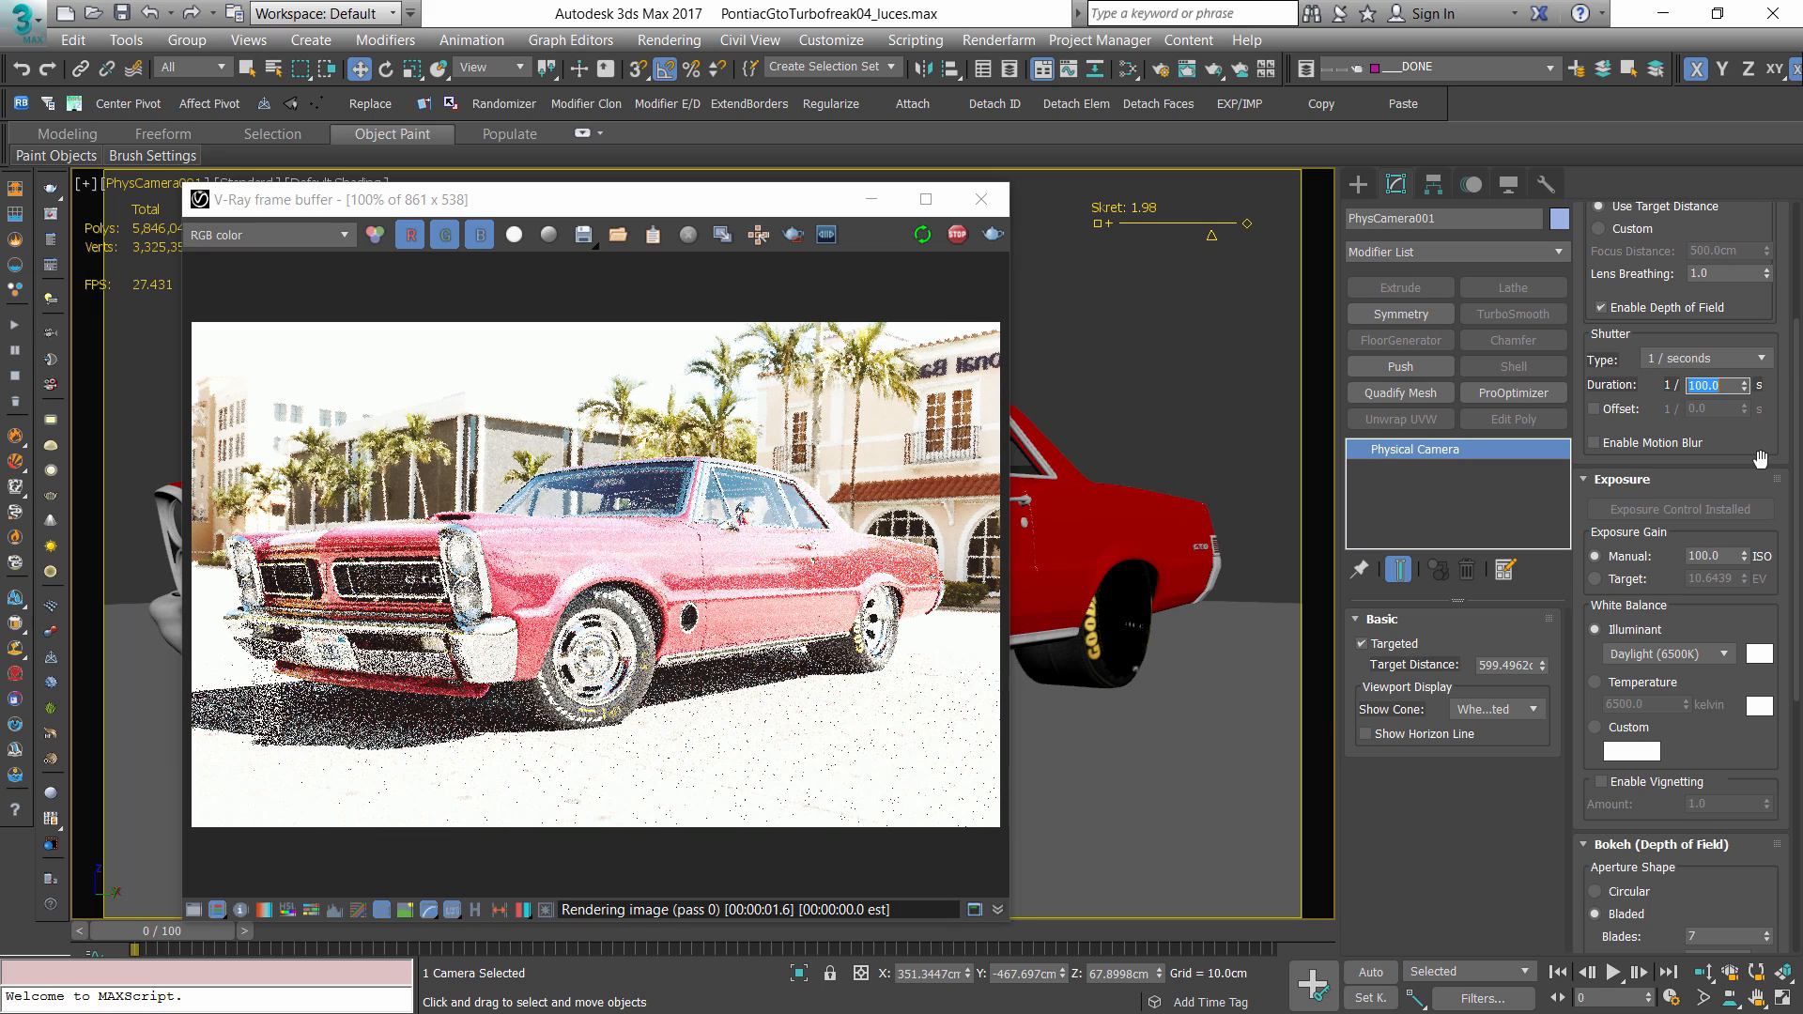
# - Set the Physical camera's lens aperture to f/11
pyautogui.scroll(4, 1761, 459)
pyautogui.hotkey('shift', 'Tab')
pyautogui.hotkey('shift', 'Tab')
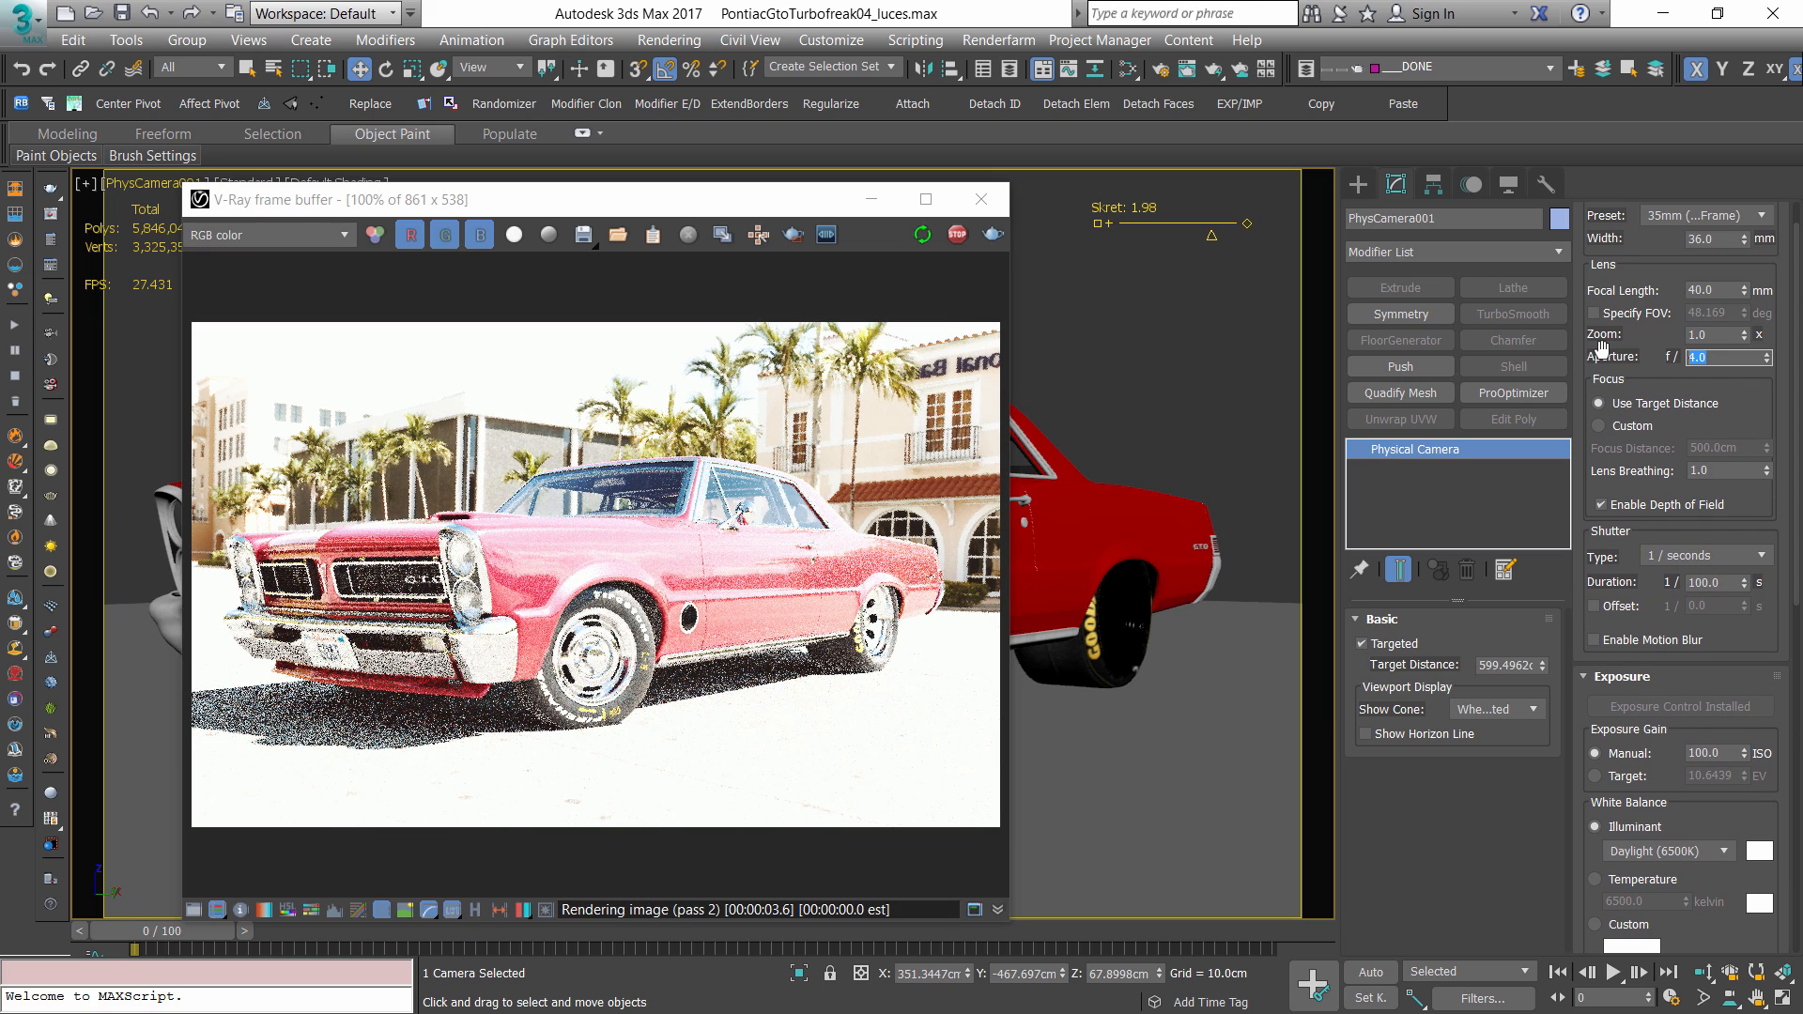
pyautogui.write('11')
pyautogui.press('Return')
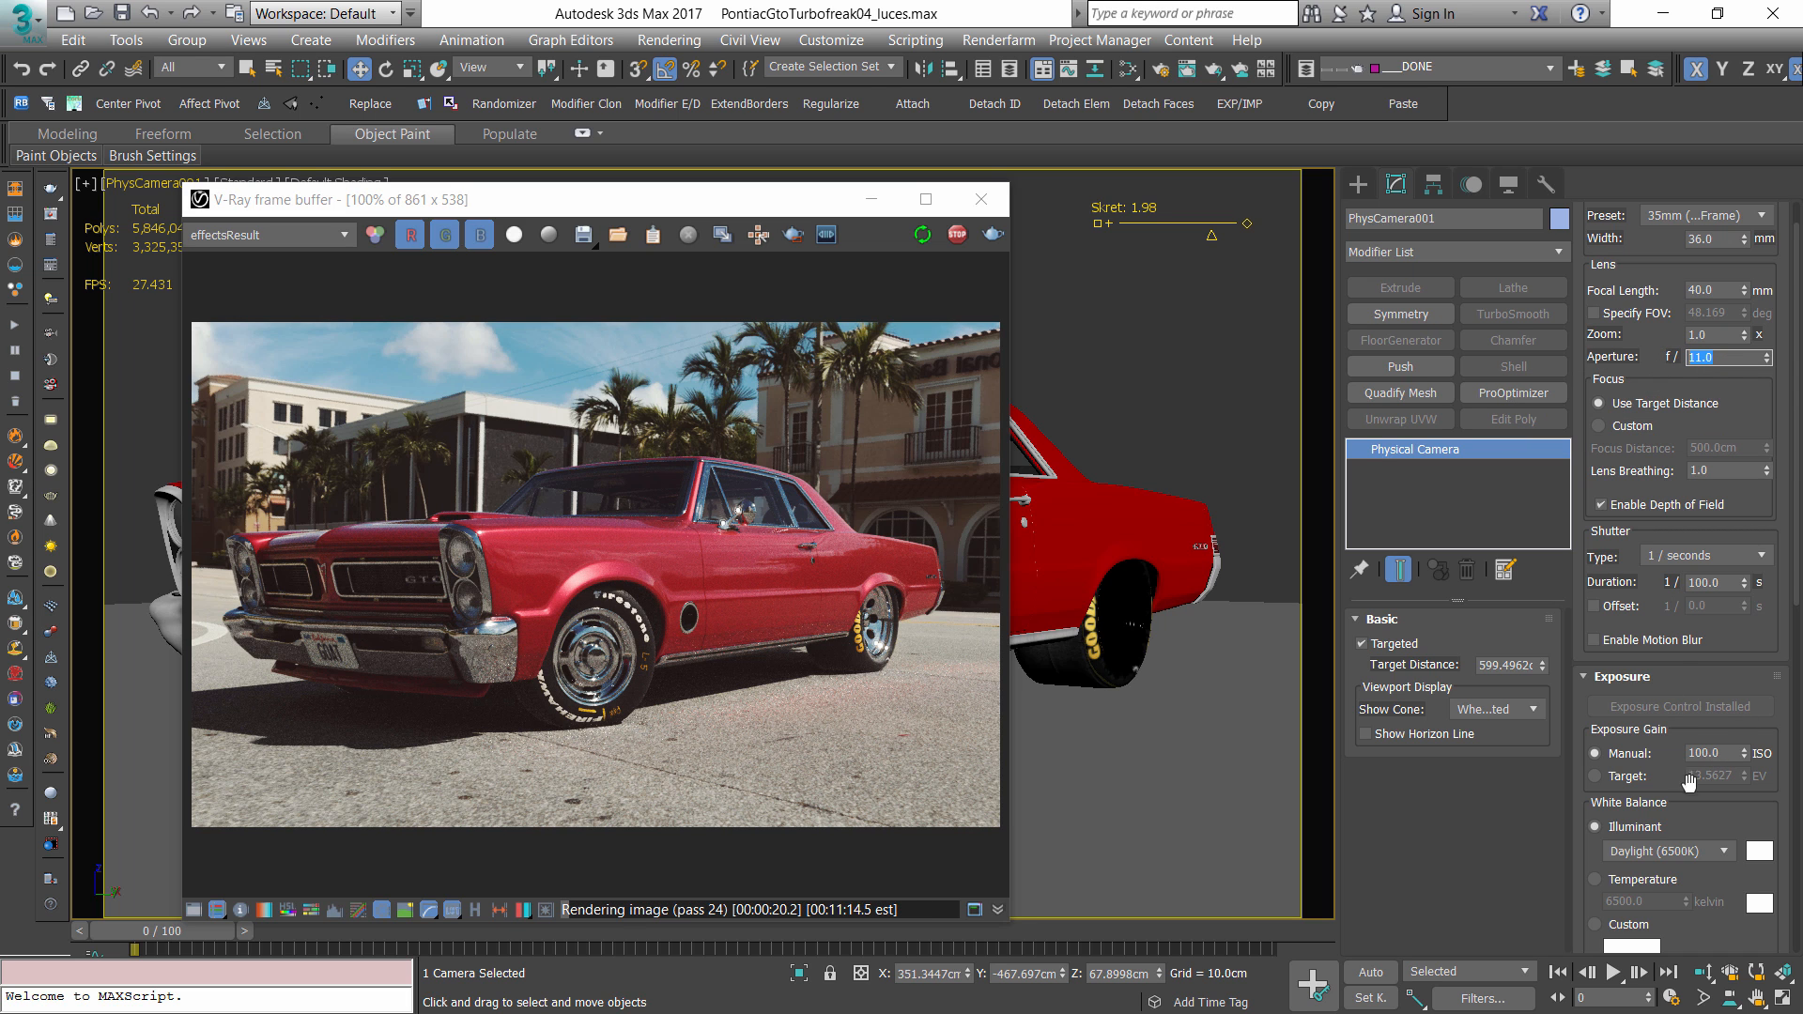
# - Switch the camera's exposure gain to a target of 13 EV and set the aperture to f/4
pyautogui.click(1612, 778)
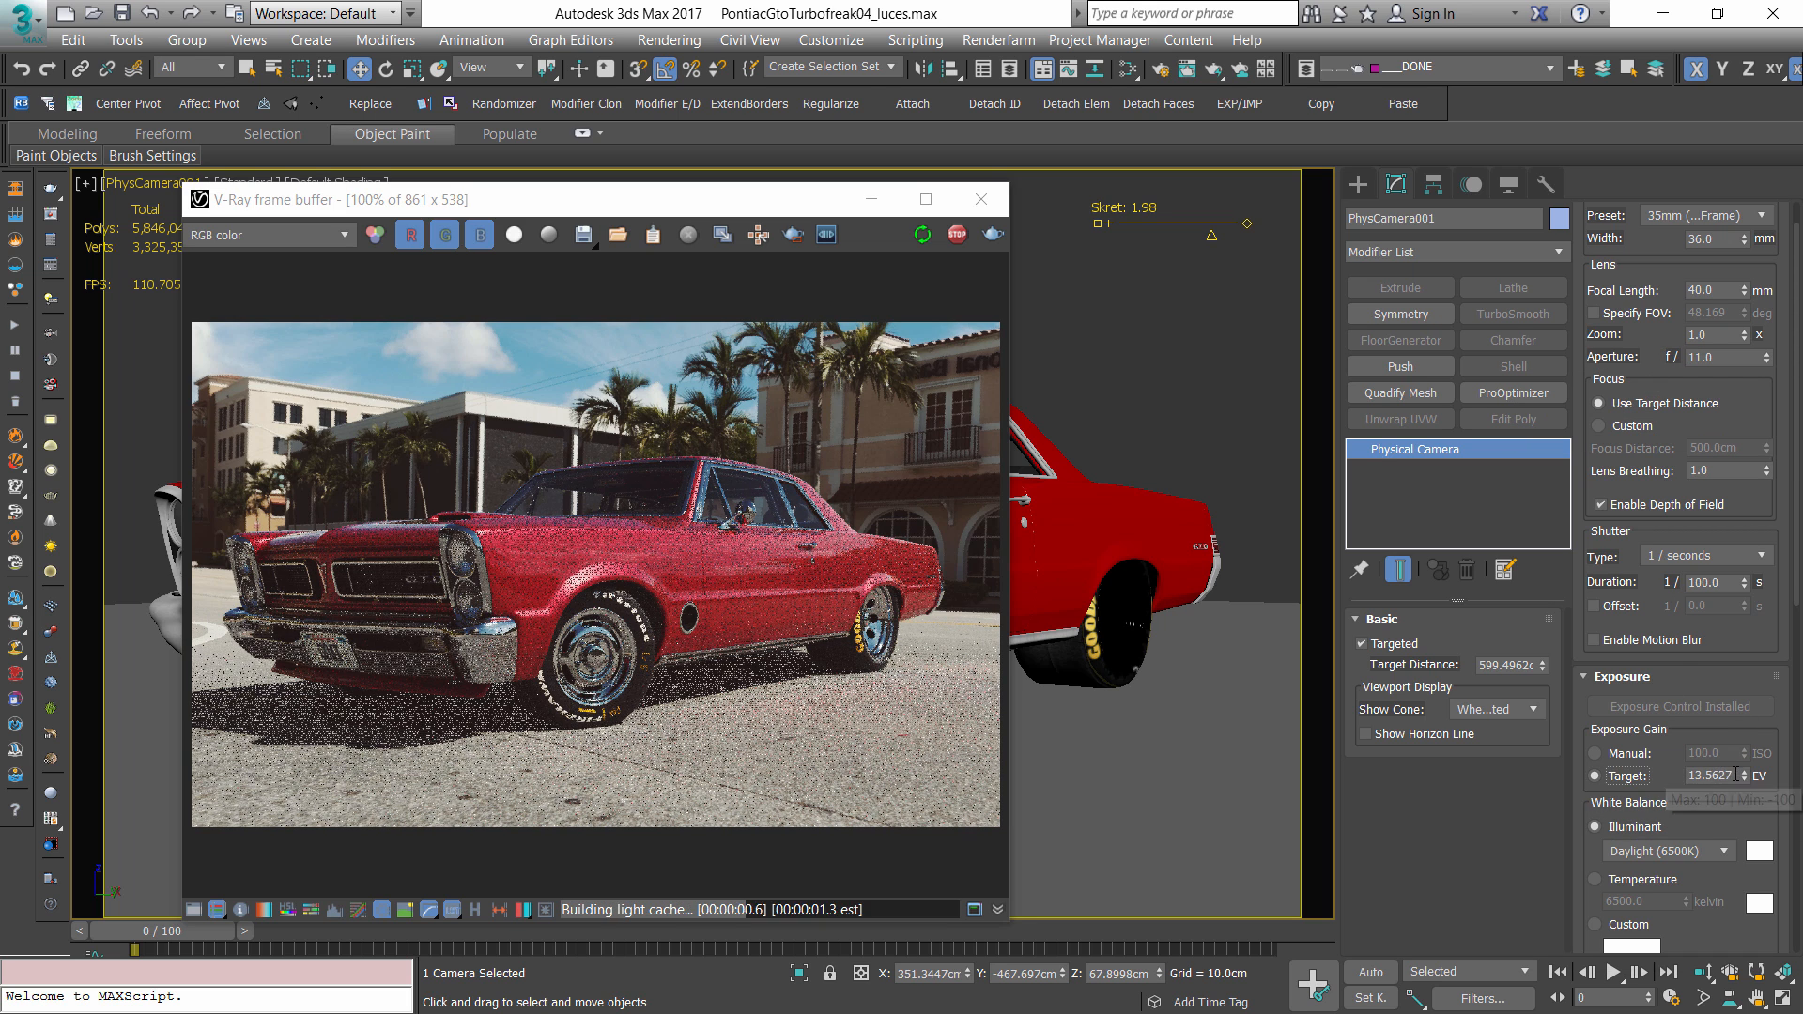
pyautogui.write('13')
pyautogui.press('Return')
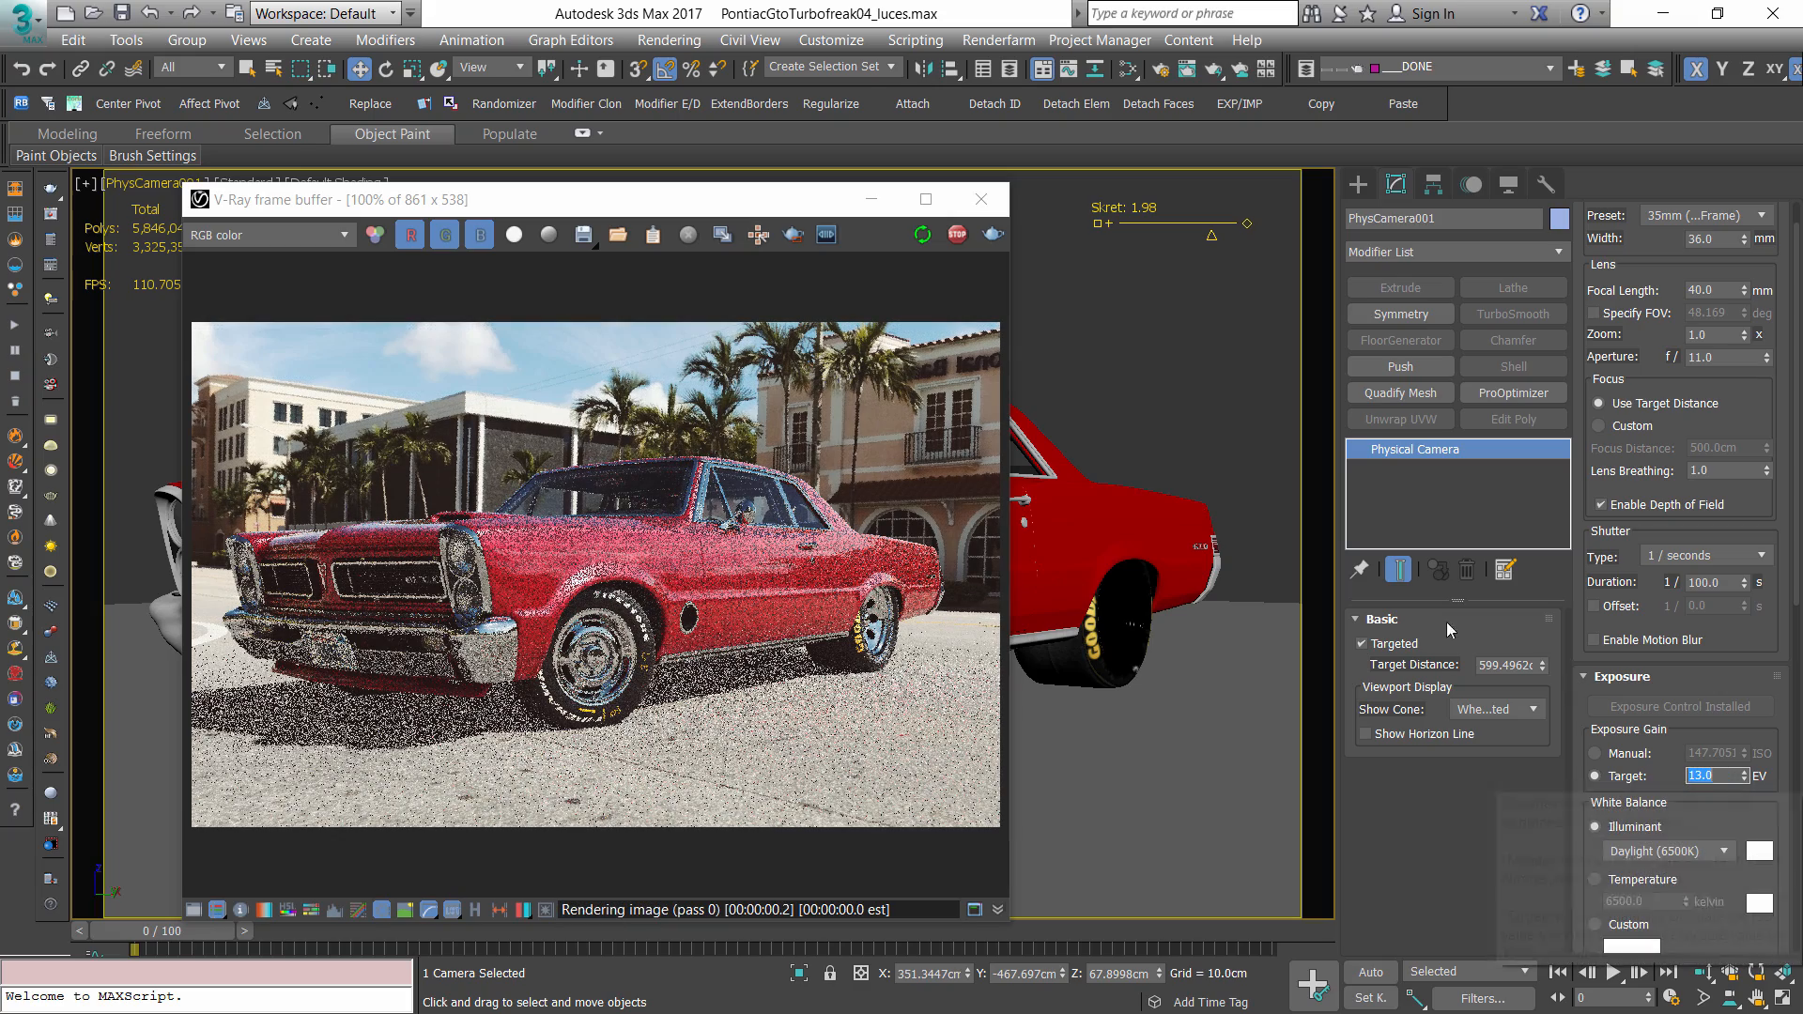
pyautogui.click(1713, 358)
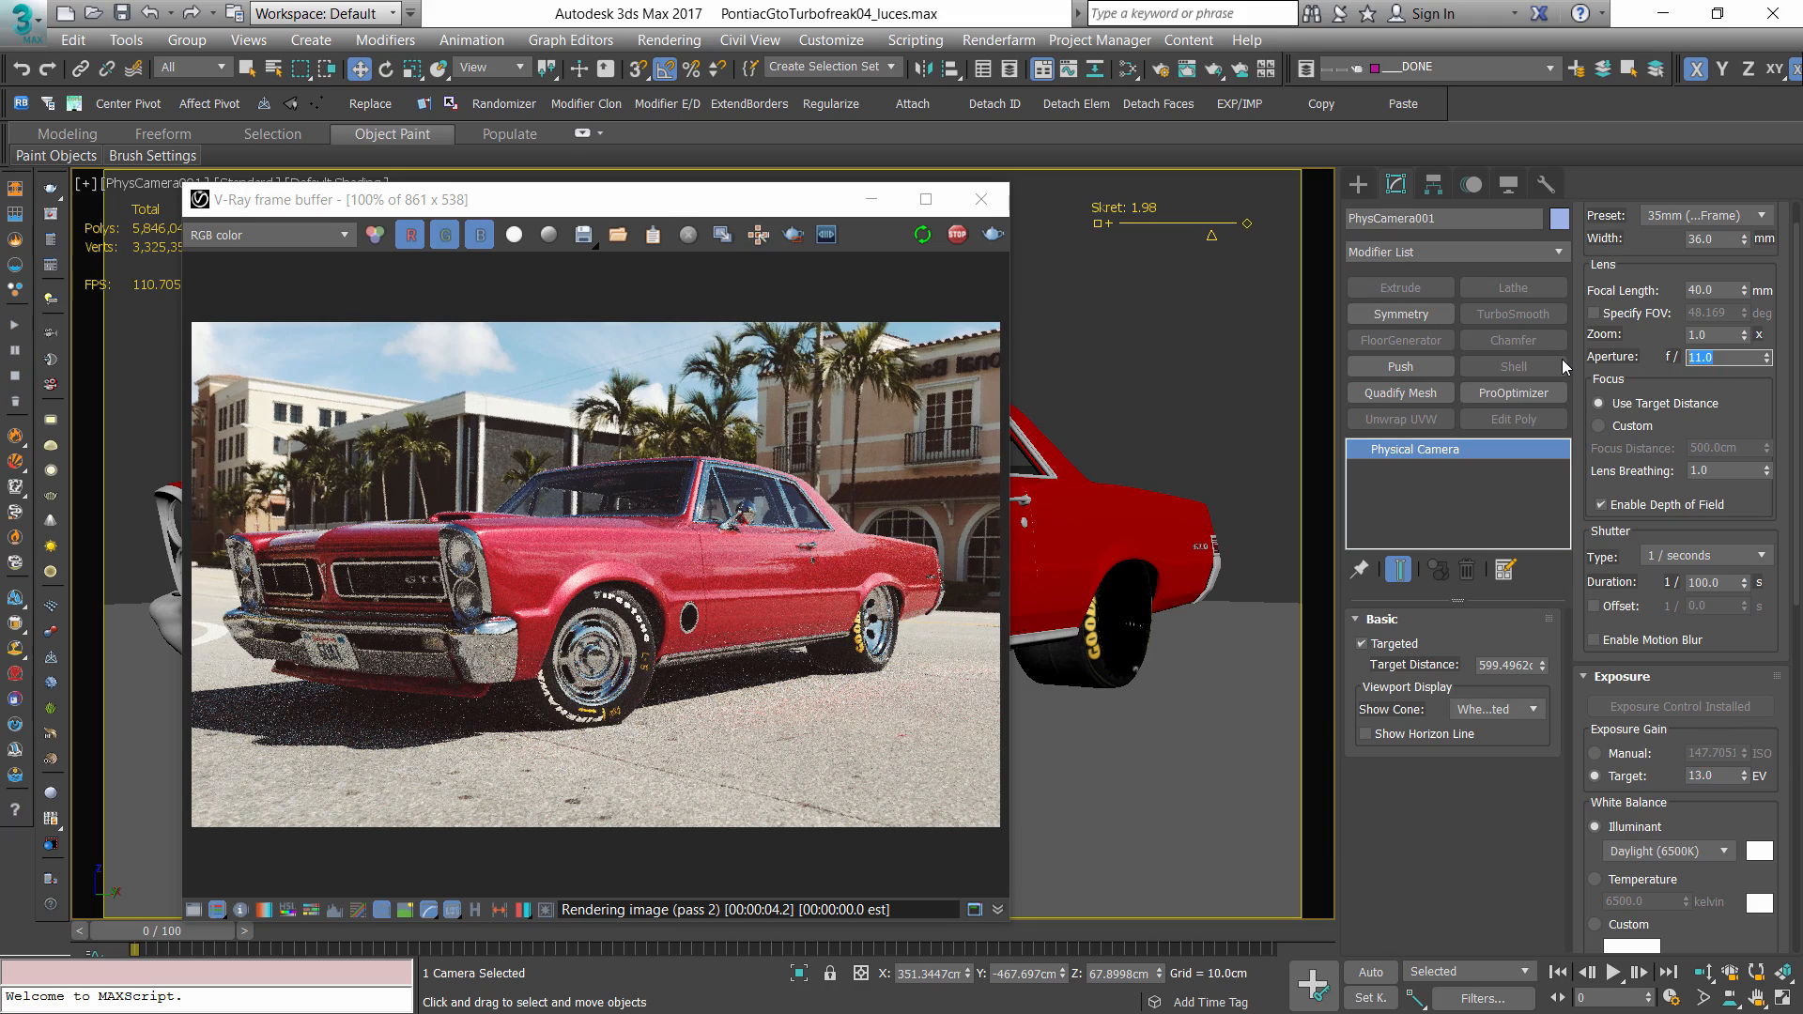
pyautogui.write('4')
pyautogui.press('Return')
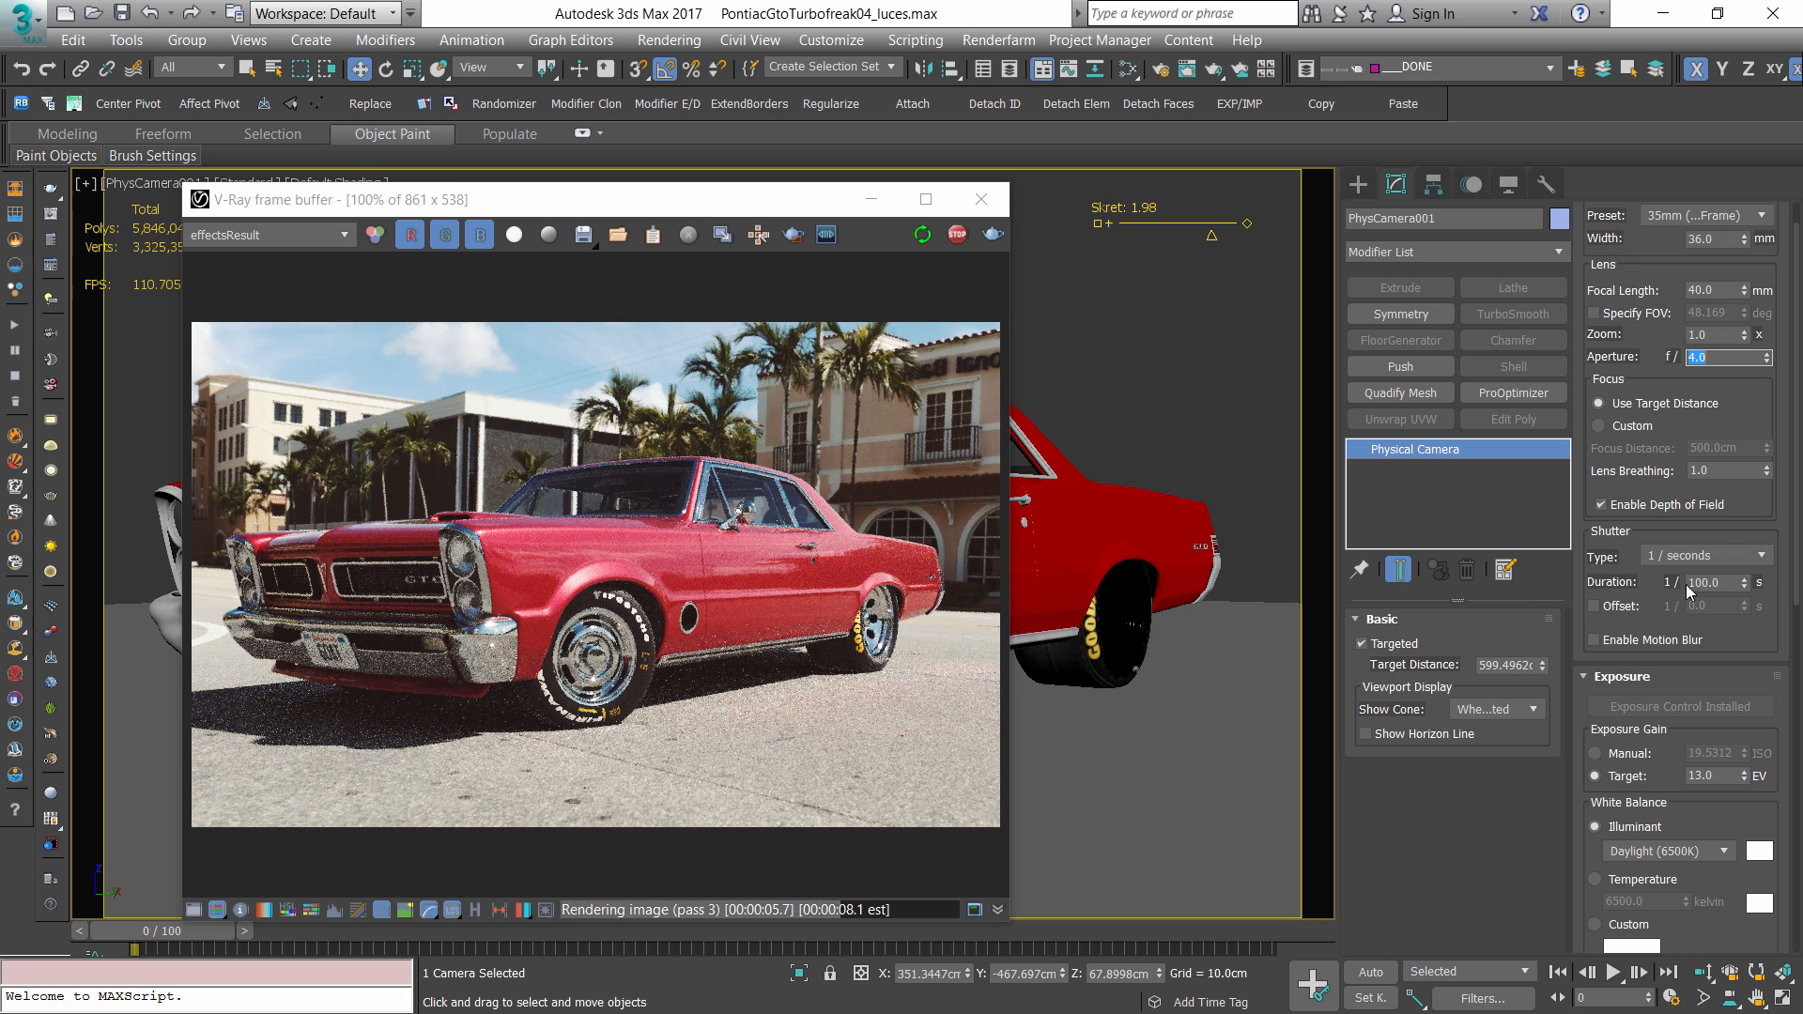
pyautogui.moveTo(852, 208); pyautogui.dragTo(676, 299)
pyautogui.click(51, 239)
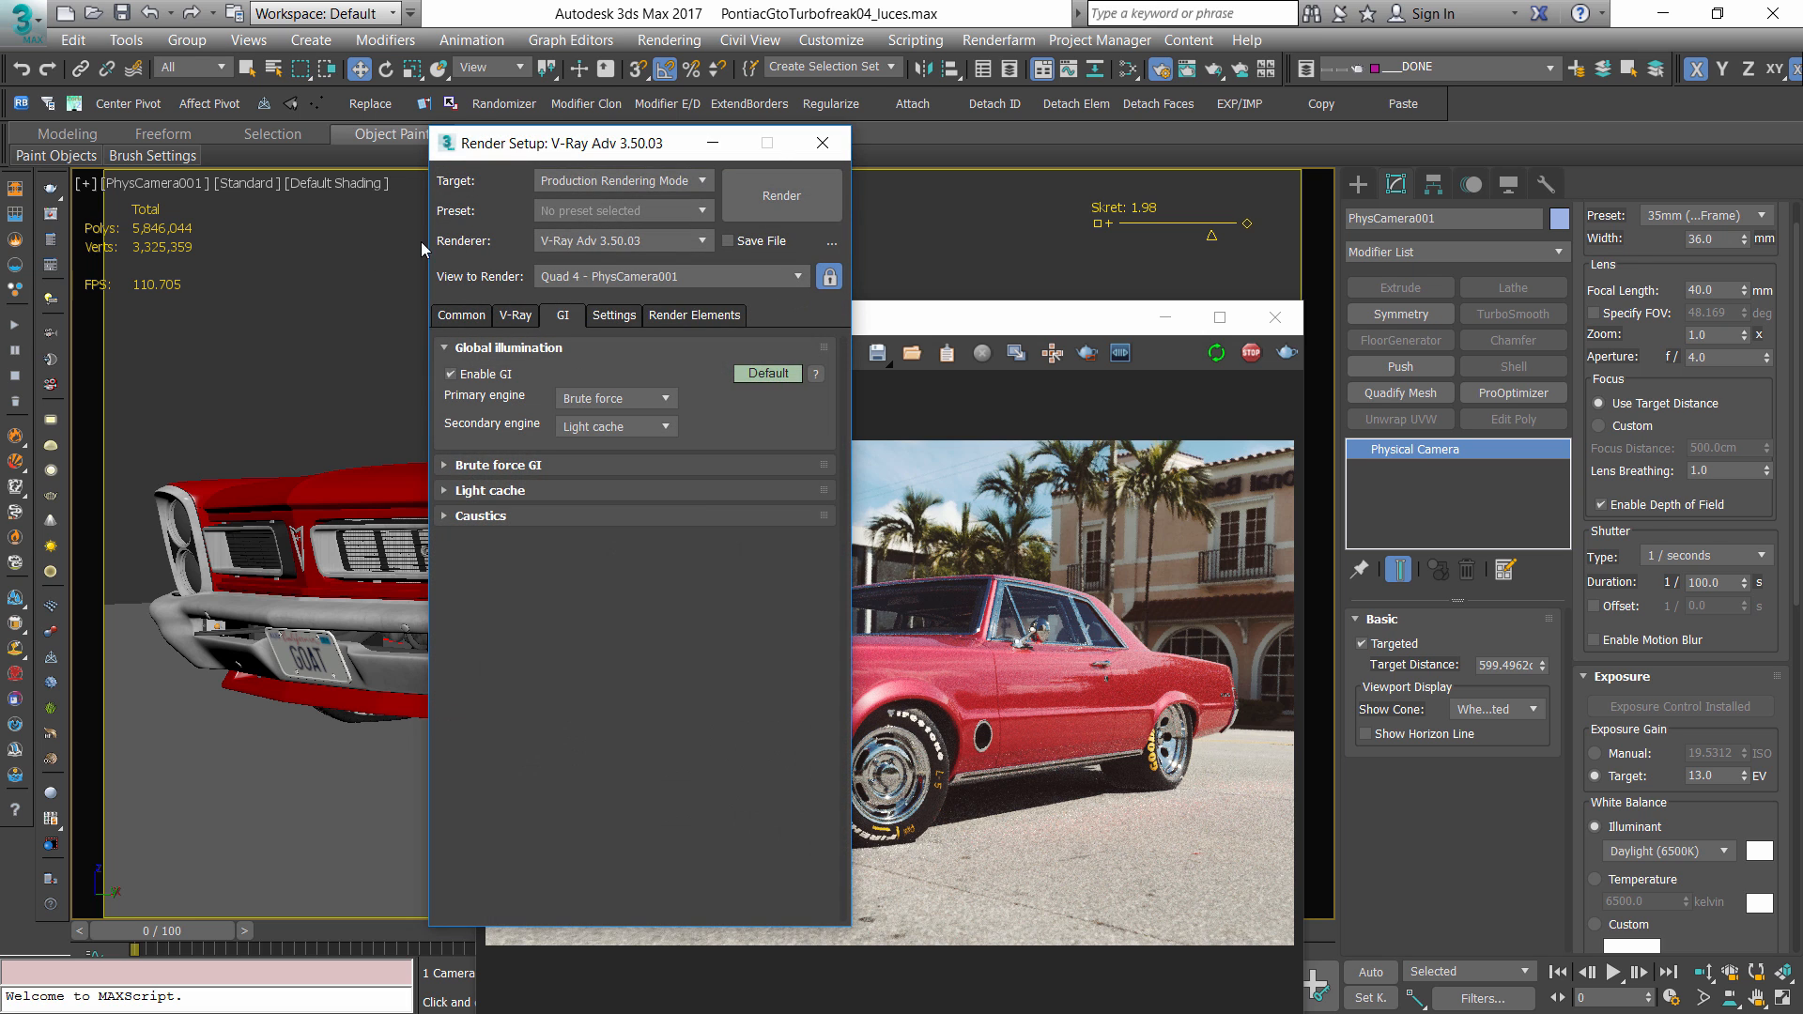
pyautogui.click(823, 142)
# - Show all four viewports, select the Physical camera and shorten its target distance to about 365.7 cm, near the car's front
pyautogui.hotkey('alt', 'w')
pyautogui.click(376, 504)
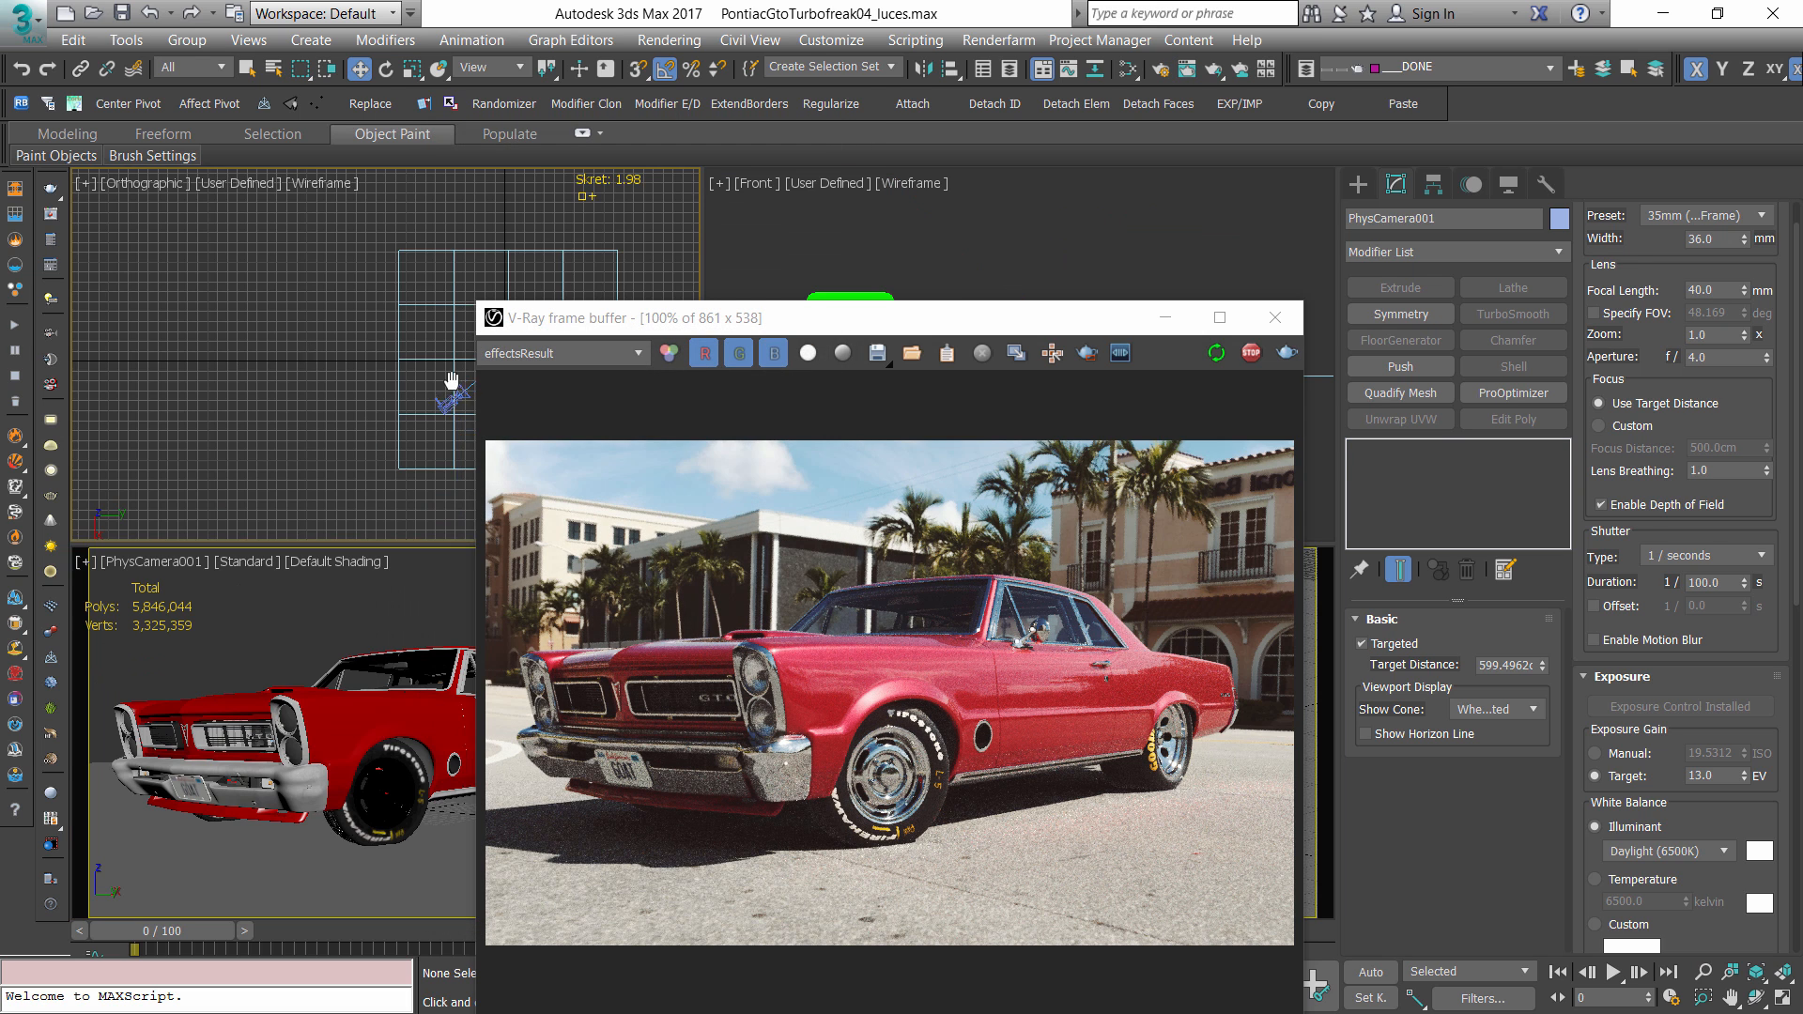
pyautogui.scroll(-5, 451, 380)
pyautogui.click(228, 387)
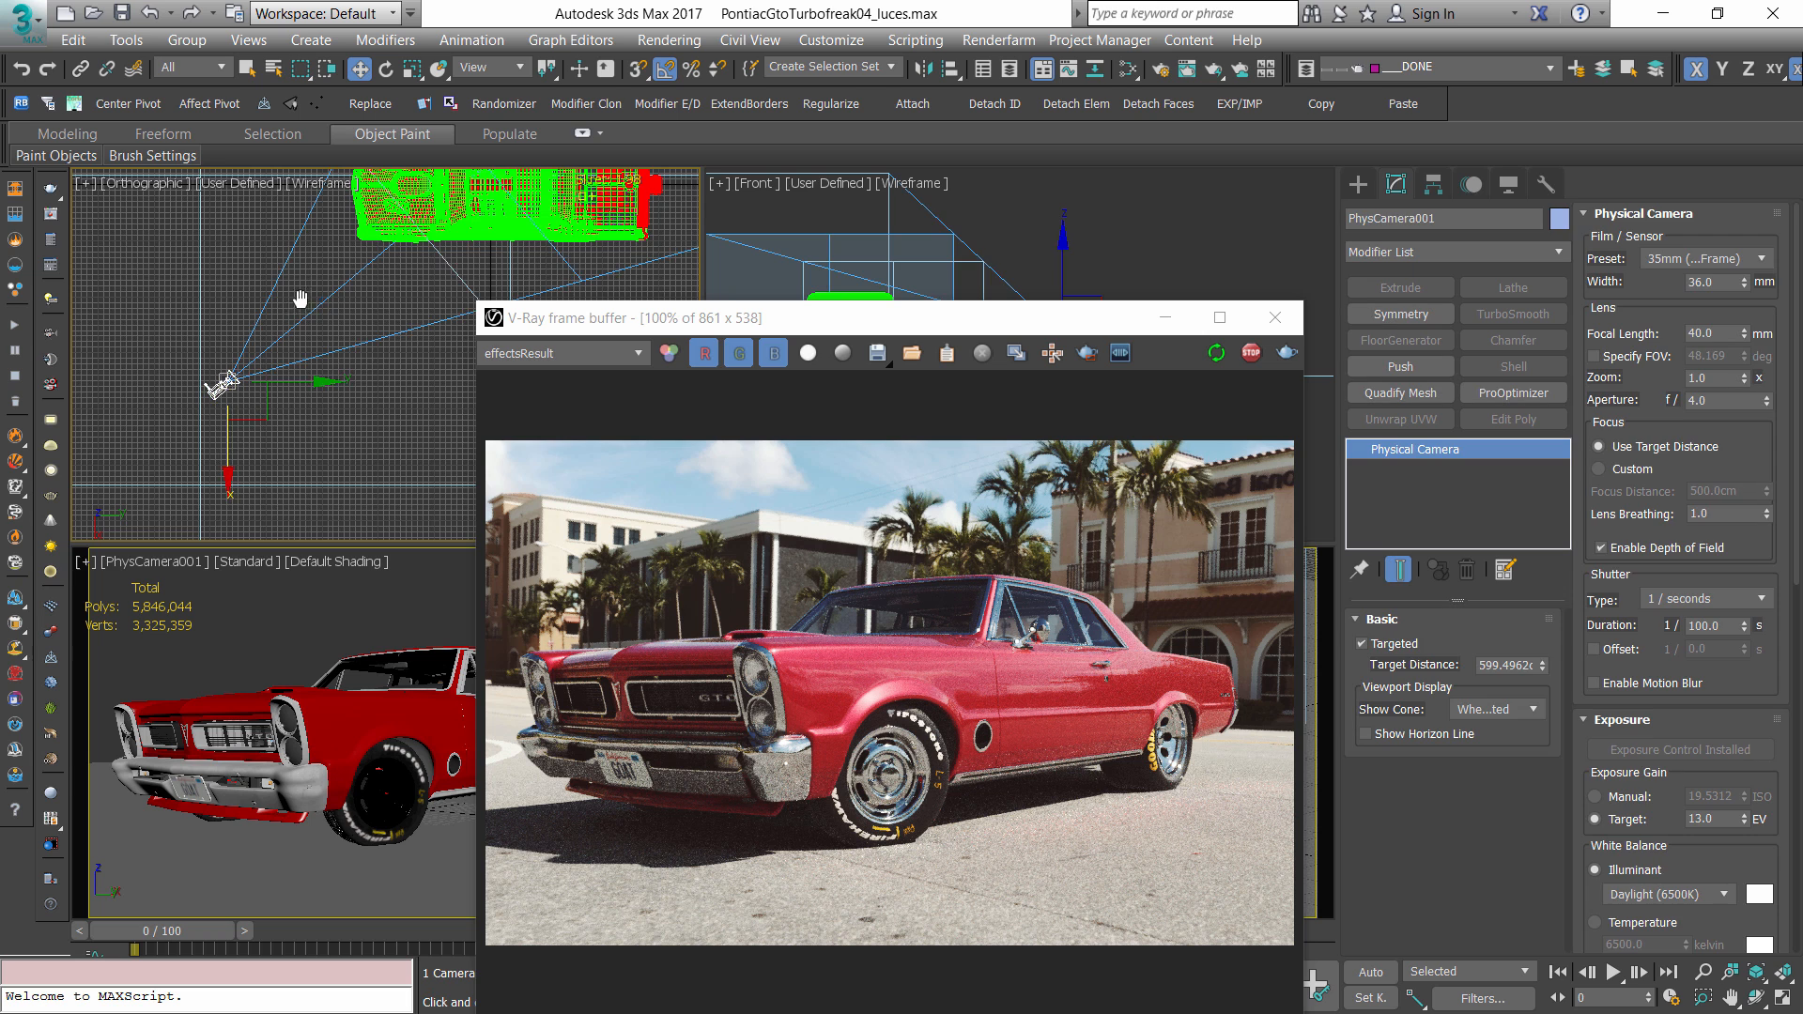
pyautogui.moveTo(300, 299); pyautogui.dragTo(202, 395, button='middle')
pyautogui.moveTo(986, 325); pyautogui.dragTo(950, 603)
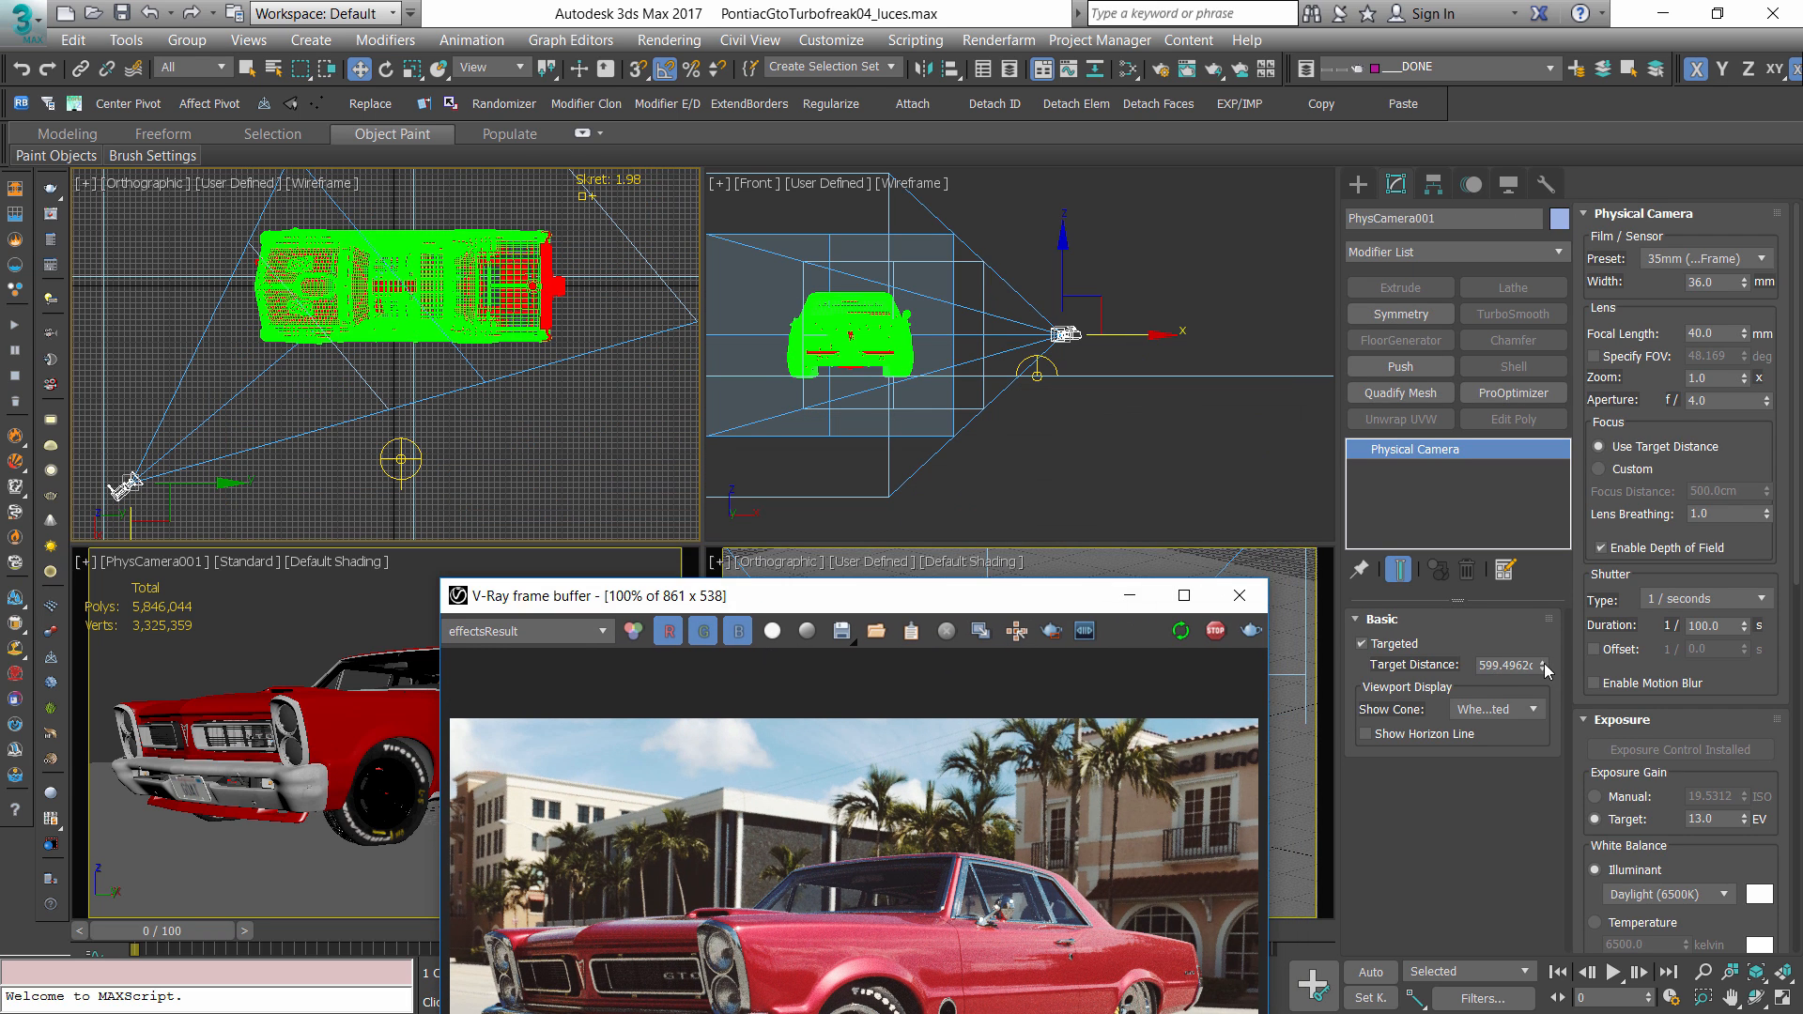
pyautogui.moveTo(1544, 670); pyautogui.dragTo(1540, 702)
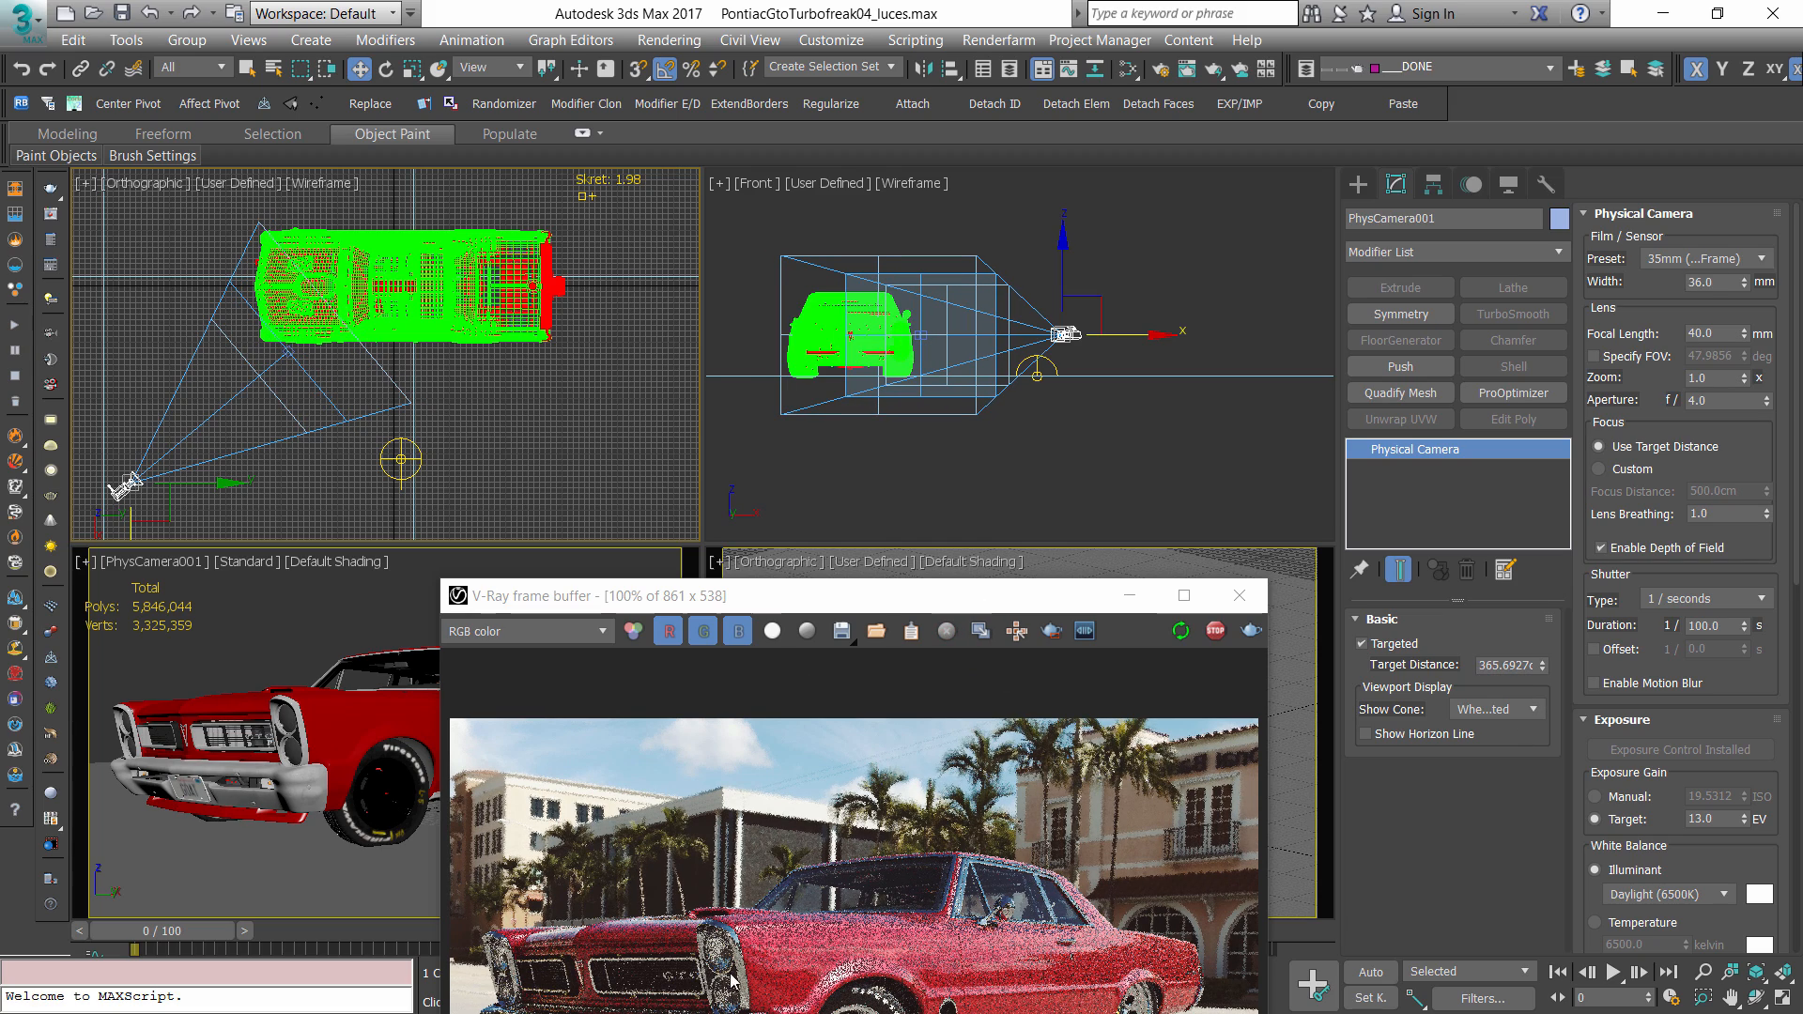
# - Set the camera's aperture to f/2 and inspect the depth-of-field blur on the car and background in the render
pyautogui.moveTo(1040, 605); pyautogui.dragTo(1033, 128)
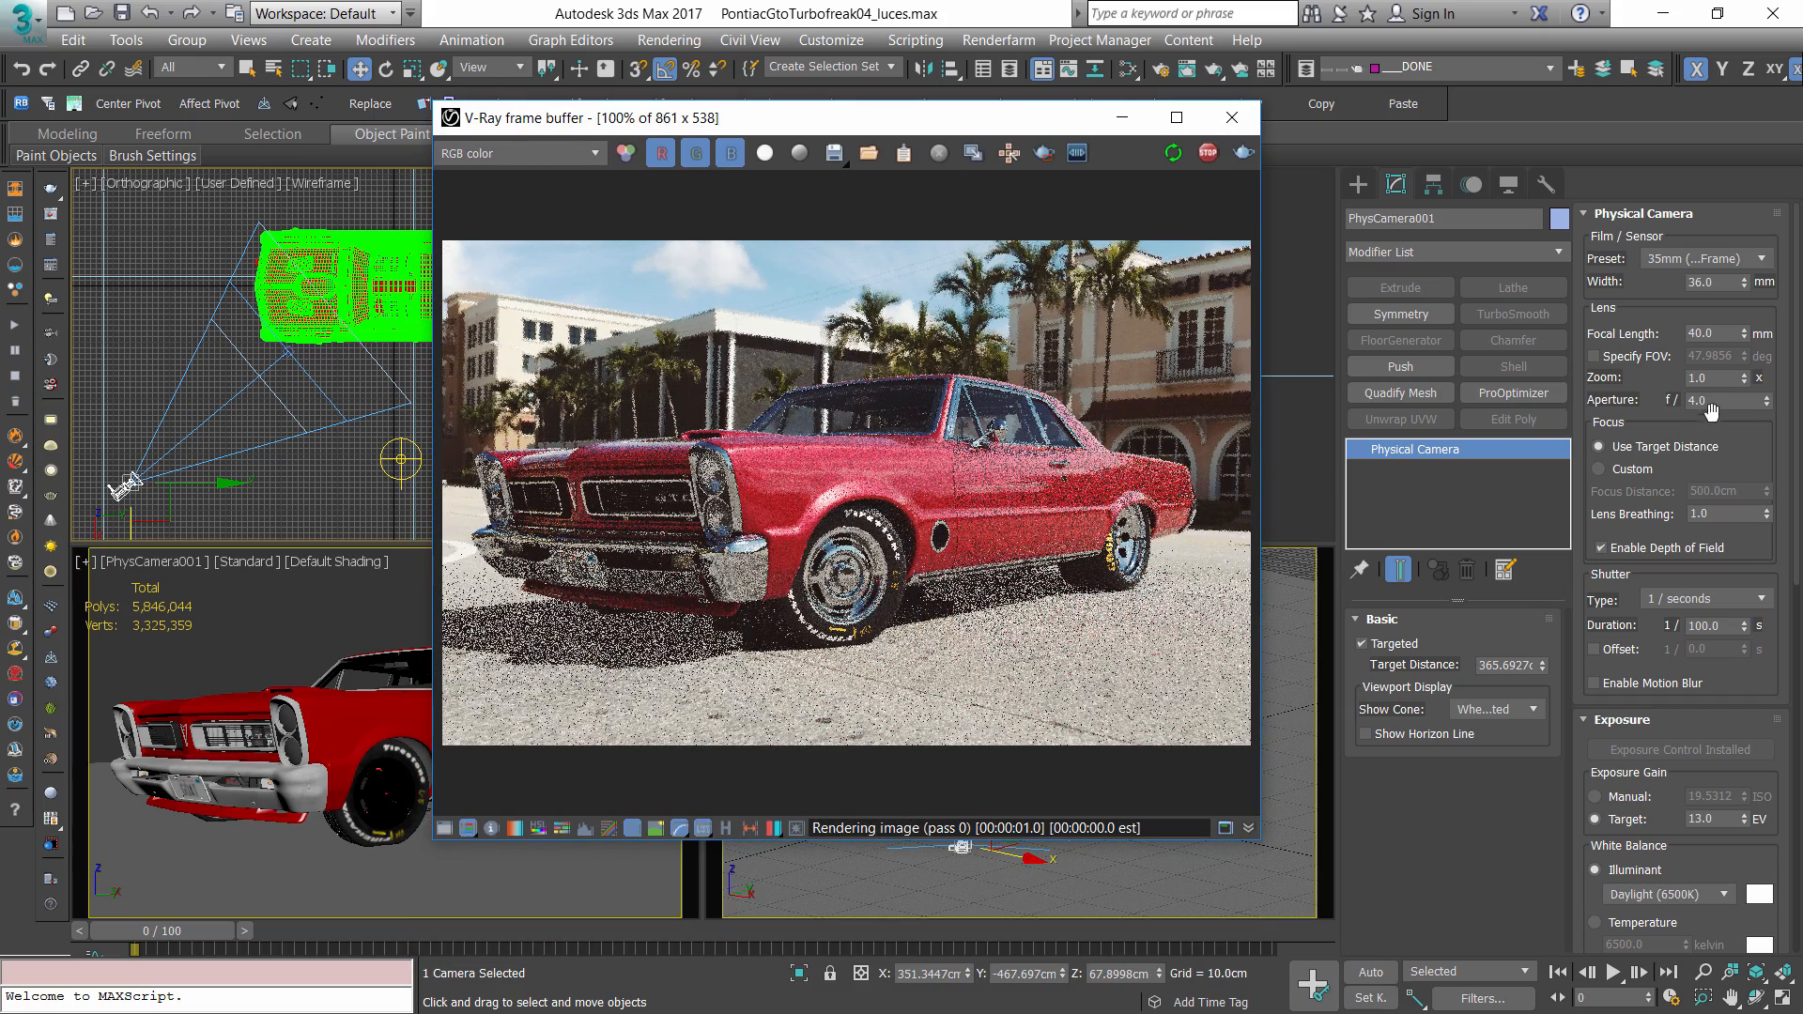
pyautogui.moveTo(1716, 404); pyautogui.dragTo(1495, 408)
pyautogui.write('2')
pyautogui.press('Return')
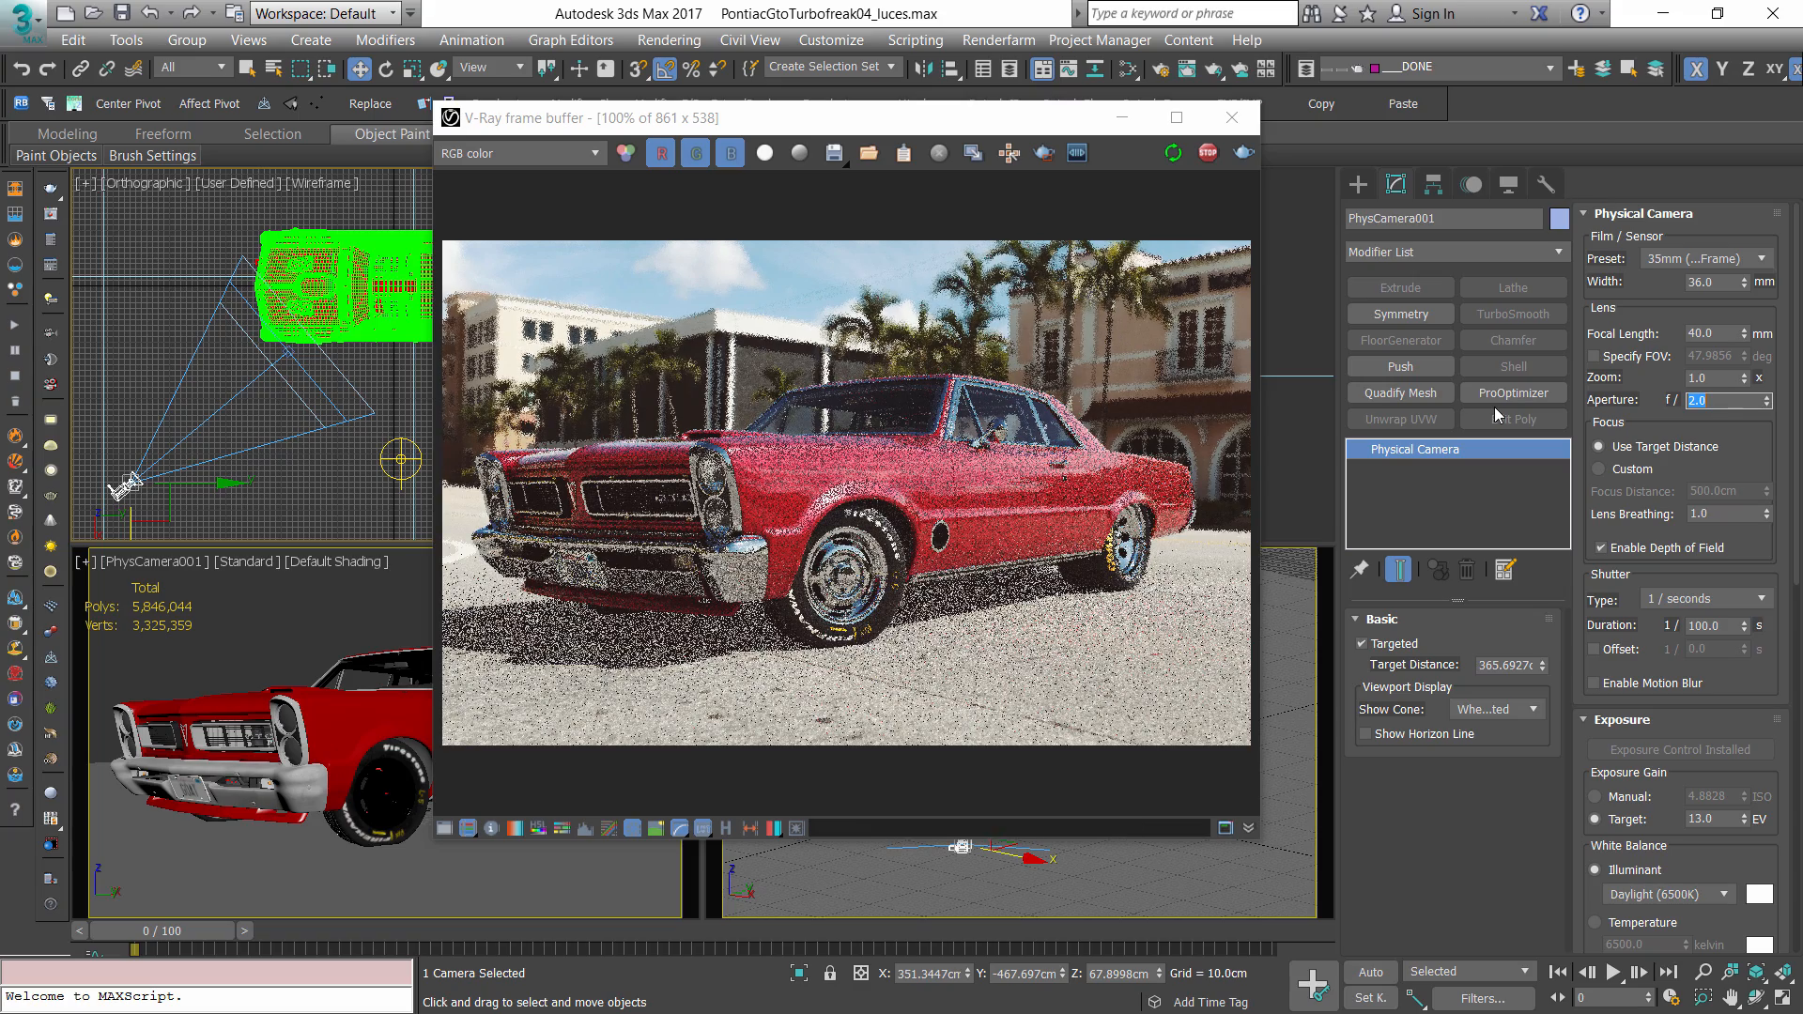
pyautogui.scroll(1, 963, 282)
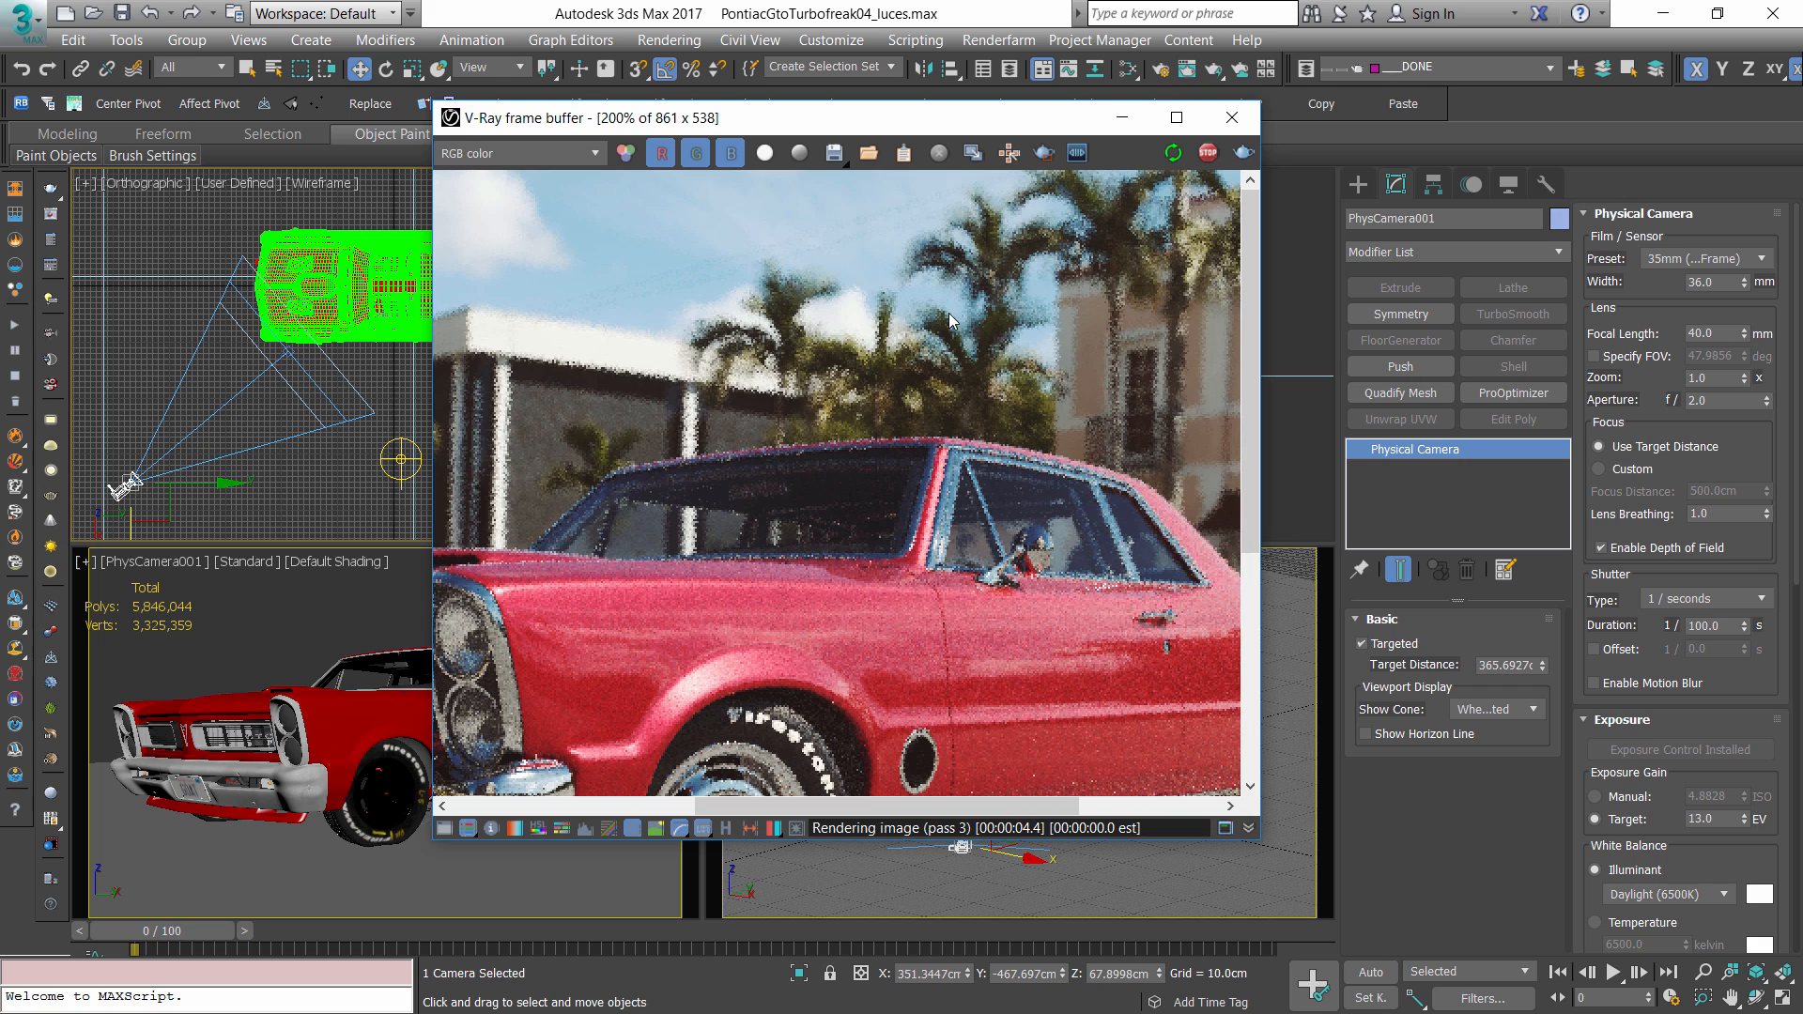
pyautogui.scroll(-1, 801, 452)
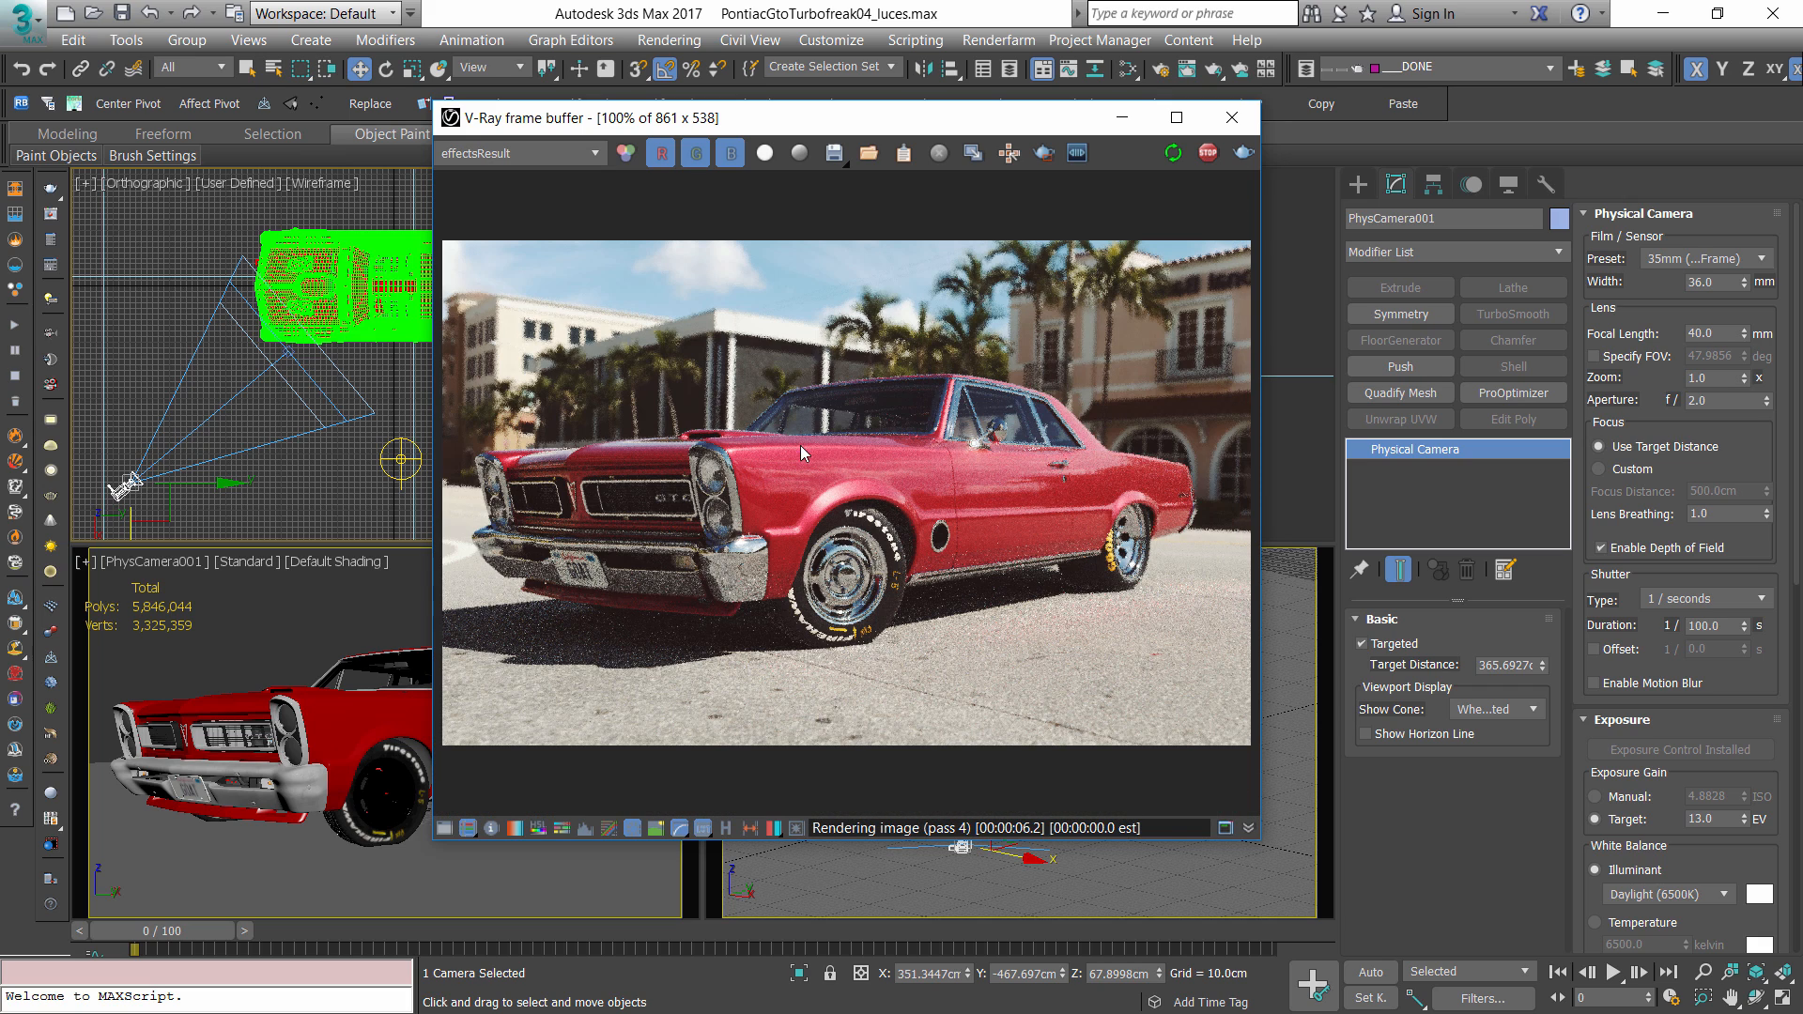
pyautogui.scroll(1, 954, 447)
pyautogui.scroll(-1, 954, 447)
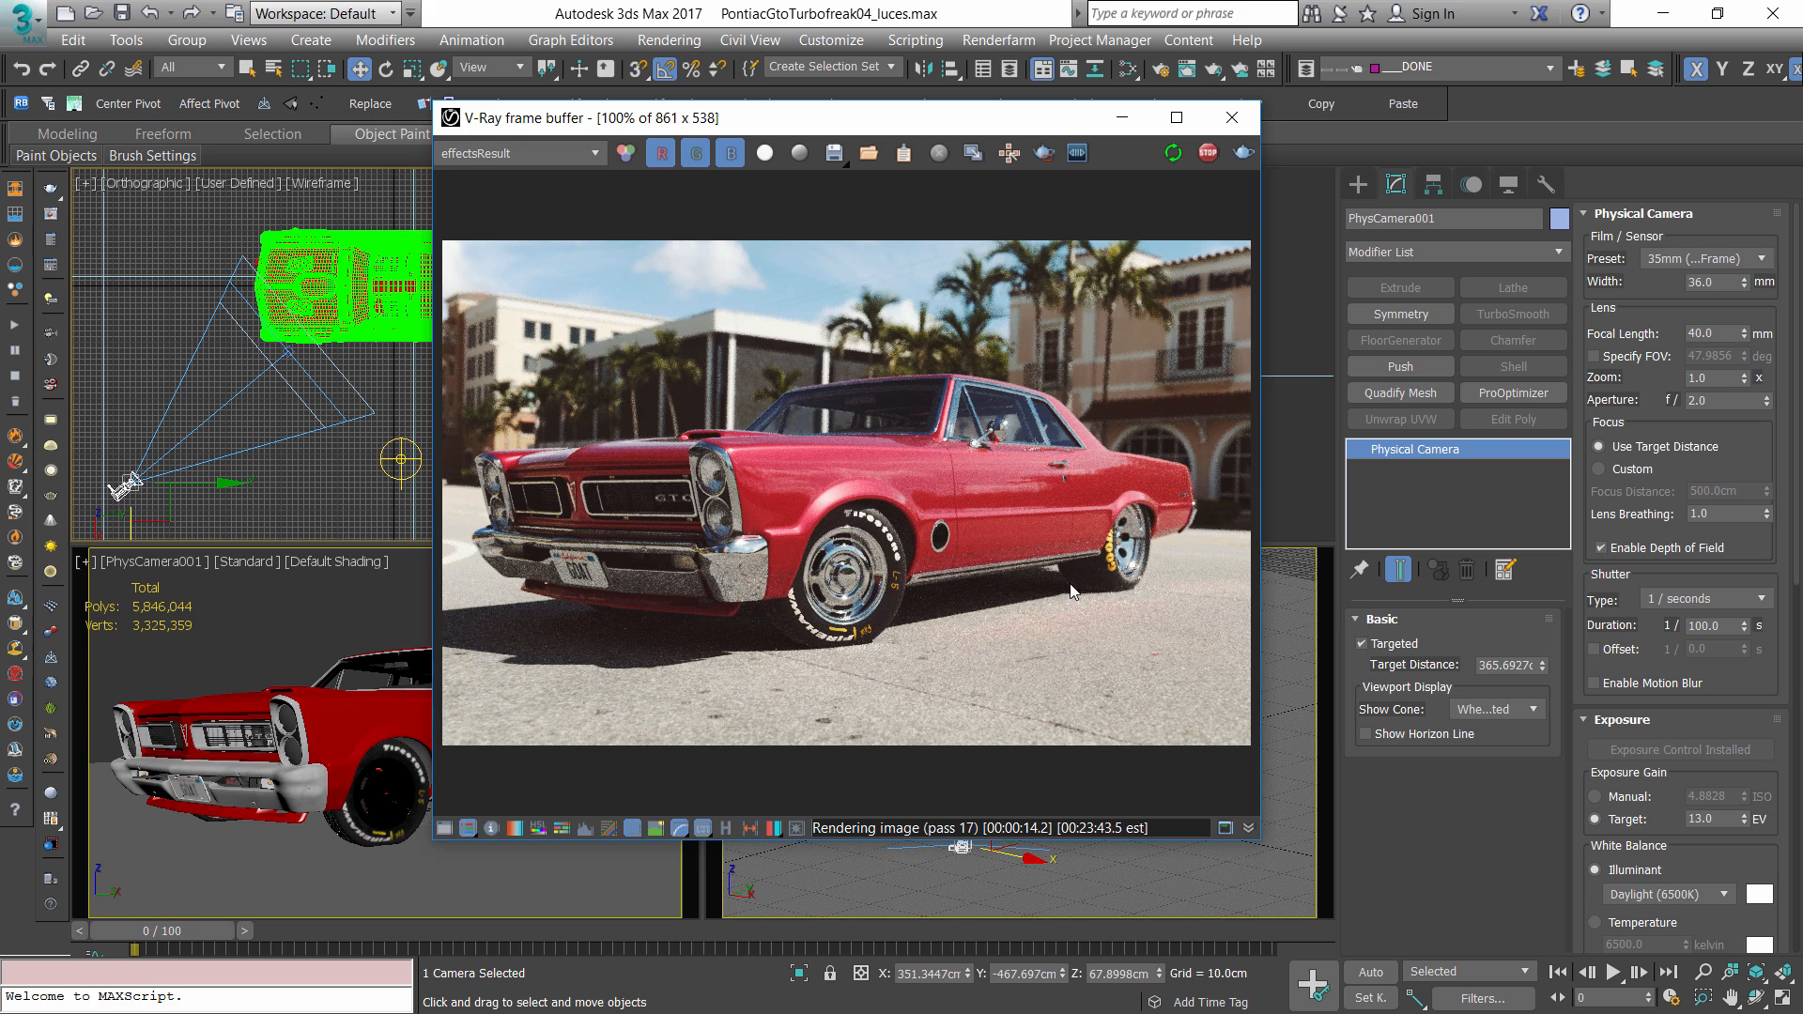
pyautogui.scroll(1, 1186, 460)
pyautogui.scroll(-2, 1114, 573)
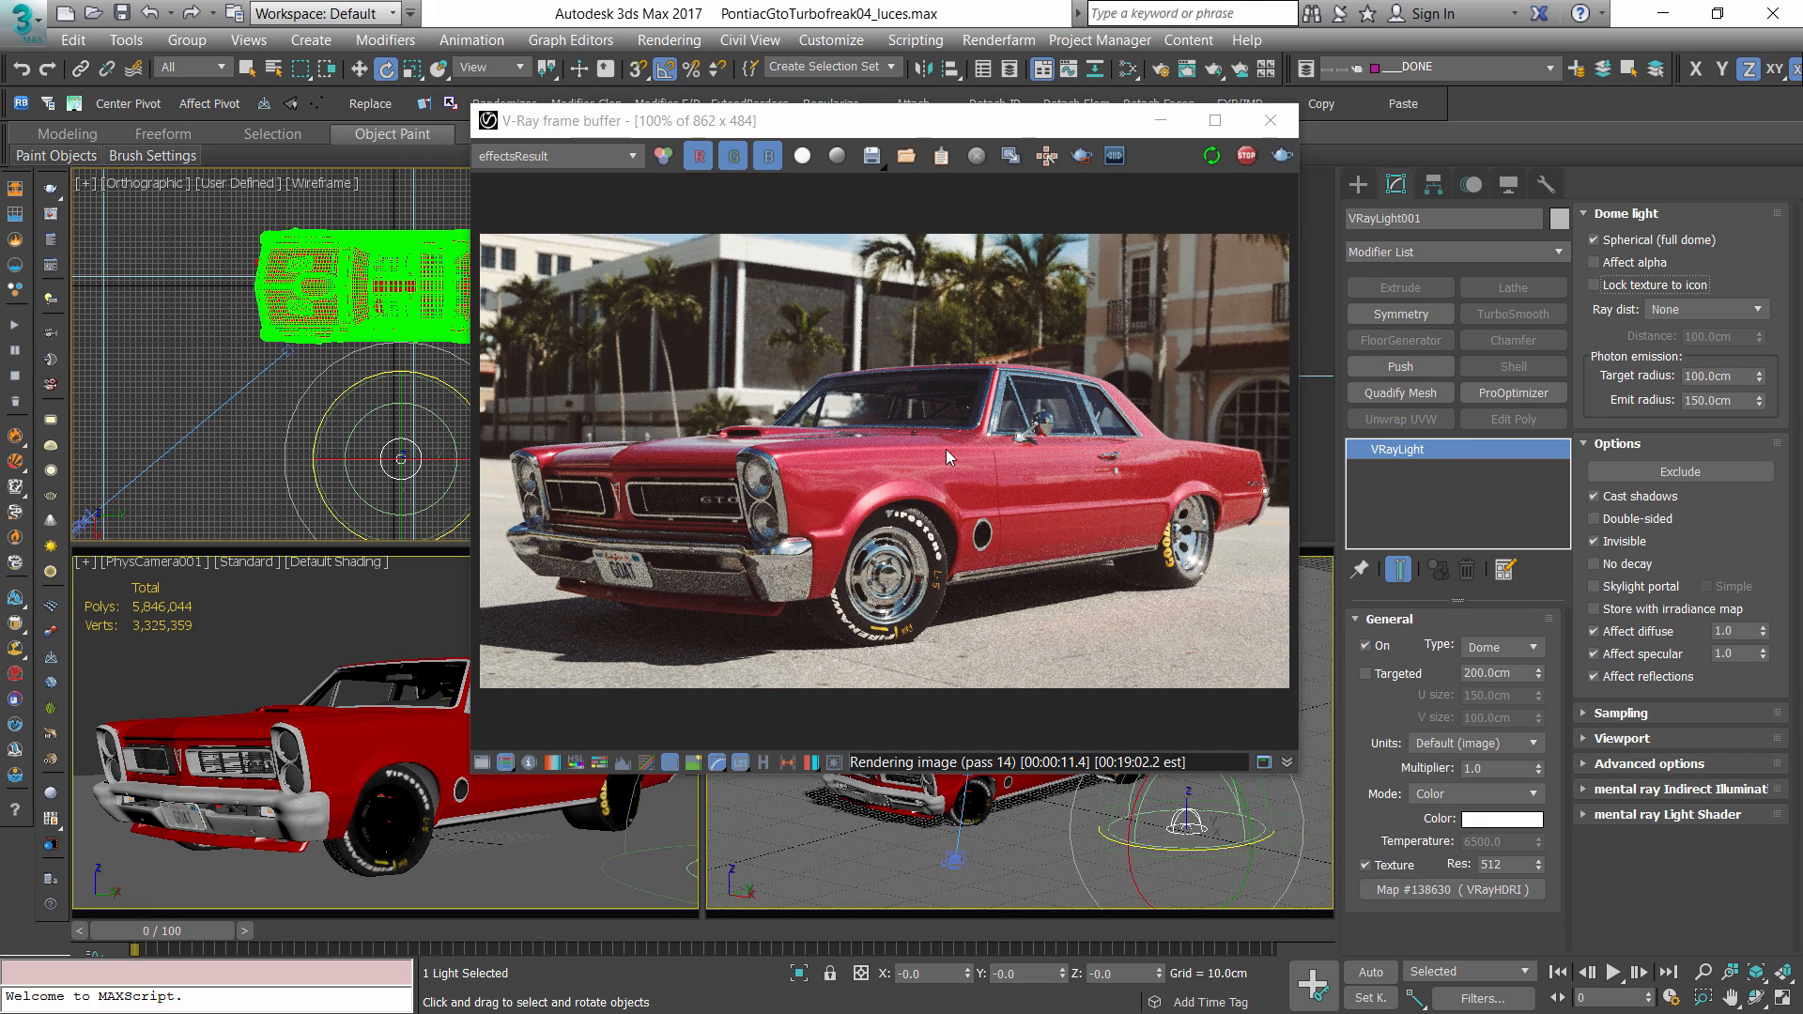
# - Load the 3DCollective_FilmContrast_02Mild.cube LUT from the Filmic Contrast folder and toggle the LUT off and on to compare
pyautogui.click(481, 761)
pyautogui.click(1601, 563)
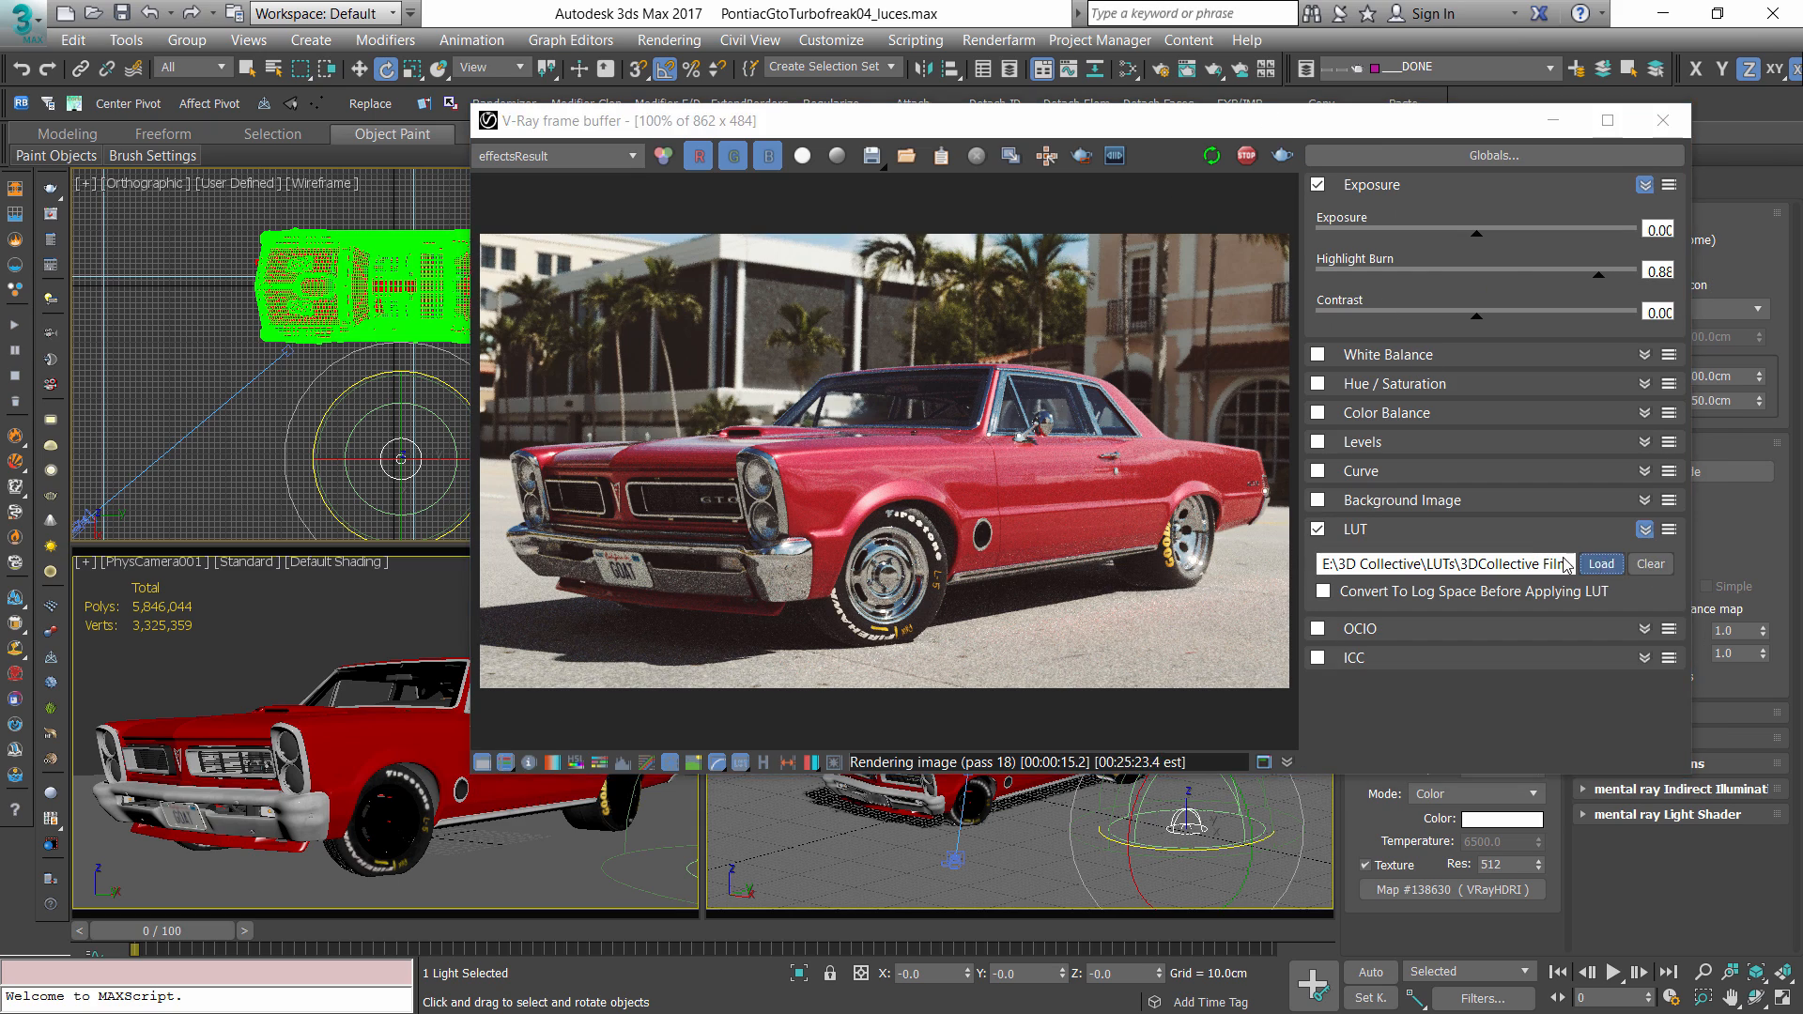
pyautogui.hotkey('alt', 'Up')
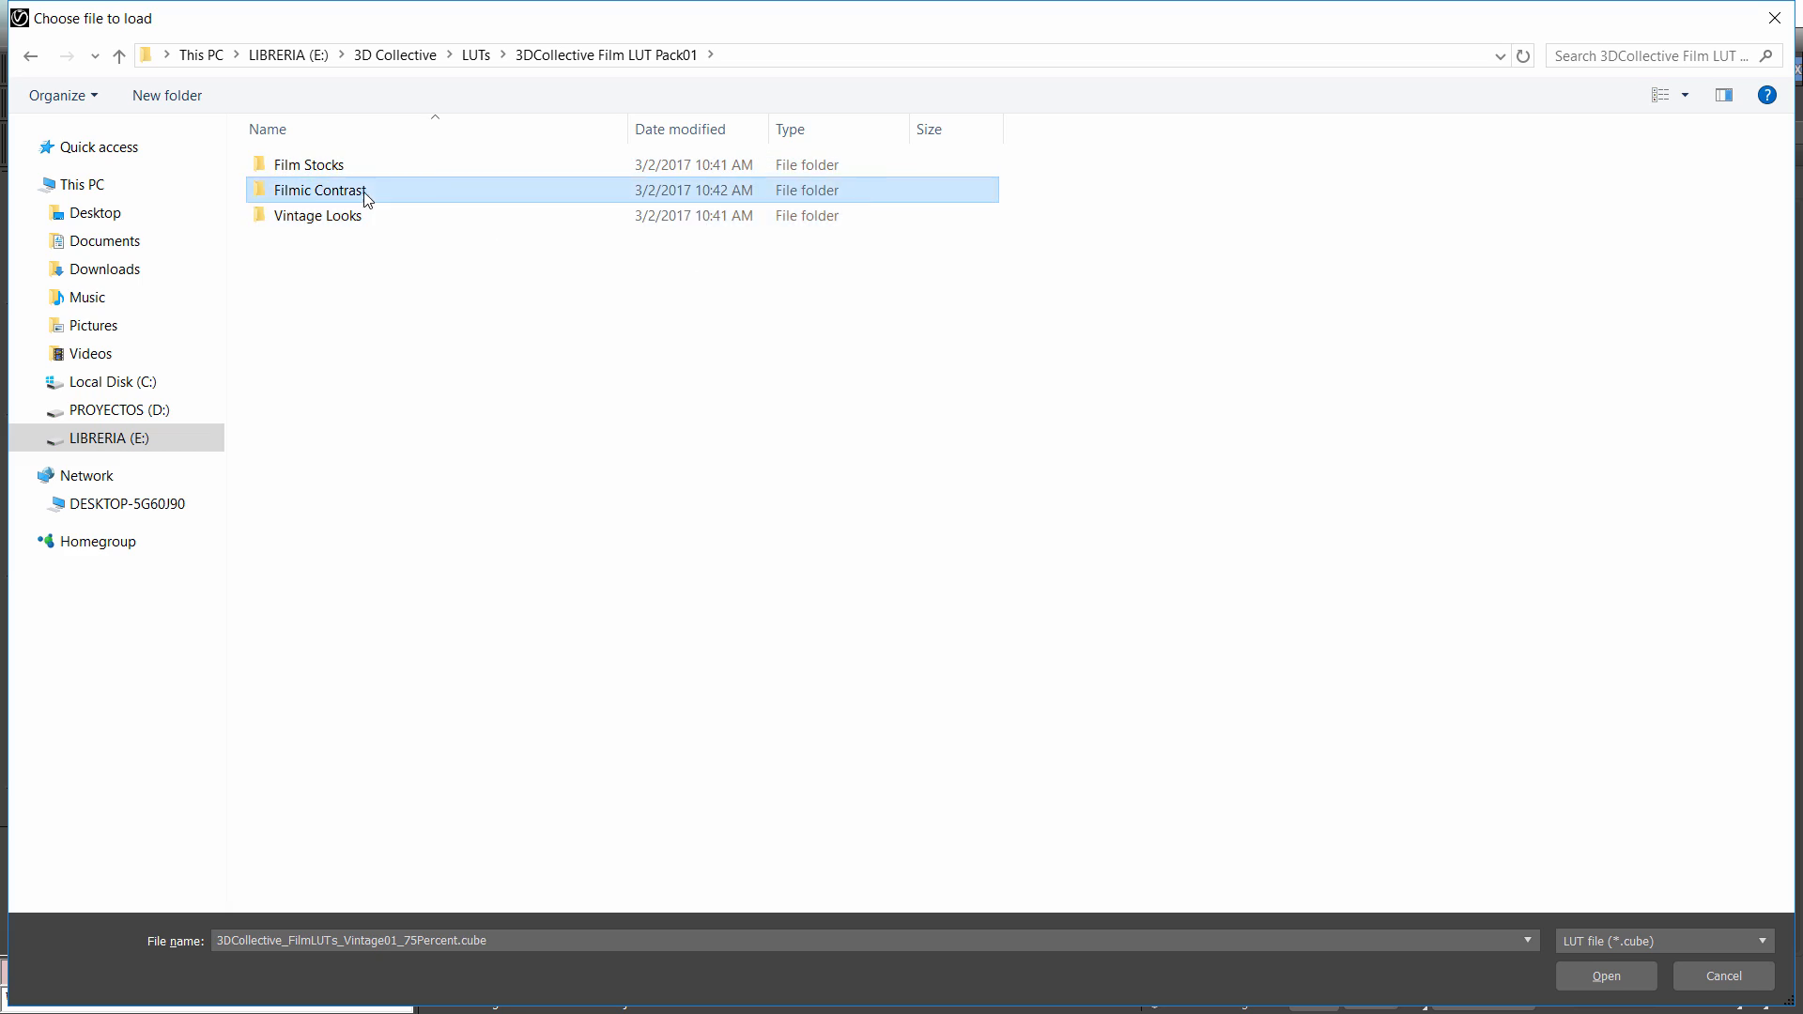
pyautogui.doubleClick(364, 191)
pyautogui.click(462, 217)
pyautogui.doubleClick(463, 217)
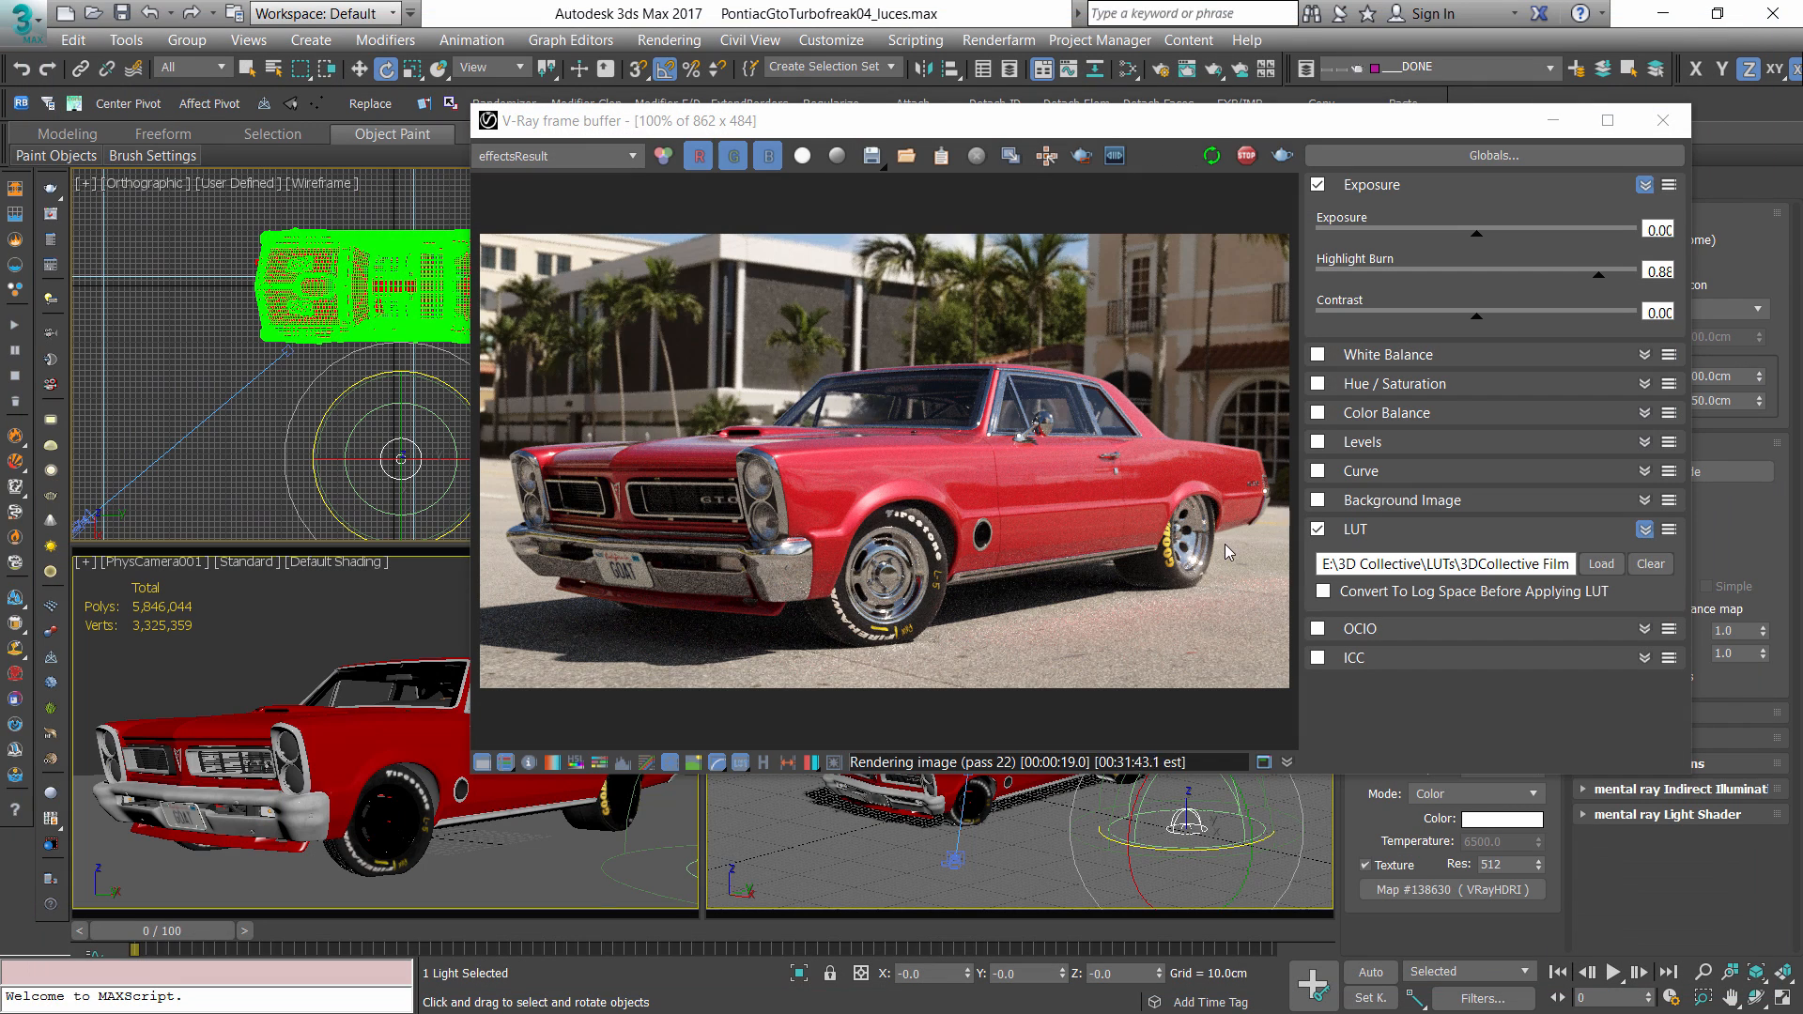
pyautogui.click(1317, 530)
pyautogui.click(1317, 529)
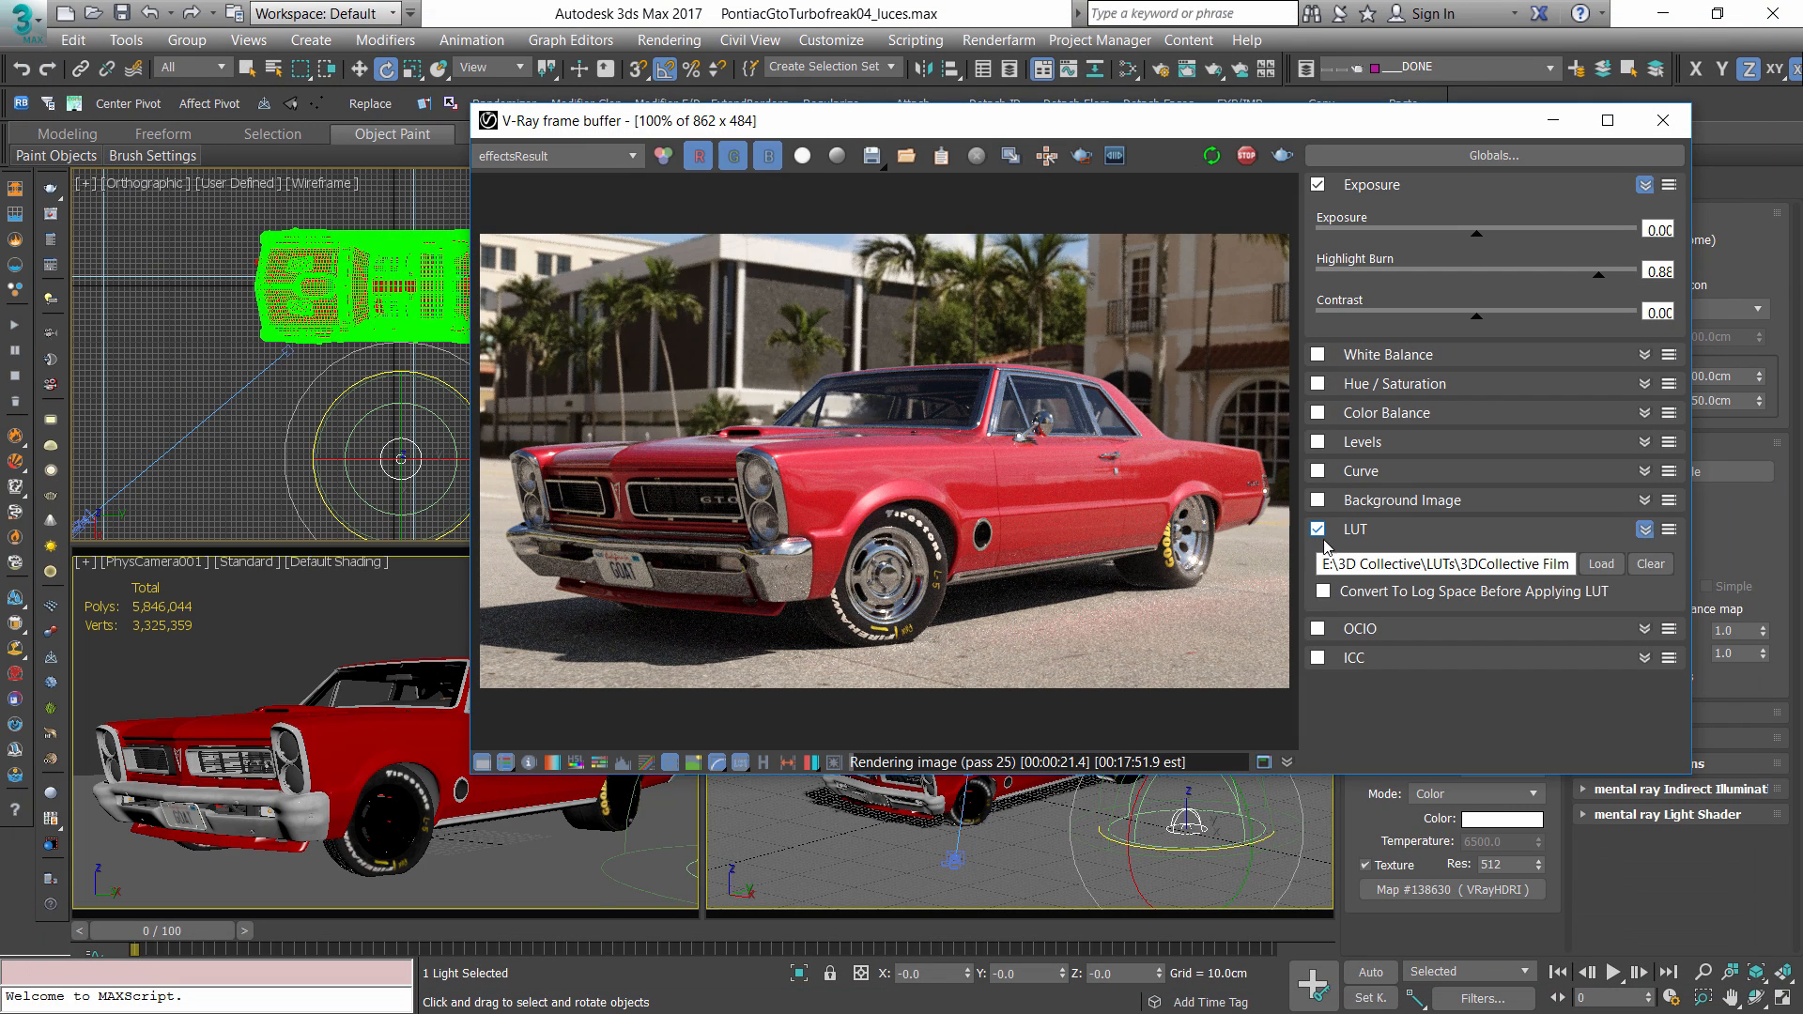
# - Load the 3DCollective_Agfa_Futura_02Mild_Contrast.cube LUT from the Film Stocks folder for the render
pyautogui.click(1601, 563)
pyautogui.hotkey('alt', 'Up')
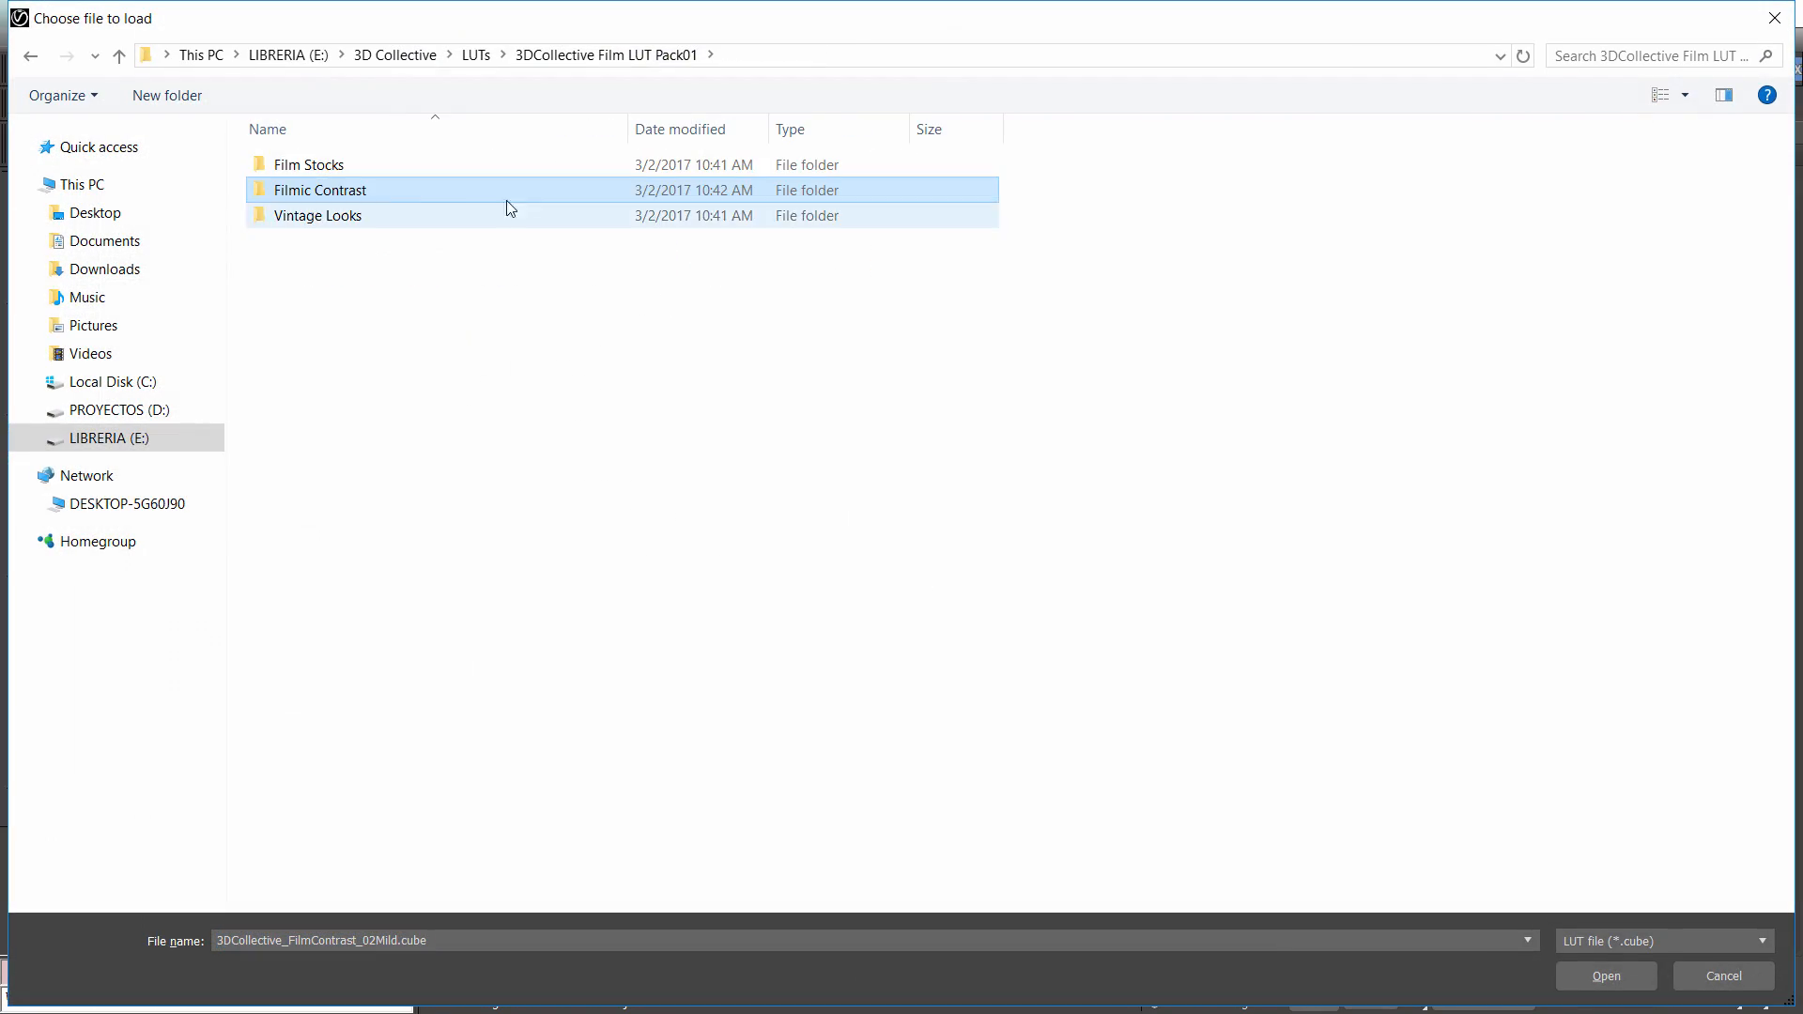
pyautogui.doubleClick(364, 166)
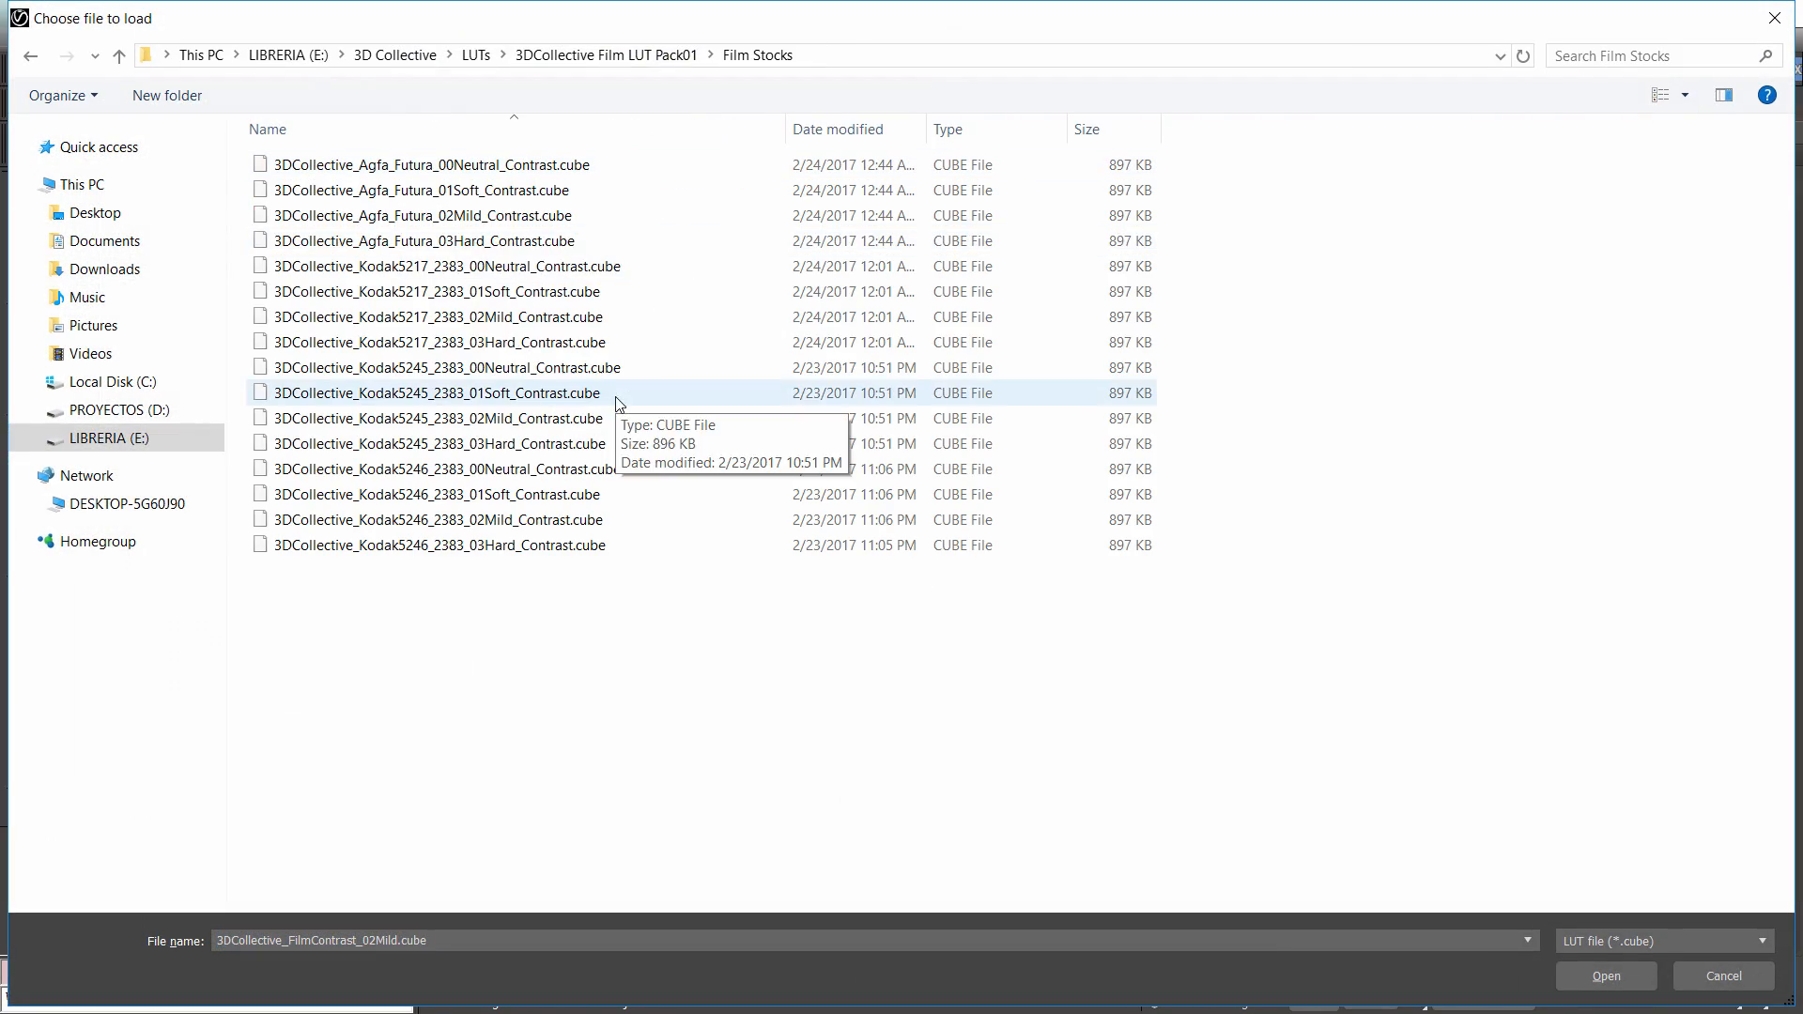
pyautogui.doubleClick(488, 216)
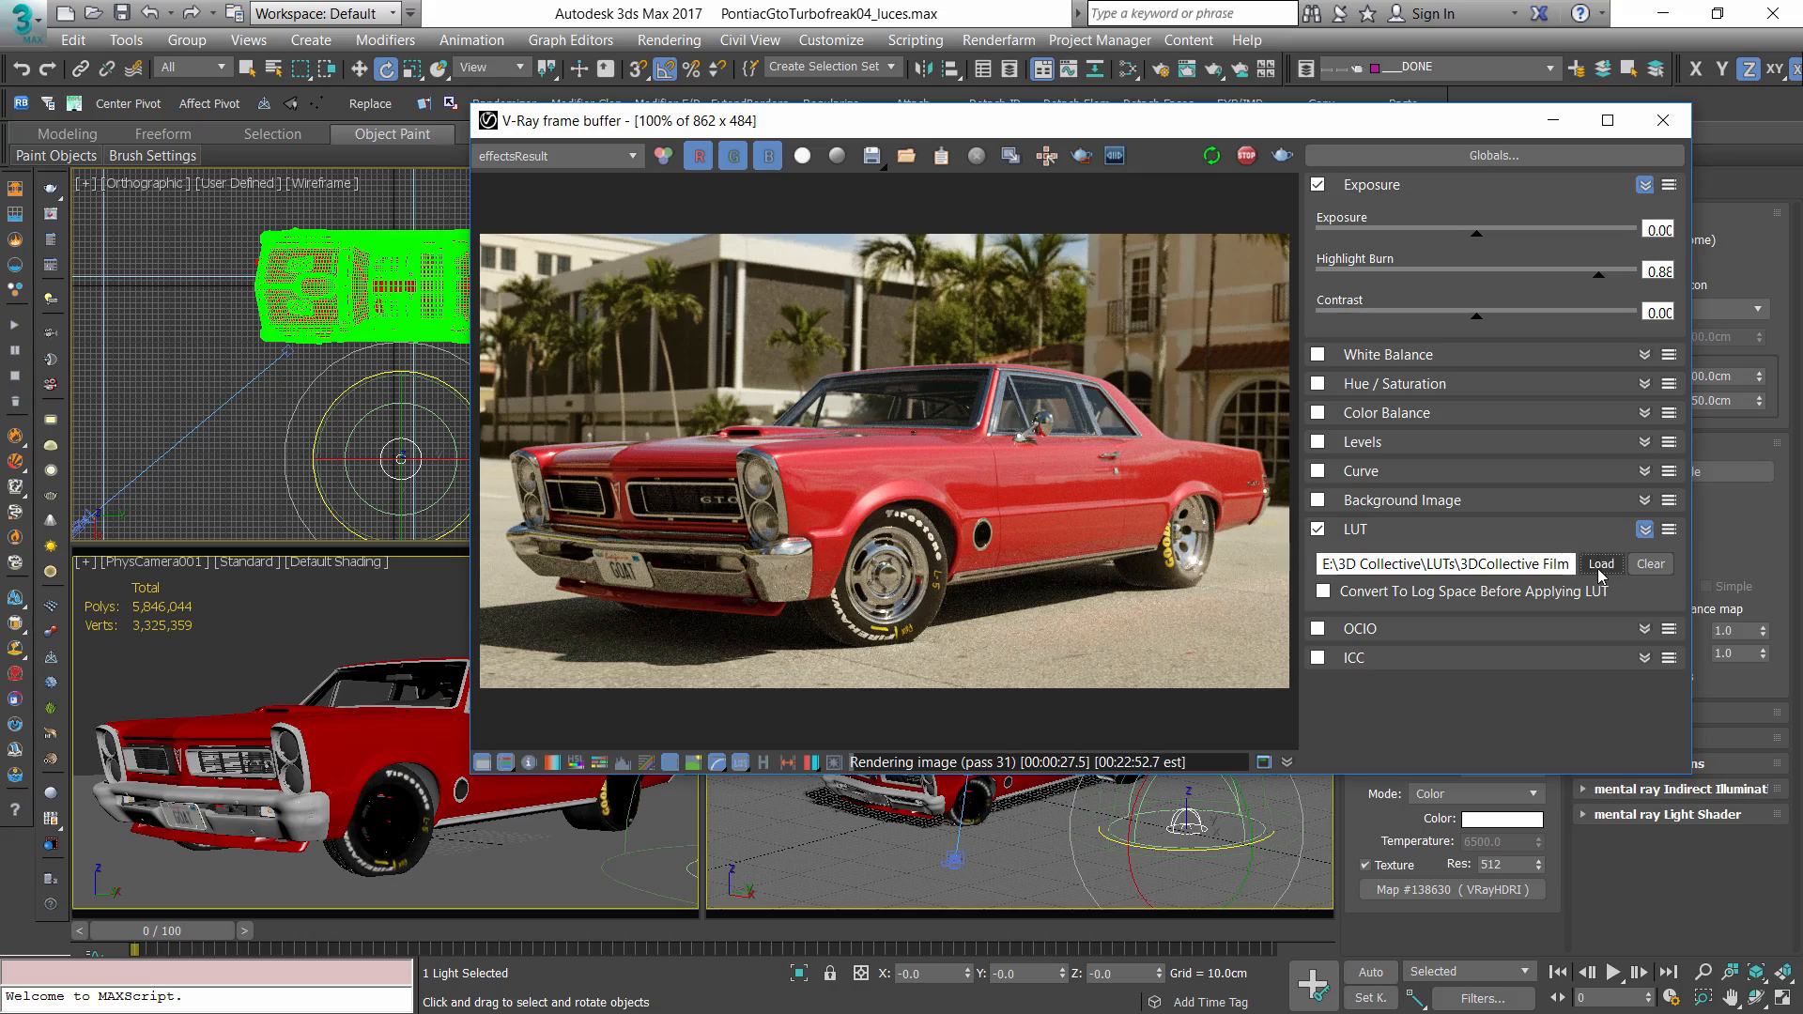
# - Try the Kodak5217_2383 and Kodak5245_2383 02Mild_Contrast LUTs on the render, ending back on Agfa_Futura_02Mild_Contrast
pyautogui.click(1601, 564)
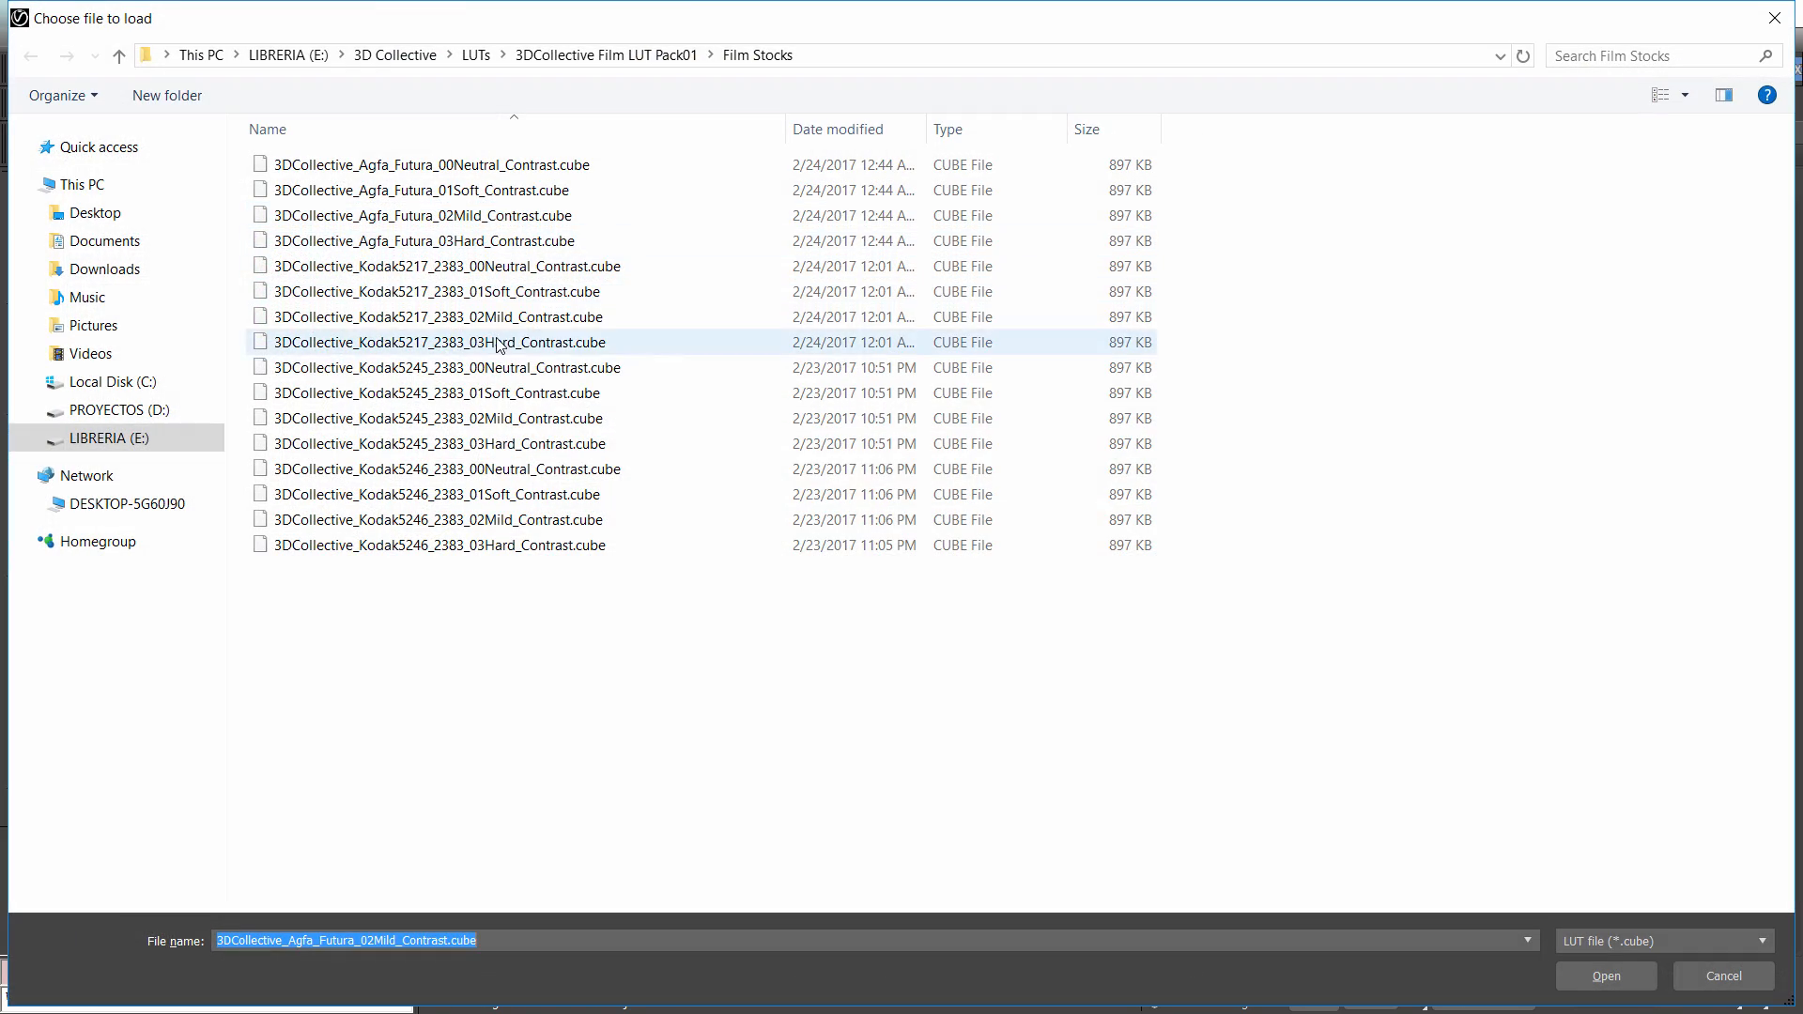
pyautogui.doubleClick(479, 317)
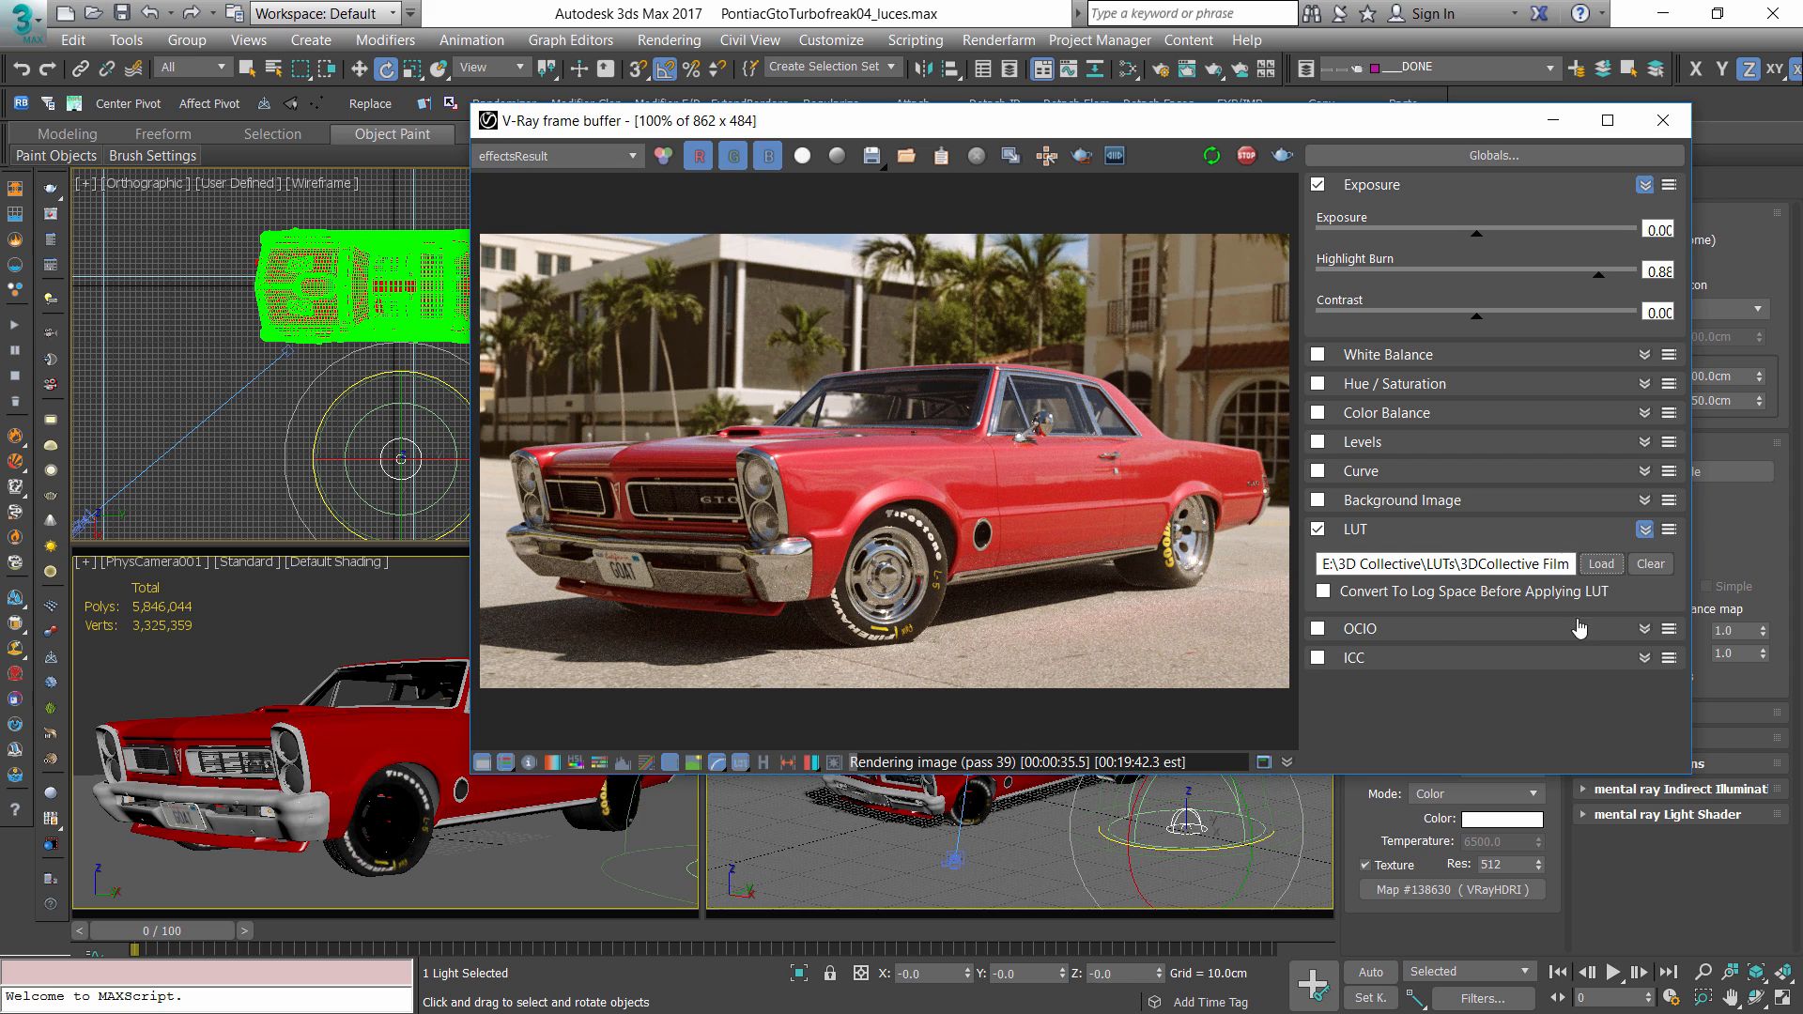
pyautogui.click(1602, 563)
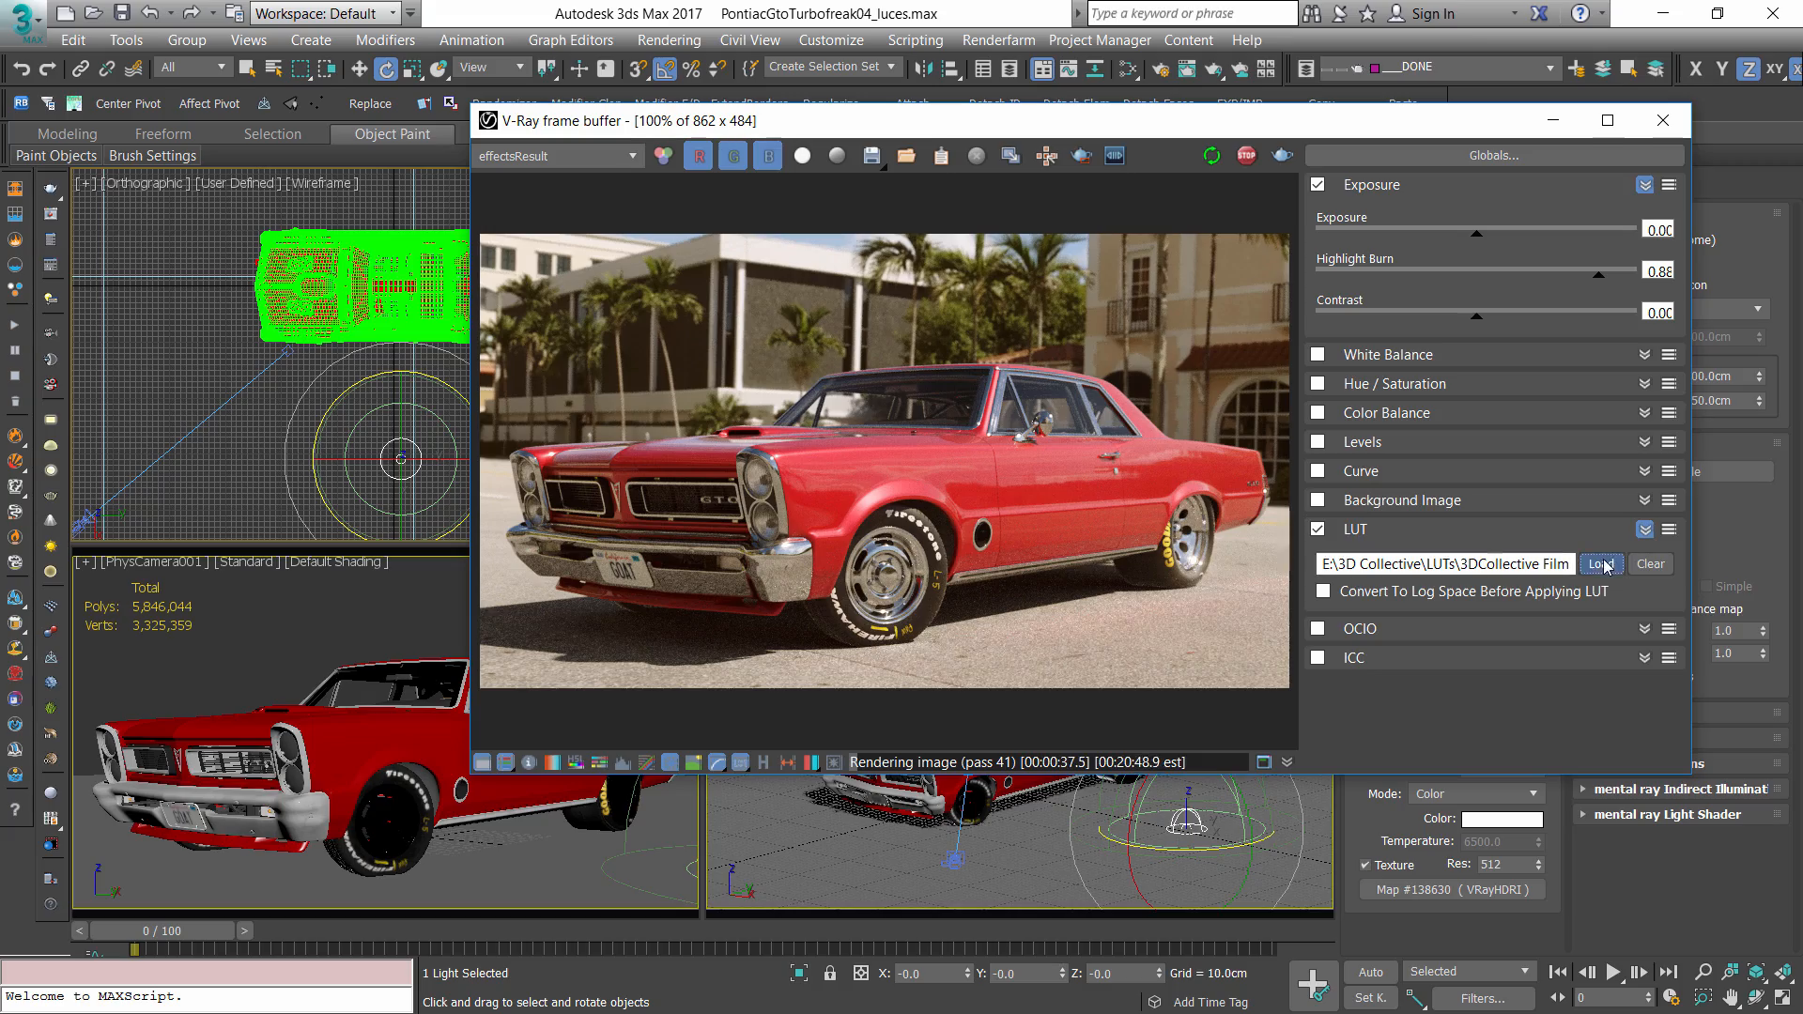
pyautogui.click(507, 424)
pyautogui.doubleClick(505, 420)
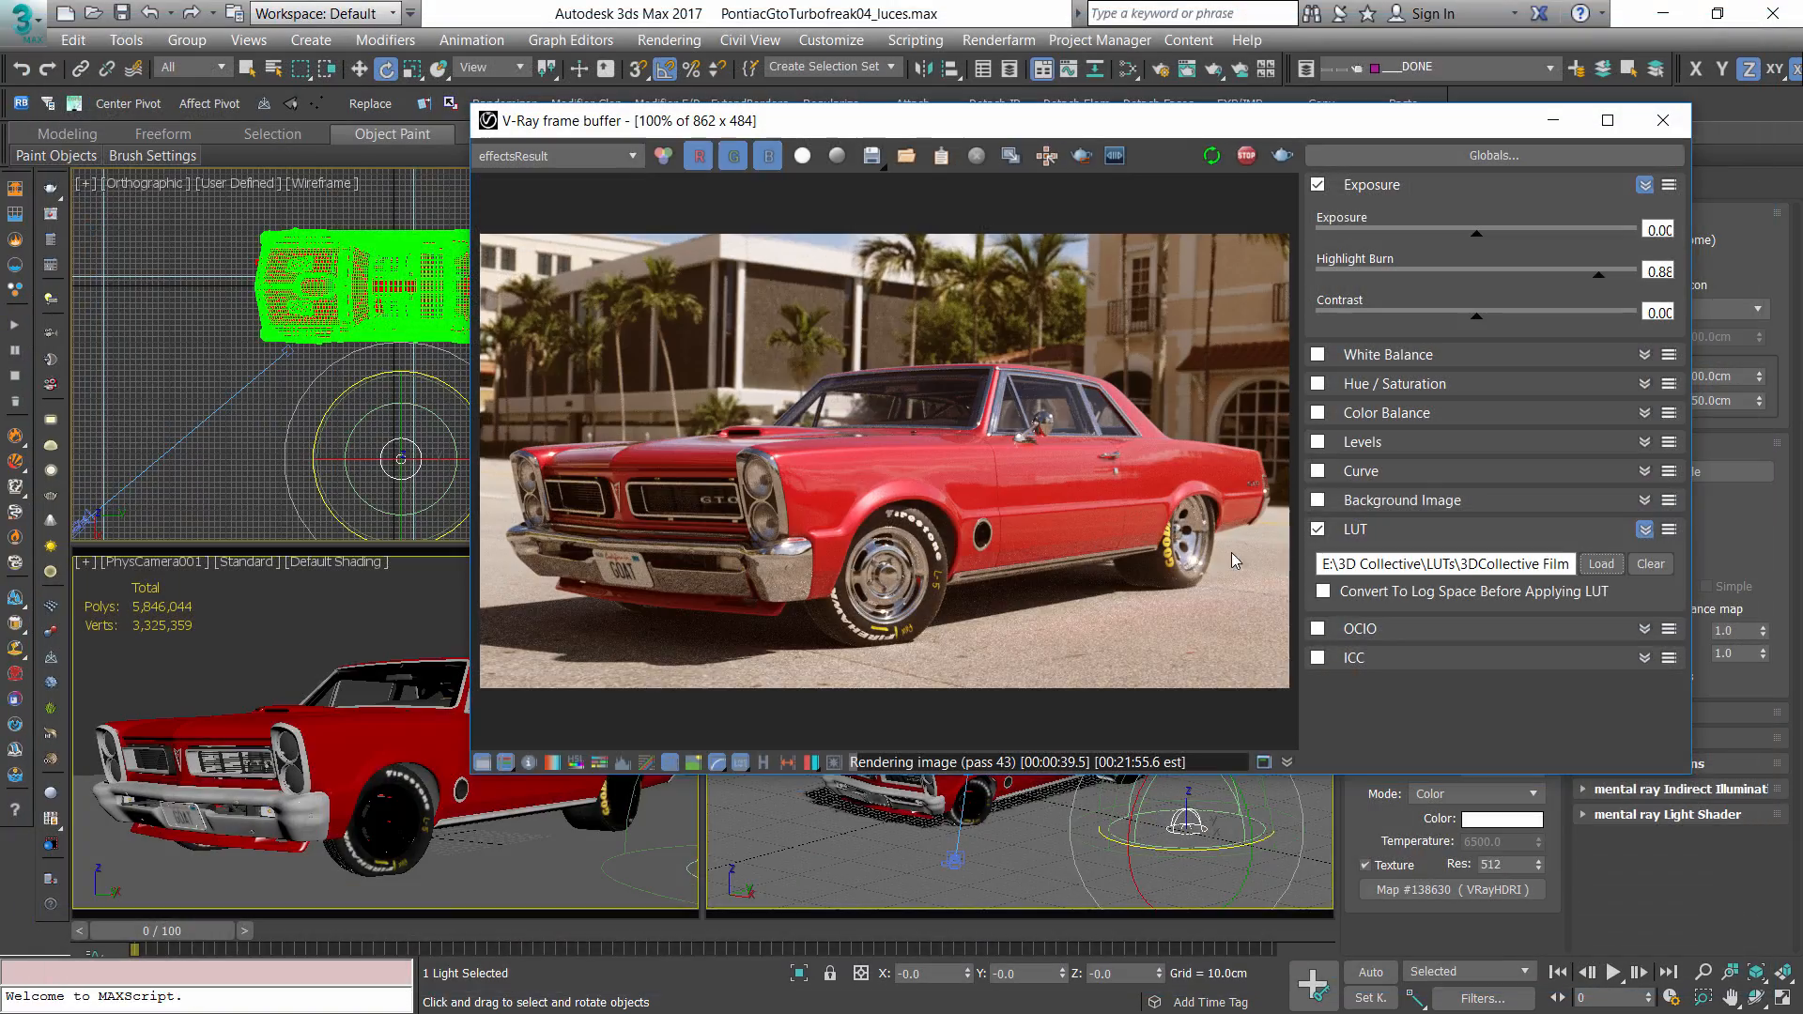
pyautogui.click(1601, 563)
pyautogui.doubleClick(495, 222)
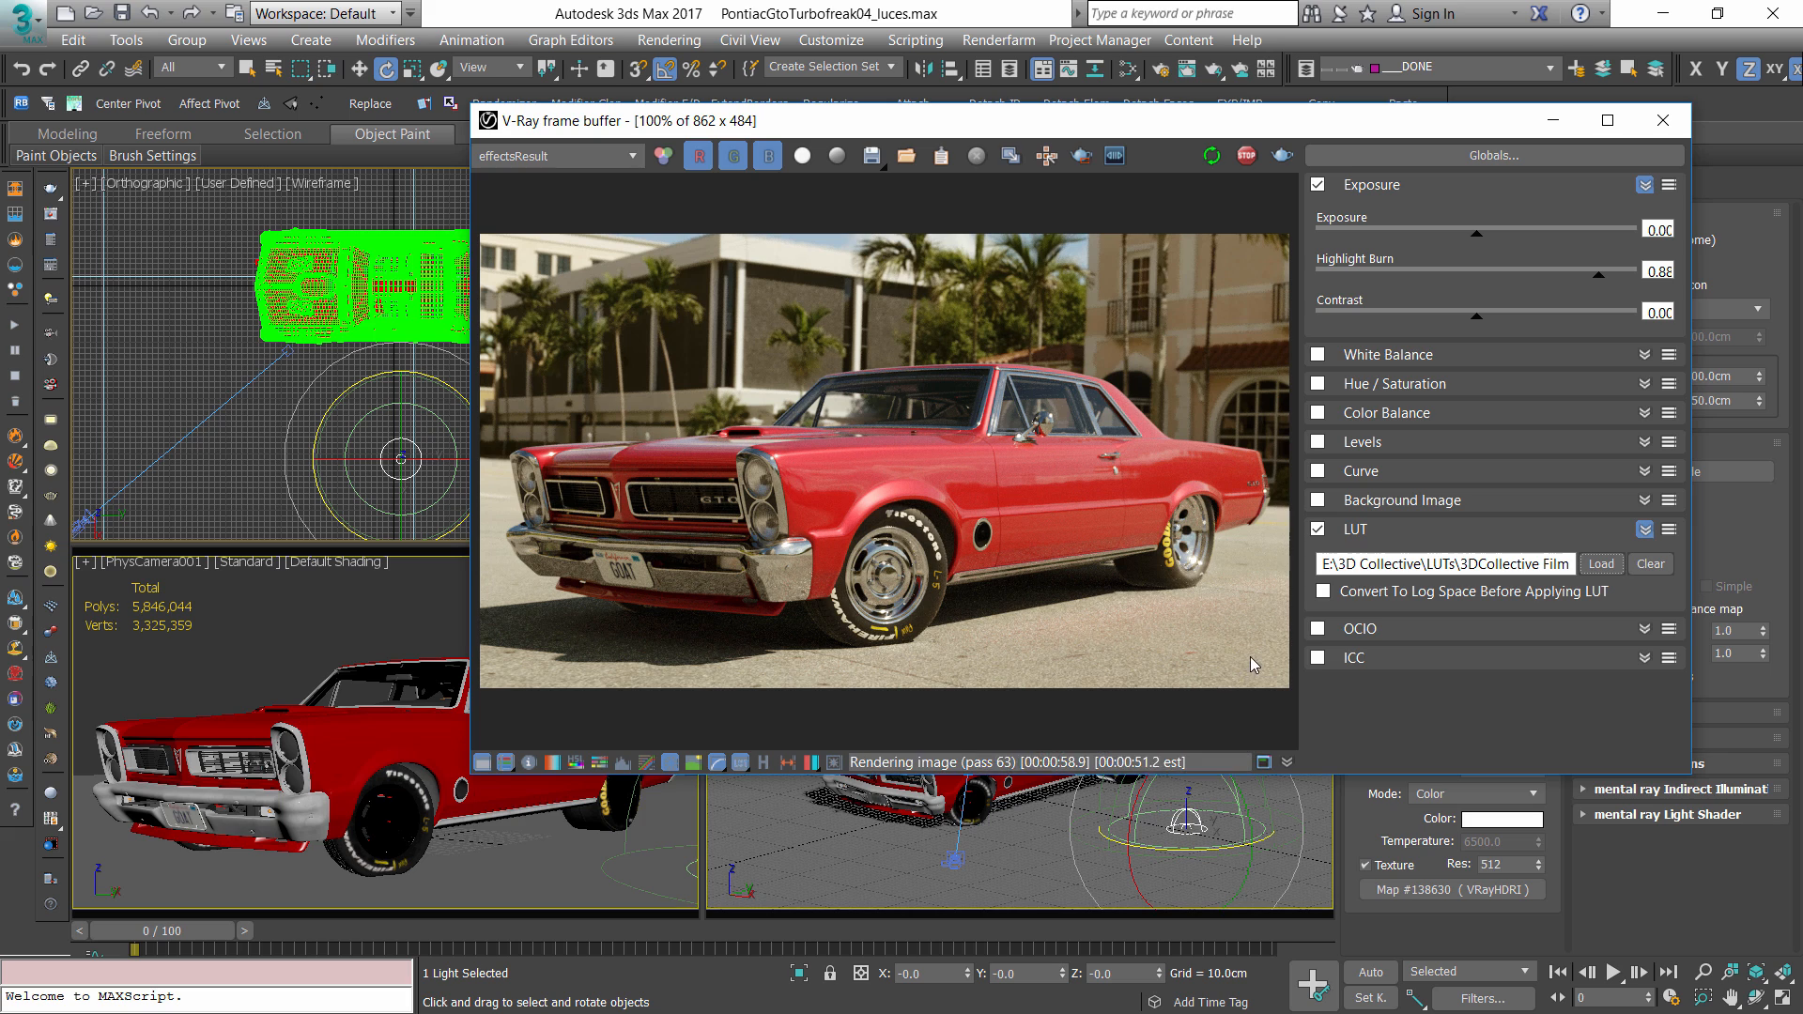
# - Enable the white balance correction and cool the render by setting its temperature to about 5450
pyautogui.click(1644, 355)
pyautogui.click(1441, 402)
pyautogui.moveTo(1478, 411); pyautogui.dragTo(1538, 411)
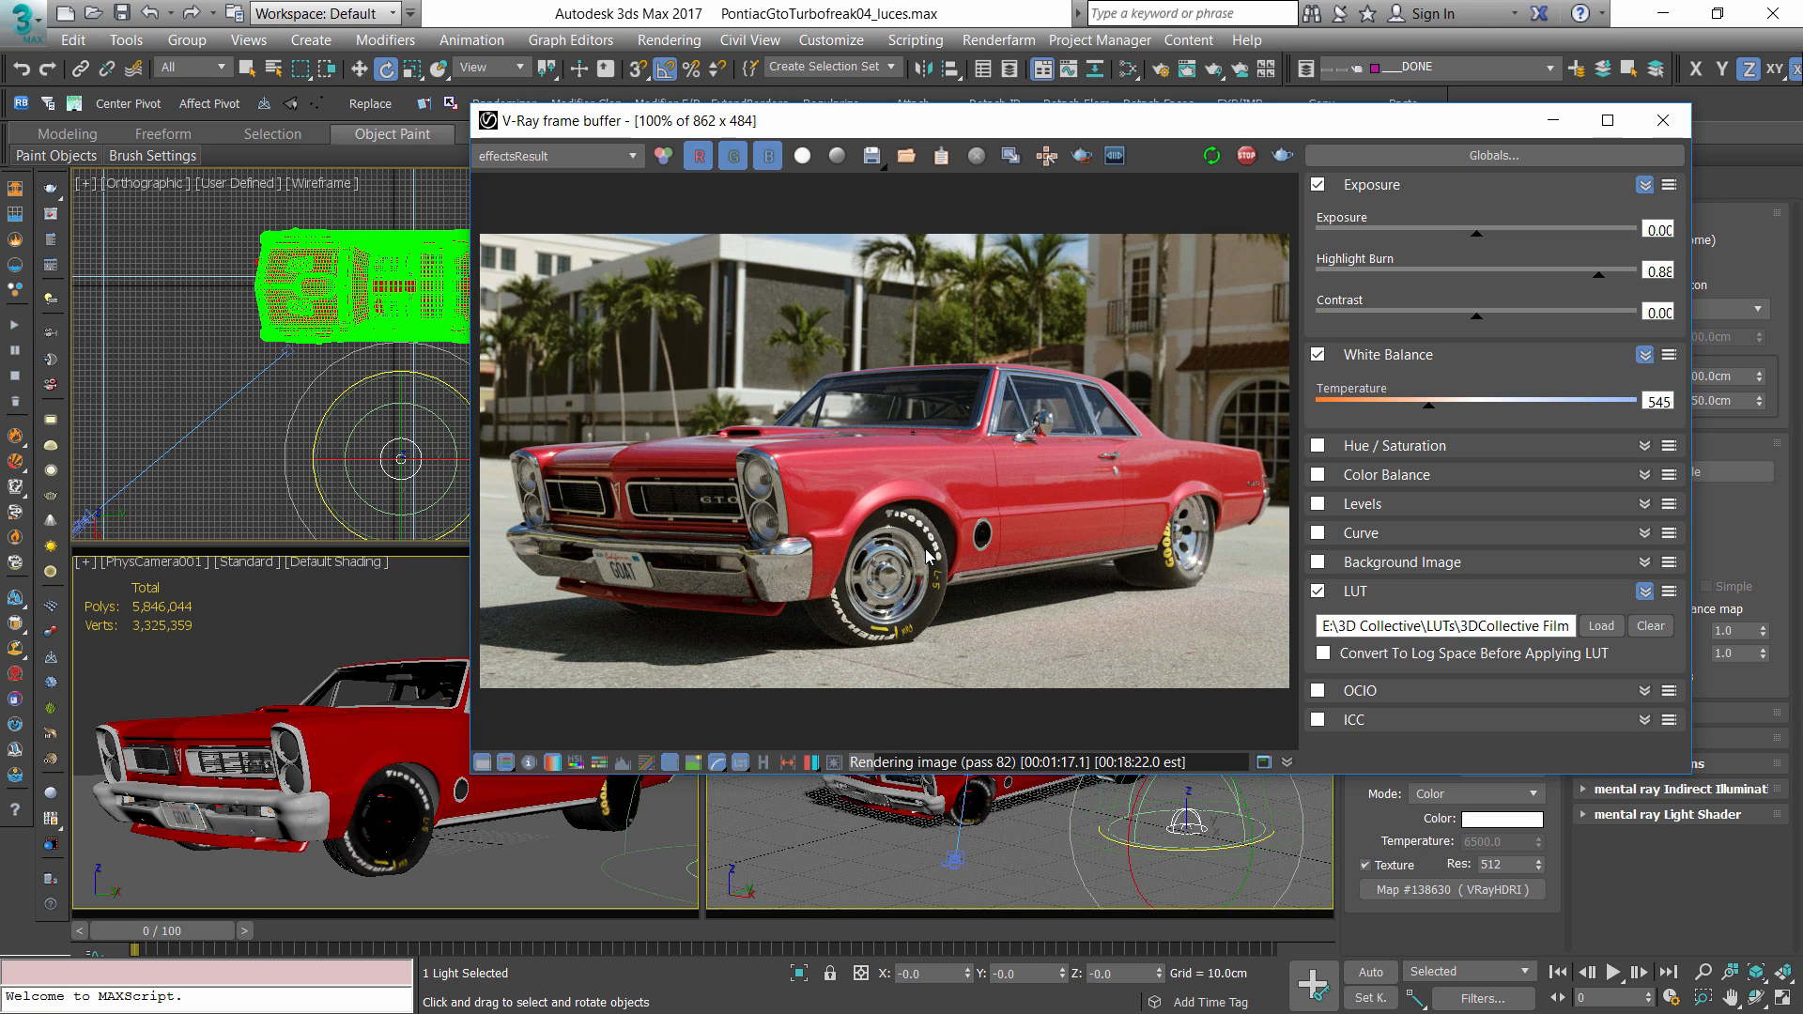
# - Hide the color corrections, move the frame buffer aside and lock the dome light's texture to its icon
pyautogui.click(1012, 156)
pyautogui.moveTo(1061, 133); pyautogui.dragTo(1025, 177)
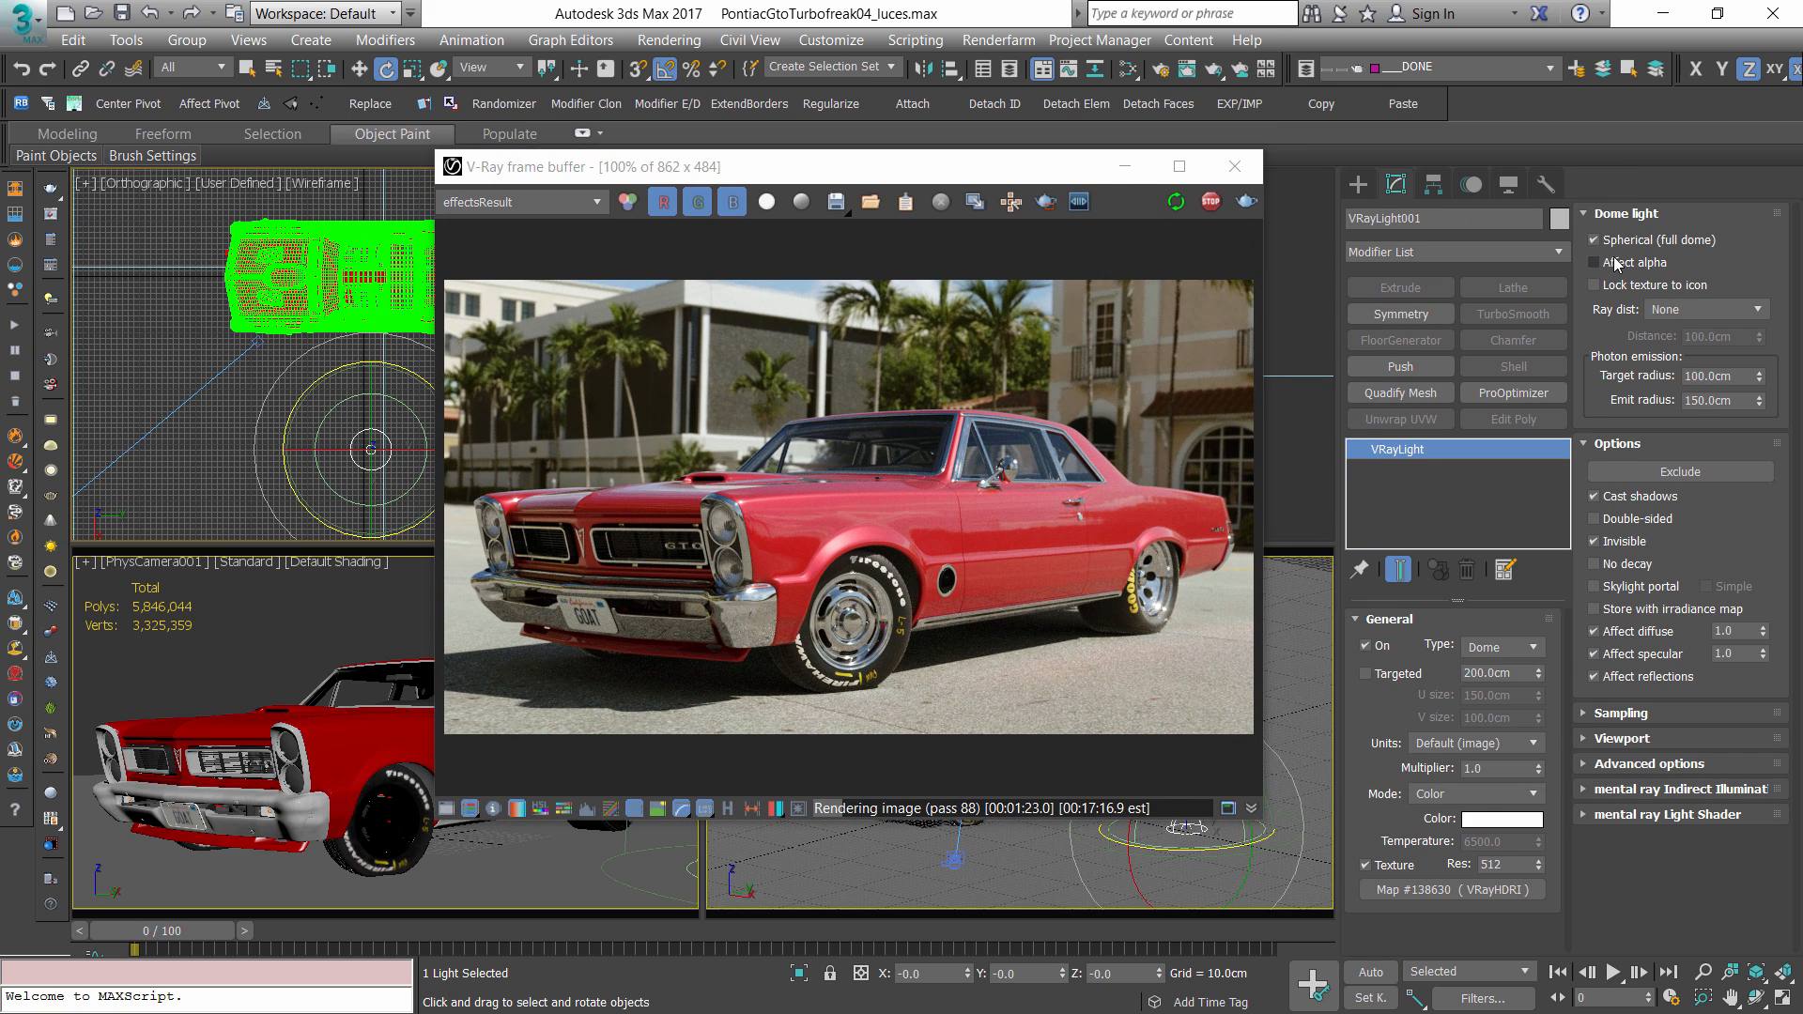
pyautogui.click(1602, 286)
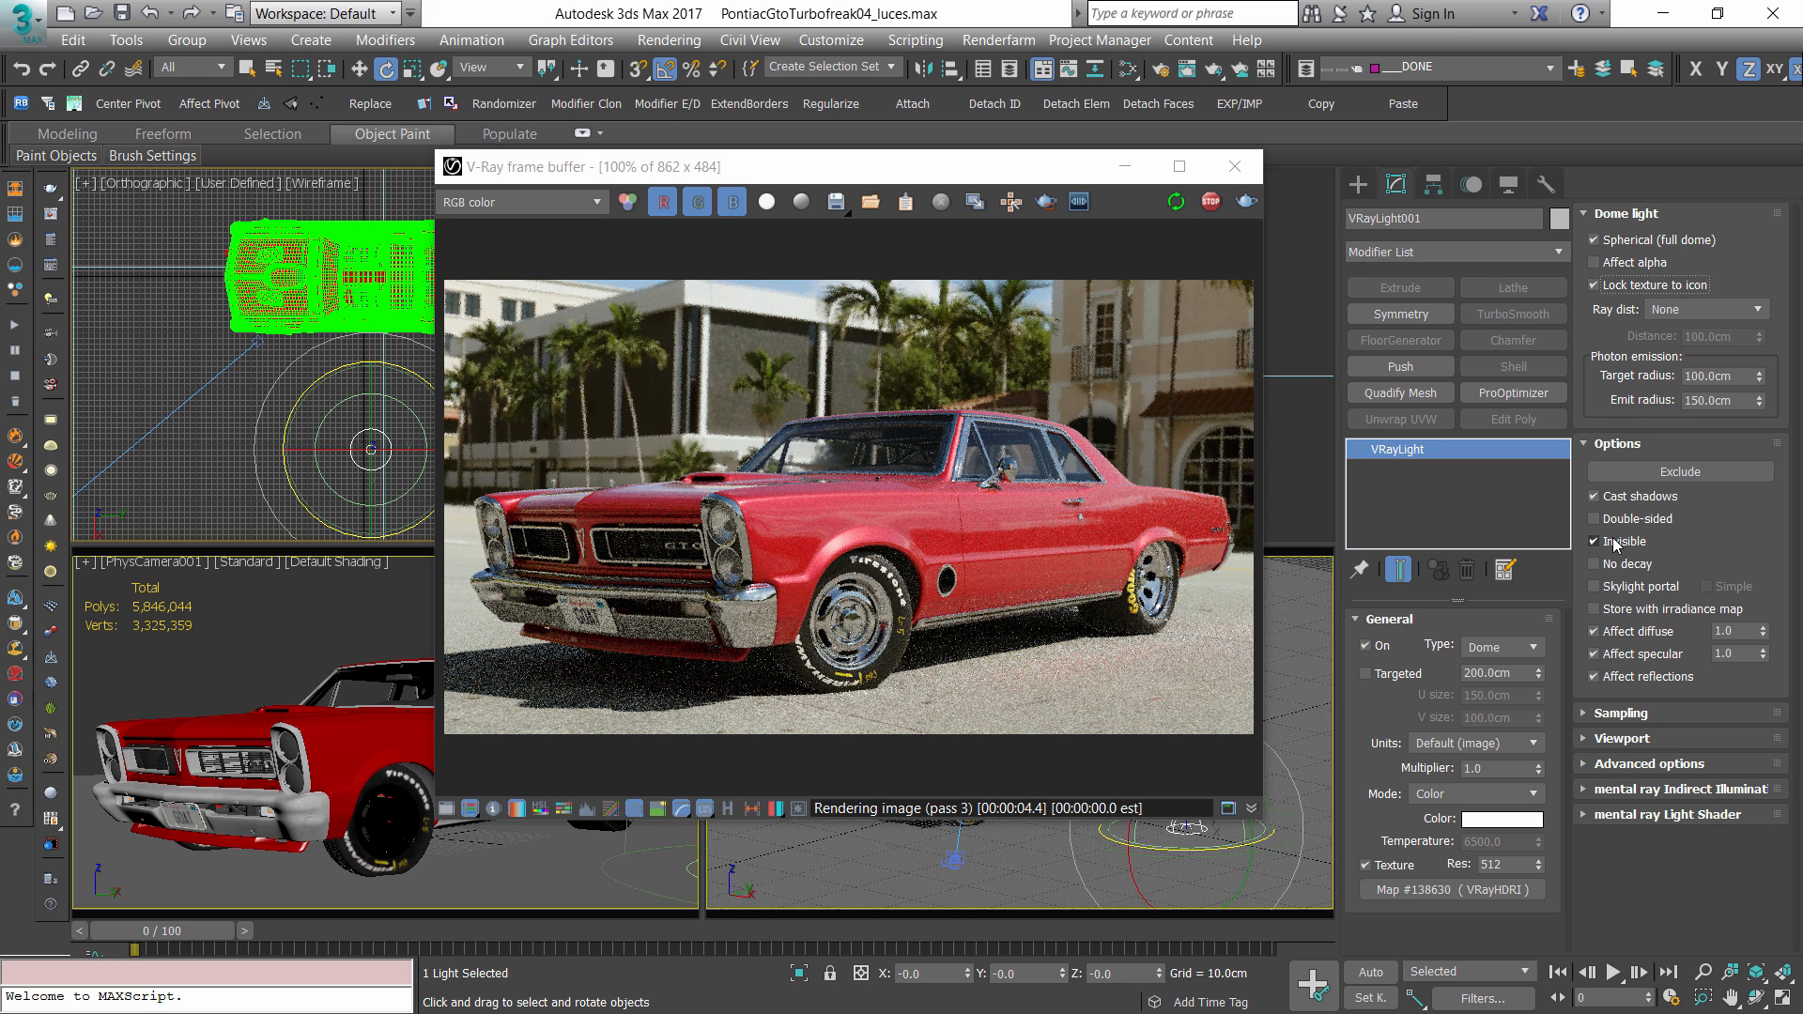
# - Rotate the dome light to 49 degrees about Z and check the ground projection settings of its VRayHDRI map
pyautogui.moveTo(431, 485); pyautogui.dragTo(336, 466, button='middle')
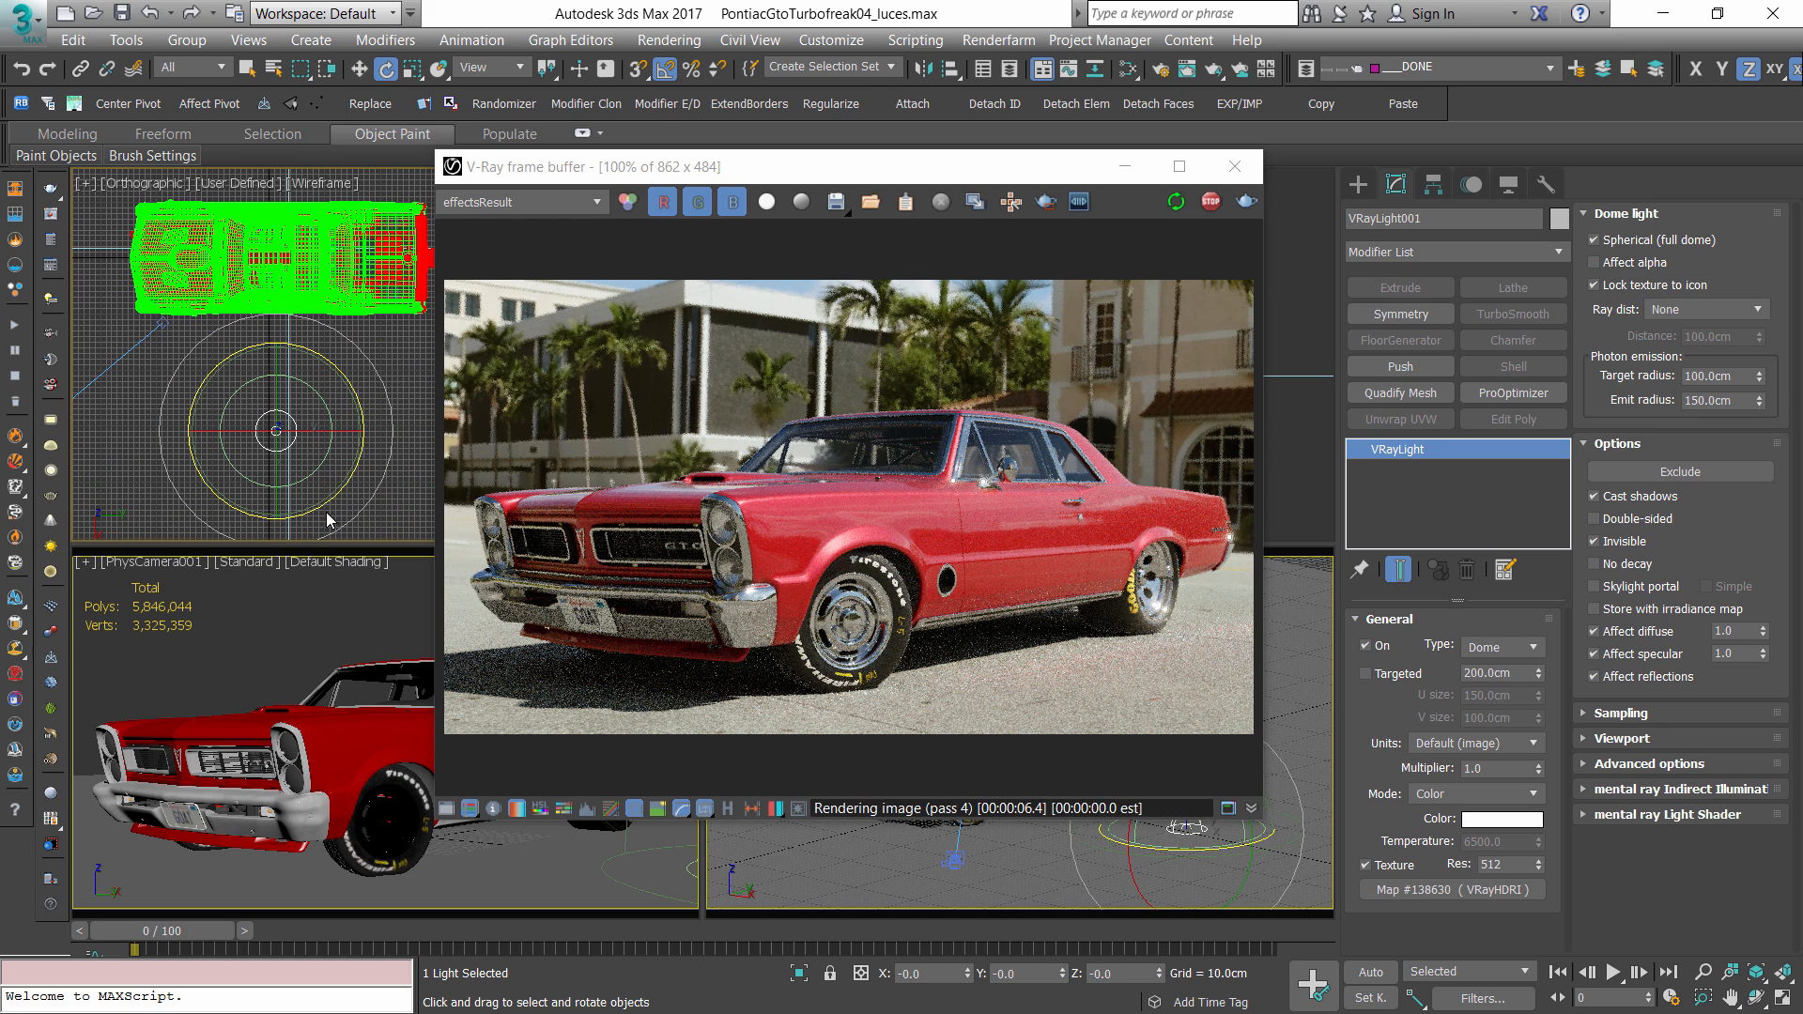
pyautogui.moveTo(324, 508); pyautogui.dragTo(407, 470)
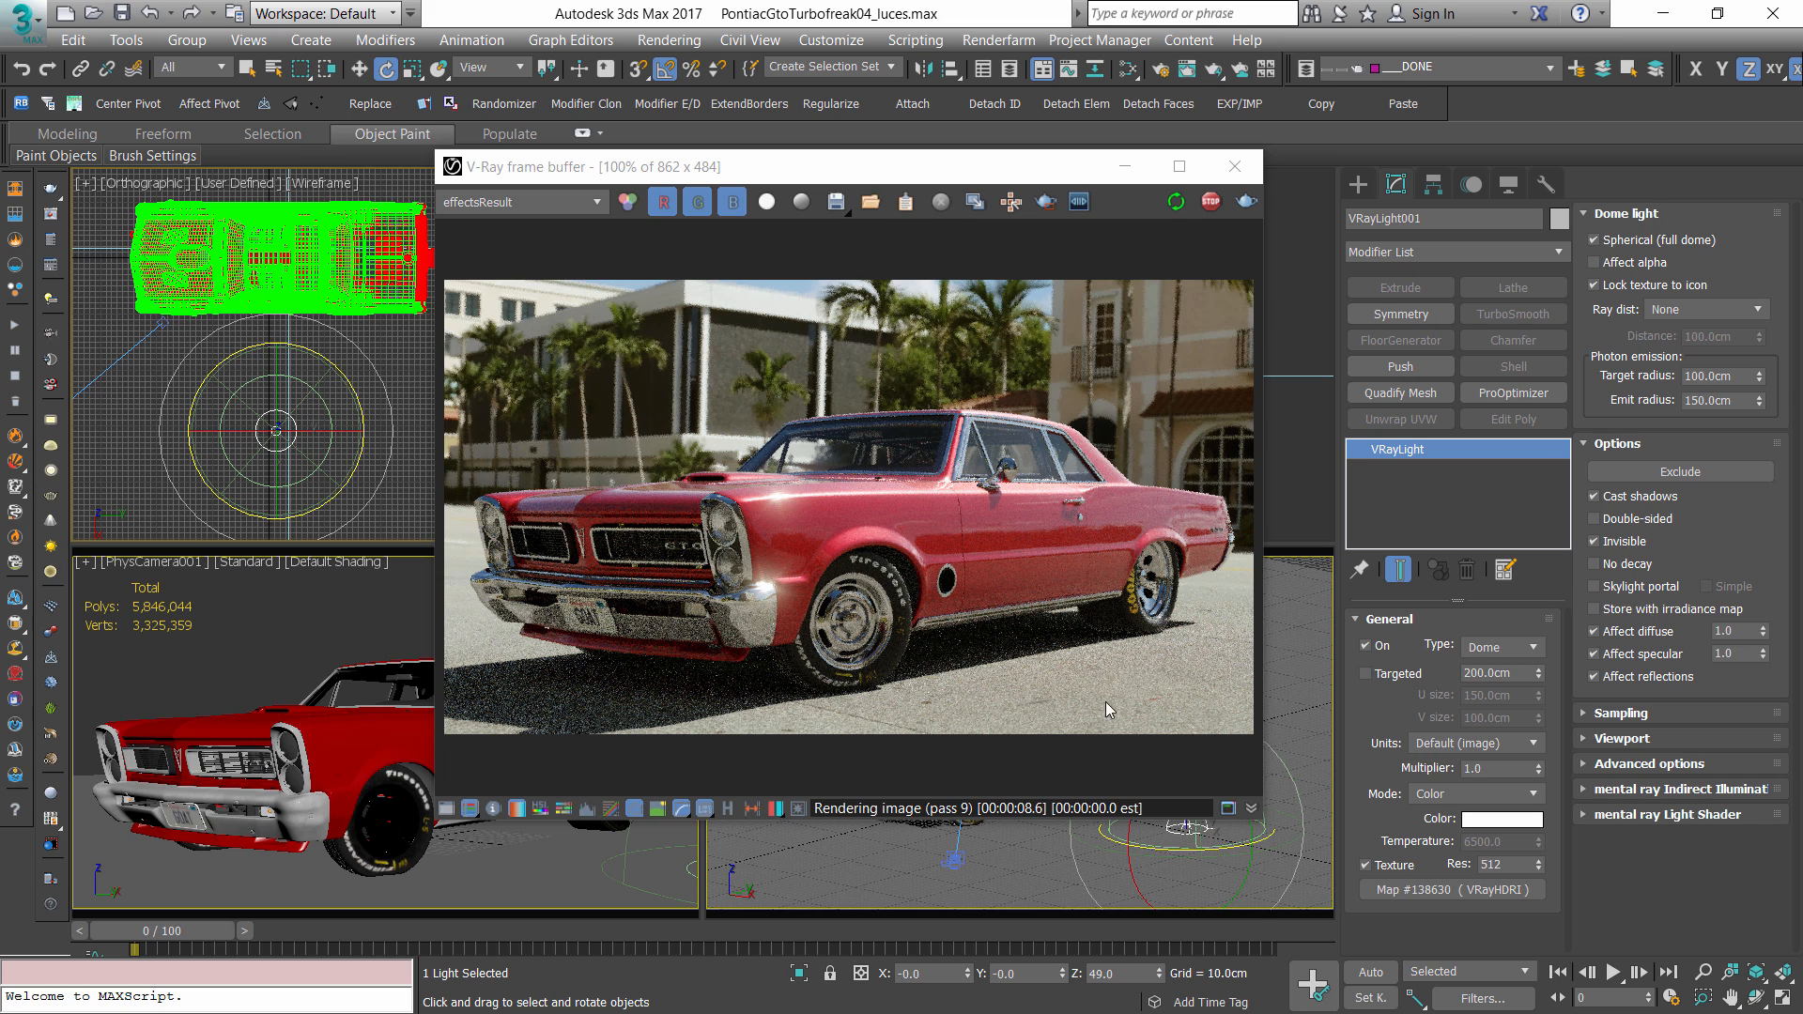
pyautogui.press('m')
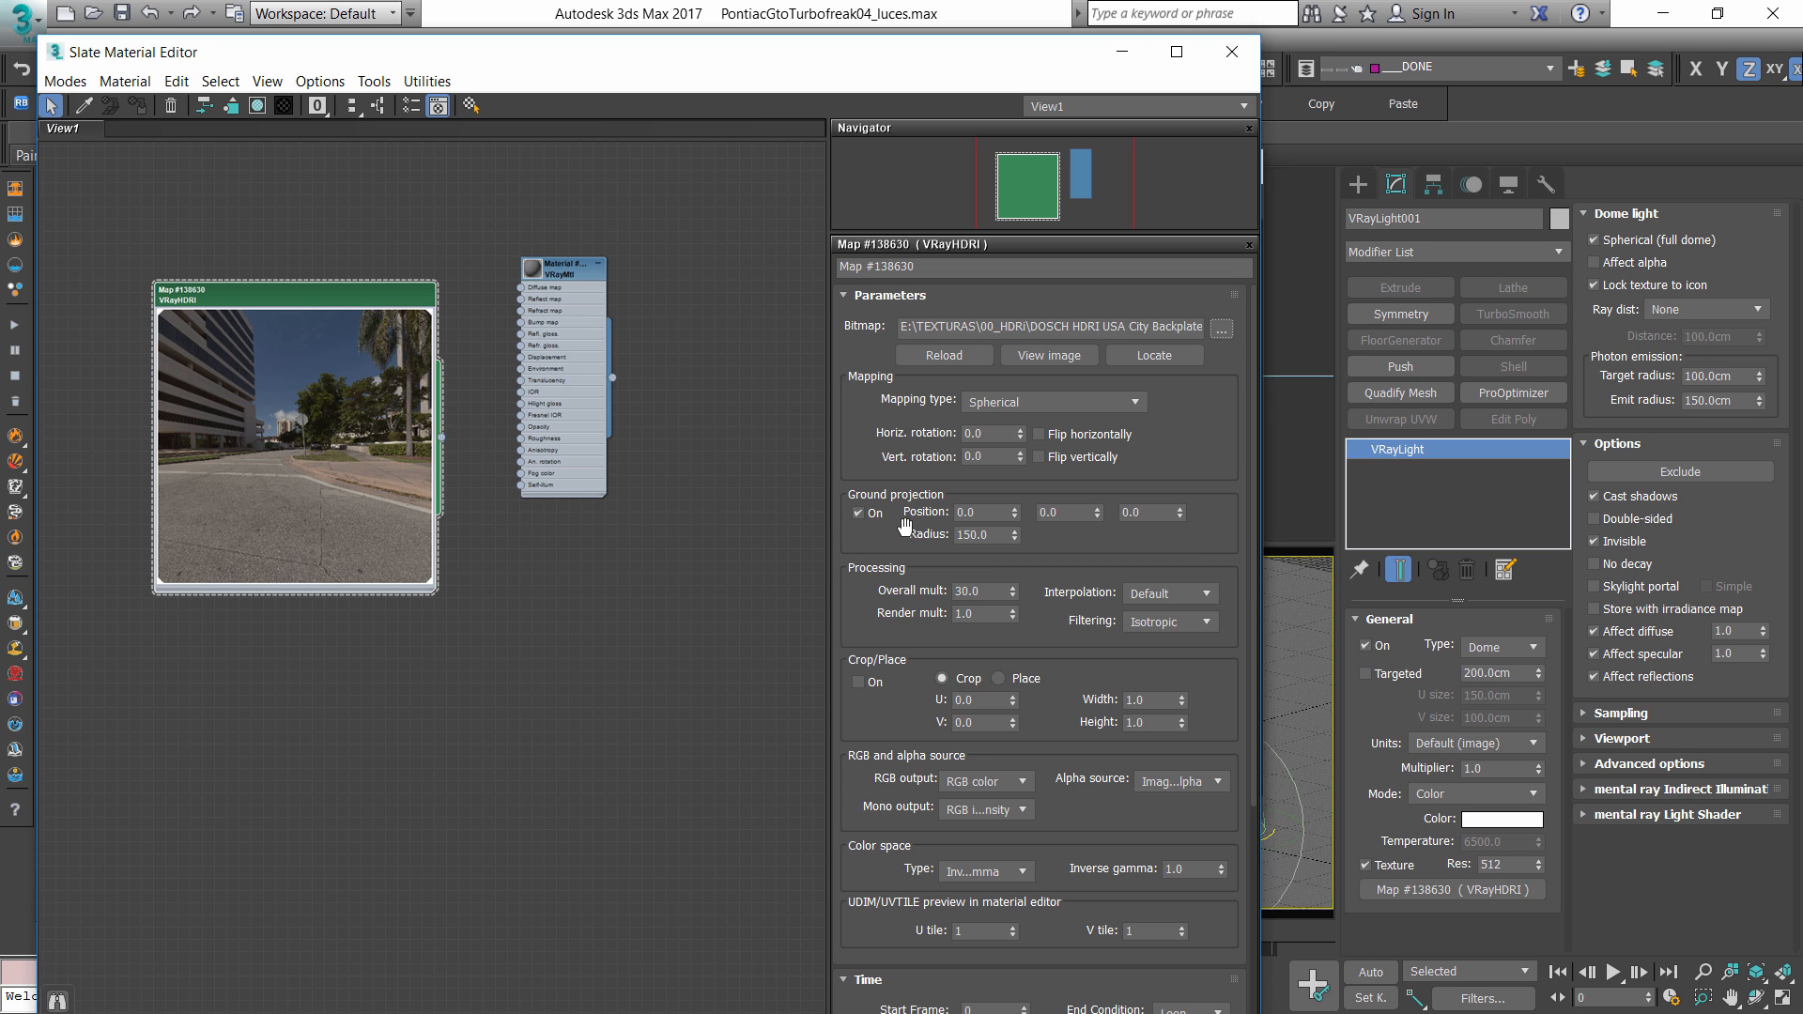
pyautogui.click(1231, 52)
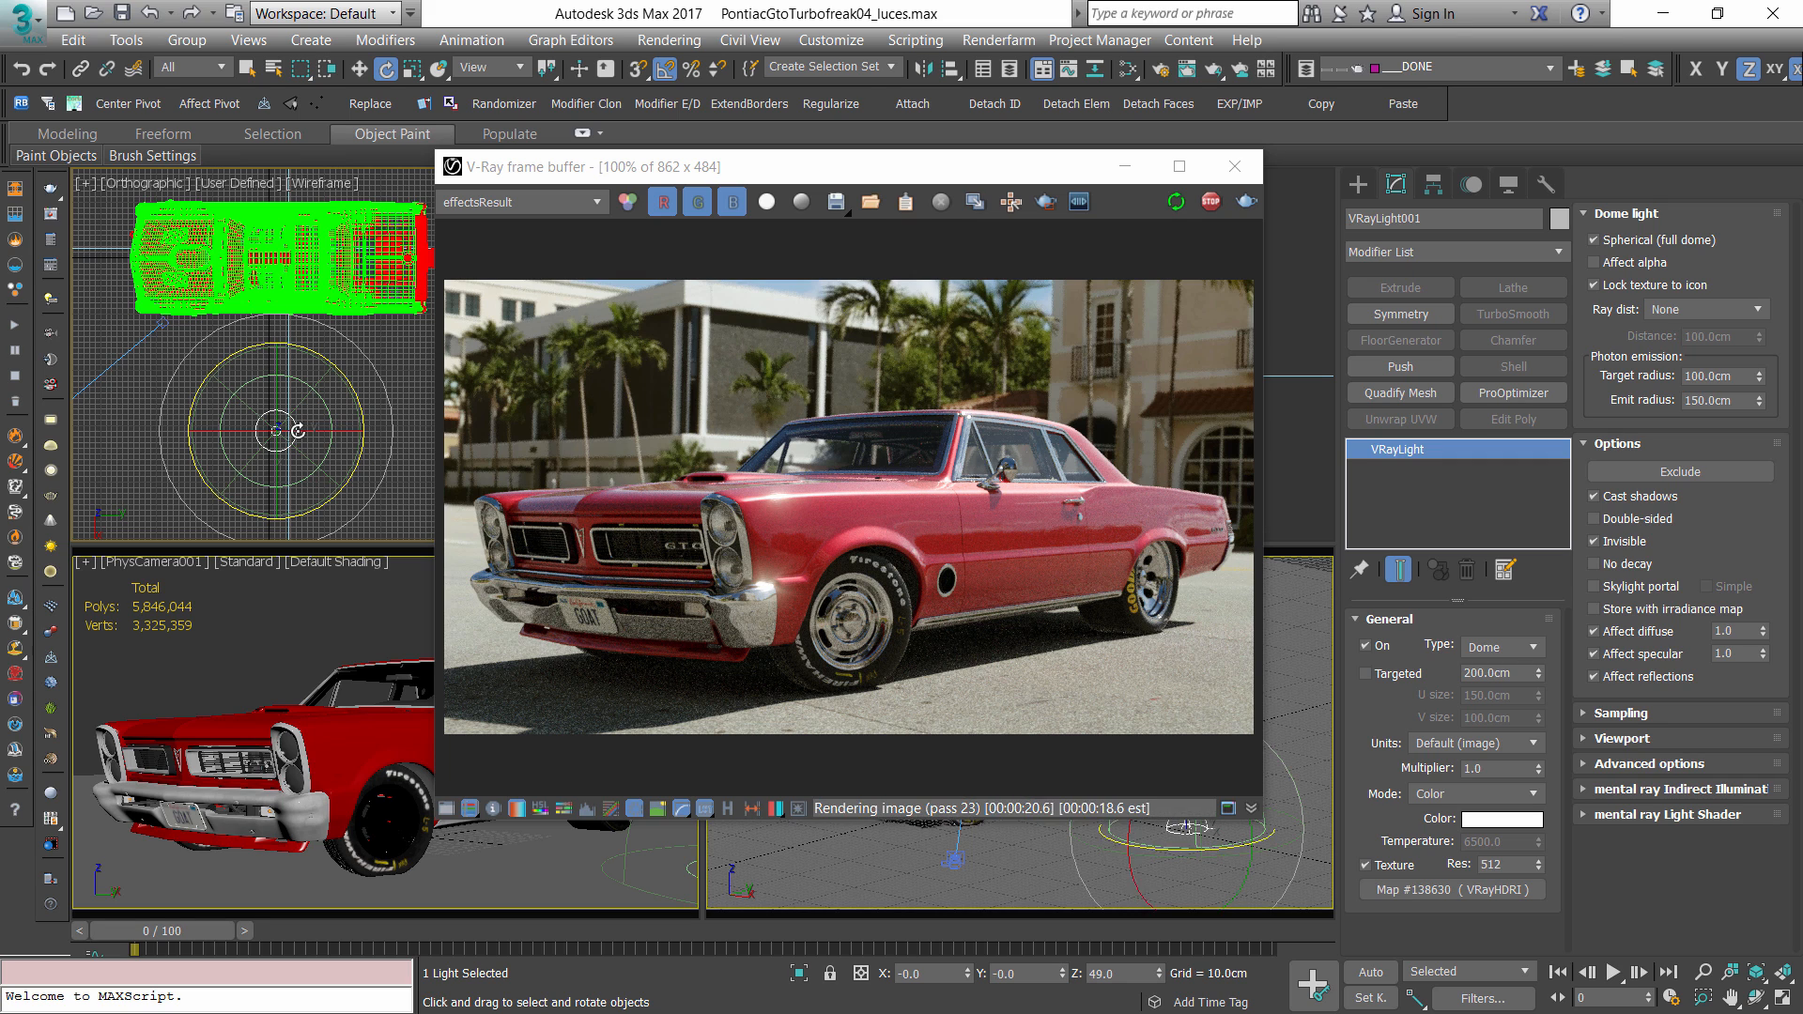
# - Rotate the dome light back and reset its absolute Z rotation to 0
pyautogui.moveTo(282, 395); pyautogui.dragTo(362, 479)
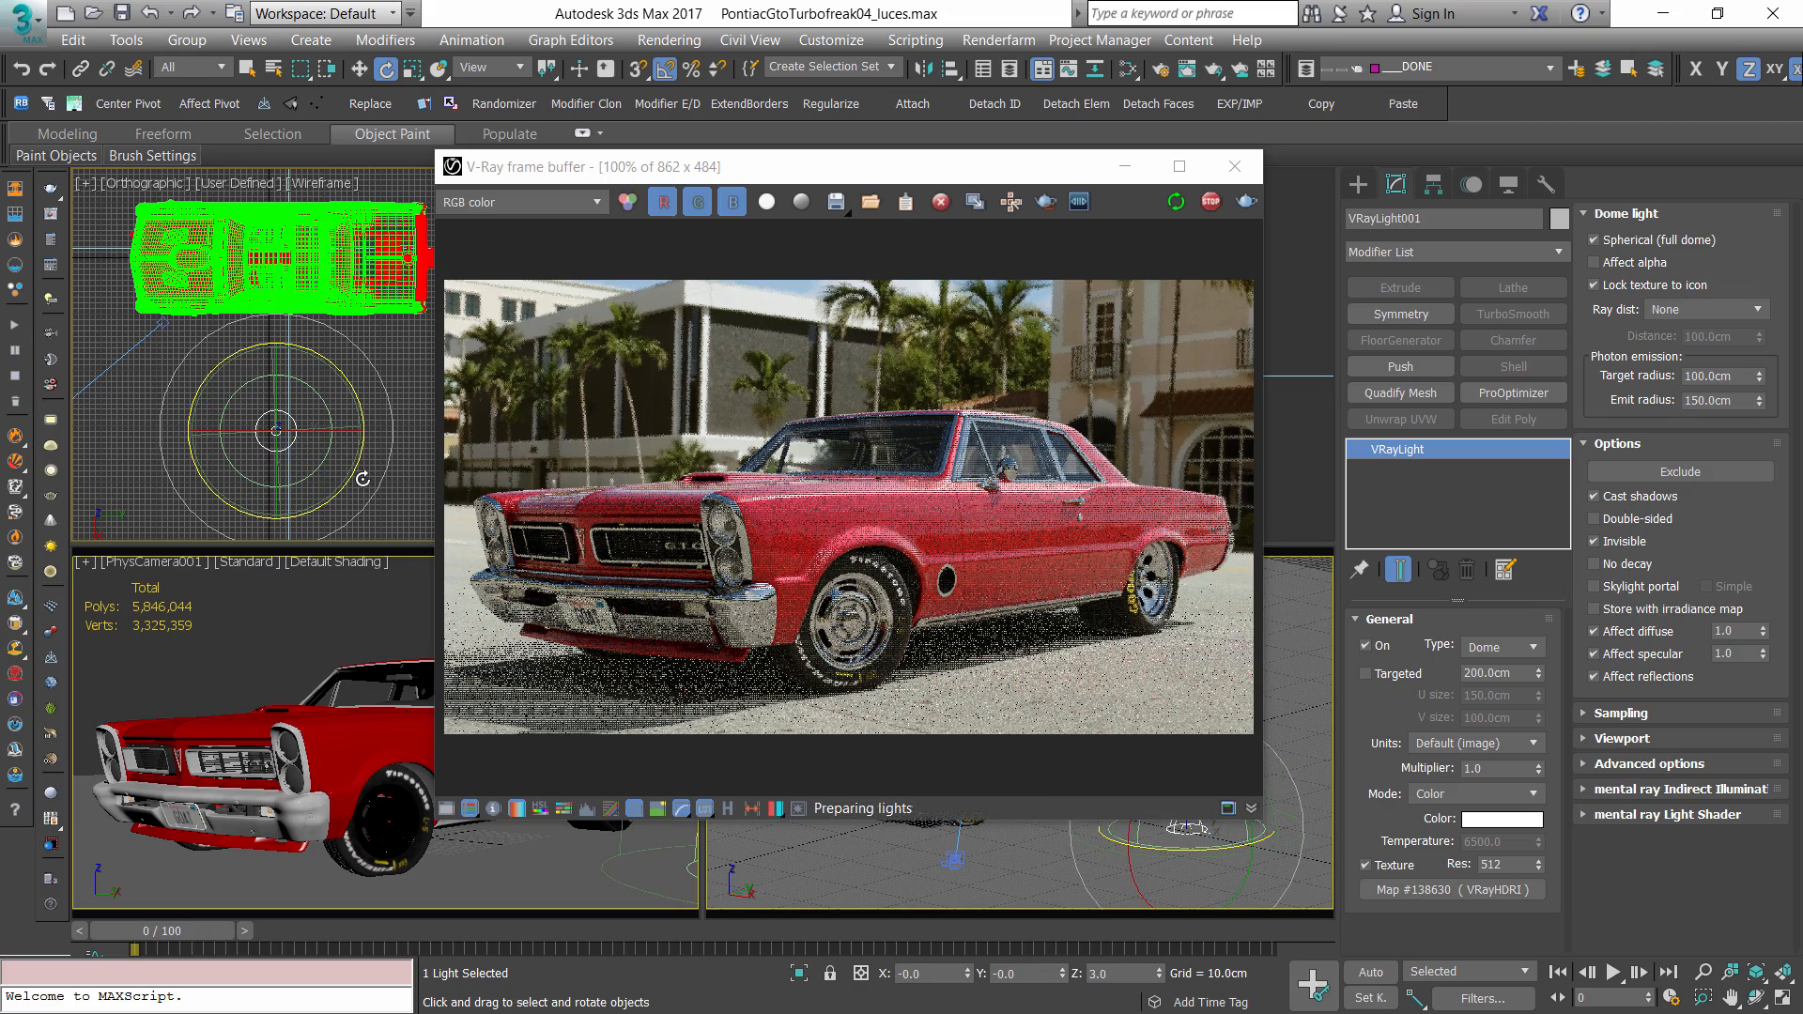
pyautogui.press('F12')
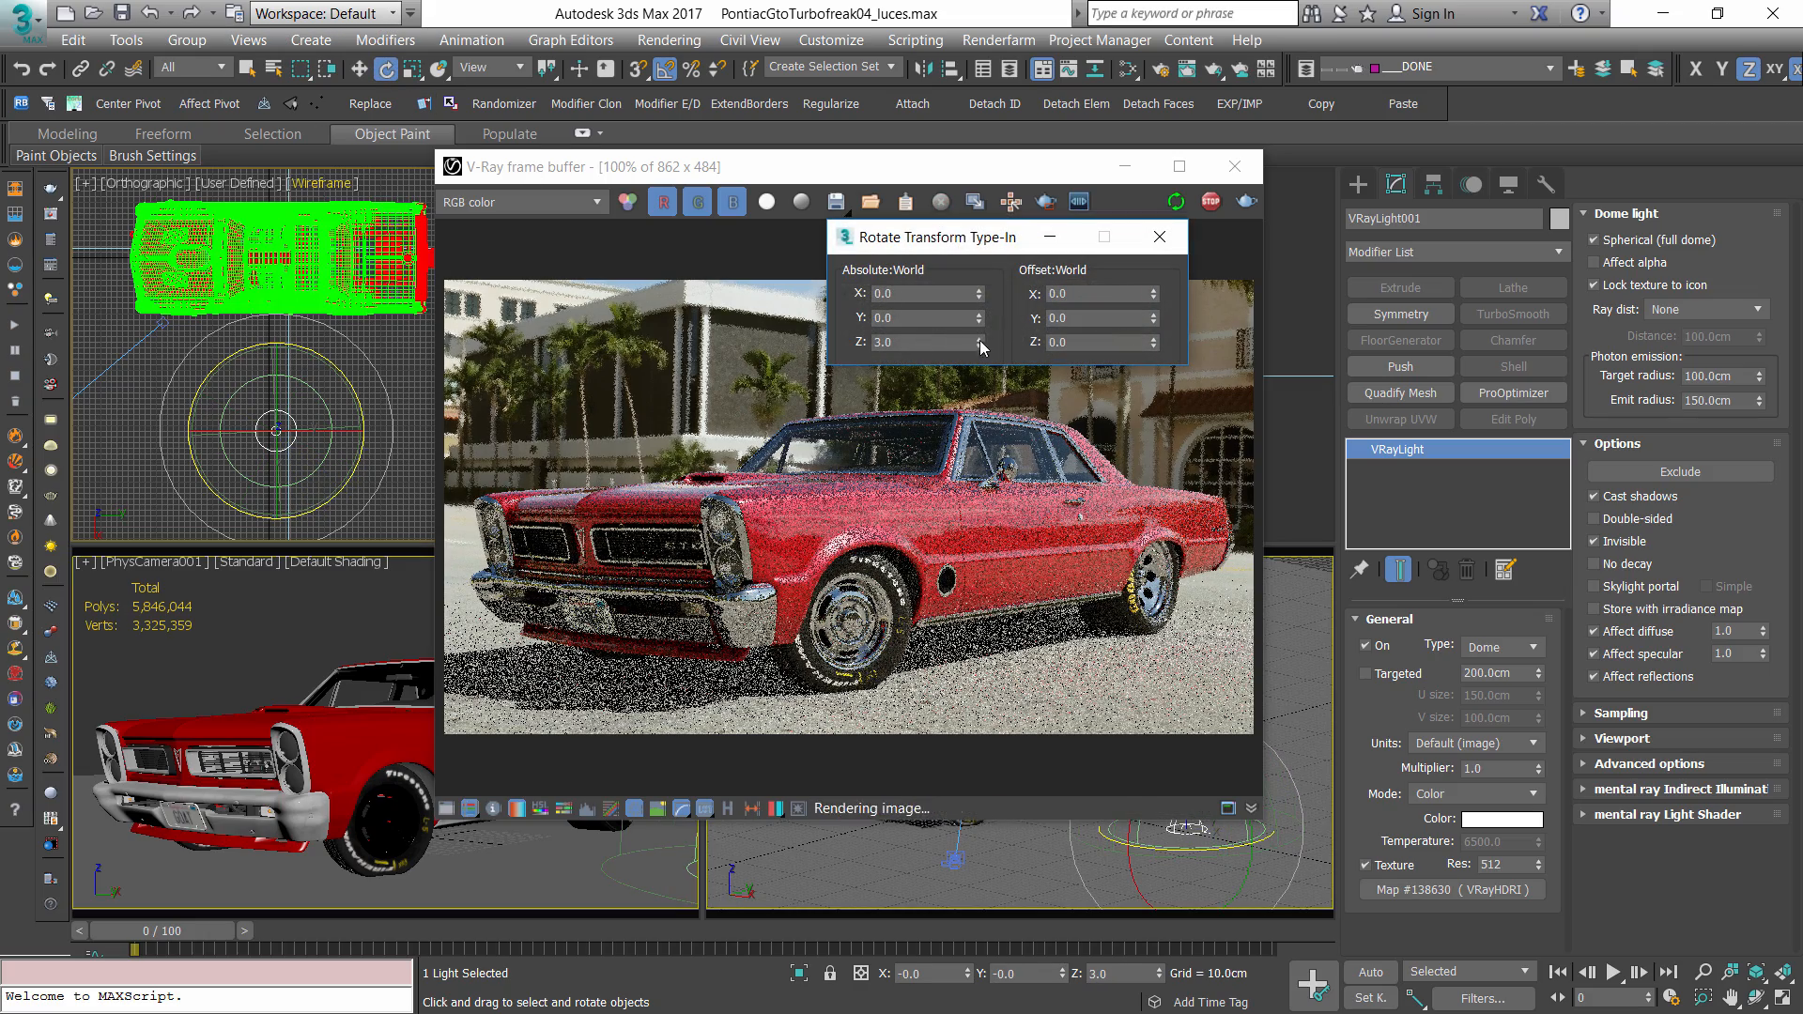
pyautogui.rightClick(979, 342)
pyautogui.click(1160, 237)
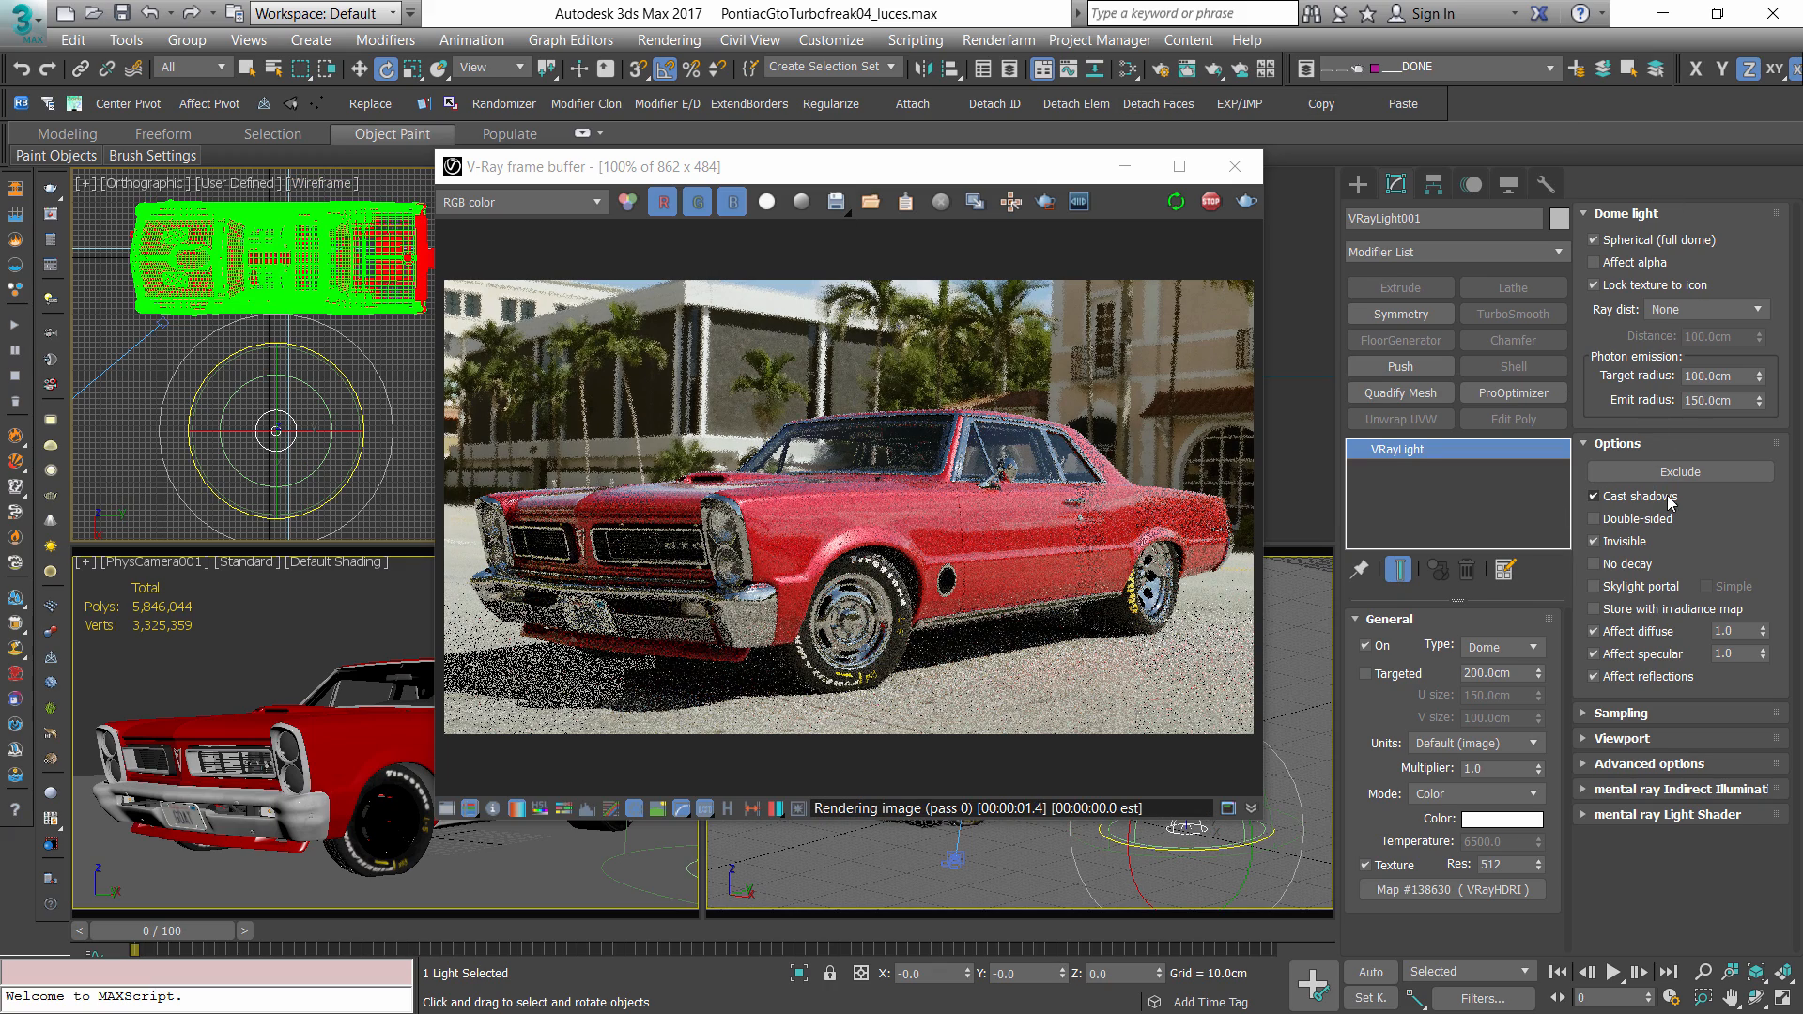
# - Rename the dome light's VRayHDRI map as HDR_Dome
pyautogui.rightClick(268, 423)
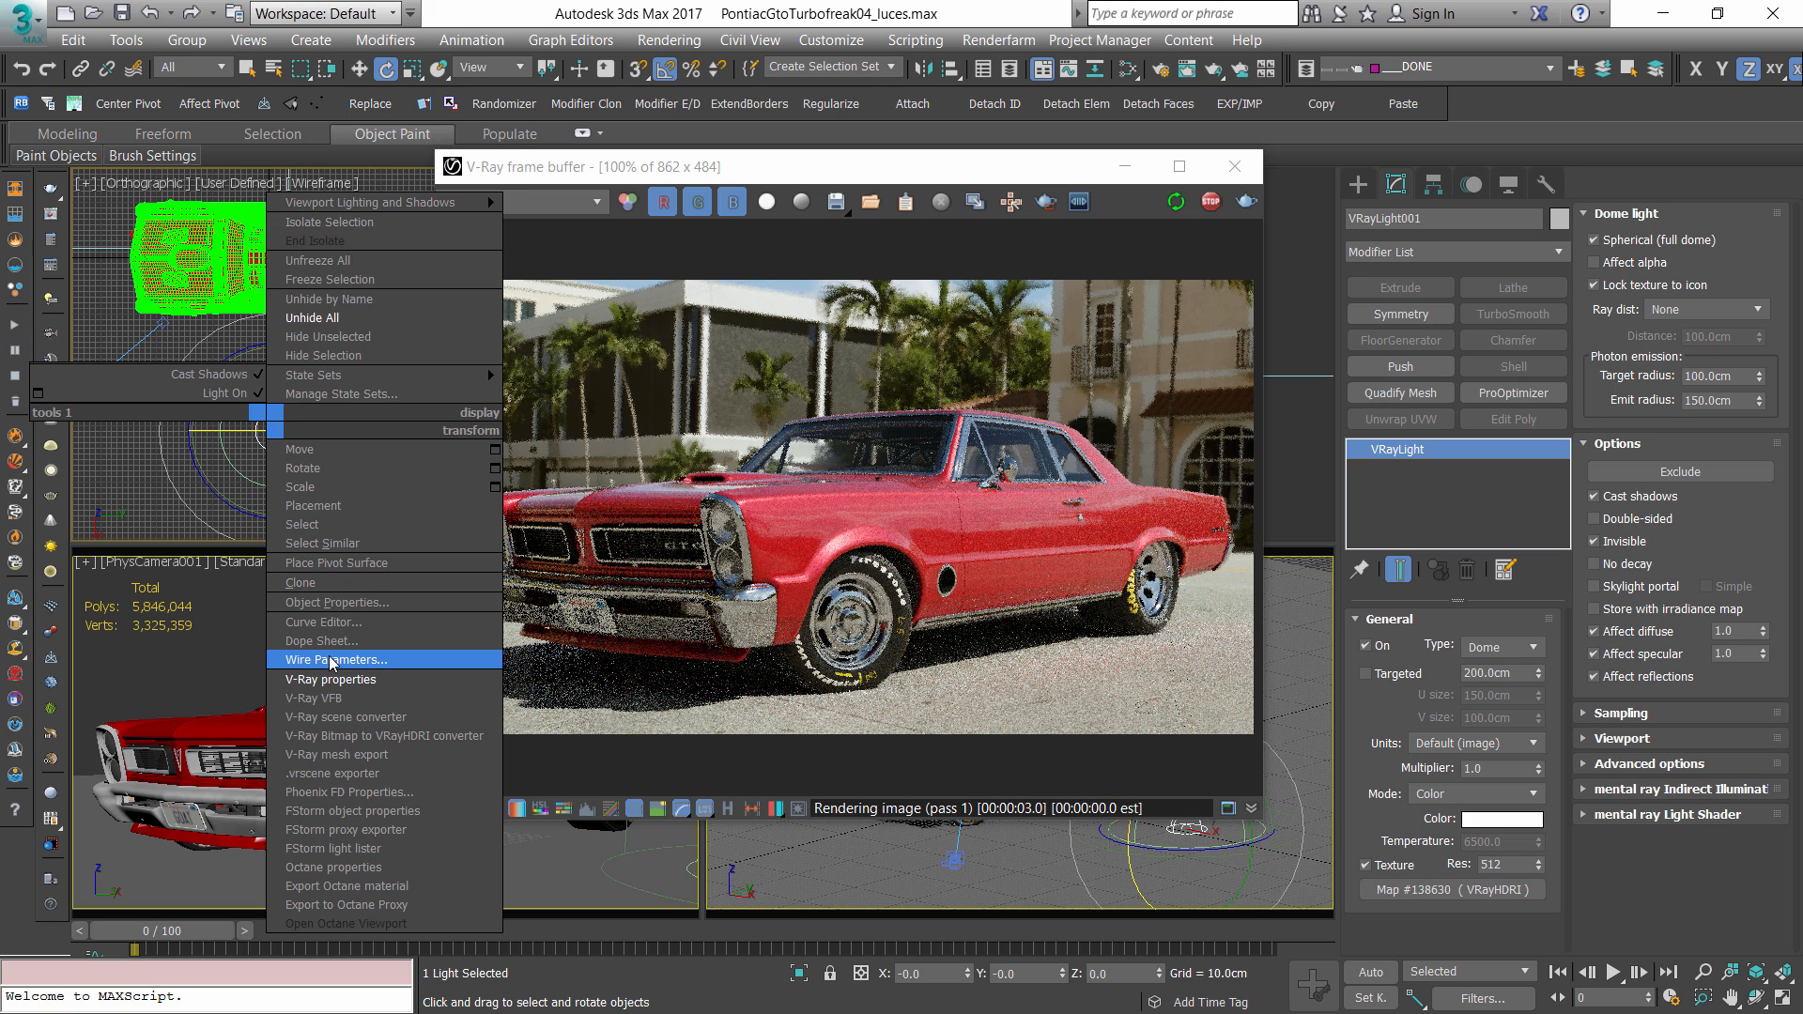
pyautogui.click(154, 483)
pyautogui.press('m')
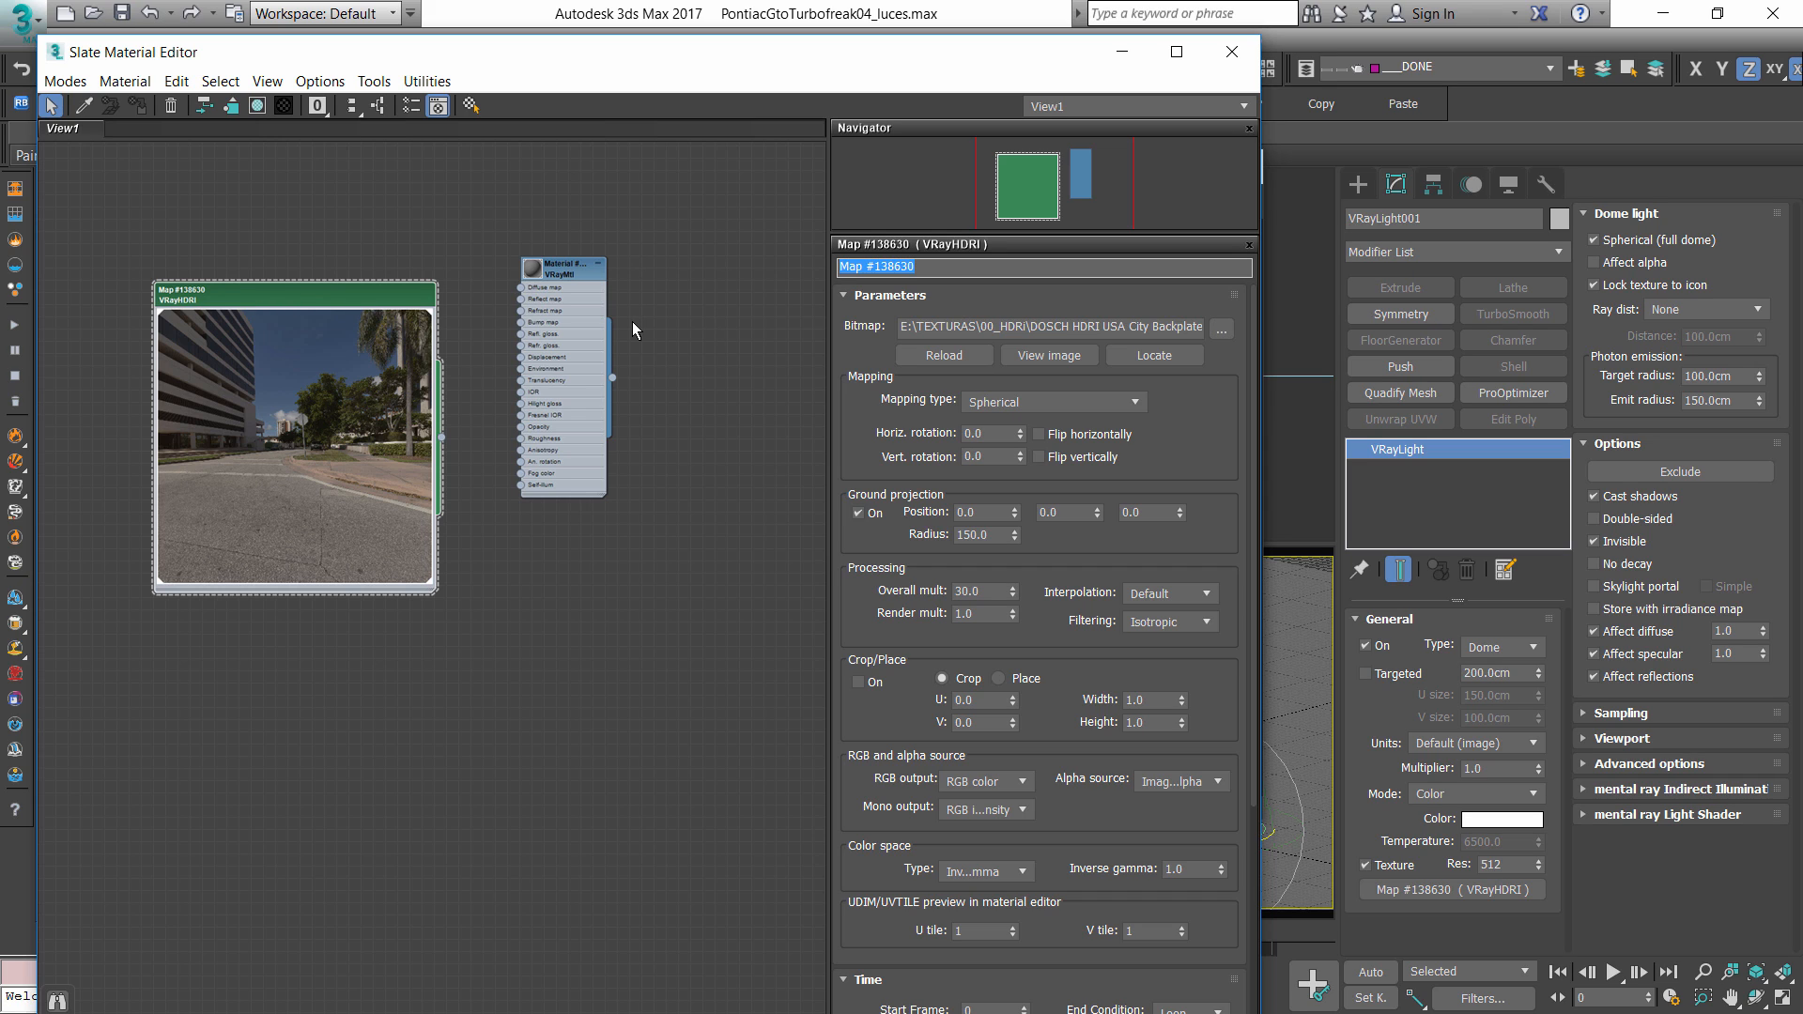
pyautogui.write('HDR_Dome')
pyautogui.press('Return')
pyautogui.click(1232, 51)
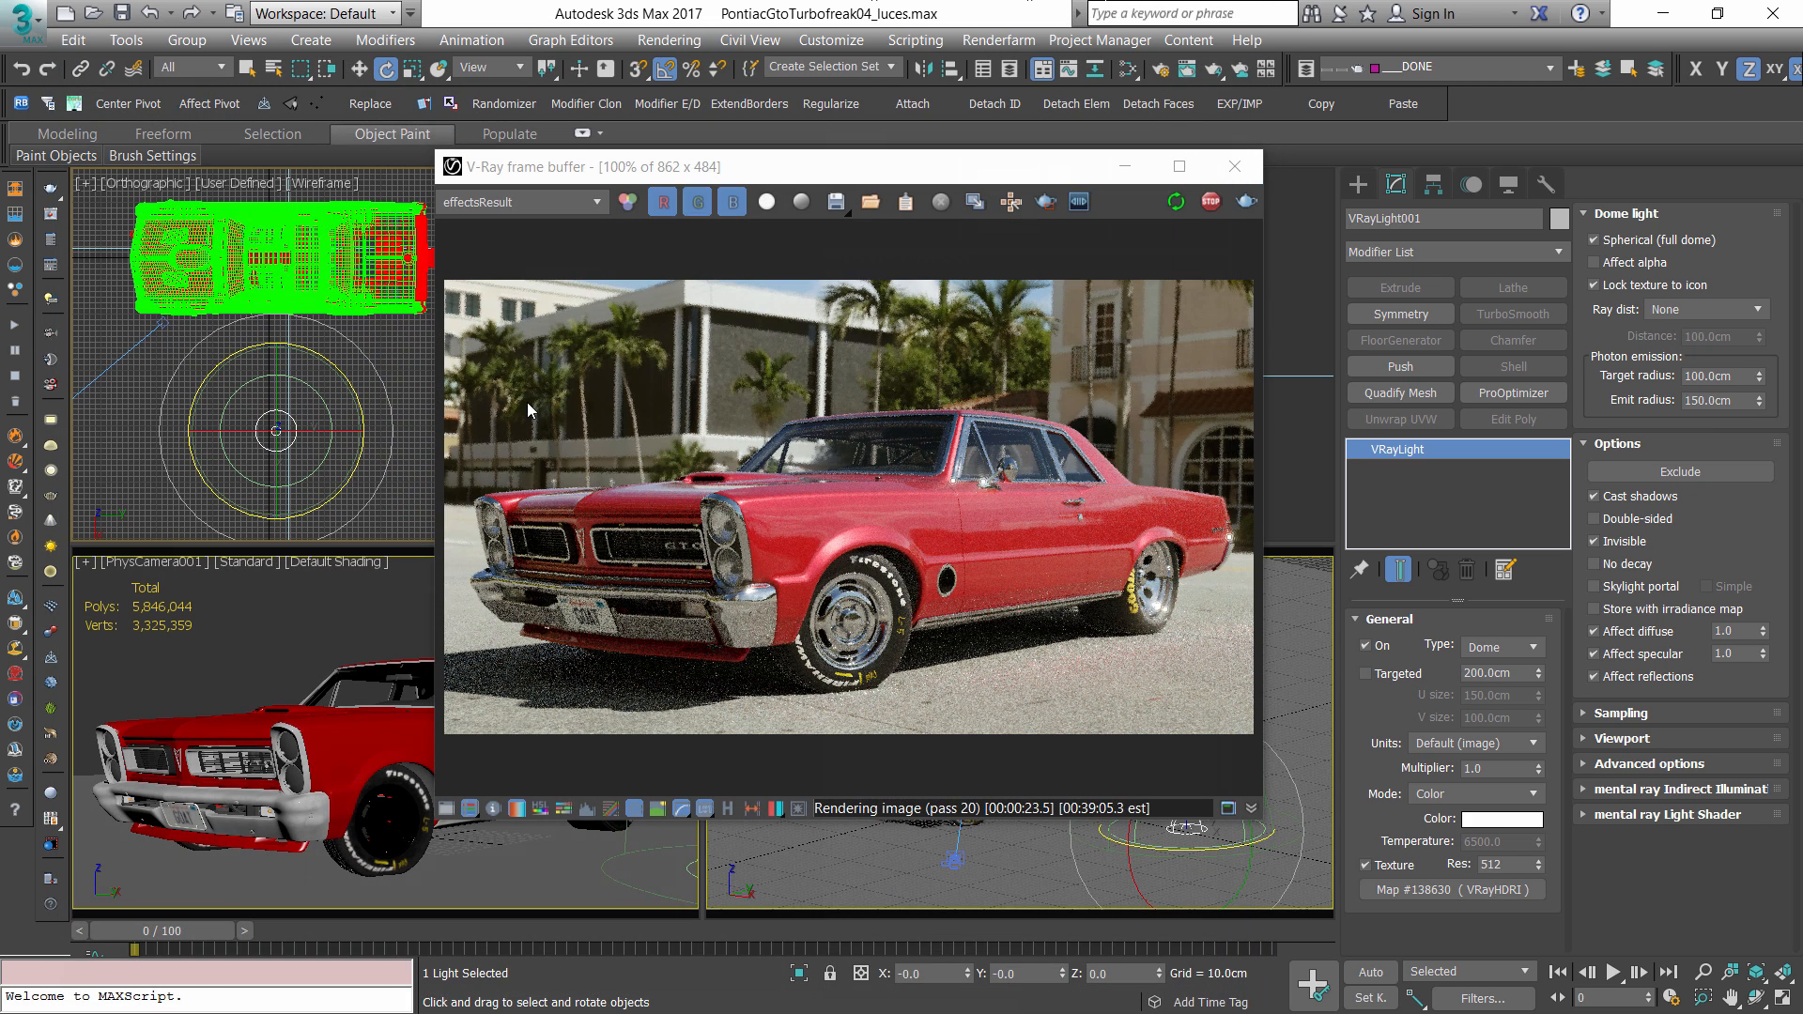
# - Start wiring the dome light's Z Rotation transform parameter, with World as the other side of the wiring
pyautogui.rightClick(272, 419)
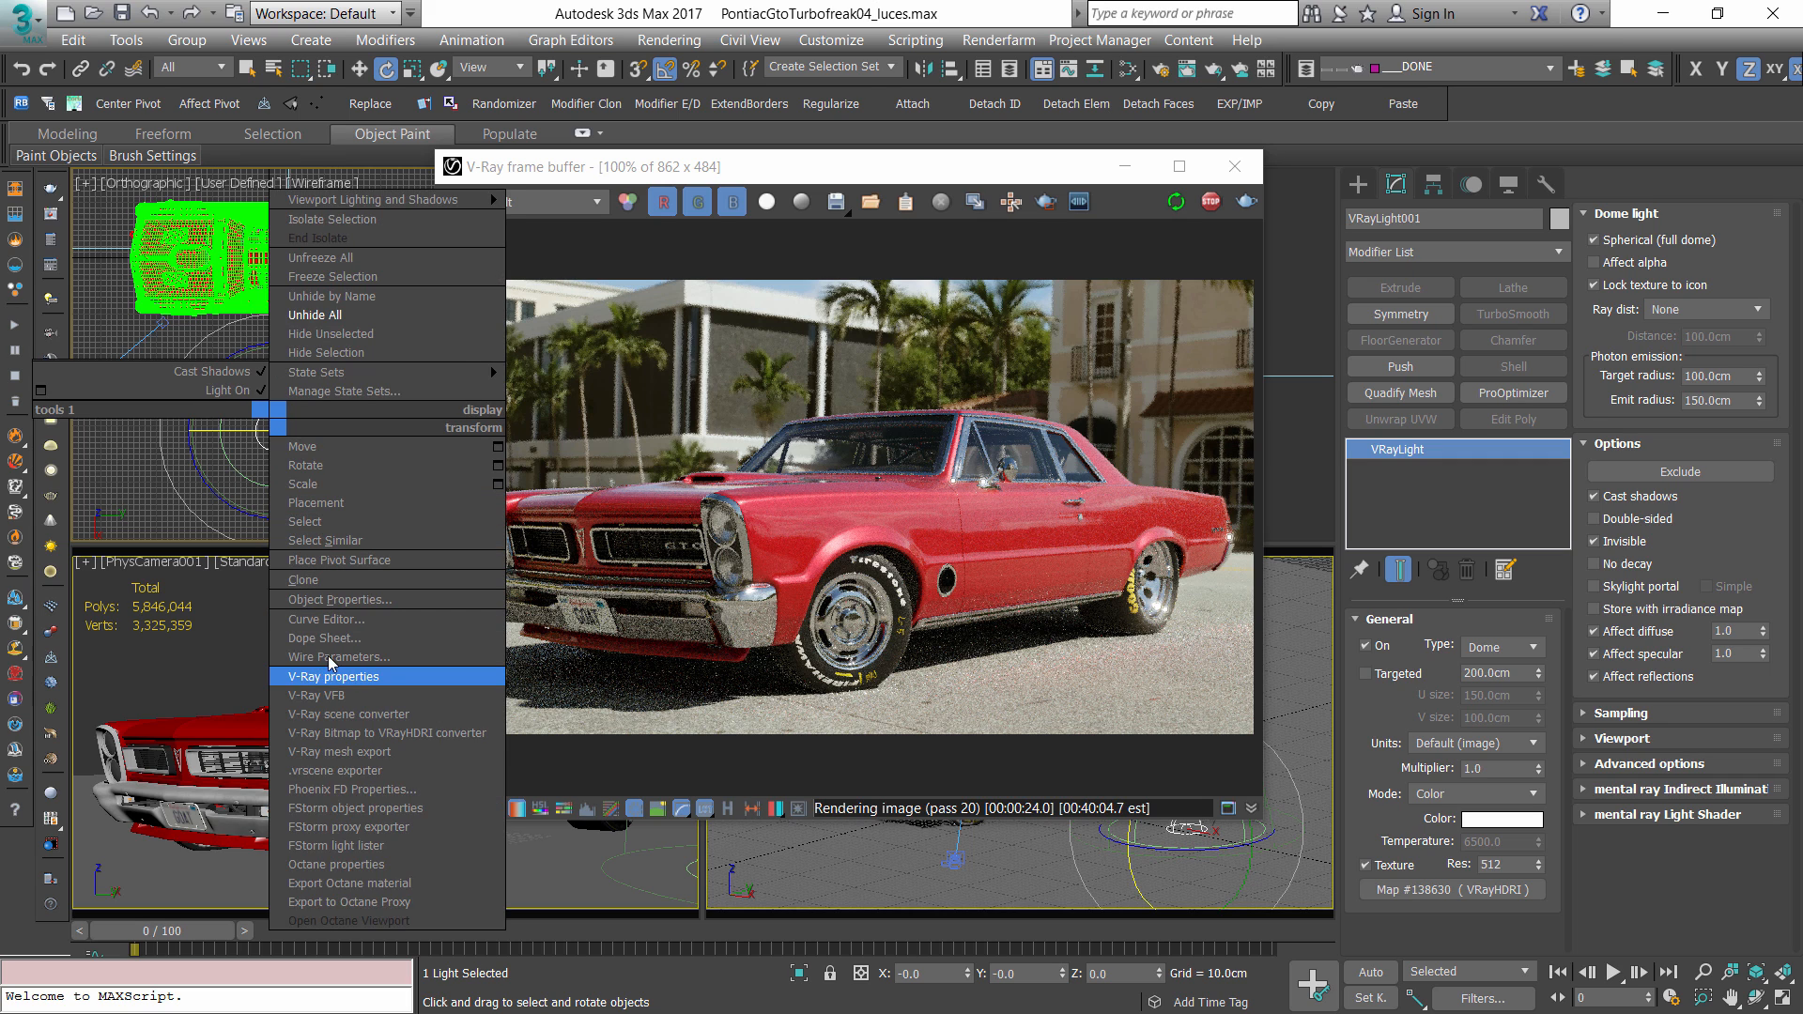
pyautogui.click(333, 656)
pyautogui.moveTo(263, 449)
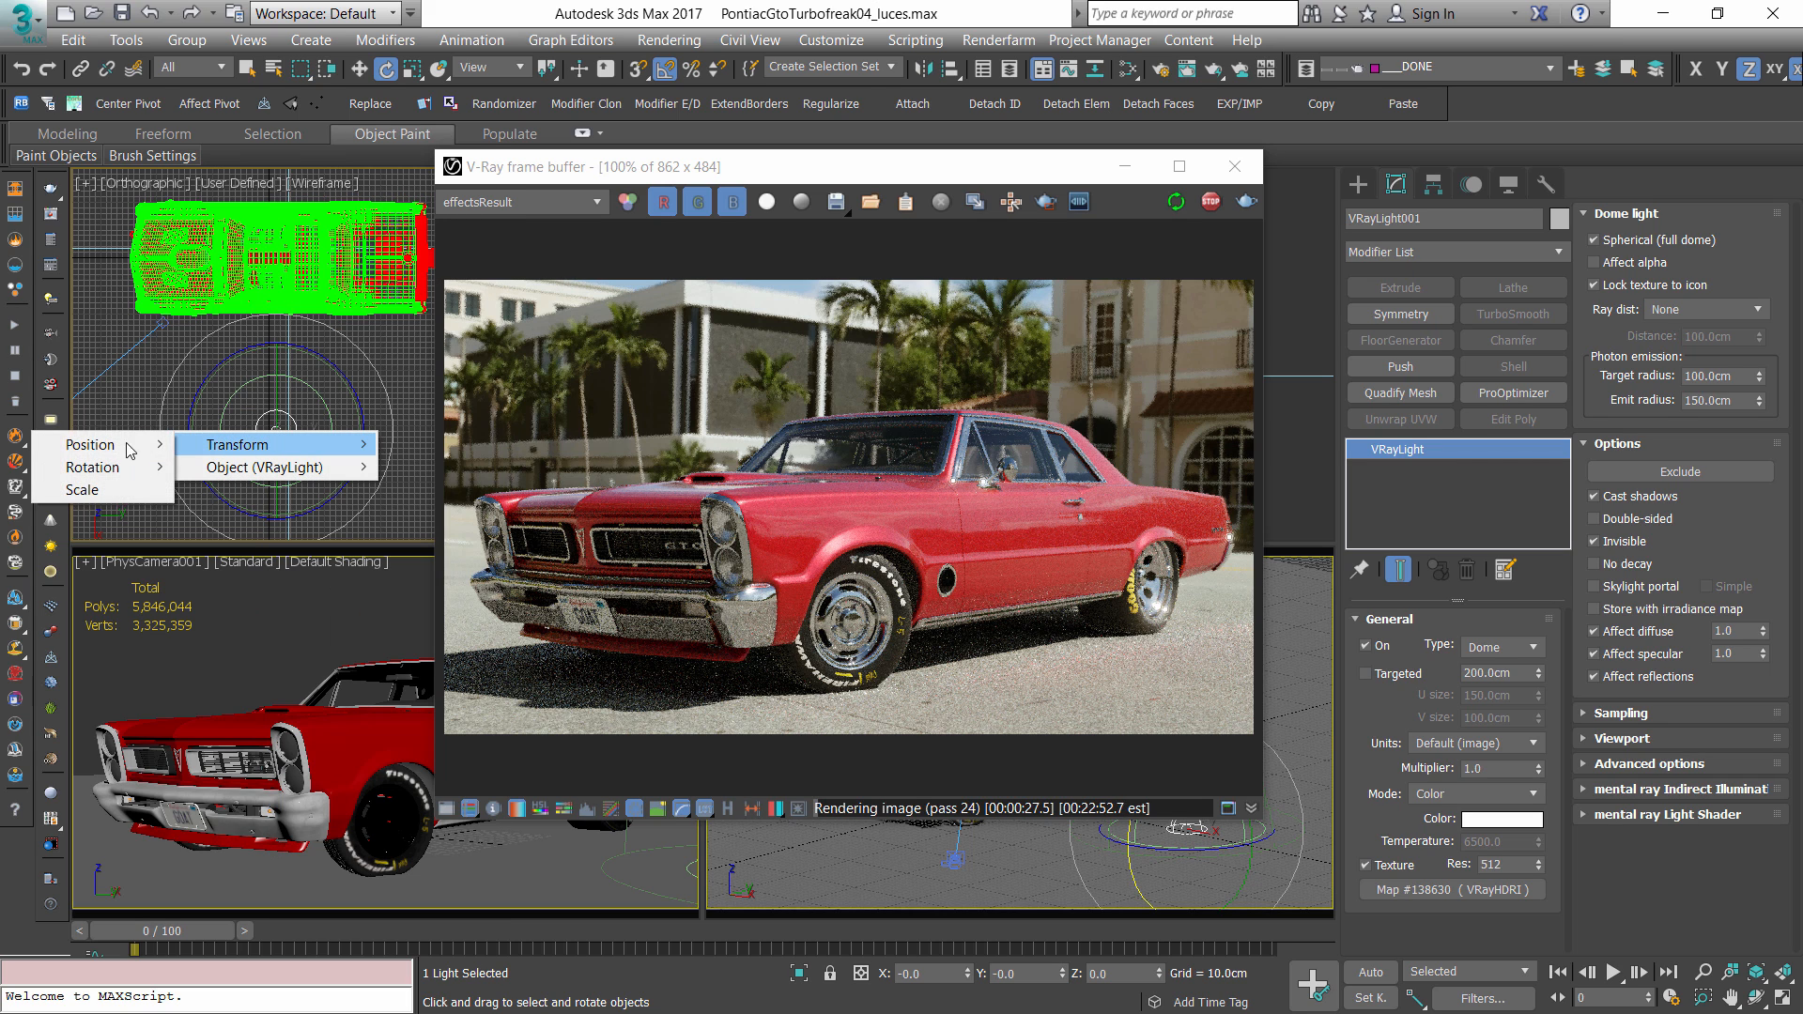
pyautogui.moveTo(114, 475)
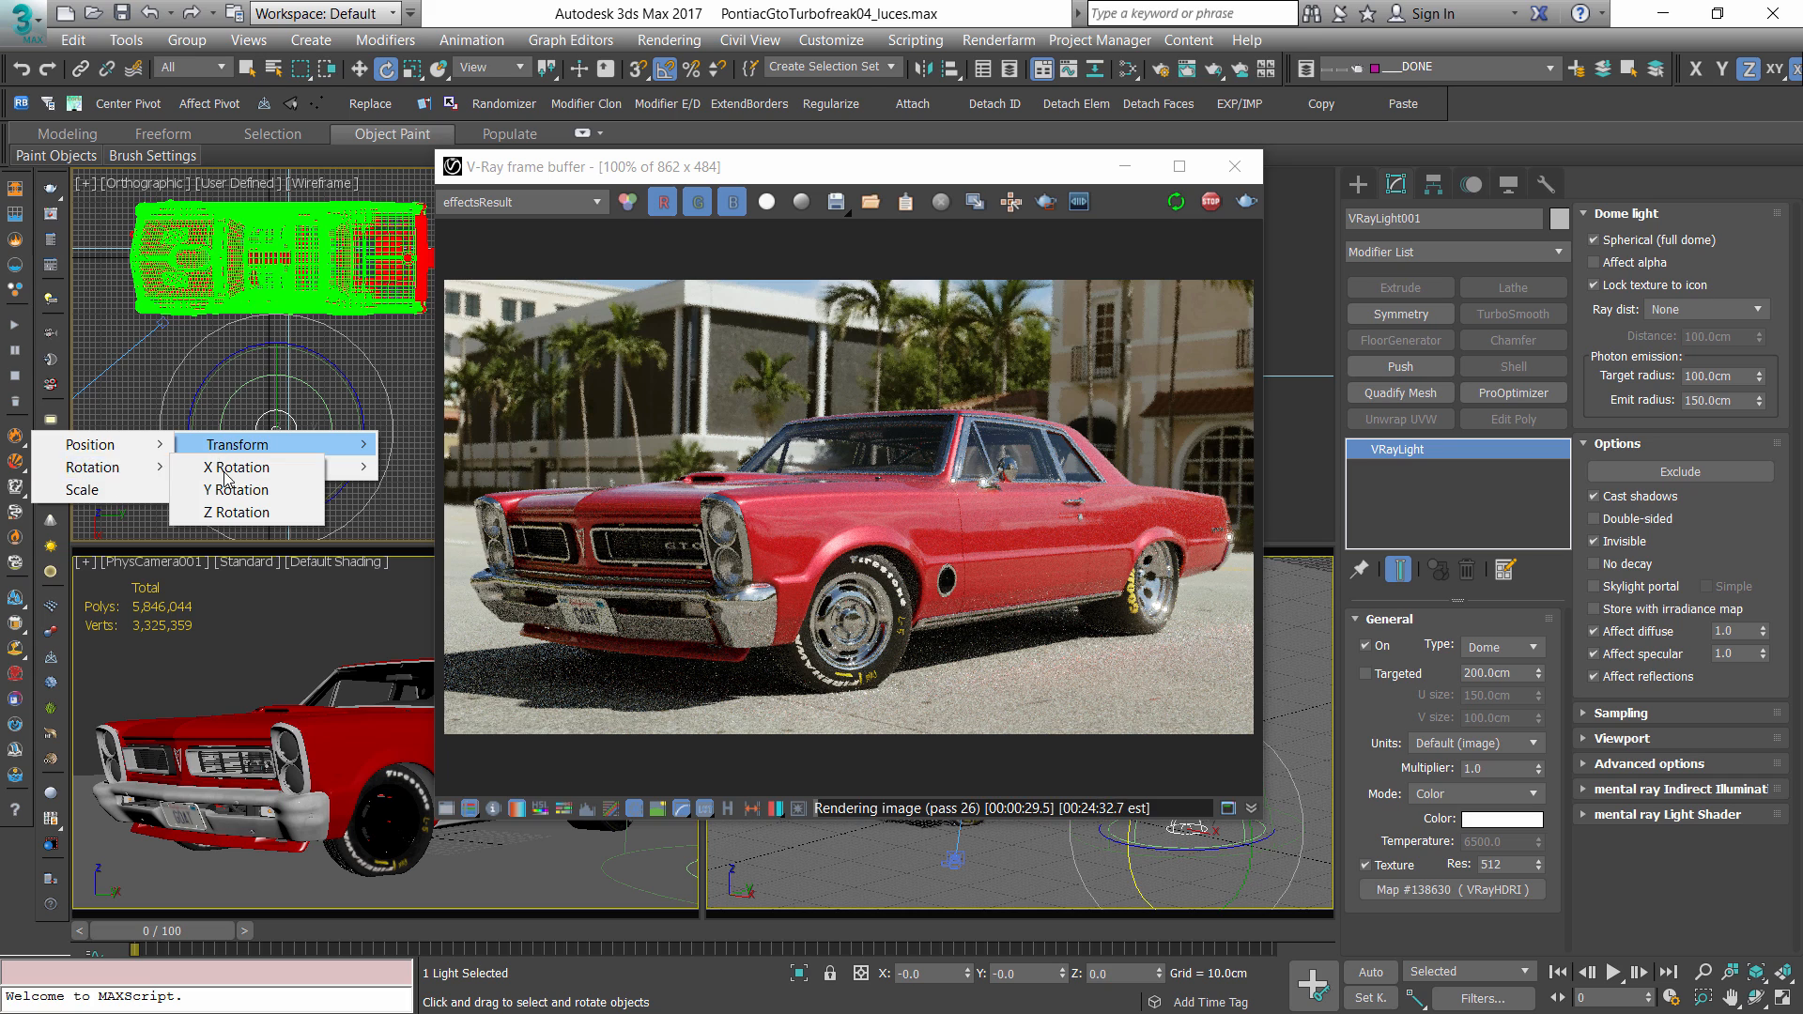
pyautogui.click(239, 513)
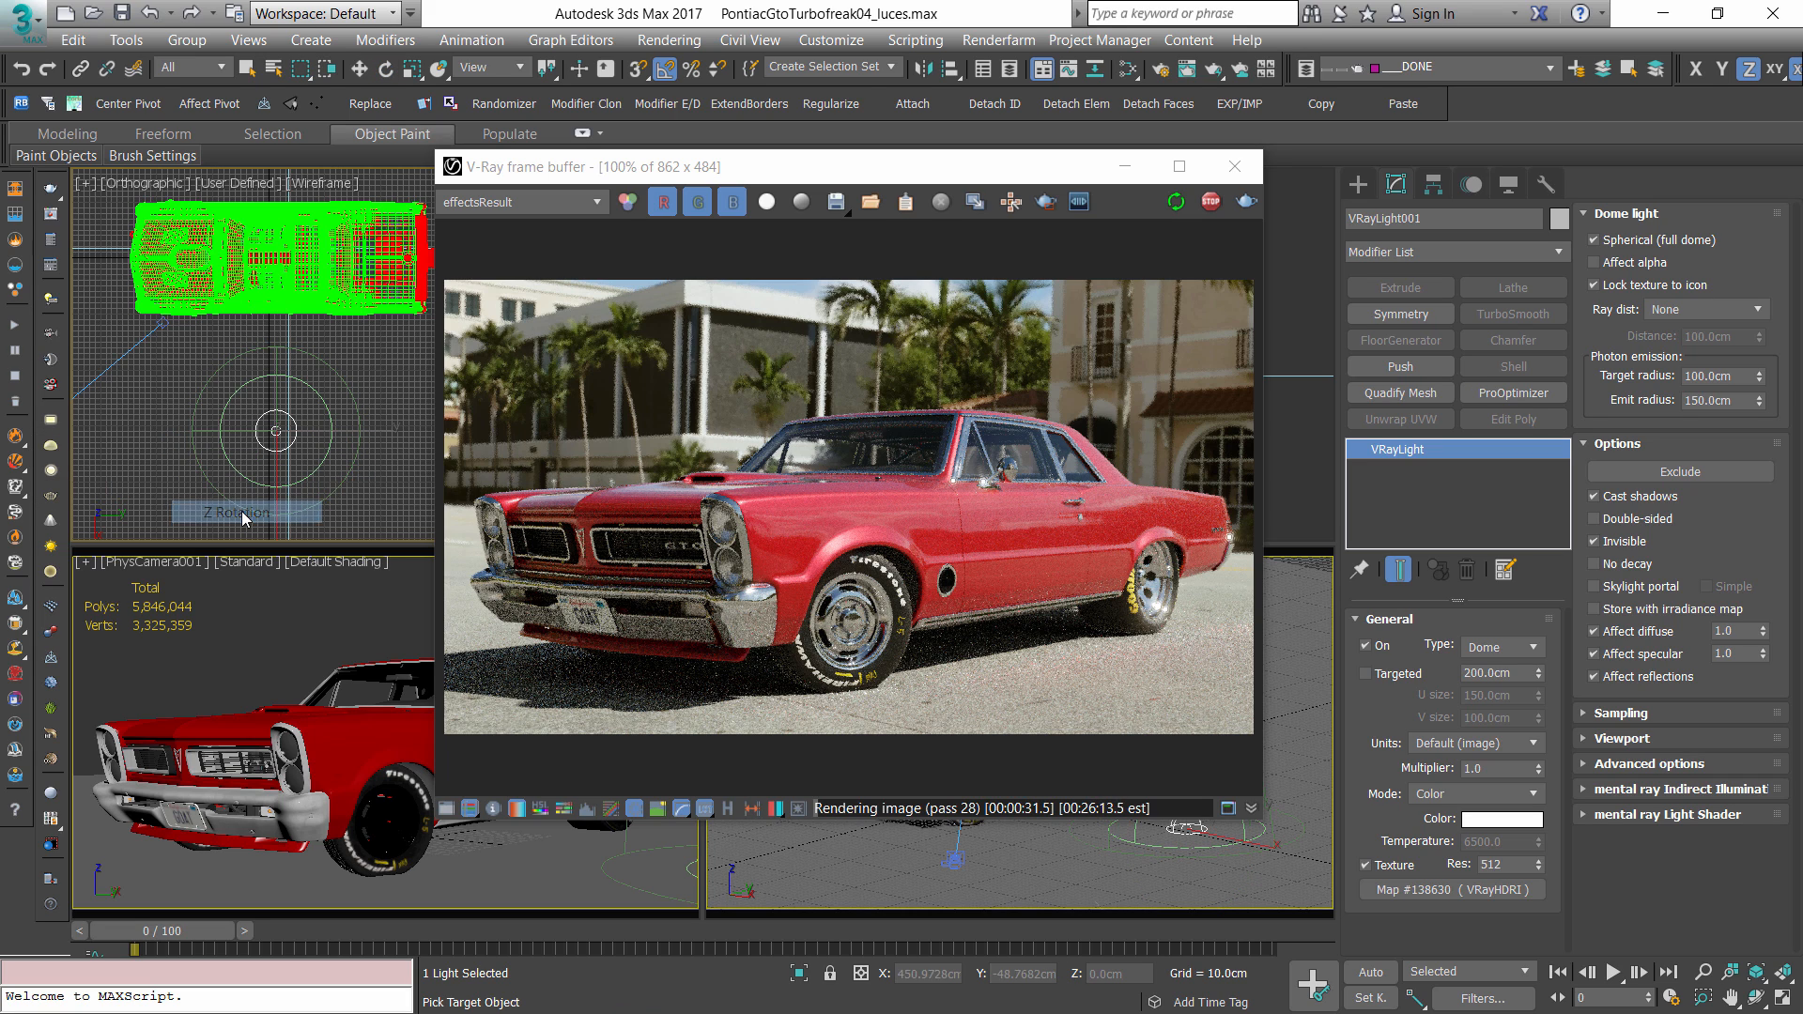
pyautogui.click(338, 464)
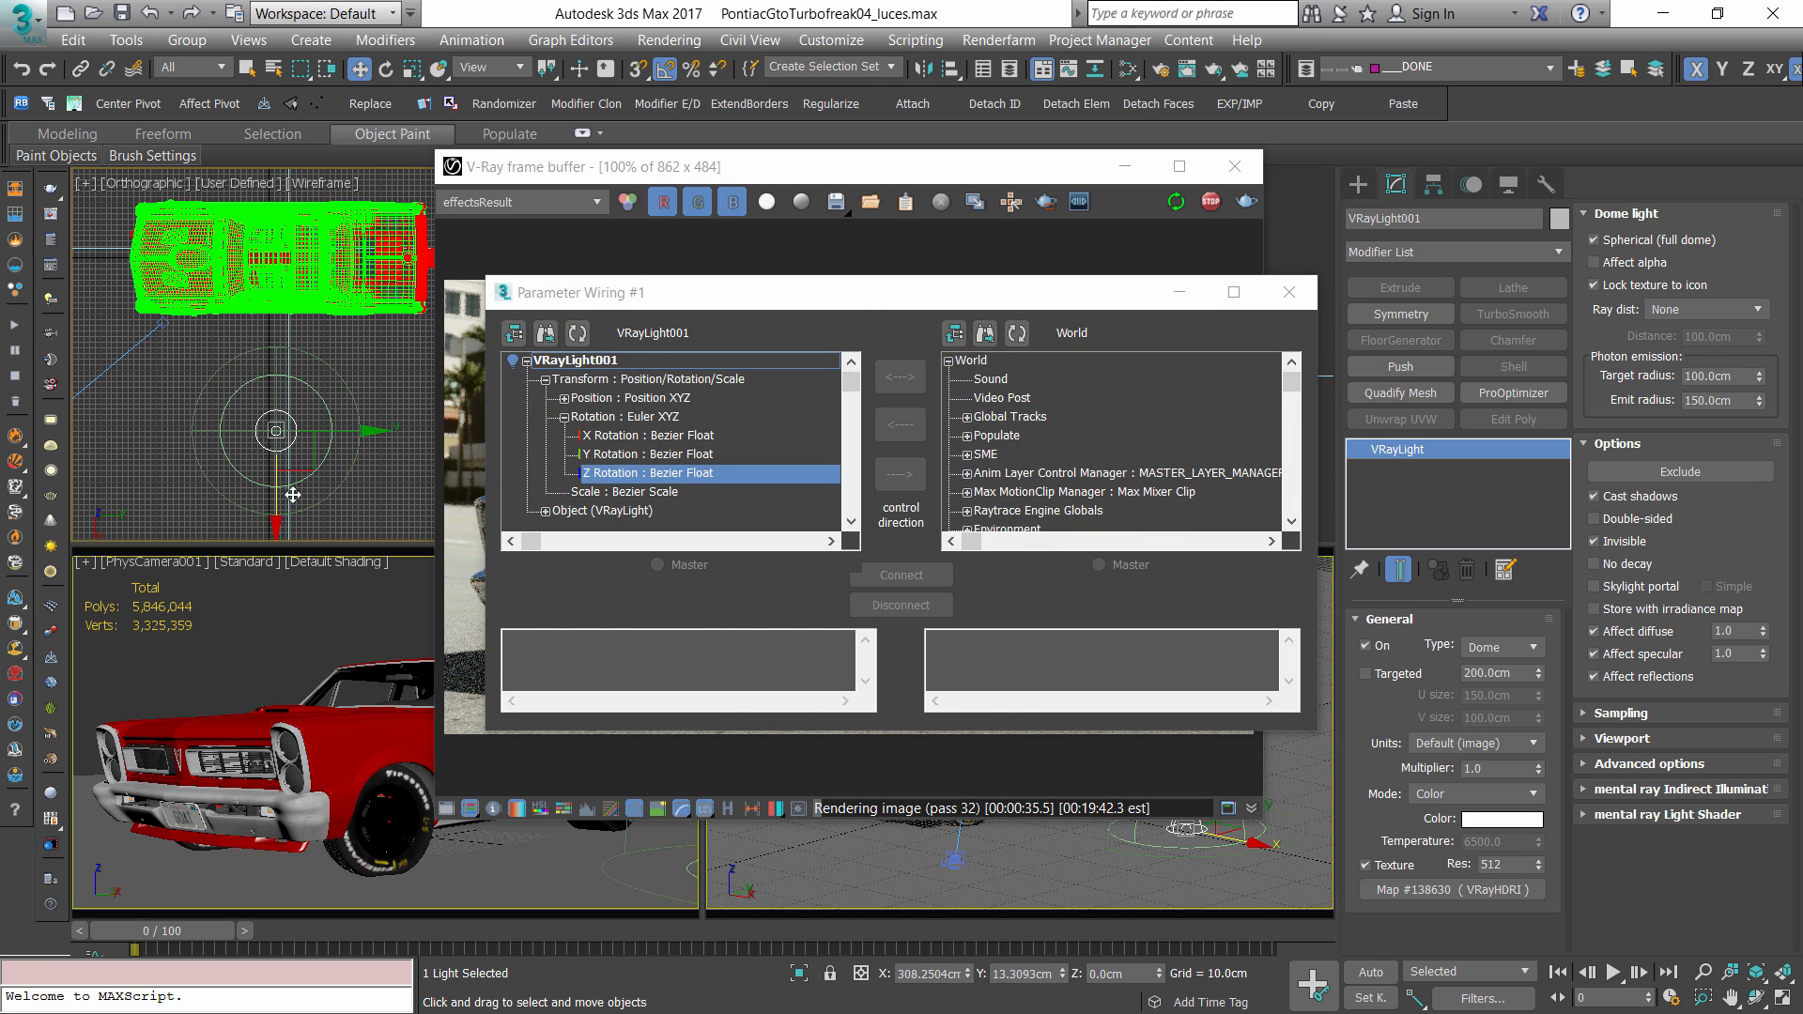
# - Choose horizontalRotation of the HDR_Dome VRayHDRI map in the scene materials as the parameter to pair with the light's Z Rotation
pyautogui.moveTo(1046, 294); pyautogui.dragTo(959, 221)
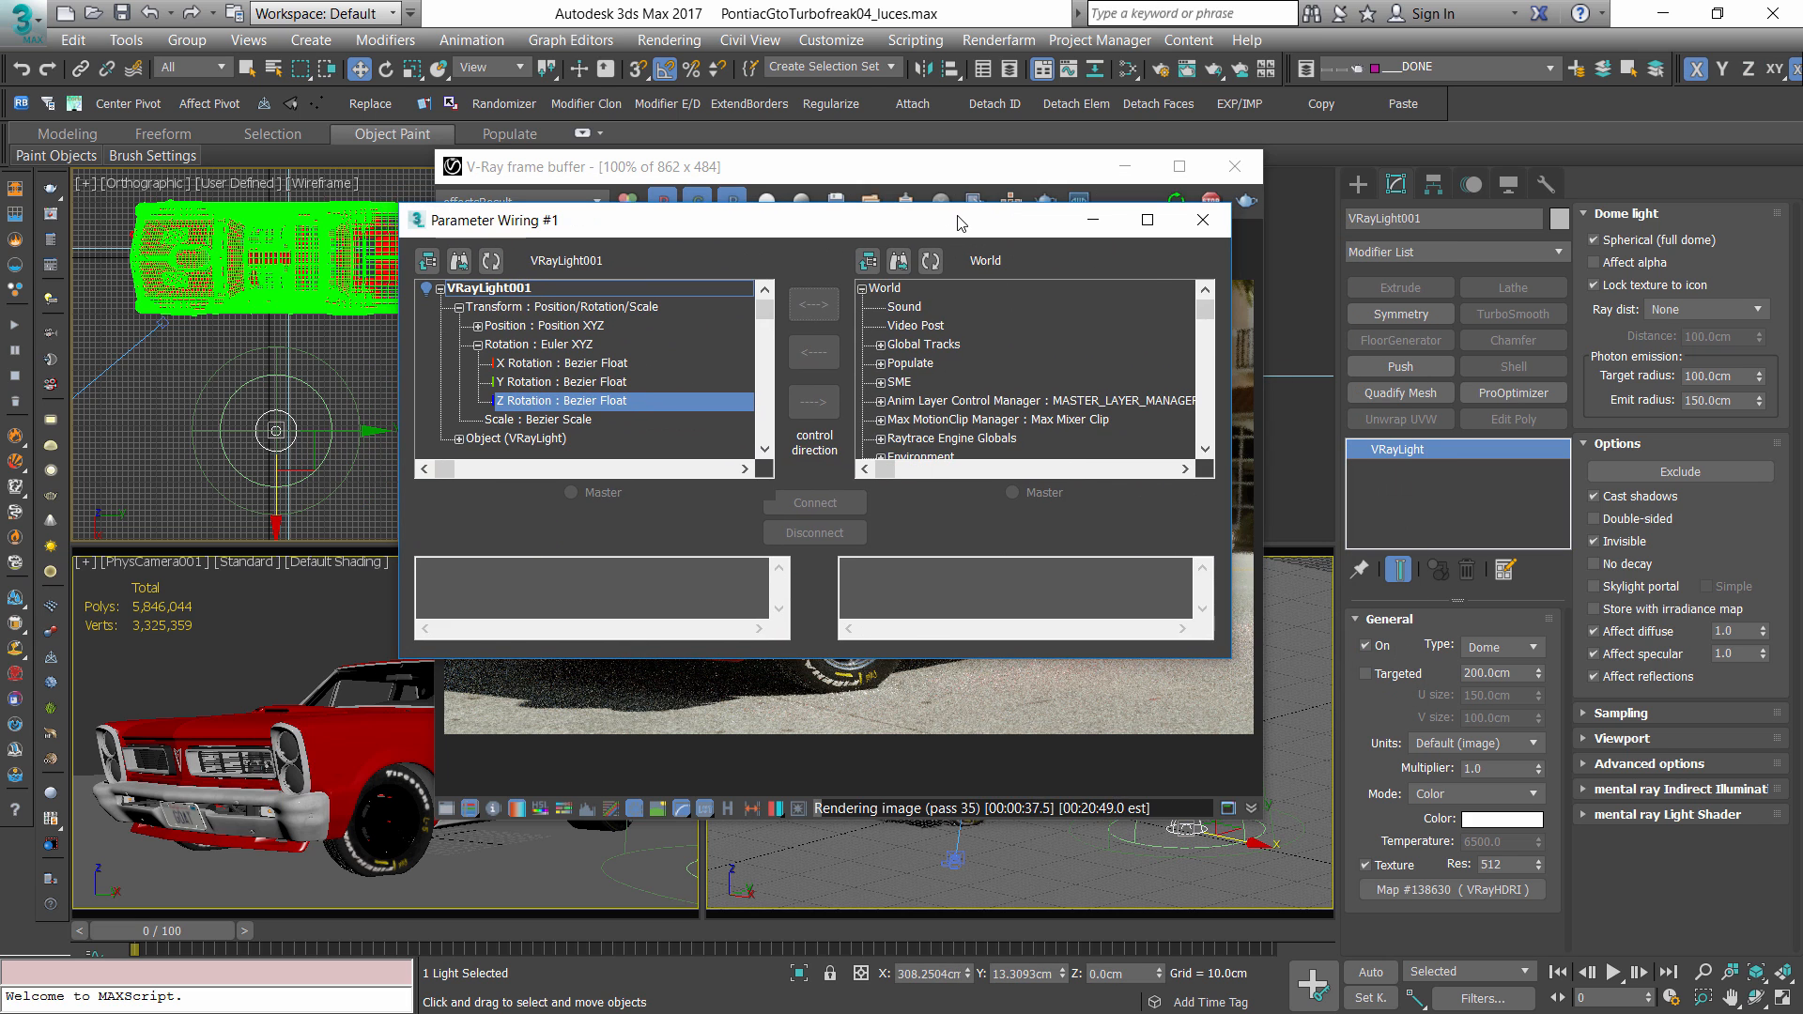
pyautogui.click(1146, 220)
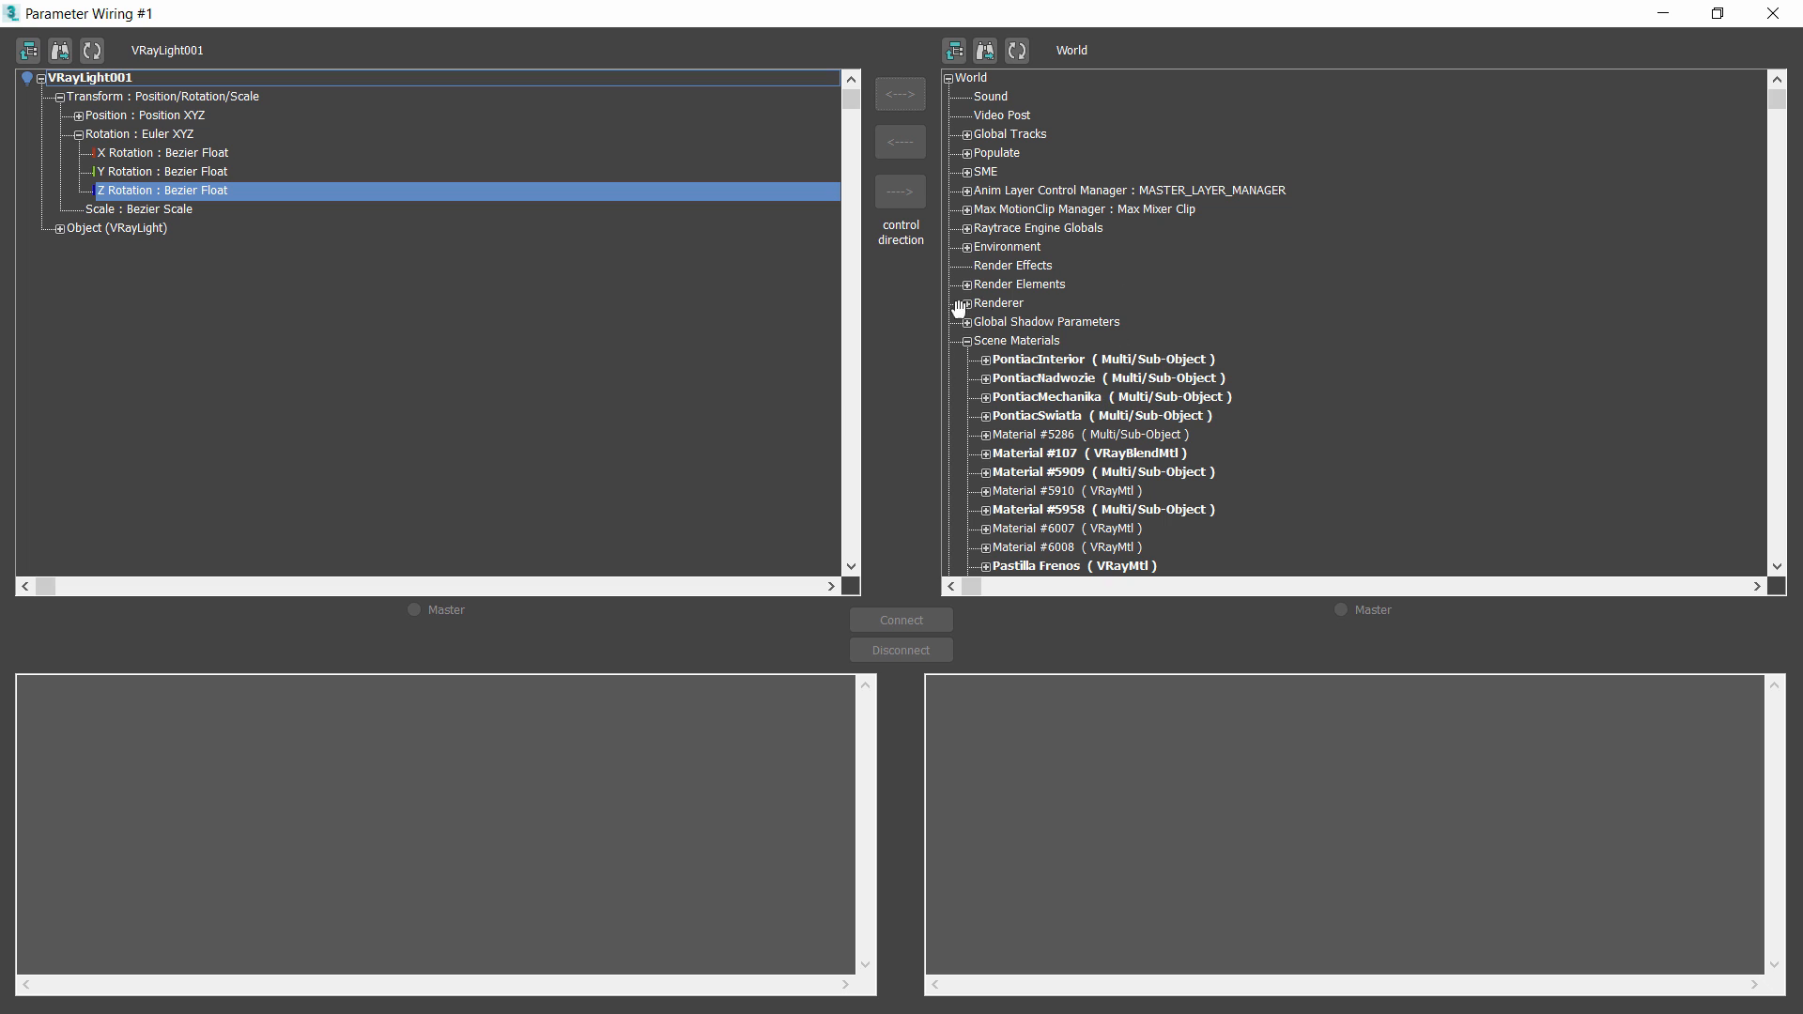
pyautogui.click(1016, 341)
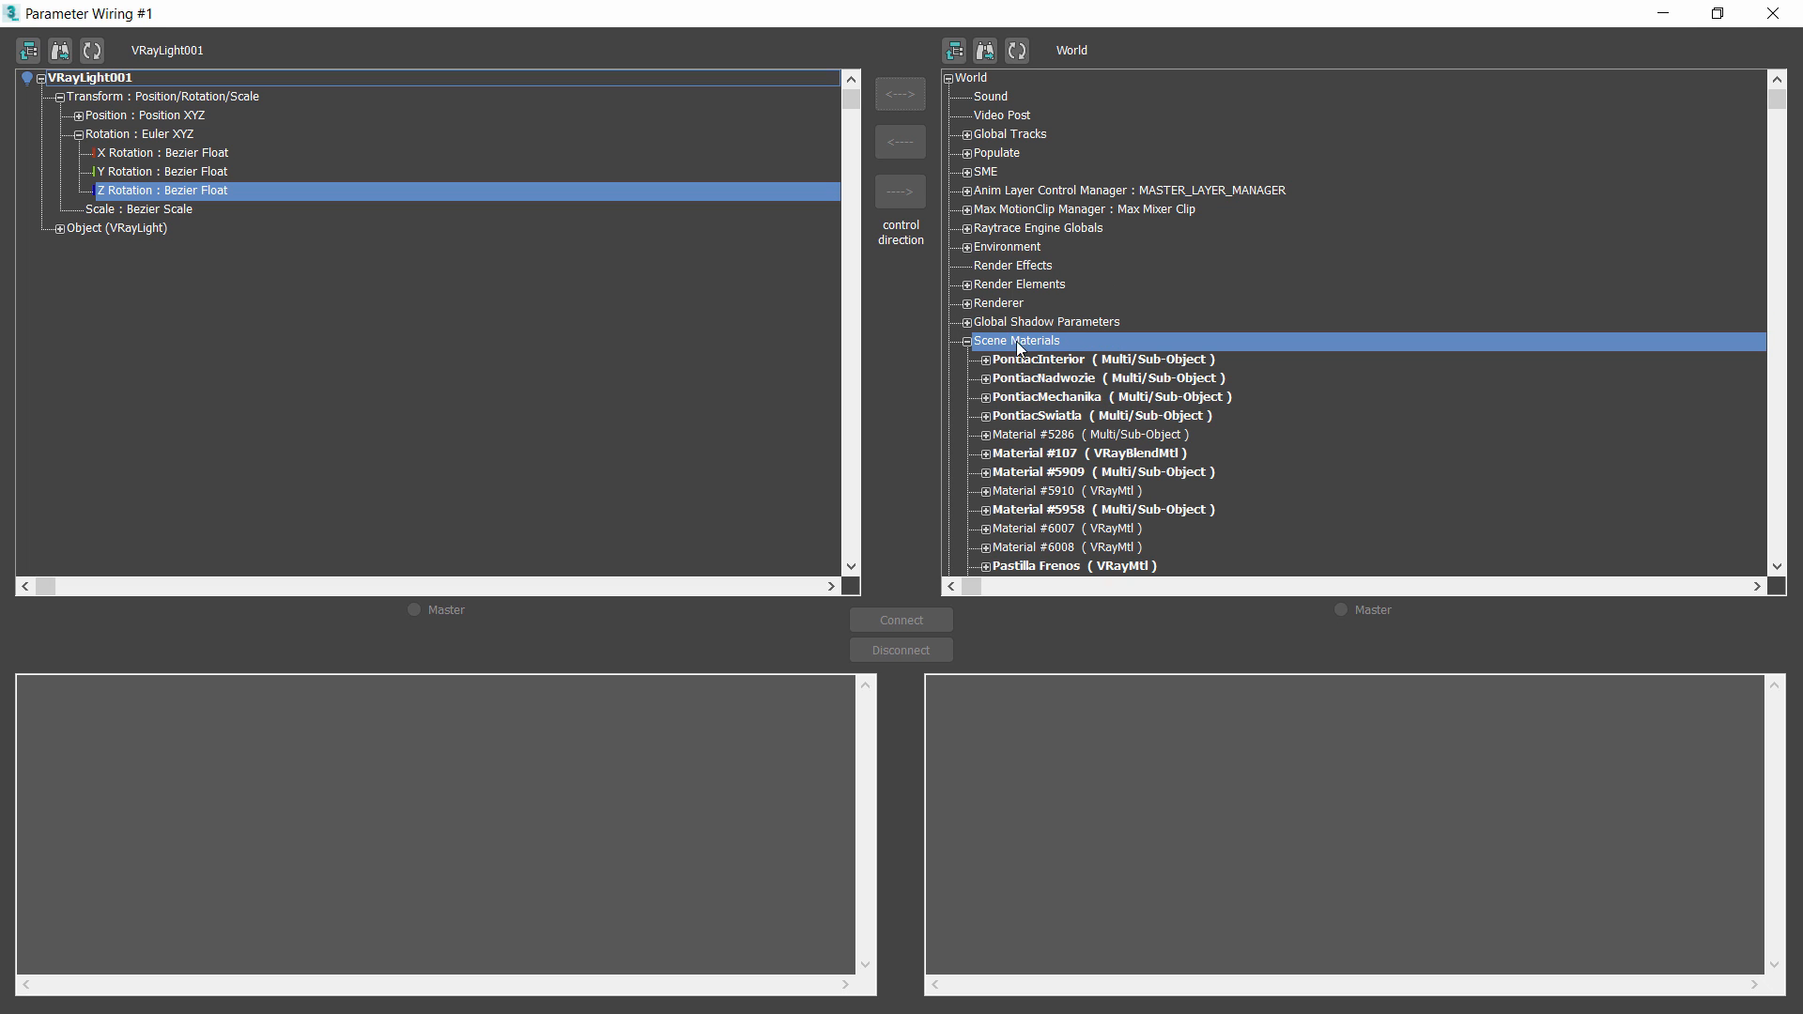
pyautogui.moveTo(1777, 99); pyautogui.dragTo(1737, 362)
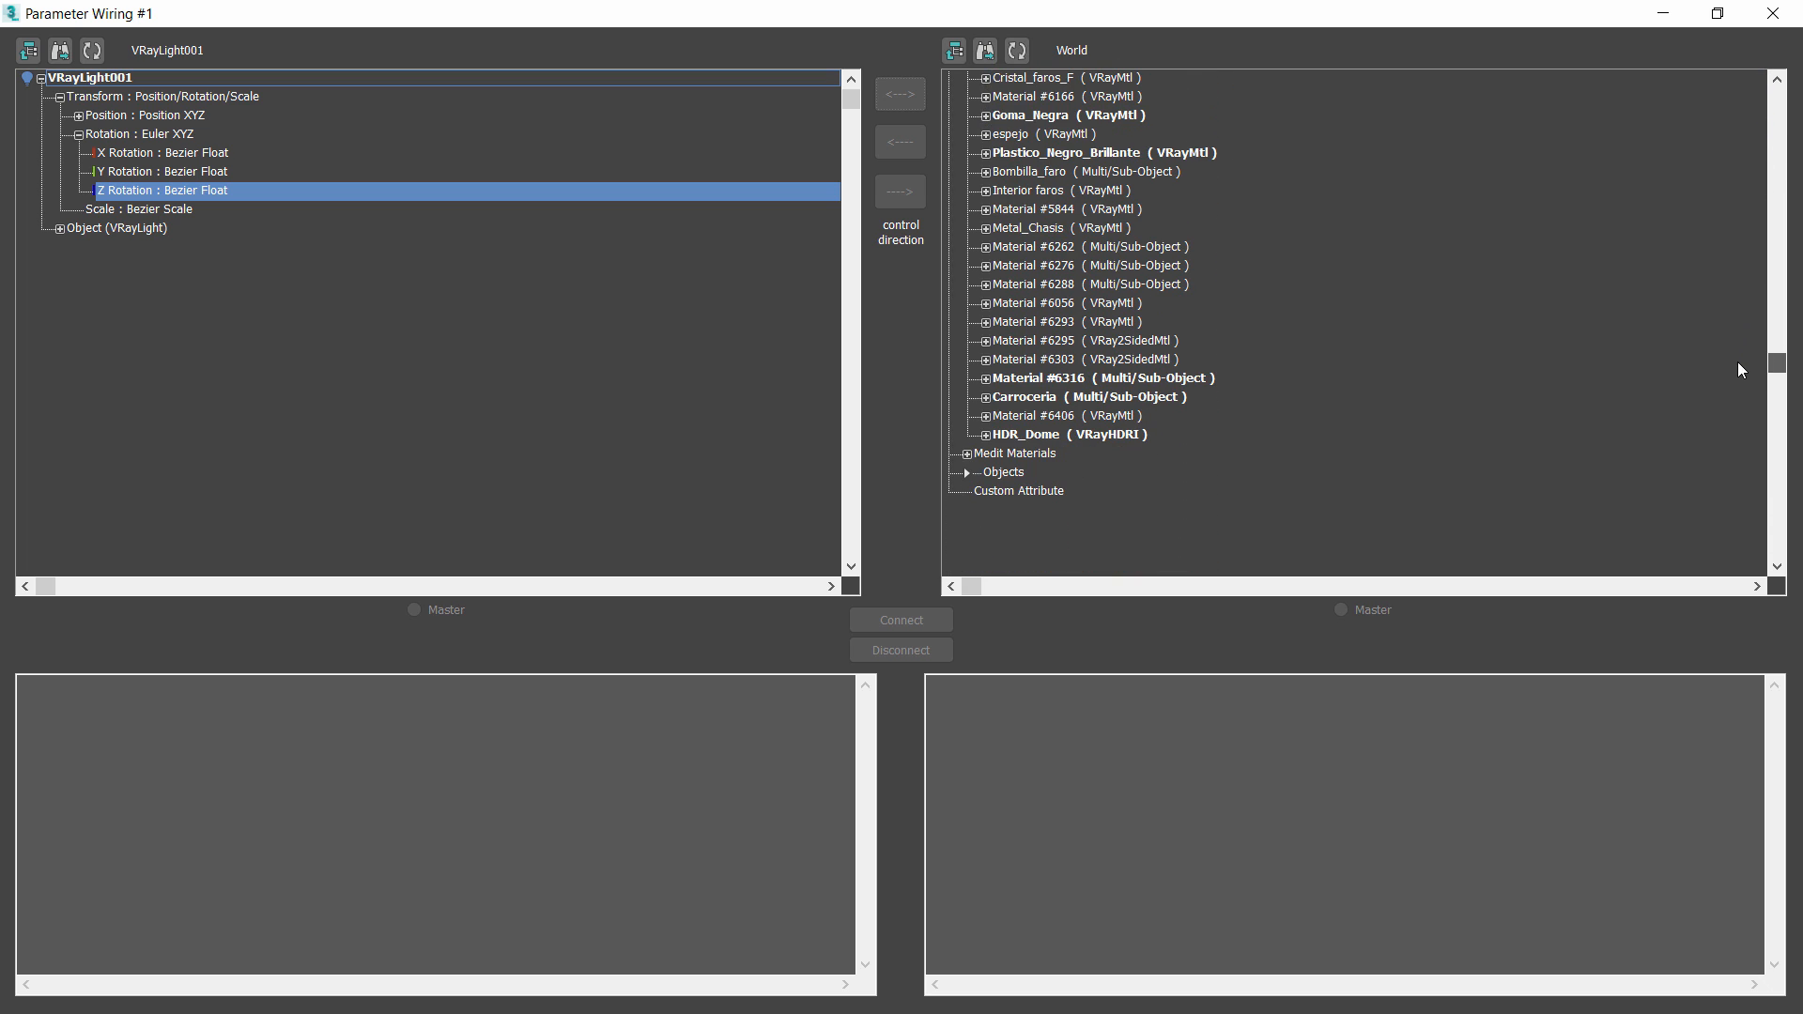
pyautogui.click(1093, 439)
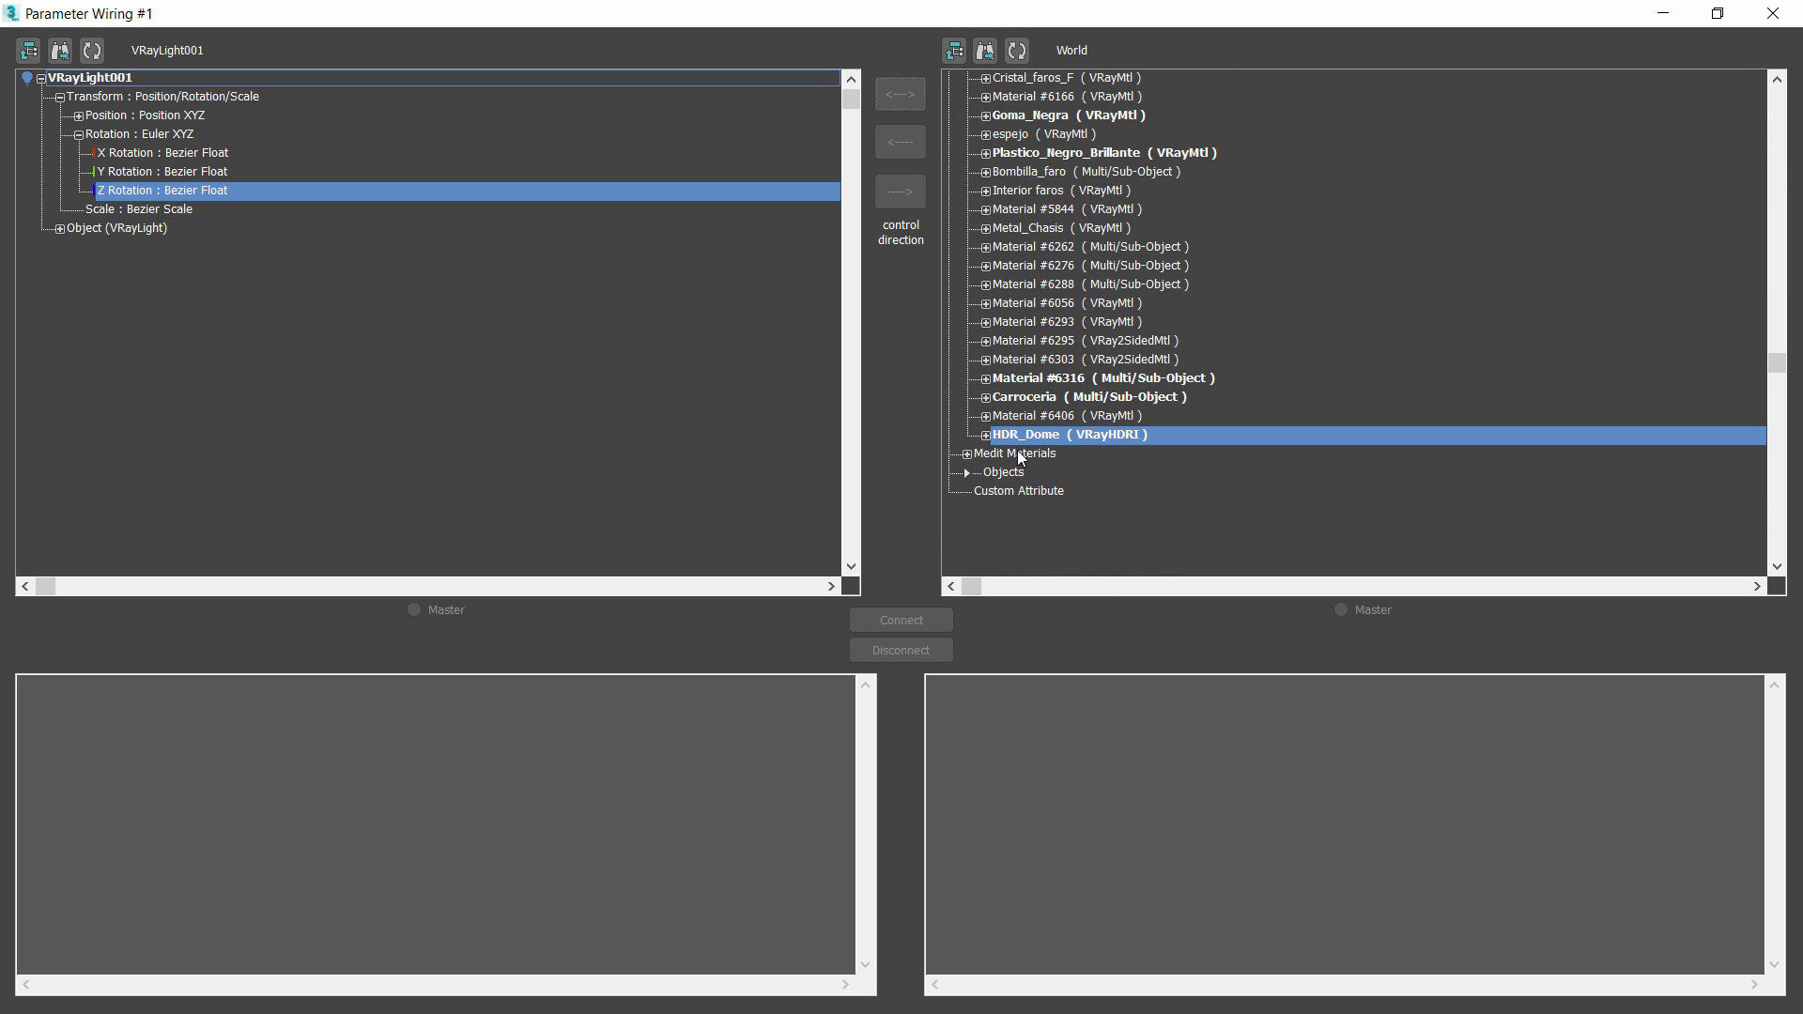
pyautogui.click(985, 434)
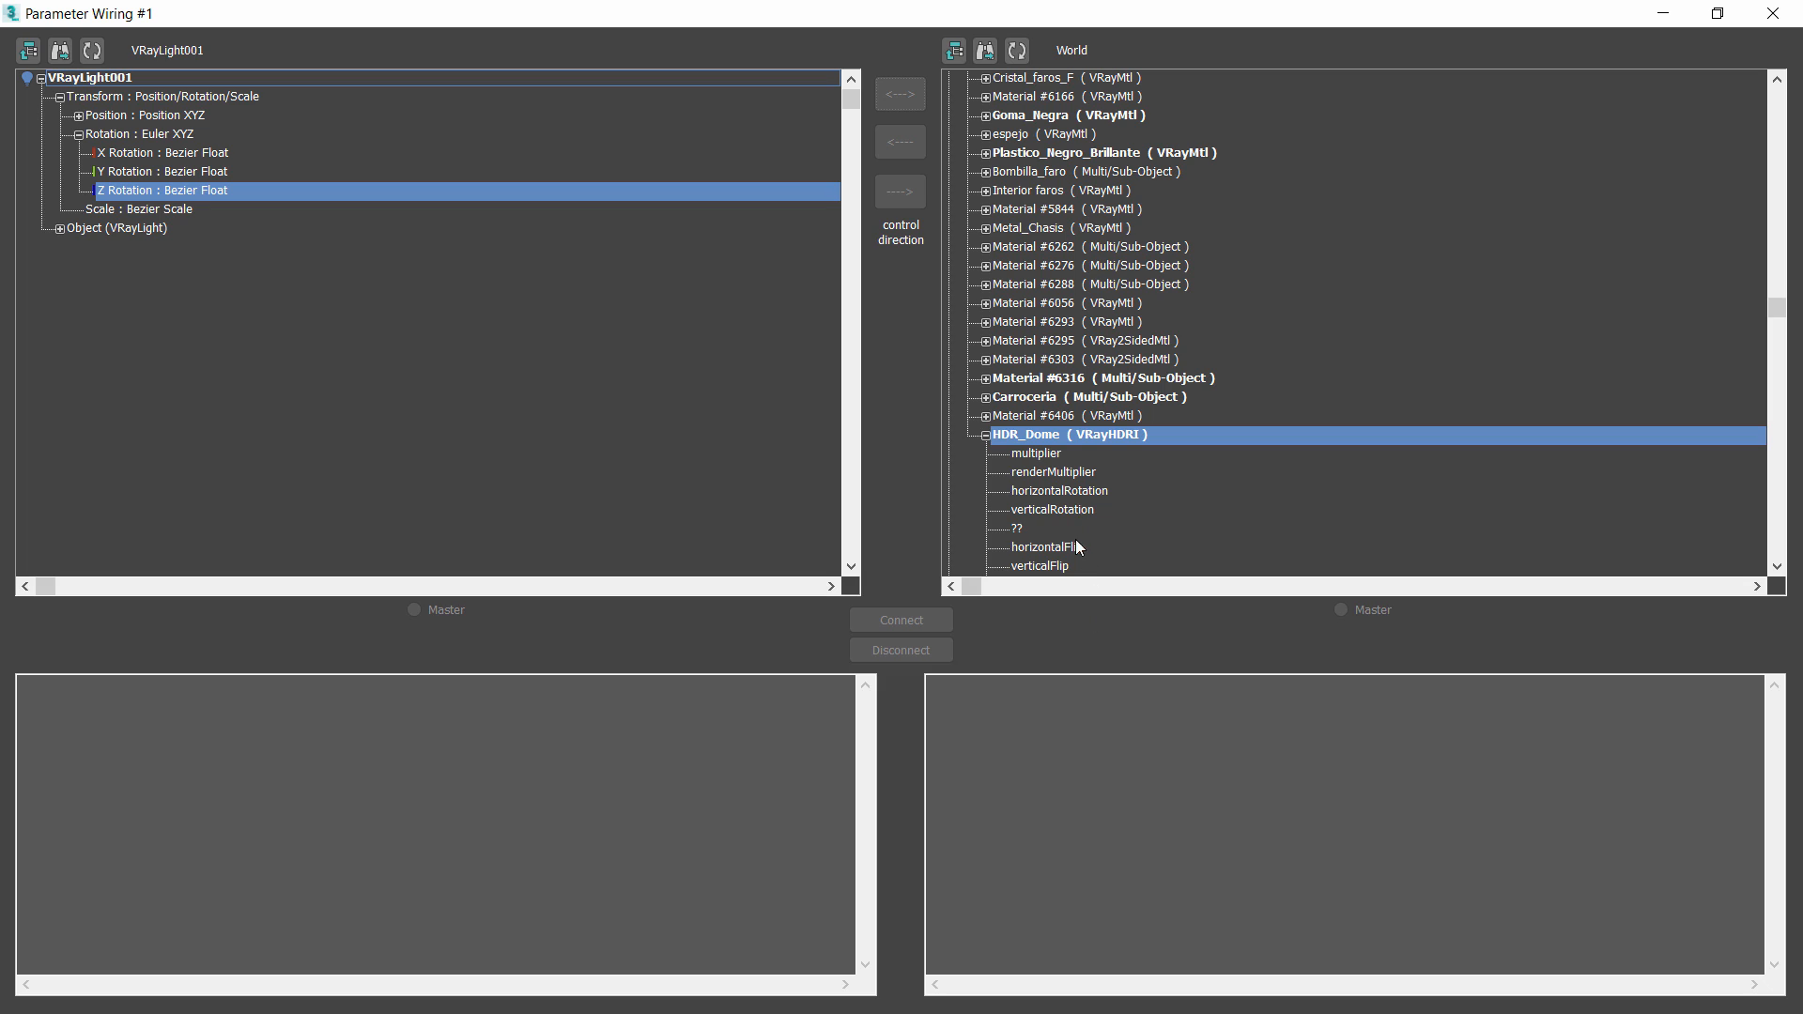
pyautogui.click(1058, 491)
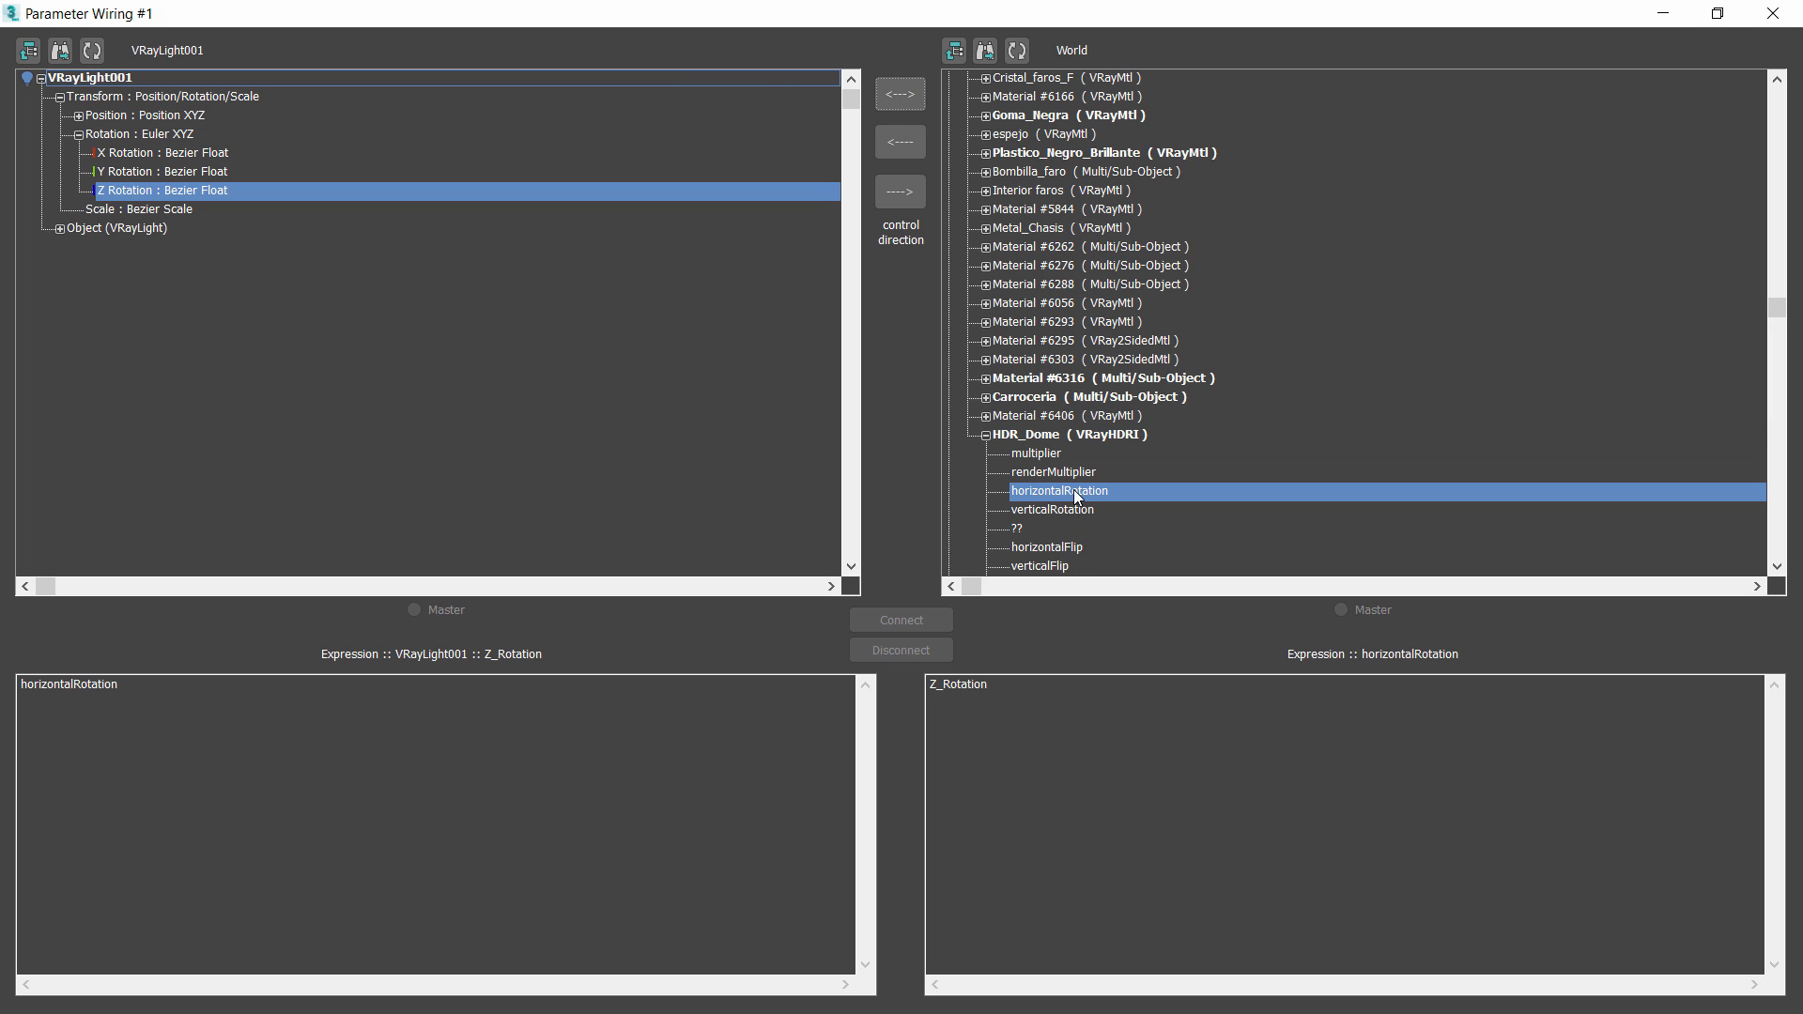
# - Connect the dome light's Z Rotation and the map's horizontalRotation with two-way control and close the parameter wiring
pyautogui.click(899, 96)
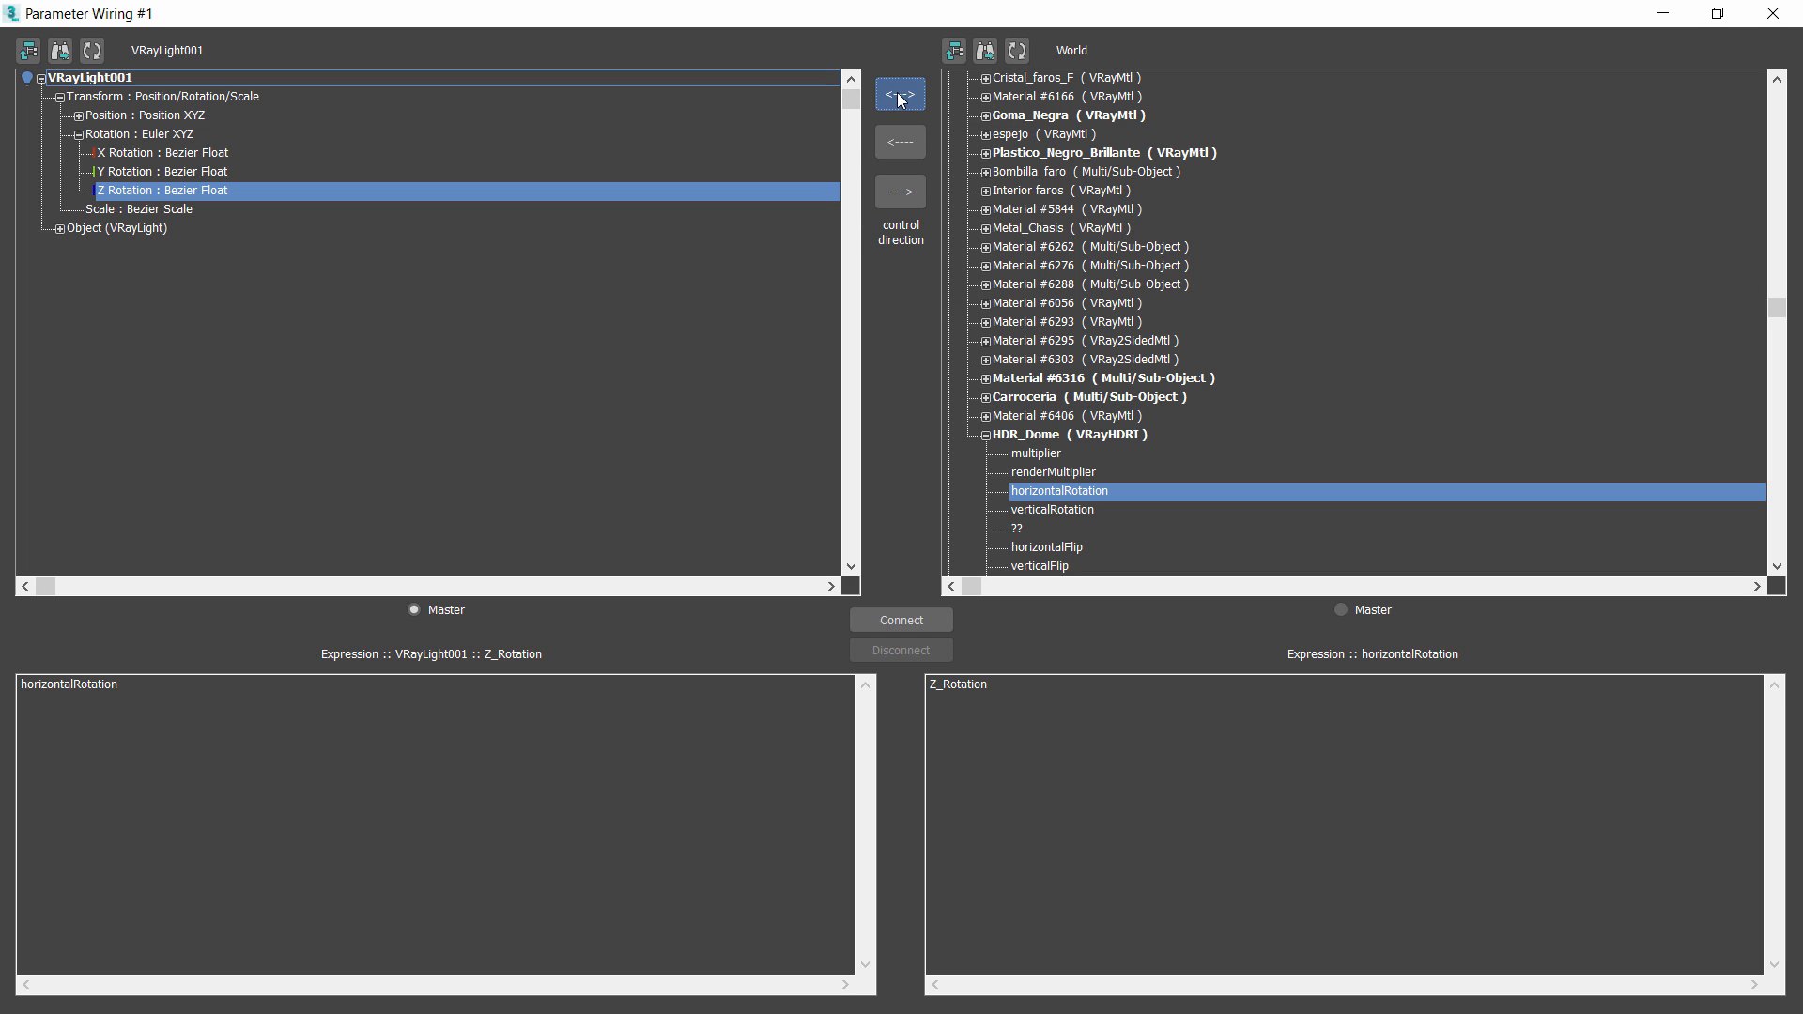
pyautogui.click(916, 621)
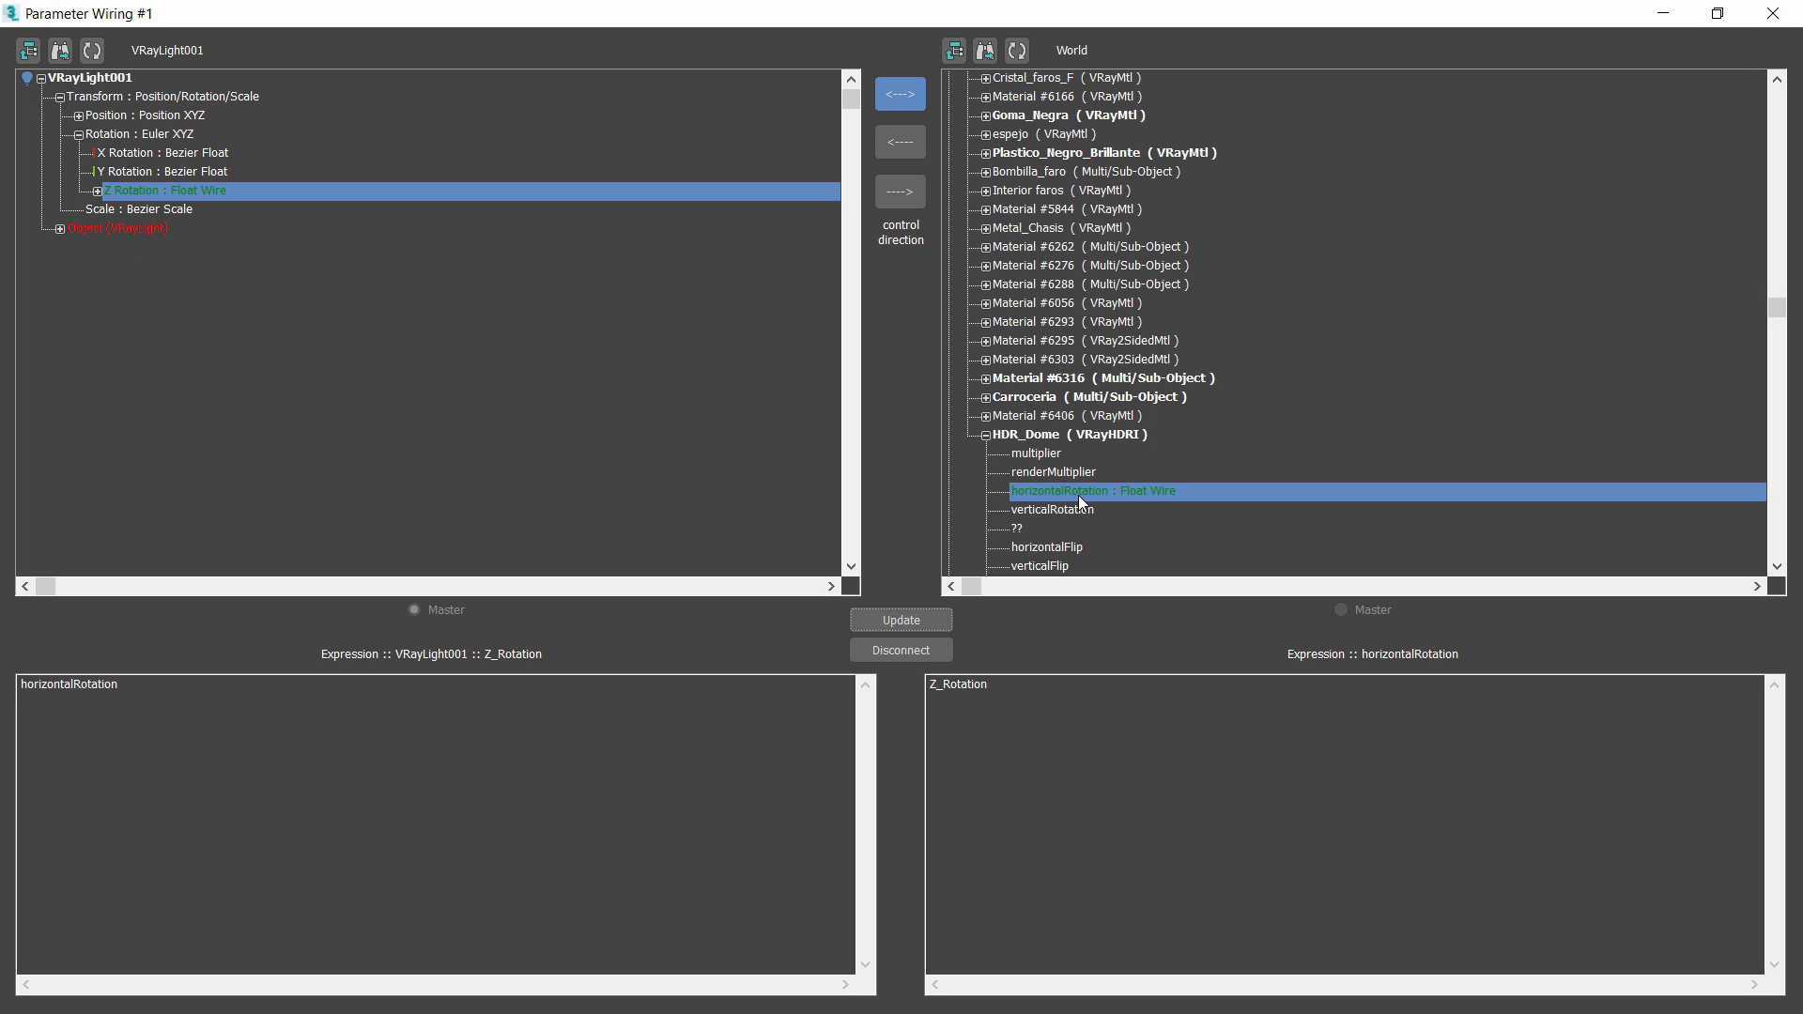
pyautogui.click(1773, 13)
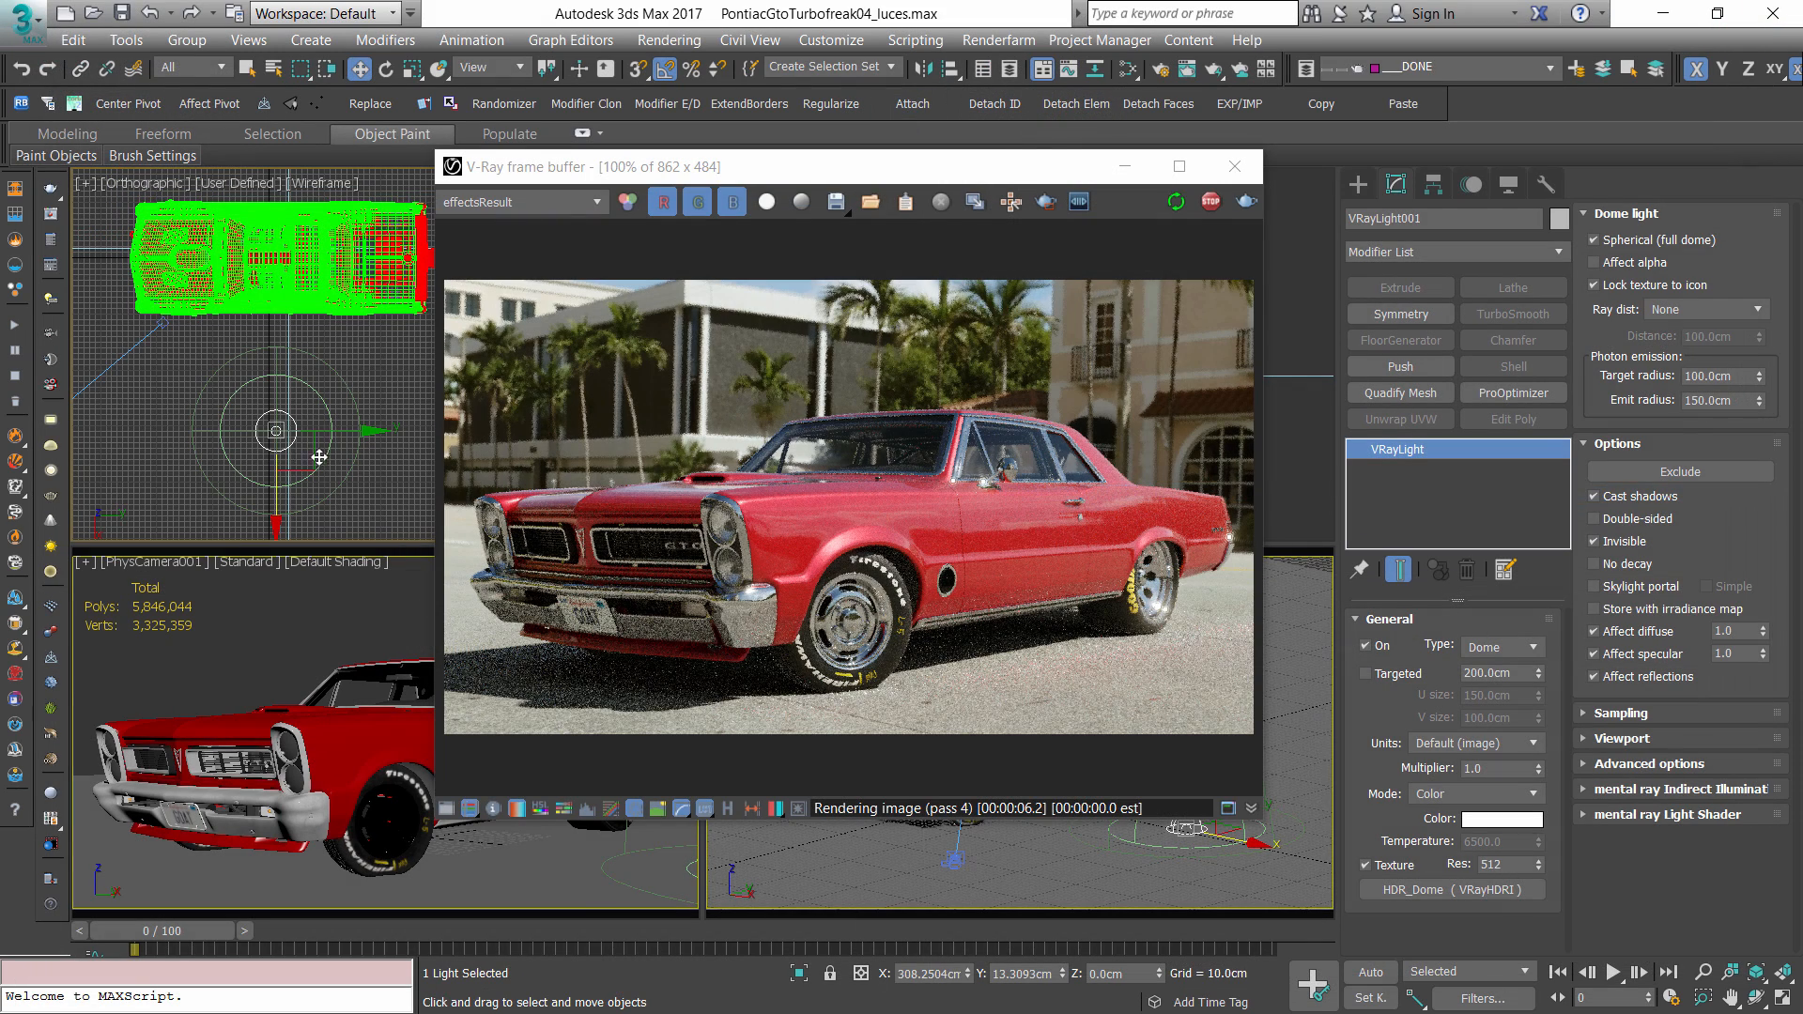
# - Test the wiring by rotating the dome light to 44 degrees about Z with the HDR_Dome map's parameters open, then close the material editor
pyautogui.moveTo(845, 168); pyautogui.dragTo(1337, 61)
pyautogui.press('m')
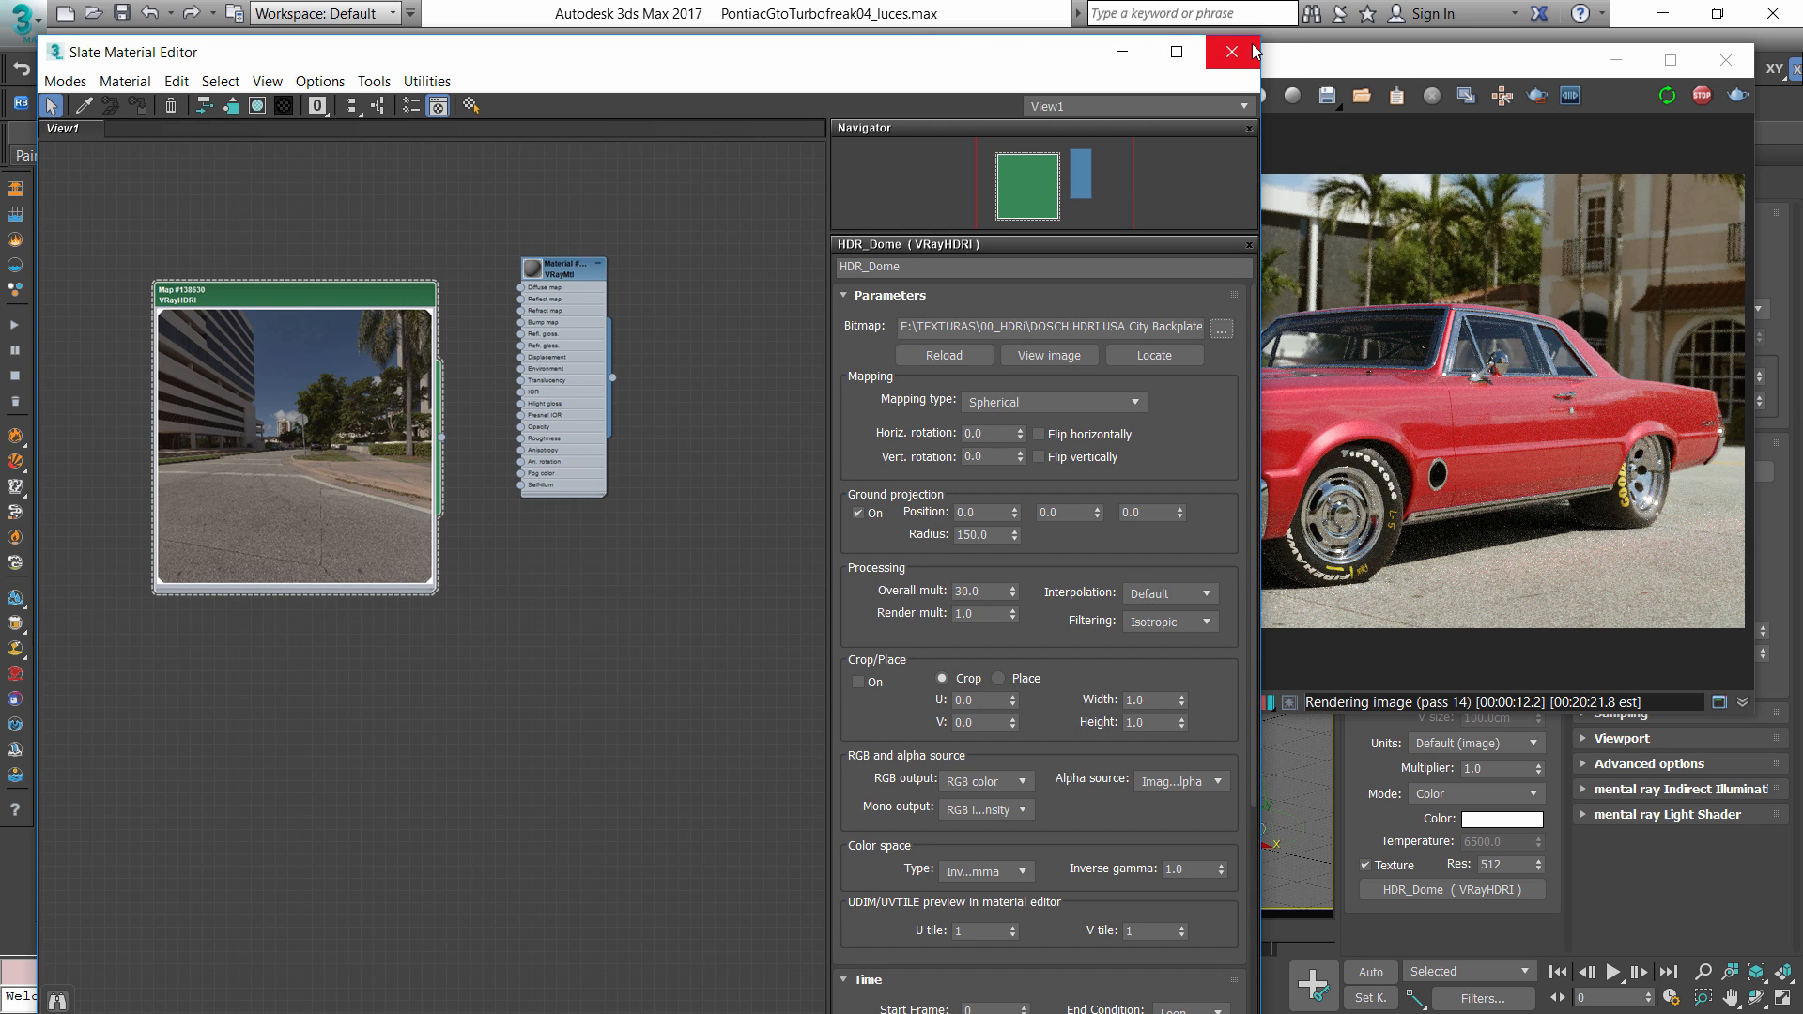
pyautogui.moveTo(1264, 34); pyautogui.dragTo(953, 430)
pyautogui.moveTo(512, 448); pyautogui.dragTo(833, 445)
pyautogui.press('e')
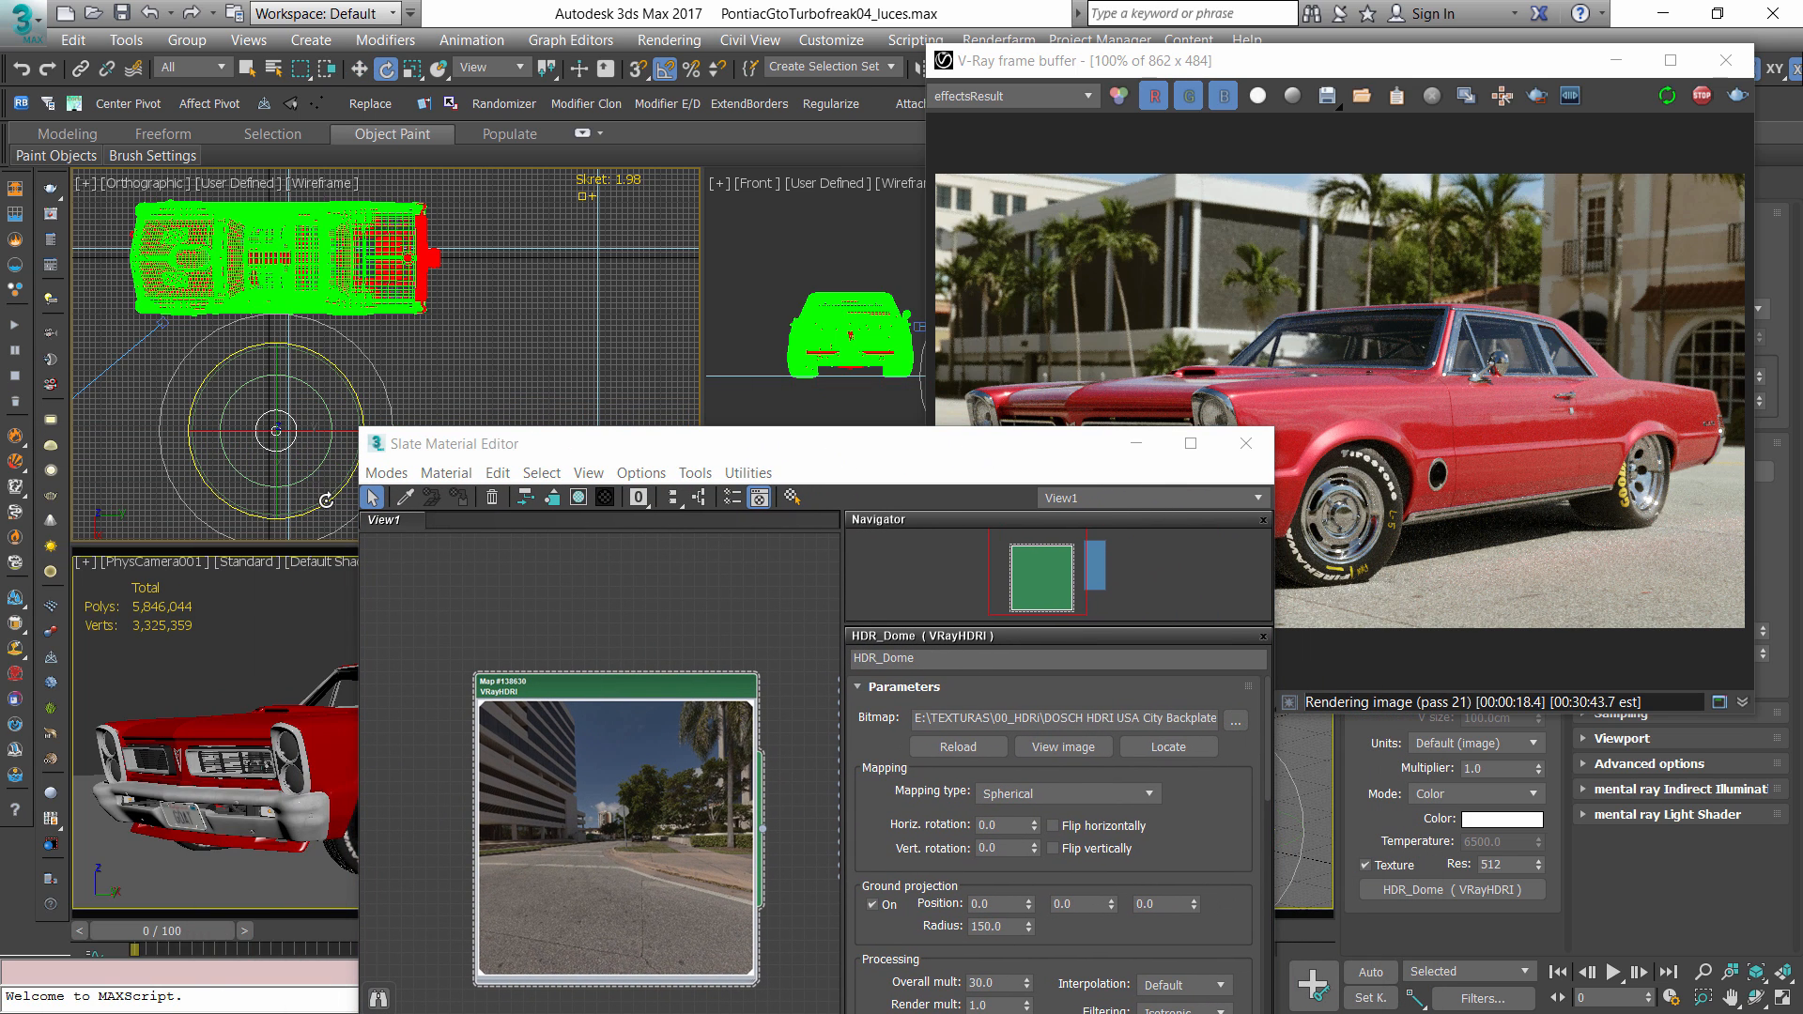
pyautogui.moveTo(324, 500); pyautogui.dragTo(395, 467)
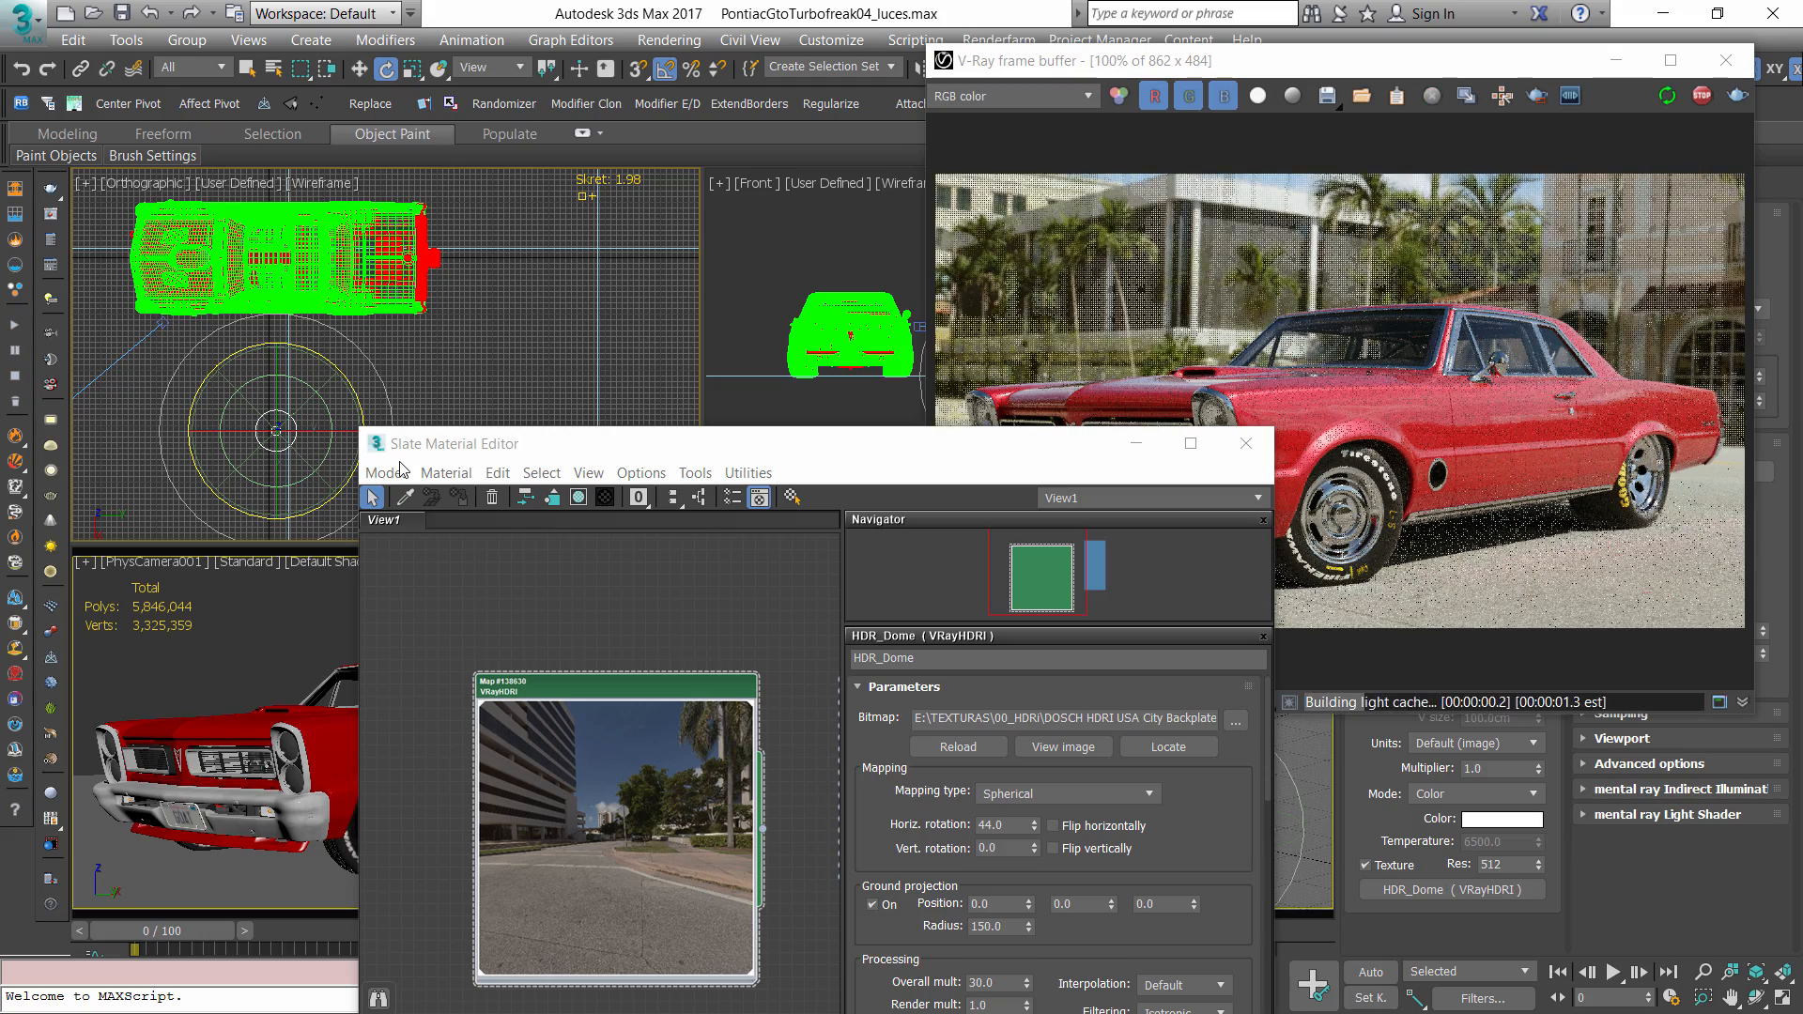
pyautogui.moveTo(623, 679); pyautogui.dragTo(623, 617)
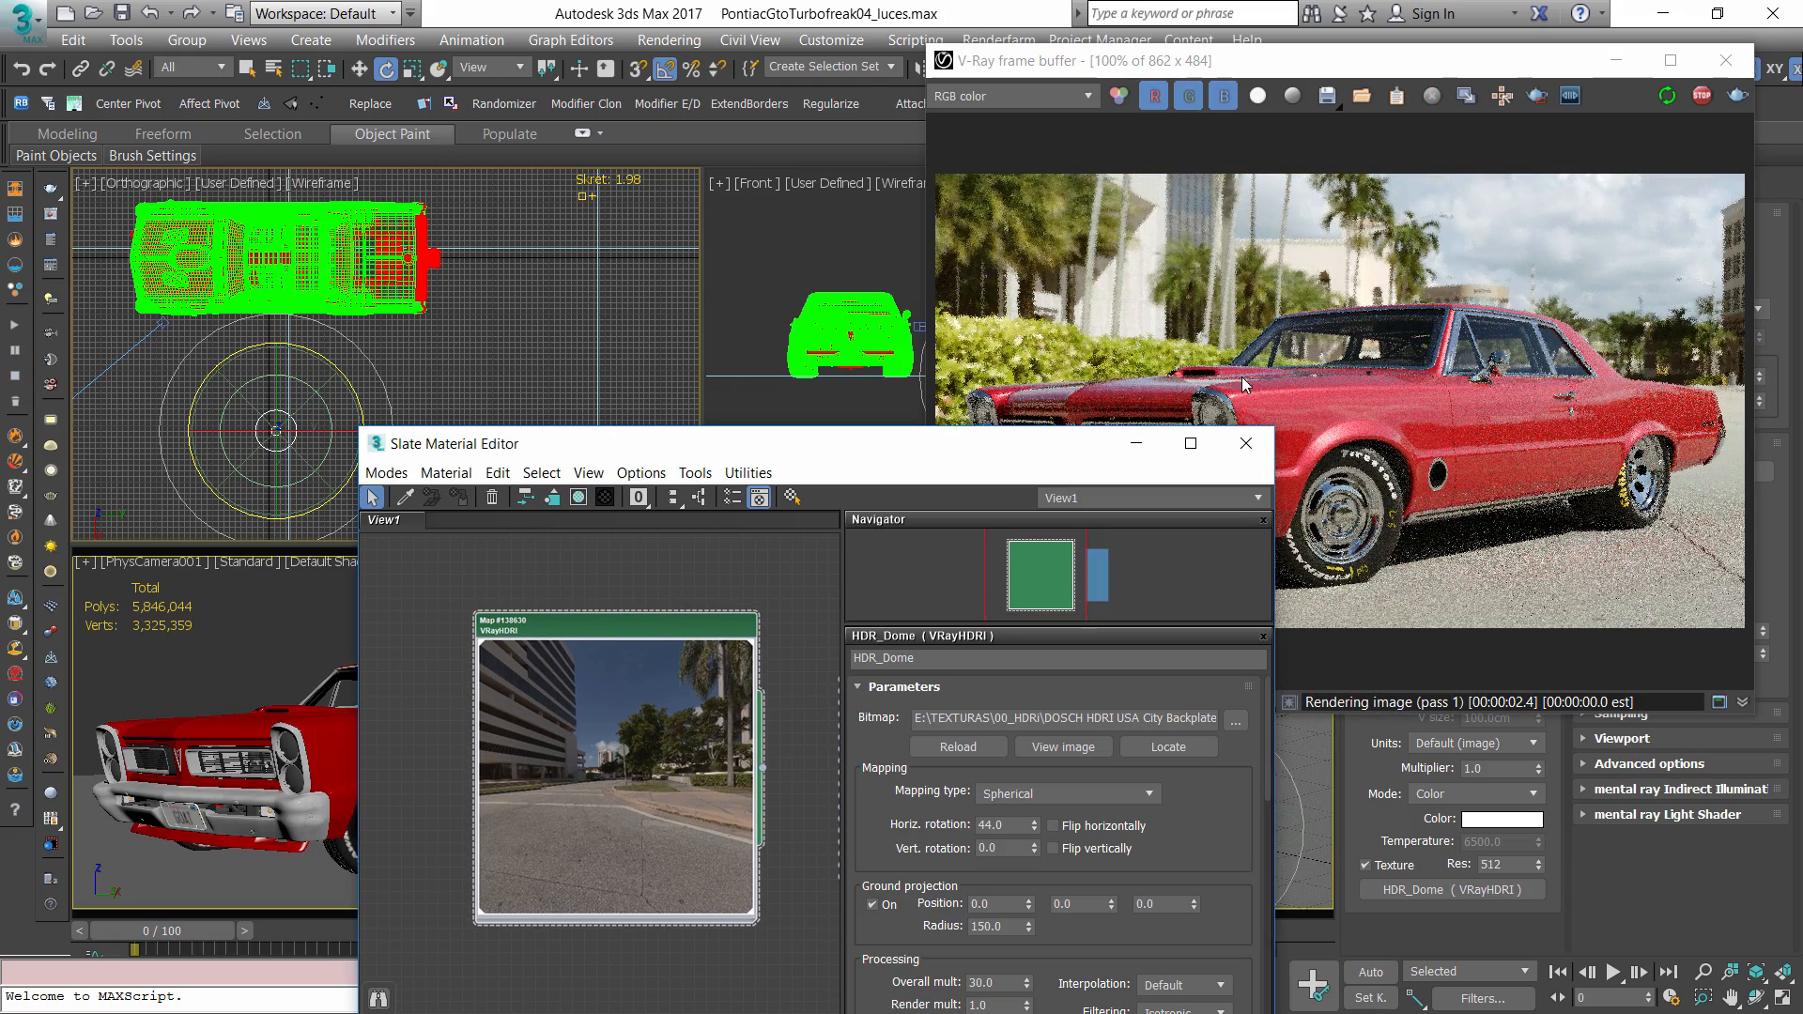
pyautogui.click(1246, 443)
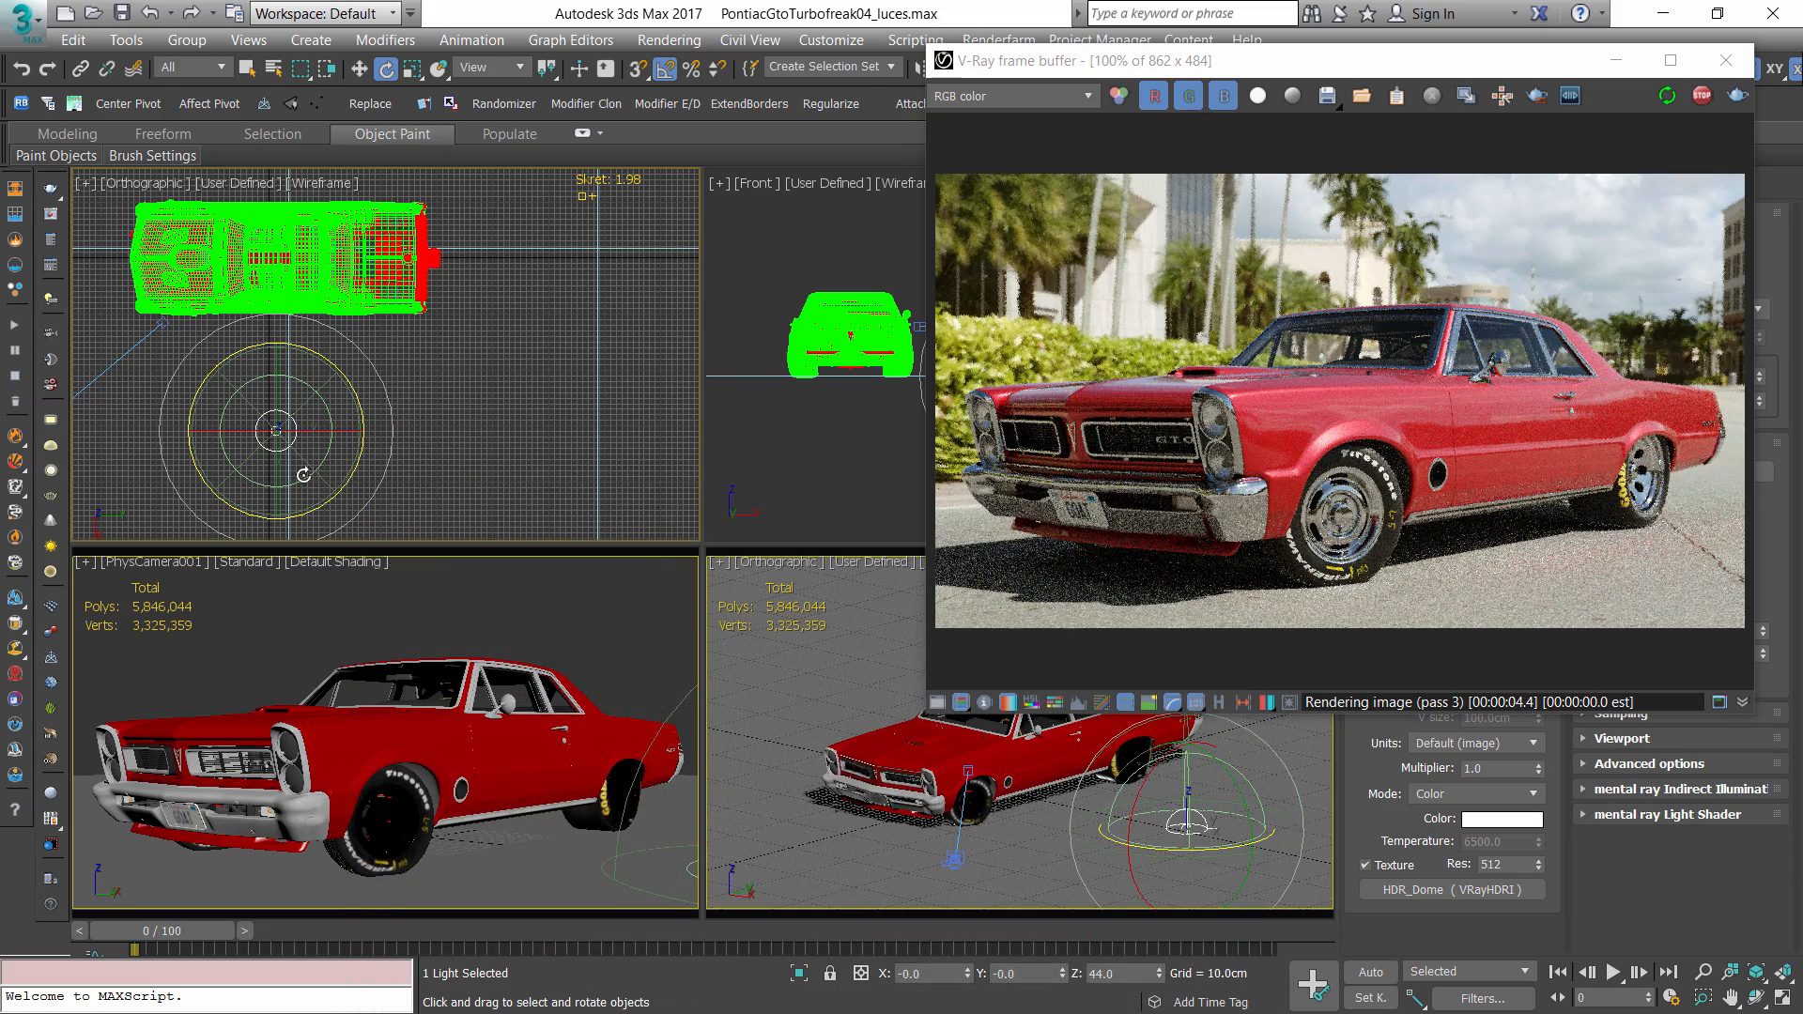
# - Rotate the dome light about Z to 108, 55, 95 and 149 degrees to compare renders, and return it to 0
pyautogui.moveTo(338, 497); pyautogui.dragTo(413, 413)
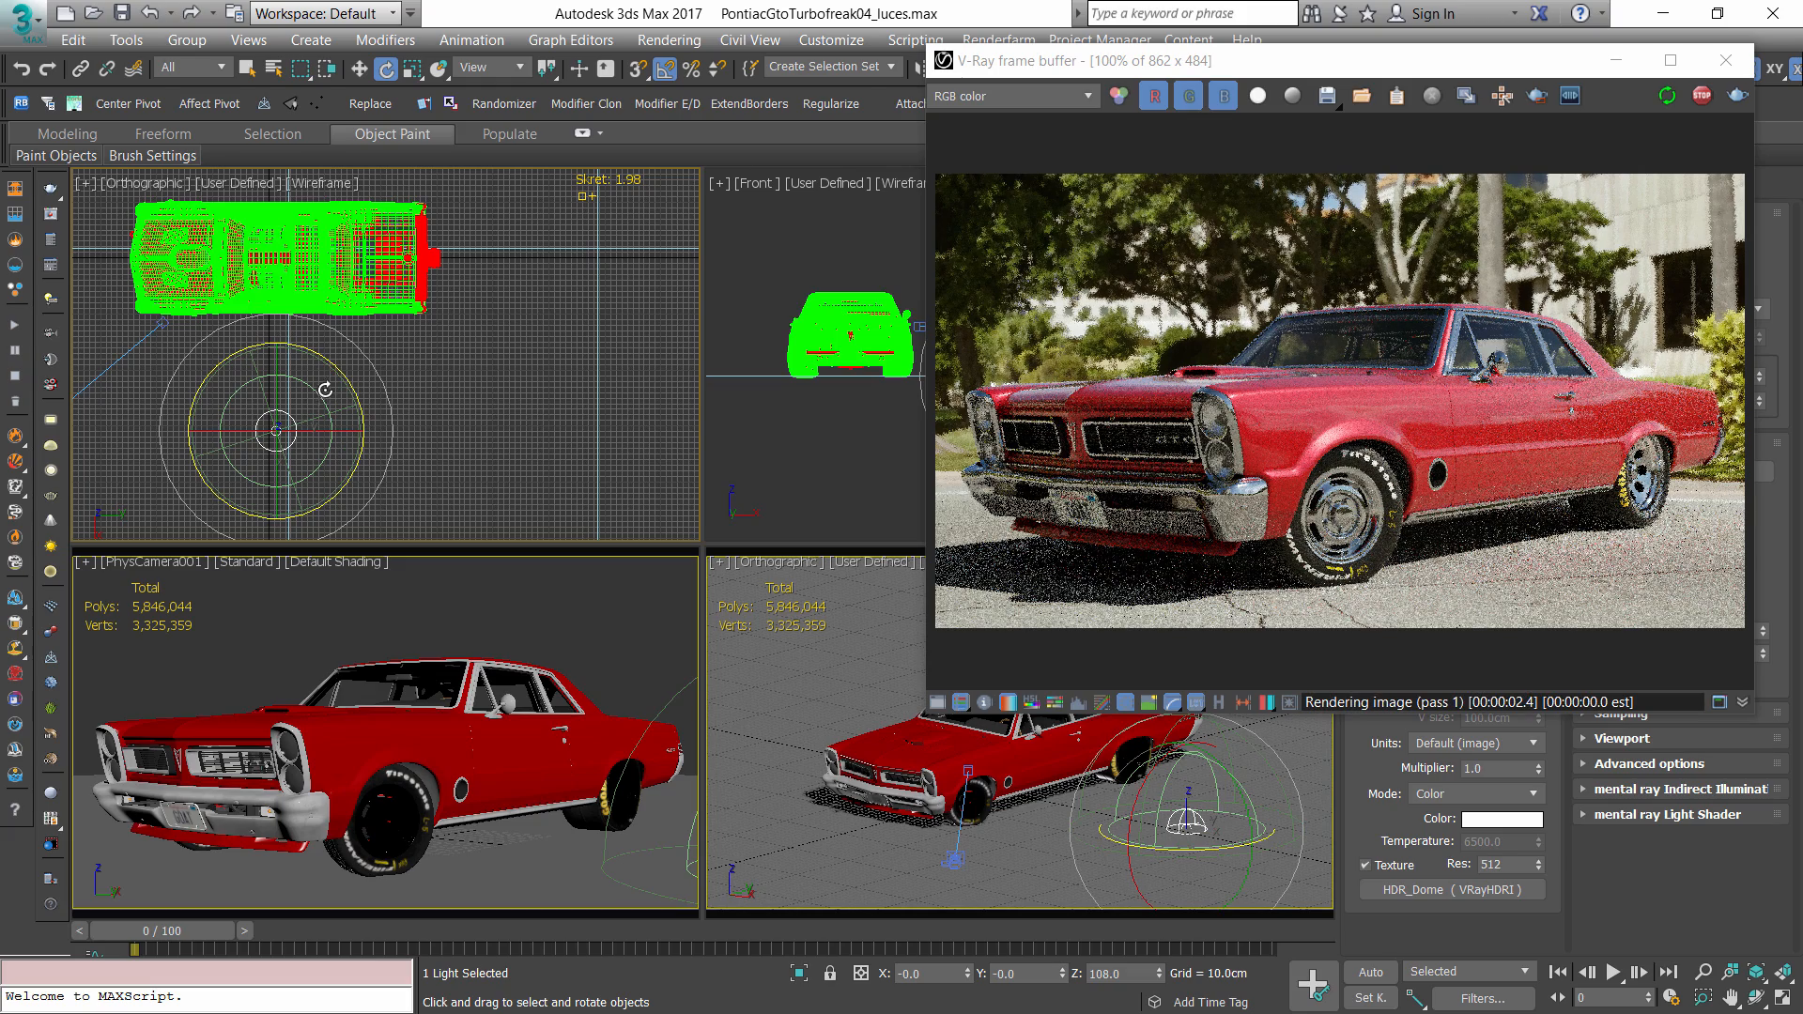
pyautogui.moveTo(342, 364); pyautogui.dragTo(300, 497)
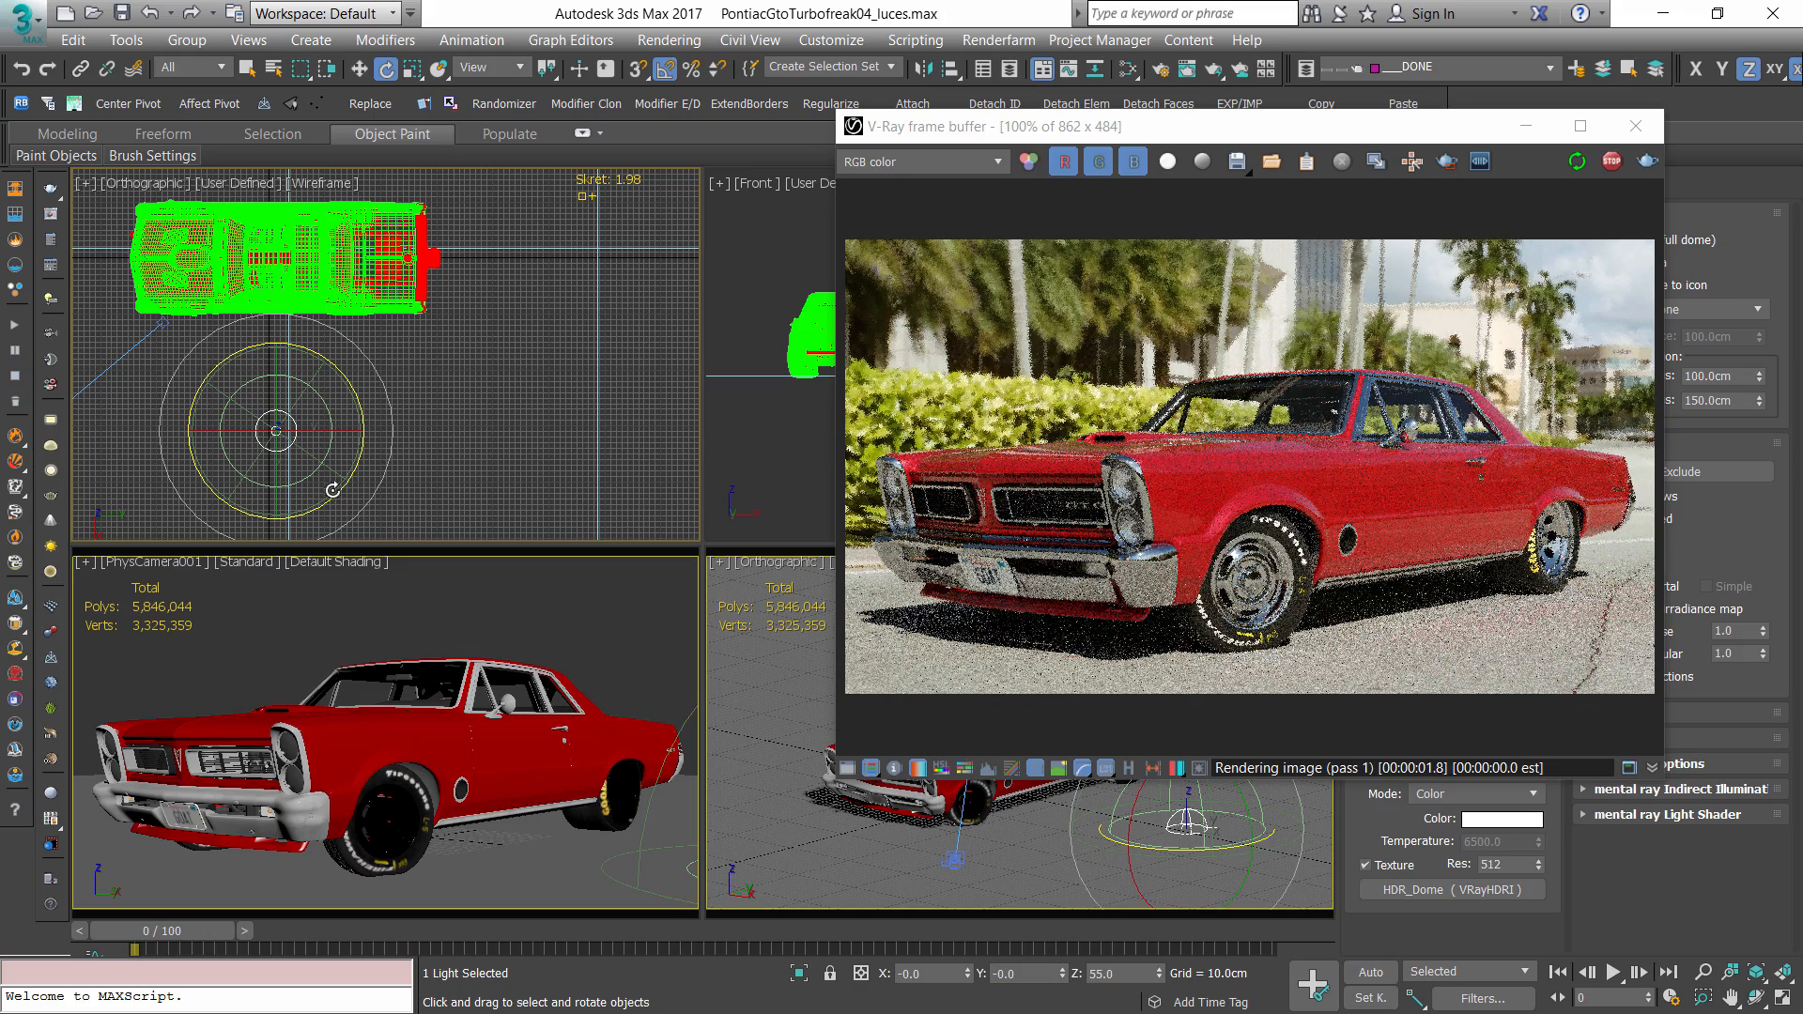
pyautogui.moveTo(329, 503); pyautogui.dragTo(385, 481)
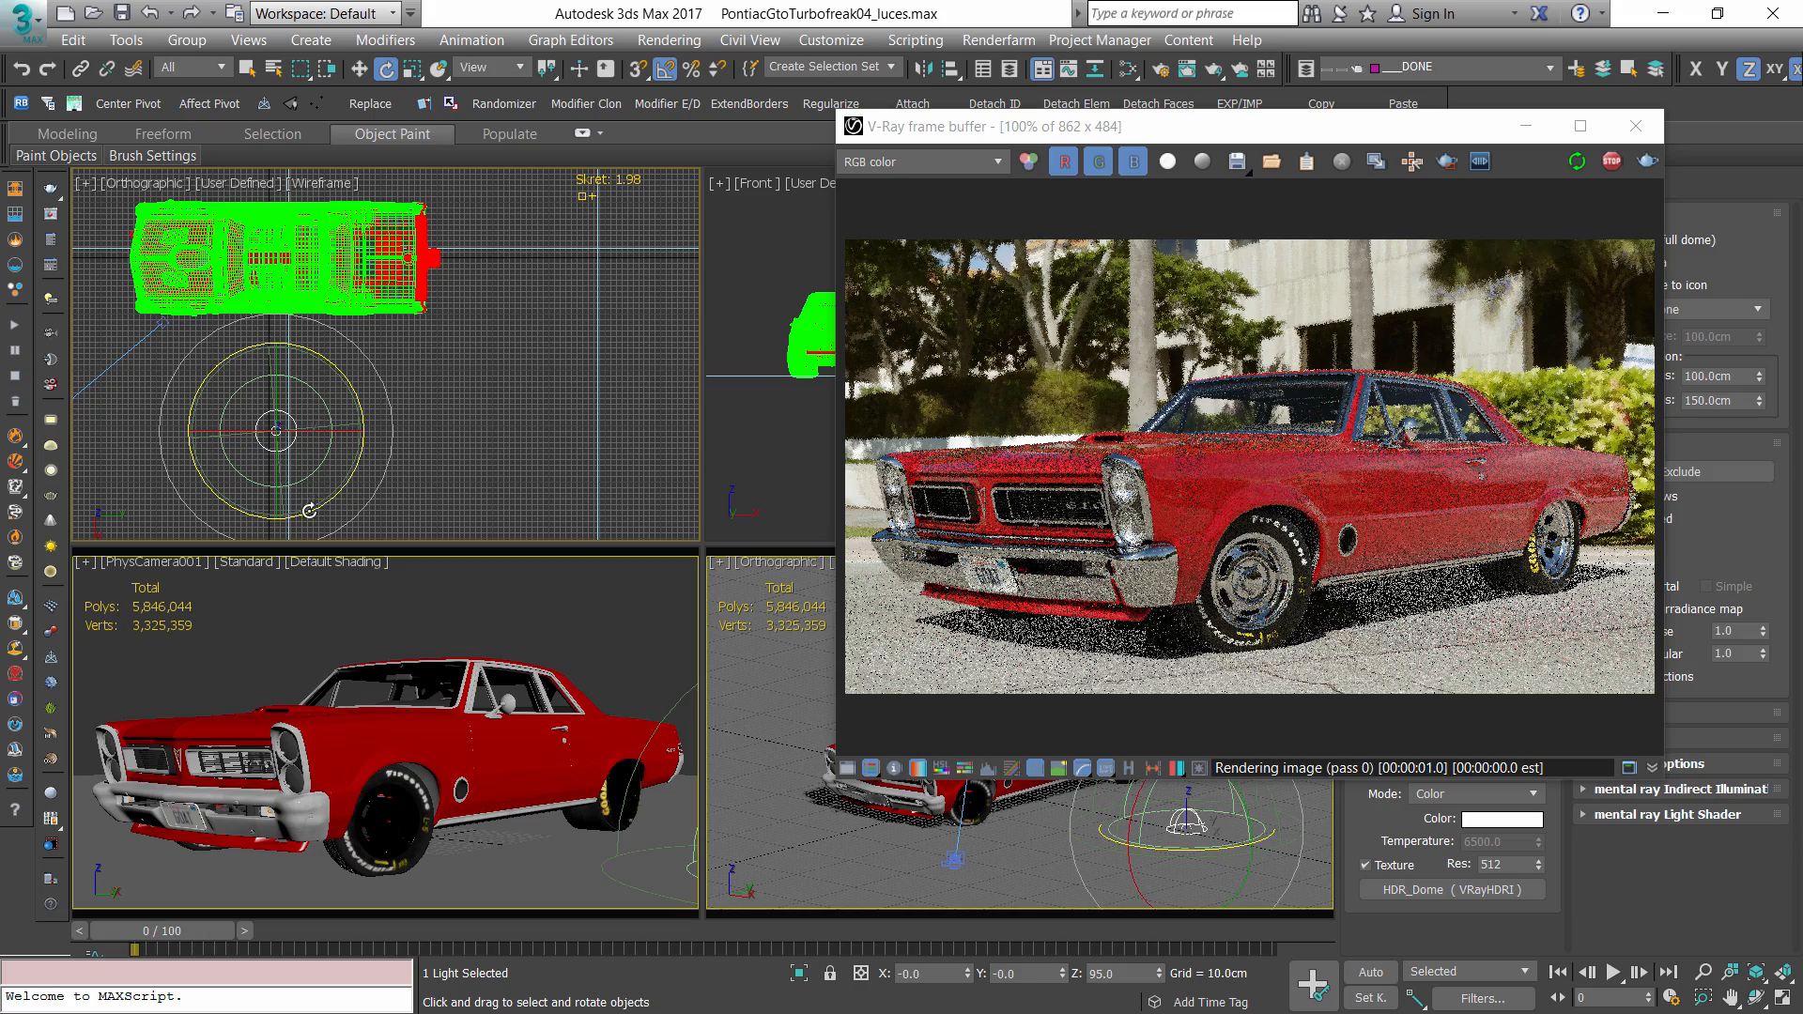
pyautogui.moveTo(310, 507); pyautogui.dragTo(406, 477)
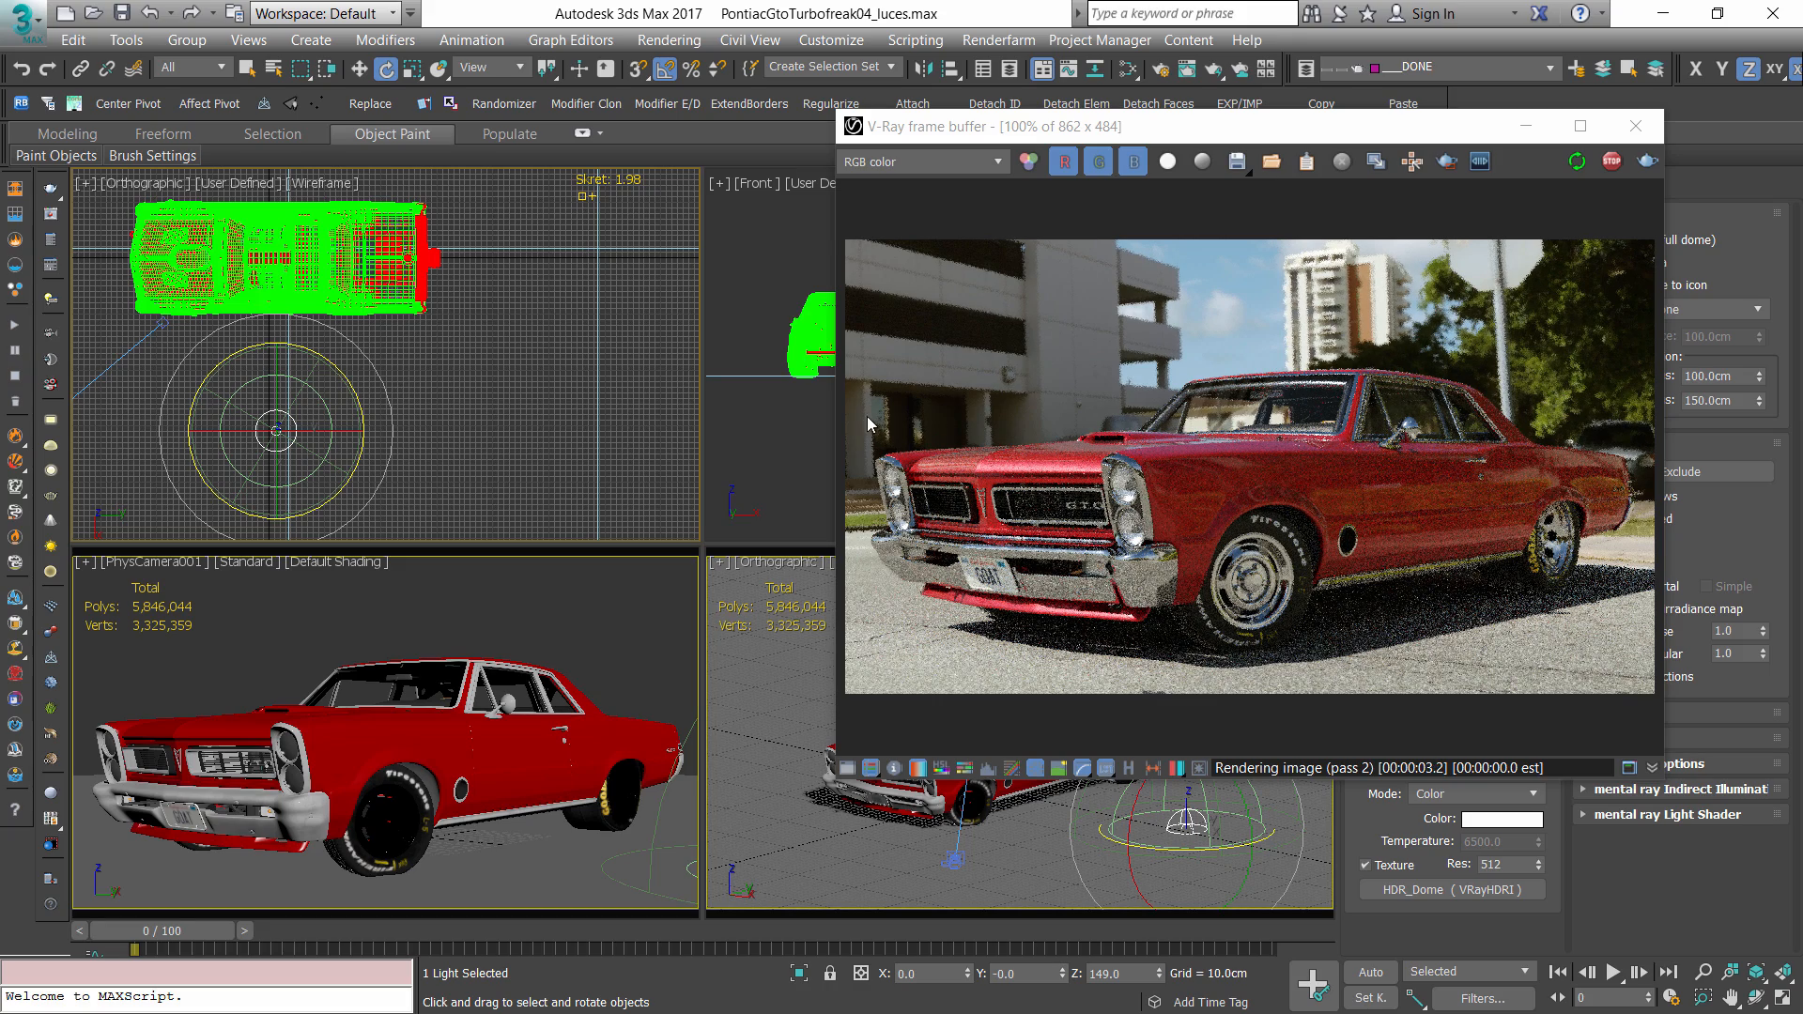
pyautogui.moveTo(343, 376); pyautogui.dragTo(471, 520)
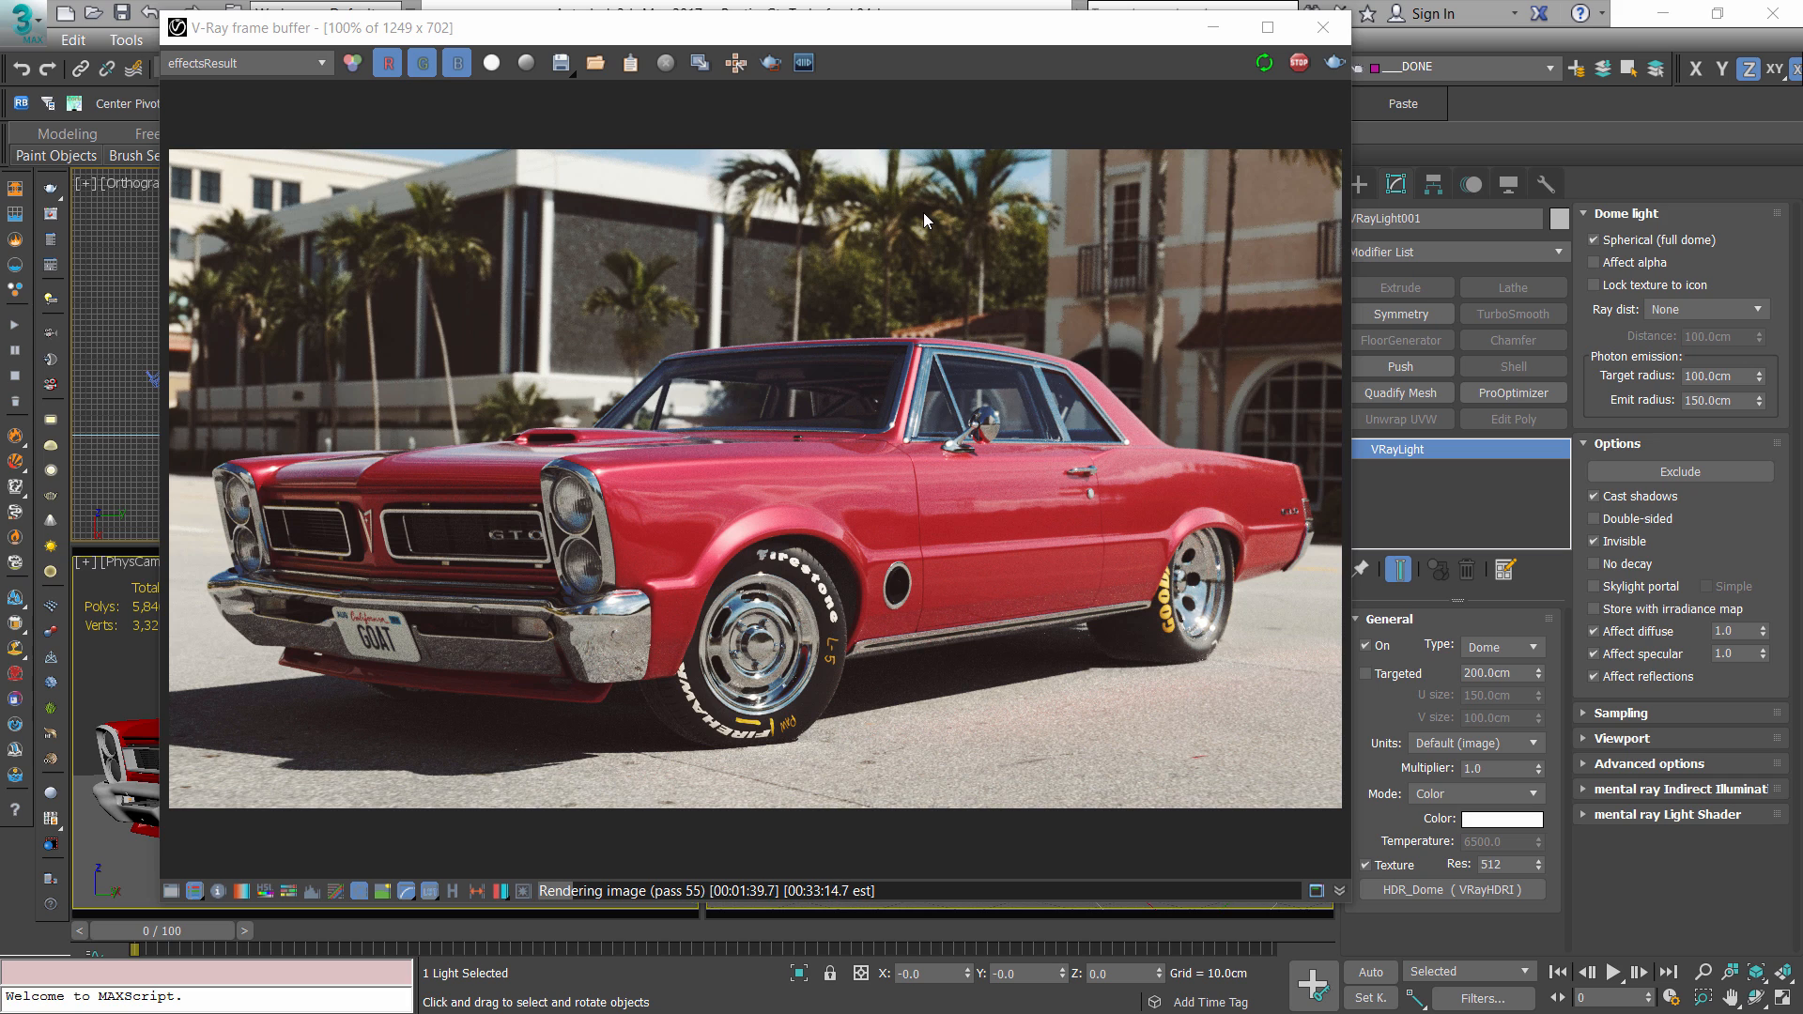